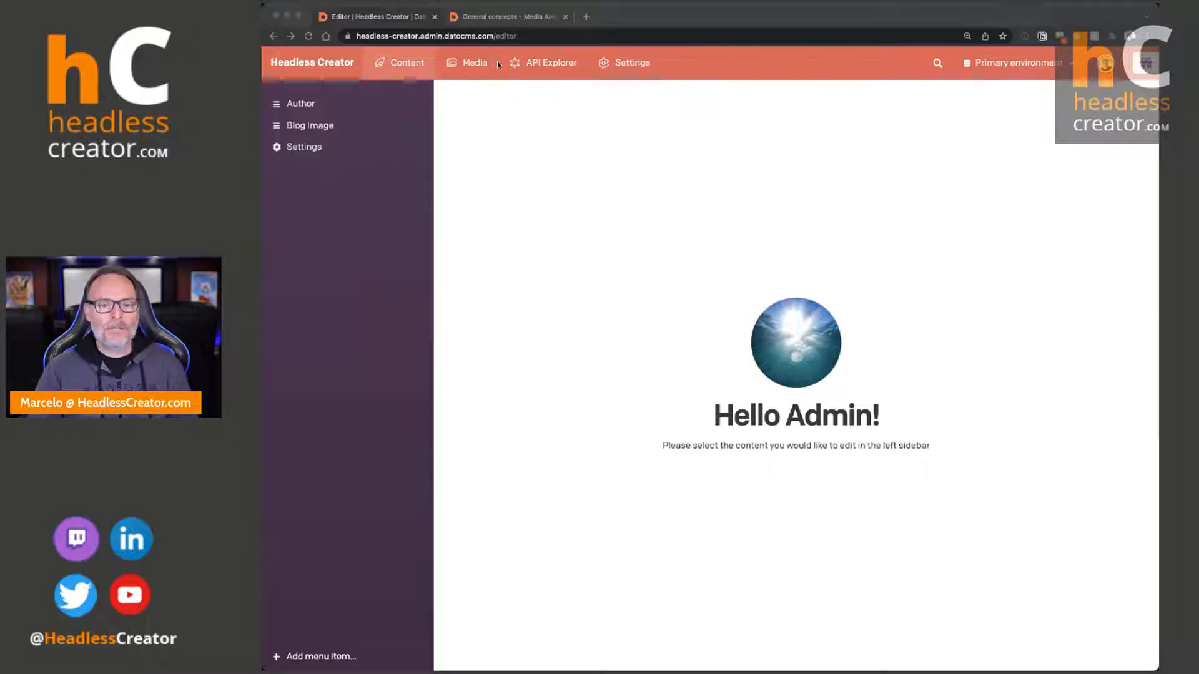
Open the Media area and enlarge the asset thumbnails in the grid layout.
{"action": "left_click", "coordinate": [530, 145]}
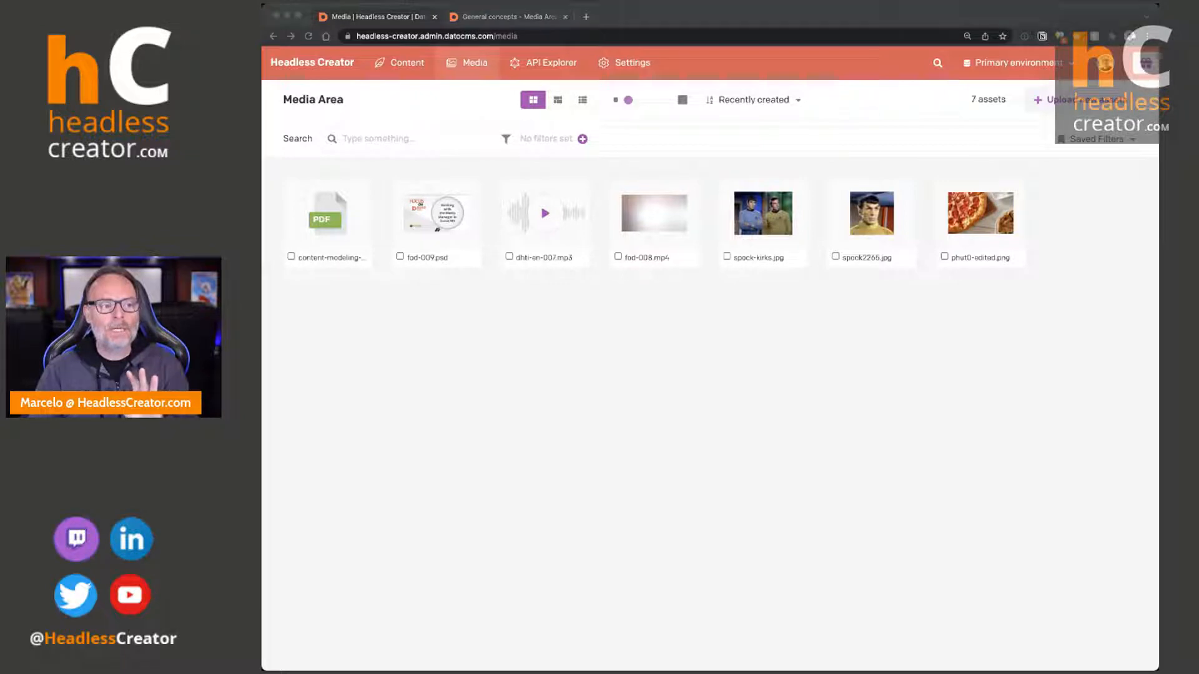
{"action": "left_click", "coordinate": [588, 298]}
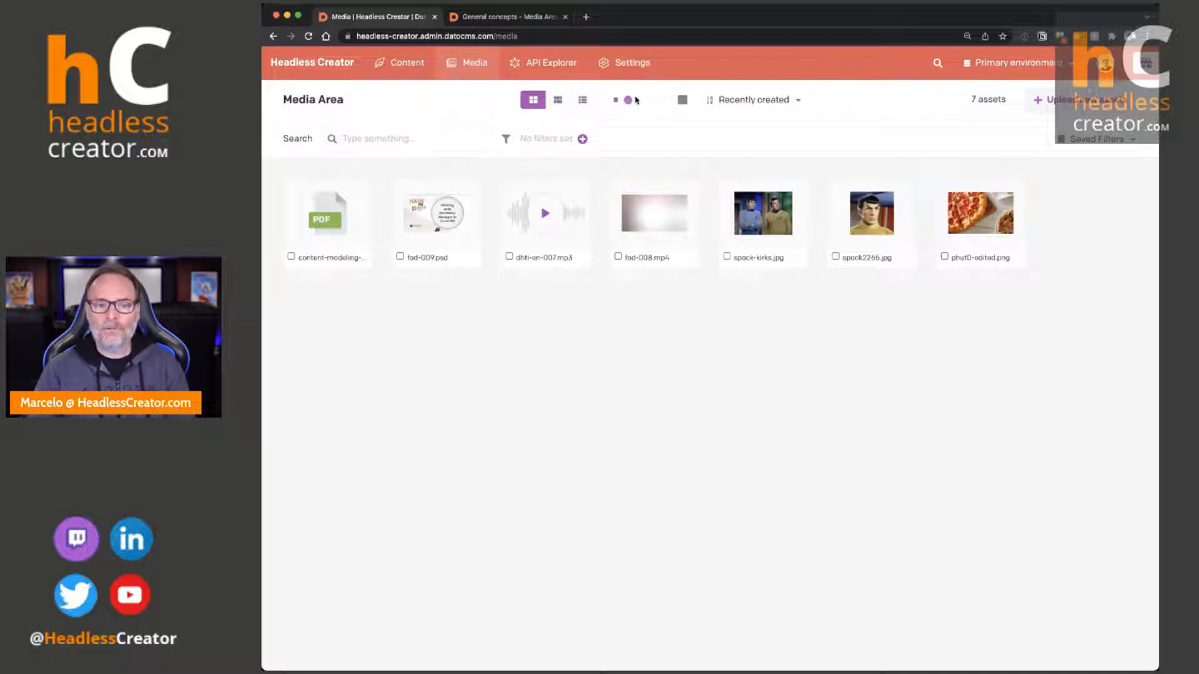
{"action": "left_click_drag", "start_coordinate": [635, 101], "coordinate": [654, 101]}
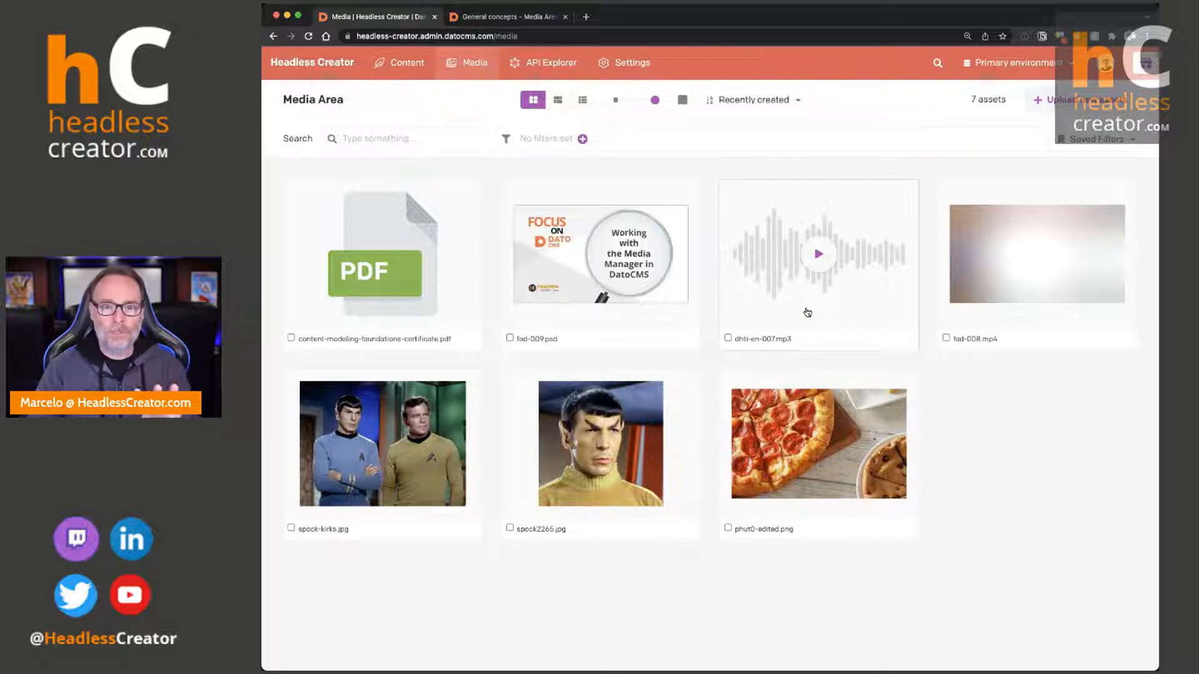
Display the media assets in the masonry layout and finally as a table.
{"action": "left_click", "coordinate": [561, 101]}
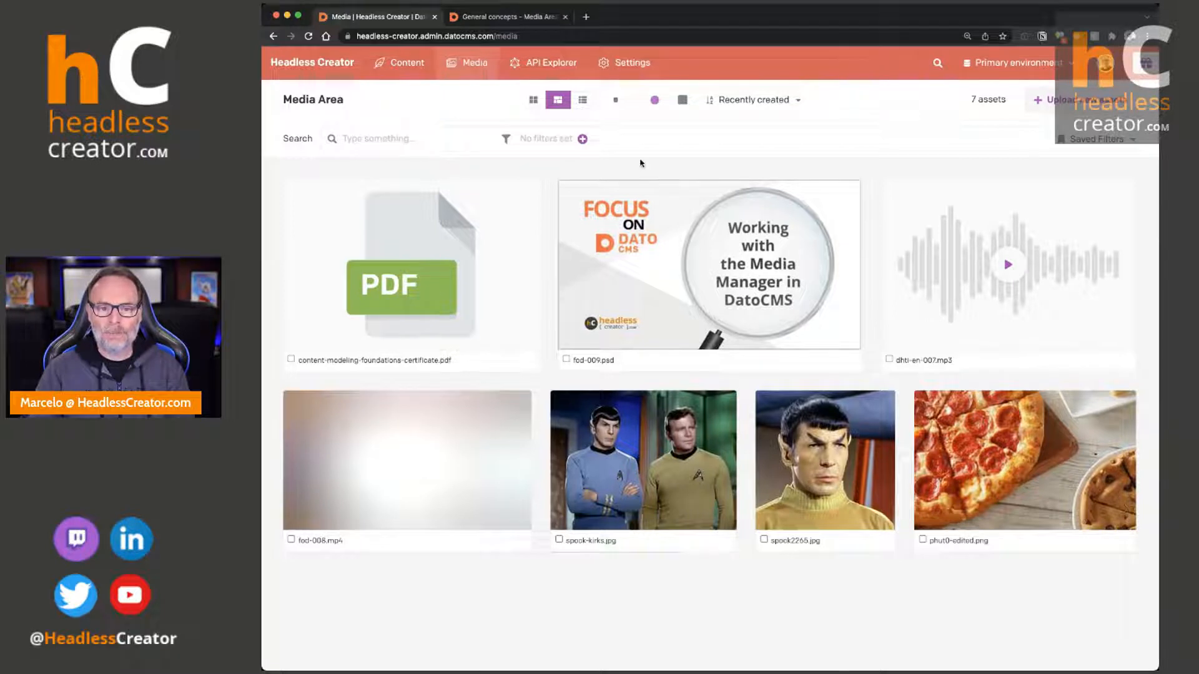
{"action": "left_click", "coordinate": [584, 102]}
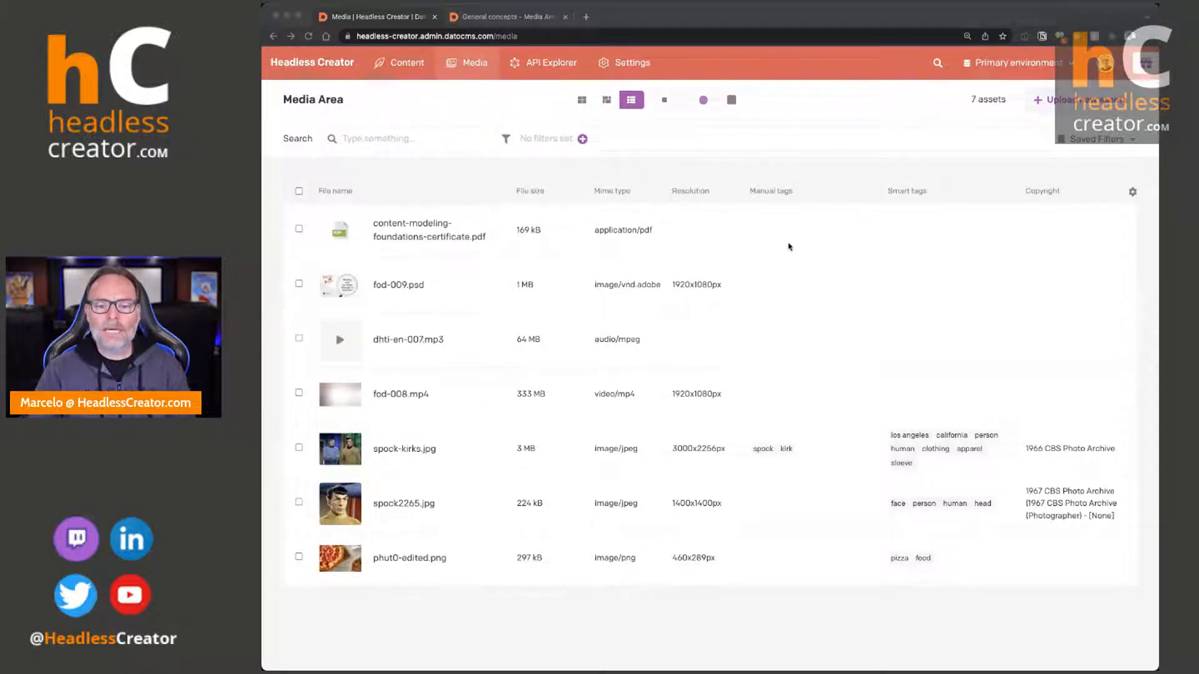
{"action": "left_click", "coordinate": [789, 247]}
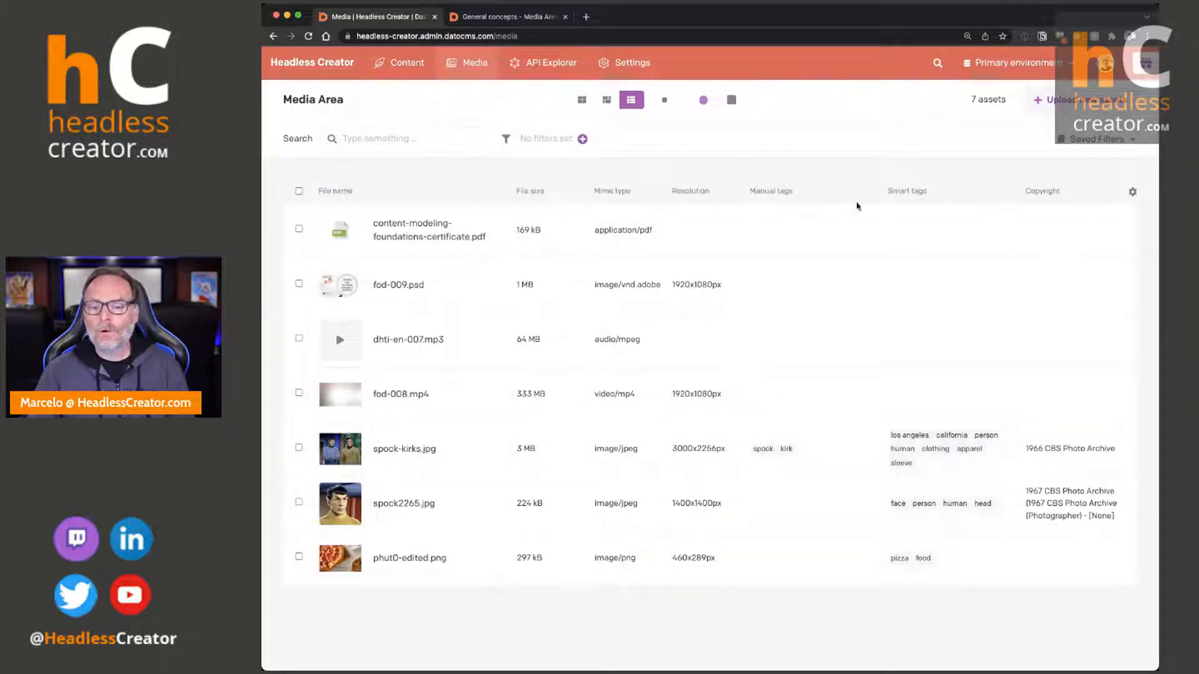
Add the Updated at column to the asset table and place it first in the column order.
{"action": "left_click", "coordinate": [1132, 195]}
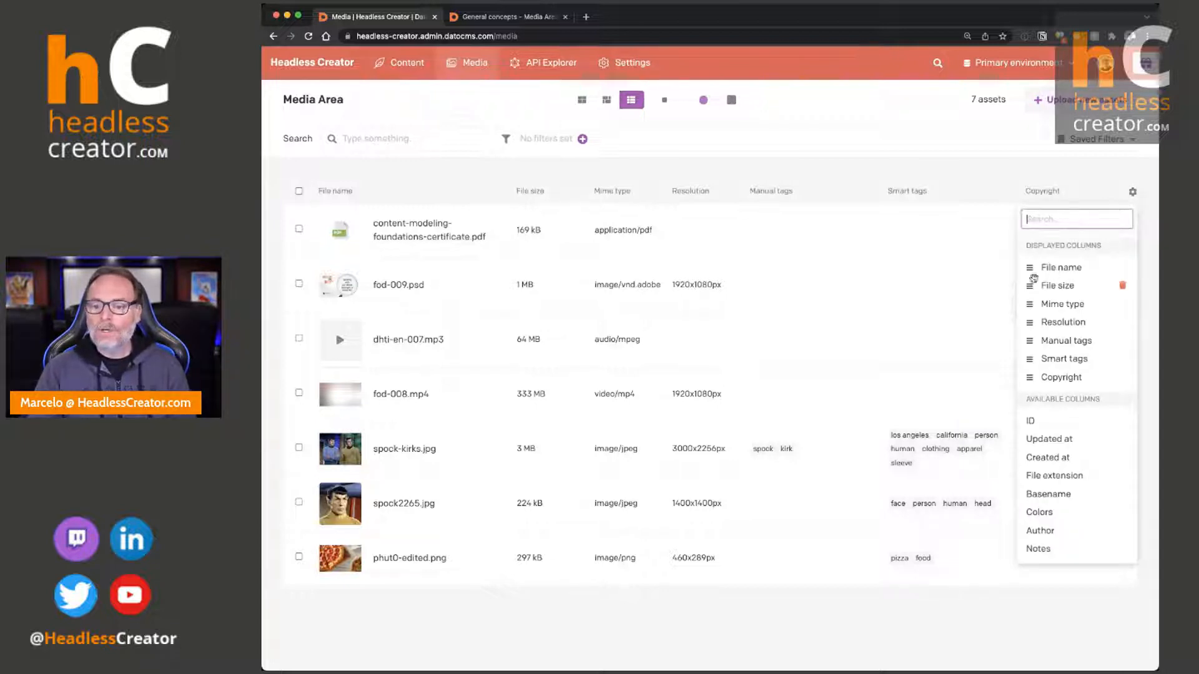
{"action": "left_click_drag", "start_coordinate": [1030, 341], "coordinate": [1031, 323]}
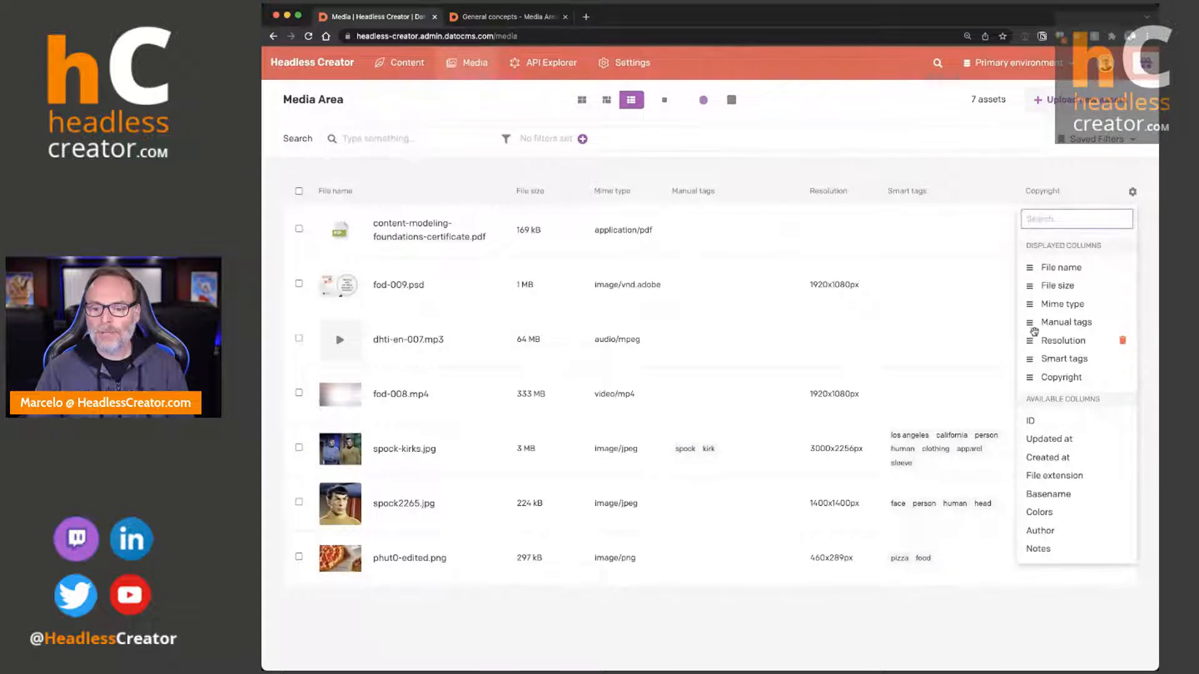
{"action": "left_click_drag", "start_coordinate": [1034, 331], "coordinate": [1031, 322]}
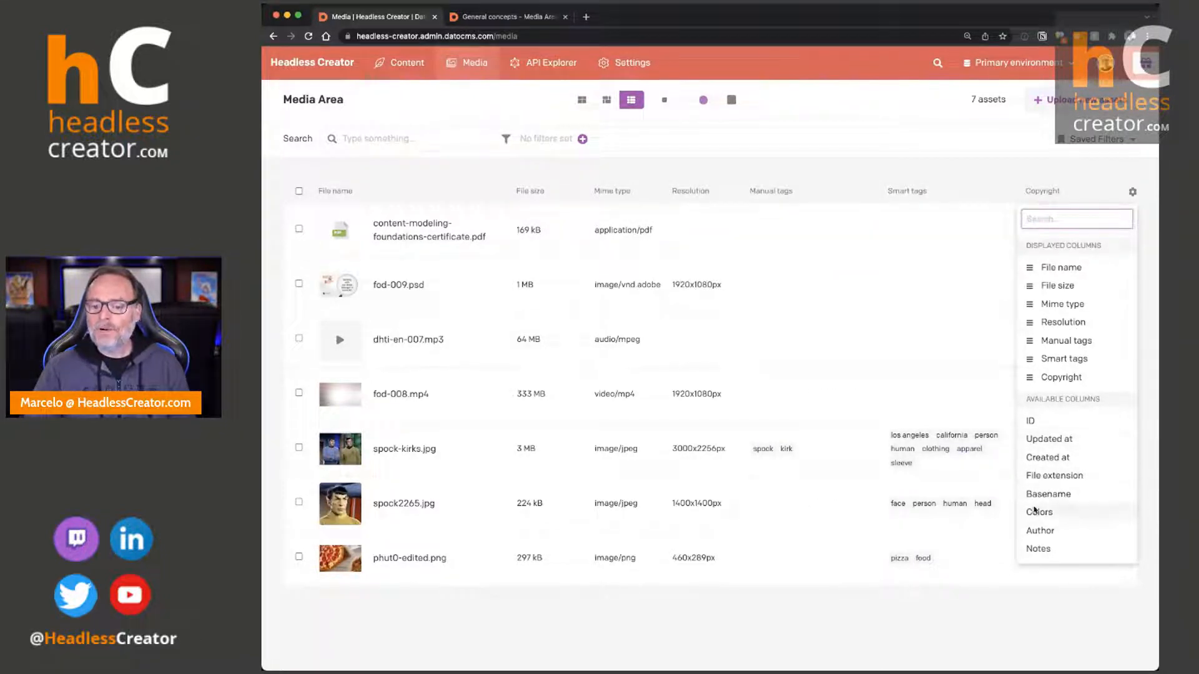
{"action": "left_click", "coordinate": [1049, 441]}
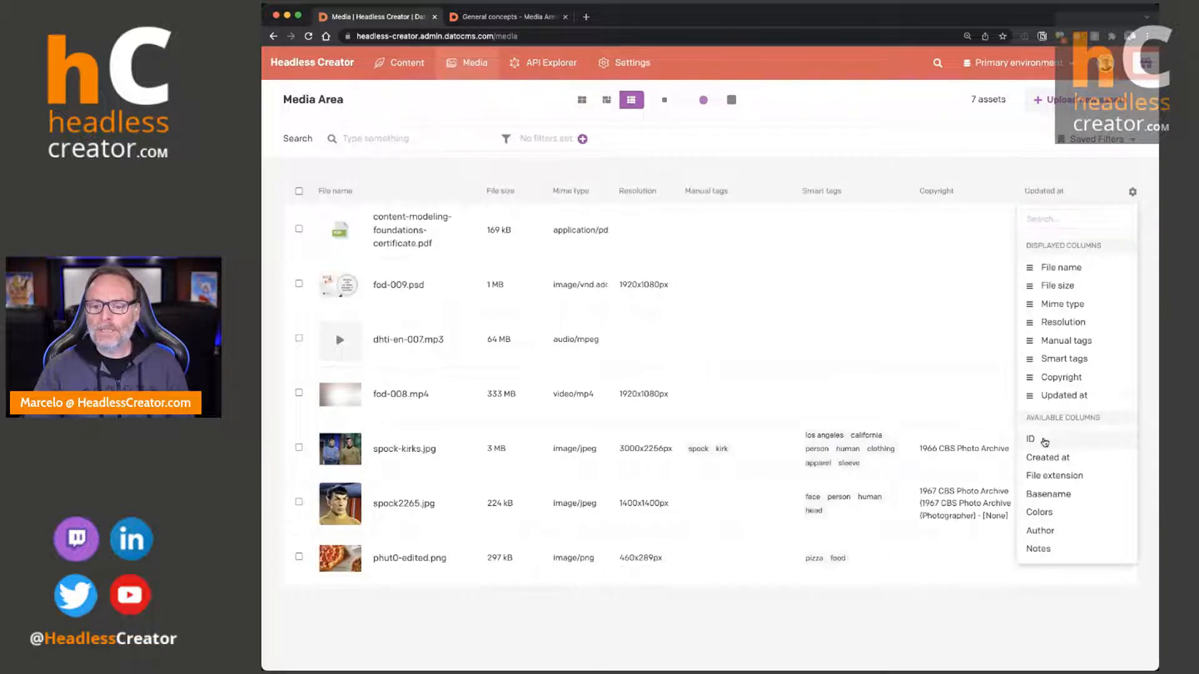
{"action": "left_click_drag", "start_coordinate": [1030, 400], "coordinate": [1031, 269]}
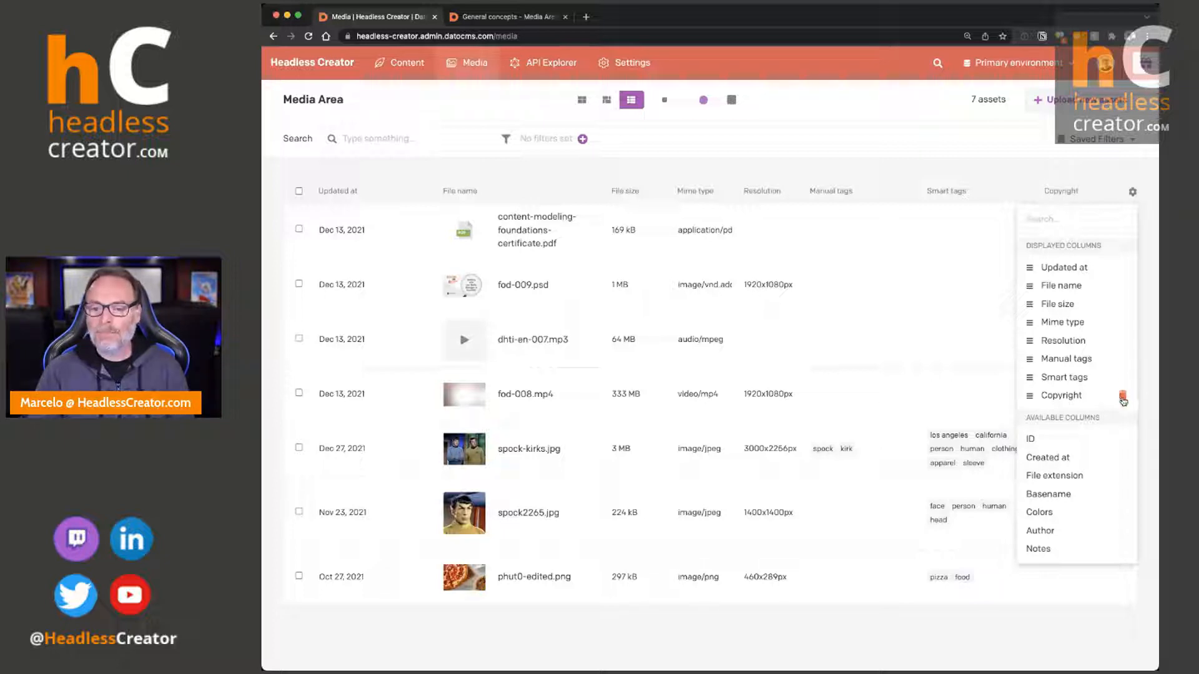
Remove the Copyright and Smart tags columns from the asset table and close the column settings.
{"action": "left_click", "coordinate": [1123, 397]}
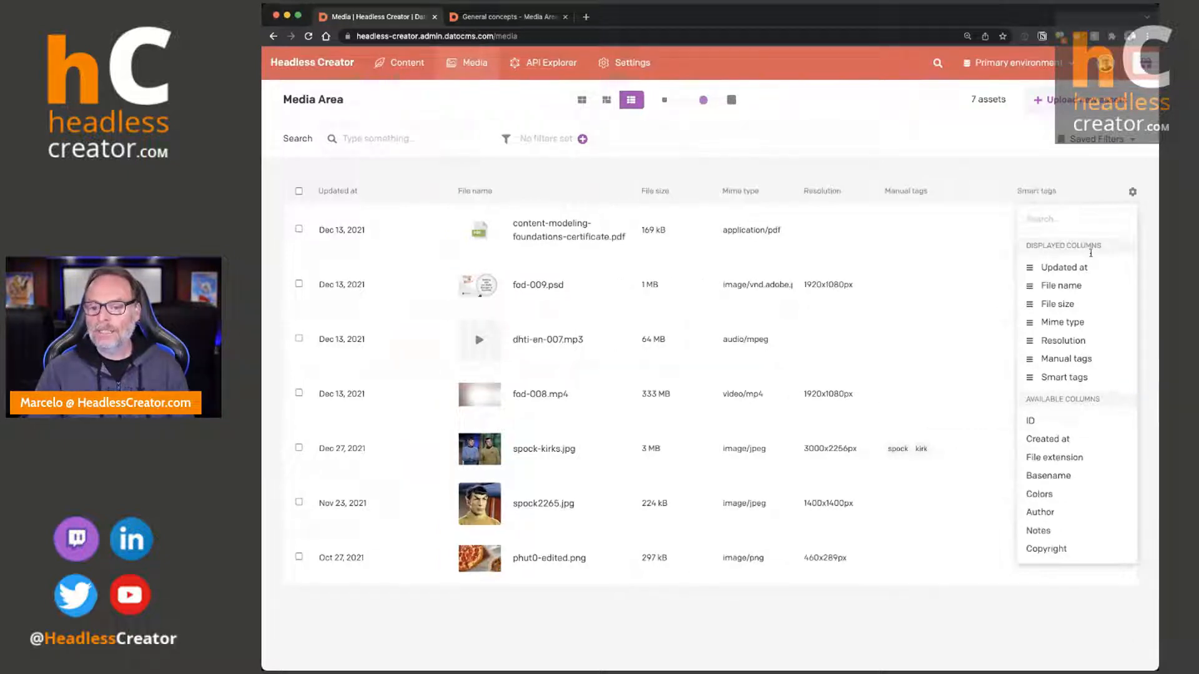
{"action": "left_click", "coordinate": [1122, 379]}
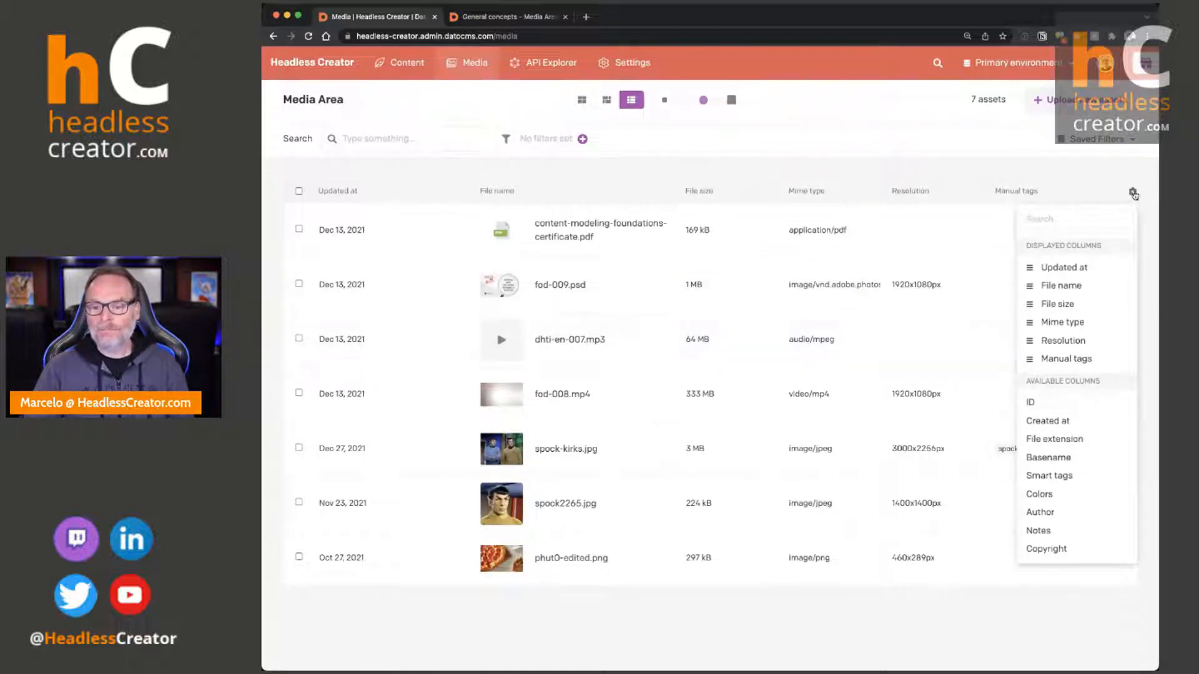
{"action": "left_click", "coordinate": [1134, 194]}
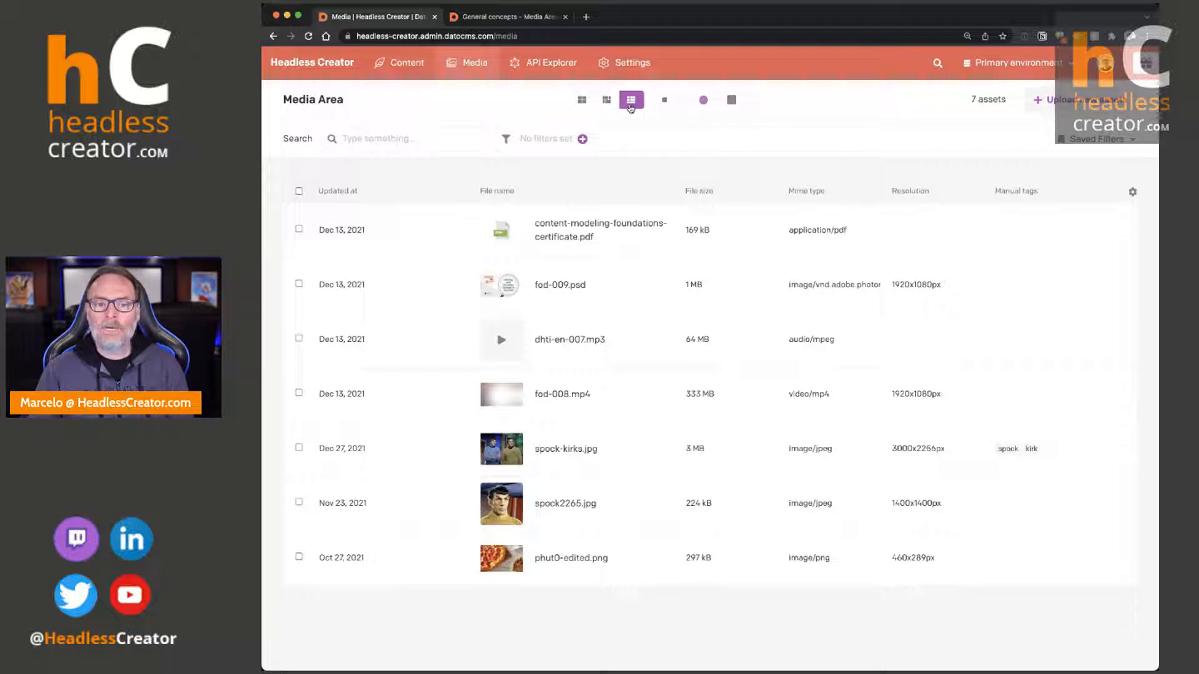
Shrink the asset thumbnails to a small size and switch from the table to the masonry layout.
{"action": "left_click_drag", "start_coordinate": [703, 102], "coordinate": [716, 100]}
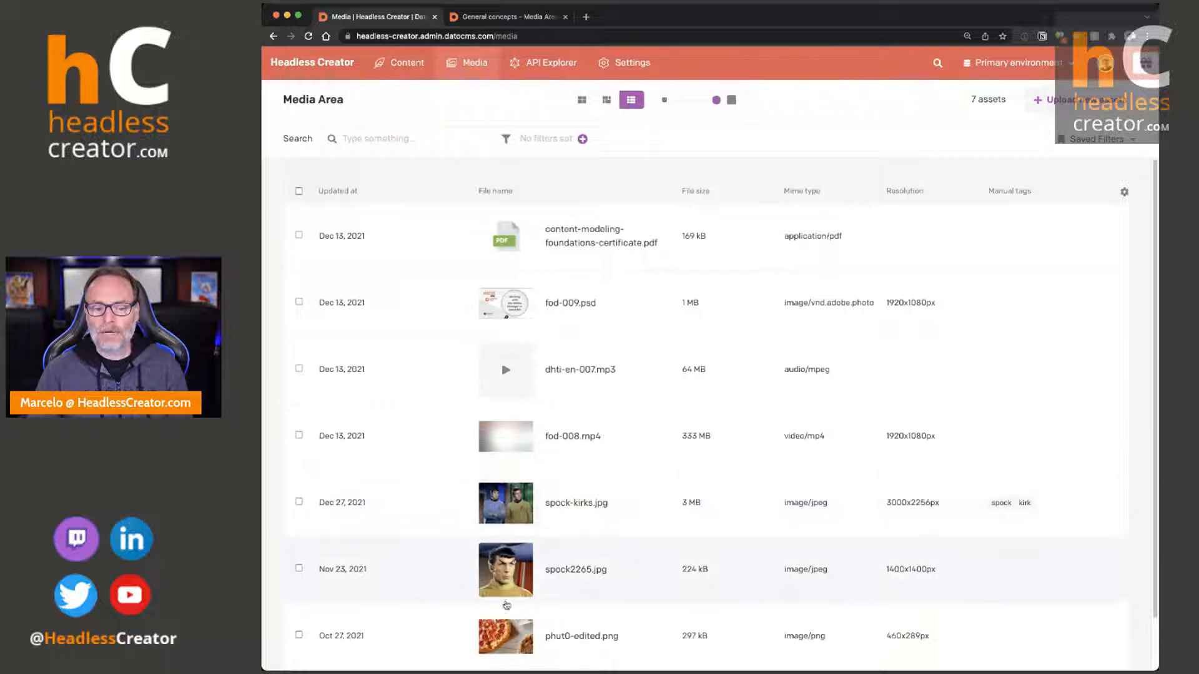
{"action": "left_click_drag", "start_coordinate": [718, 102], "coordinate": [677, 100]}
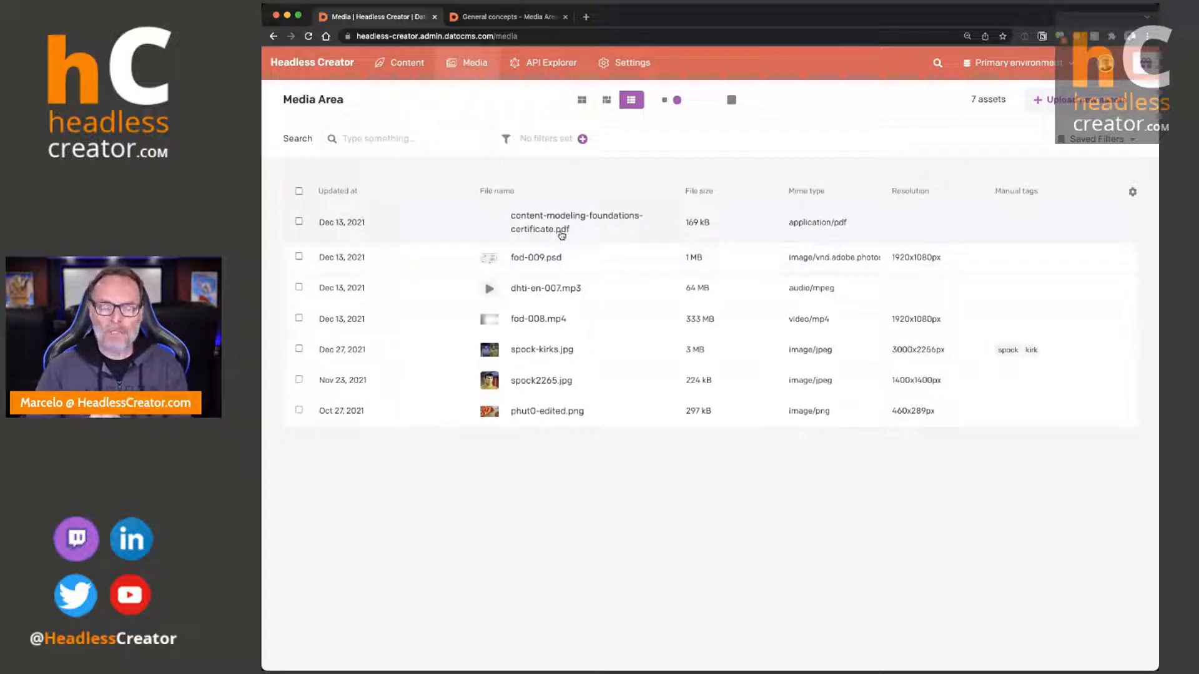
{"action": "left_click", "coordinate": [603, 103]}
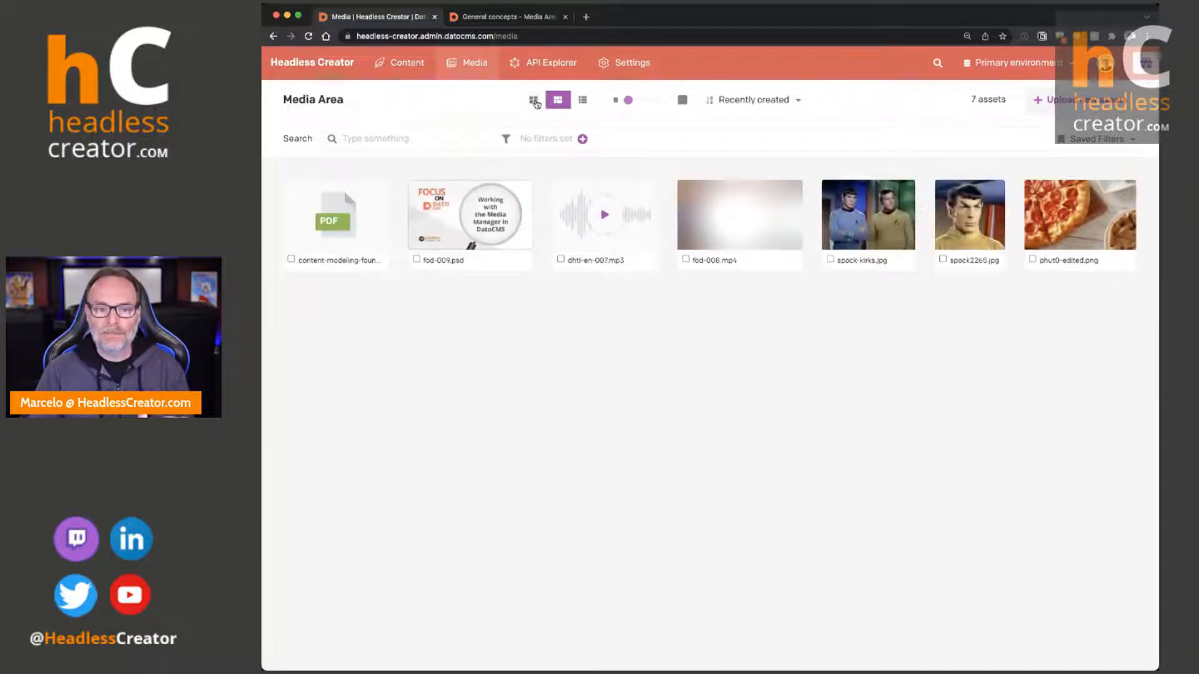
{"action": "left_click", "coordinate": [535, 101]}
{"action": "left_click", "coordinate": [560, 102]}
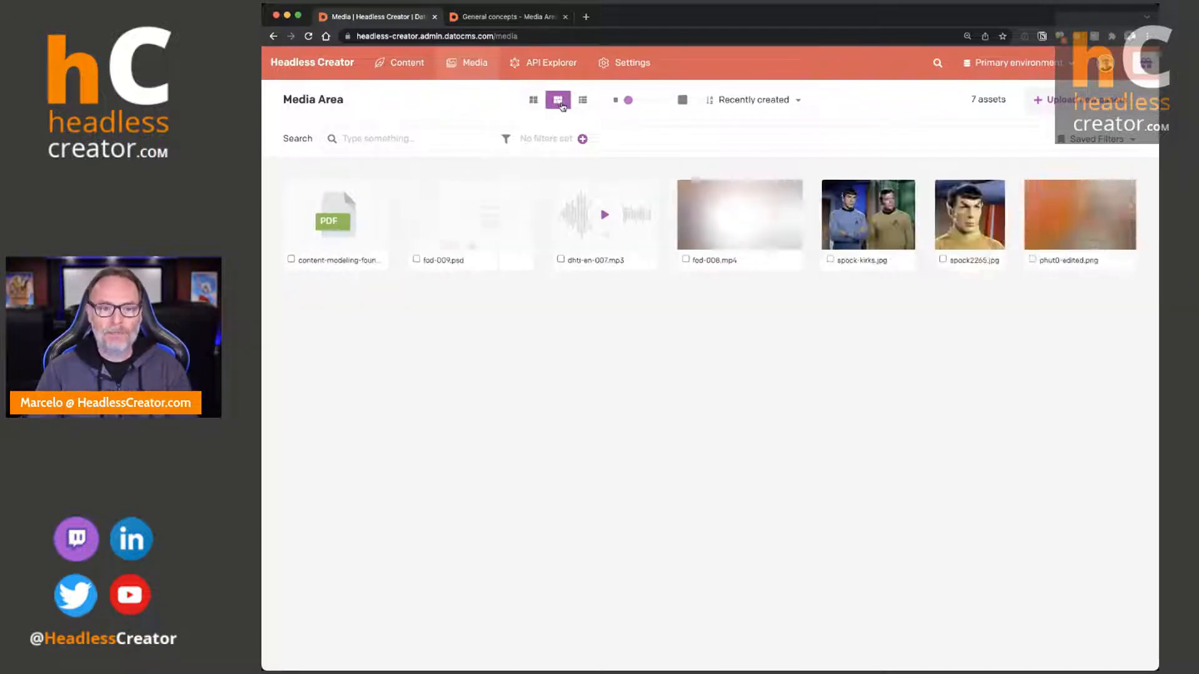
{"action": "key", "text": "super+Tab"}
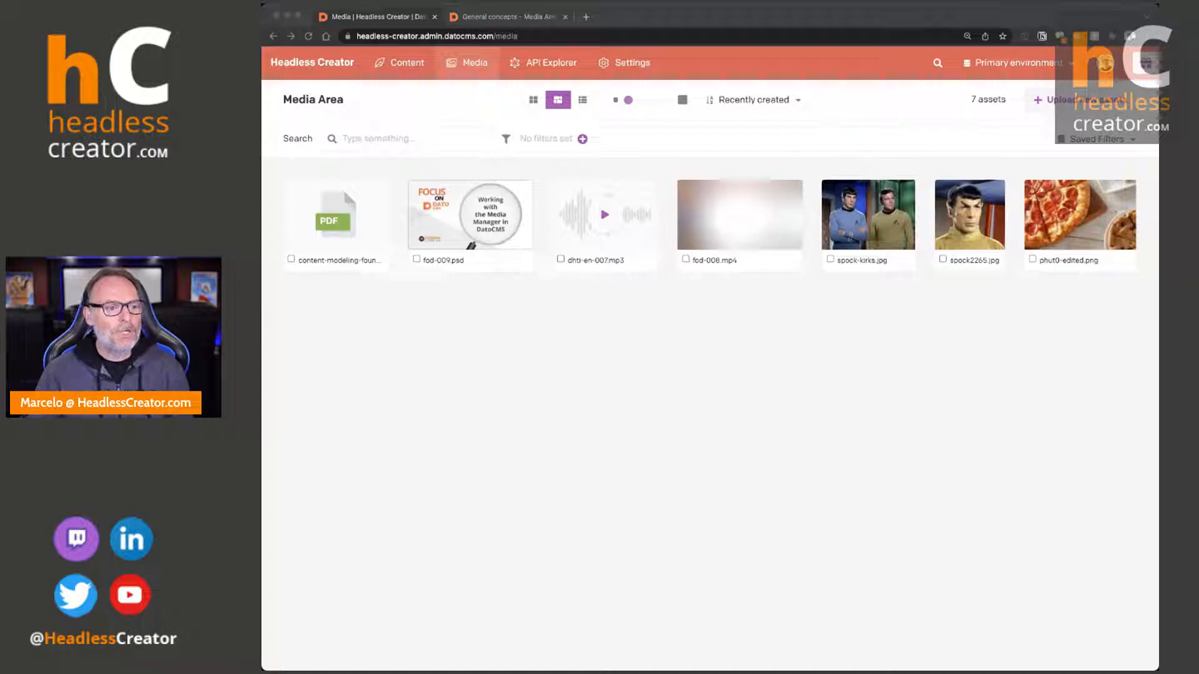
{"action": "left_click", "coordinate": [642, 333]}
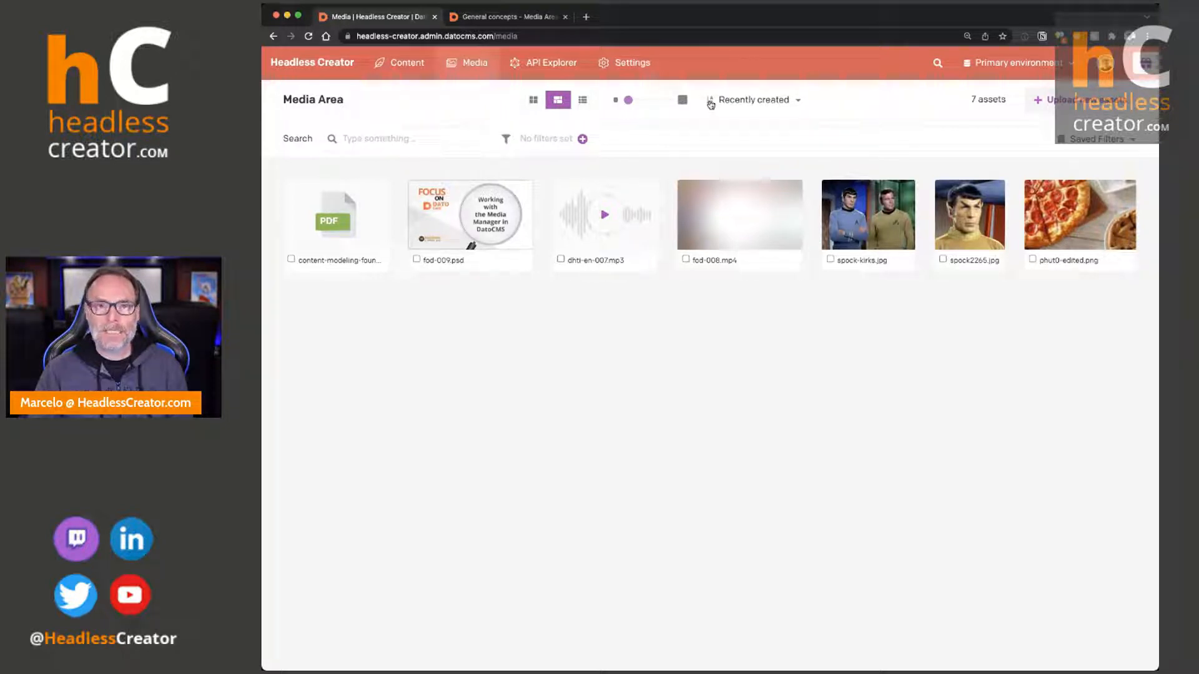
Try sorting the assets by filename in both directions and restore the Recently created order.
{"action": "left_click", "coordinate": [763, 102]}
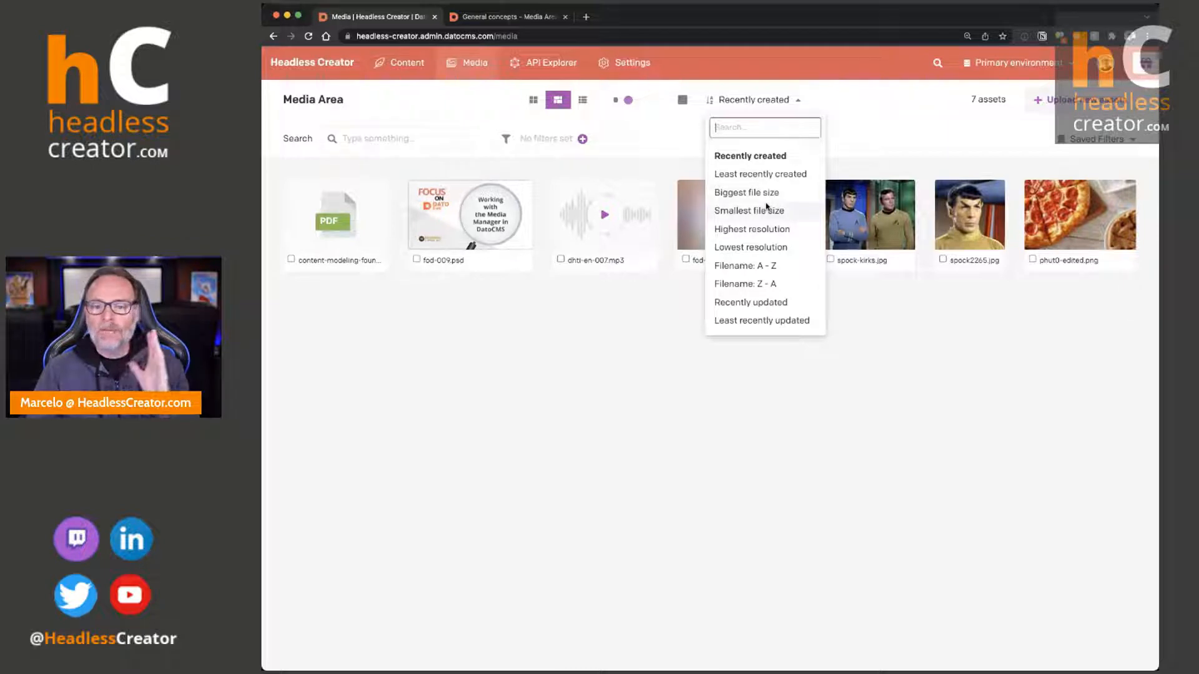
{"action": "left_click", "coordinate": [767, 266]}
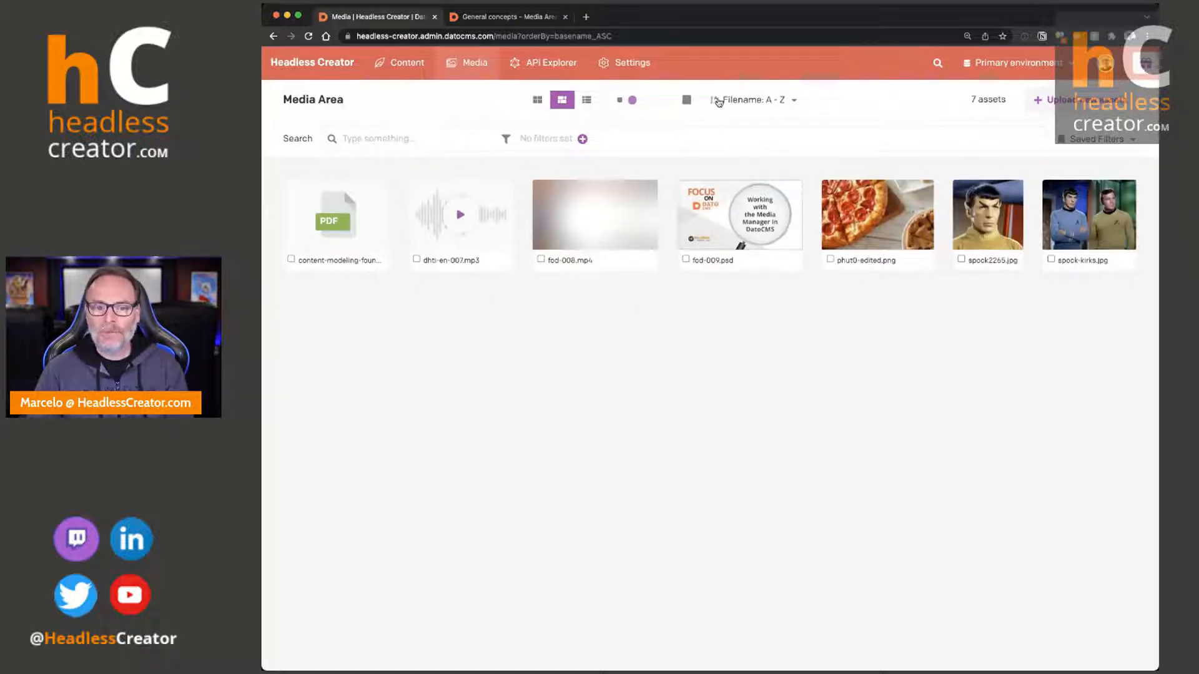
{"action": "left_click", "coordinate": [718, 102]}
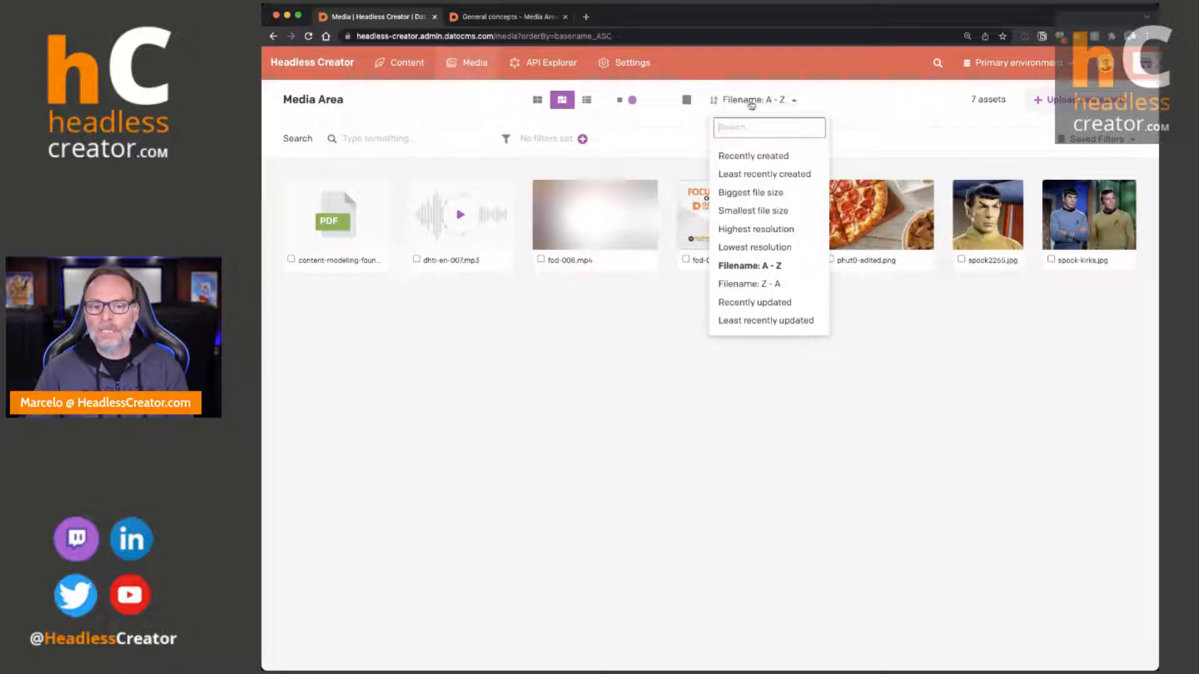
{"action": "left_click", "coordinate": [769, 285]}
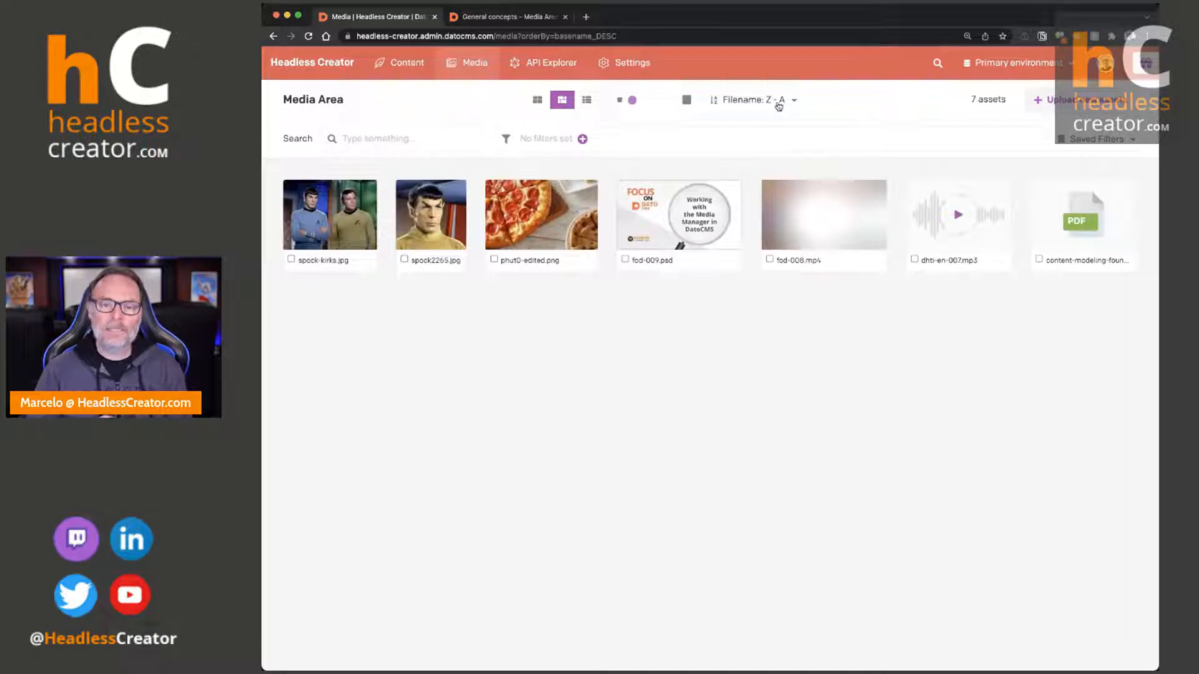
{"action": "left_click", "coordinate": [779, 103]}
{"action": "left_click", "coordinate": [765, 157]}
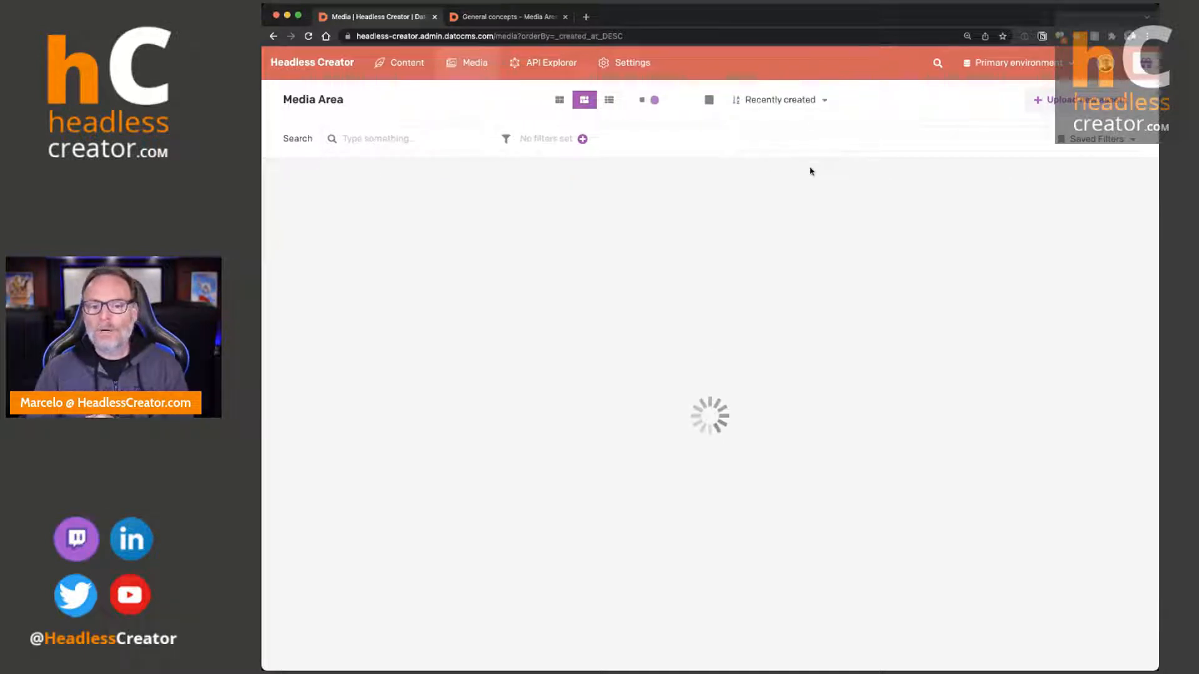
Sort the assets by filename from A to Z and highlight the asset count.
{"action": "left_click", "coordinate": [785, 103]}
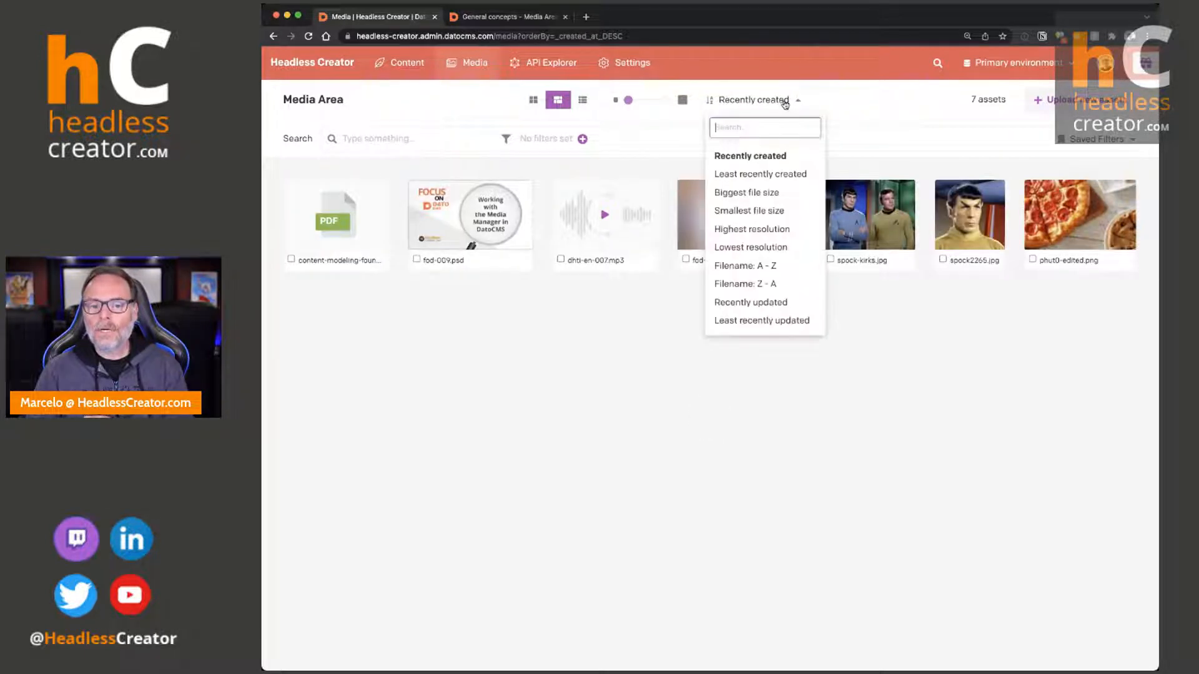
{"action": "left_click", "coordinate": [749, 267]}
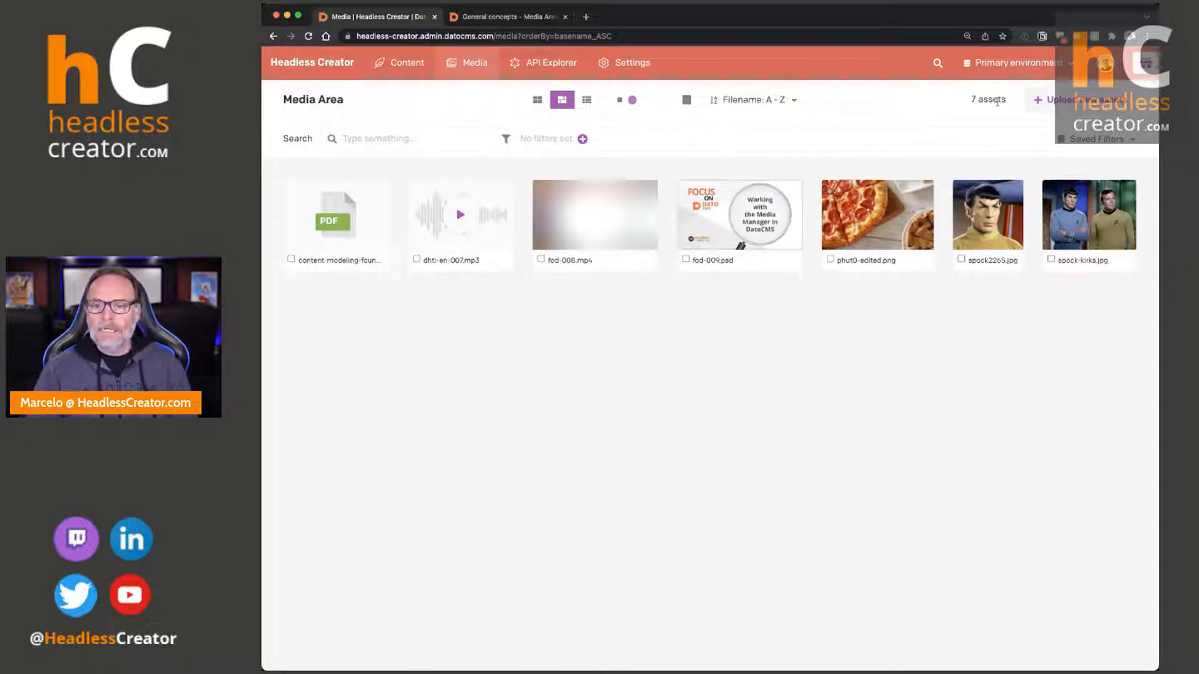
{"action": "left_click_drag", "start_coordinate": [973, 98], "coordinate": [1013, 102]}
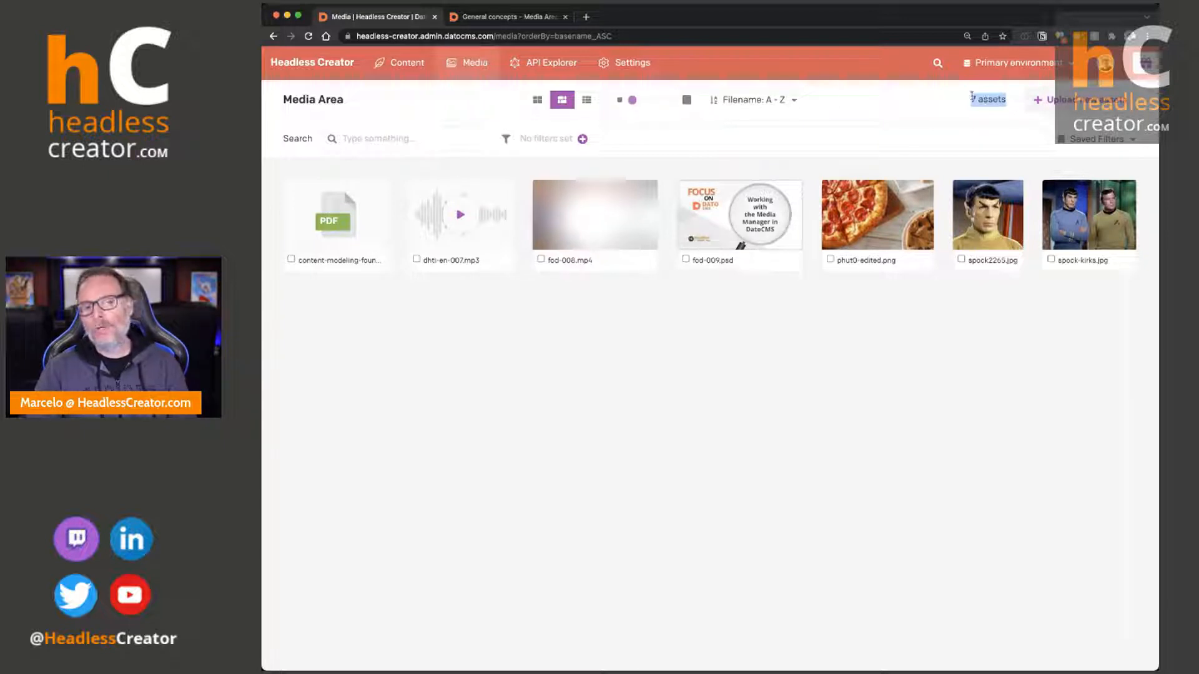
{"action": "left_click", "coordinate": [1090, 108]}
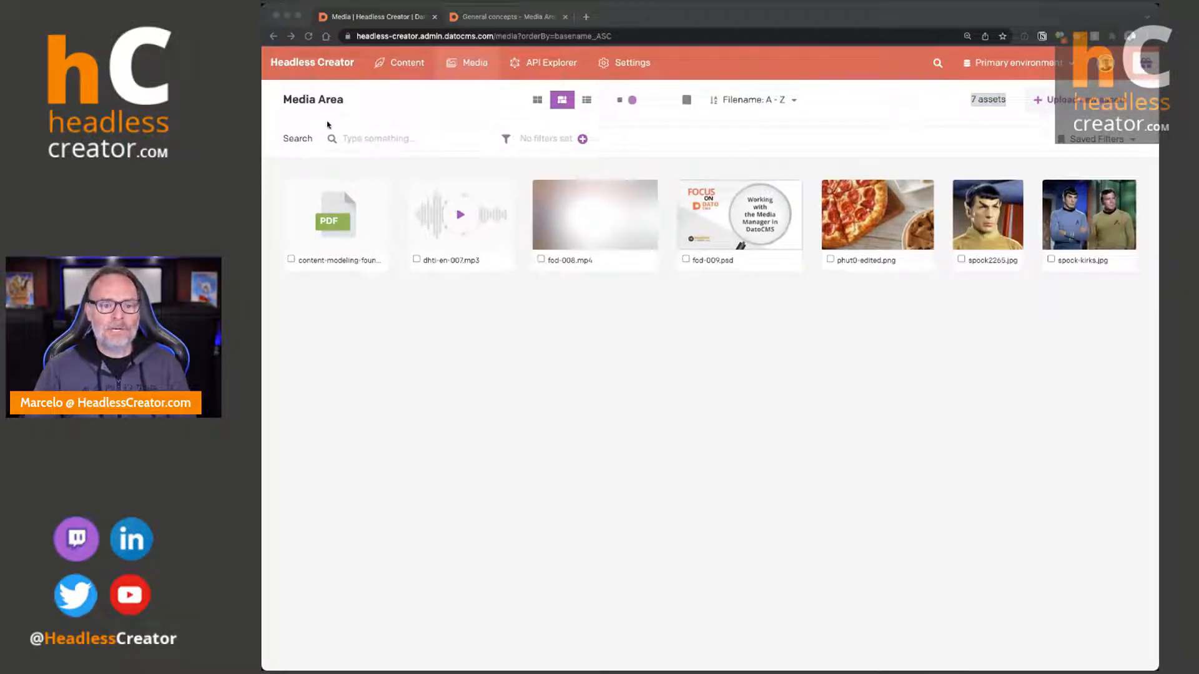
{"action": "left_click", "coordinate": [360, 143]}
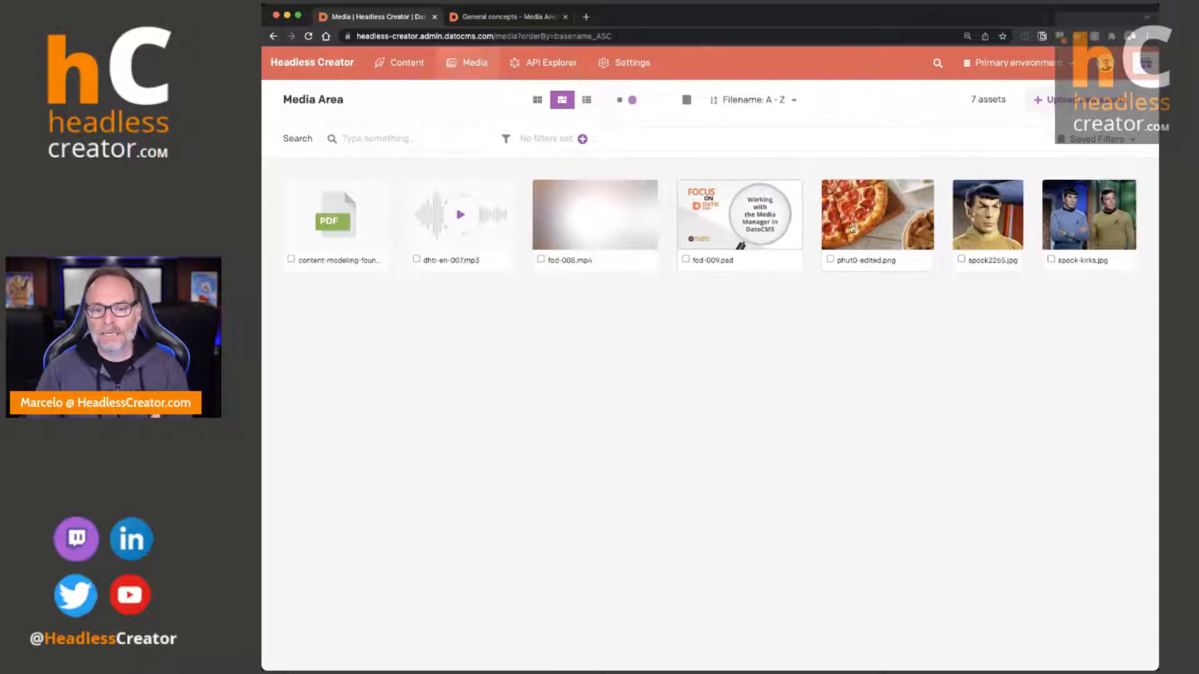
Open the details of phut0-edited.png and review its default metadata, categorization, tags and usage sections.
{"action": "left_click", "coordinate": [893, 229]}
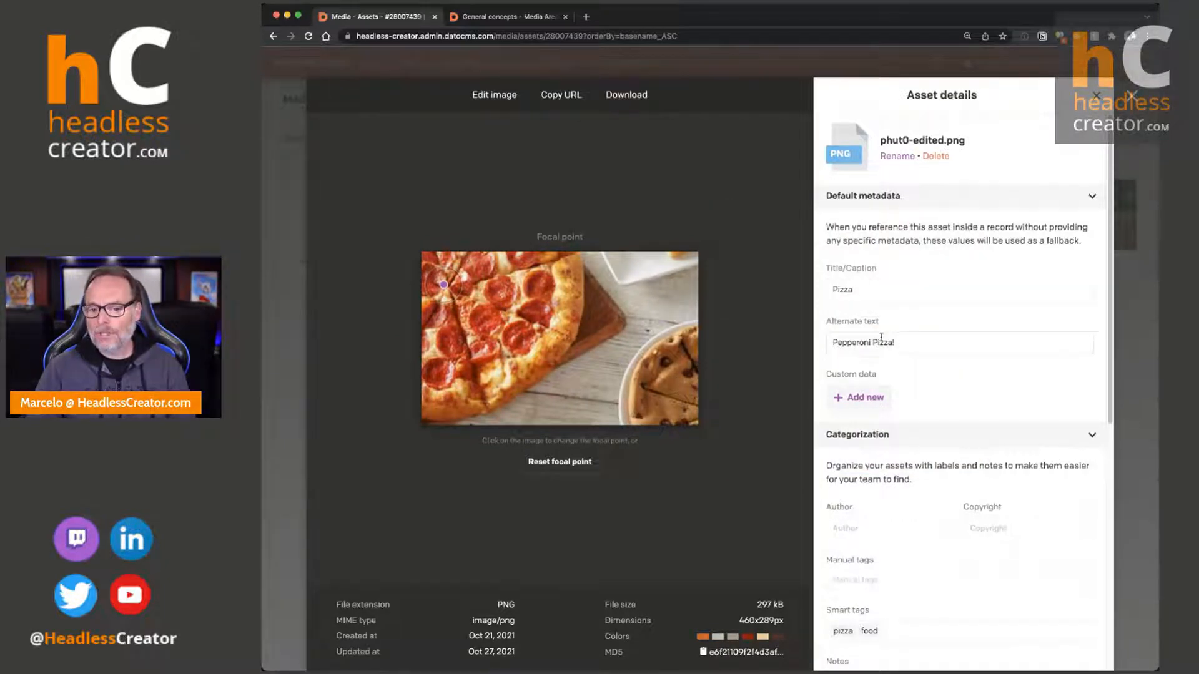
{"action": "scroll", "coordinate": [913, 490], "scroll_direction": "down", "scroll_amount": 2}
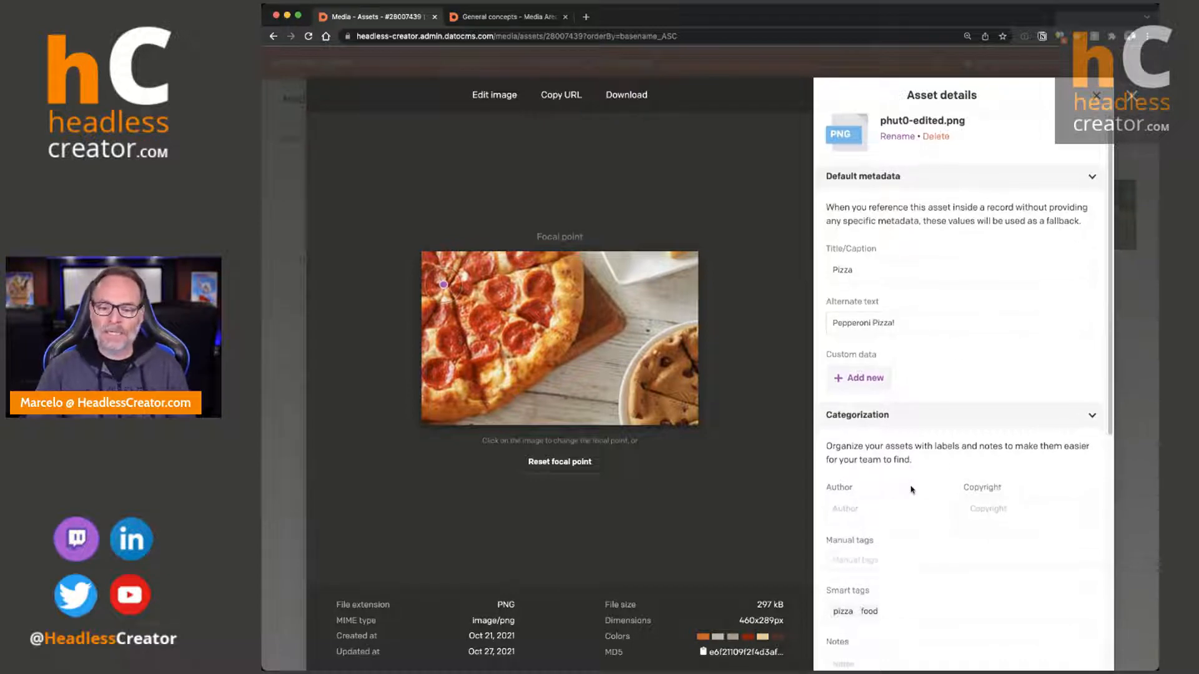
{"action": "scroll", "coordinate": [877, 497], "scroll_direction": "down", "scroll_amount": 10}
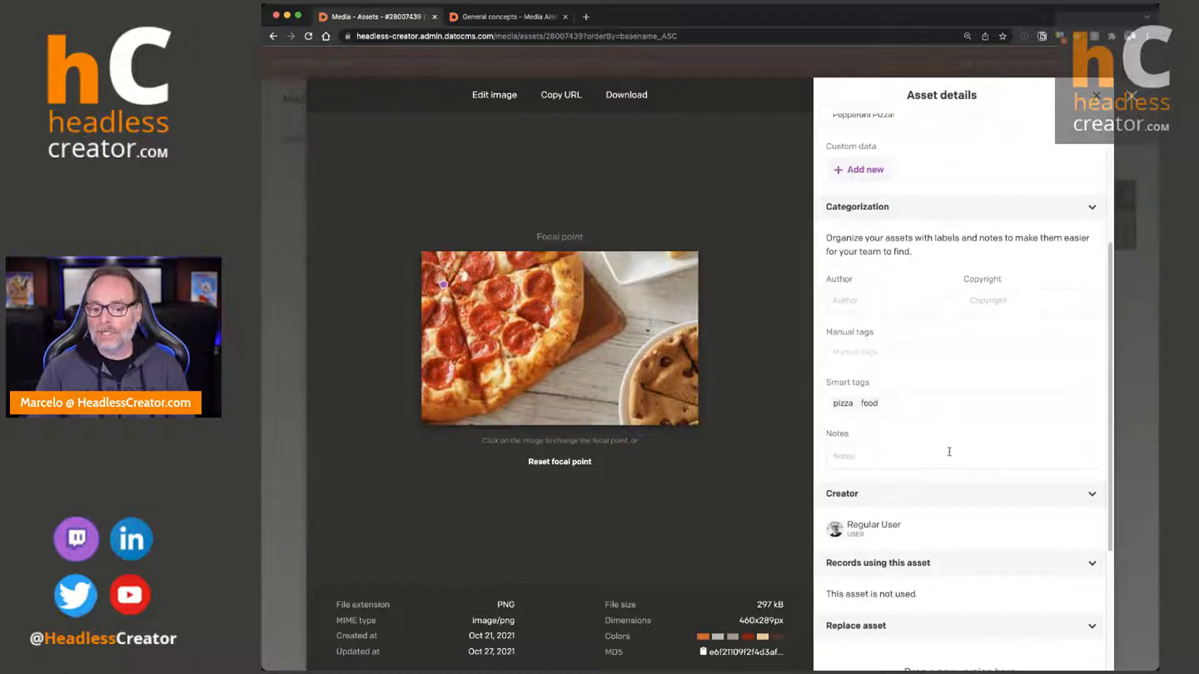
{"action": "scroll", "coordinate": [898, 273], "scroll_direction": "up", "scroll_amount": 10}
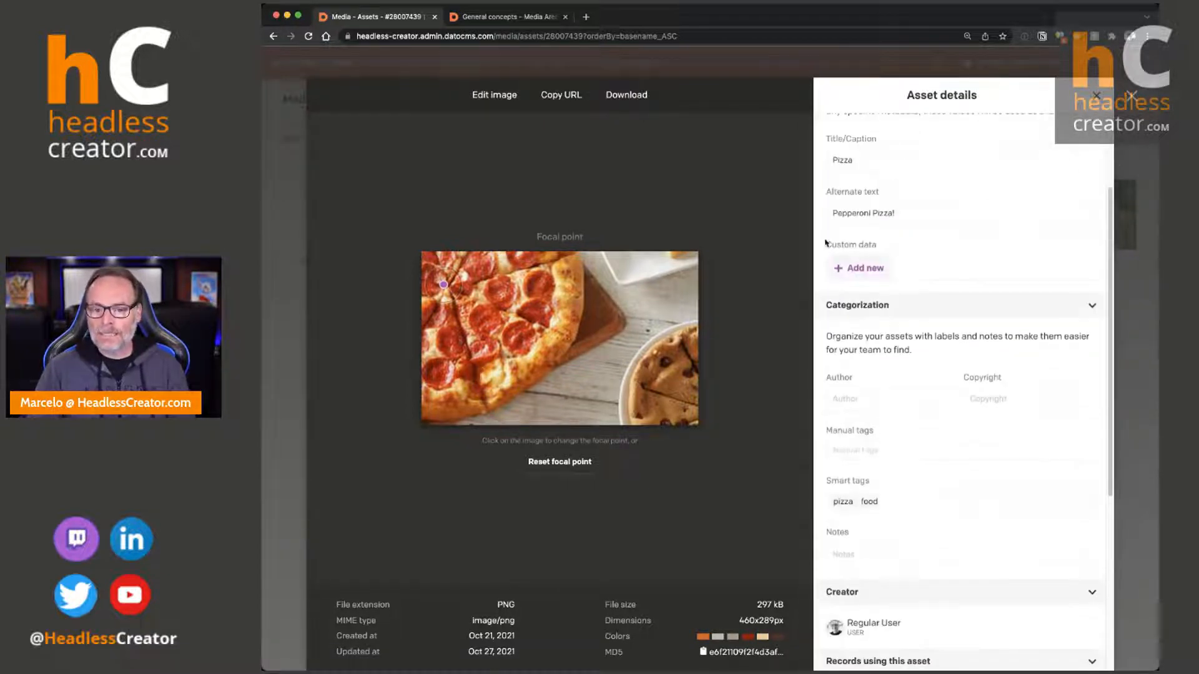
{"action": "scroll", "coordinate": [898, 273], "scroll_direction": "up", "scroll_amount": 1}
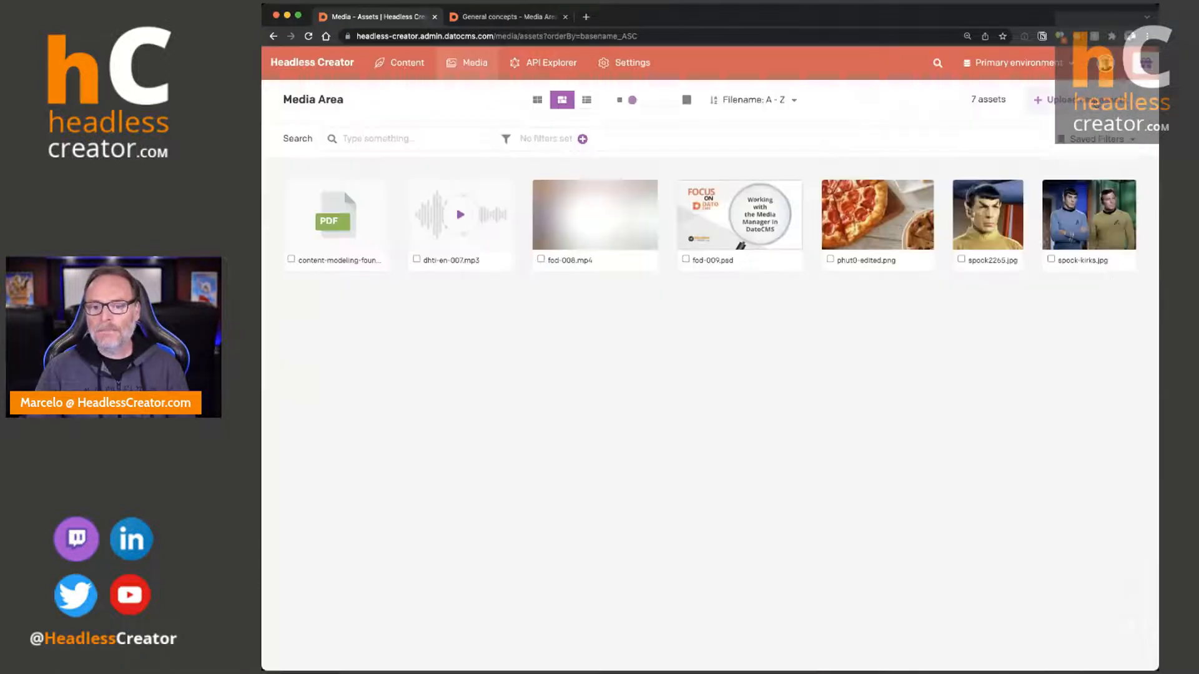
Search the assets for pepp, kirk and spock in turn, and clear the search.
{"action": "key", "text": "Escape"}
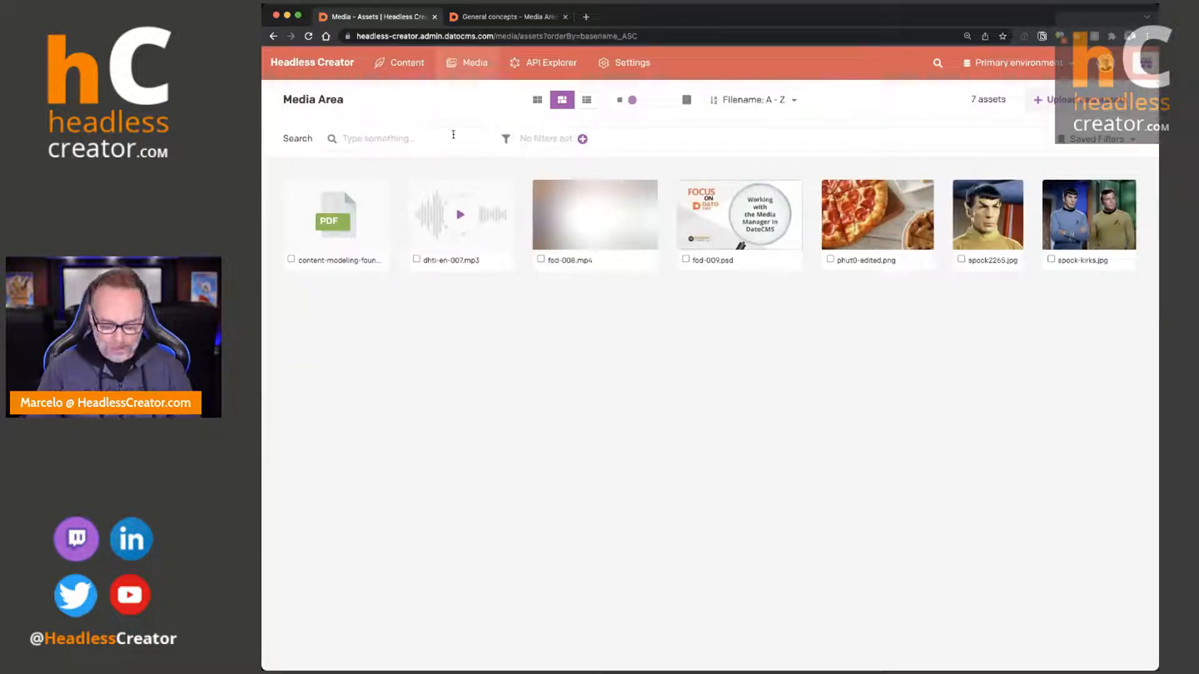
{"action": "left_click", "coordinate": [453, 135]}
{"action": "type", "text": "pepp"}
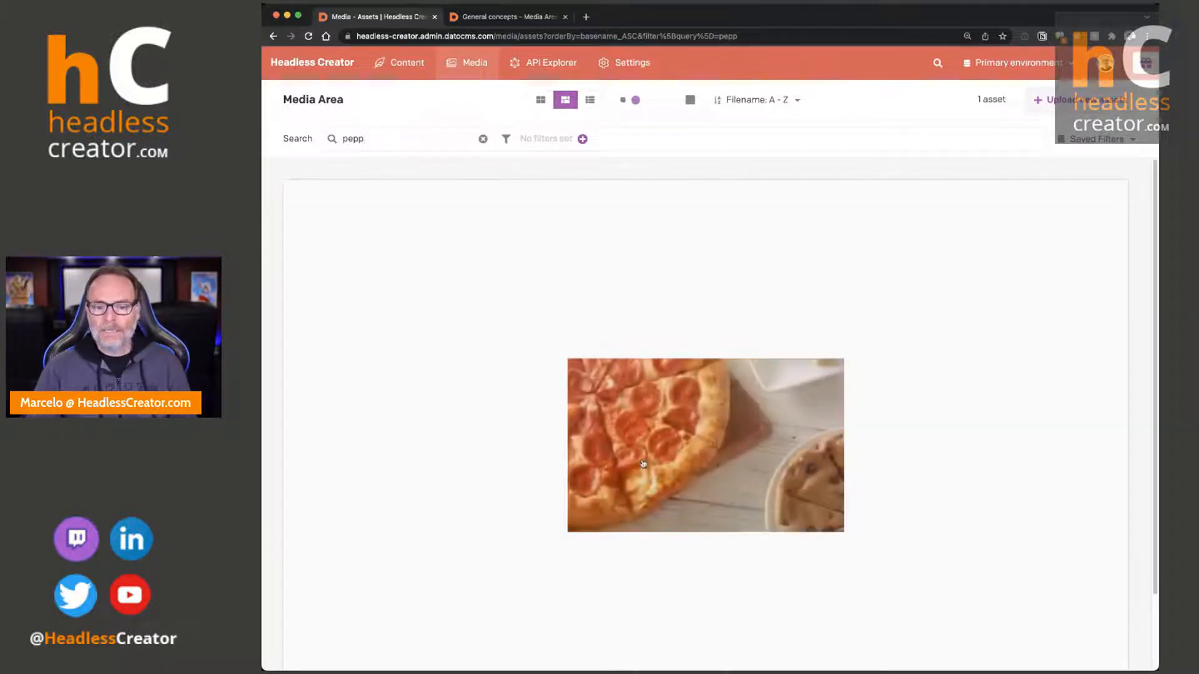
{"action": "double_click", "coordinate": [352, 140]}
{"action": "type", "text": "kirk"}
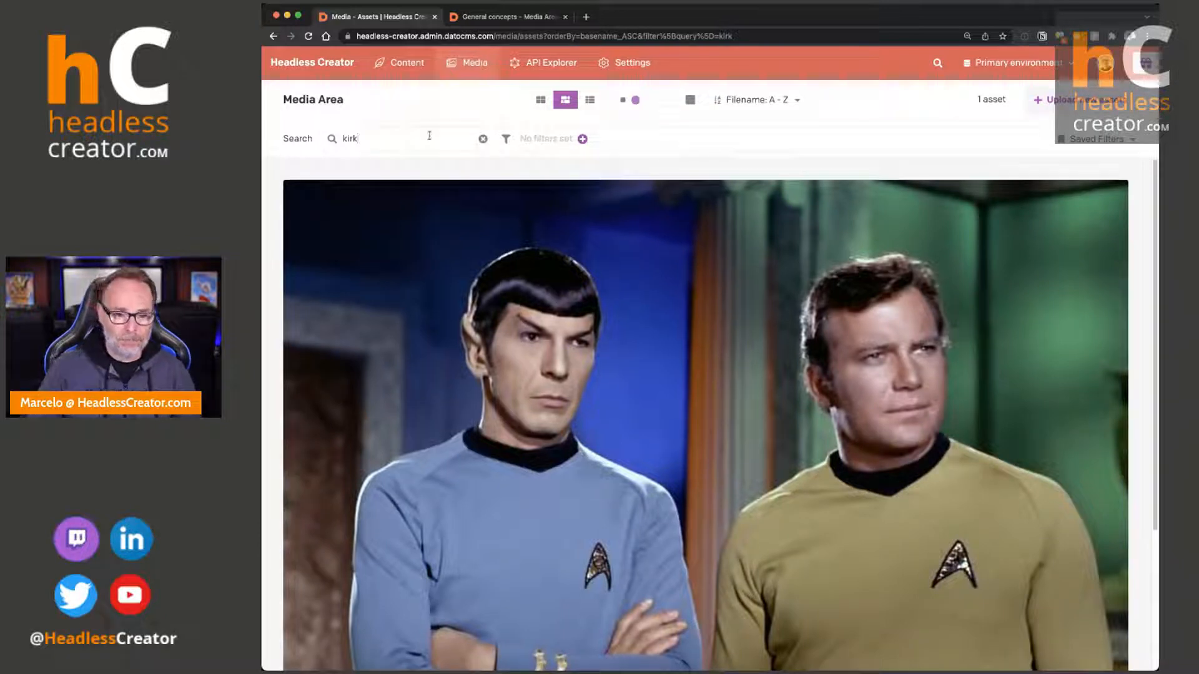
{"action": "left_click", "coordinate": [481, 139]}
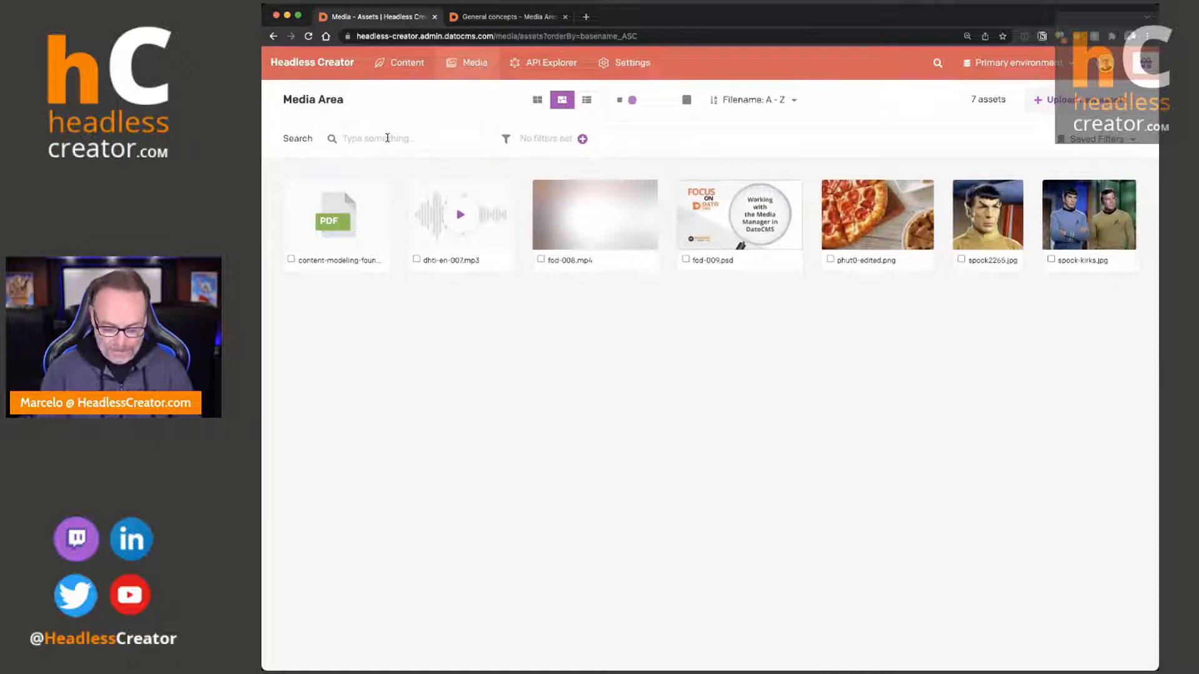
{"action": "type", "text": "spock"}
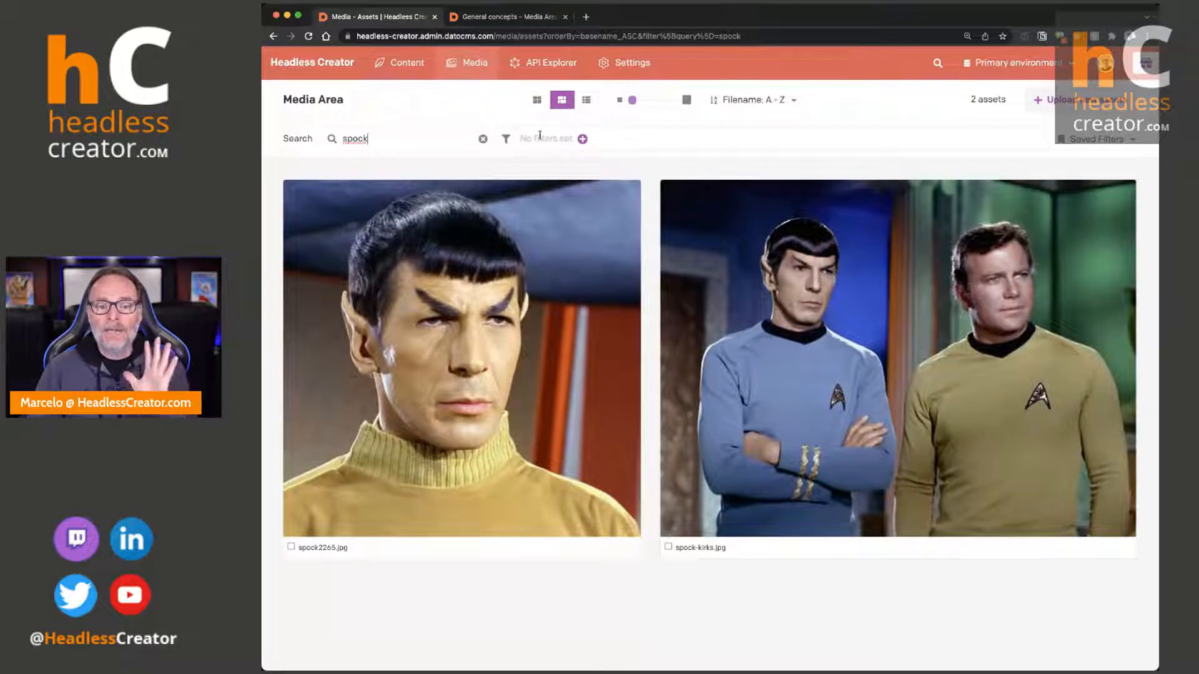
{"action": "left_click", "coordinate": [483, 139]}
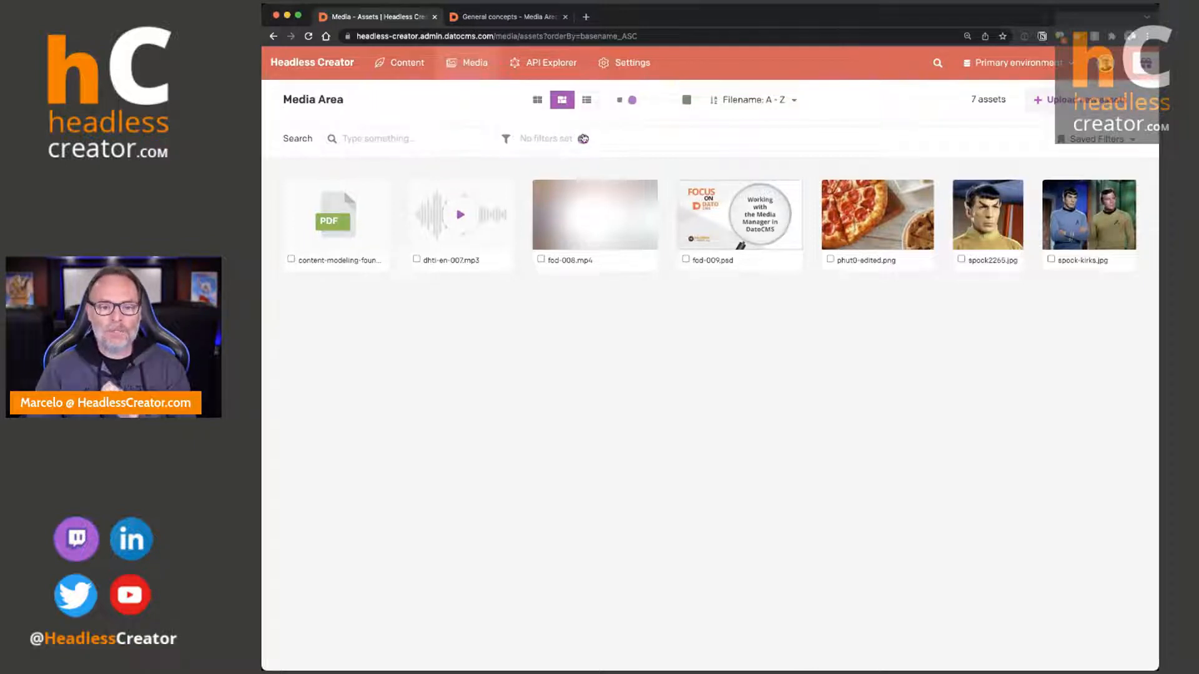
Add an asset filter with the condition In use is true.
{"action": "left_click", "coordinate": [583, 140]}
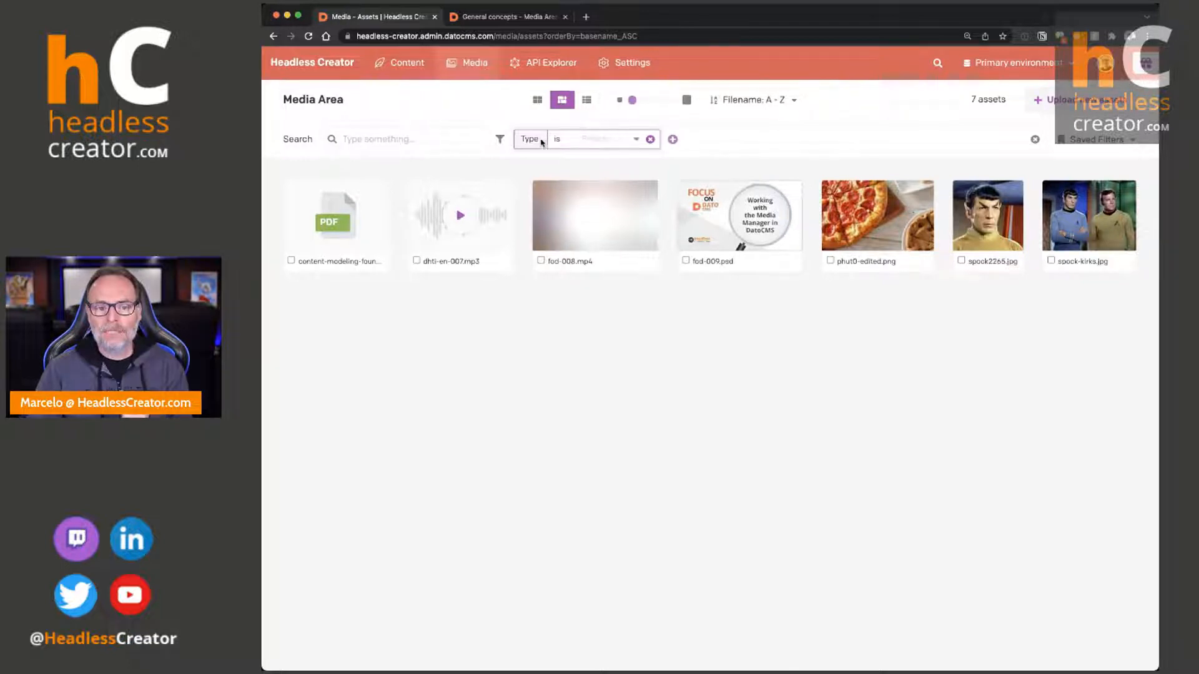
{"action": "left_click", "coordinate": [532, 139]}
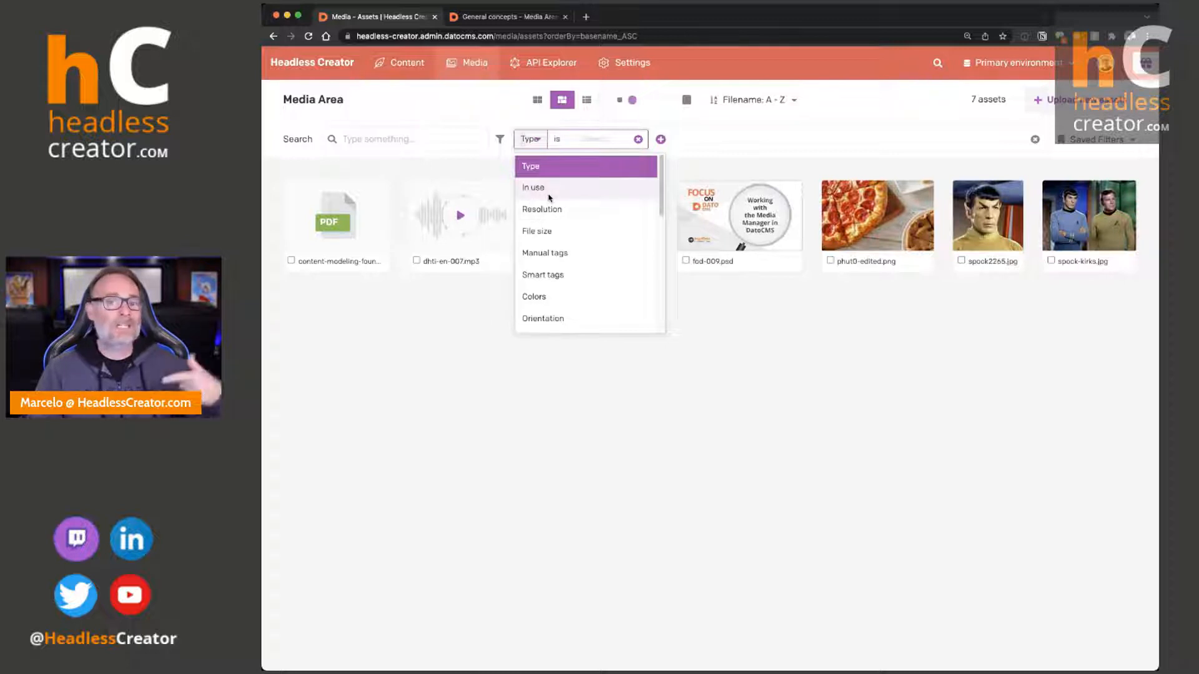
{"action": "left_click", "coordinate": [549, 190]}
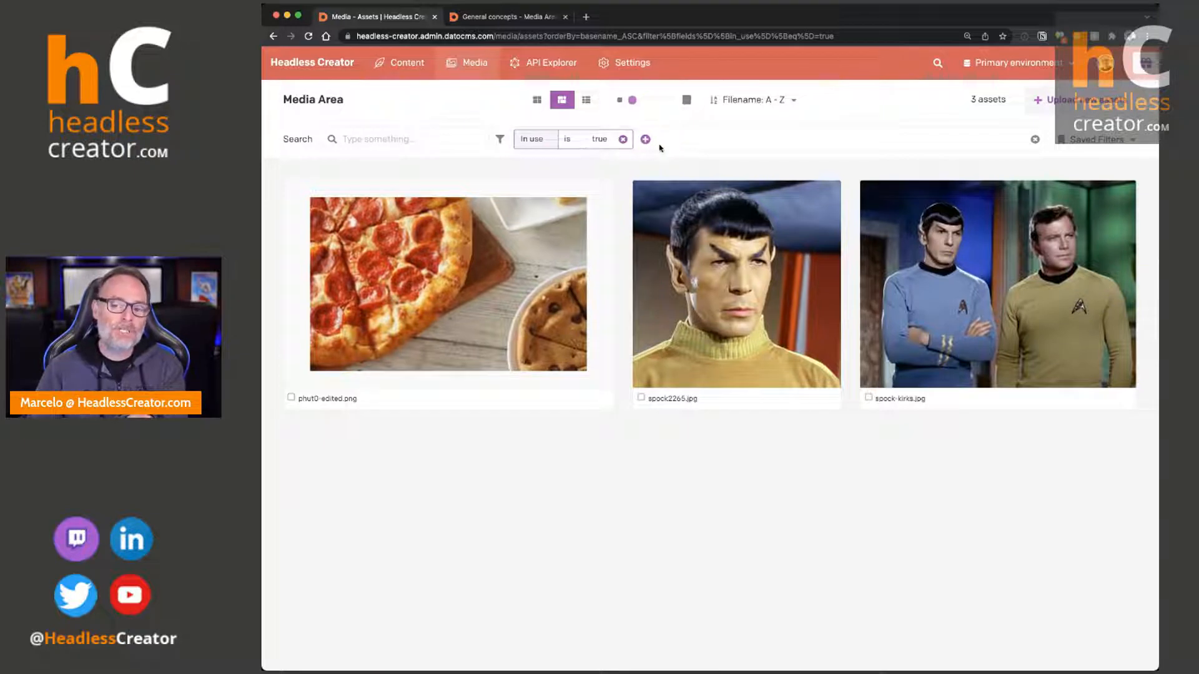
Switch the filter field to Resolution and review its operators and the other available filter fields.
{"action": "left_click", "coordinate": [537, 140]}
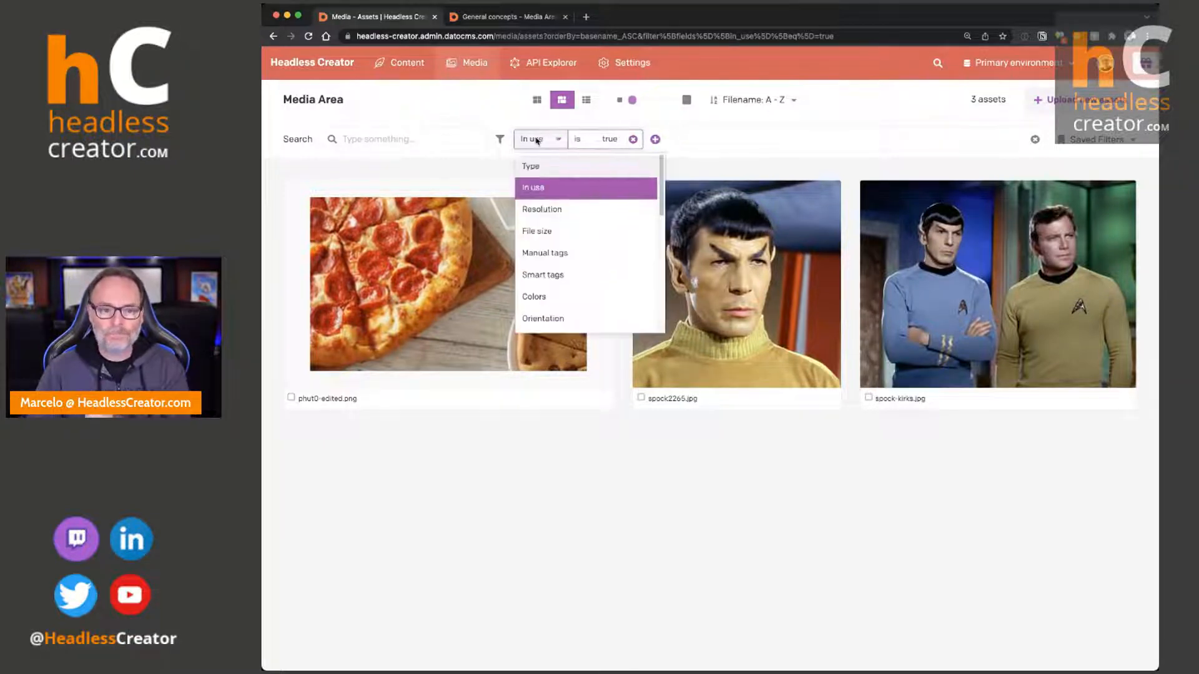
{"action": "left_click", "coordinate": [560, 211]}
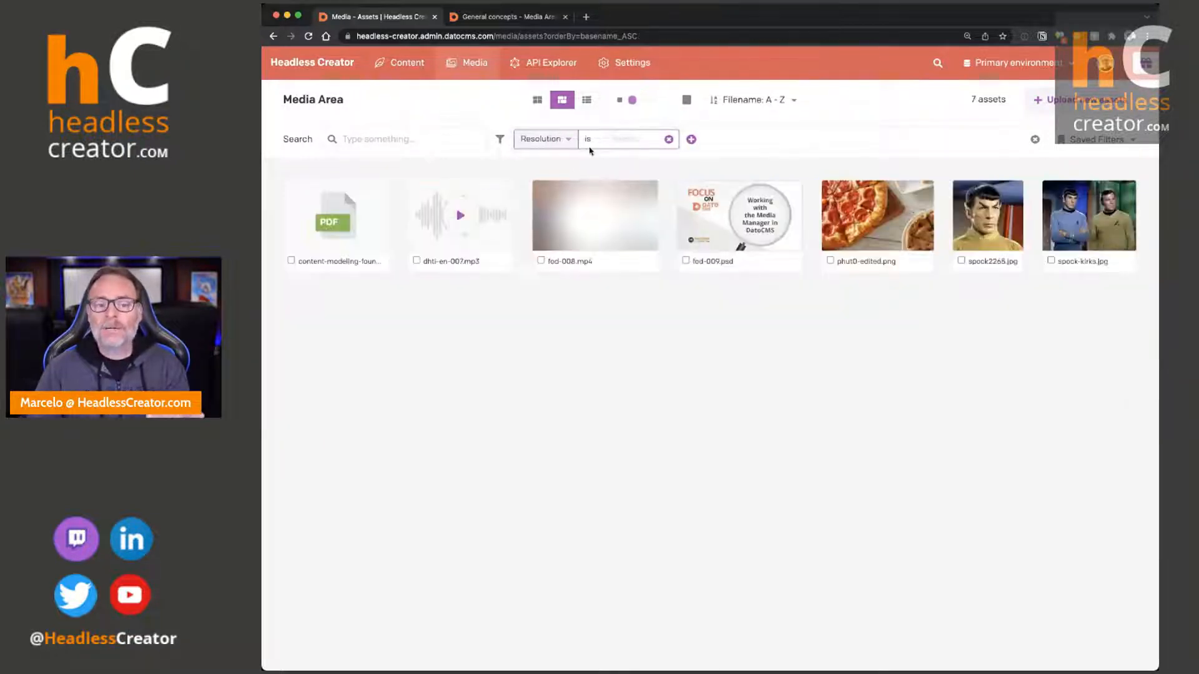
{"action": "left_click", "coordinate": [602, 142]}
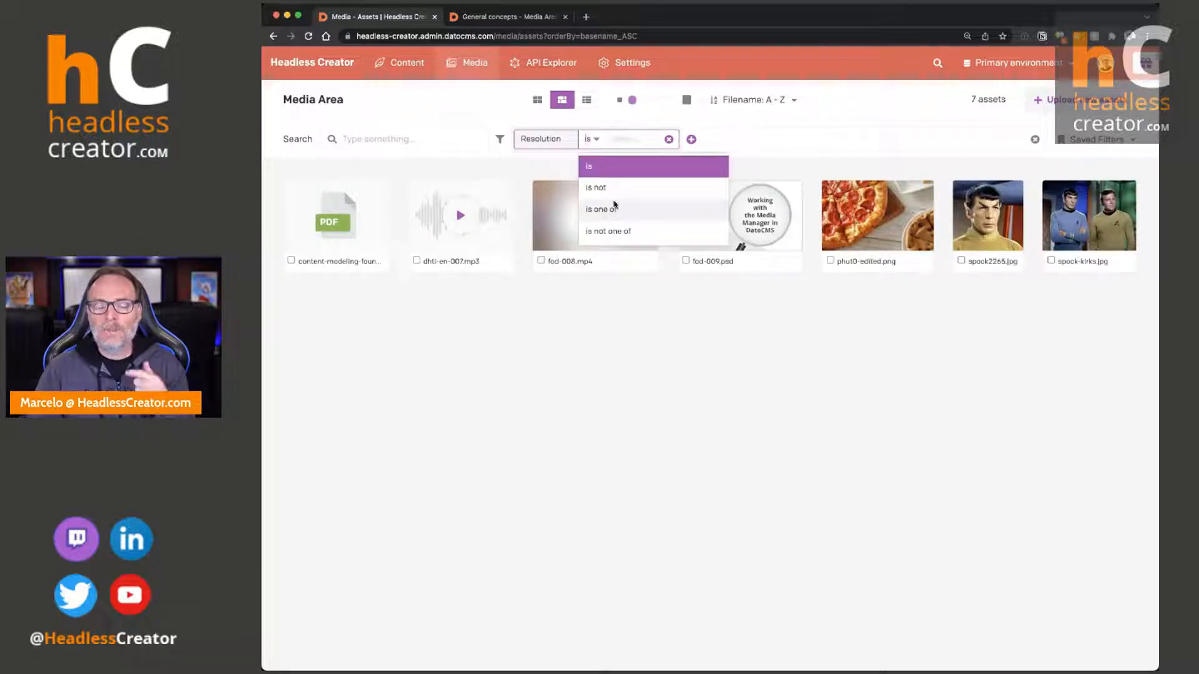
{"action": "left_click", "coordinate": [553, 143]}
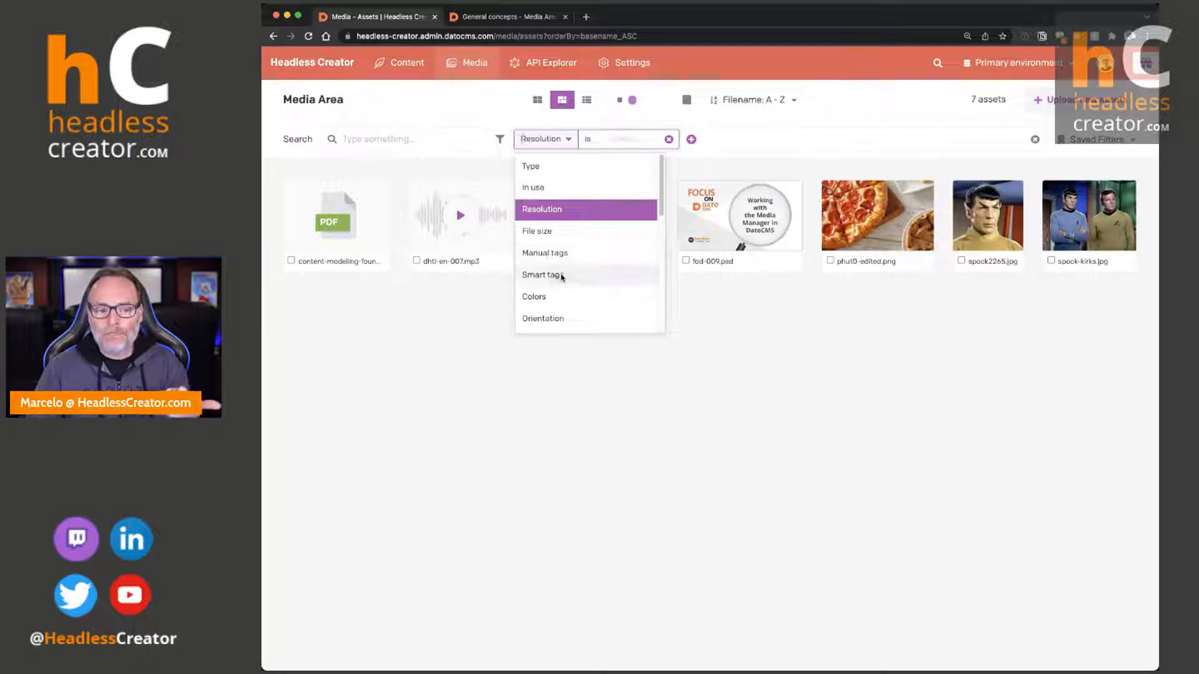
{"action": "scroll", "coordinate": [552, 273], "scroll_direction": "down", "scroll_amount": 2}
{"action": "scroll", "coordinate": [550, 253], "scroll_direction": "down", "scroll_amount": 1}
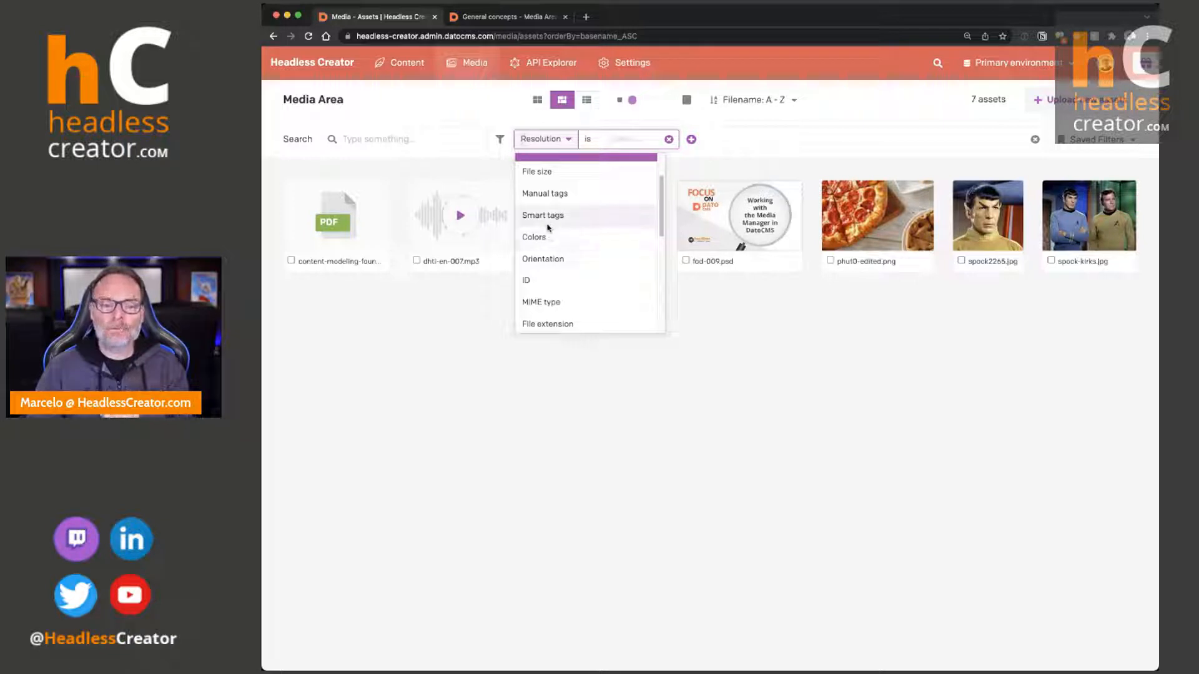
{"action": "scroll", "coordinate": [545, 216], "scroll_direction": "up", "scroll_amount": 3}
Change the filter to Type is Image, and try adding and removing a second In use is true filter.
{"action": "left_click", "coordinate": [551, 166]}
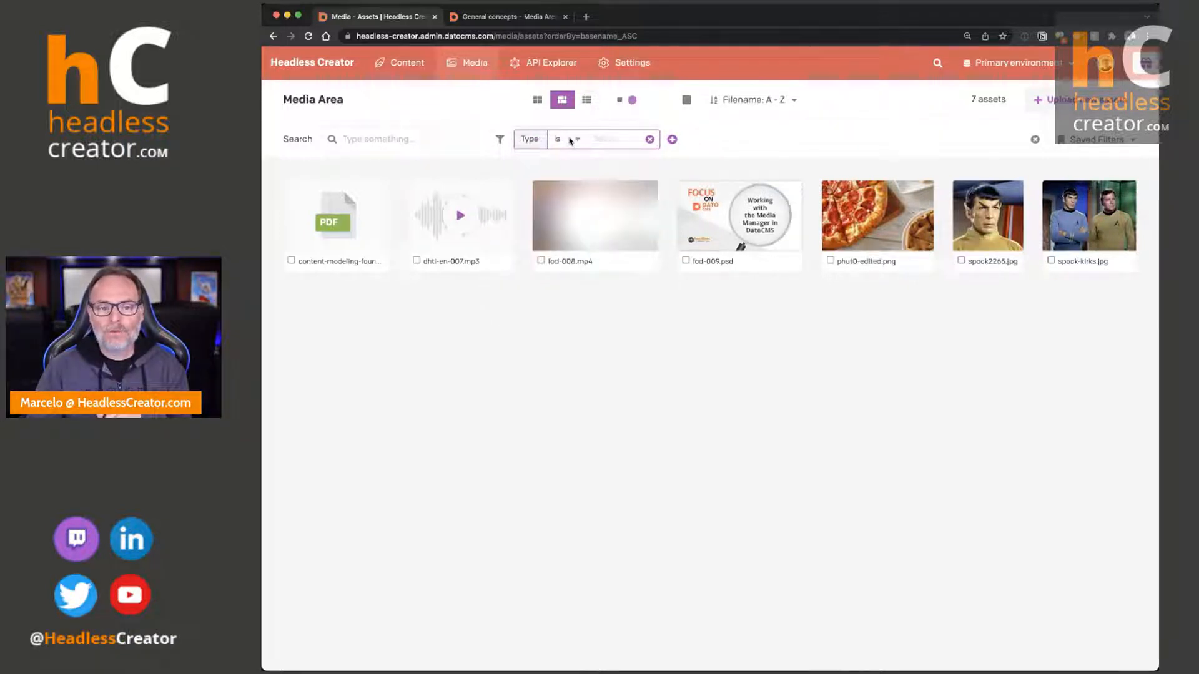
{"action": "left_click", "coordinate": [574, 139]}
{"action": "left_click", "coordinate": [621, 164]}
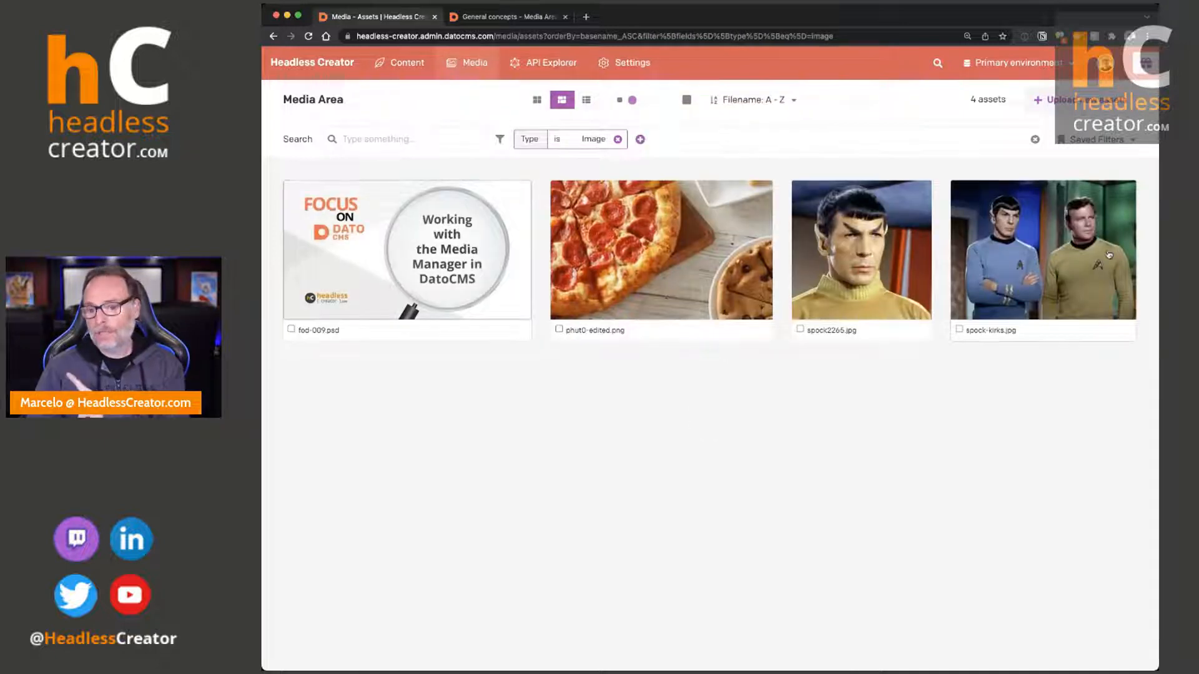
{"action": "left_click", "coordinate": [640, 139]}
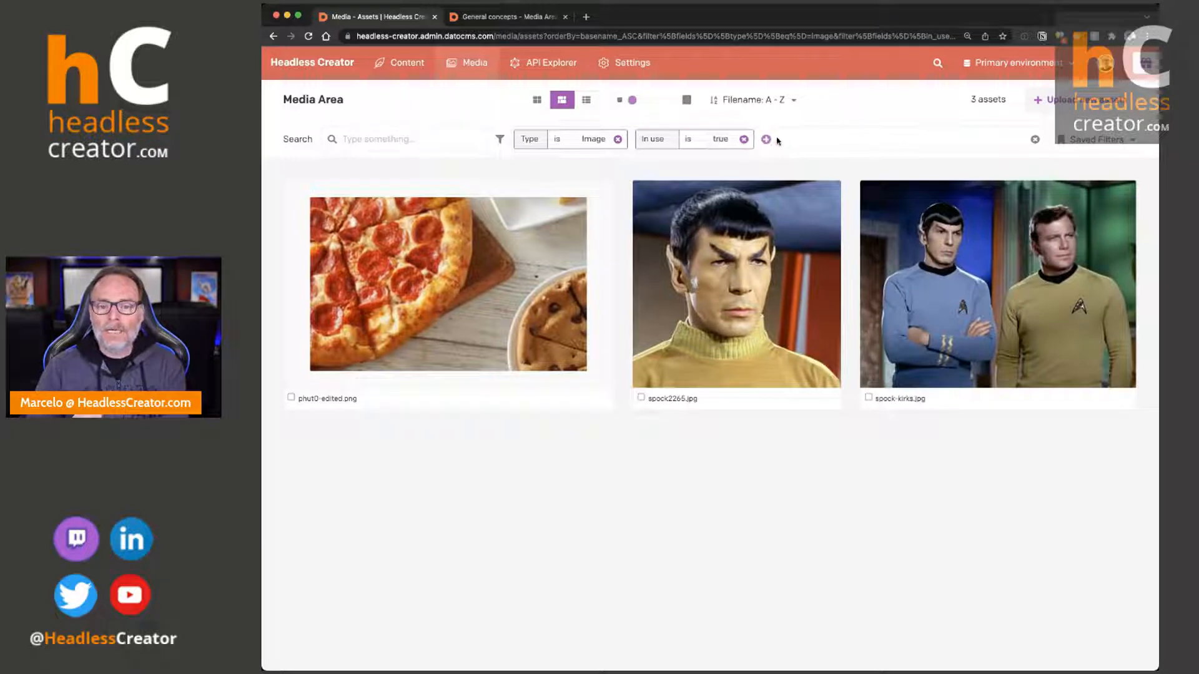
{"action": "left_click", "coordinate": [743, 139]}
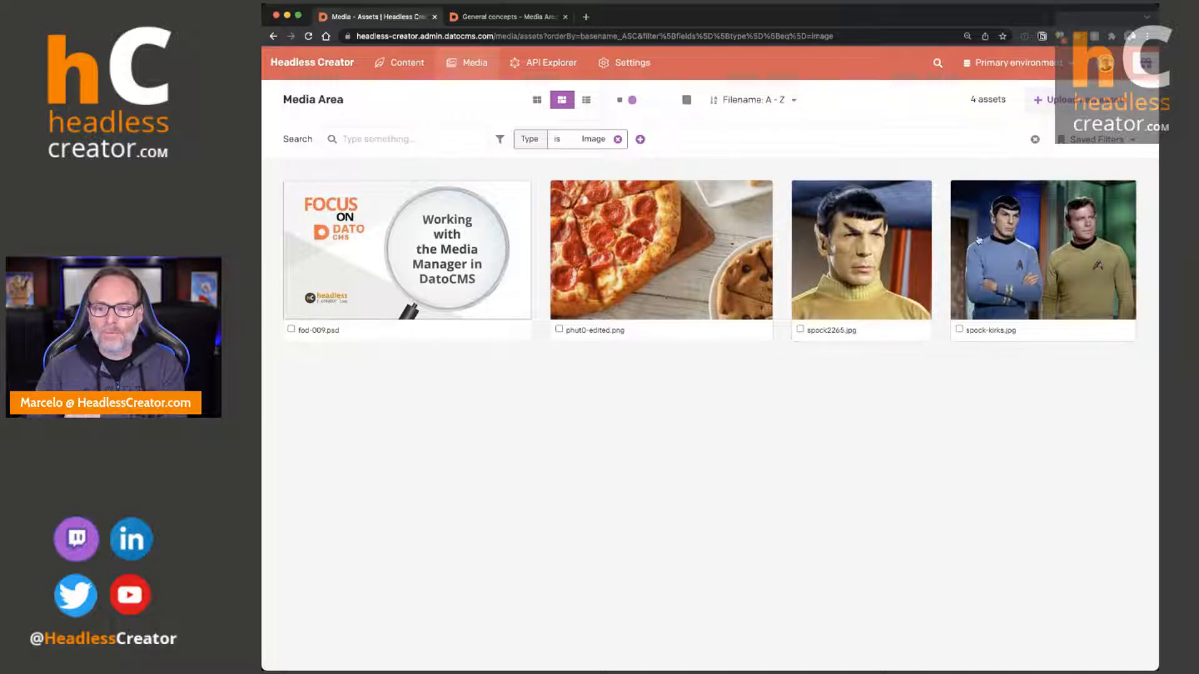
Add a second filter with the condition Colors contains any of Red alongside the Type filter.
{"action": "left_click", "coordinate": [640, 138]}
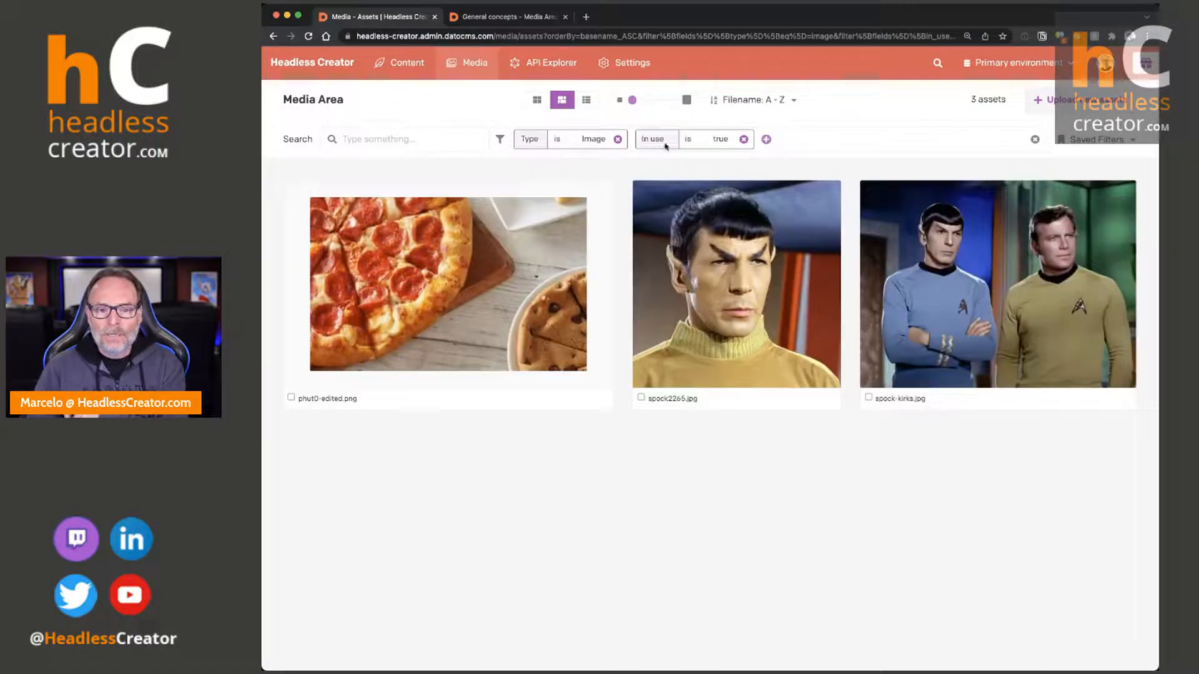
{"action": "left_click", "coordinate": [663, 140]}
{"action": "scroll", "coordinate": [661, 275], "scroll_direction": "down", "scroll_amount": 1}
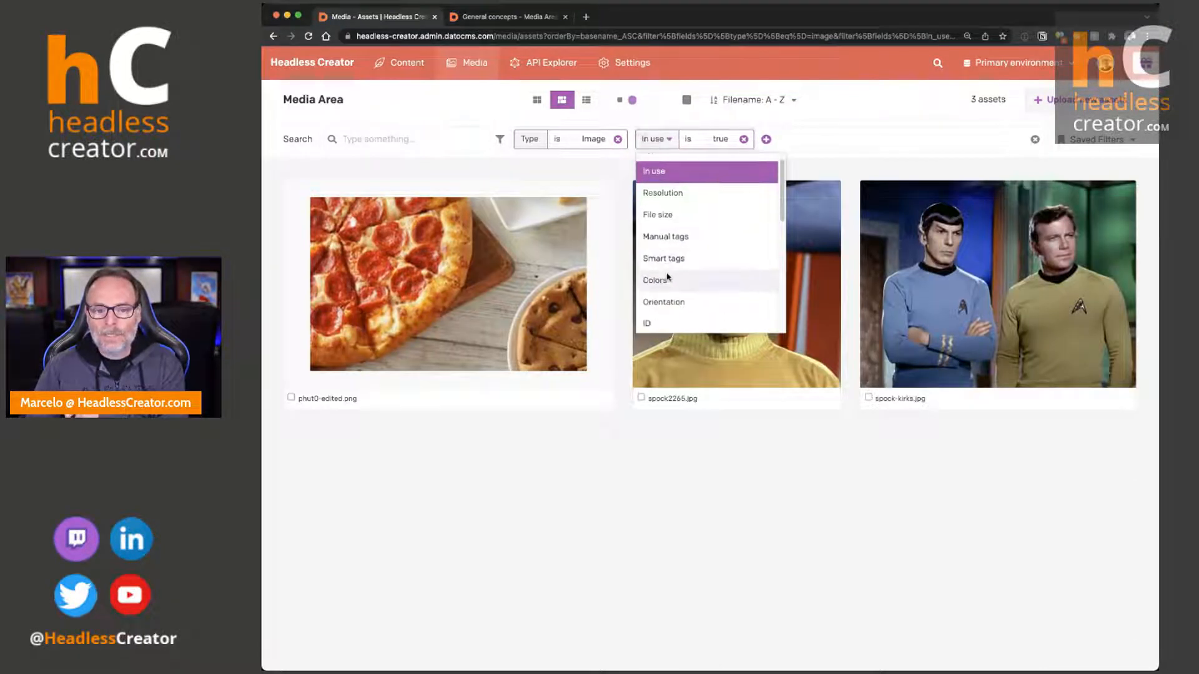
{"action": "left_click", "coordinate": [659, 275]}
{"action": "left_click", "coordinate": [701, 139]}
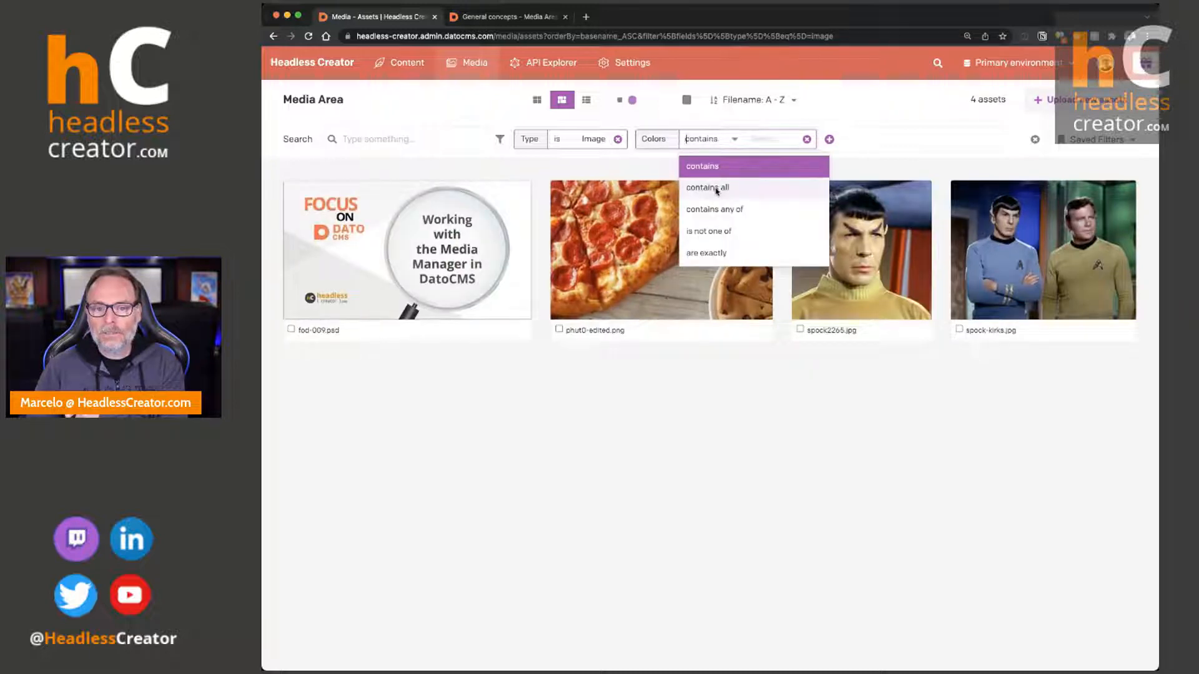
{"action": "left_click", "coordinate": [740, 212]}
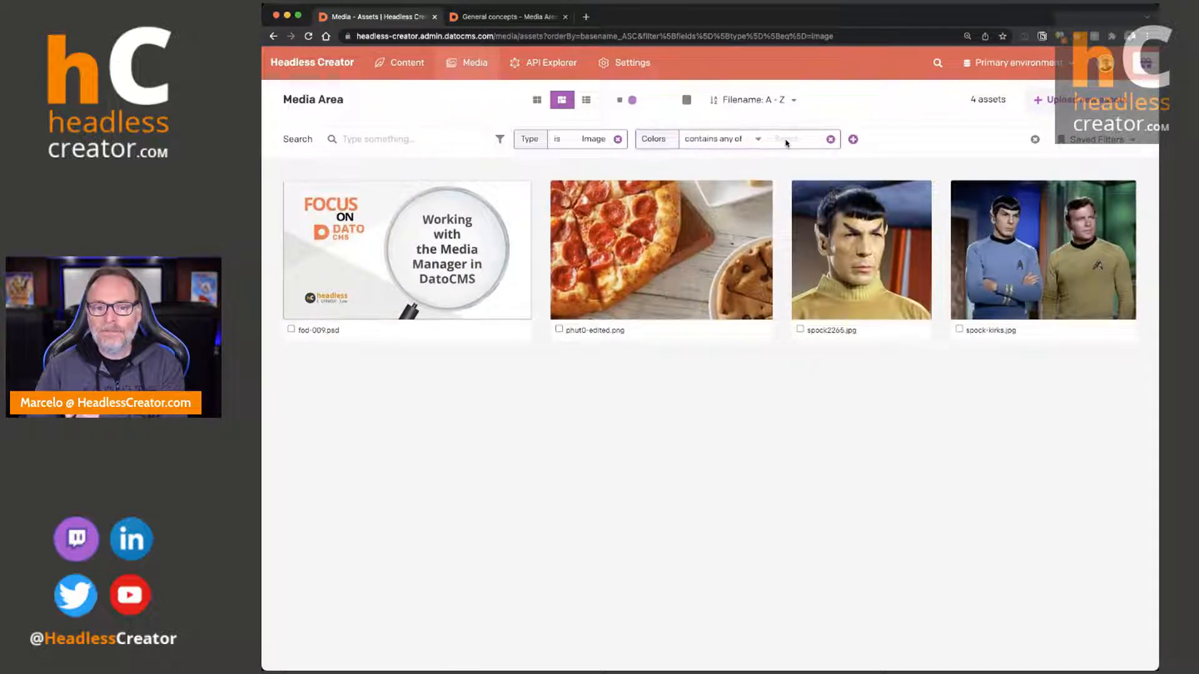
{"action": "left_click", "coordinate": [787, 140]}
{"action": "left_click", "coordinate": [782, 166]}
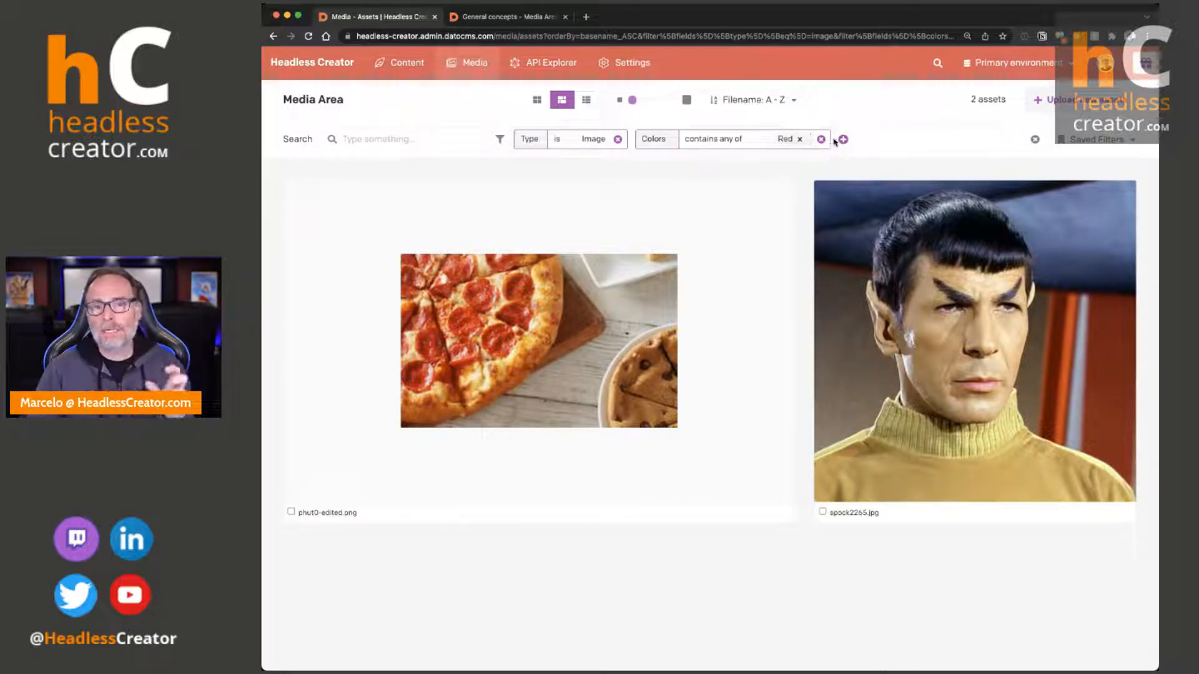
Check the asset details of spock2265.jpg and add Blue to the Colors filter.
{"action": "left_click", "coordinate": [919, 333]}
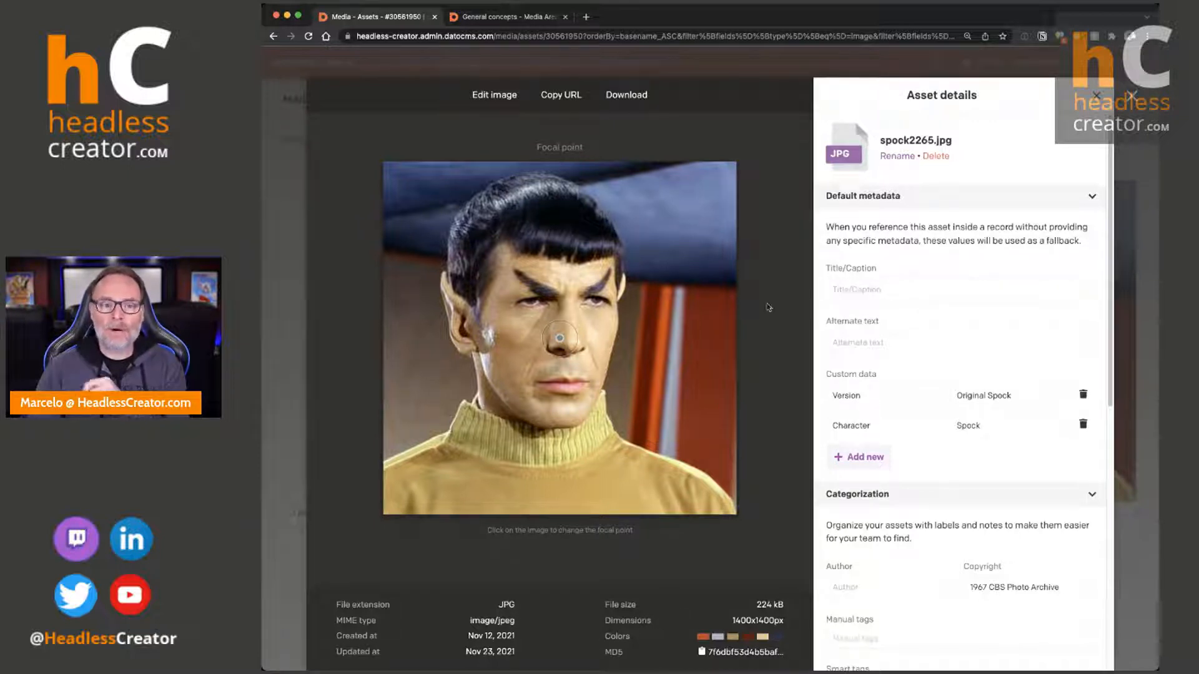
{"action": "left_click", "coordinate": [1097, 95]}
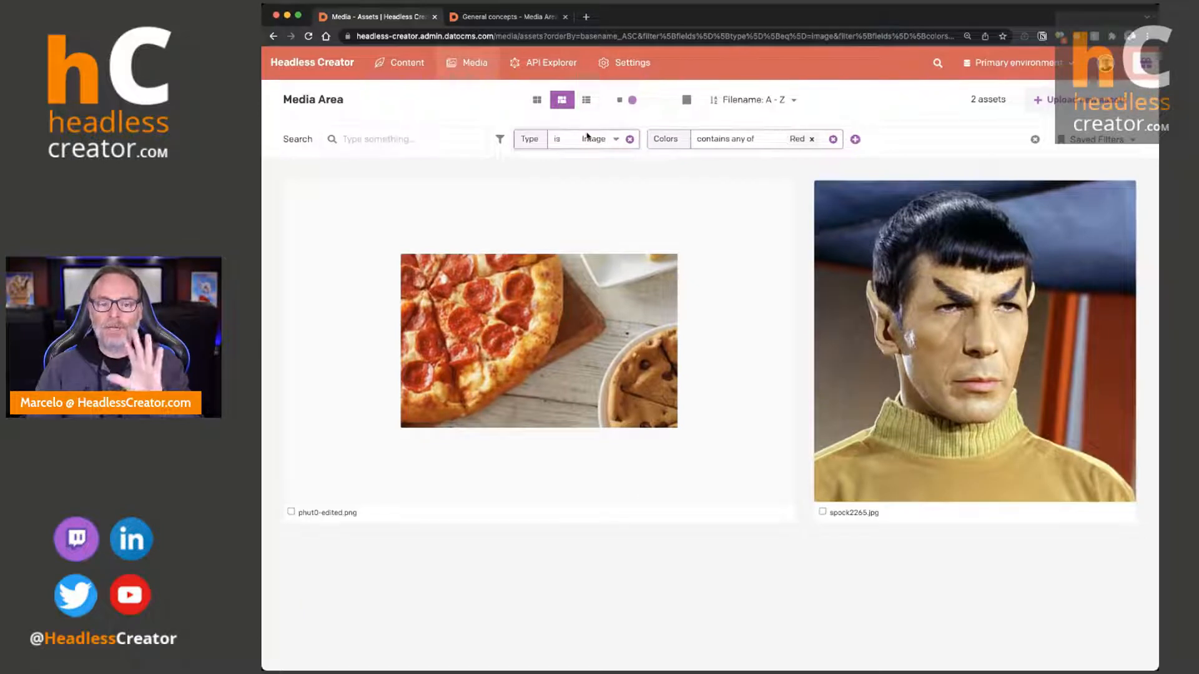
{"action": "left_click", "coordinate": [809, 140]}
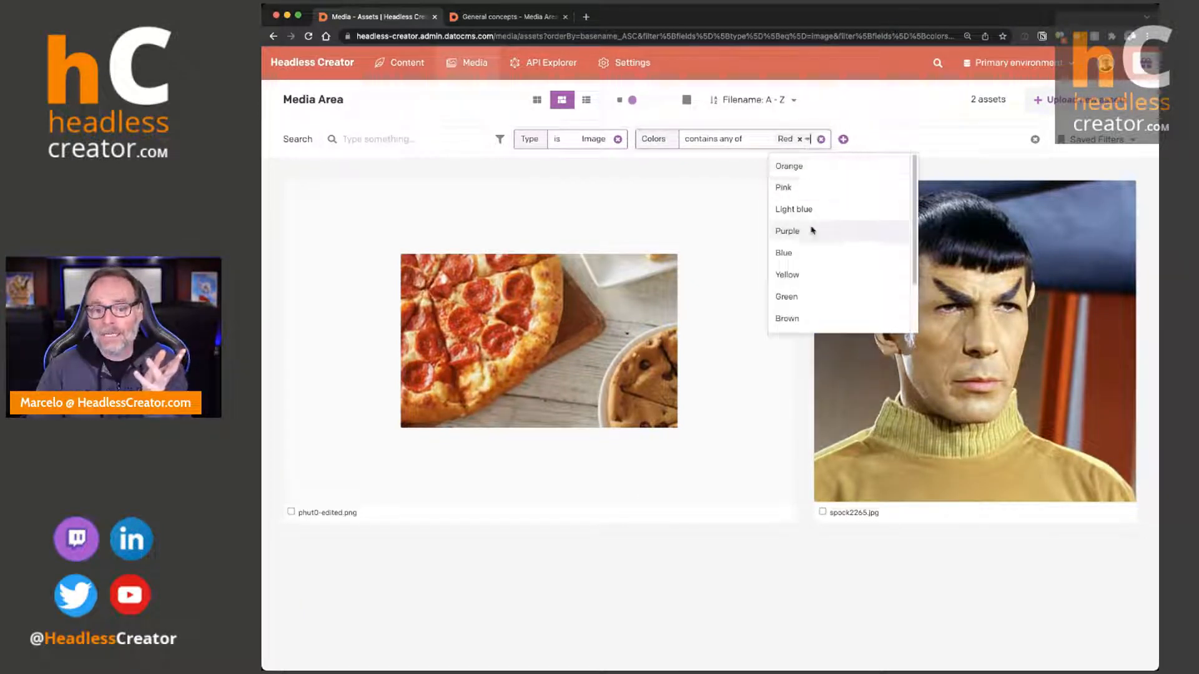
{"action": "left_click", "coordinate": [807, 255]}
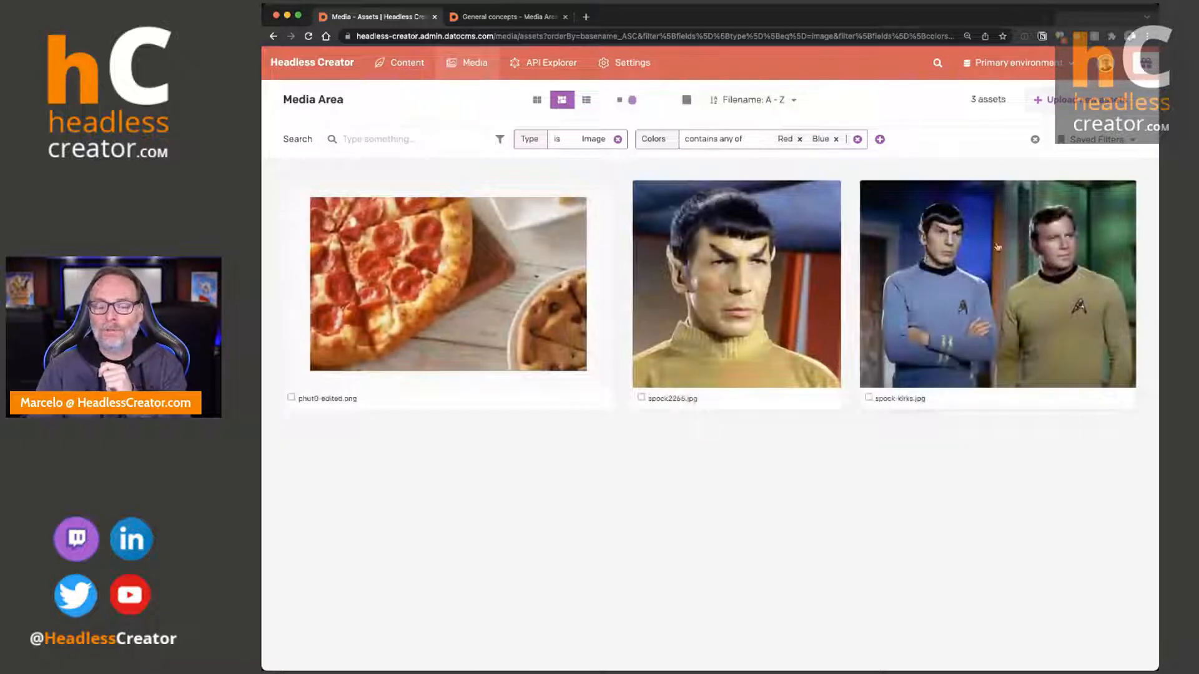
Save the current filter combination as a new filter named "Images with Red & Blue in them".
{"action": "left_click", "coordinate": [1102, 142]}
{"action": "left_click", "coordinate": [1065, 167]}
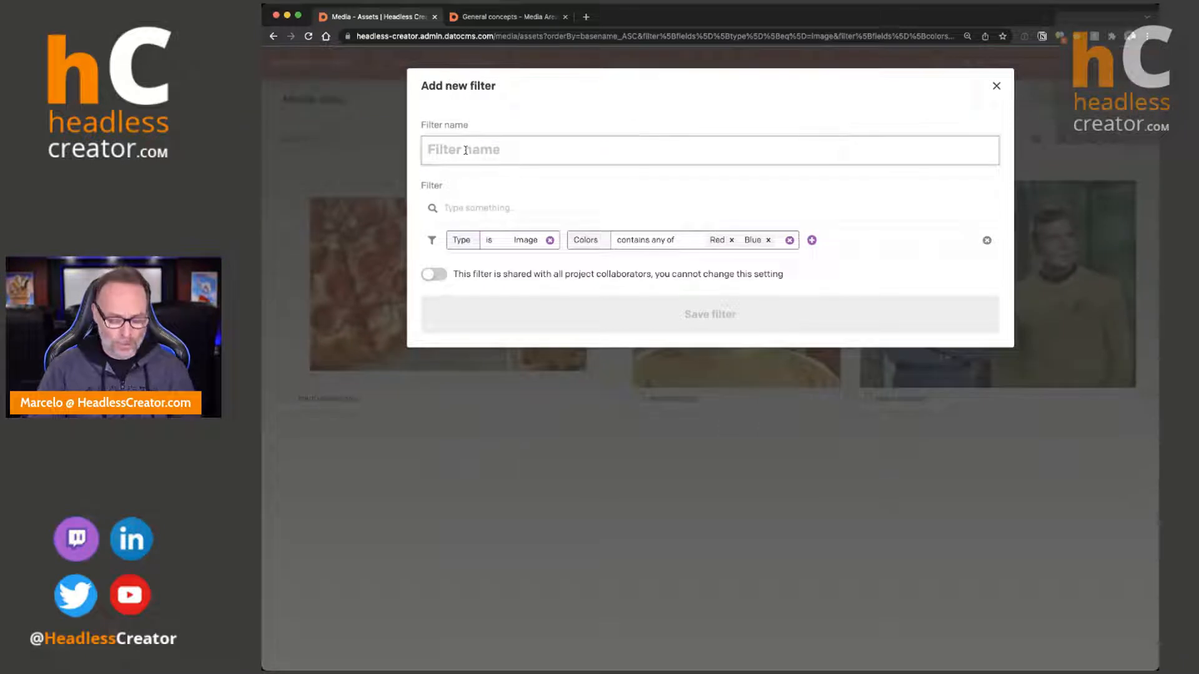
{"action": "type", "text": "Images with "}
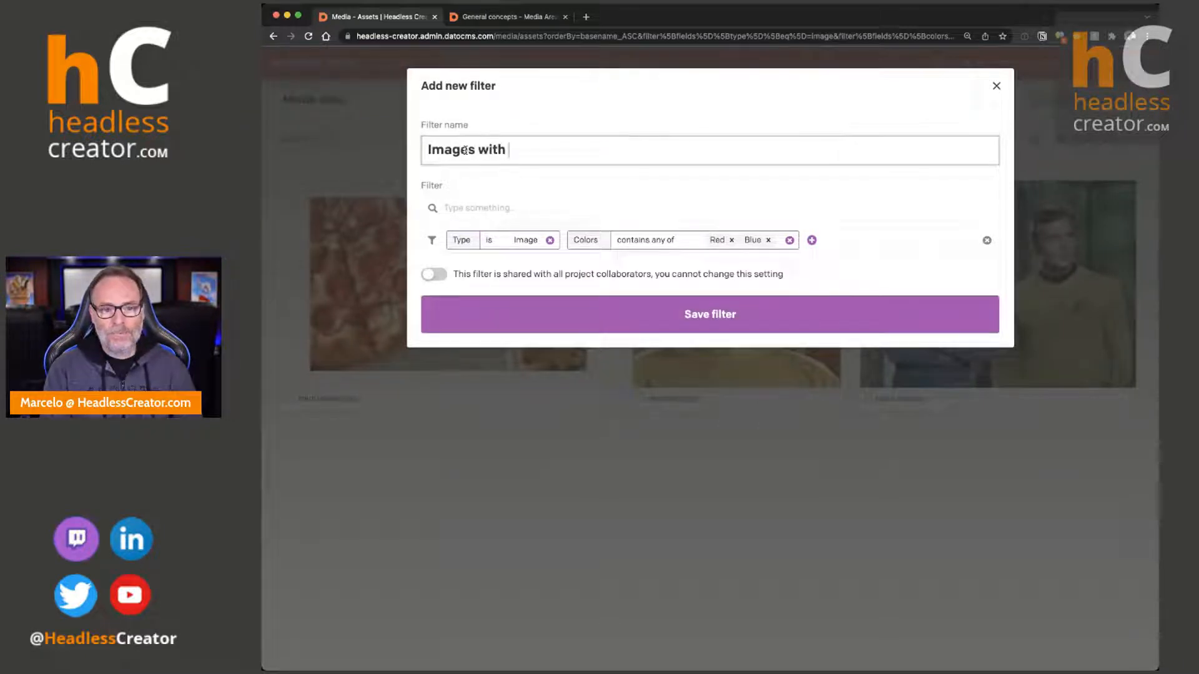
{"action": "type", "text": "Red & Blue In Thenm"}
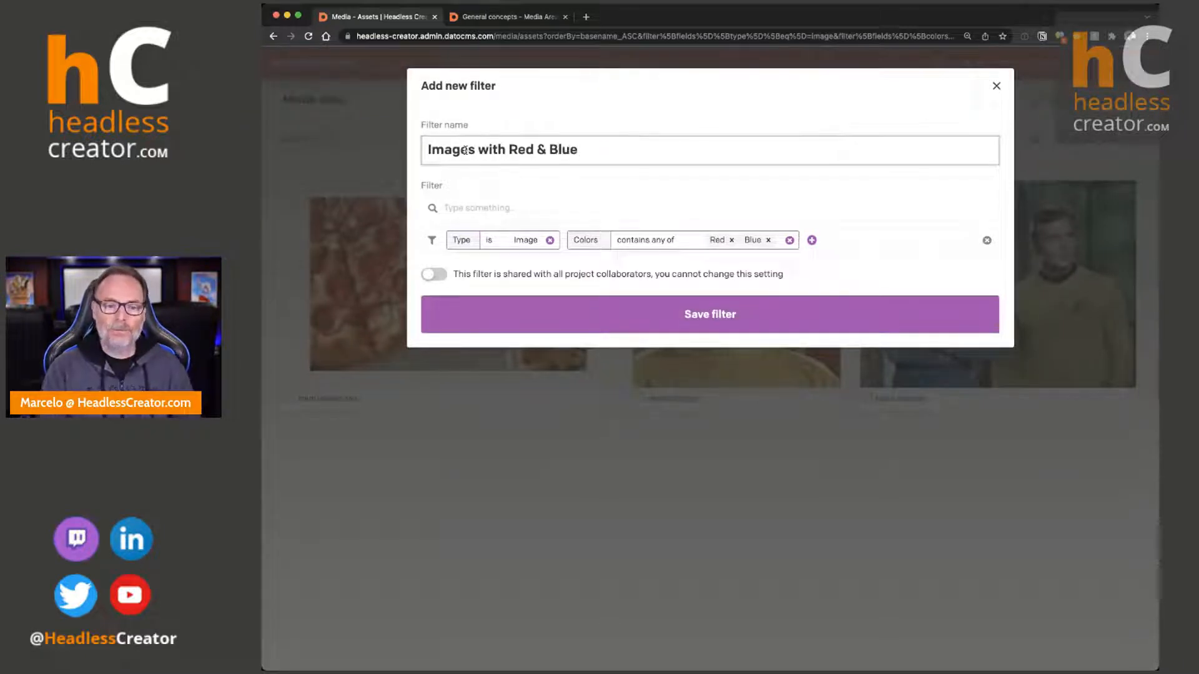
{"action": "key", "text": "BackSpace"}
{"action": "key", "text": "BackSpace"}
{"action": "key", "text": "BackSpace"}
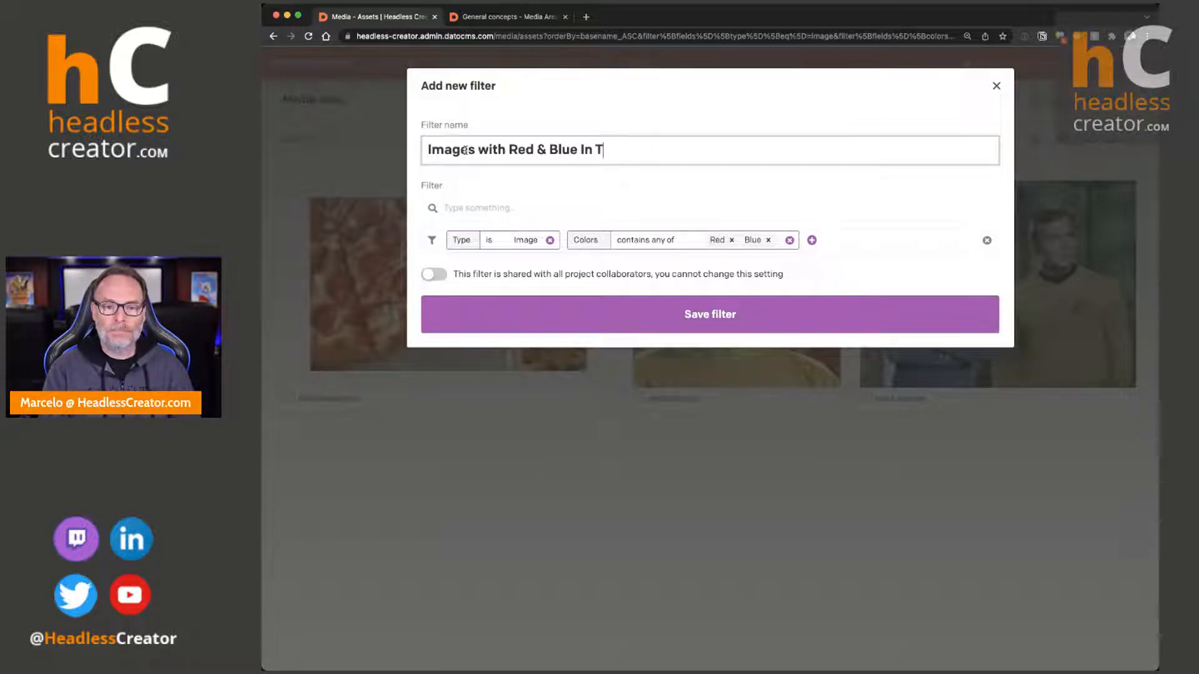
{"action": "type", "text": "in them"}
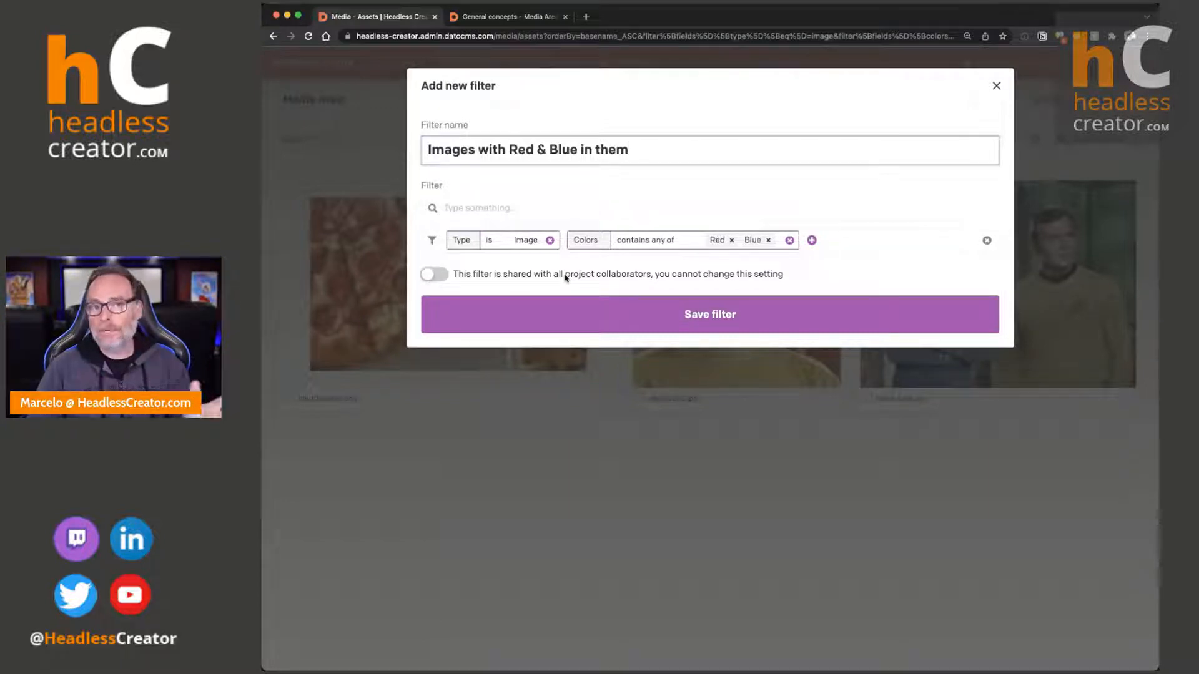
{"action": "left_click", "coordinate": [699, 315]}
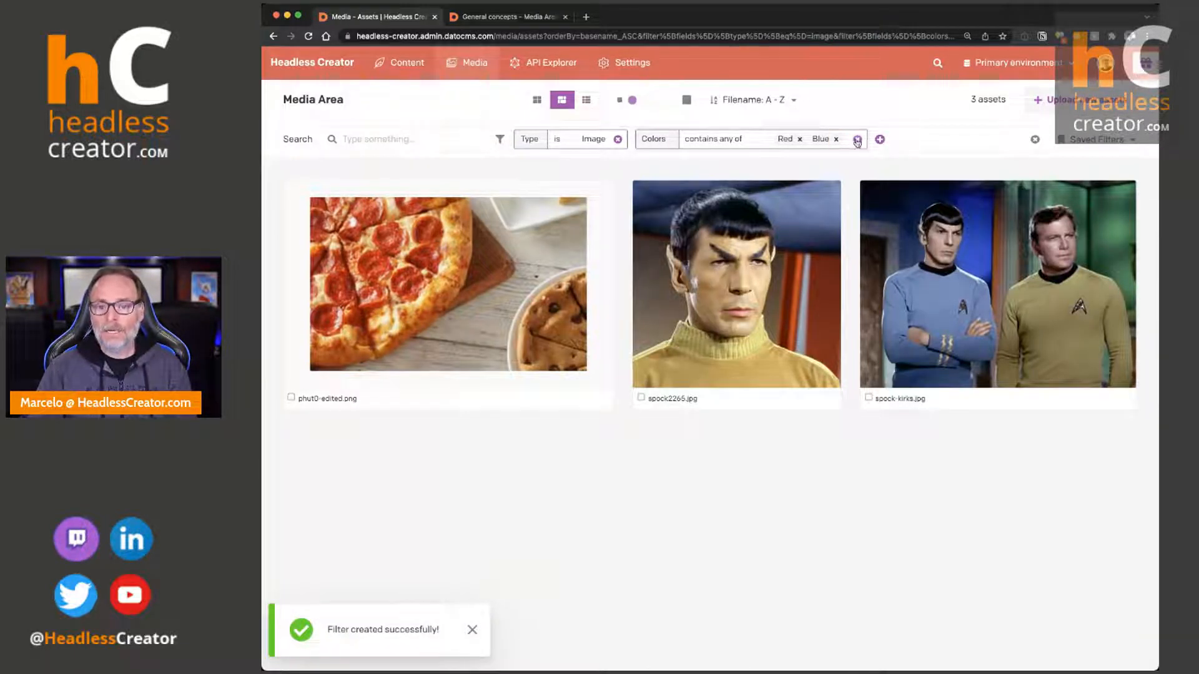
Remove the Colors and Type filters from the asset list.
{"action": "left_click", "coordinate": [858, 140]}
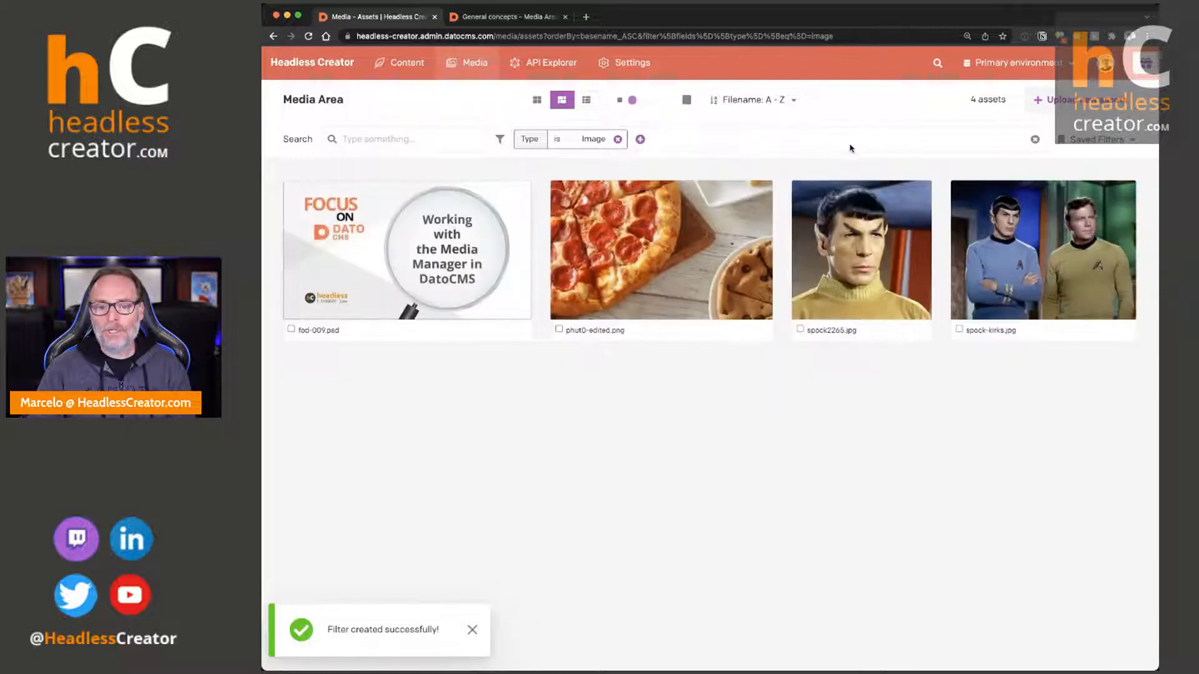
{"action": "left_click", "coordinate": [617, 140]}
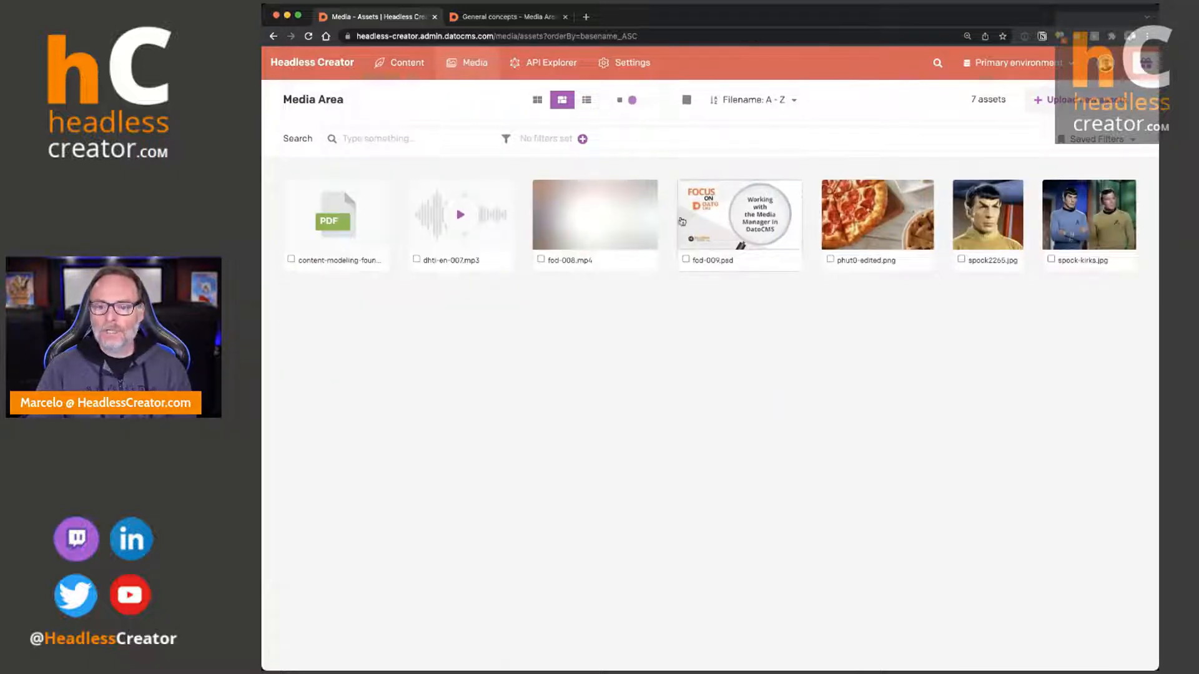
Apply the saved filter "Images with Red & Blue in them" and clear its Colors and Type conditions from the asset list.
{"action": "left_click", "coordinate": [1080, 141]}
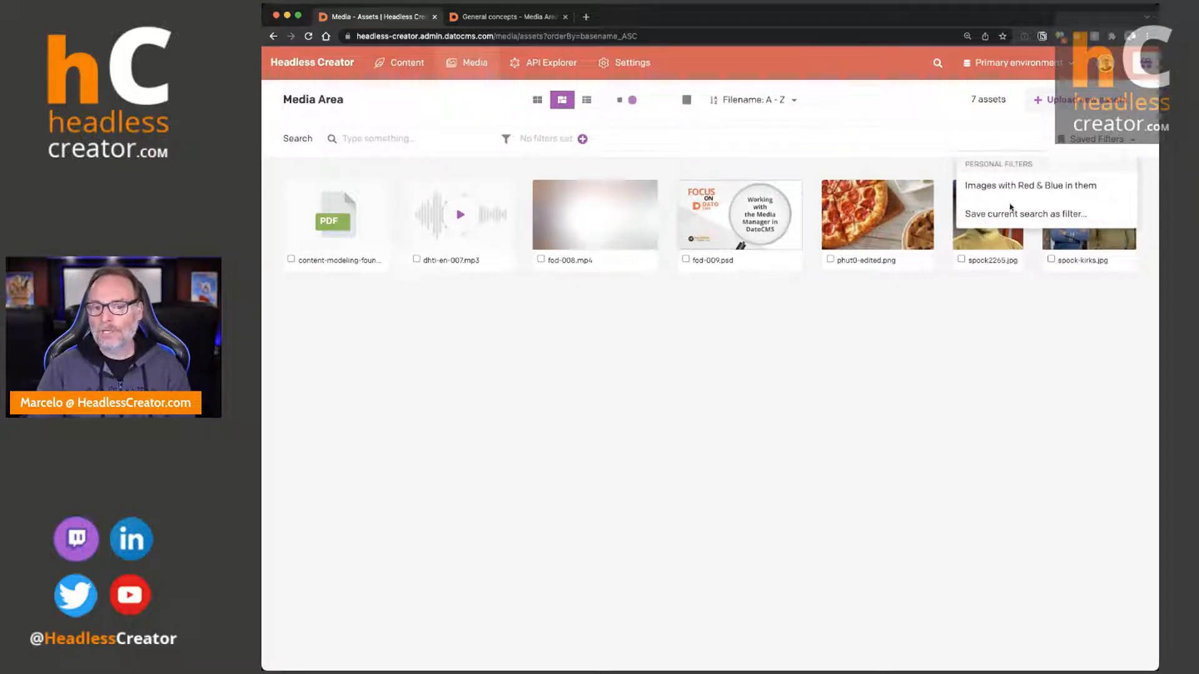
{"action": "left_click", "coordinate": [974, 189]}
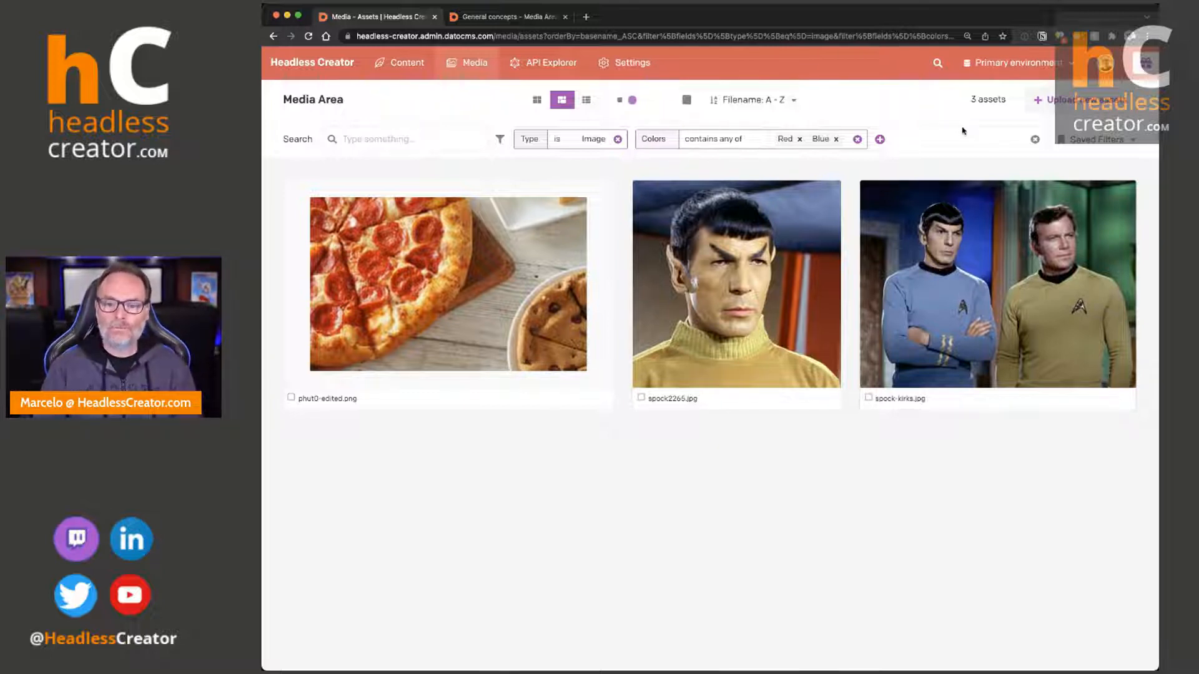
{"action": "left_click", "coordinate": [1104, 144]}
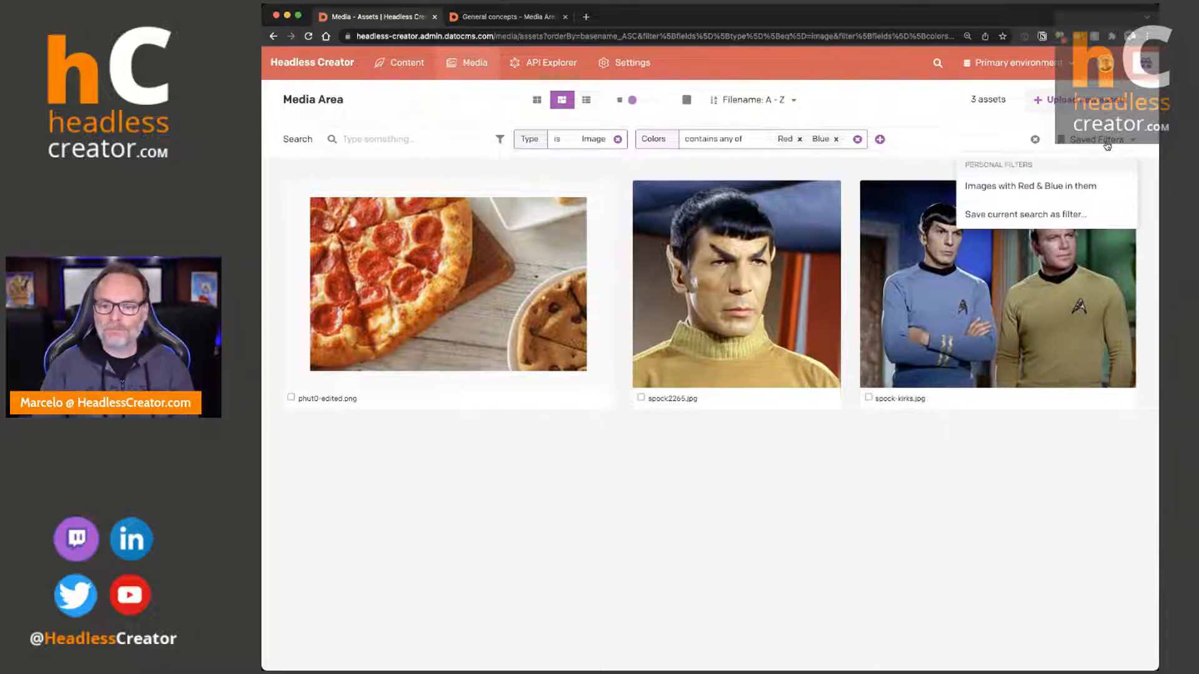
{"action": "left_click", "coordinate": [857, 139]}
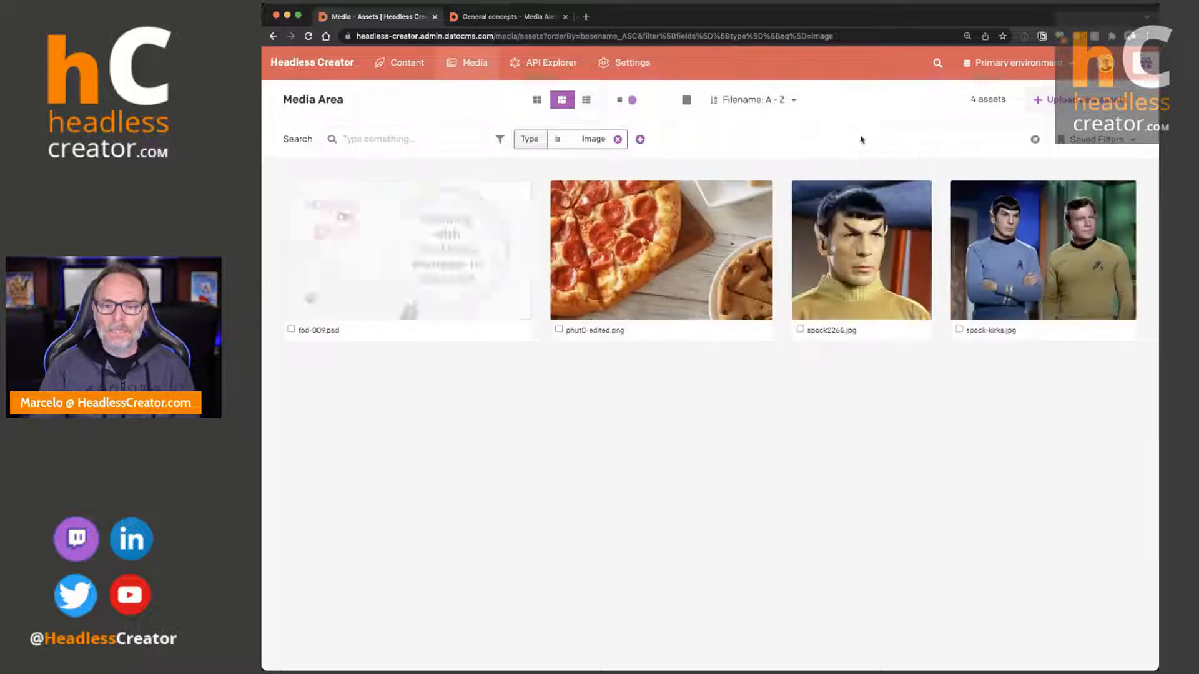
{"action": "left_click", "coordinate": [618, 138]}
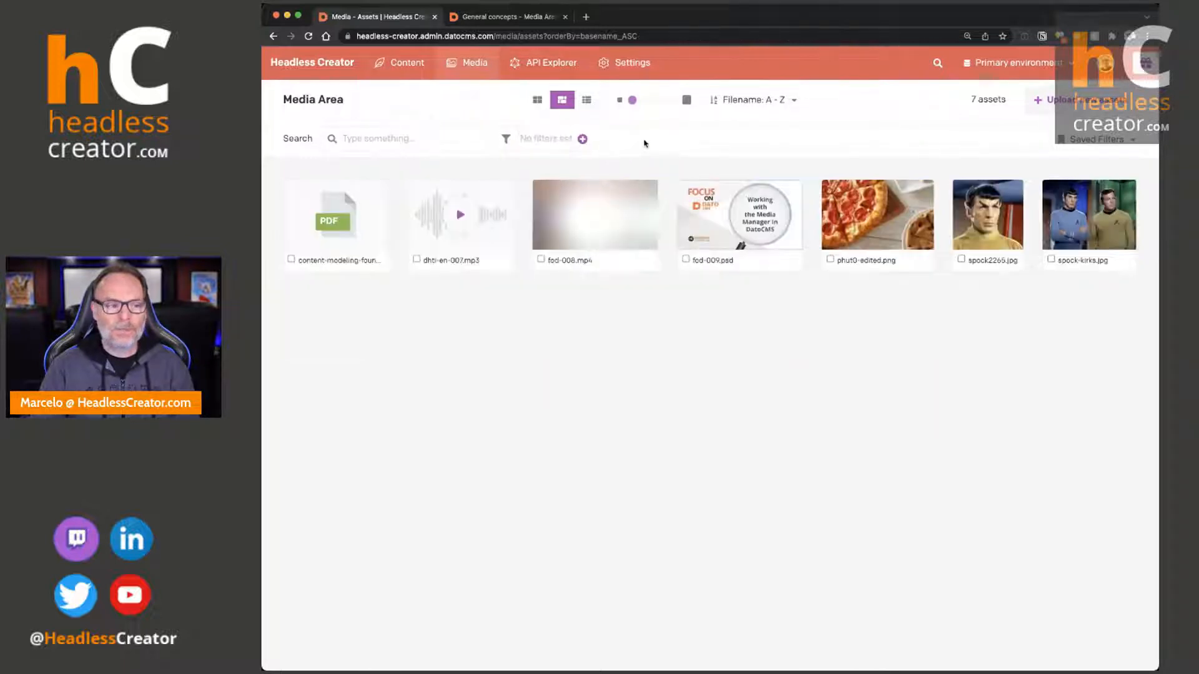
{"action": "key", "text": "super+Tab"}
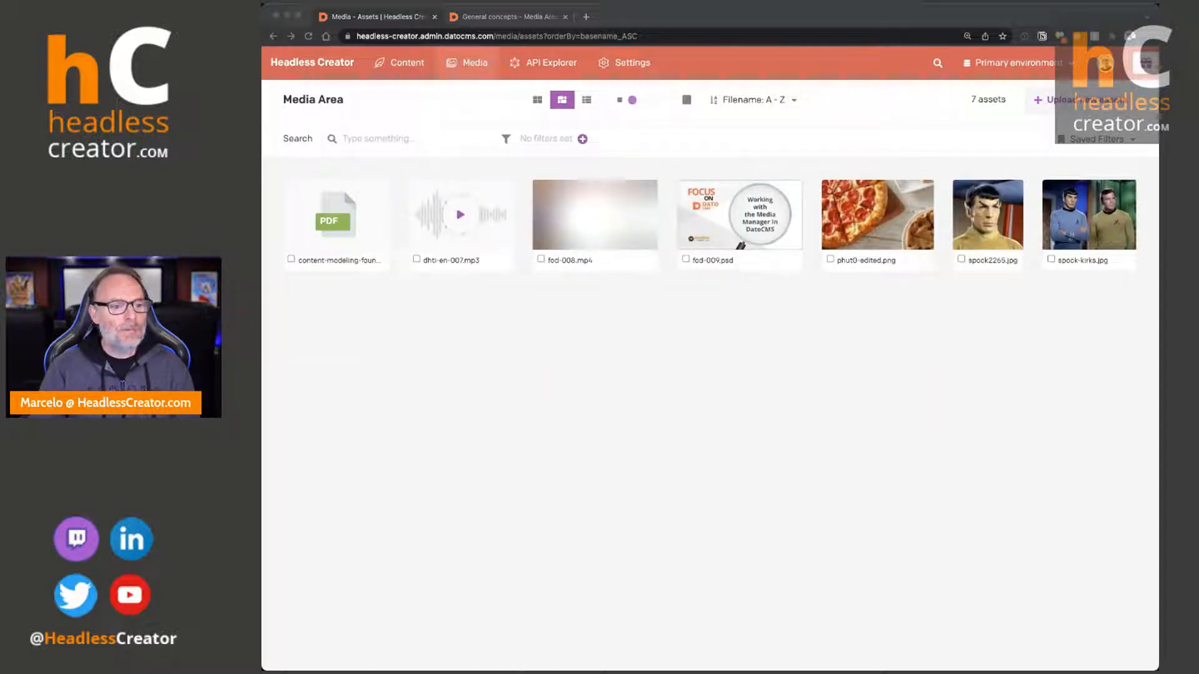
Delete the saved filter "Images with Red & Blue in them" and check the saved filters again.
{"action": "left_click", "coordinate": [1097, 139]}
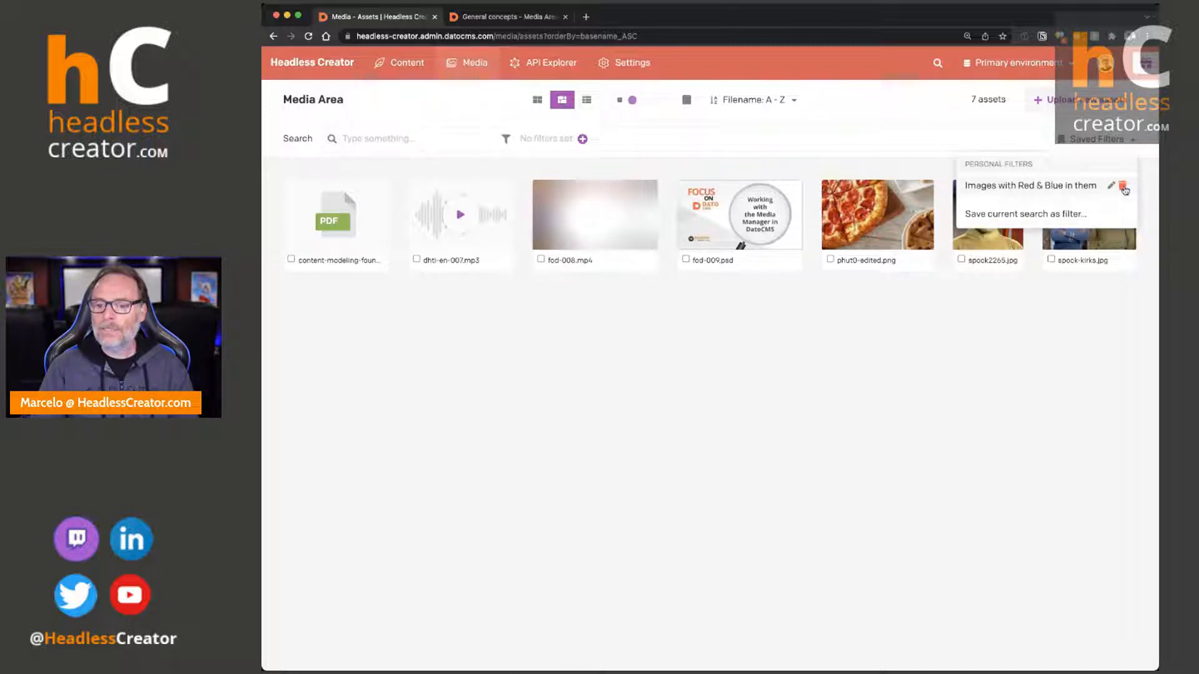
{"action": "left_click", "coordinate": [1123, 188]}
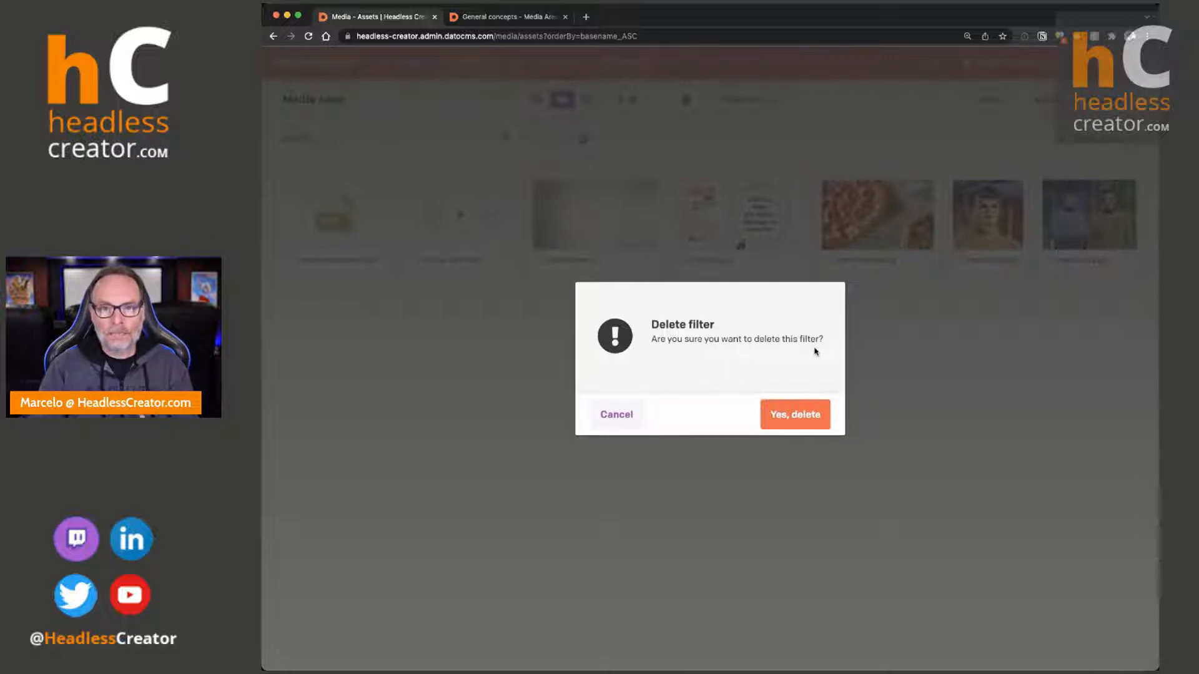
{"action": "left_click", "coordinate": [800, 417]}
{"action": "left_click", "coordinate": [1131, 140]}
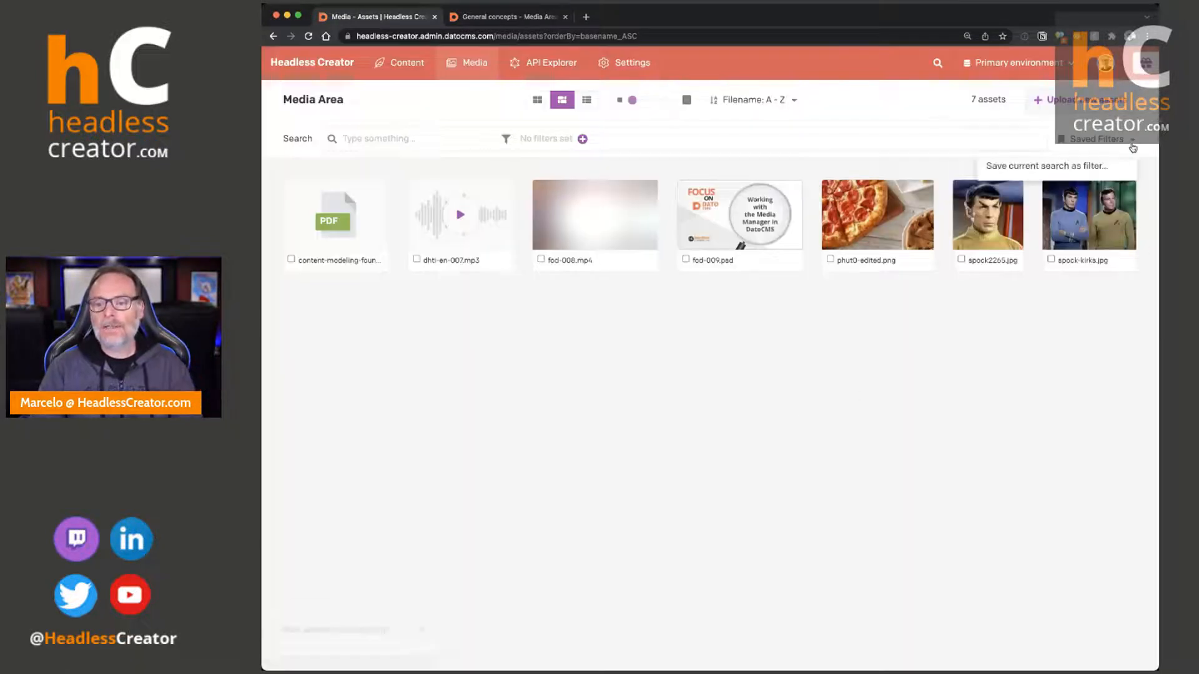
{"action": "left_click", "coordinate": [1023, 393]}
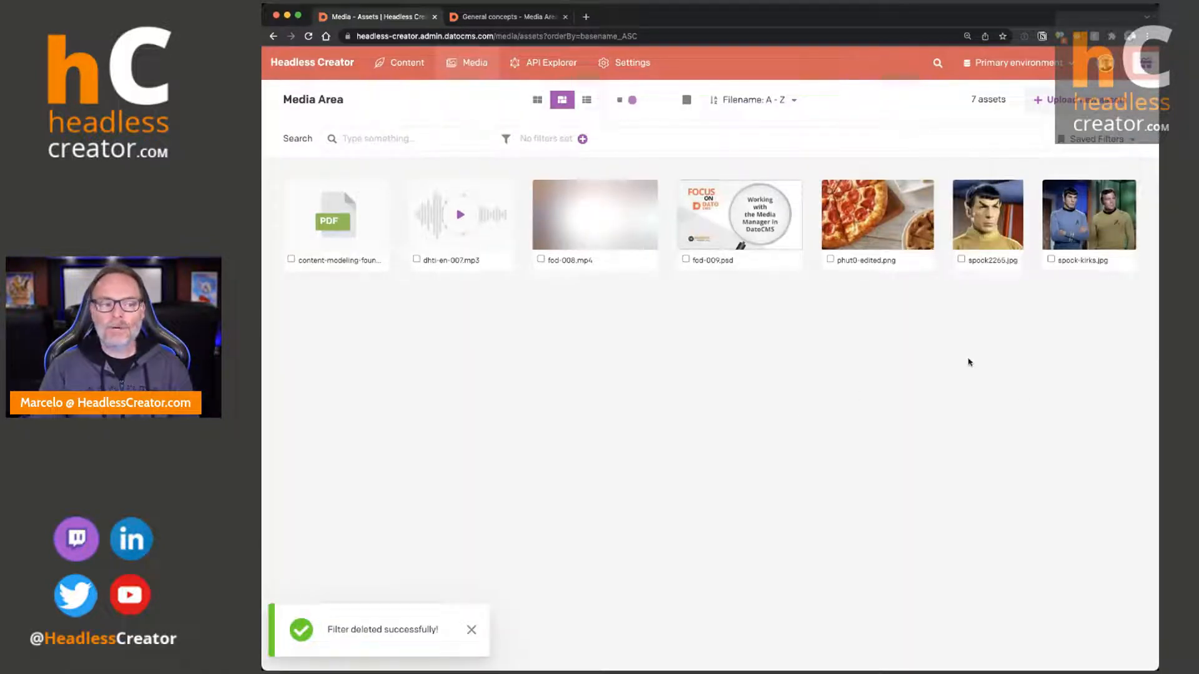
{"action": "key", "text": "super+Tab"}
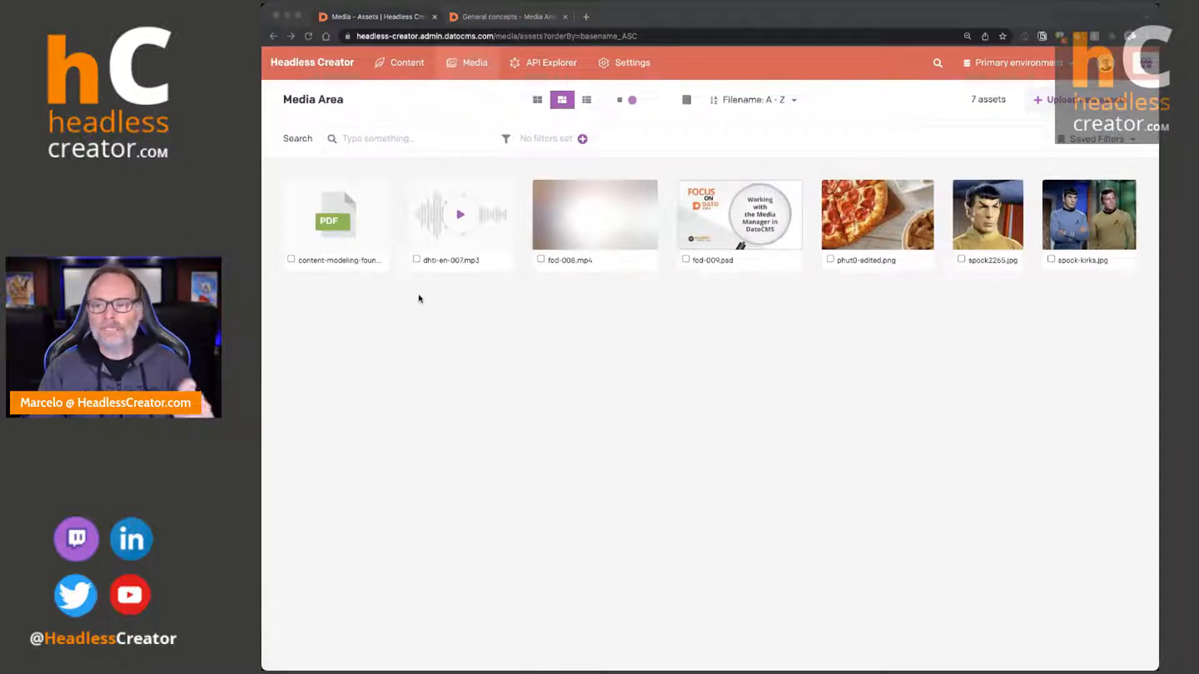
Compare the three asset layouts and finish on the detailed list layout.
{"action": "left_click", "coordinate": [564, 342]}
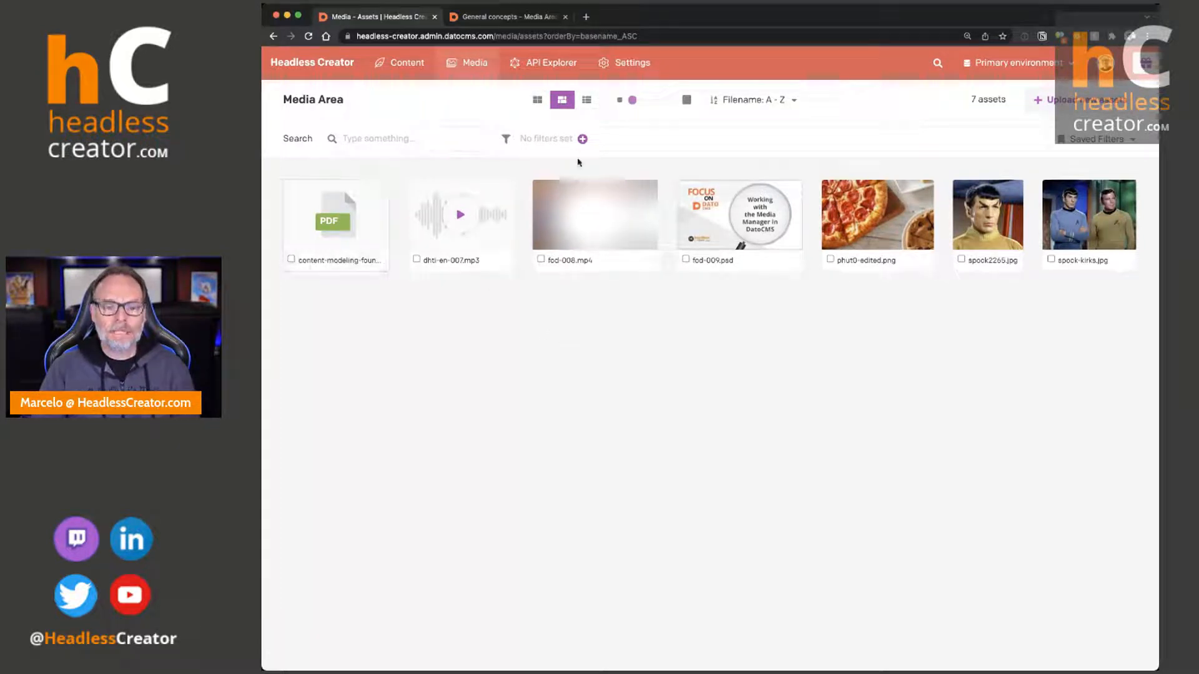
{"action": "left_click", "coordinate": [543, 102]}
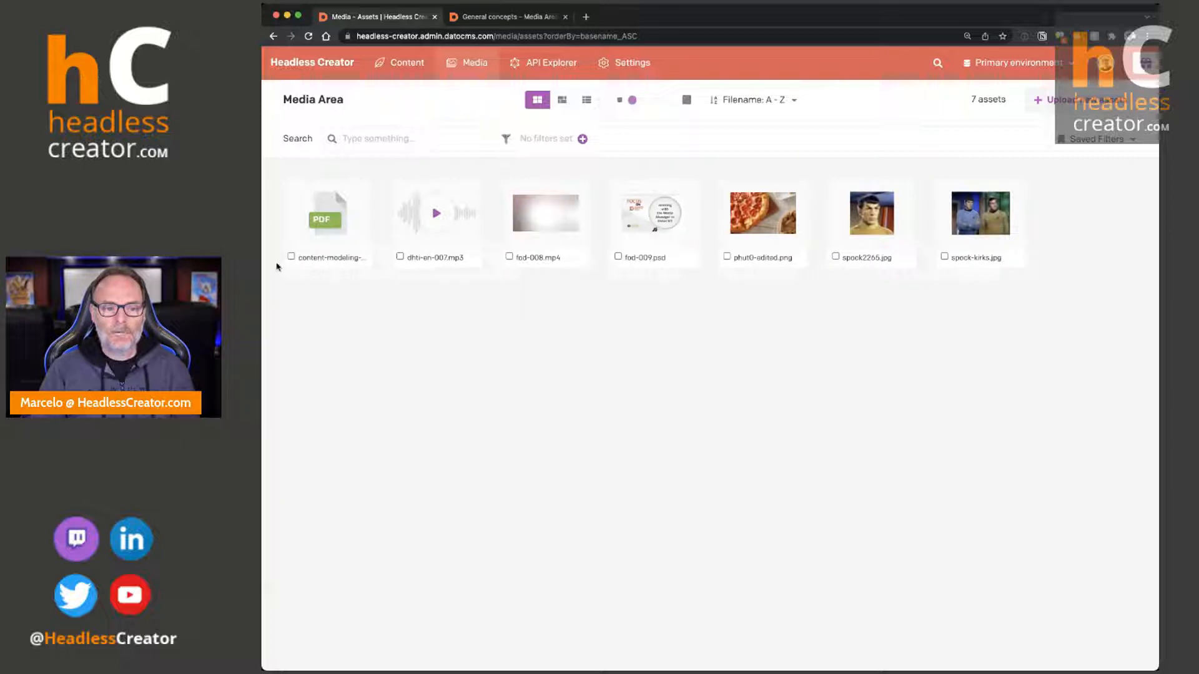
{"action": "left_click", "coordinate": [562, 100]}
{"action": "left_click", "coordinate": [590, 102]}
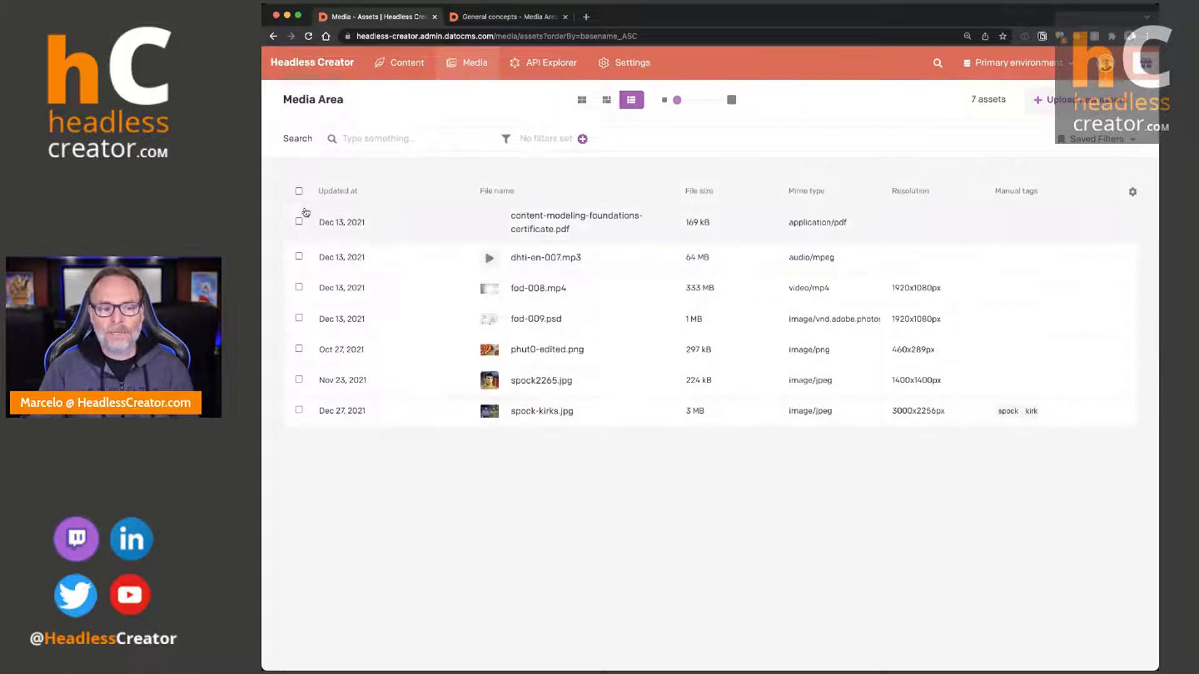
{"action": "left_click", "coordinate": [606, 101]}
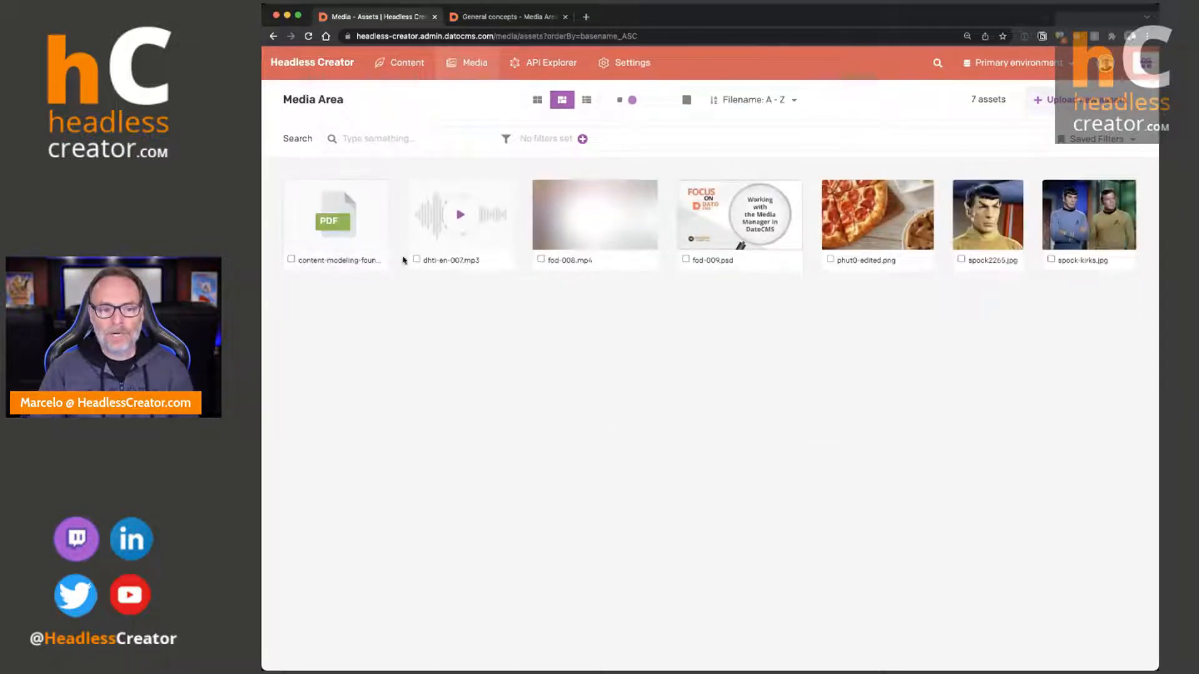
{"action": "left_click", "coordinate": [537, 100]}
{"action": "left_click", "coordinate": [585, 100]}
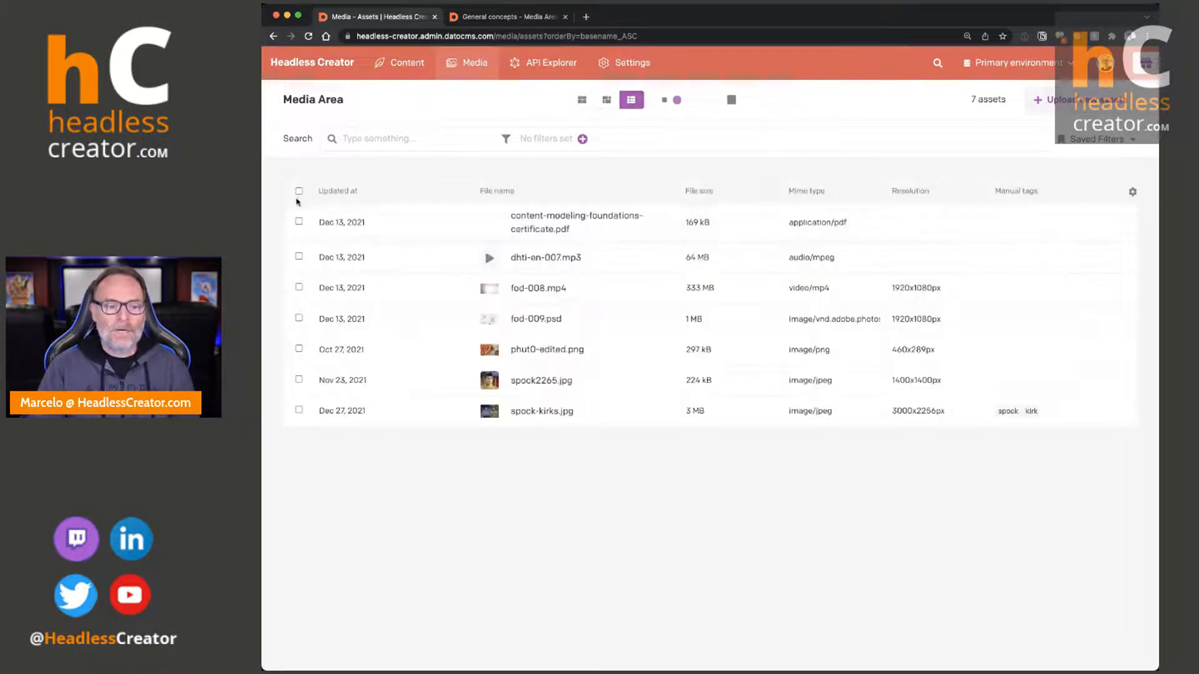
Select the assets dhti-en-007.mp3, fod-008.mp4 and fod-009.psd, leaving the PDF unselected.
{"action": "left_click", "coordinate": [299, 221]}
{"action": "left_click", "coordinate": [298, 256]}
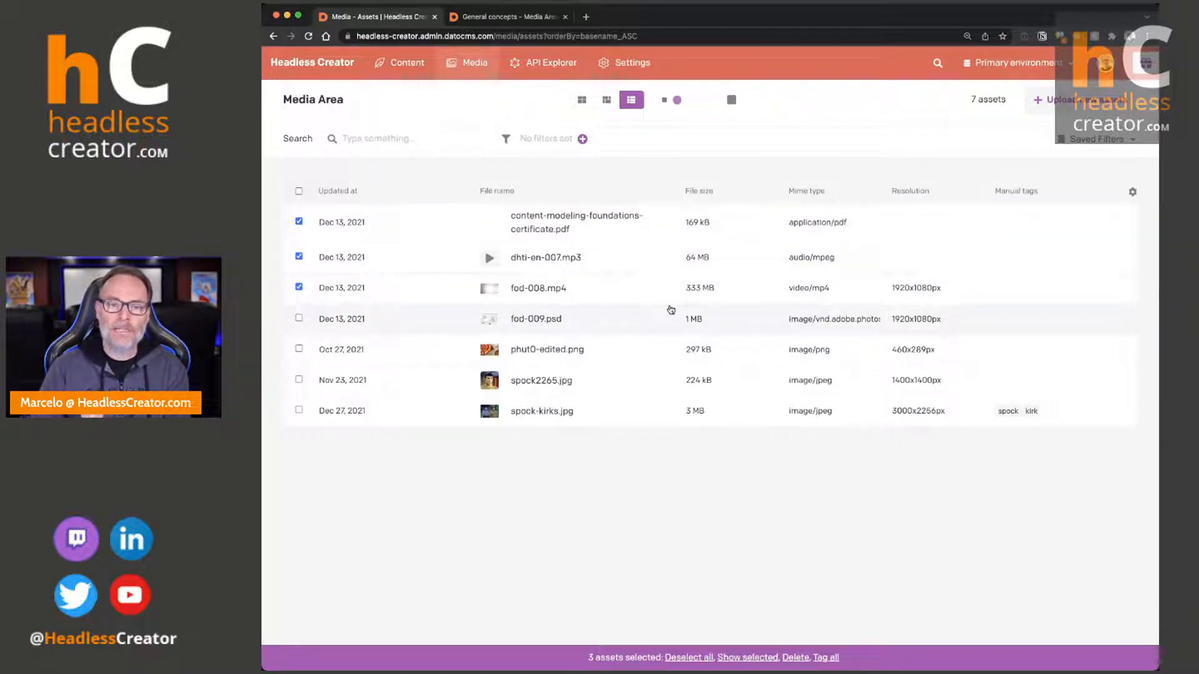
{"action": "left_click", "coordinate": [299, 222]}
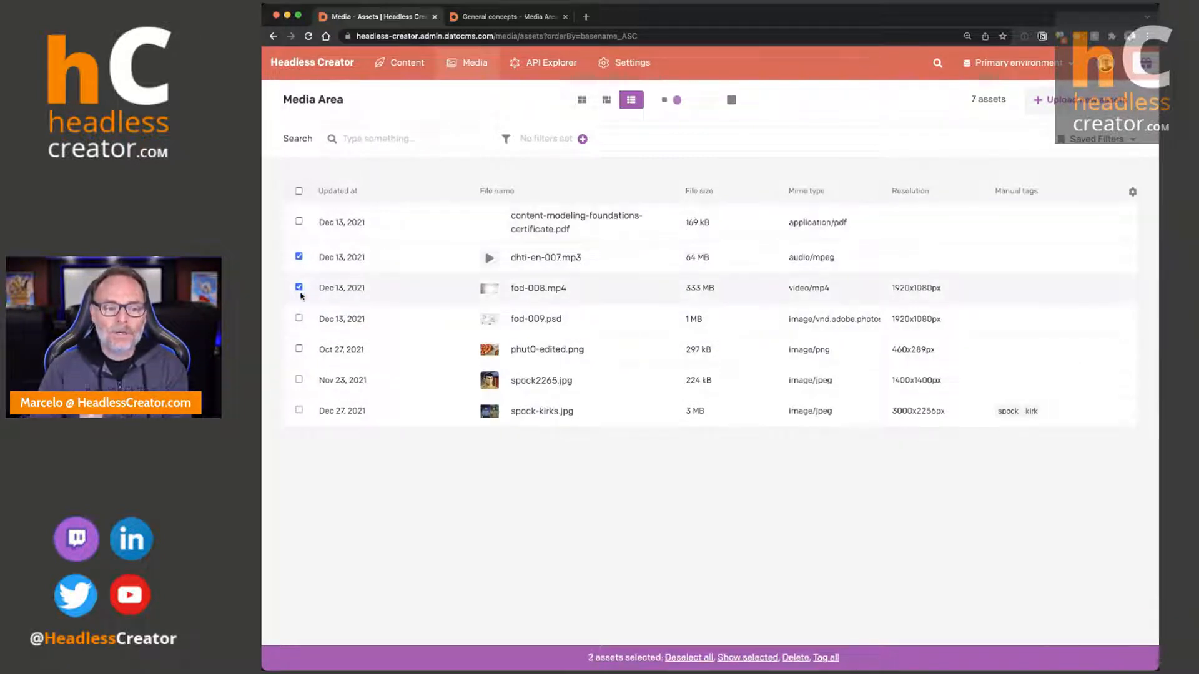
{"action": "left_click", "coordinate": [299, 318]}
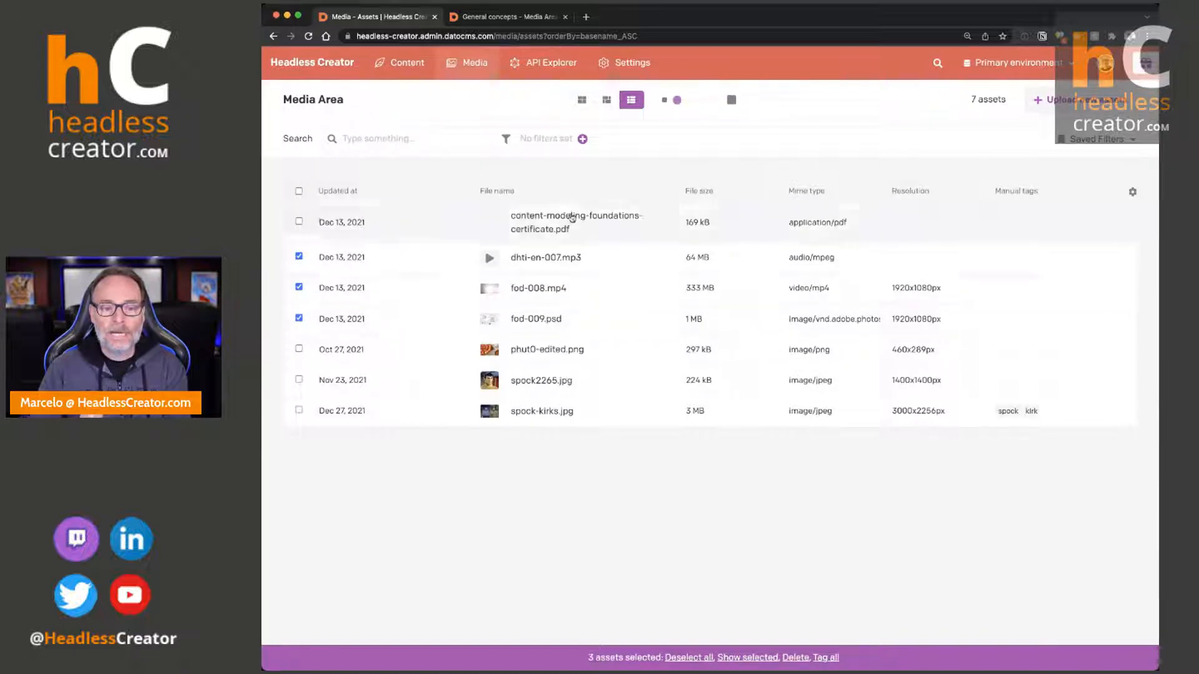
Toggle the list between only the selected assets and all assets, and start deleting the three selected assets but cancel.
{"action": "left_click", "coordinate": [748, 657]}
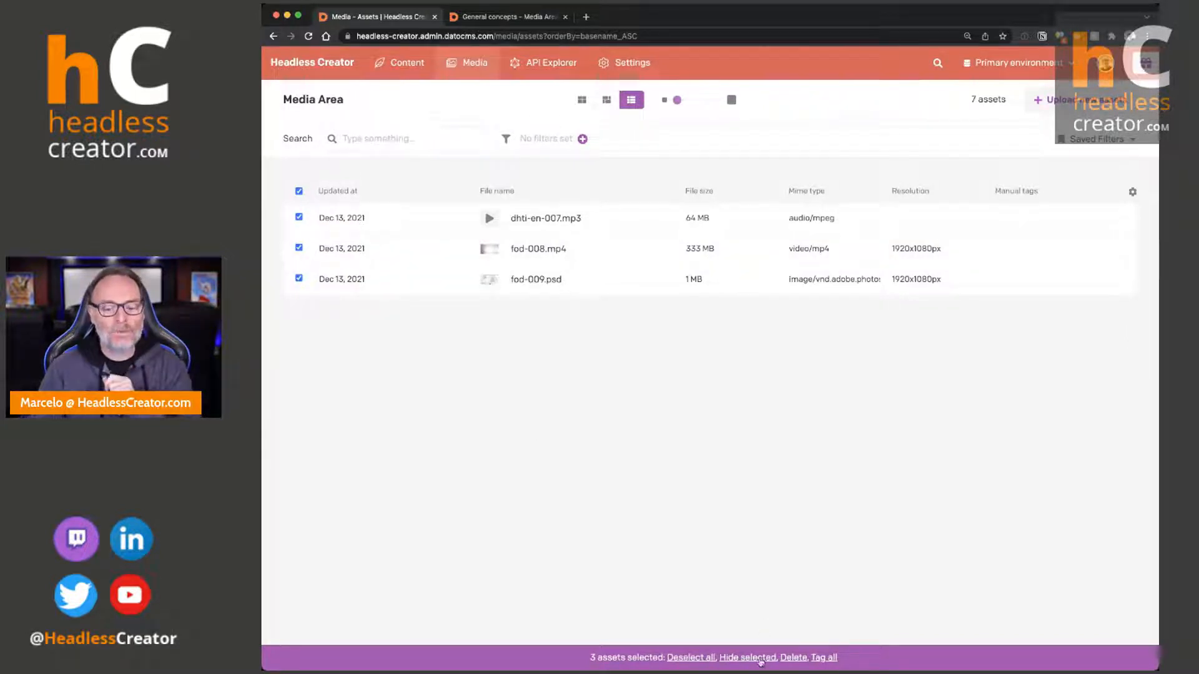
{"action": "left_click", "coordinate": [748, 658]}
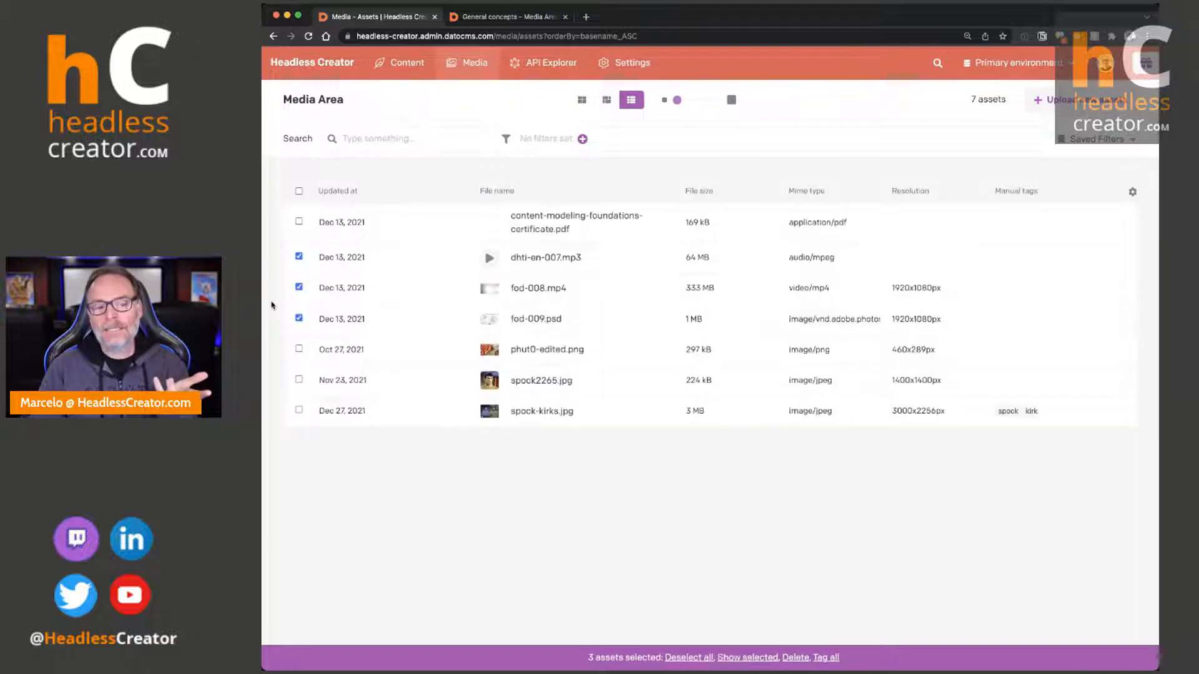
{"action": "left_click", "coordinate": [747, 659]}
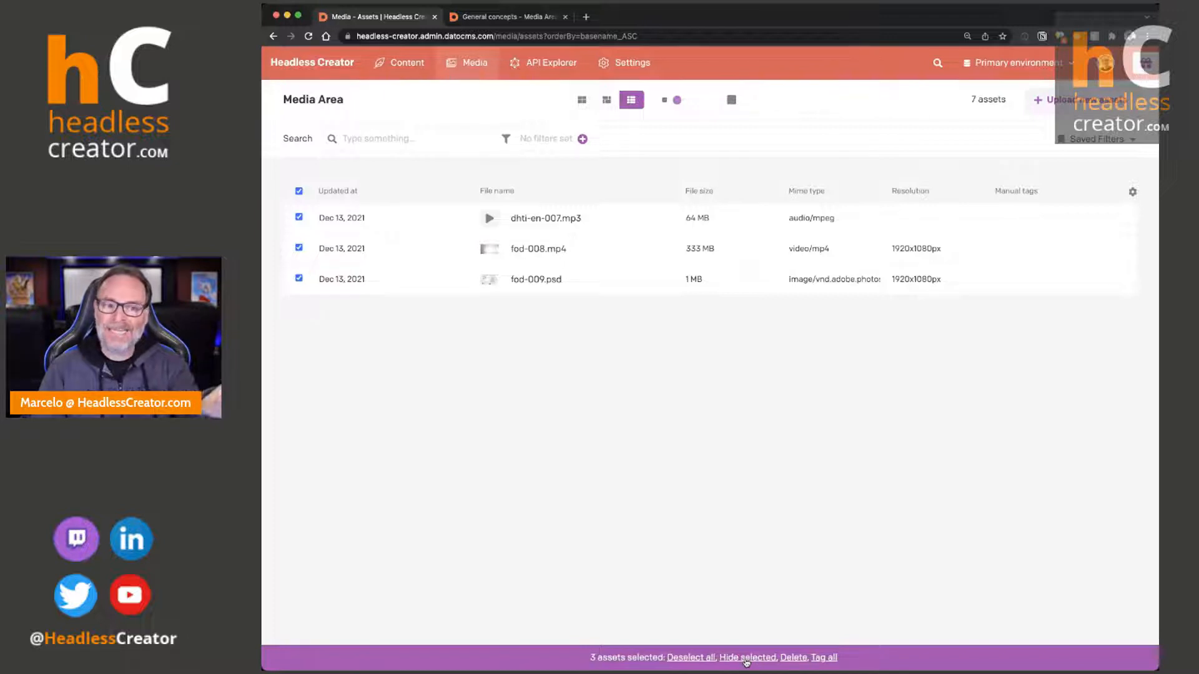
{"action": "left_click", "coordinate": [746, 659]}
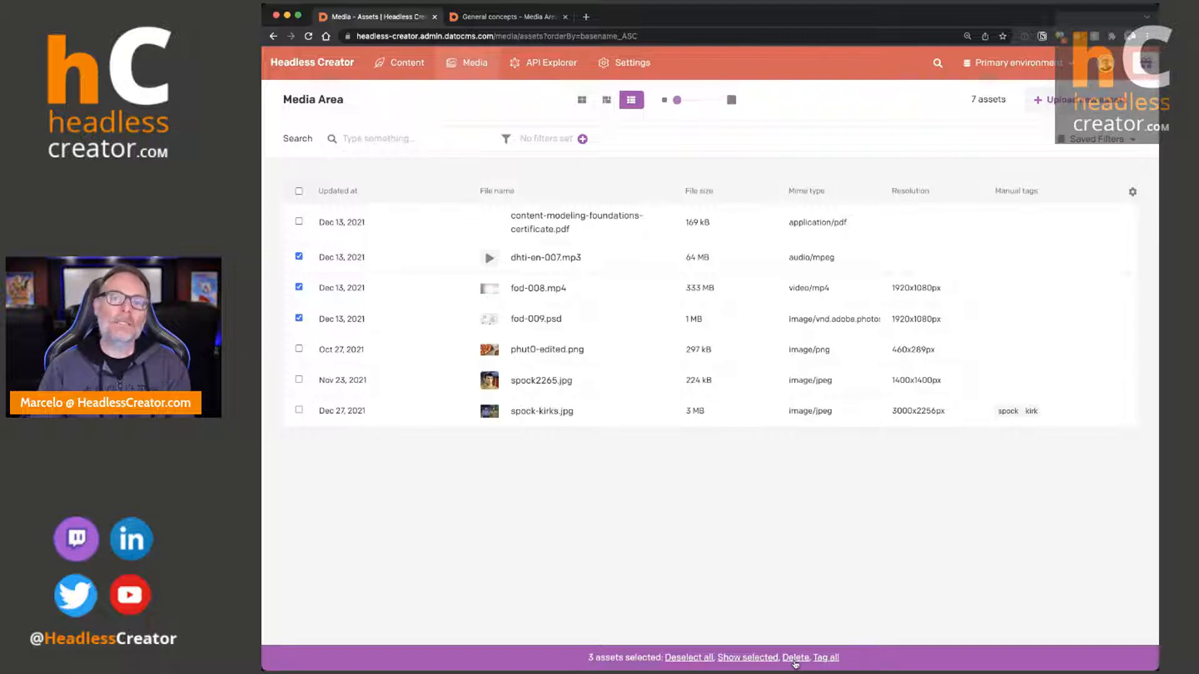
{"action": "left_click", "coordinate": [795, 658]}
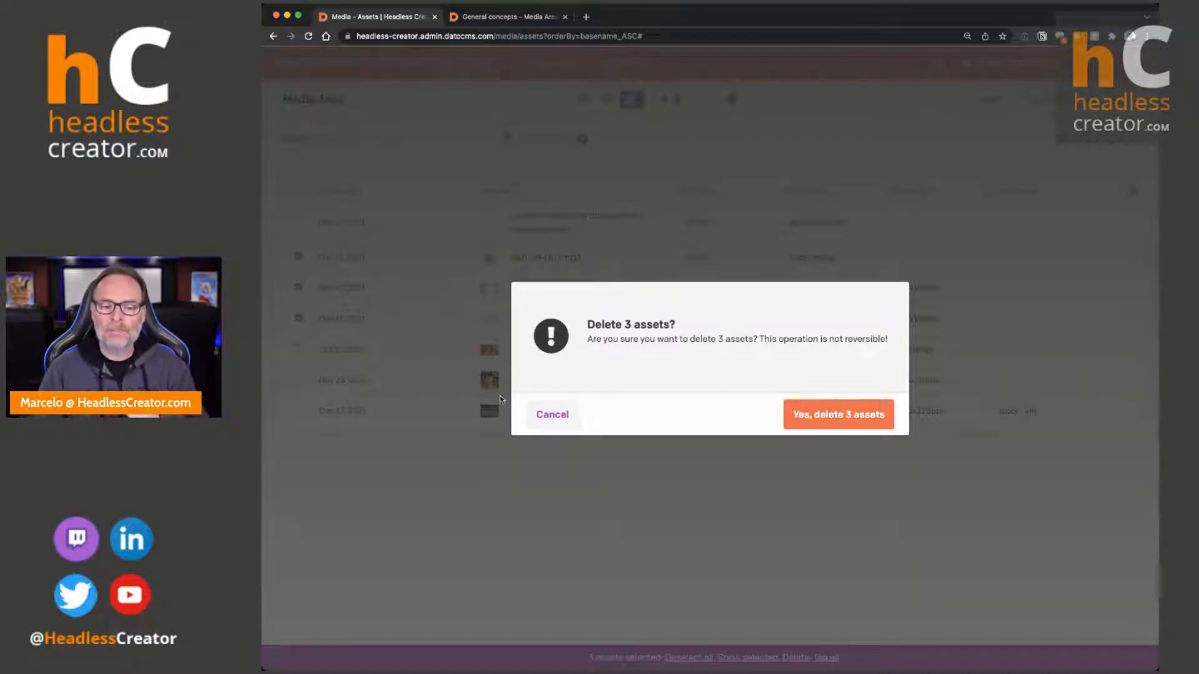
{"action": "left_click", "coordinate": [554, 416]}
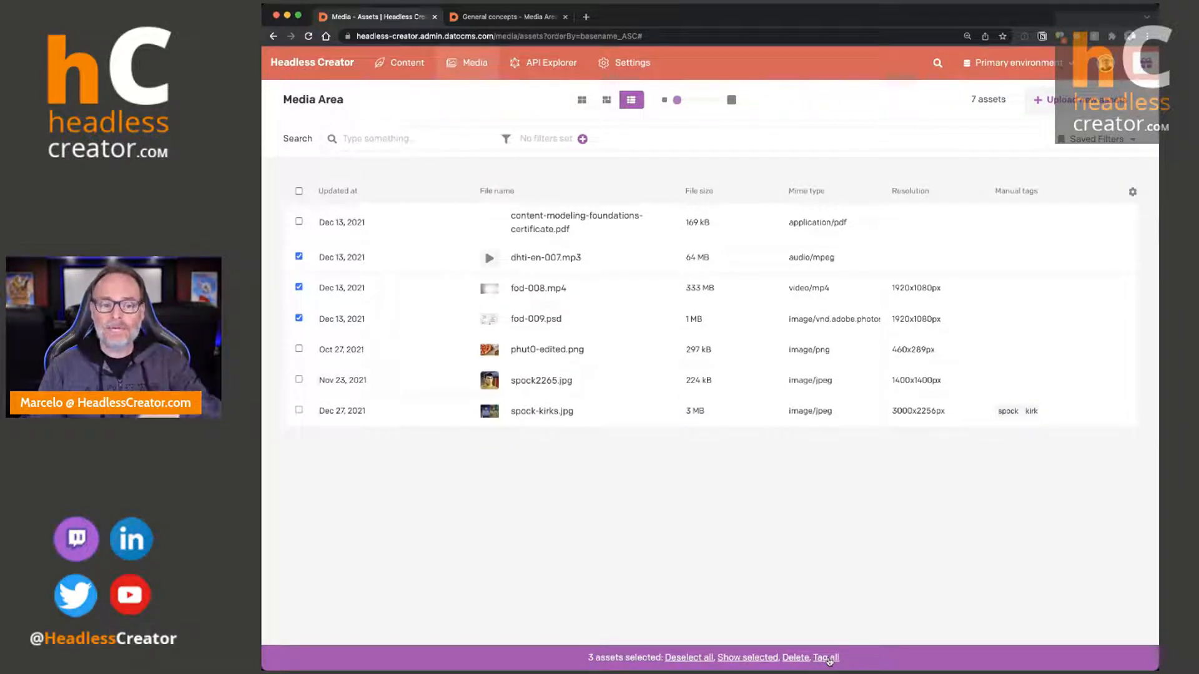
Create the manual tag "Pizza" and add it to all three selected assets.
{"action": "left_click", "coordinate": [828, 659]}
{"action": "left_click", "coordinate": [615, 173]}
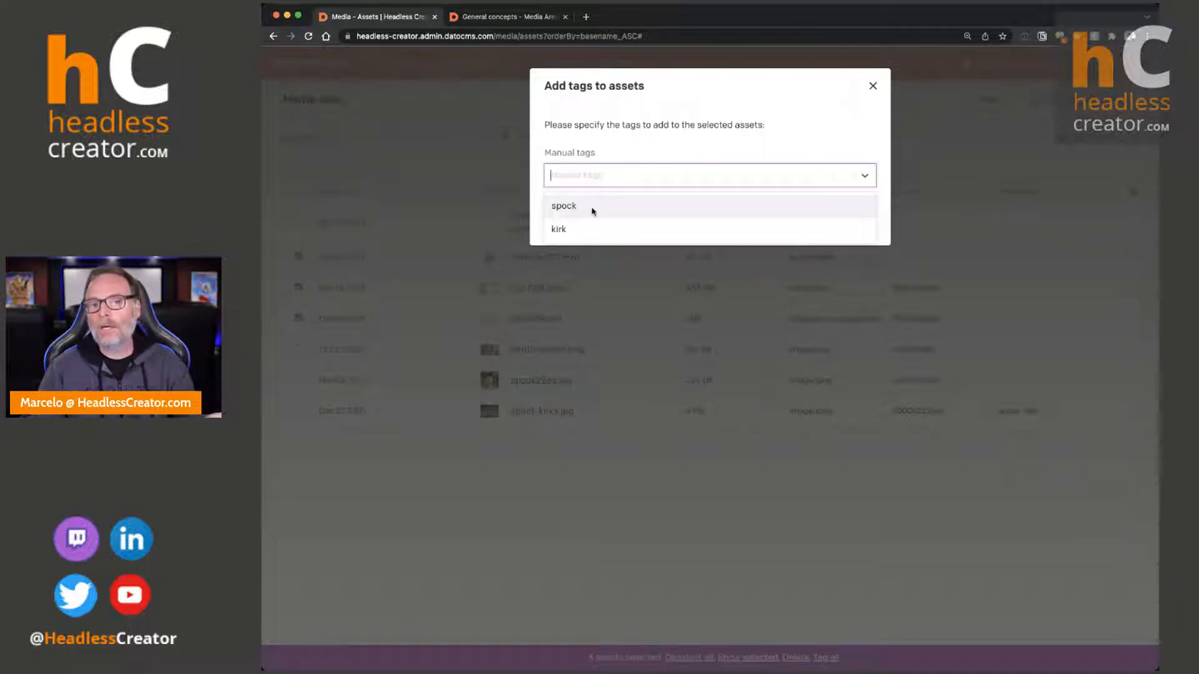
{"action": "left_click", "coordinate": [593, 176]}
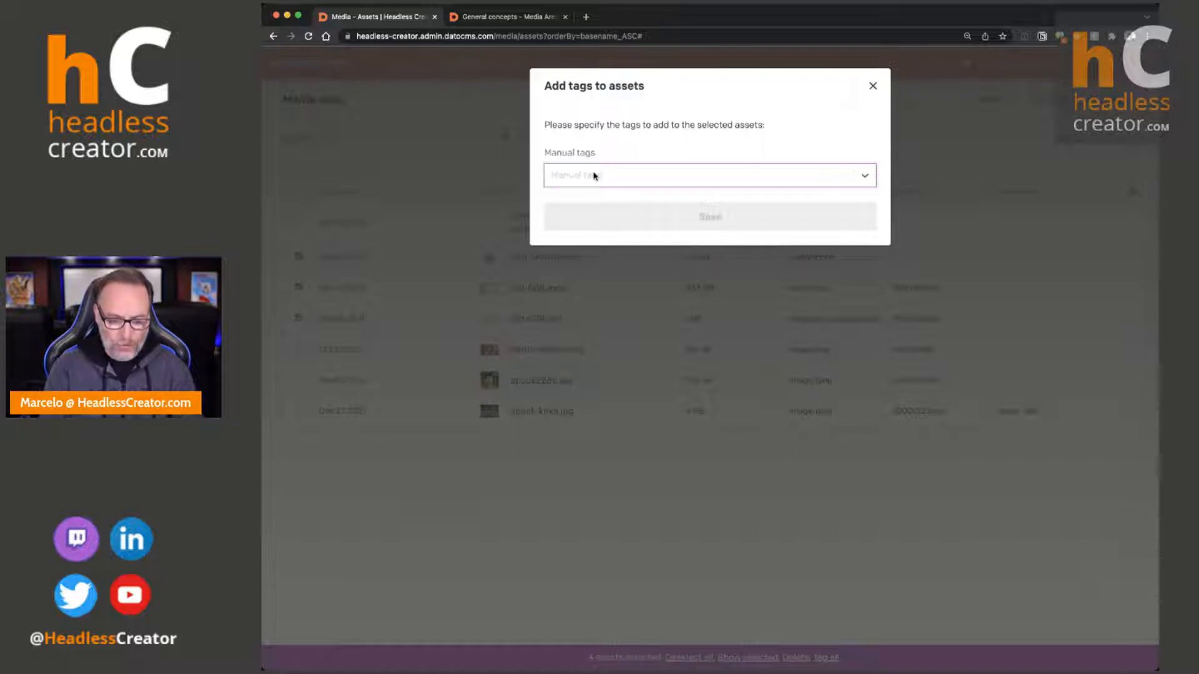
{"action": "type", "text": "Pizza"}
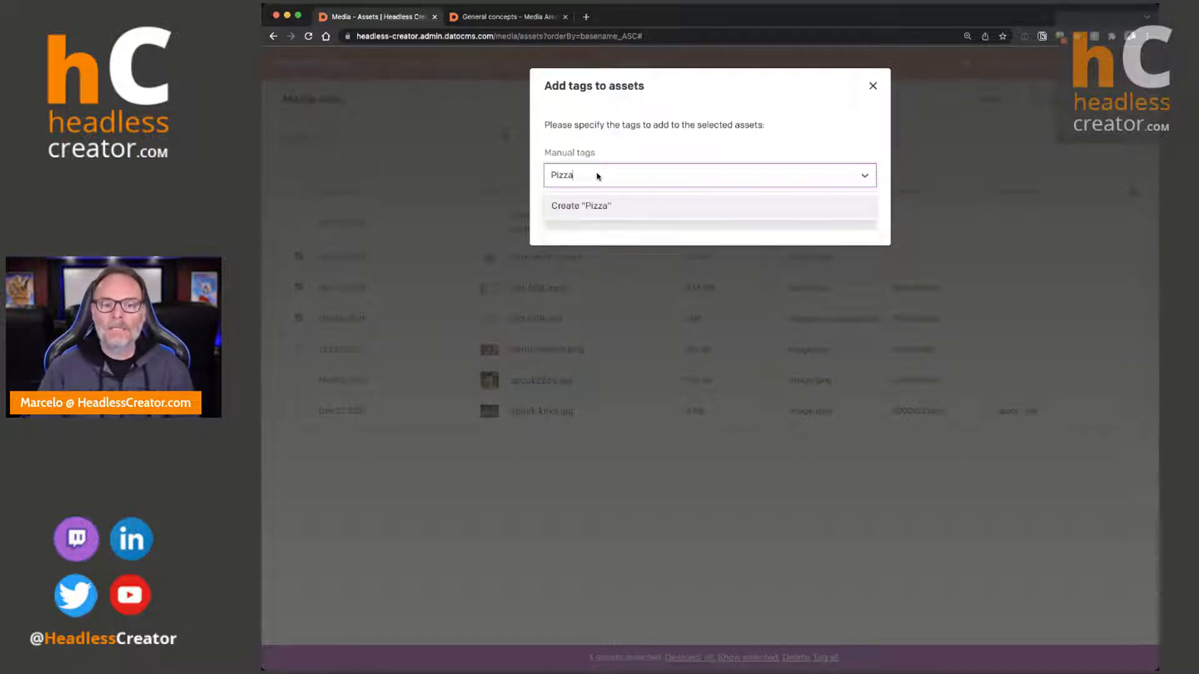
{"action": "left_click", "coordinate": [586, 206]}
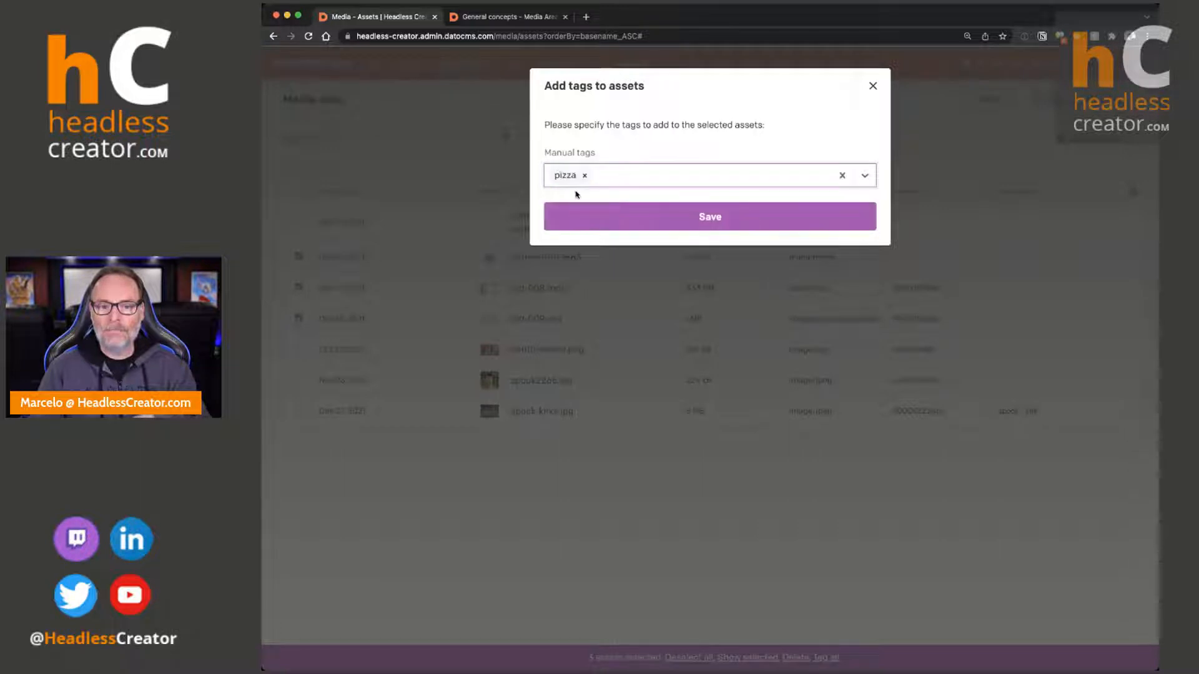
{"action": "left_click", "coordinate": [737, 230]}
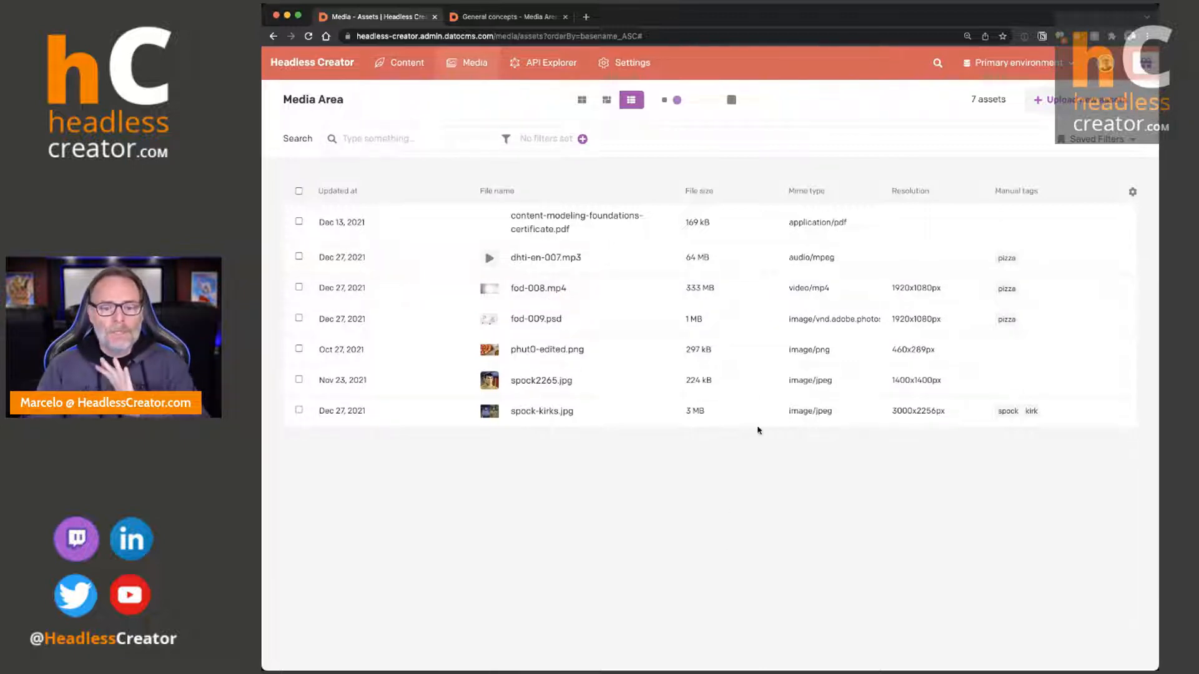
Select the first three assets individually, extend the selection to all assets, and deselect everything.
{"action": "left_click", "coordinate": [299, 222]}
{"action": "left_click", "coordinate": [299, 256]}
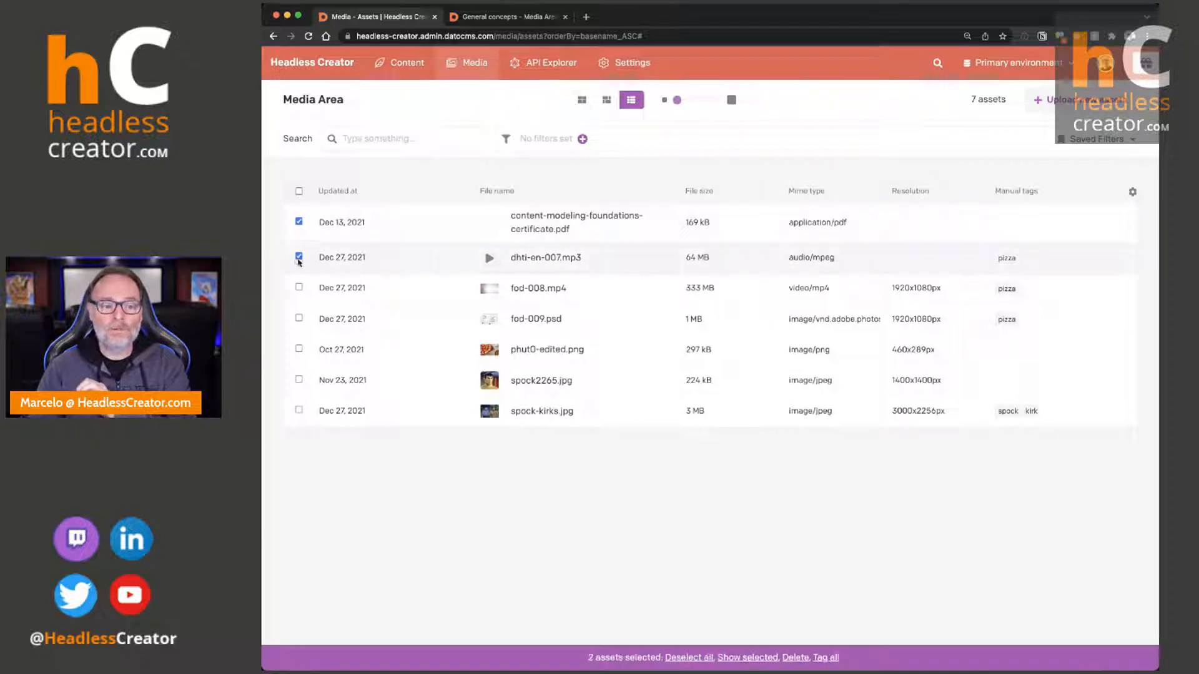
{"action": "left_click", "coordinate": [299, 288]}
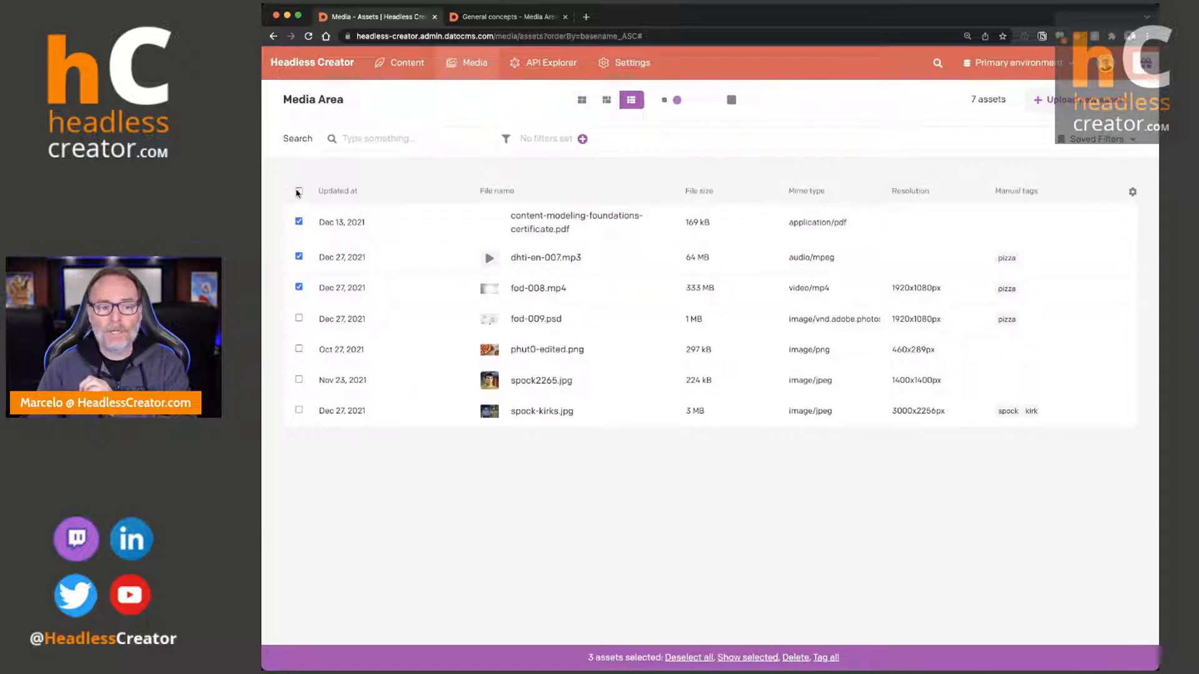
{"action": "left_click", "coordinate": [298, 192]}
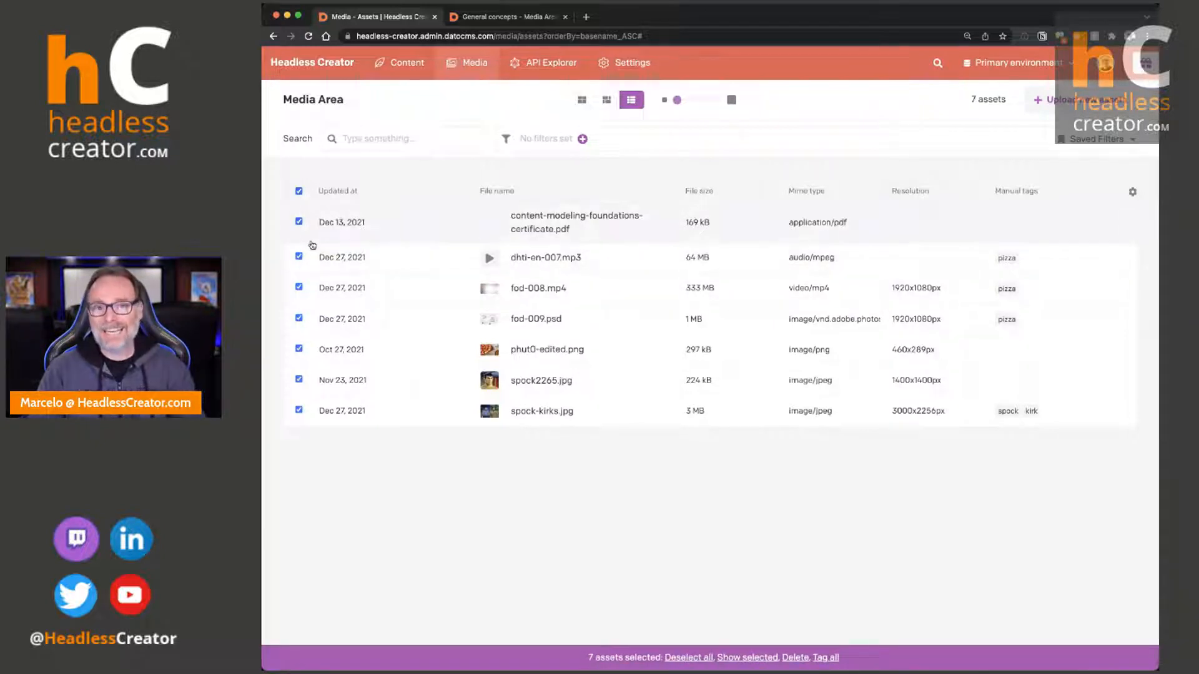
{"action": "left_click", "coordinate": [298, 191]}
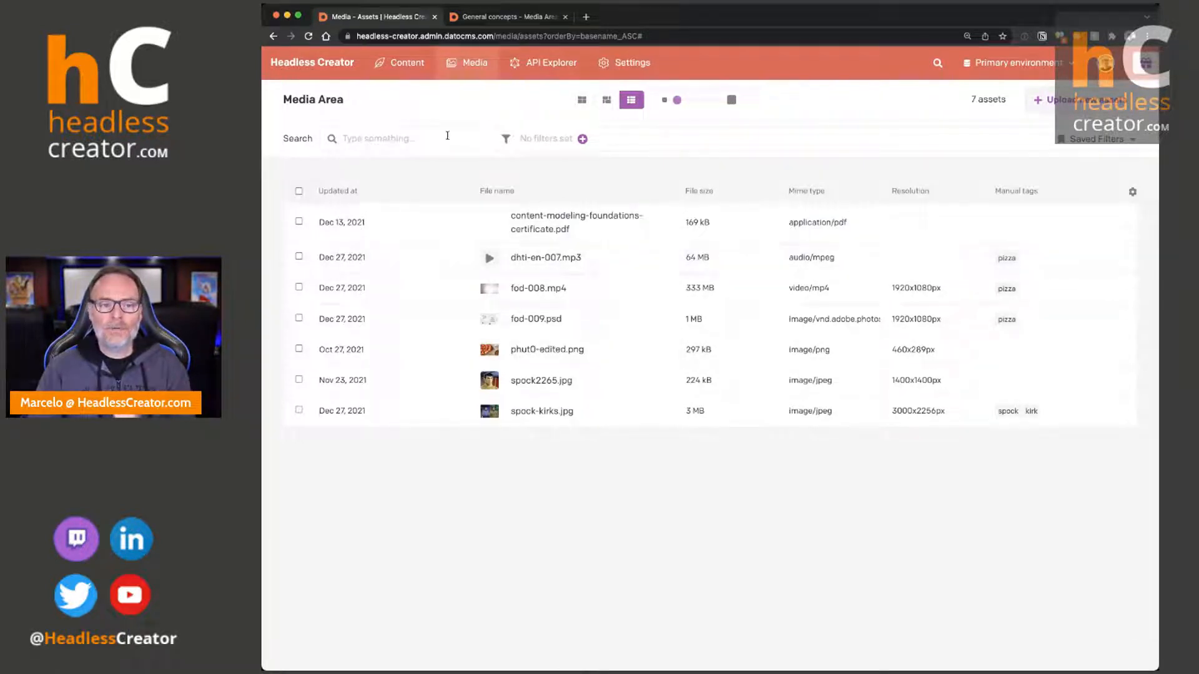
Switch the Media Area from the detailed list to the uniform thumbnail grid layout.
{"action": "left_click", "coordinate": [581, 101]}
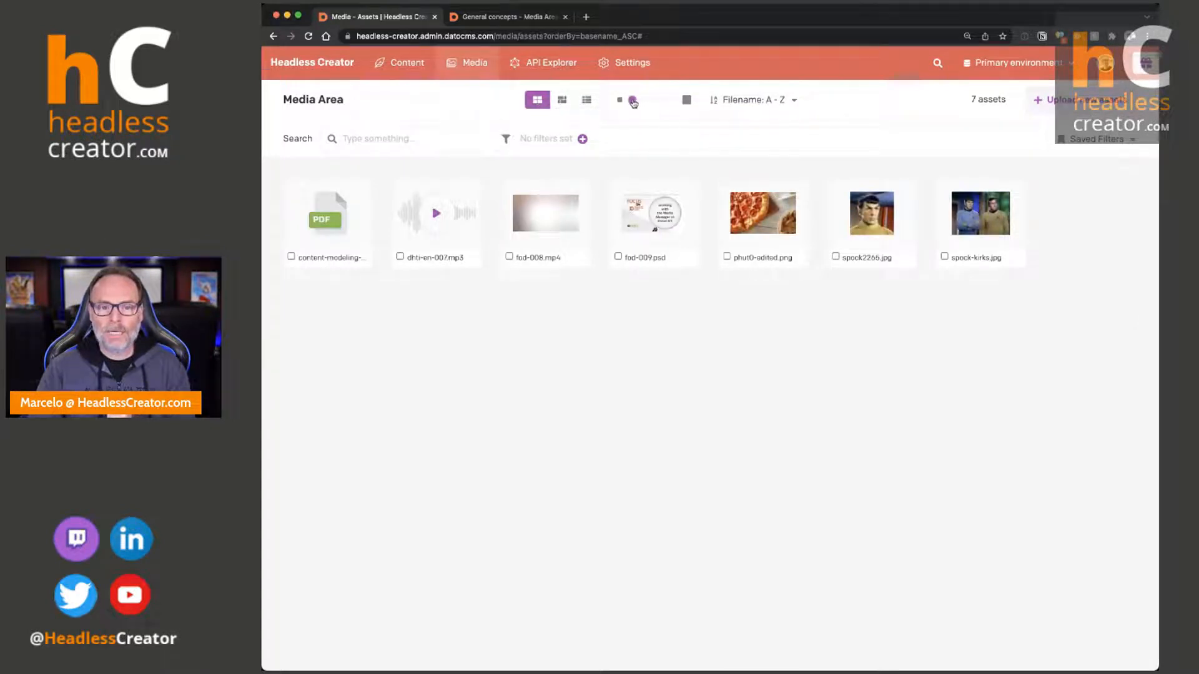
Enlarge the thumbnails in the asset grid and open the details of content-modeling-foundations-certificate.pdf.
{"action": "left_click_drag", "start_coordinate": [633, 102], "coordinate": [661, 106]}
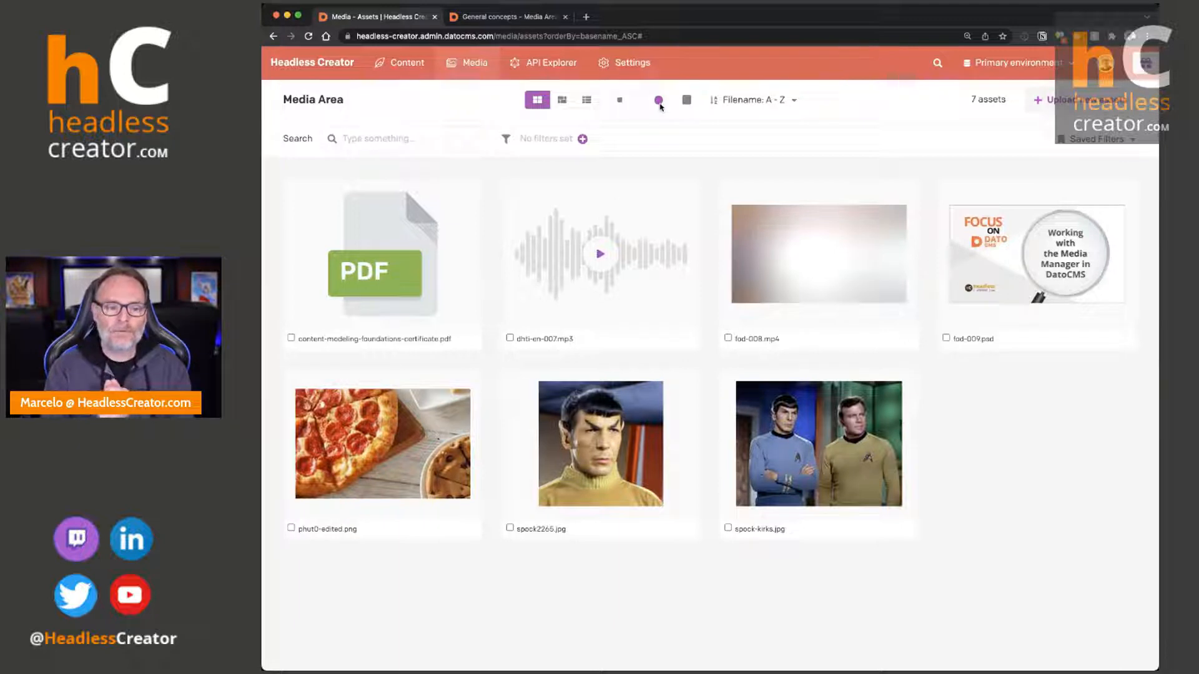
{"action": "left_click", "coordinate": [388, 241]}
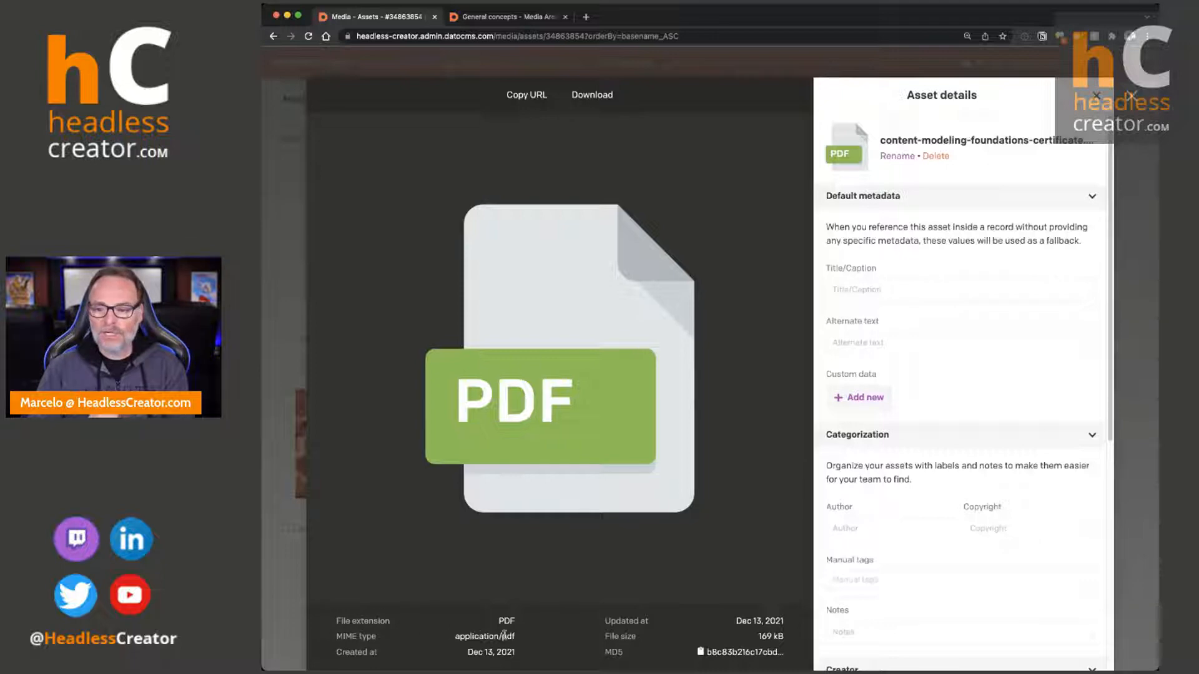
Copy the PDF asset's URL, load it in a new browser tab, and close that tab.
{"action": "left_click", "coordinate": [524, 95]}
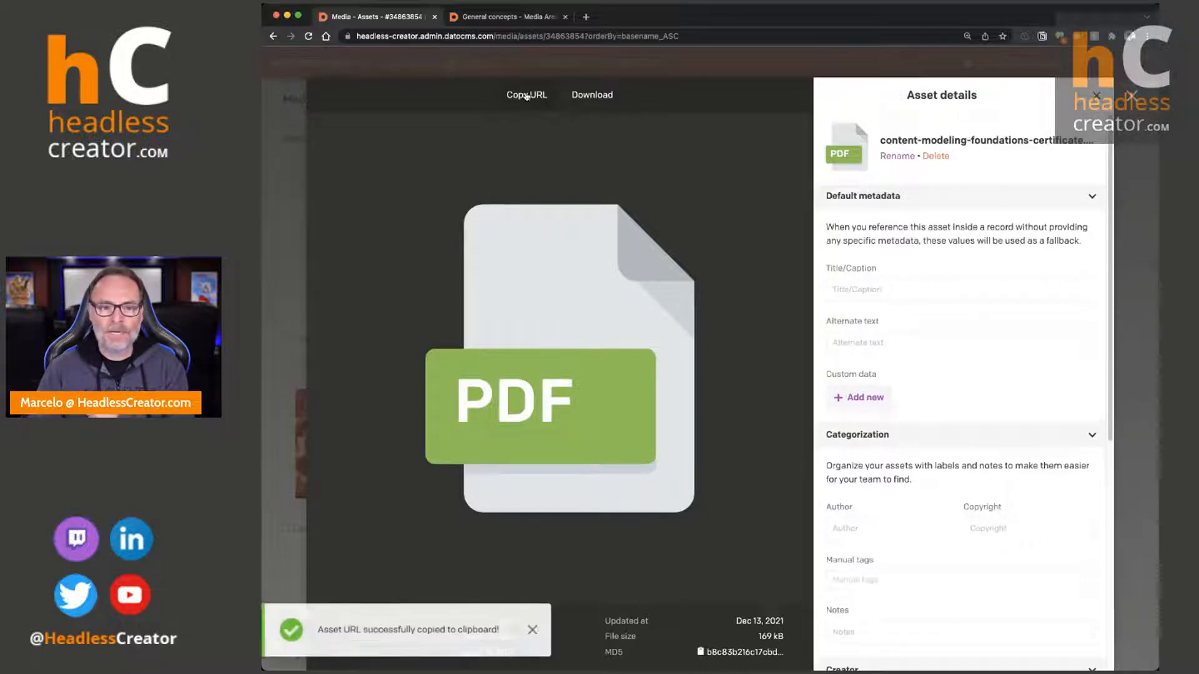
{"action": "left_click", "coordinate": [586, 18]}
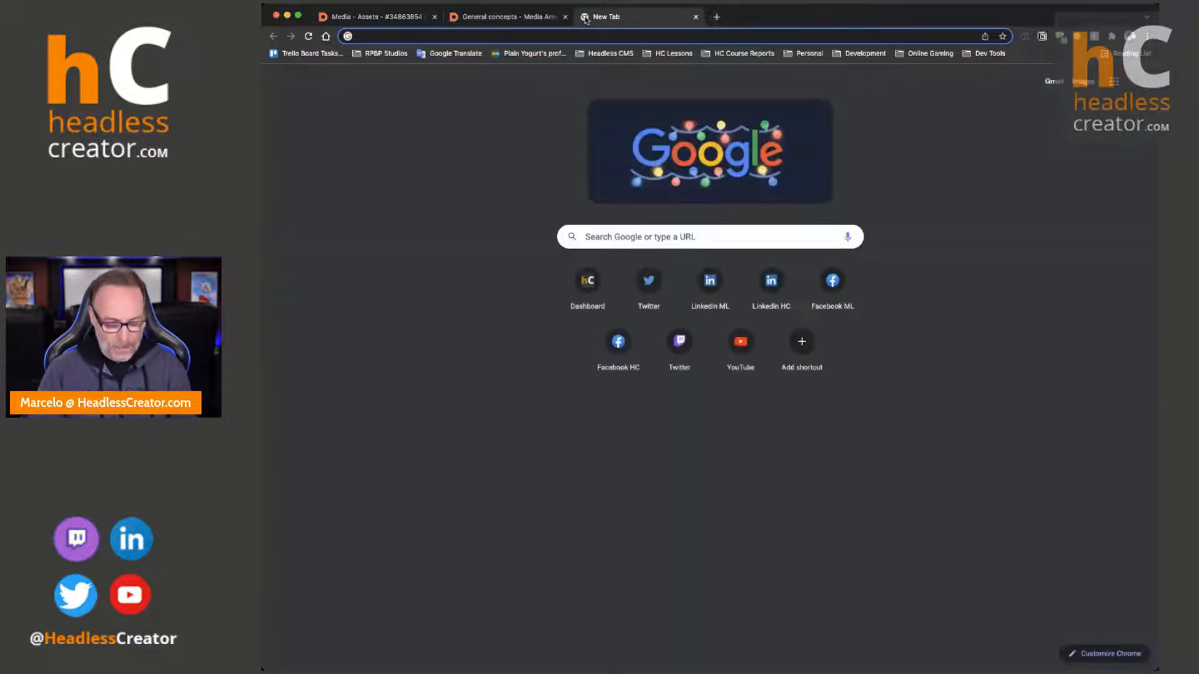
{"action": "key", "text": "super+v"}
{"action": "key", "text": "Return"}
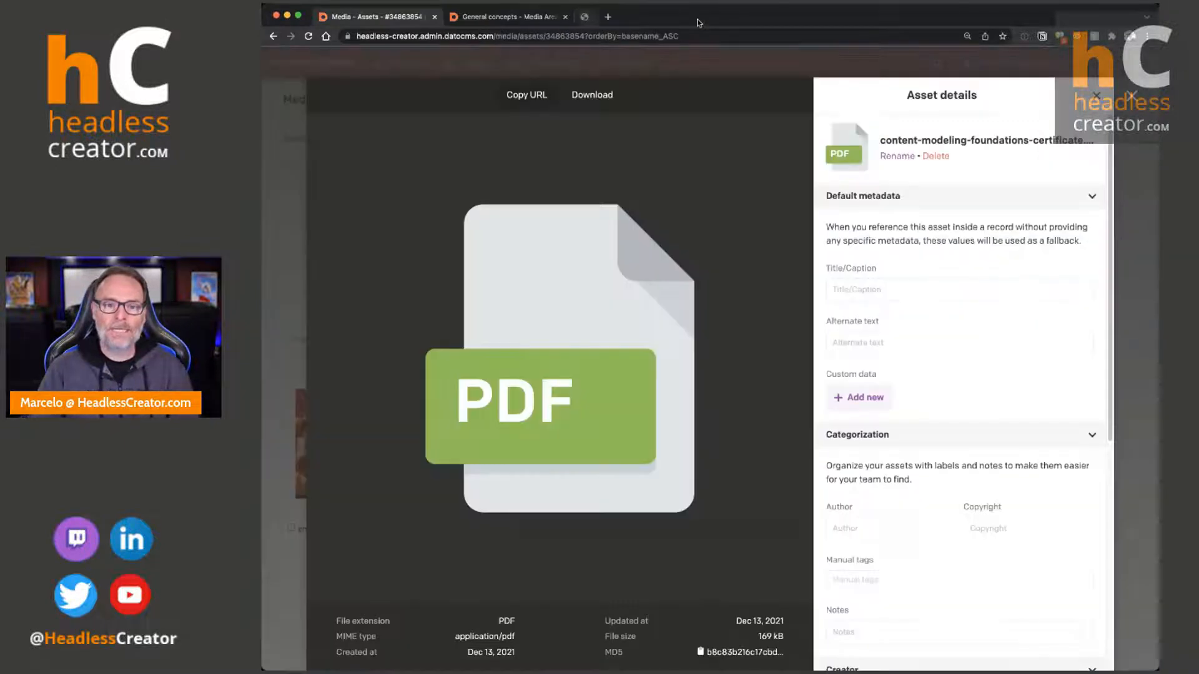
{"action": "left_click", "coordinate": [695, 17]}
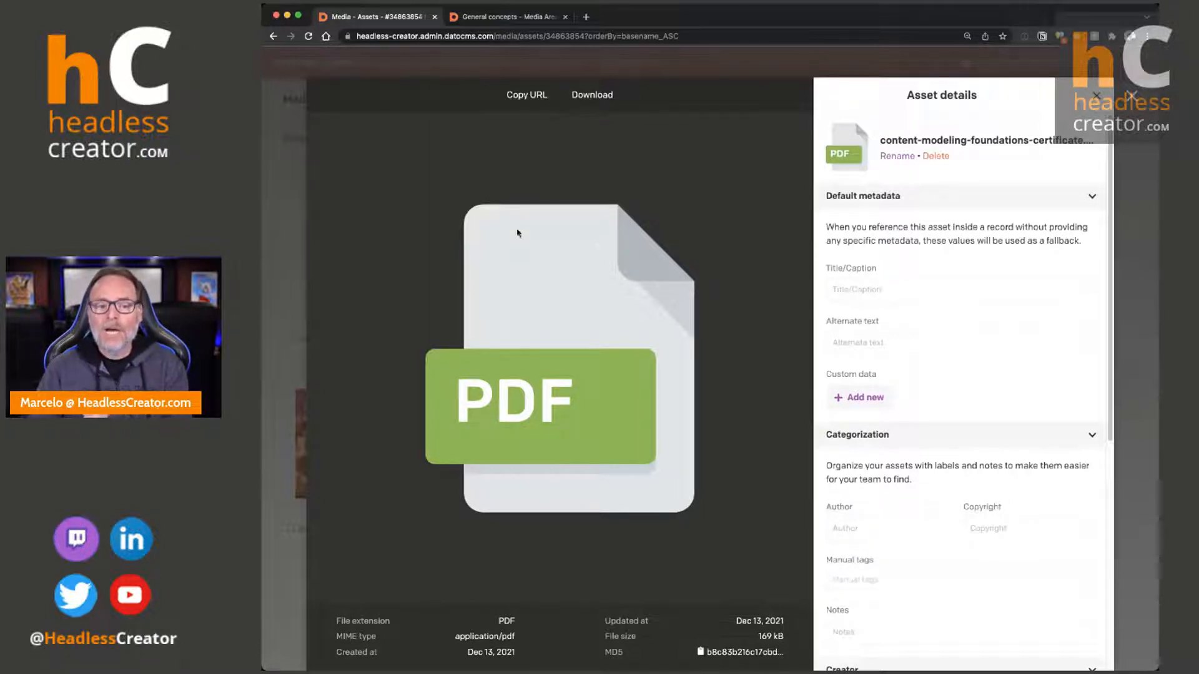
Download the PDF asset, remove it from the browser's download list, and return to the asset details.
{"action": "left_click", "coordinate": [592, 95]}
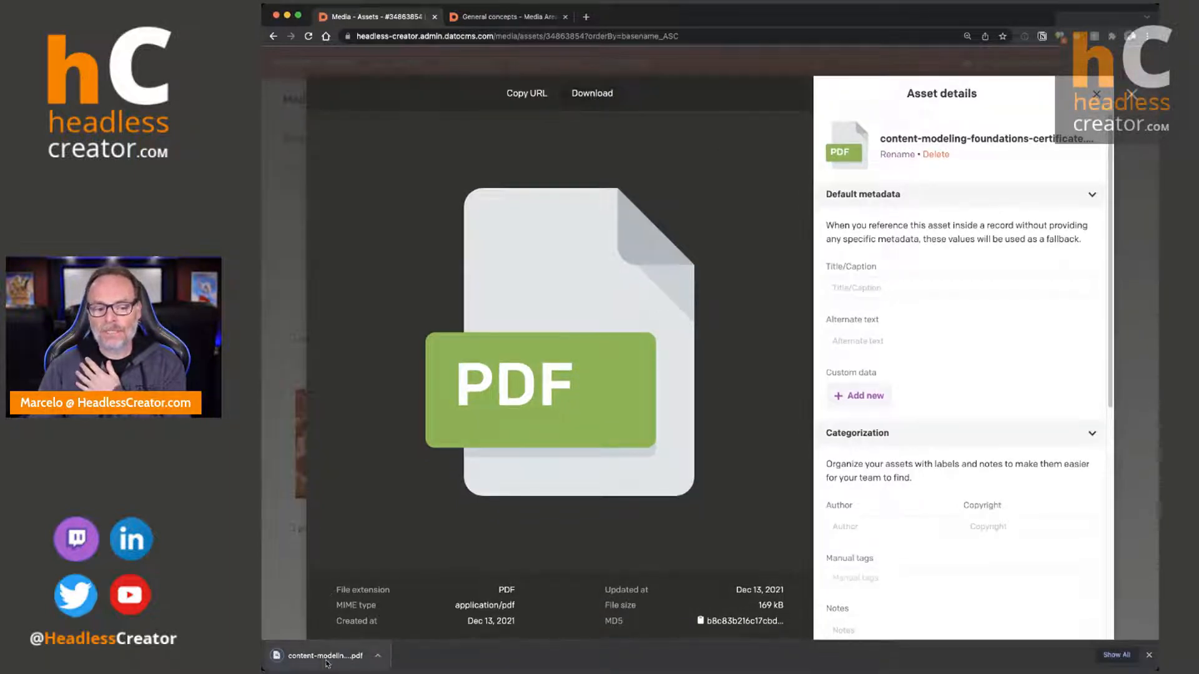
{"action": "left_click", "coordinate": [1116, 655]}
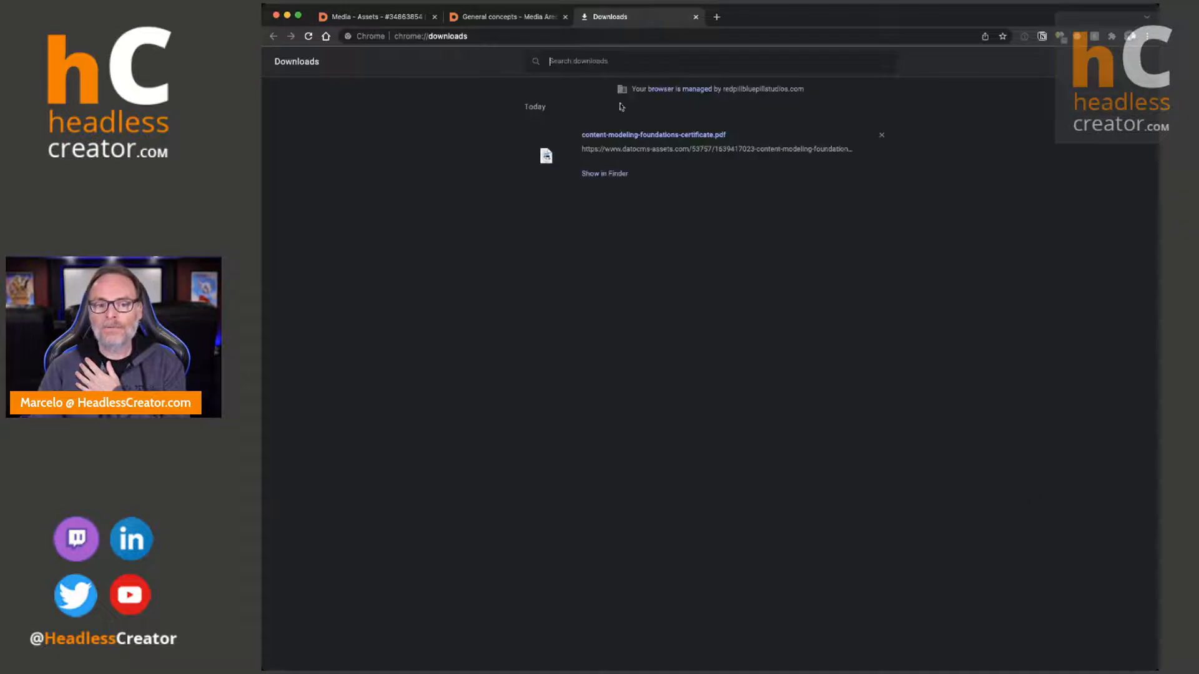
{"action": "left_click", "coordinate": [882, 134]}
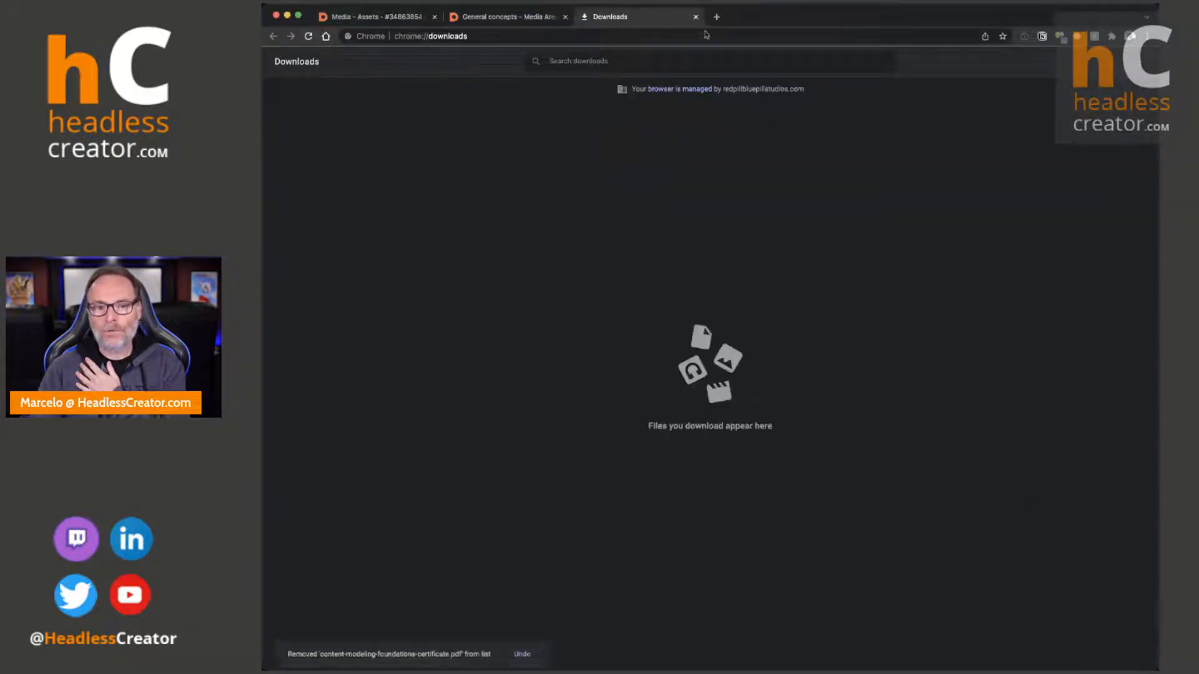
{"action": "left_click", "coordinate": [696, 17]}
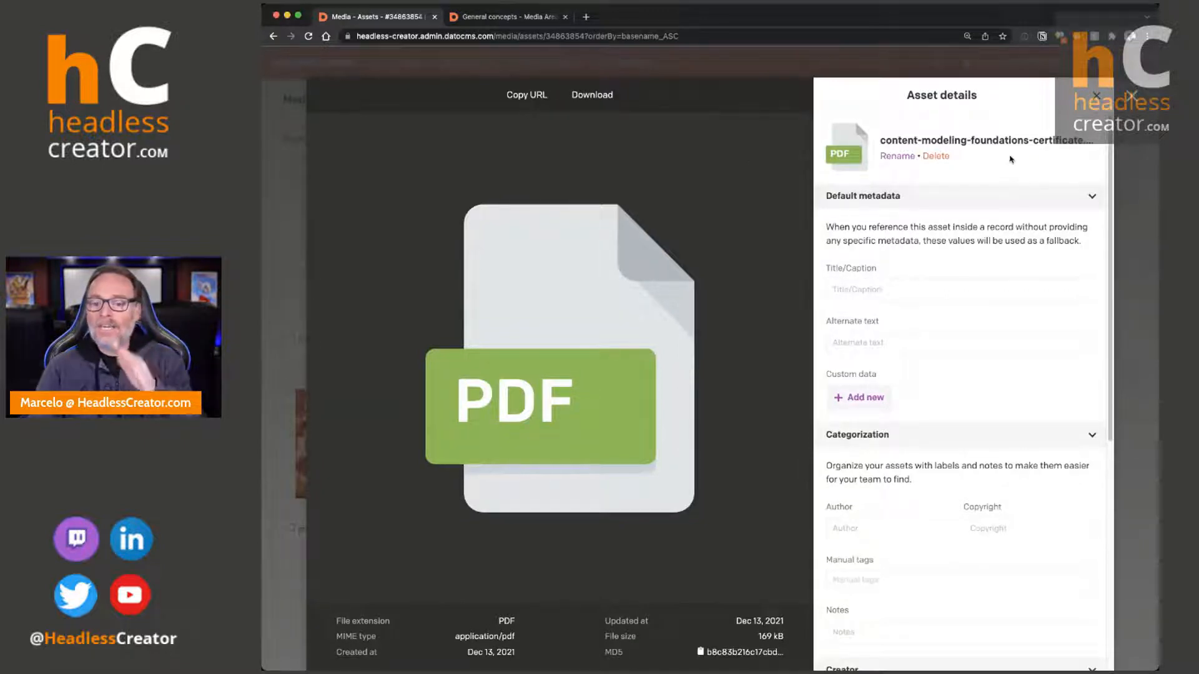
Collapse all sections of the PDF's asset details, from Default metadata down to Replace asset.
{"action": "left_click", "coordinate": [1091, 195]}
{"action": "left_click", "coordinate": [1094, 231]}
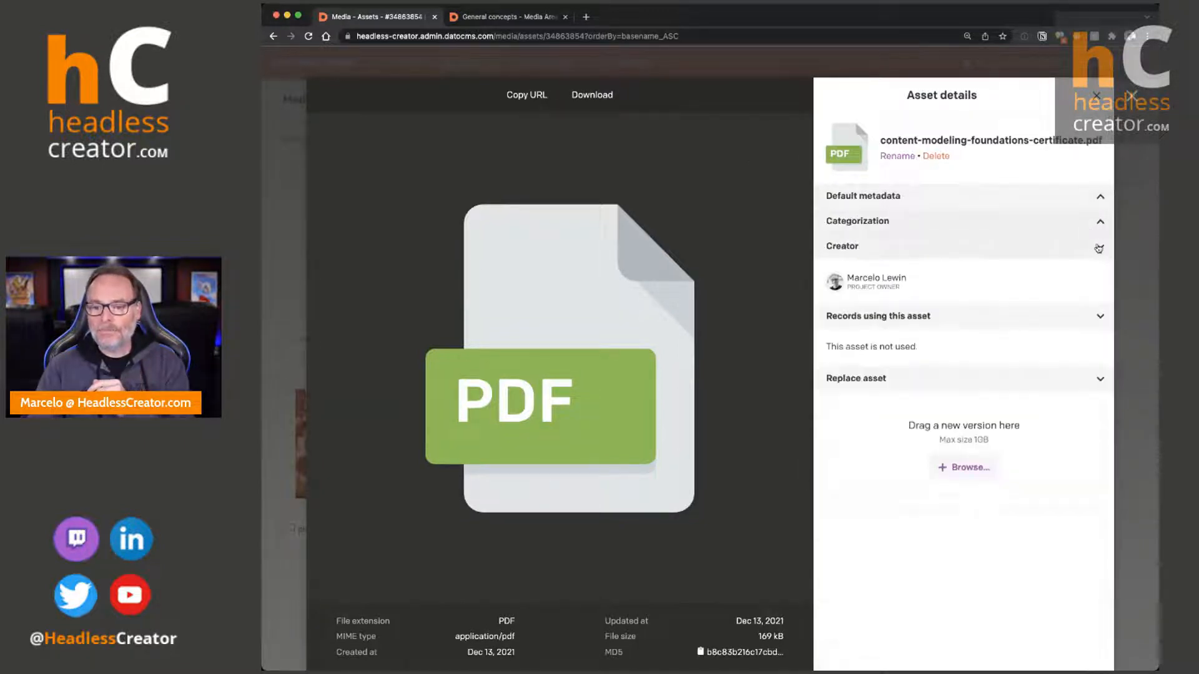
{"action": "left_click", "coordinate": [1102, 255]}
{"action": "left_click", "coordinate": [1100, 272]}
{"action": "left_click", "coordinate": [1099, 297]}
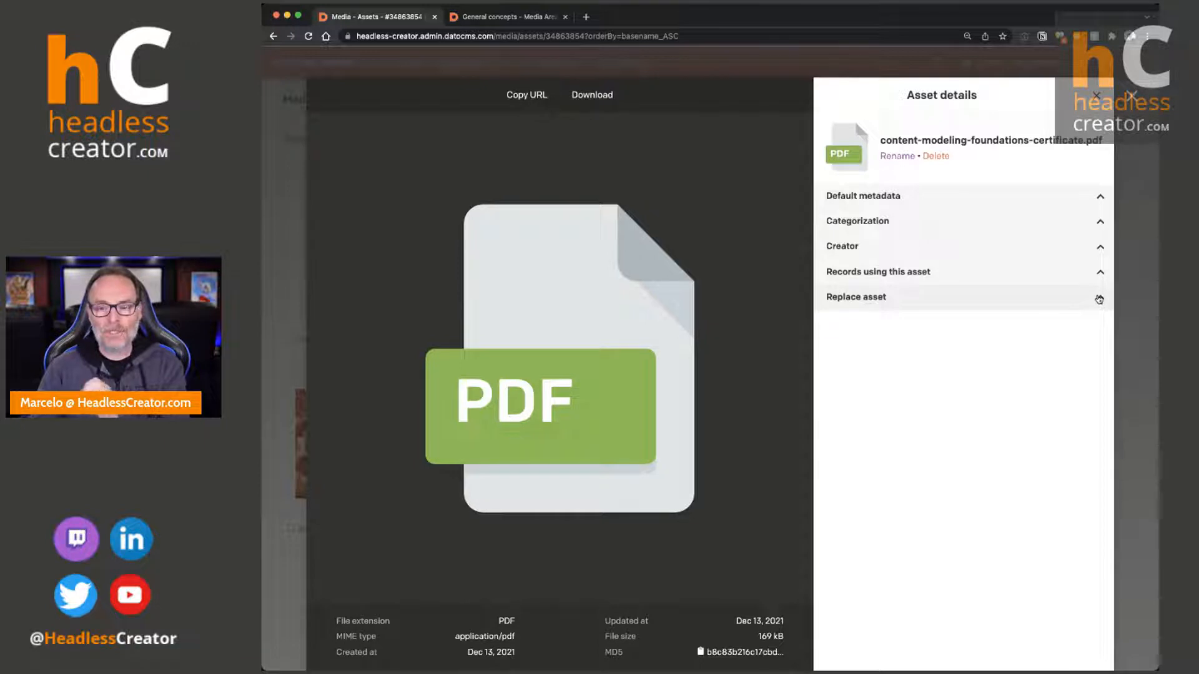
Expand the asset details sections one by one from Replace asset up to Default metadata and review them.
{"action": "left_click", "coordinate": [1099, 300]}
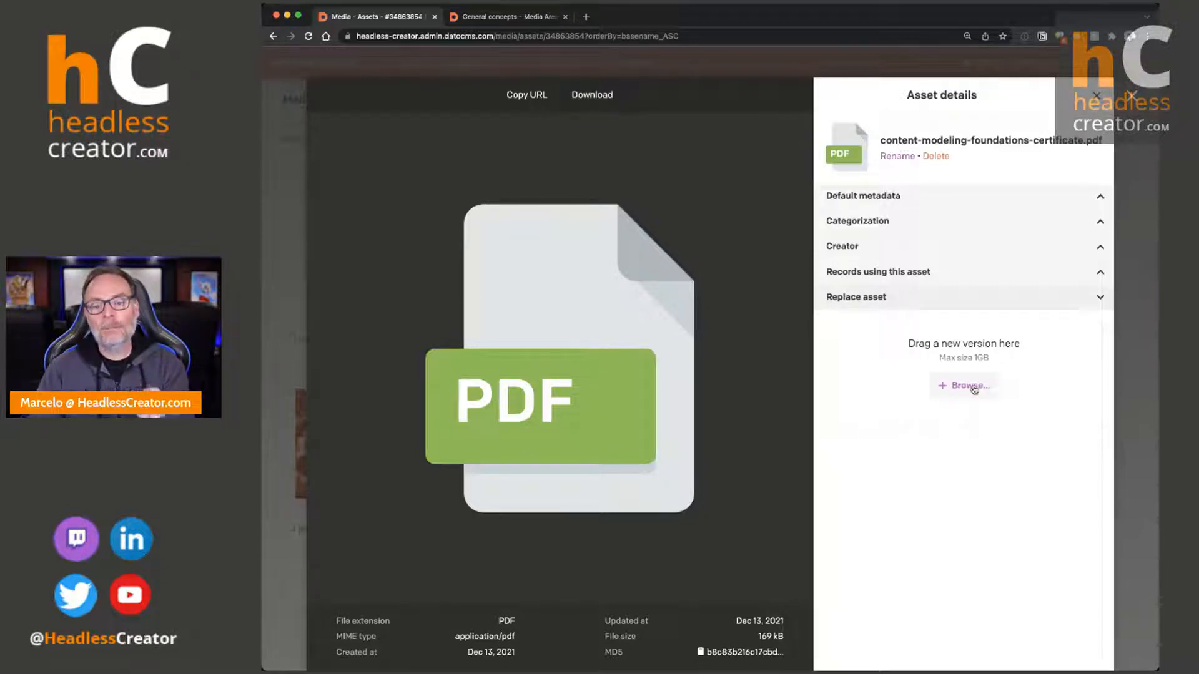
{"action": "left_click", "coordinate": [1100, 273]}
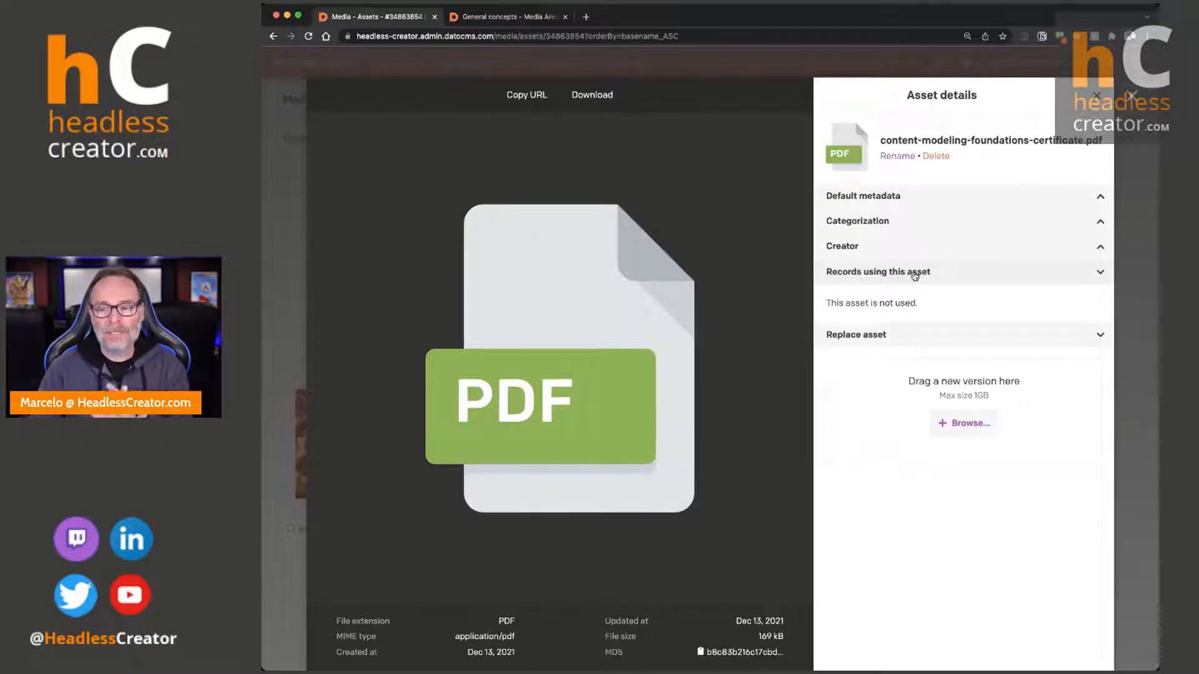
{"action": "left_click", "coordinate": [915, 247]}
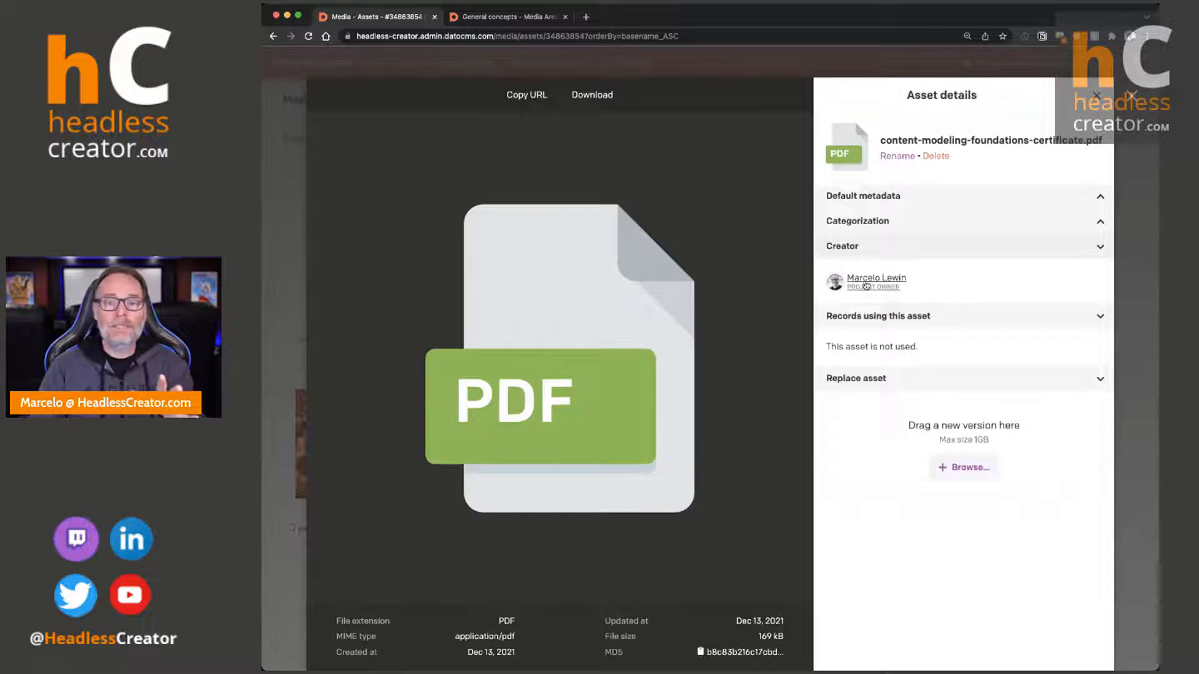
{"action": "left_click", "coordinate": [893, 221]}
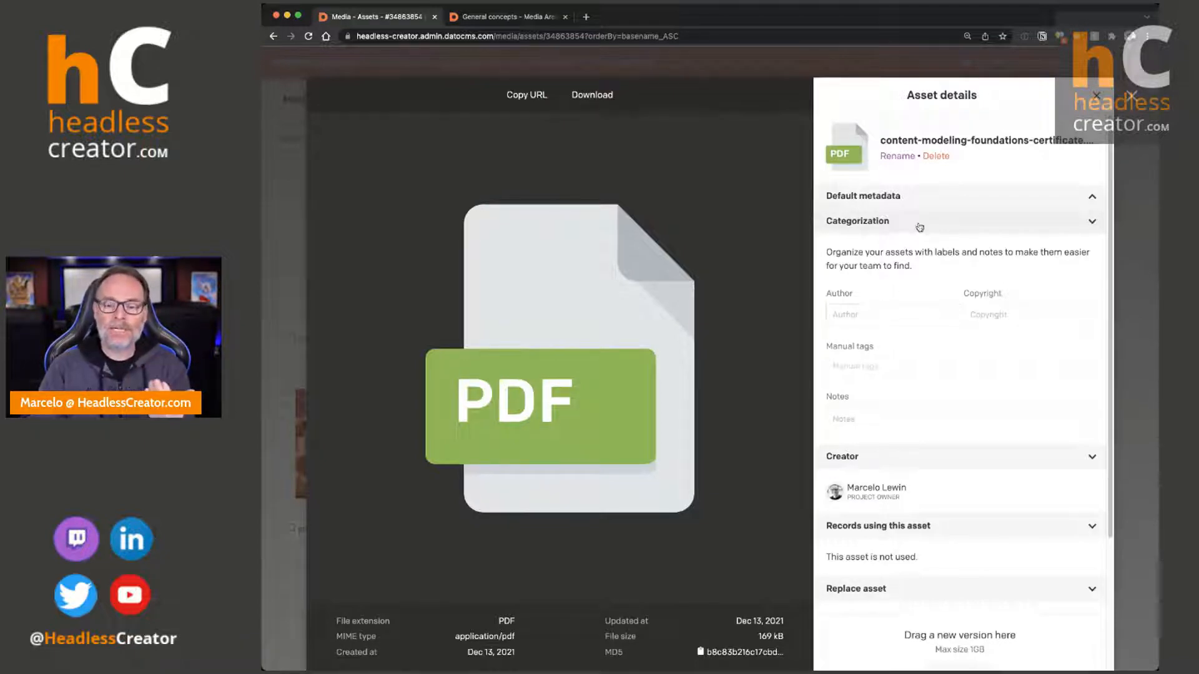
{"action": "left_click", "coordinate": [914, 201]}
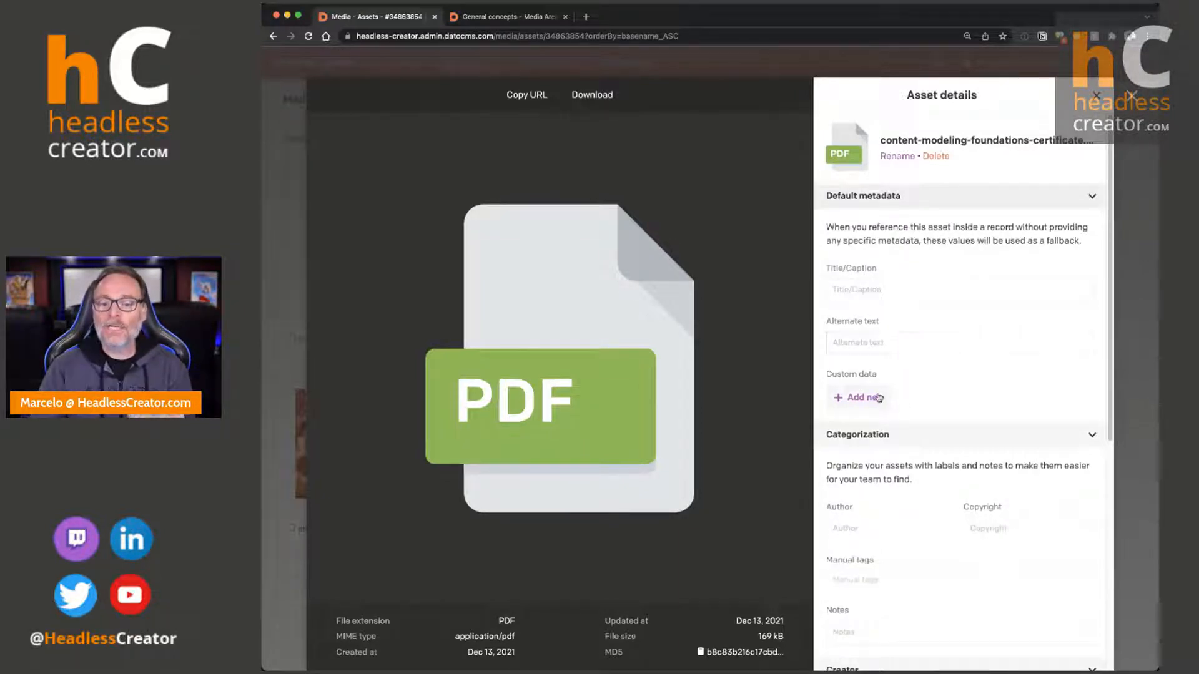
Add a custom data entry named "Administration" with the value "Yes" to the PDF asset, save it, and close the details.
{"action": "left_click", "coordinate": [879, 398]}
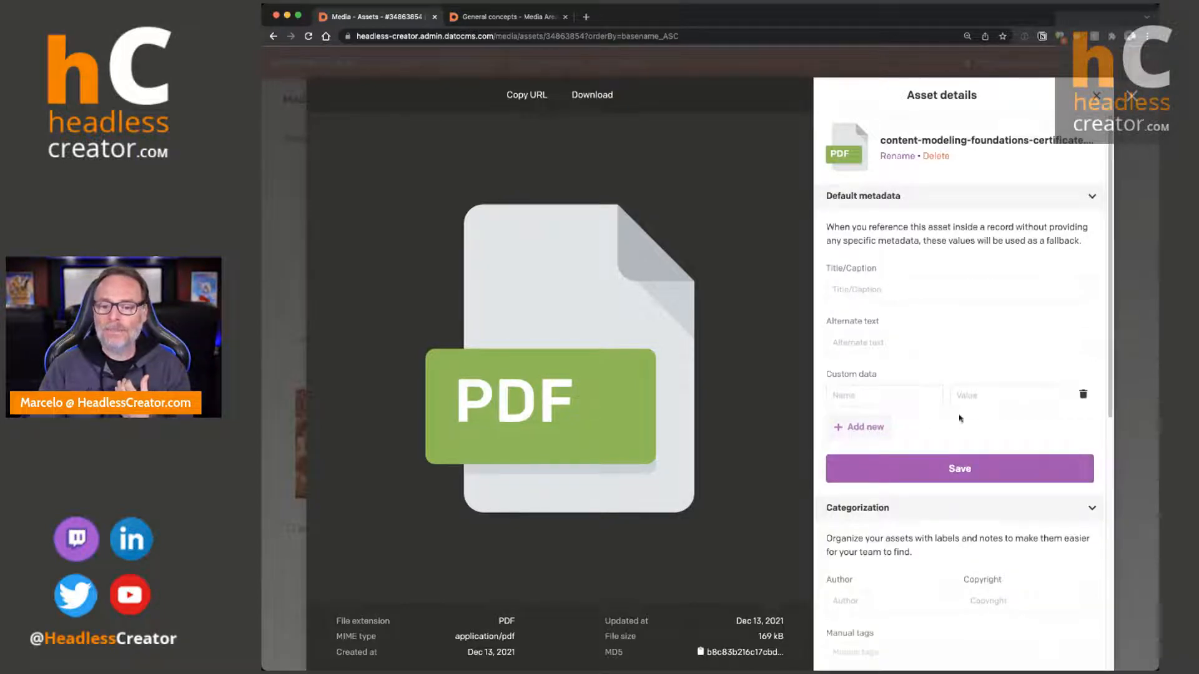
{"action": "left_click", "coordinate": [874, 397]}
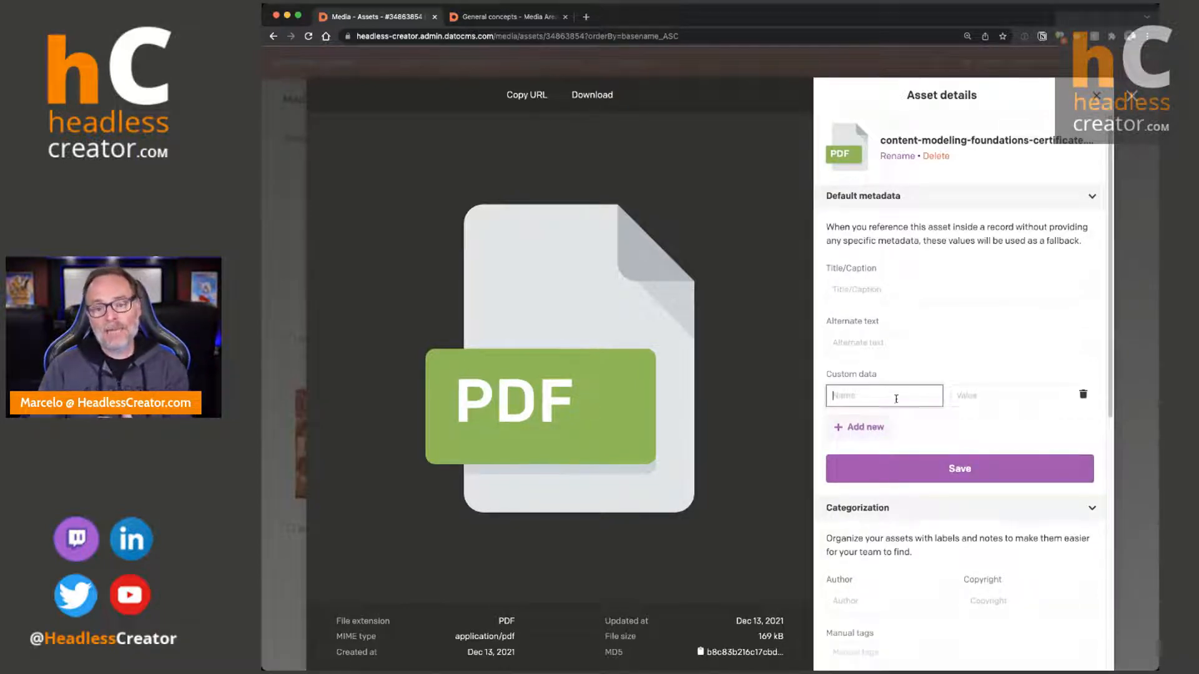
{"action": "left_click", "coordinate": [1086, 394]}
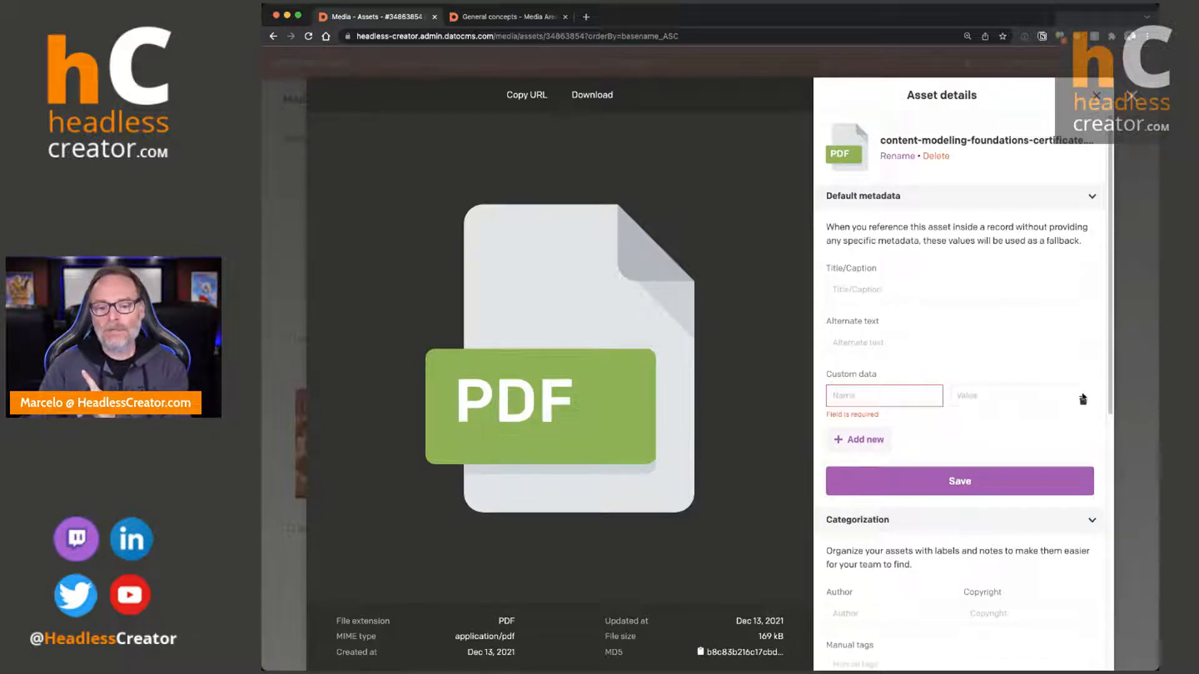
{"action": "left_click", "coordinate": [882, 397]}
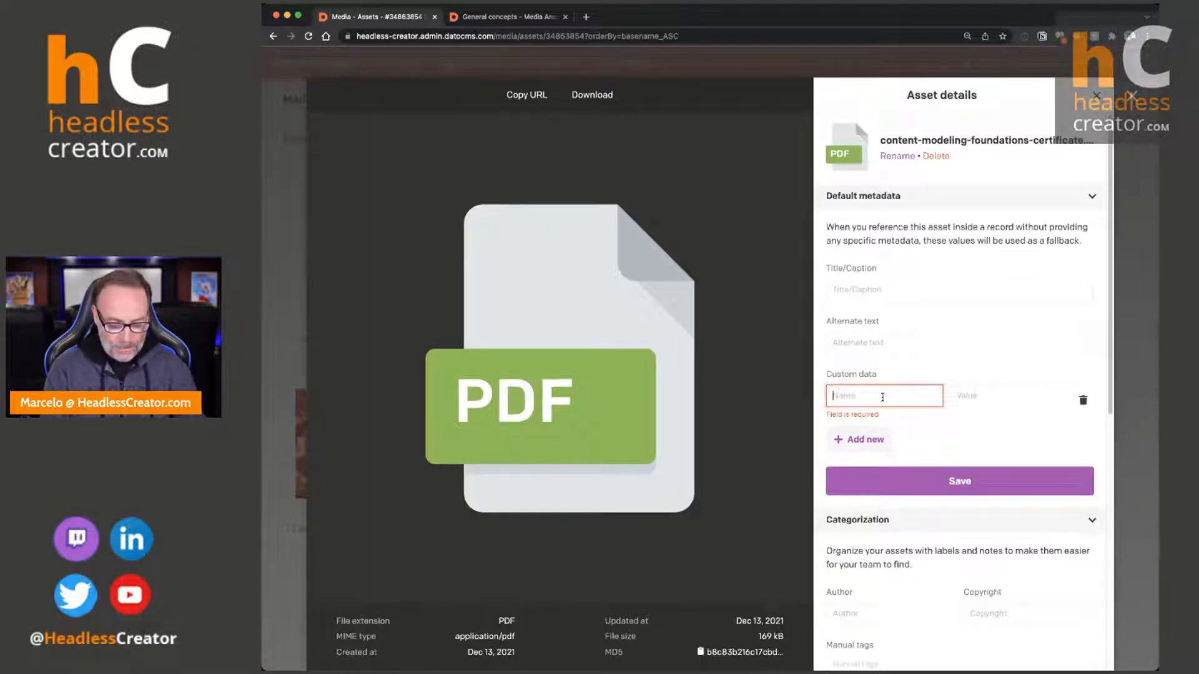
{"action": "type", "text": "Admin"}
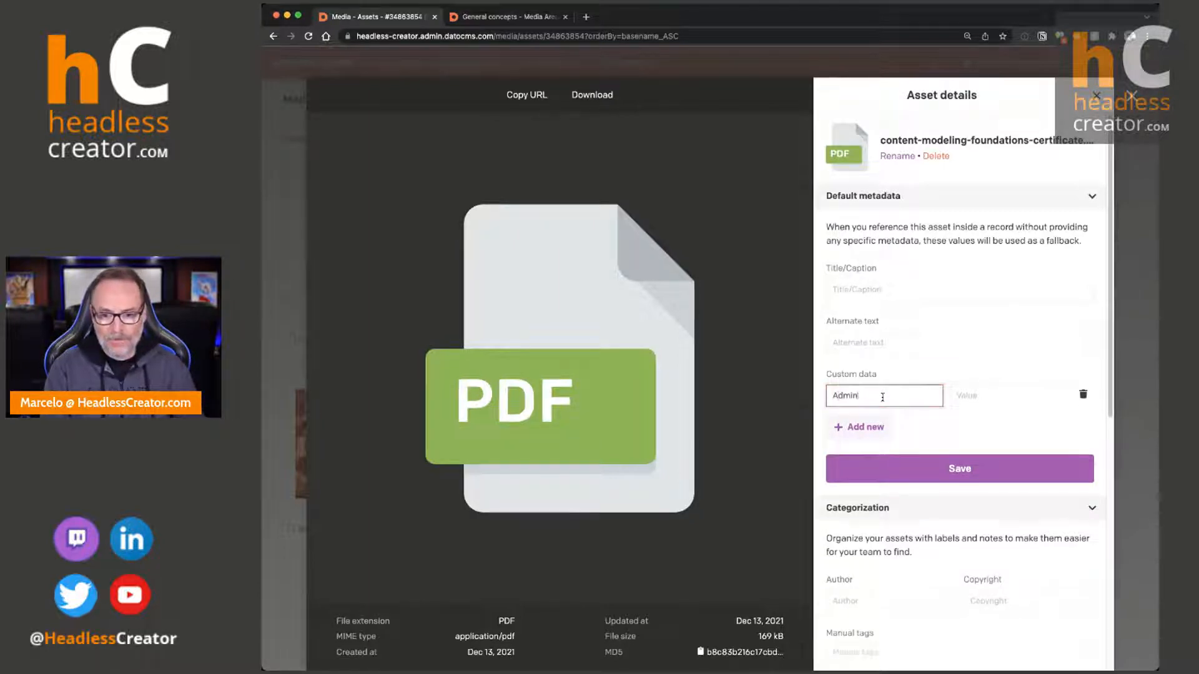
{"action": "type", "text": "istration"}
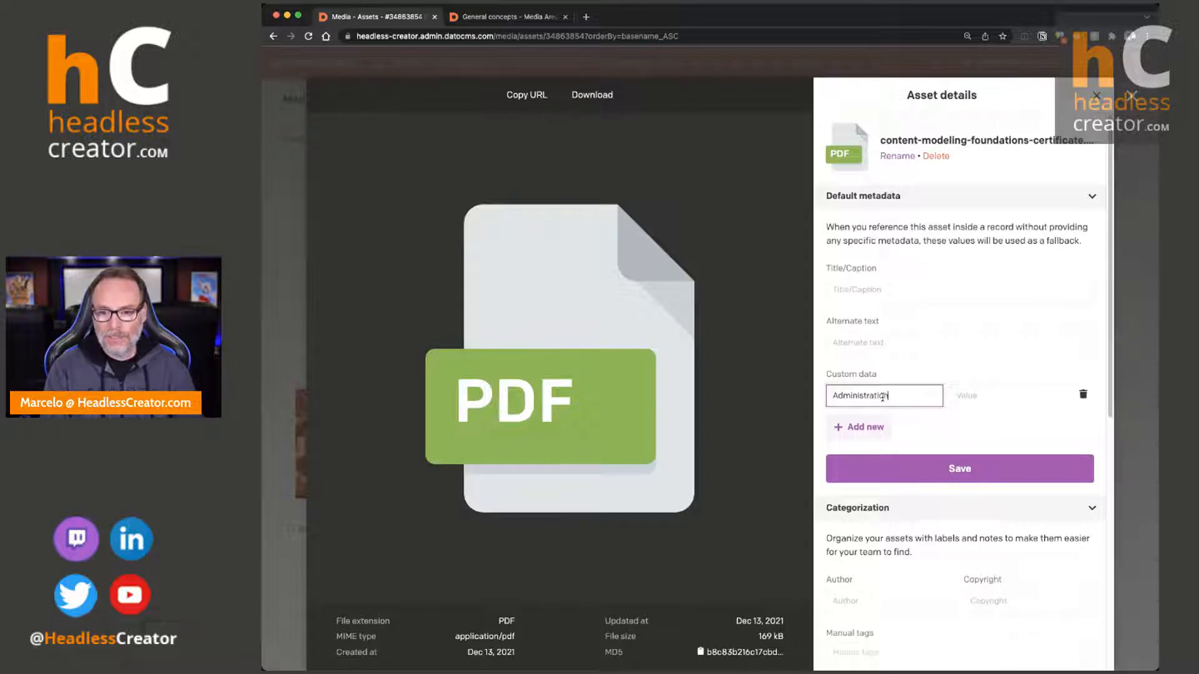
{"action": "key", "text": "Tab"}
{"action": "type", "text": "Yes"}
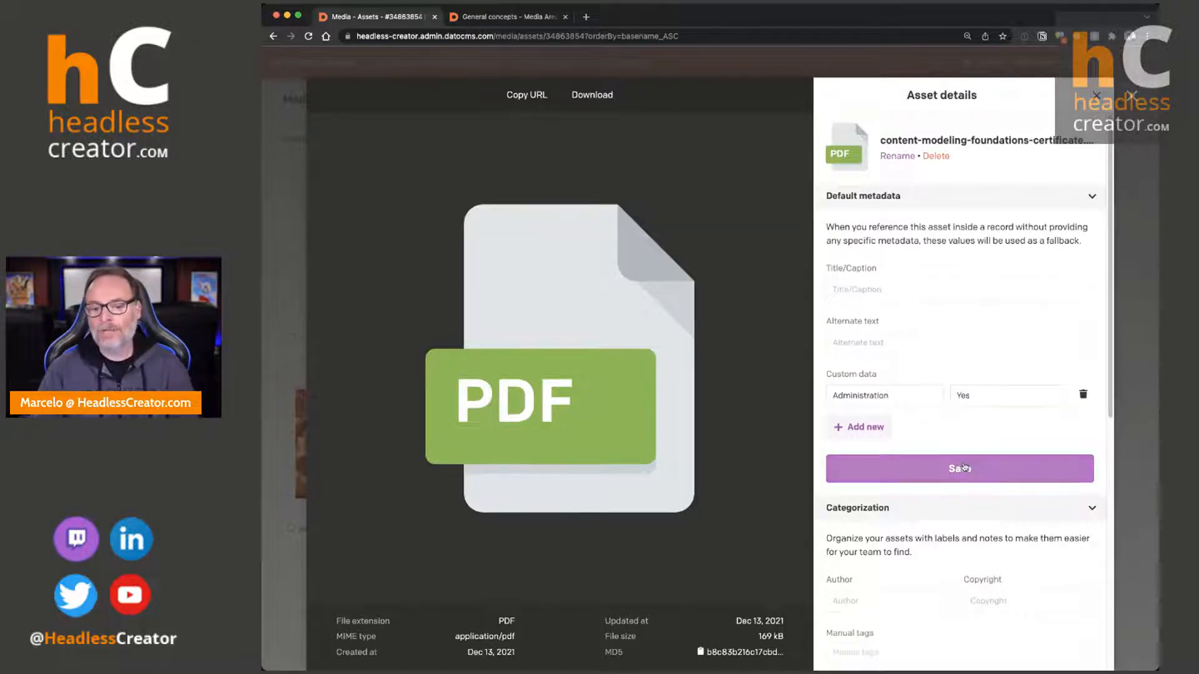
{"action": "left_click", "coordinate": [963, 467]}
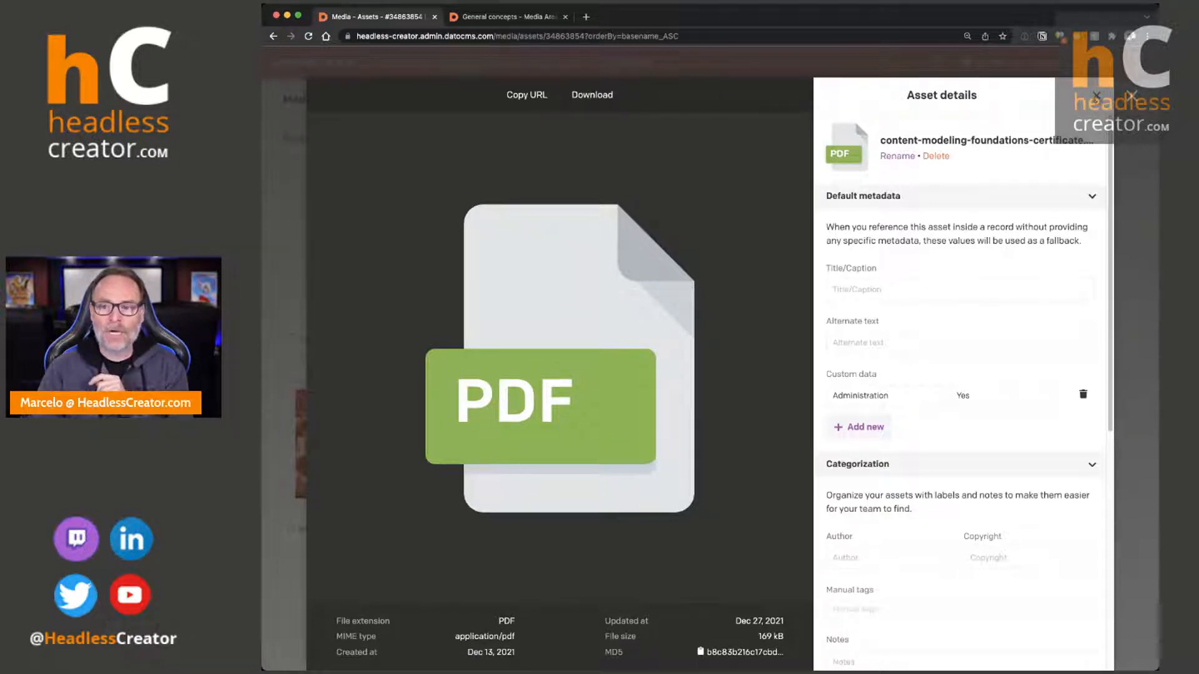
{"action": "left_click", "coordinate": [1097, 96]}
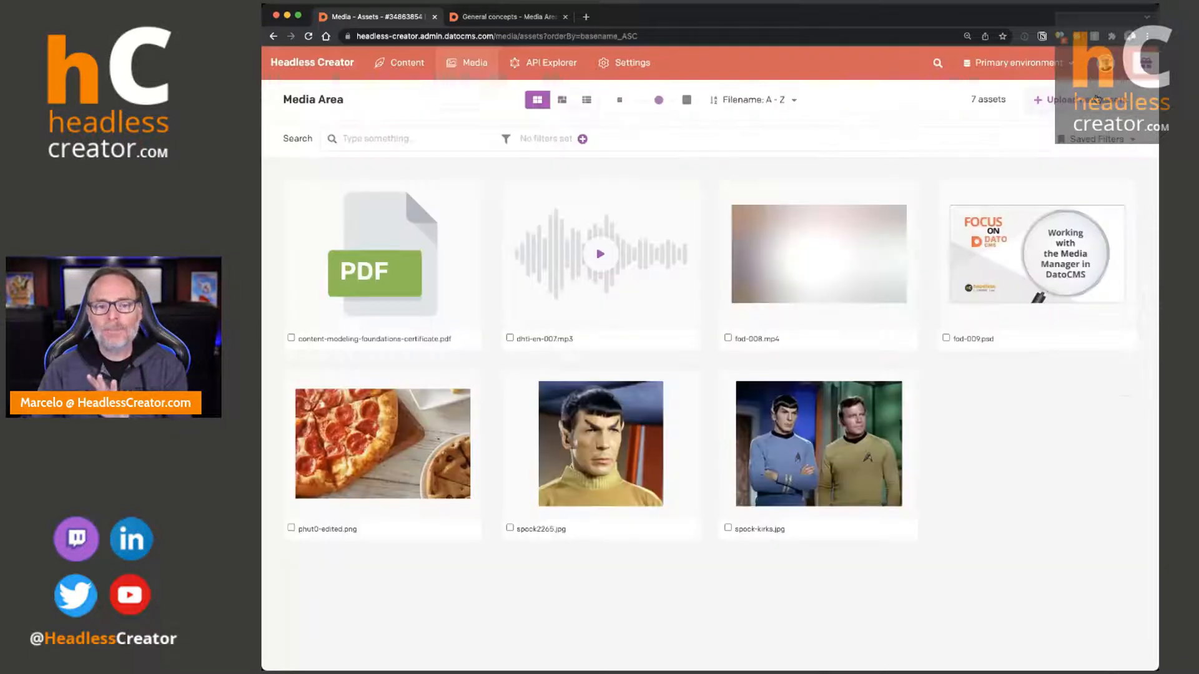
View the details of dhti-en-007.mp3 briefly, and play and pause its audio preview in the asset grid.
{"action": "left_click", "coordinate": [618, 298]}
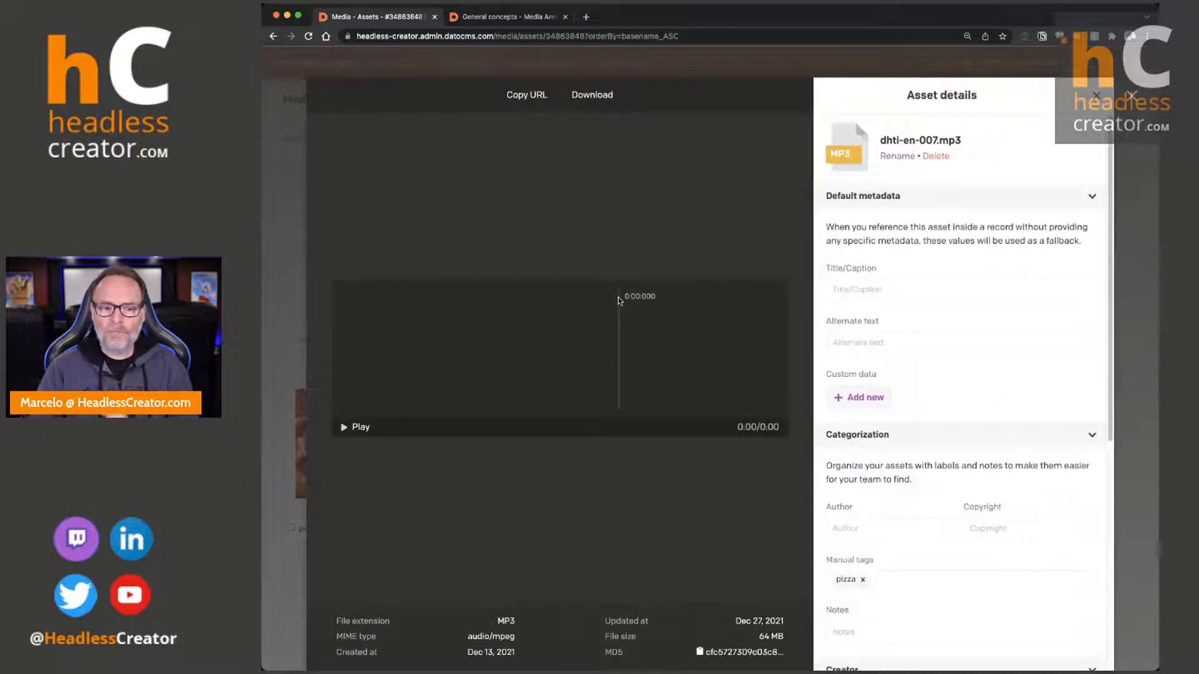
{"action": "left_click", "coordinate": [1097, 96]}
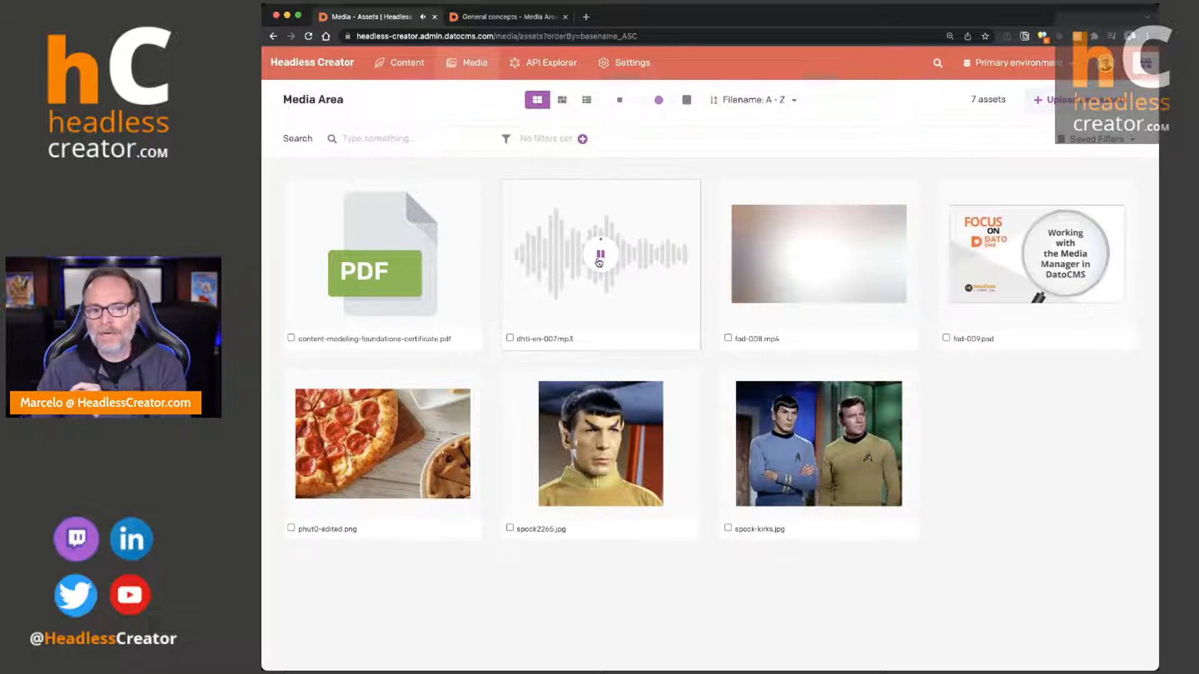
{"action": "left_click", "coordinate": [599, 262]}
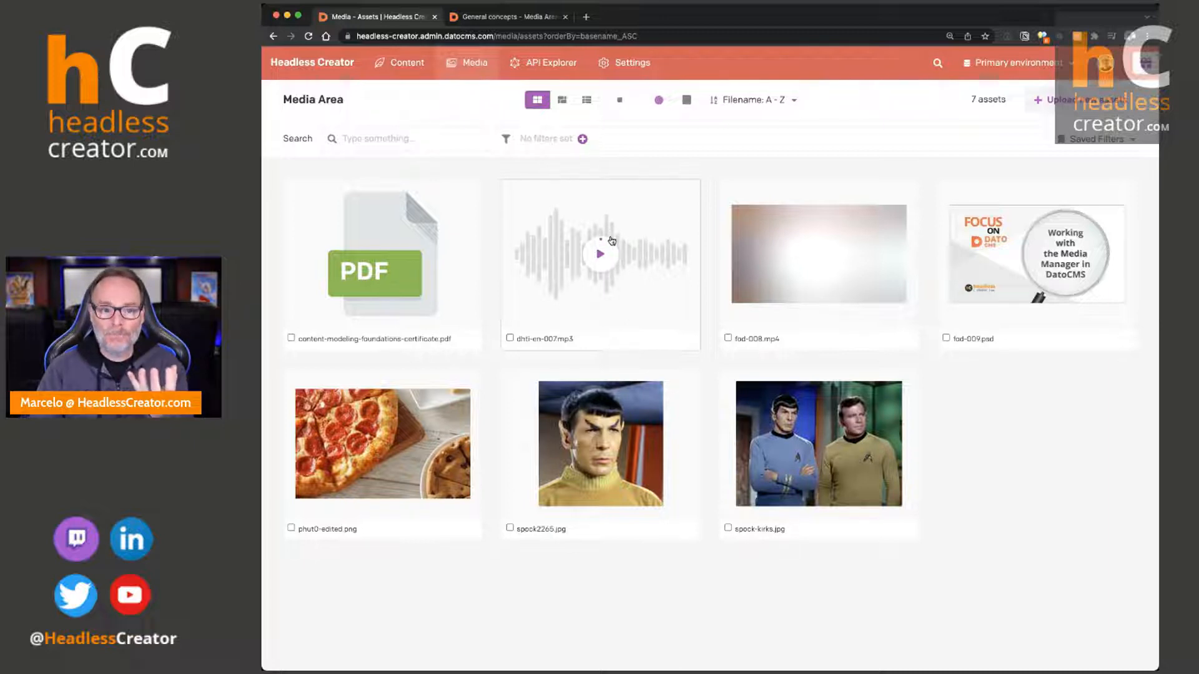
Review all details of dhti-en-007.mp3, and open its file name for editing and confirm the same name.
{"action": "left_click", "coordinate": [623, 303]}
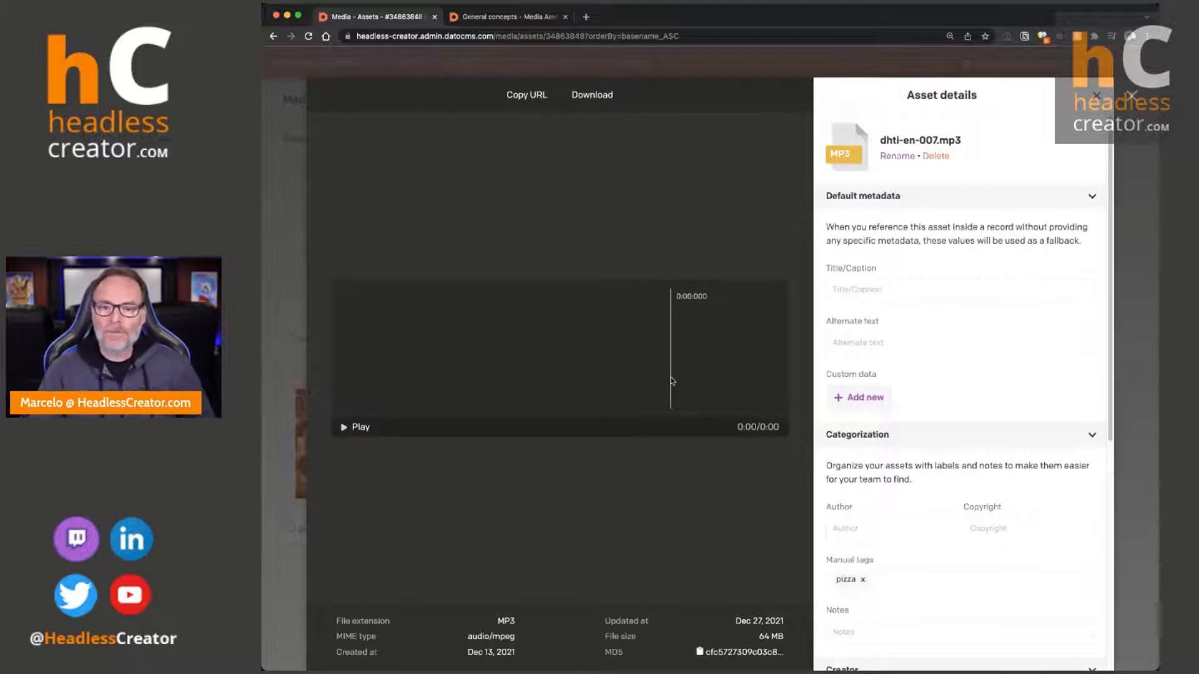
{"action": "scroll", "coordinate": [975, 315], "scroll_direction": "down", "scroll_amount": 5}
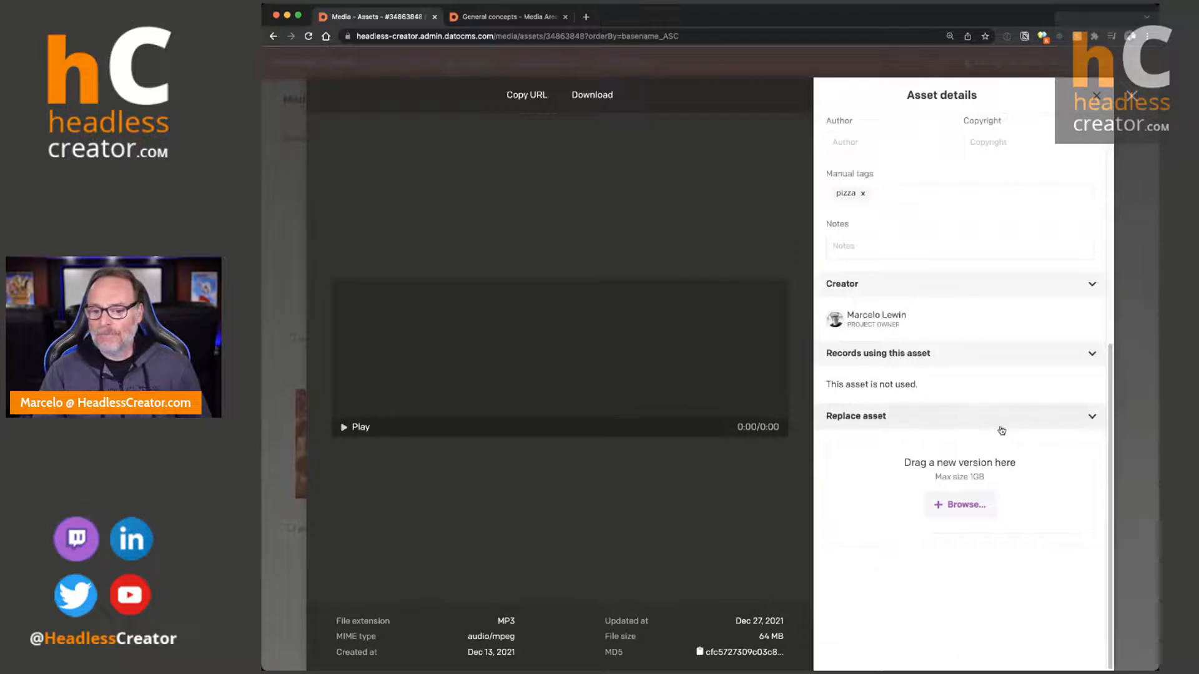
{"action": "scroll", "coordinate": [1001, 422], "scroll_direction": "up", "scroll_amount": 5}
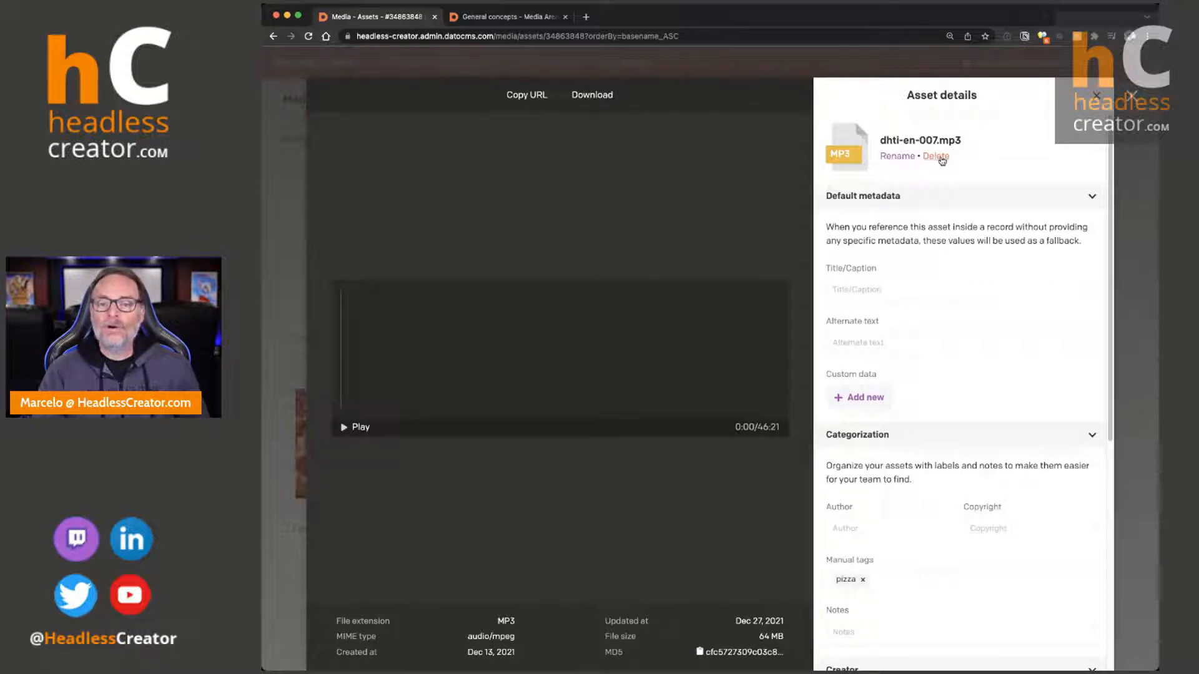
{"action": "left_click", "coordinate": [898, 156]}
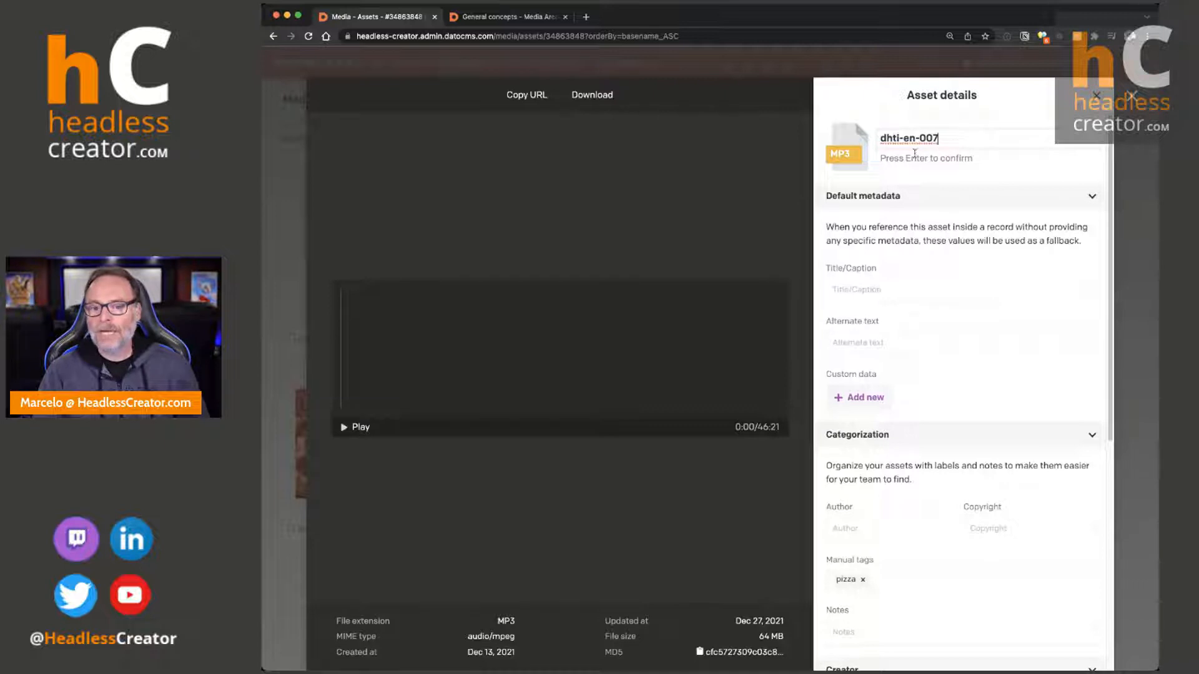
{"action": "key", "text": "Return"}
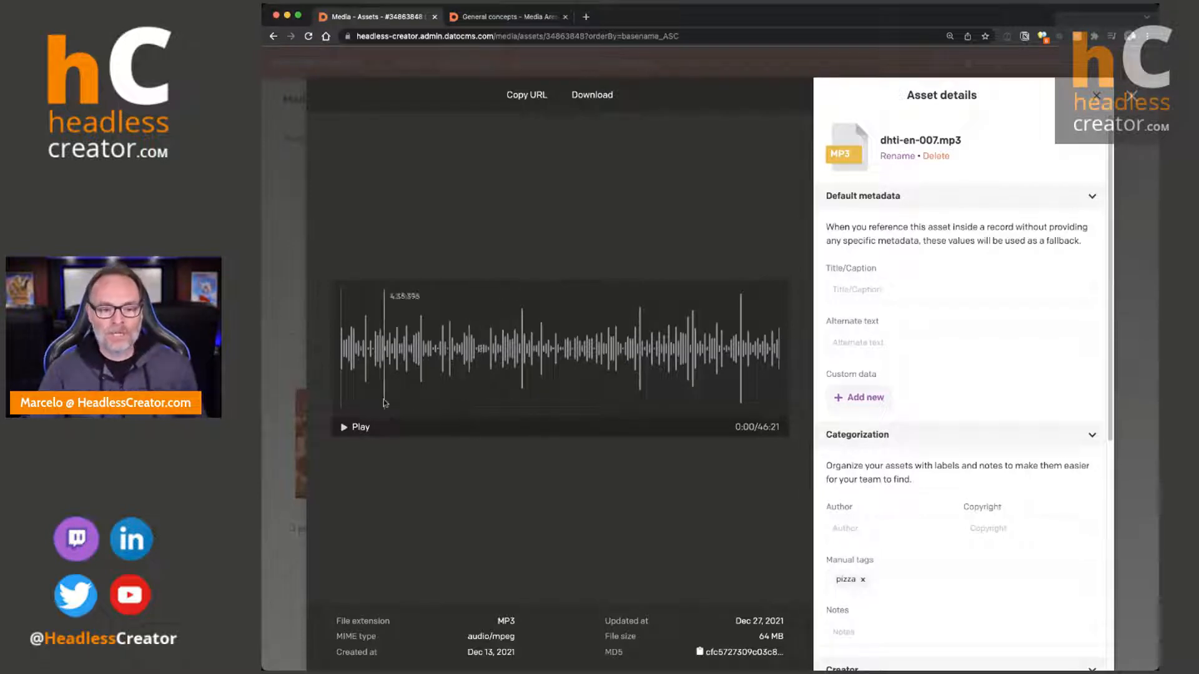
Play the audio of dhti-en-007.mp3, skip ahead to about 6:26, pause it, and close the asset details.
{"action": "left_click", "coordinate": [349, 427]}
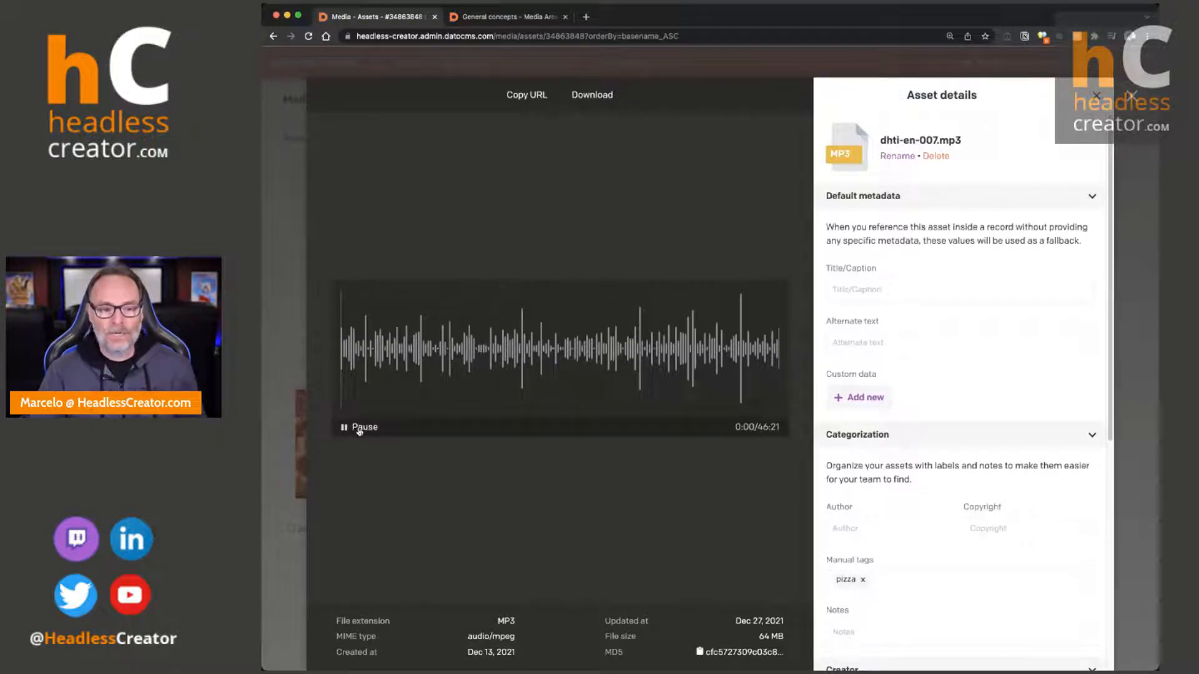
{"action": "left_click", "coordinate": [402, 373]}
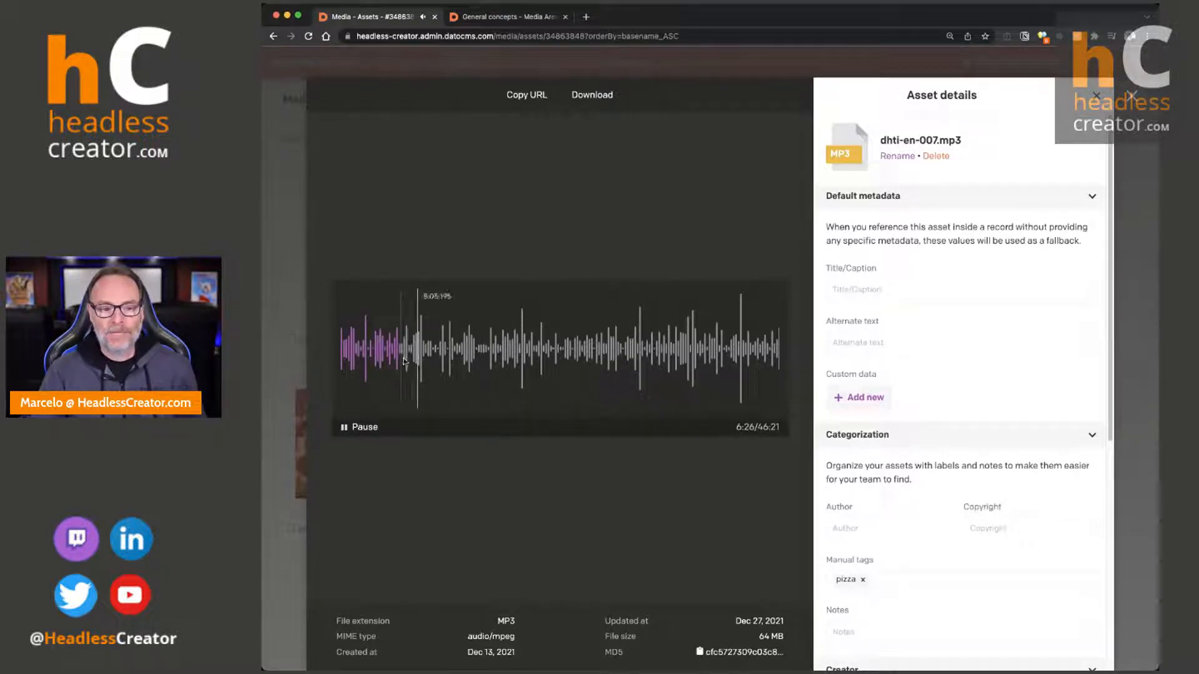
{"action": "left_click", "coordinate": [348, 428]}
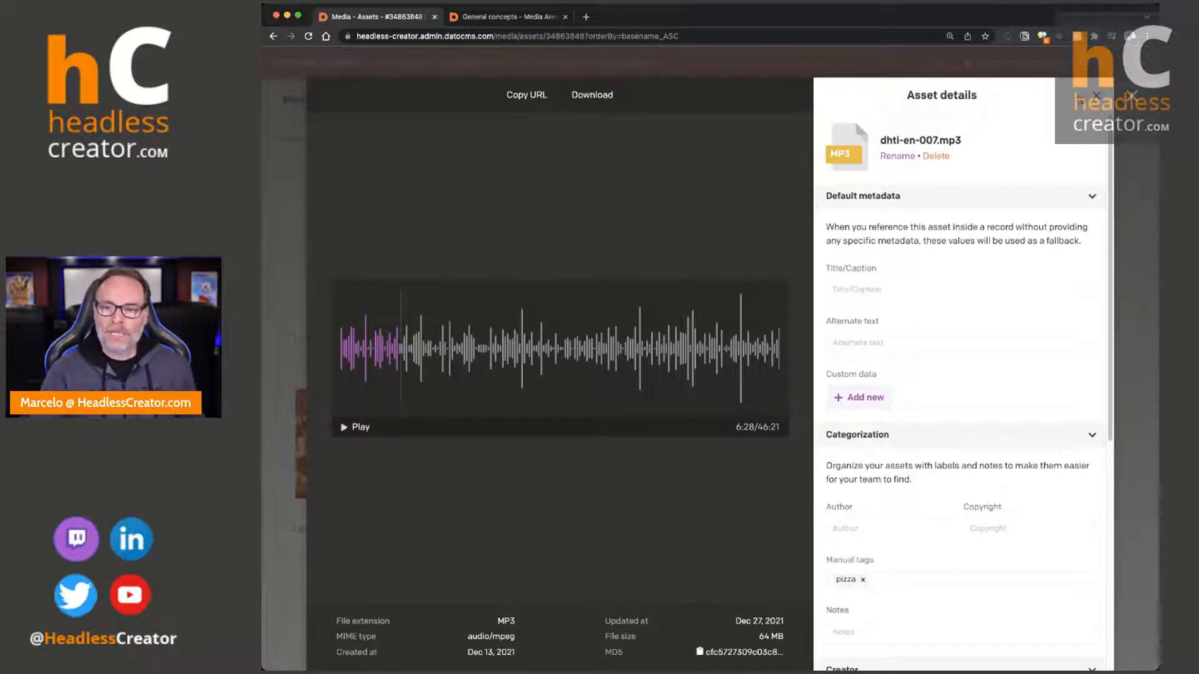
{"action": "left_click", "coordinate": [1098, 96]}
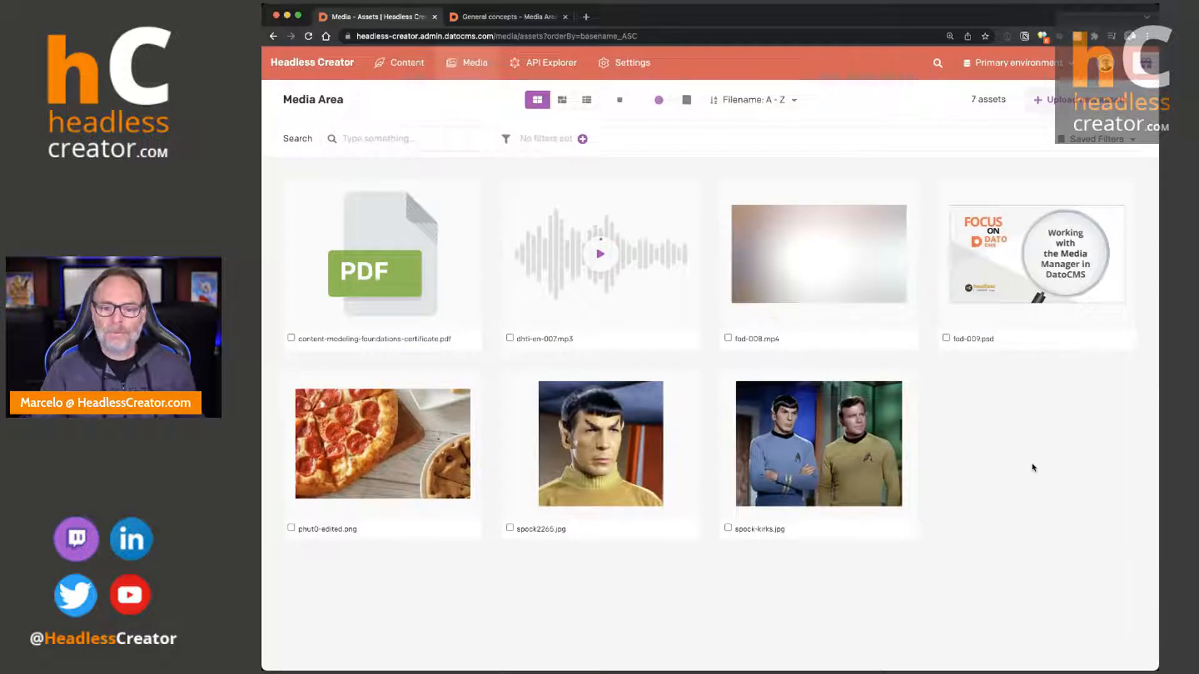
View the details of fod-008.mp4, play its video, skip forward to about 39 minutes remaining, and pause it.
{"action": "left_click", "coordinate": [822, 259]}
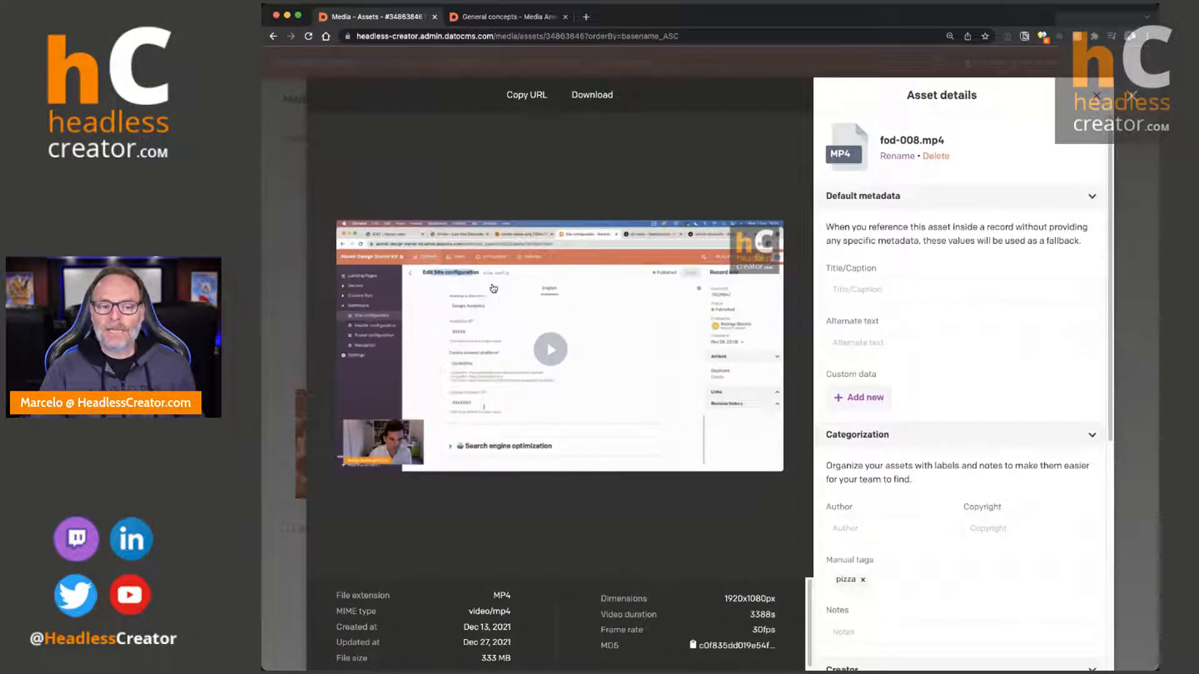
{"action": "left_click", "coordinate": [550, 357]}
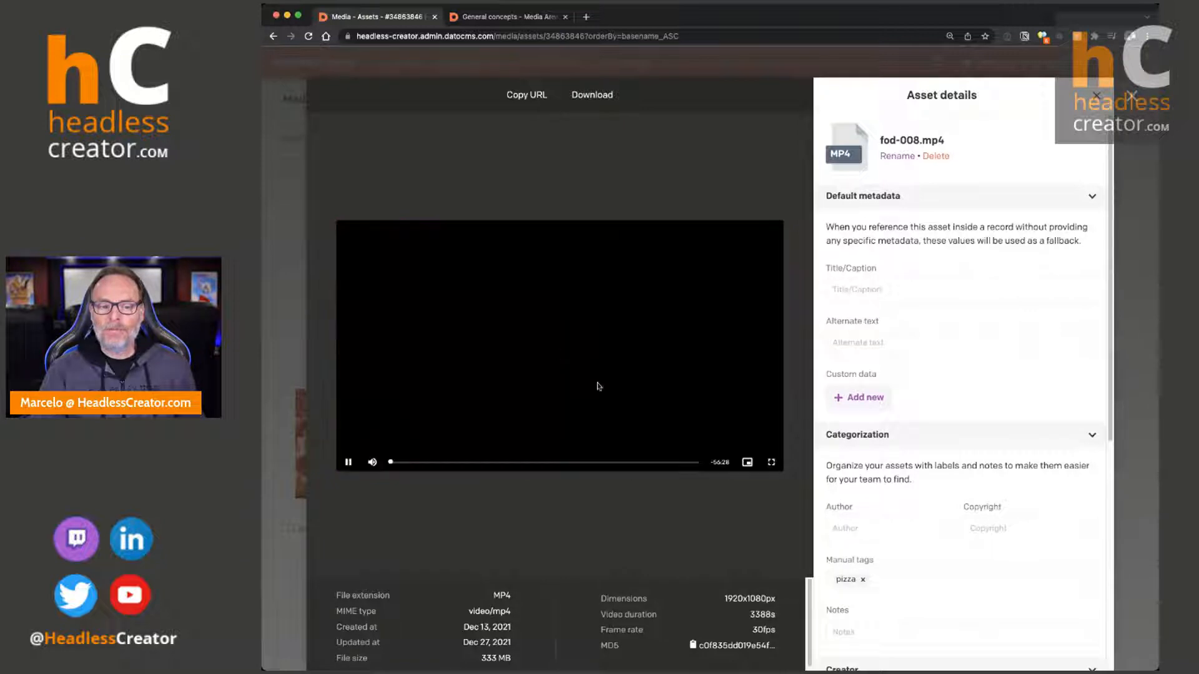
{"action": "left_click", "coordinate": [417, 462]}
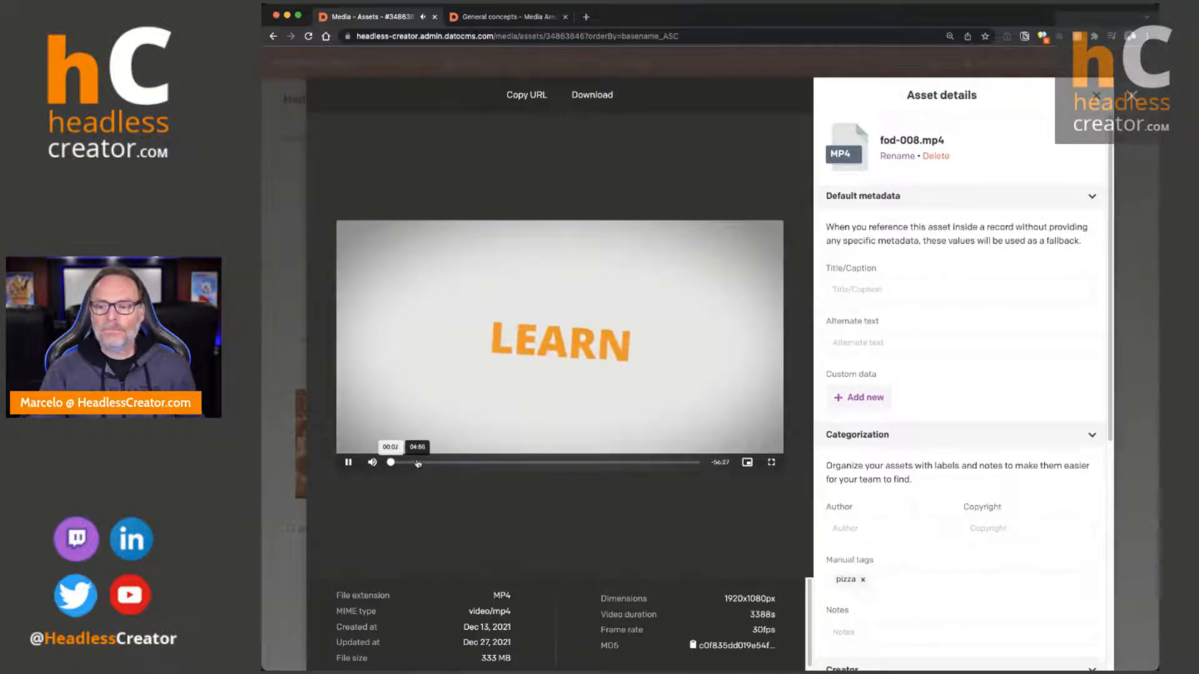
{"action": "left_click", "coordinate": [485, 463]}
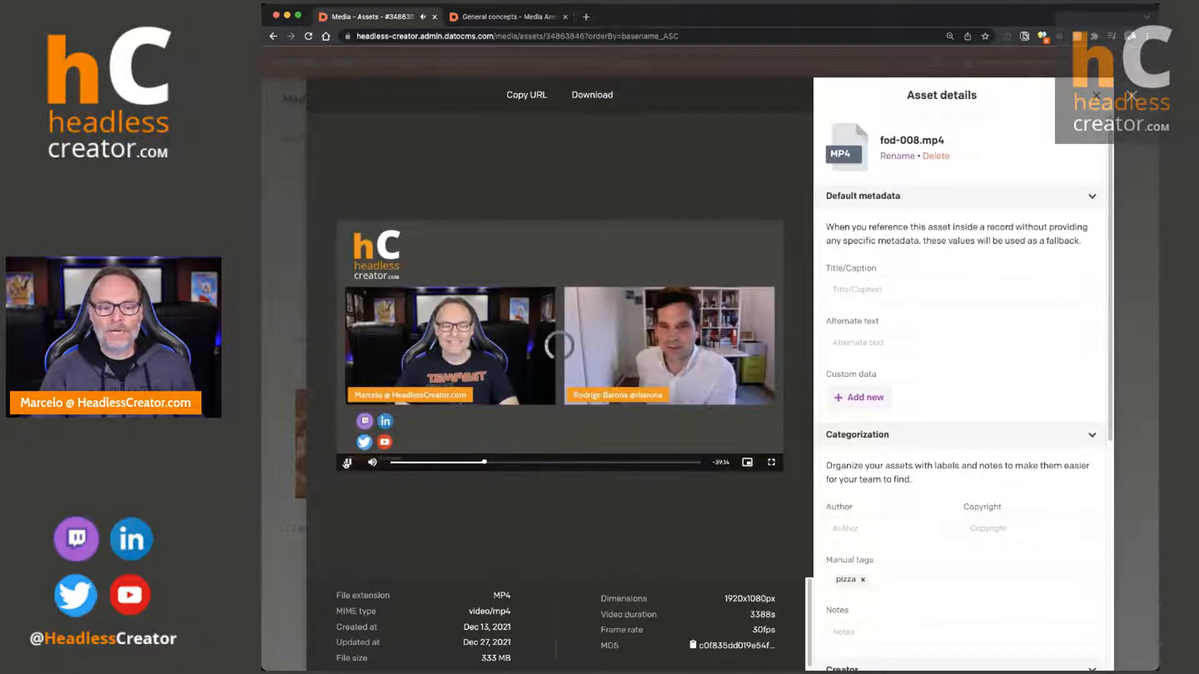
{"action": "left_click", "coordinate": [349, 462]}
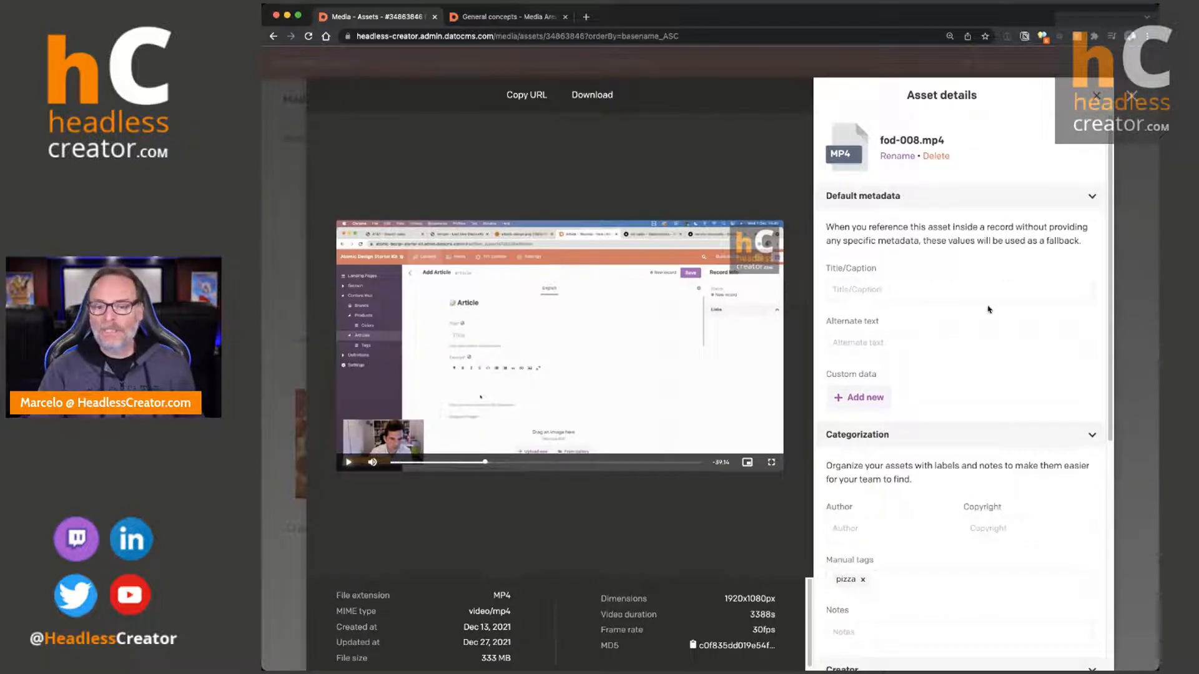
Remove the manual tag "pizza" from fod-008.mp4, dismiss the notification, and check the remaining detail sections.
{"action": "scroll", "coordinate": [989, 310], "scroll_direction": "down", "scroll_amount": 5}
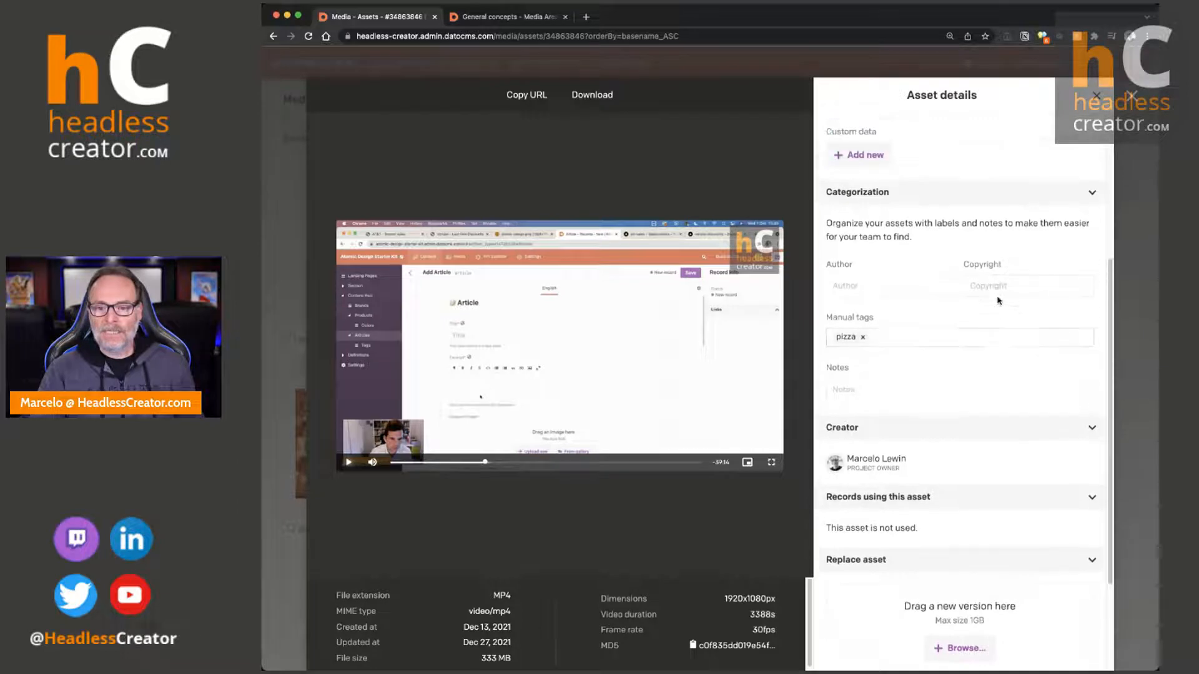
{"action": "scroll", "coordinate": [996, 294], "scroll_direction": "up", "scroll_amount": 3}
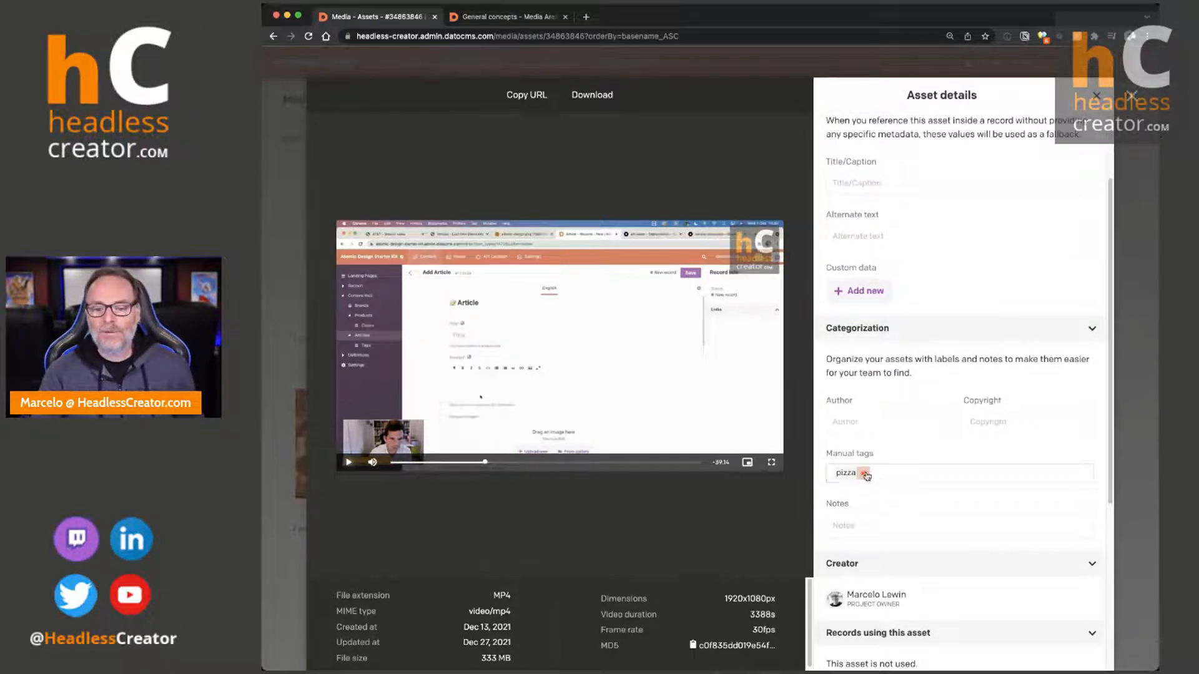
{"action": "left_click", "coordinate": [863, 473]}
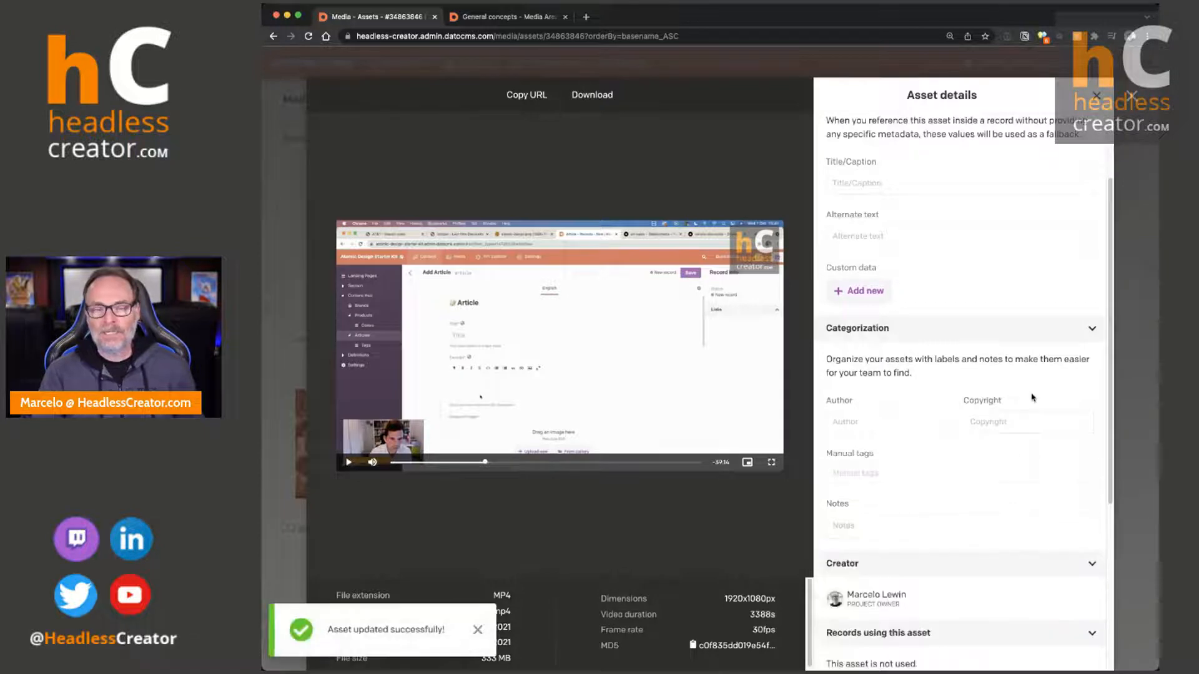
{"action": "scroll", "coordinate": [1032, 398], "scroll_direction": "down", "scroll_amount": 5}
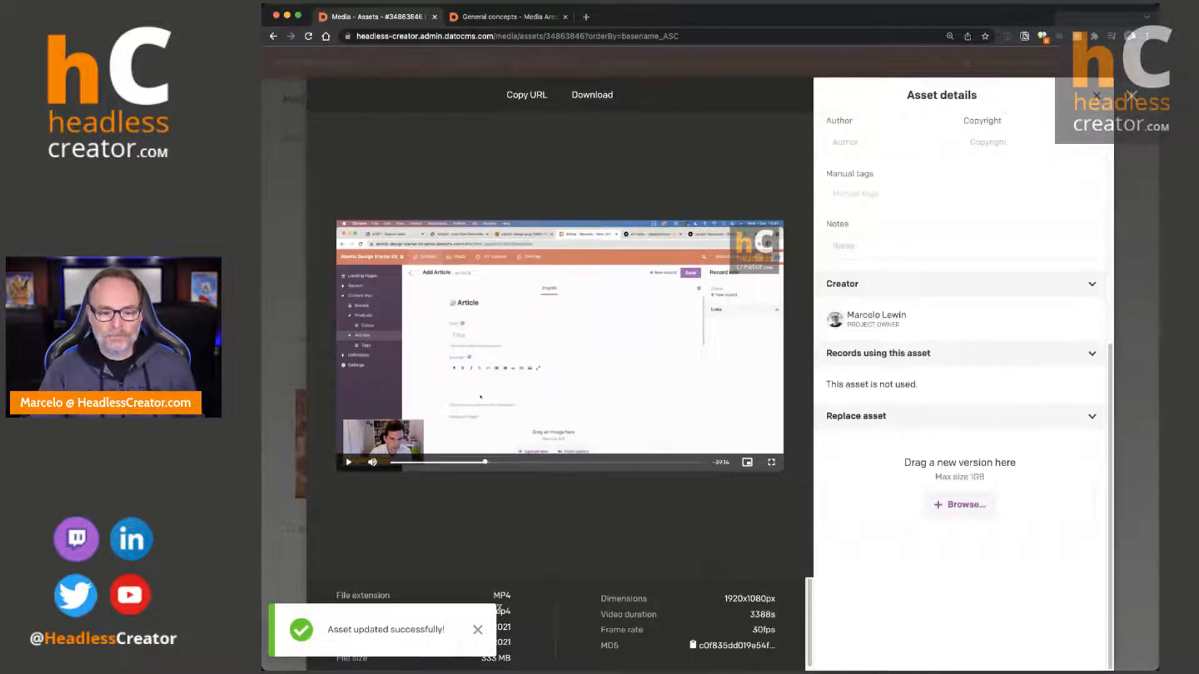
{"action": "left_click", "coordinate": [478, 631]}
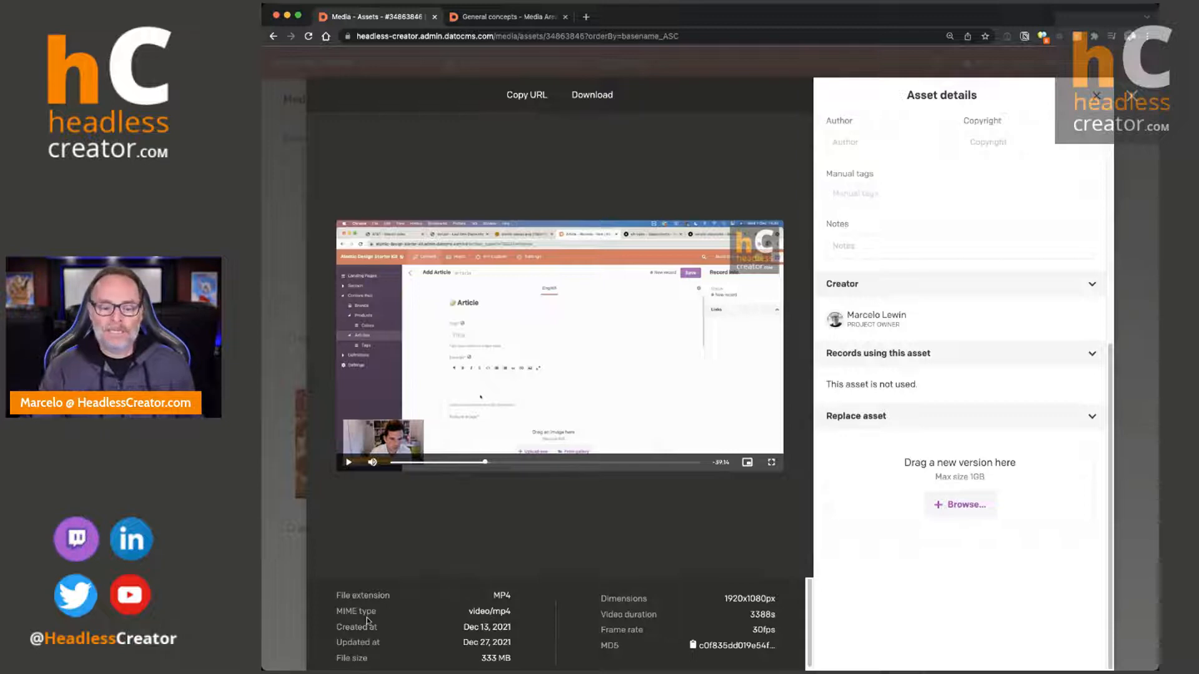
Review the technical information of fod-008.mp4, highlighting its dimensions and frame rate, and close the asset details.
{"action": "left_click_drag", "start_coordinate": [335, 593], "coordinate": [779, 648]}
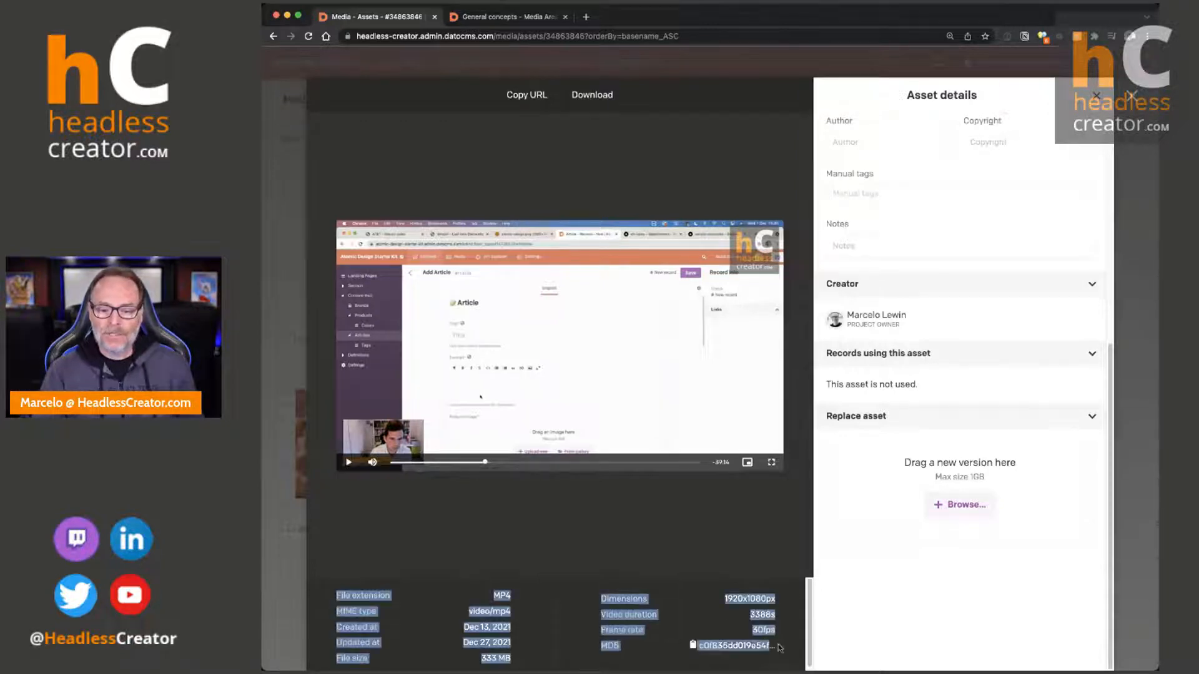
{"action": "left_click", "coordinate": [669, 528]}
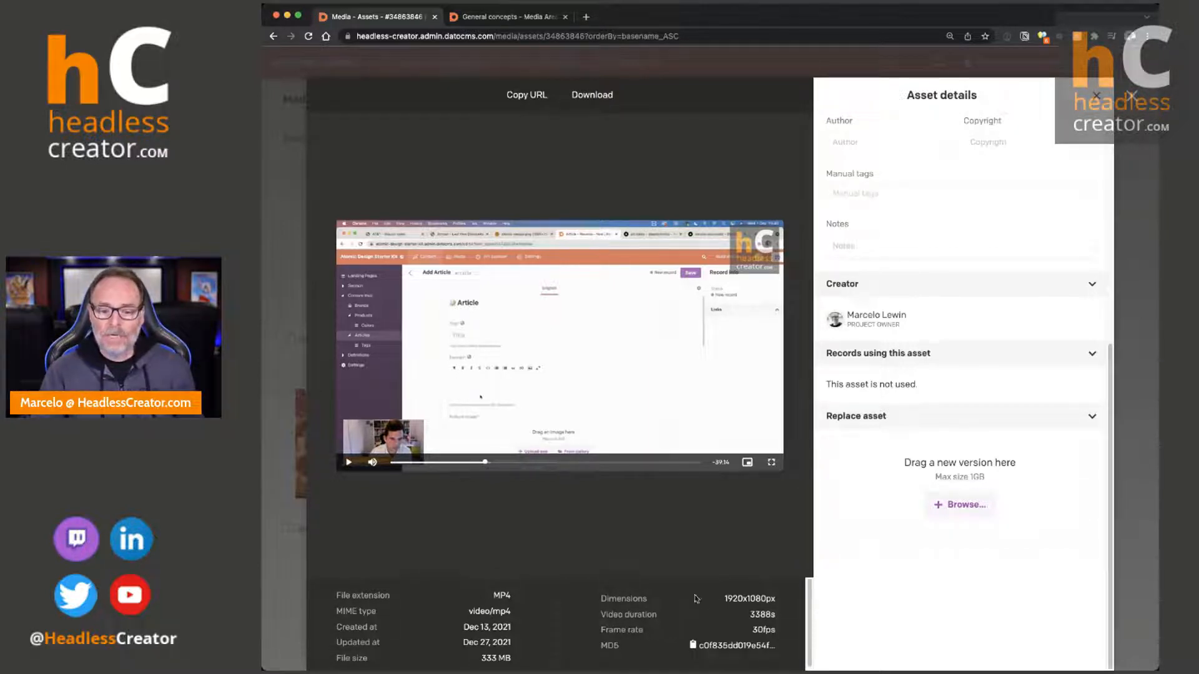
{"action": "left_click_drag", "start_coordinate": [723, 599], "coordinate": [783, 601]}
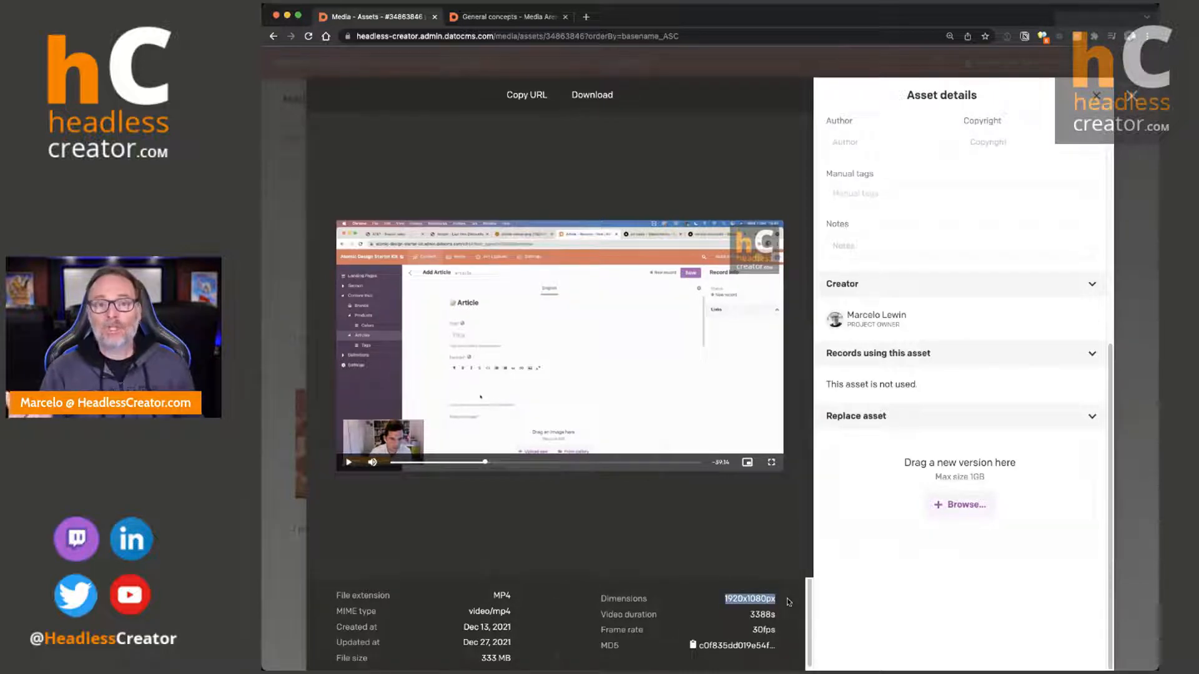
{"action": "left_click", "coordinate": [751, 613]}
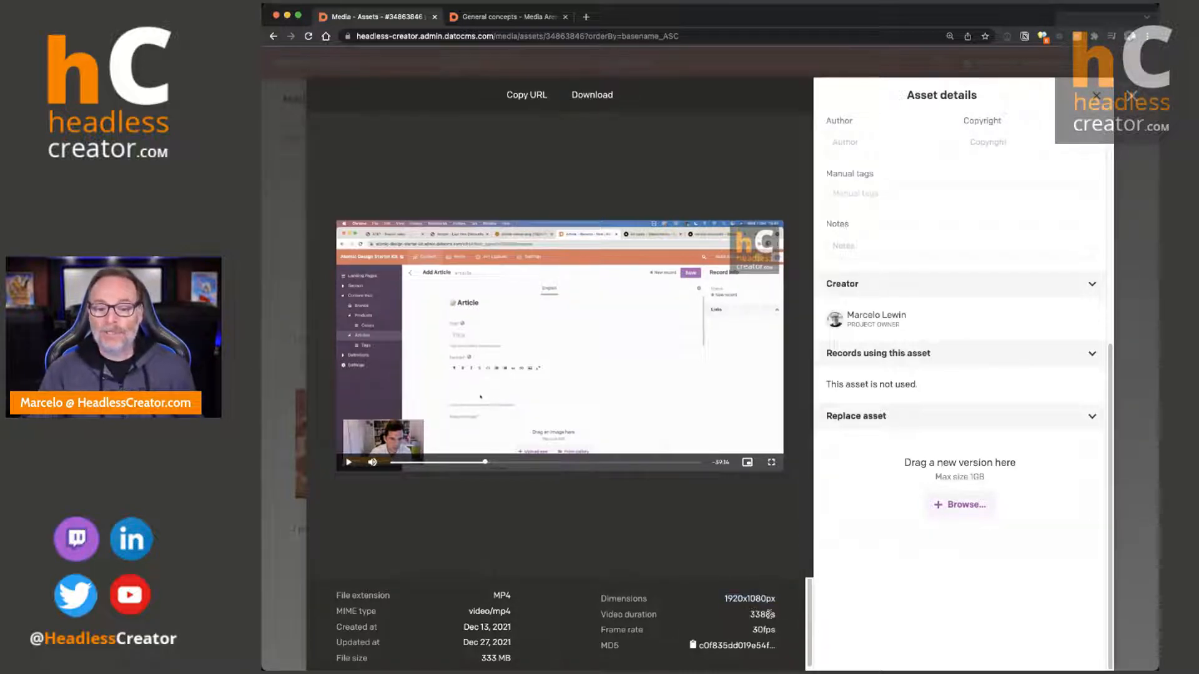
{"action": "left_click_drag", "start_coordinate": [754, 628], "coordinate": [784, 634]}
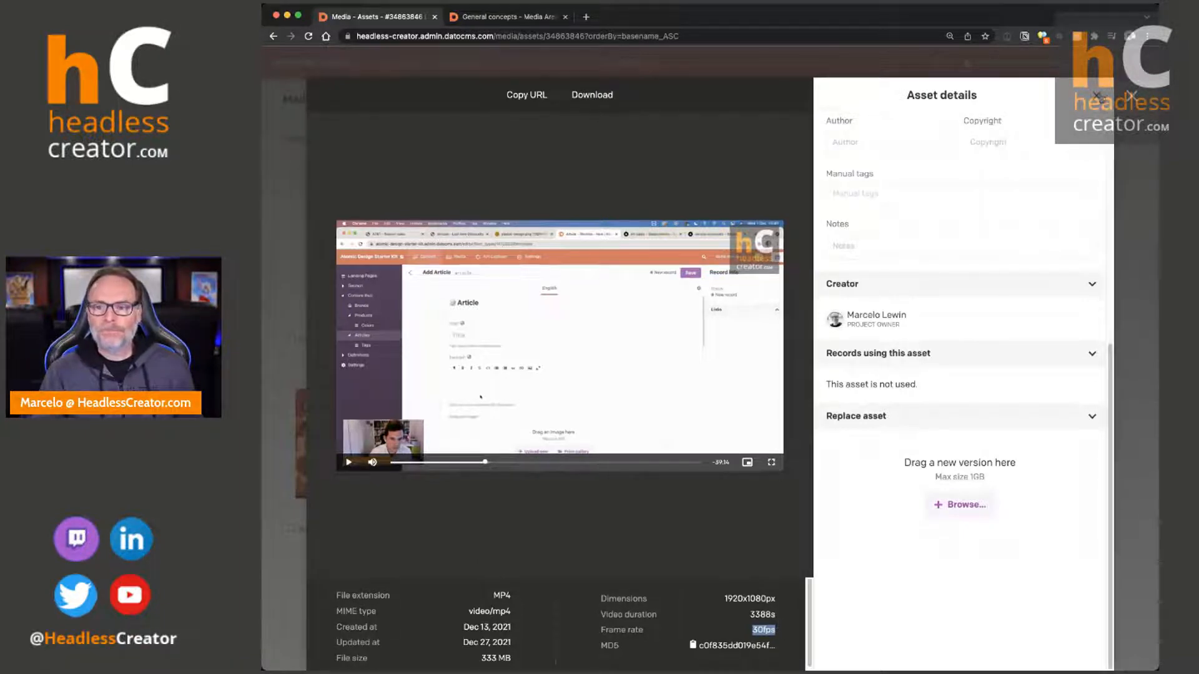
{"action": "left_click", "coordinate": [1097, 95]}
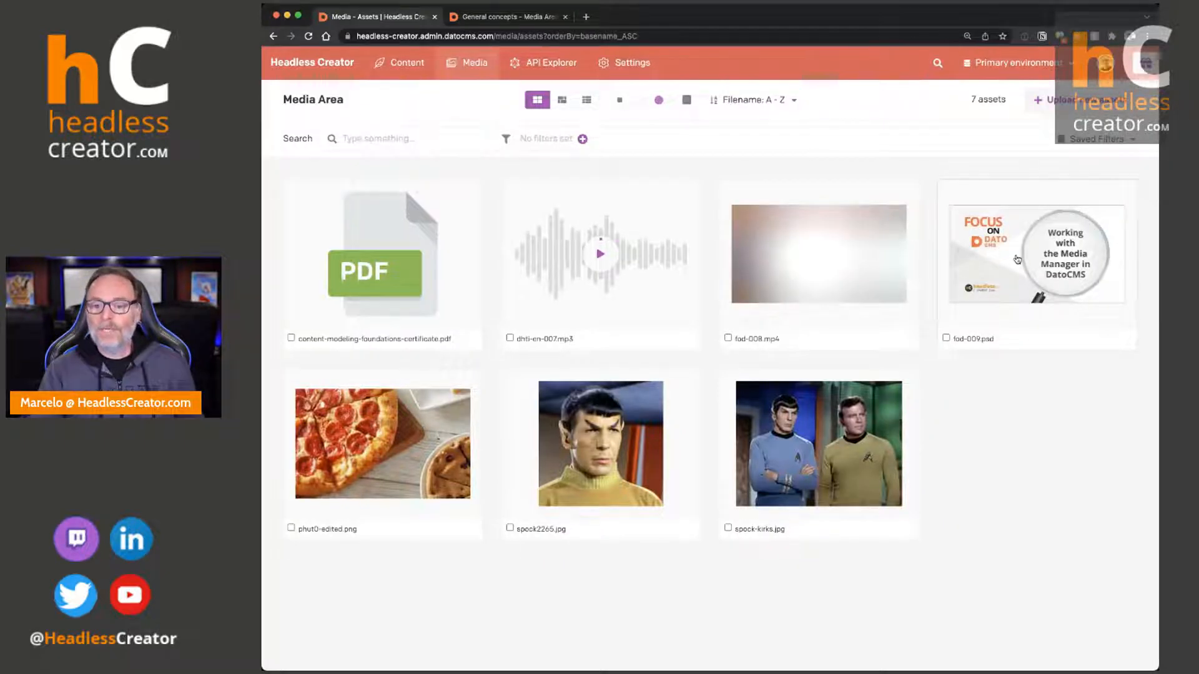
In the details of fod-009.psd, try different focal points and place it on the headless creator logo in the image's lower-left area.
{"action": "left_click", "coordinate": [1051, 230]}
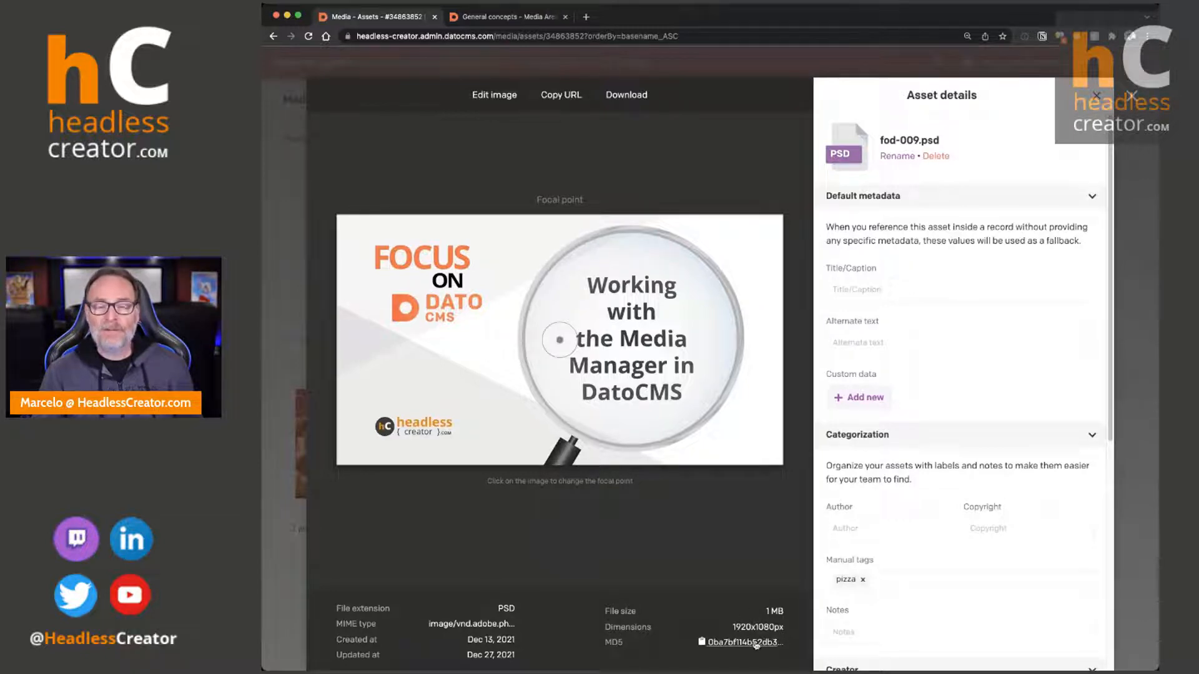
{"action": "mouse_move", "coordinate": [562, 337]}
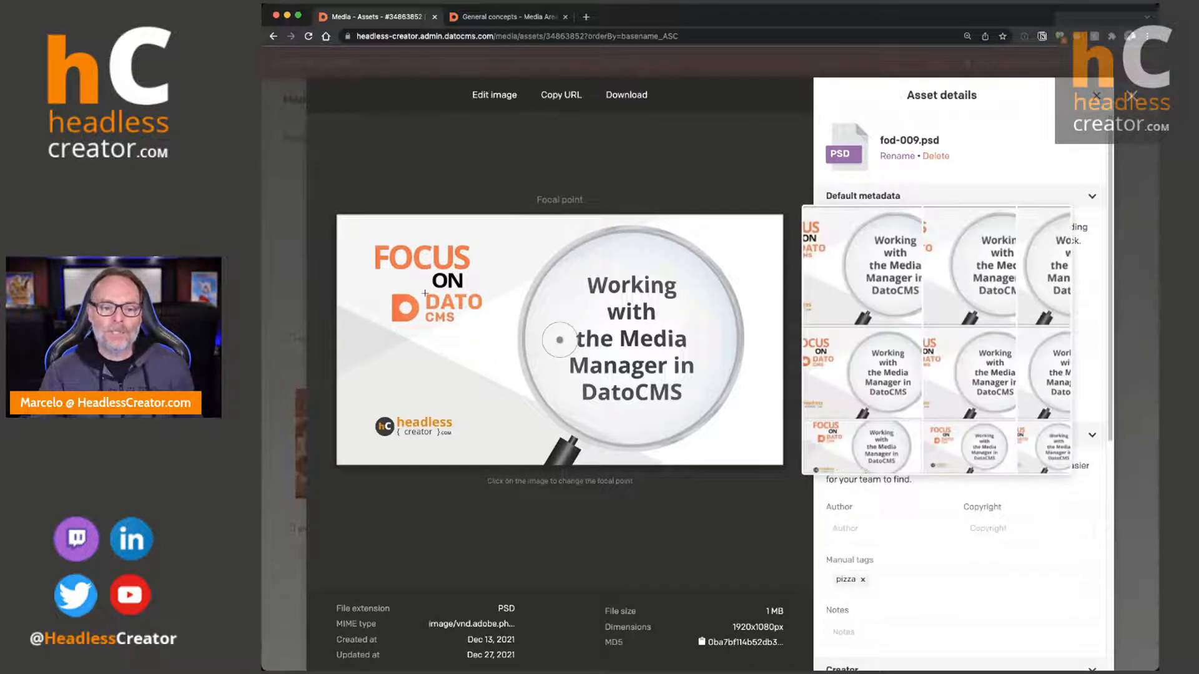
{"action": "left_click", "coordinate": [406, 423]}
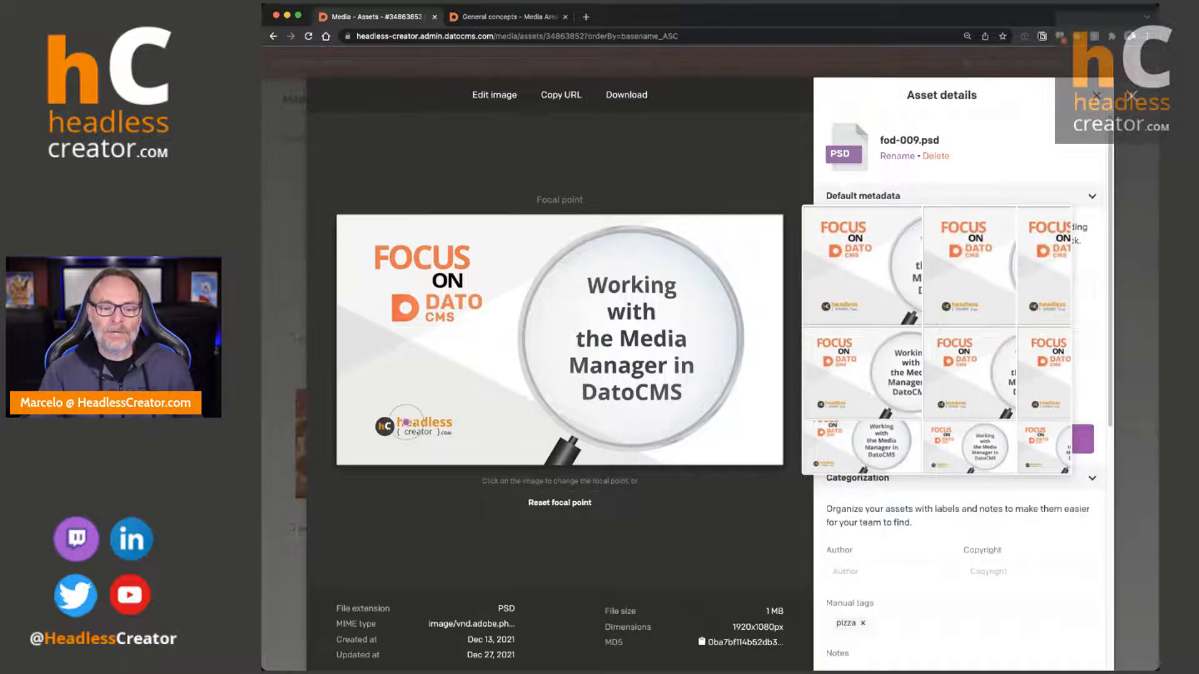
{"action": "left_click", "coordinate": [410, 423]}
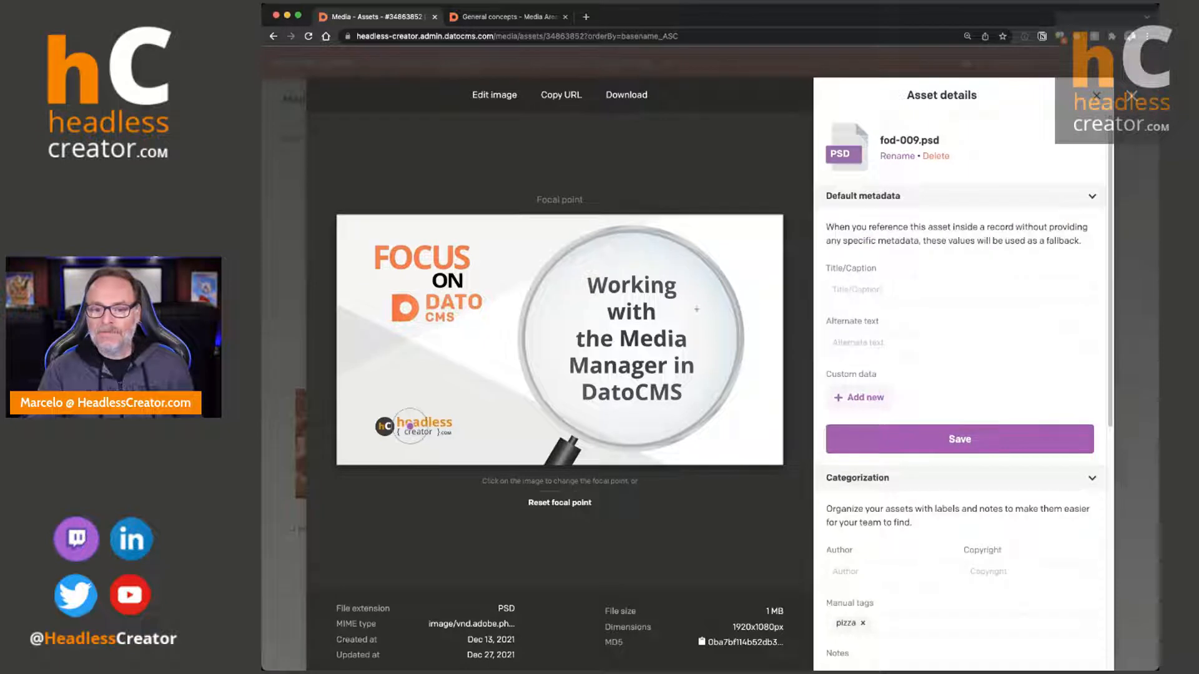
{"action": "mouse_move", "coordinate": [410, 428]}
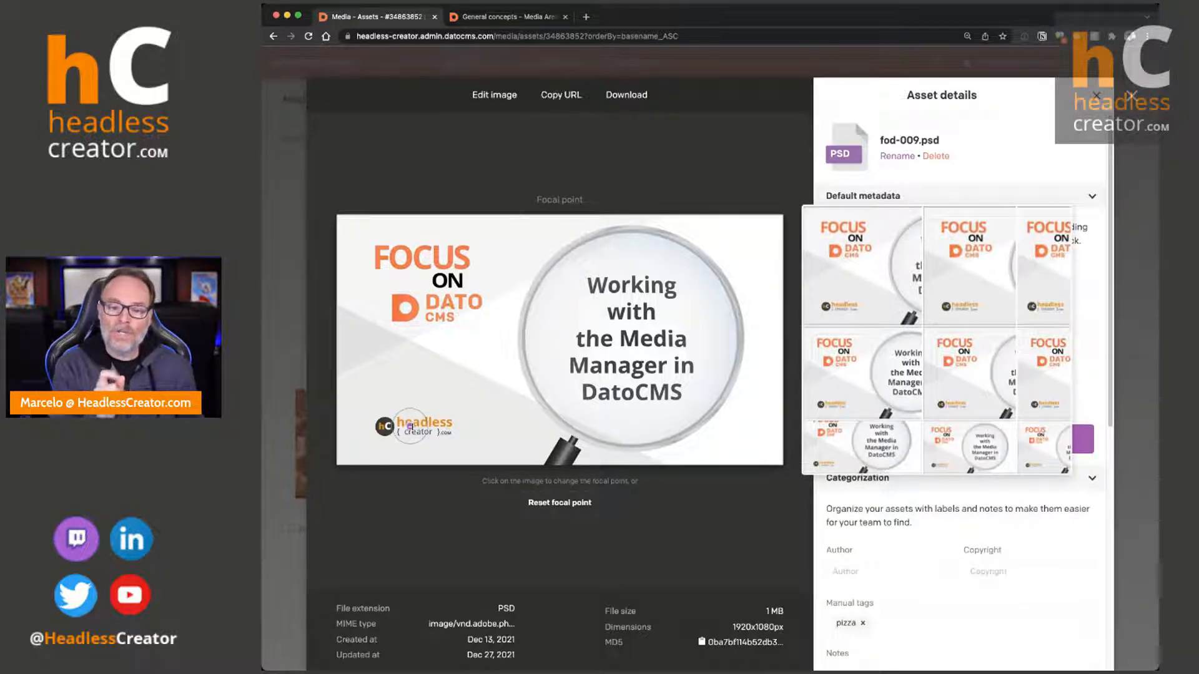
{"action": "left_click", "coordinate": [742, 250]}
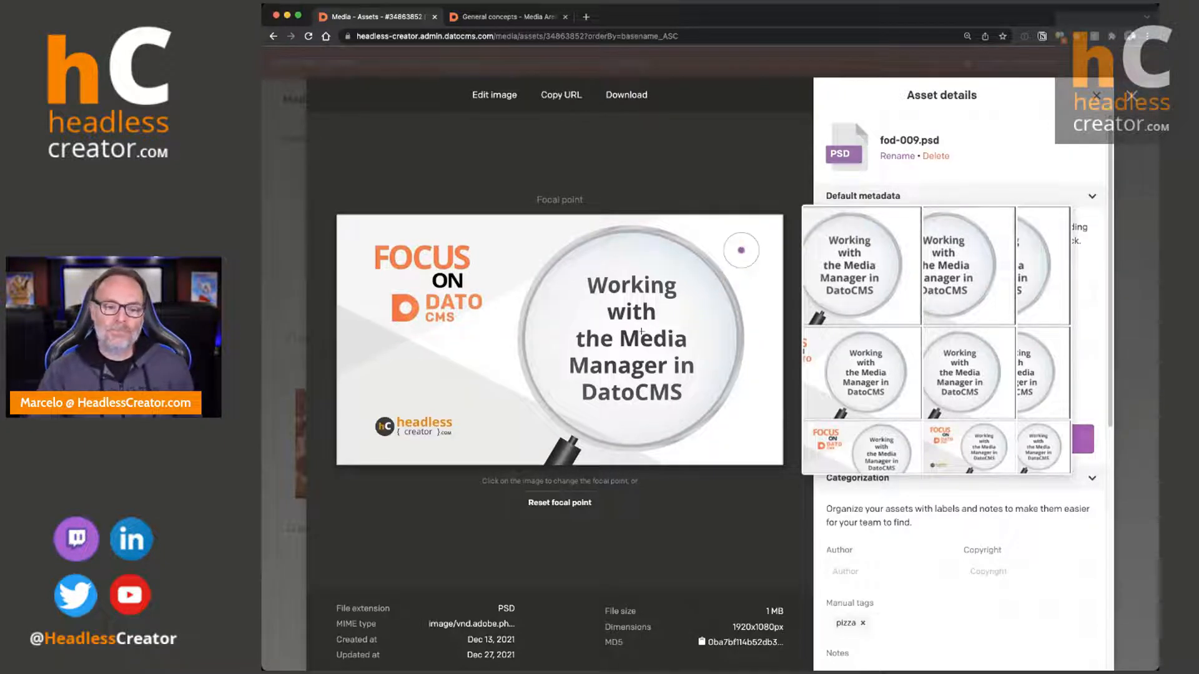
{"action": "left_click", "coordinate": [415, 430]}
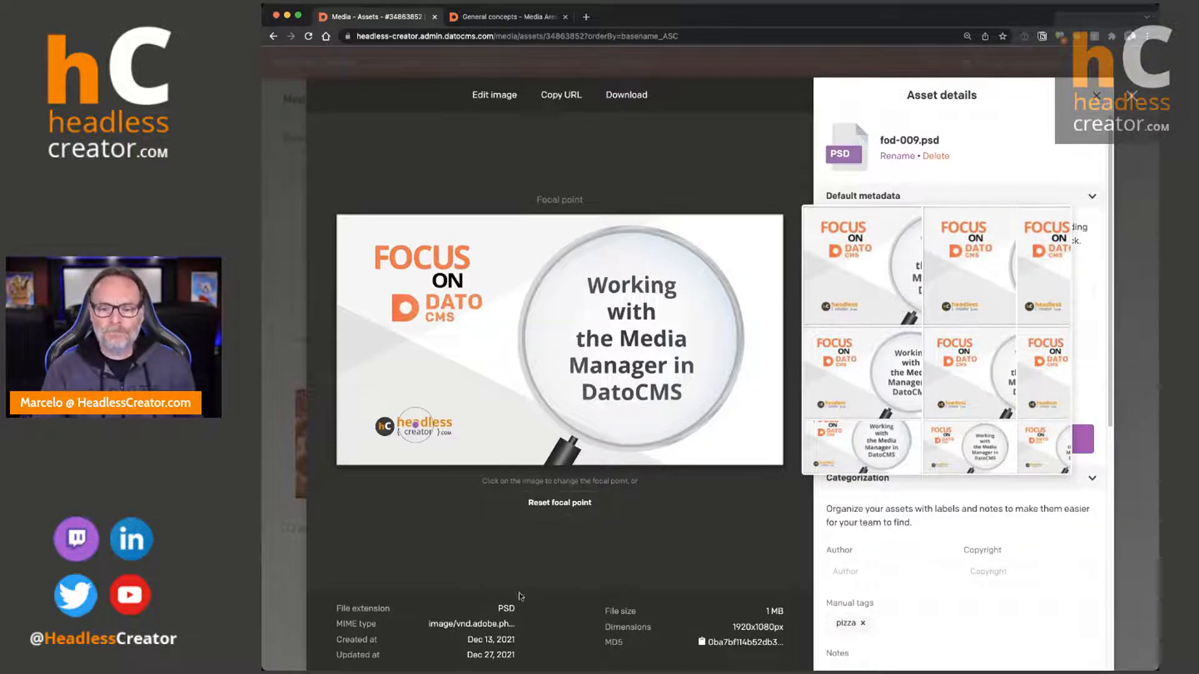
{"action": "scroll", "coordinate": [941, 301], "scroll_direction": "down", "scroll_amount": 6}
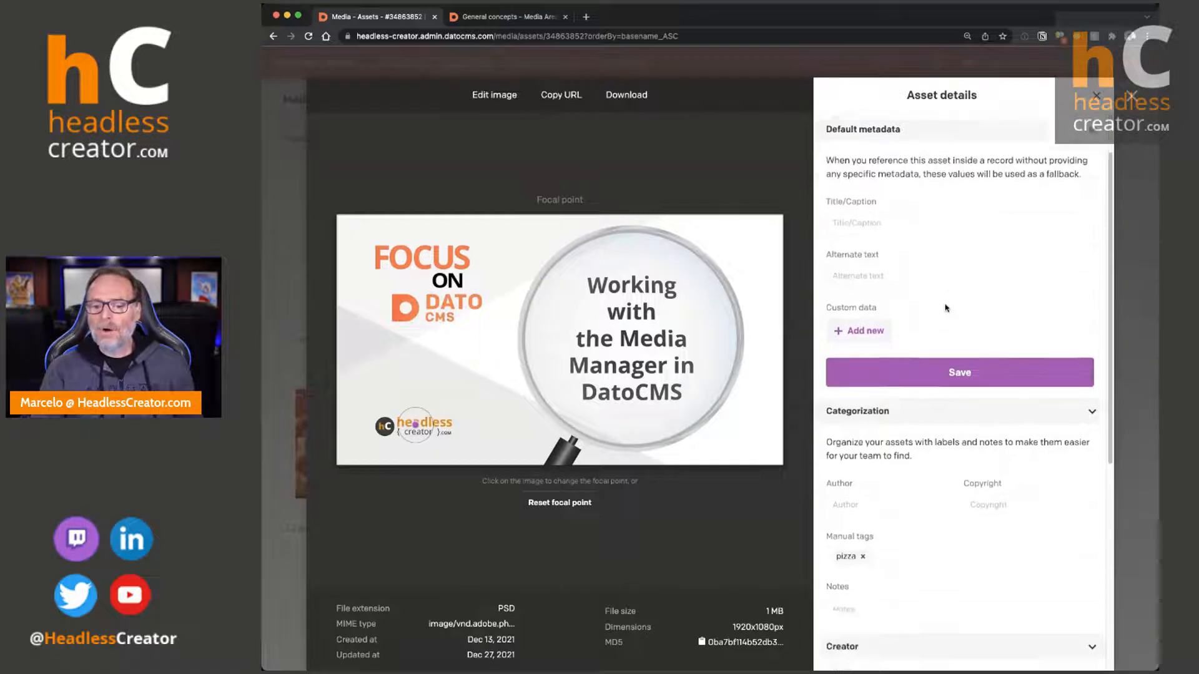
{"action": "scroll", "coordinate": [956, 309], "scroll_direction": "up", "scroll_amount": 5}
{"action": "scroll", "coordinate": [960, 310], "scroll_direction": "up", "scroll_amount": 2}
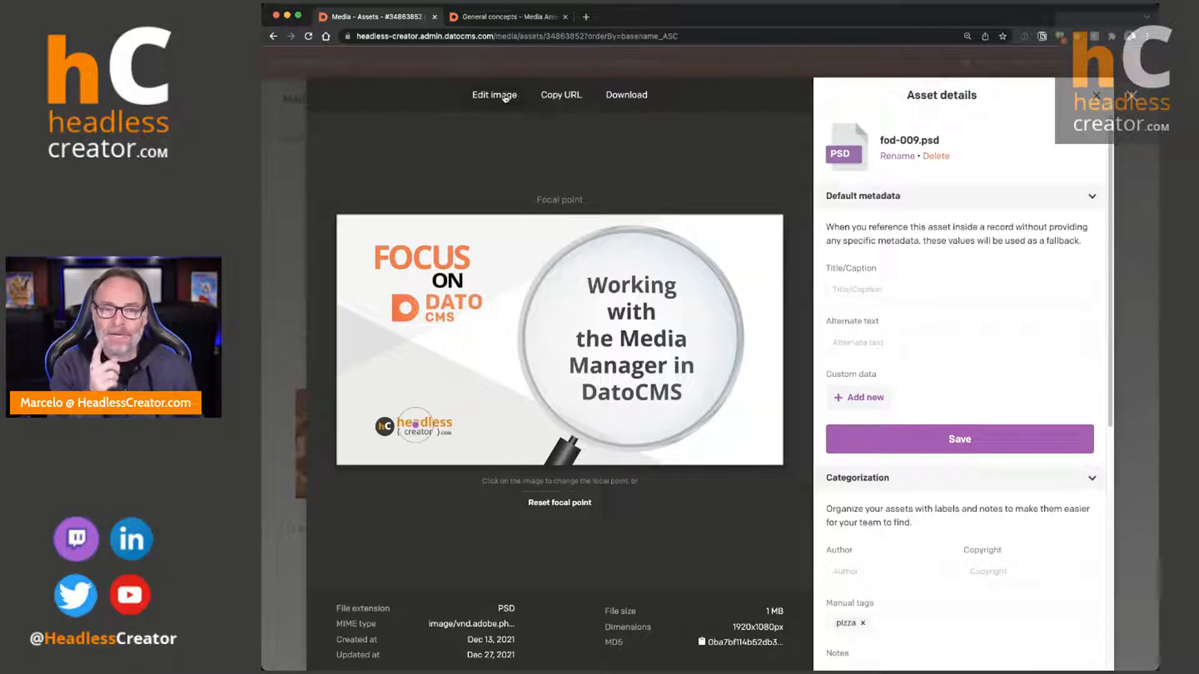
Copy the URL of fod-009.psd and load it in a new browser tab.
{"action": "left_click", "coordinate": [558, 97]}
{"action": "left_click", "coordinate": [586, 17]}
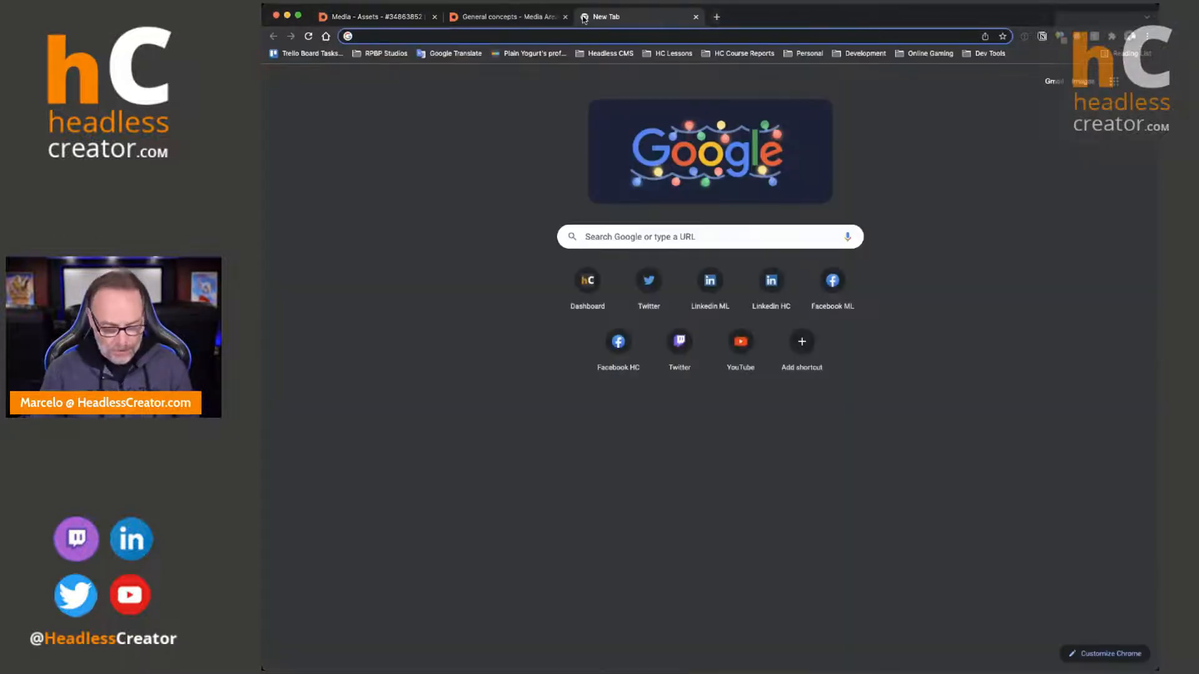
{"action": "key", "text": "super+v"}
{"action": "key", "text": "Return"}
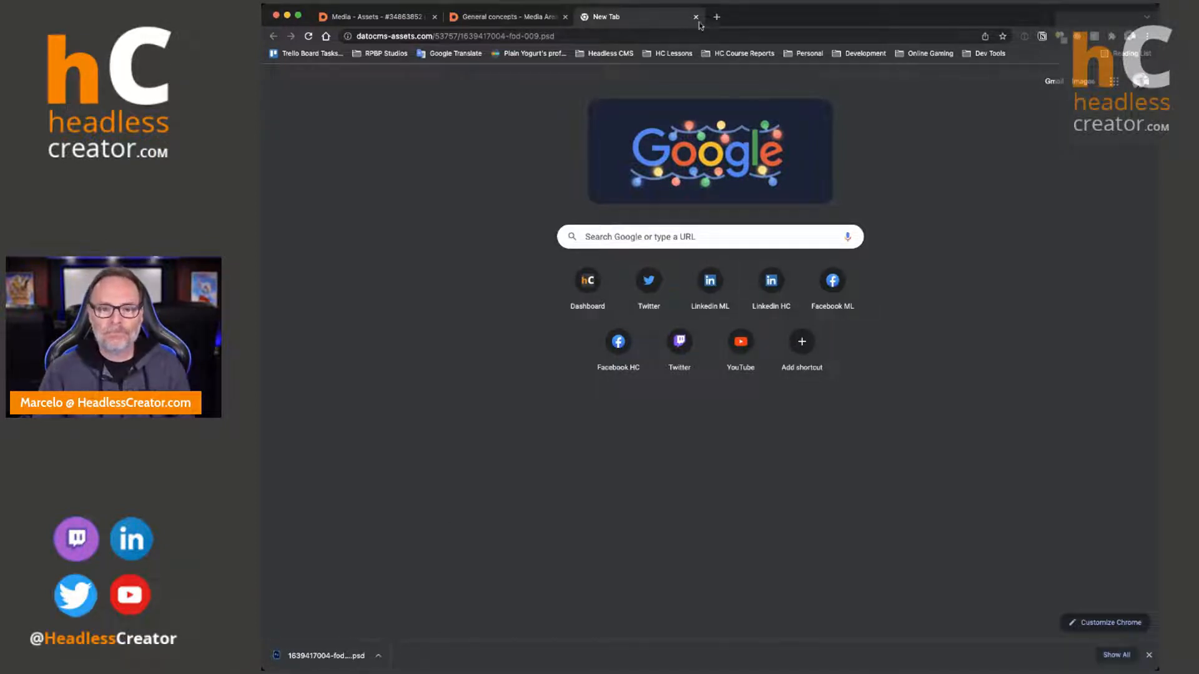
{"action": "left_click", "coordinate": [1121, 655]}
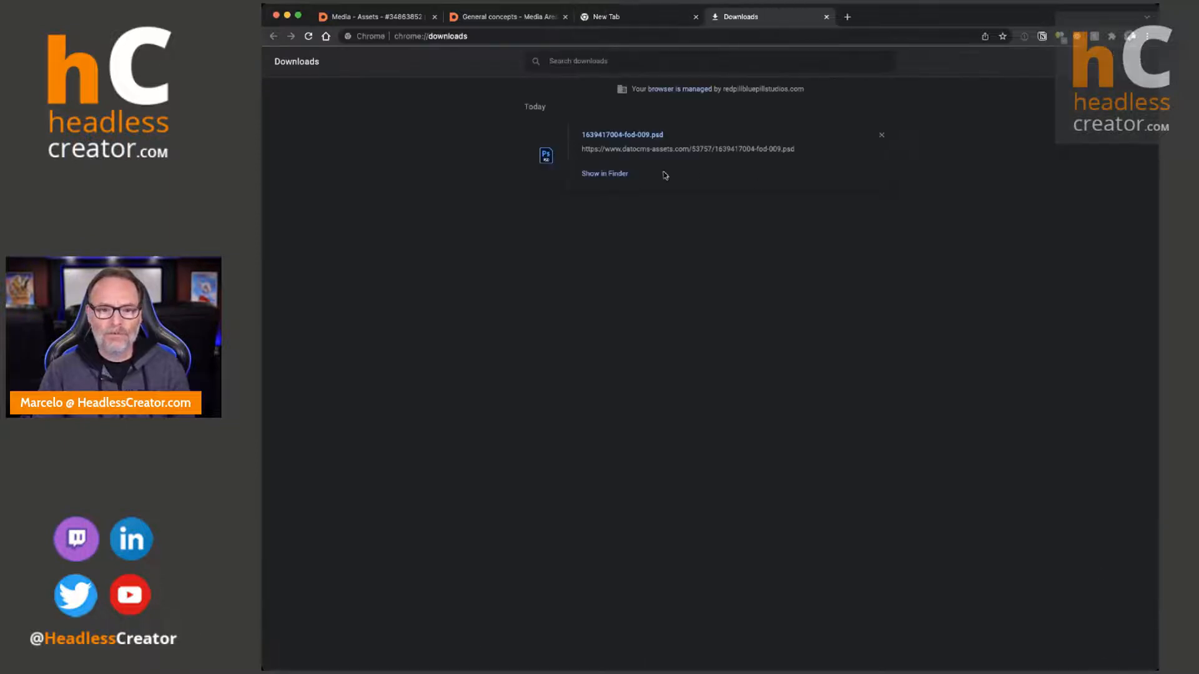
{"action": "left_click", "coordinate": [882, 134]}
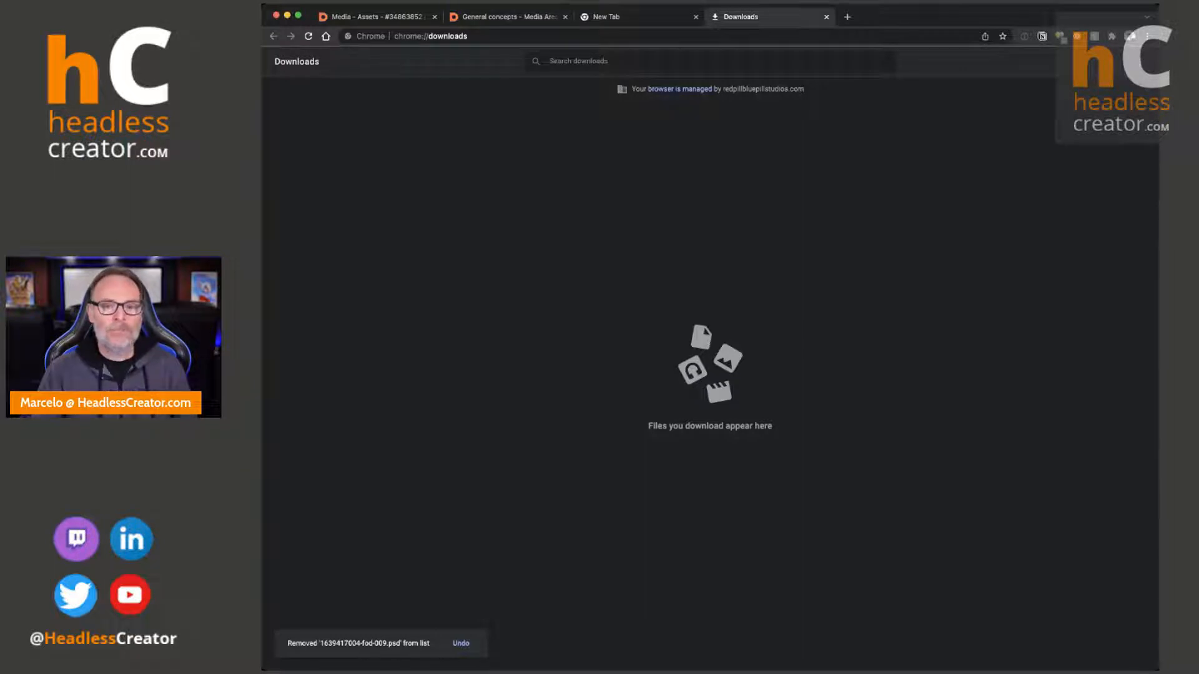
{"action": "left_click", "coordinate": [827, 17]}
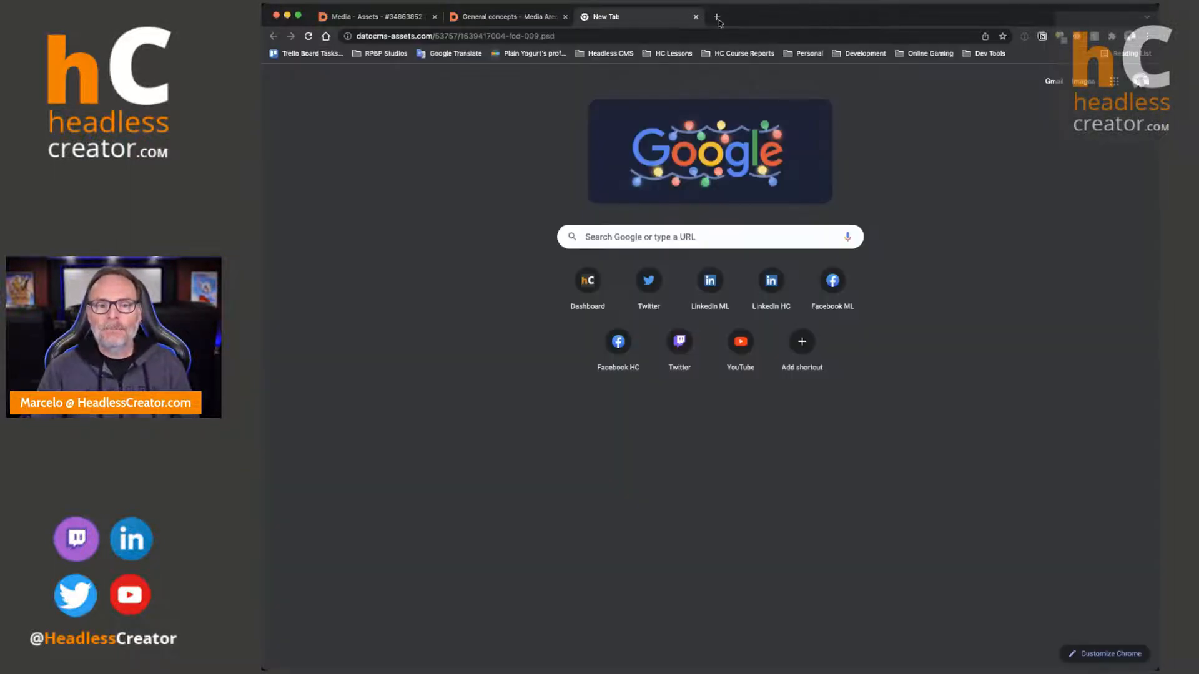
{"action": "left_click", "coordinate": [695, 17]}
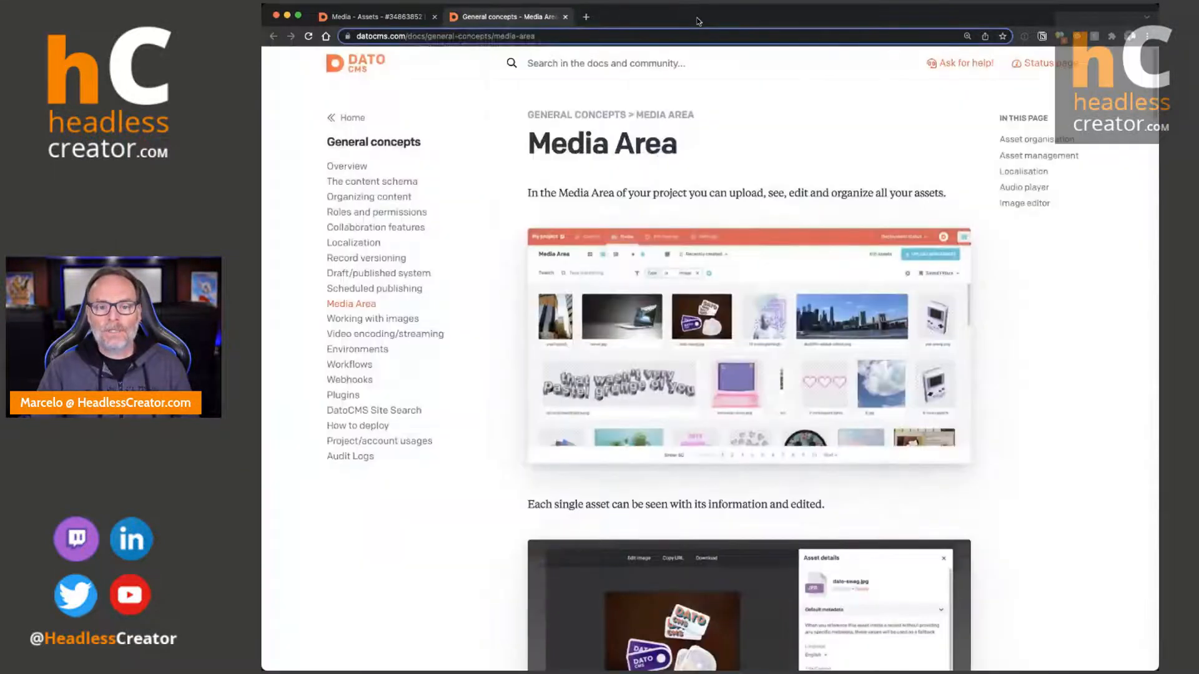
Return to the Media tab, try to edit the image of fod-009.psd, and leave its details discarding the unsaved changes.
{"action": "left_click", "coordinate": [404, 23]}
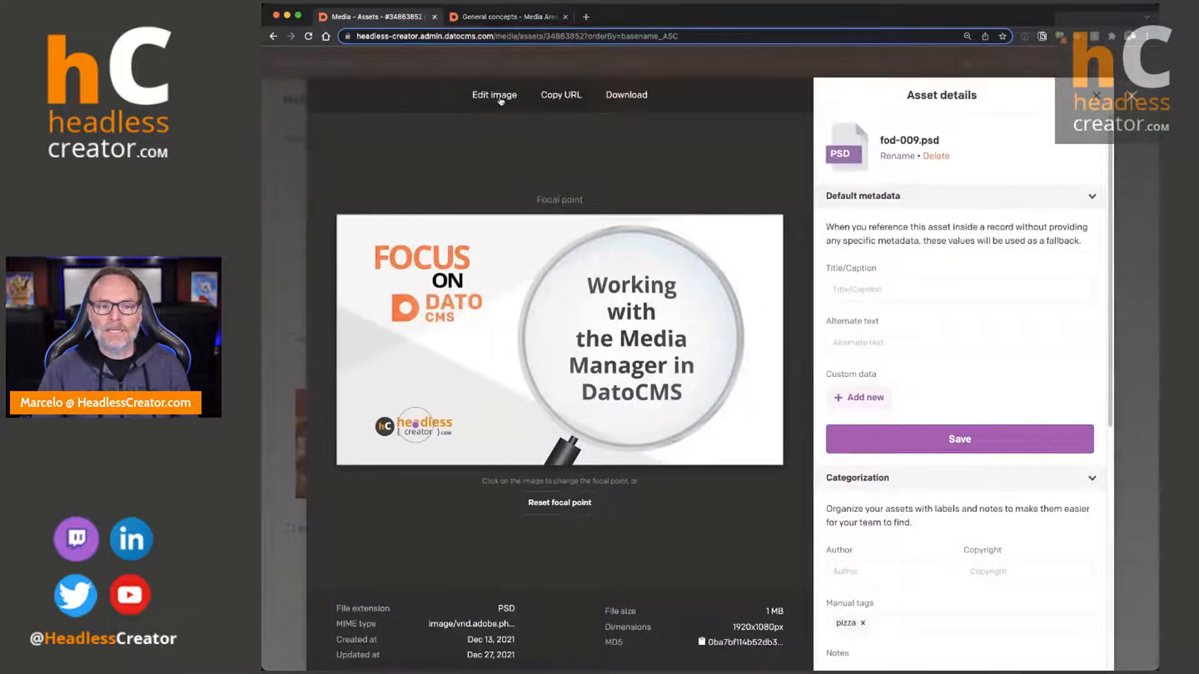
{"action": "left_click", "coordinate": [499, 97]}
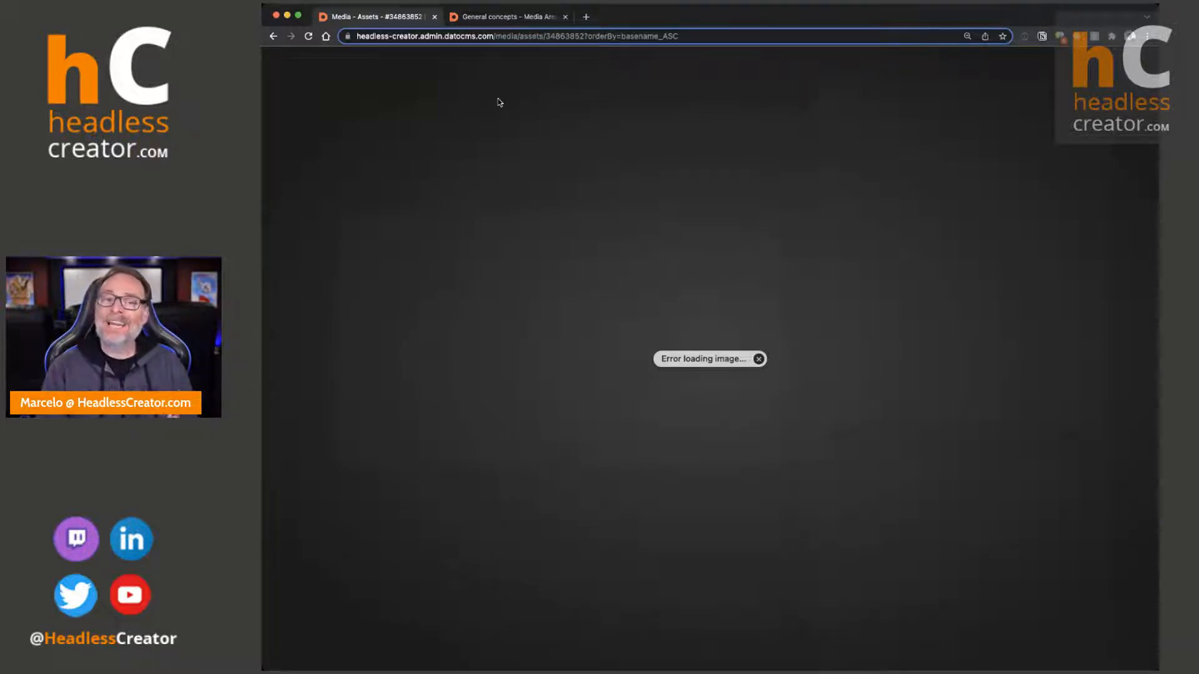
{"action": "left_click", "coordinate": [275, 36]}
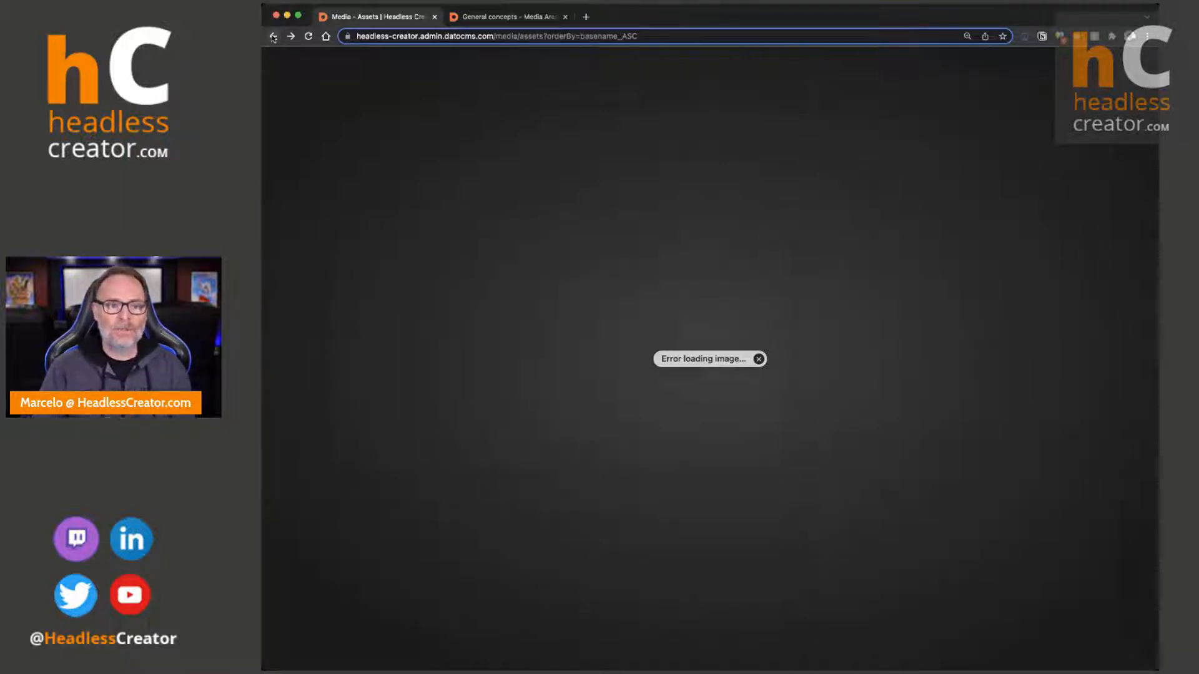
{"action": "left_click", "coordinate": [274, 37]}
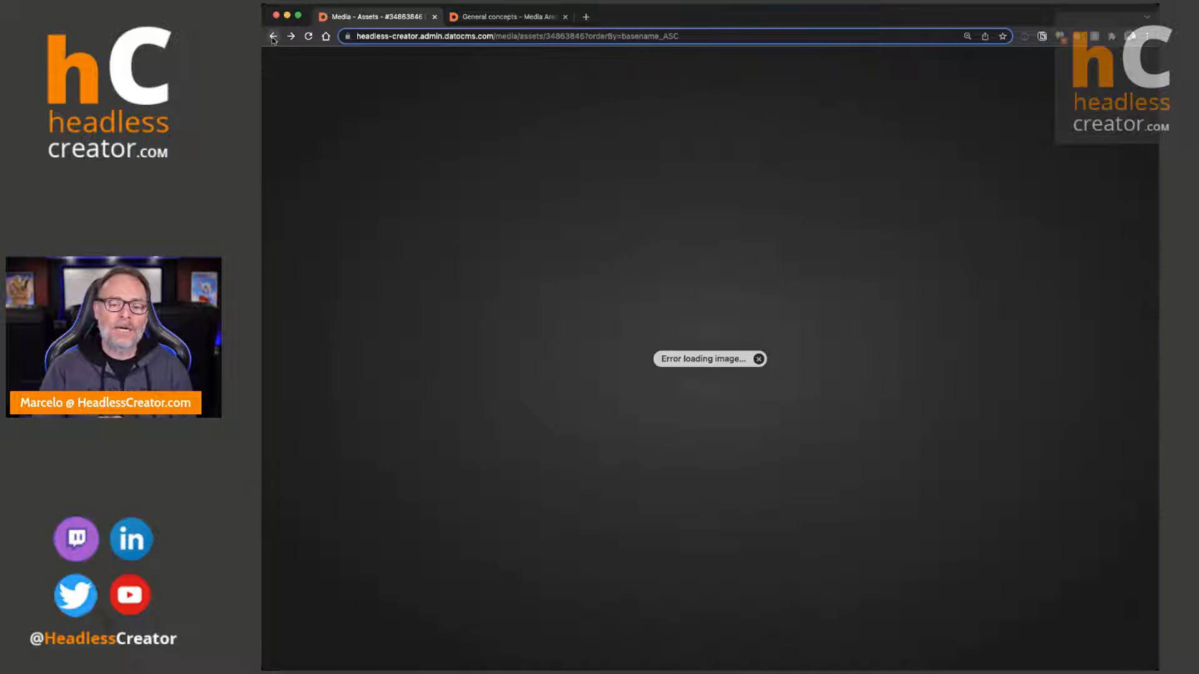
{"action": "left_click", "coordinate": [273, 38]}
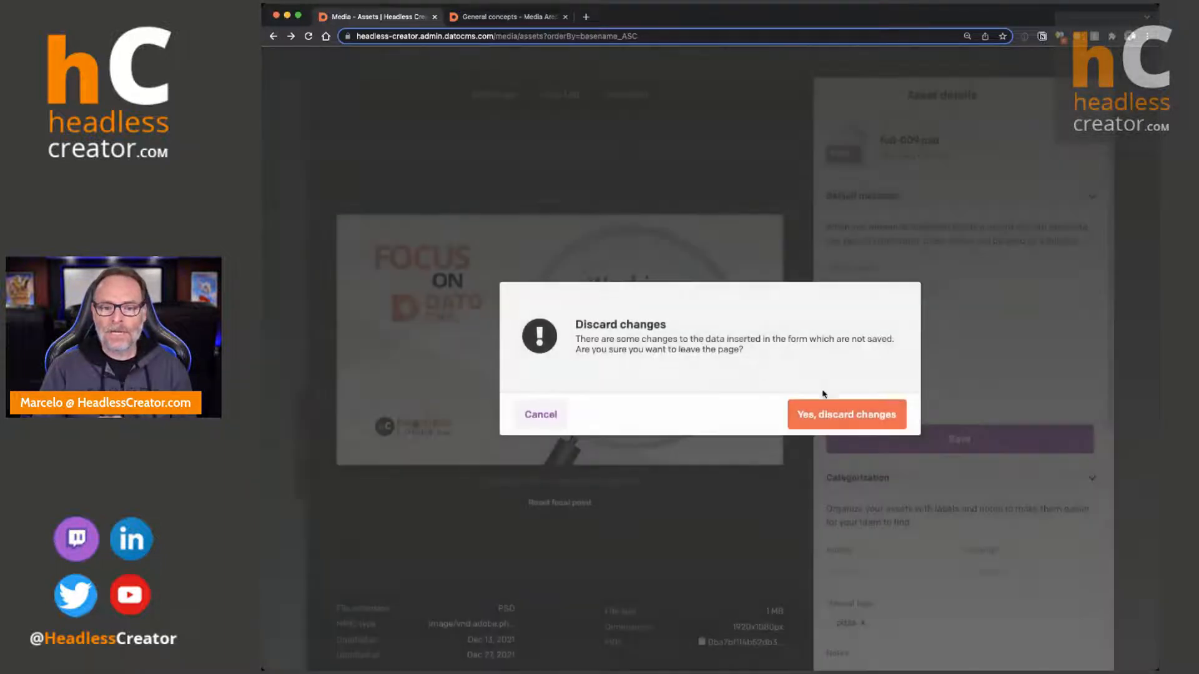
{"action": "left_click", "coordinate": [844, 420]}
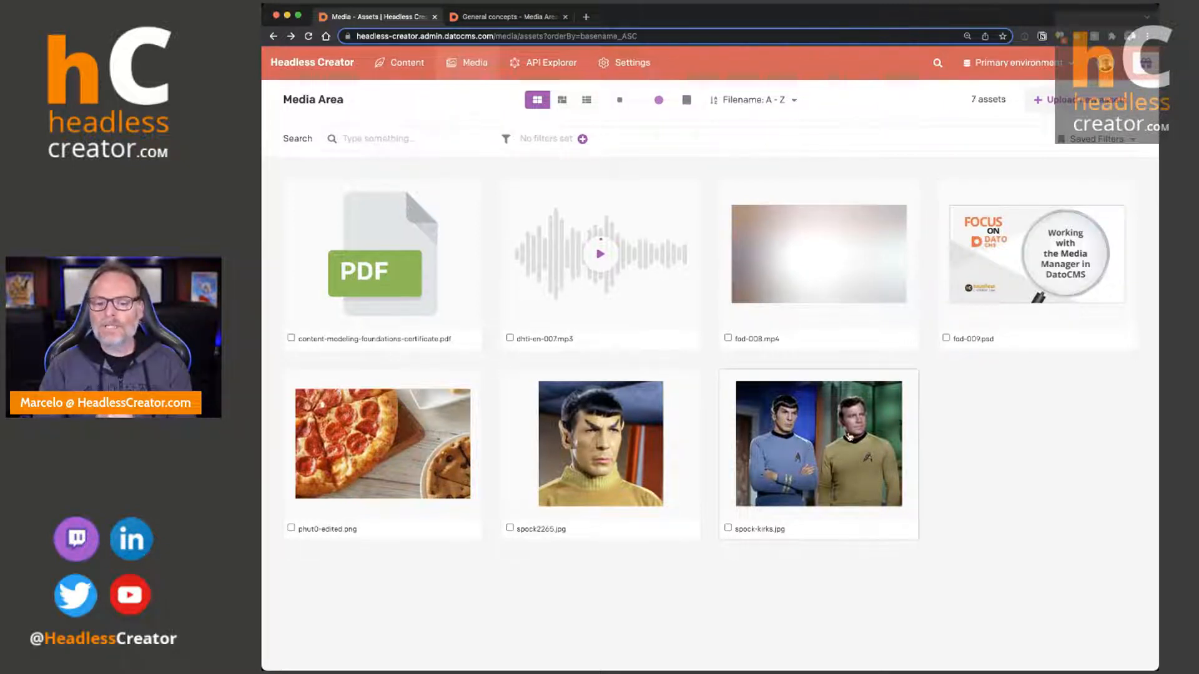
In the details of spock-kirks.jpg, try the focal point on Spock's and Kirk's faces, and reset it.
{"action": "left_click", "coordinate": [849, 437]}
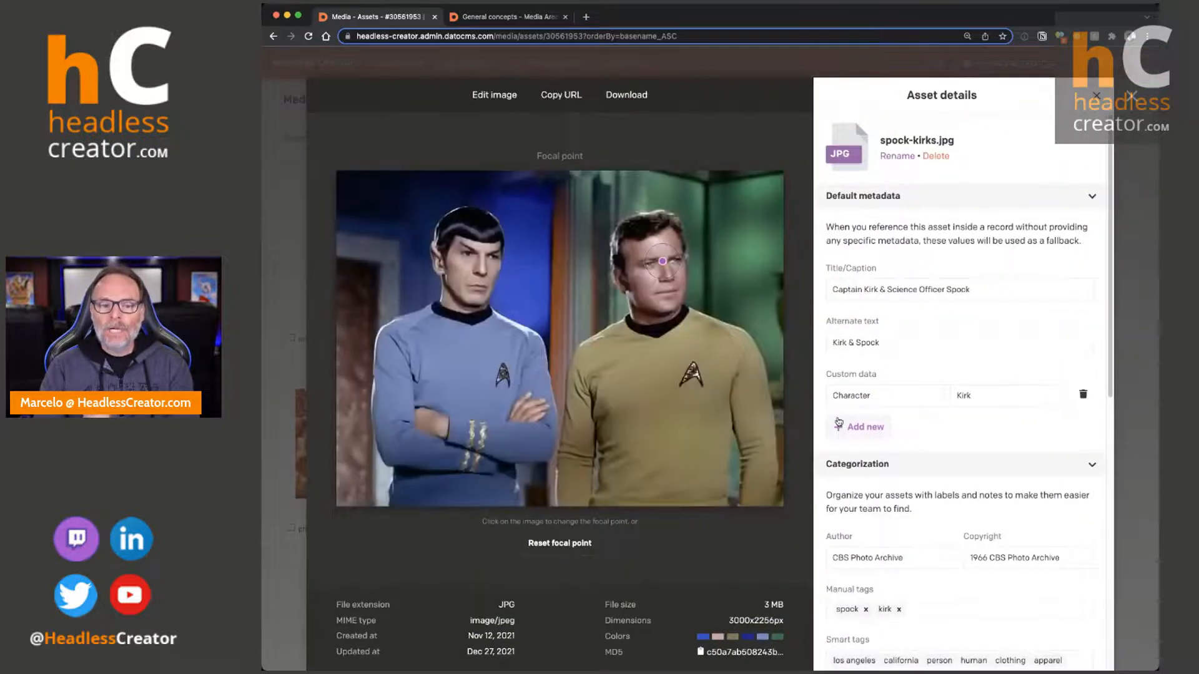
{"action": "mouse_move", "coordinate": [626, 266]}
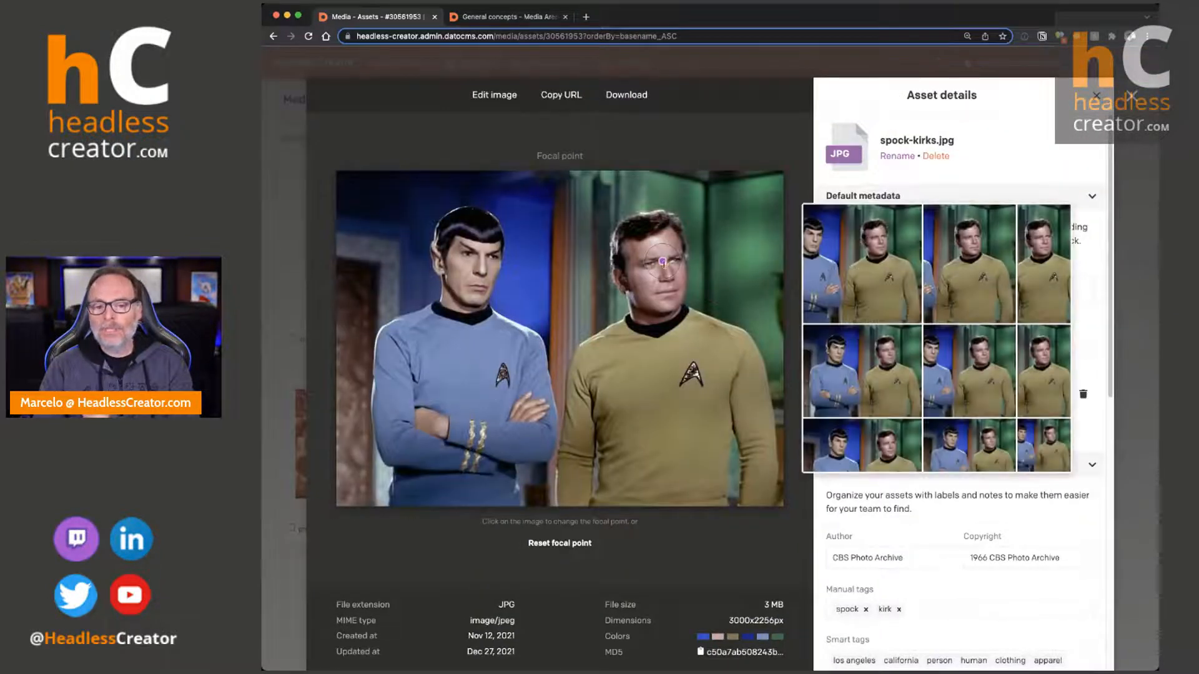
{"action": "left_click", "coordinate": [471, 264]}
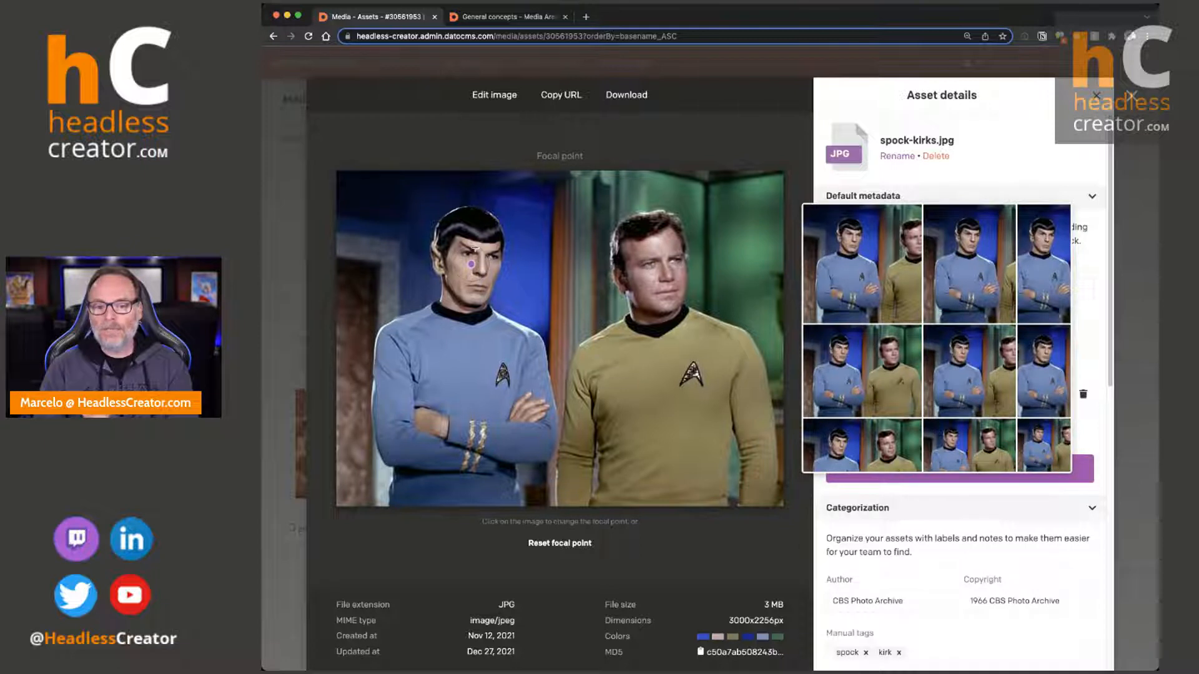
{"action": "left_click", "coordinate": [476, 260]}
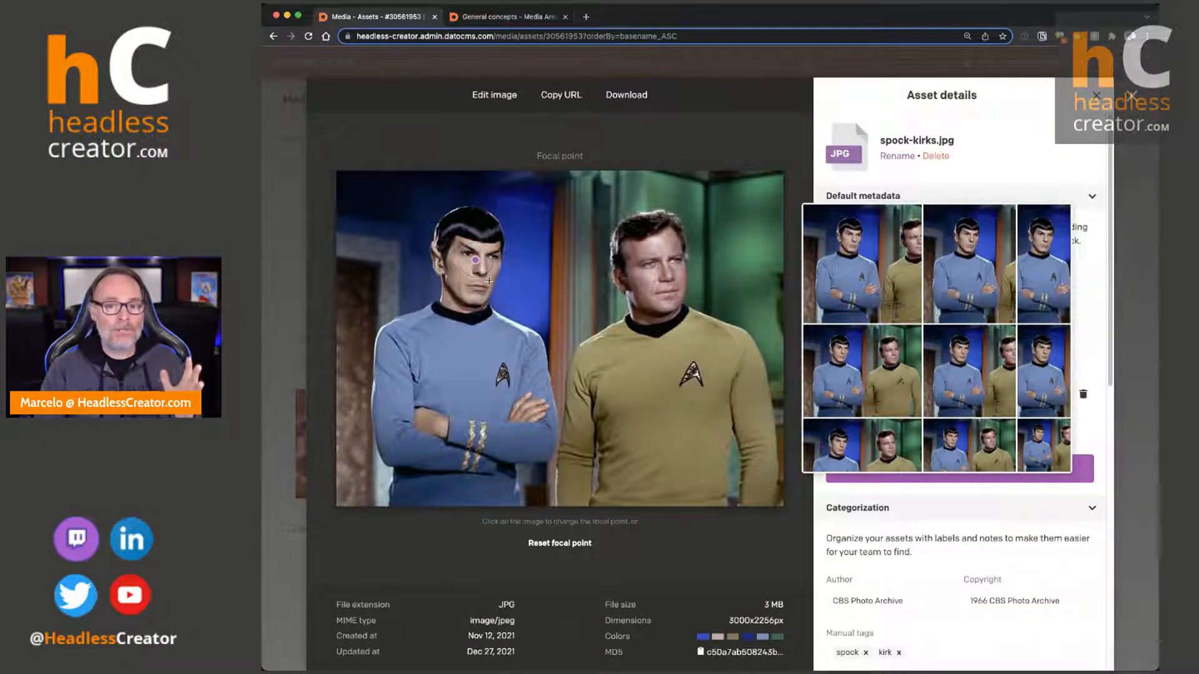
{"action": "left_click", "coordinate": [659, 265]}
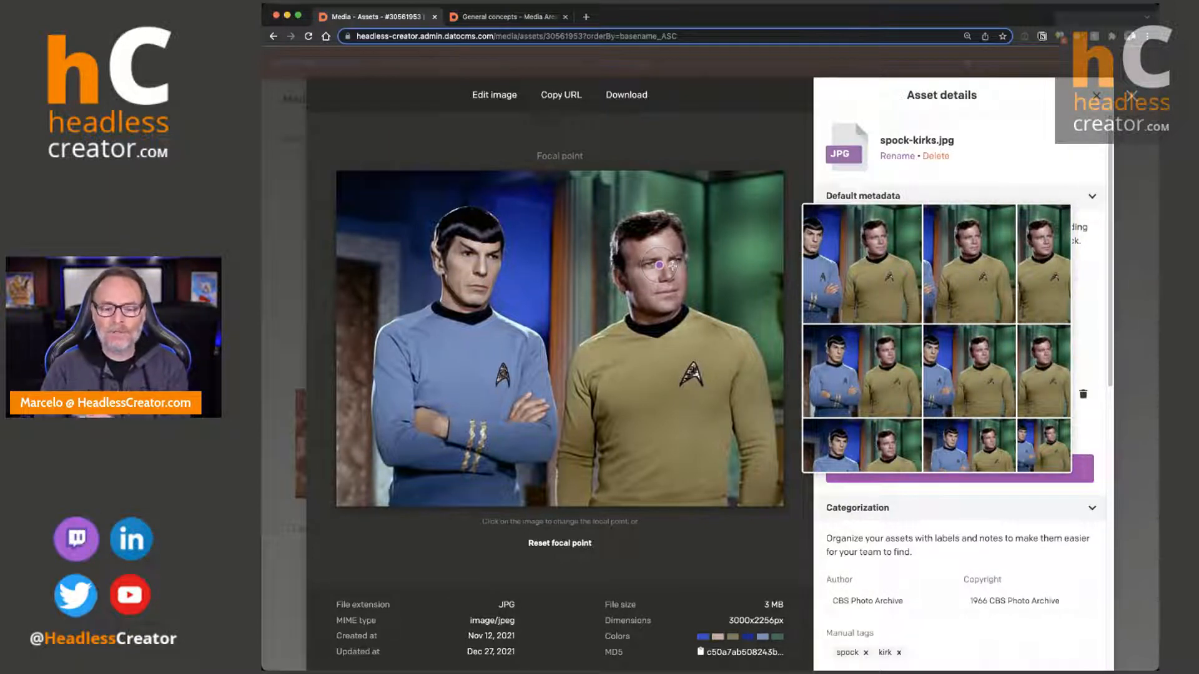
{"action": "left_click", "coordinate": [553, 542]}
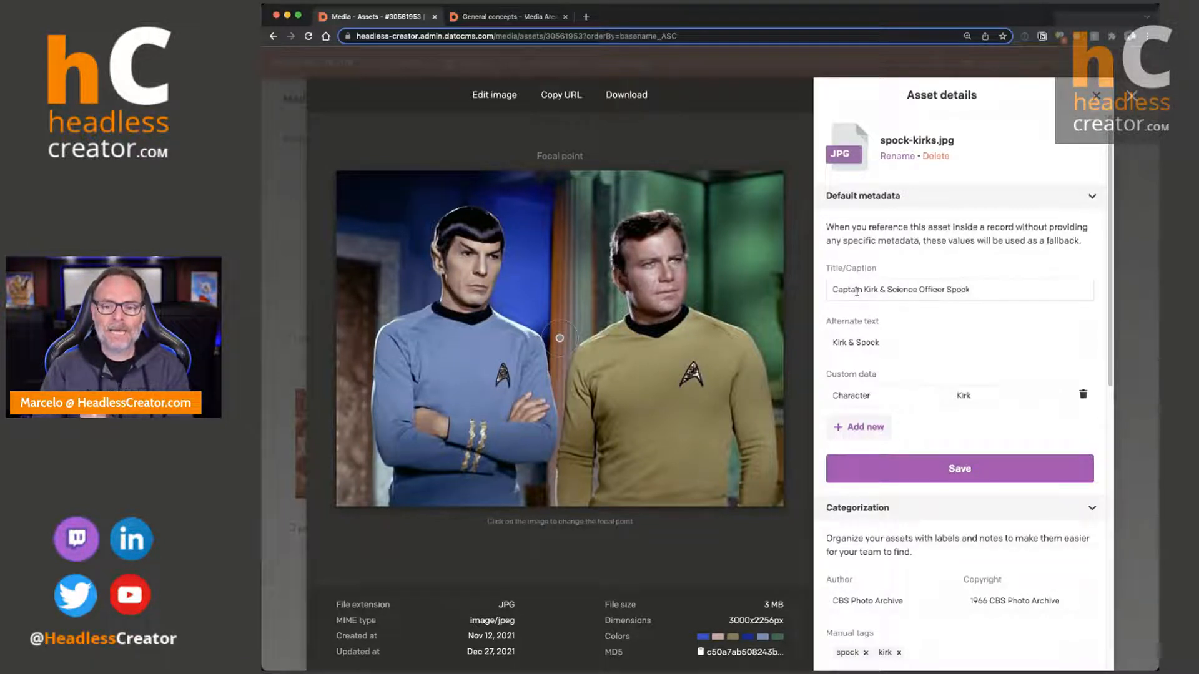
Go through the title and alternate text of spock-kirks.jpg, and rename the Character custom data entry as Main Character.
{"action": "scroll", "coordinate": [918, 309], "scroll_direction": "down", "scroll_amount": 1}
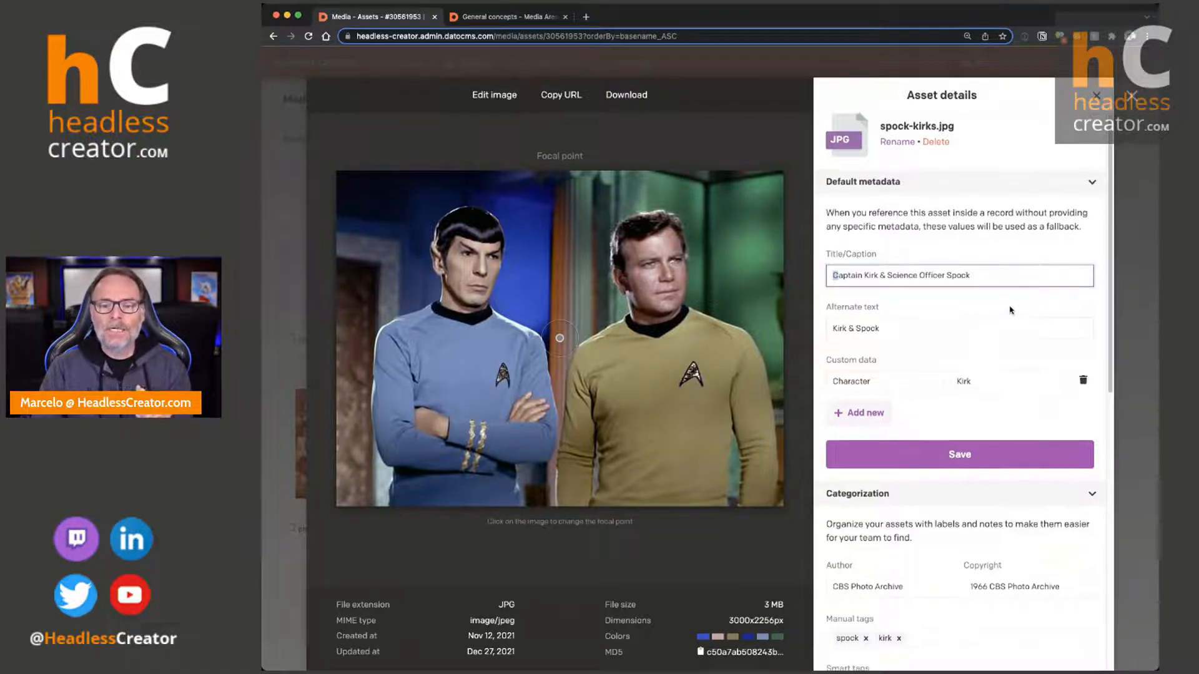
{"action": "double_click", "coordinate": [911, 313]}
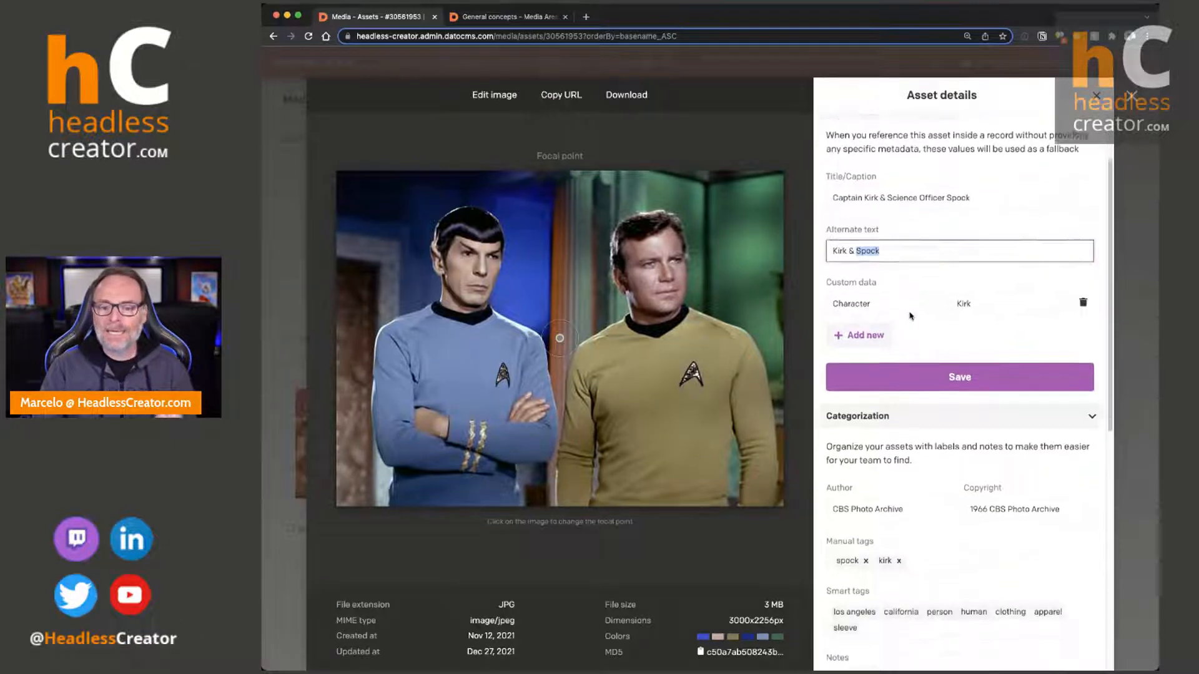
{"action": "scroll", "coordinate": [911, 312], "scroll_direction": "down", "scroll_amount": 3}
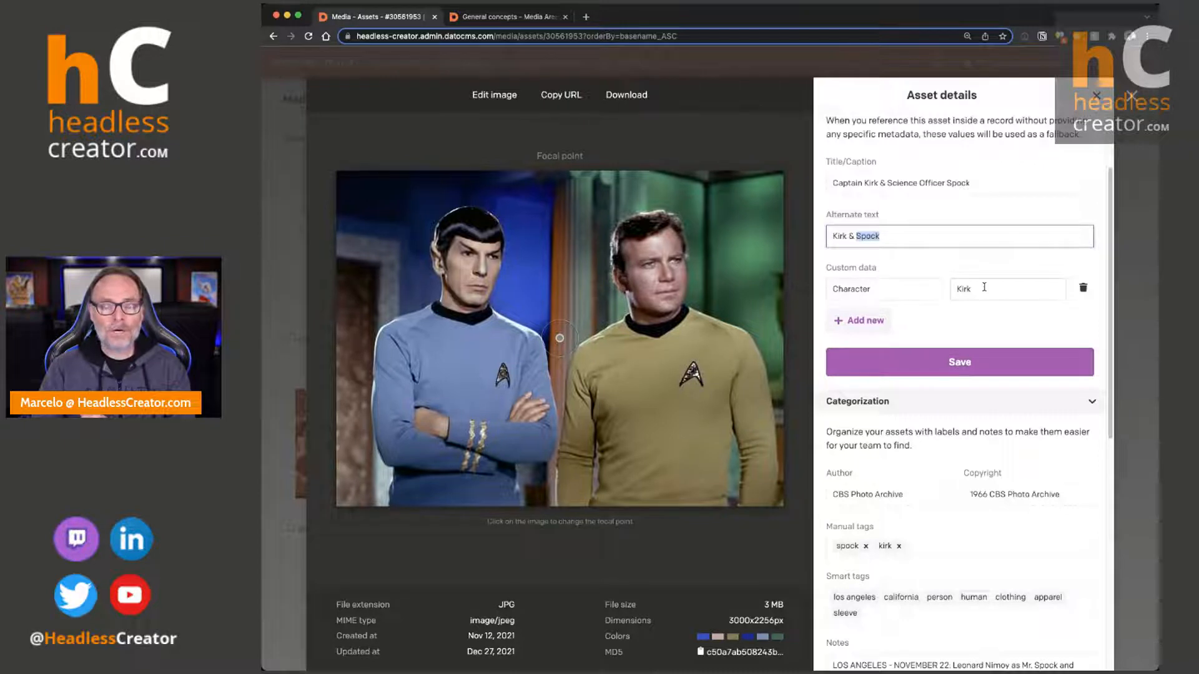
{"action": "double_click", "coordinate": [876, 288]}
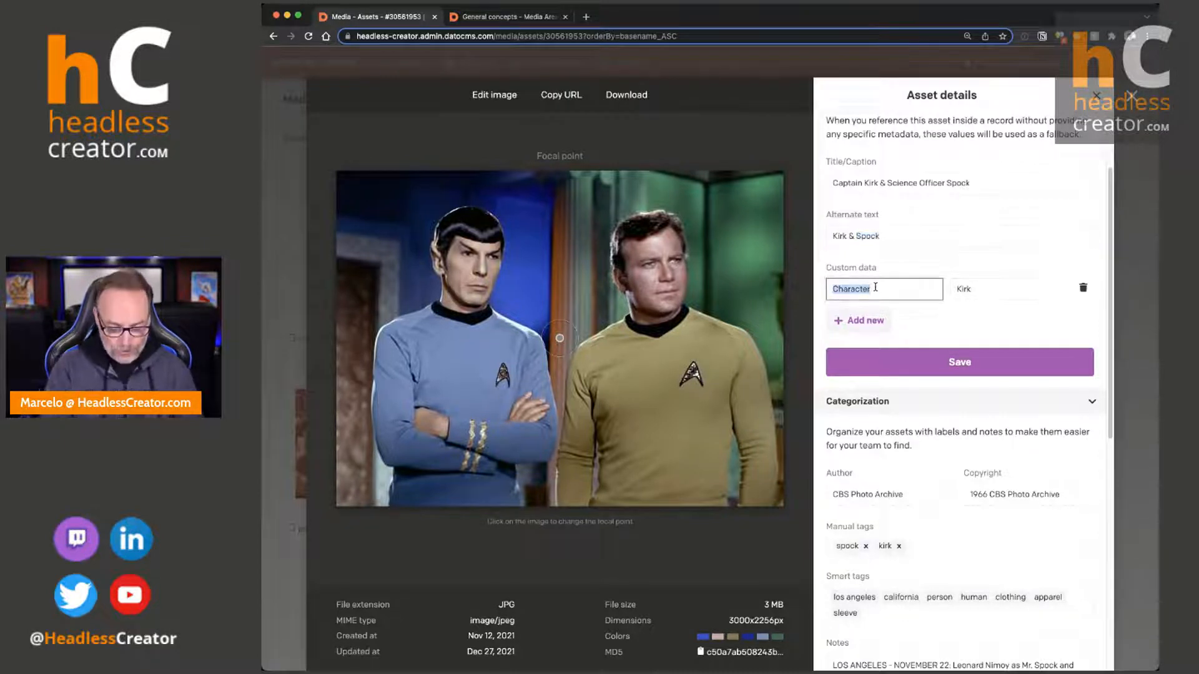
{"action": "type", "text": "Main Character"}
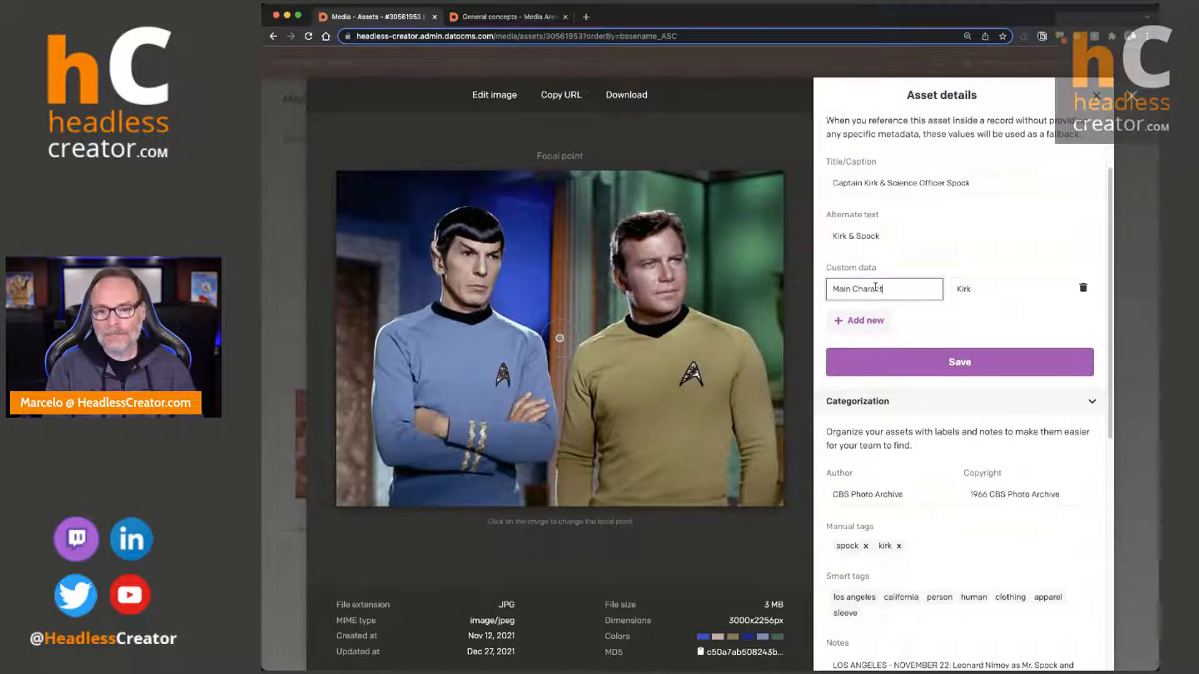
Add a second custom data entry to spock-kirks.jpg and rename the first entry as Captain.
{"action": "left_click", "coordinate": [873, 319]}
{"action": "left_click", "coordinate": [872, 317]}
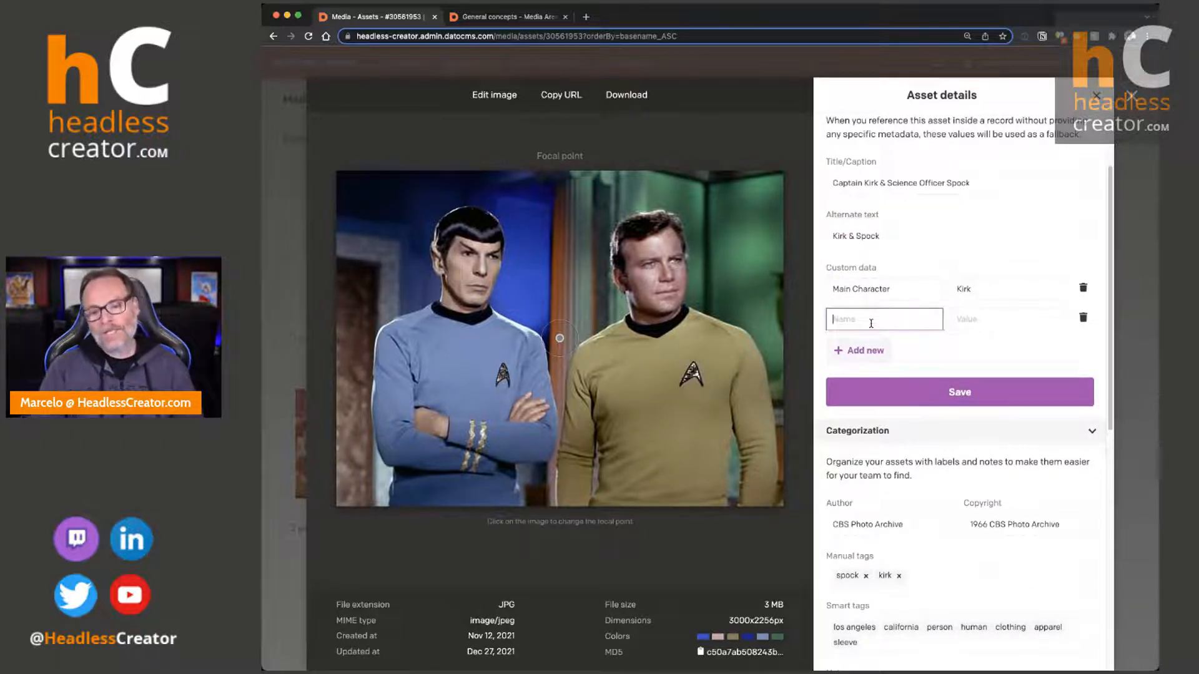
{"action": "triple_click", "coordinate": [899, 291]}
{"action": "type", "text": "Captain"}
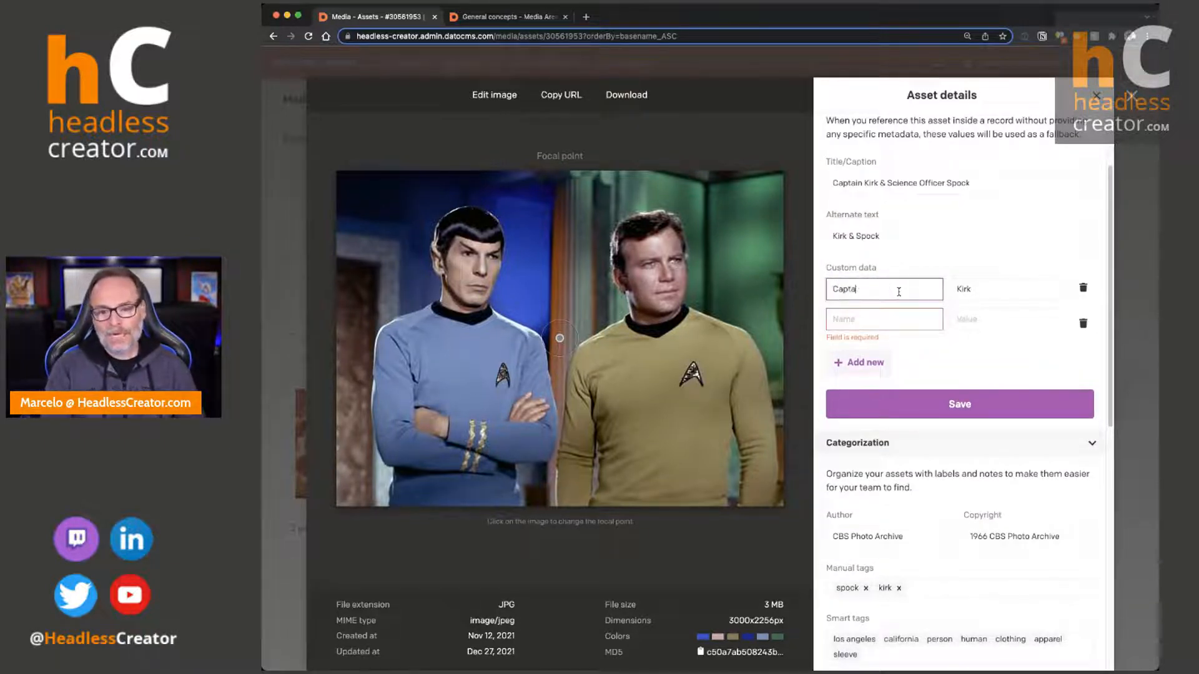
Fill in the new custom data entry with the name Science Officer and the value Spock, and save the asset.
{"action": "key", "text": "Tab"}
{"action": "type", "text": "First Of"}
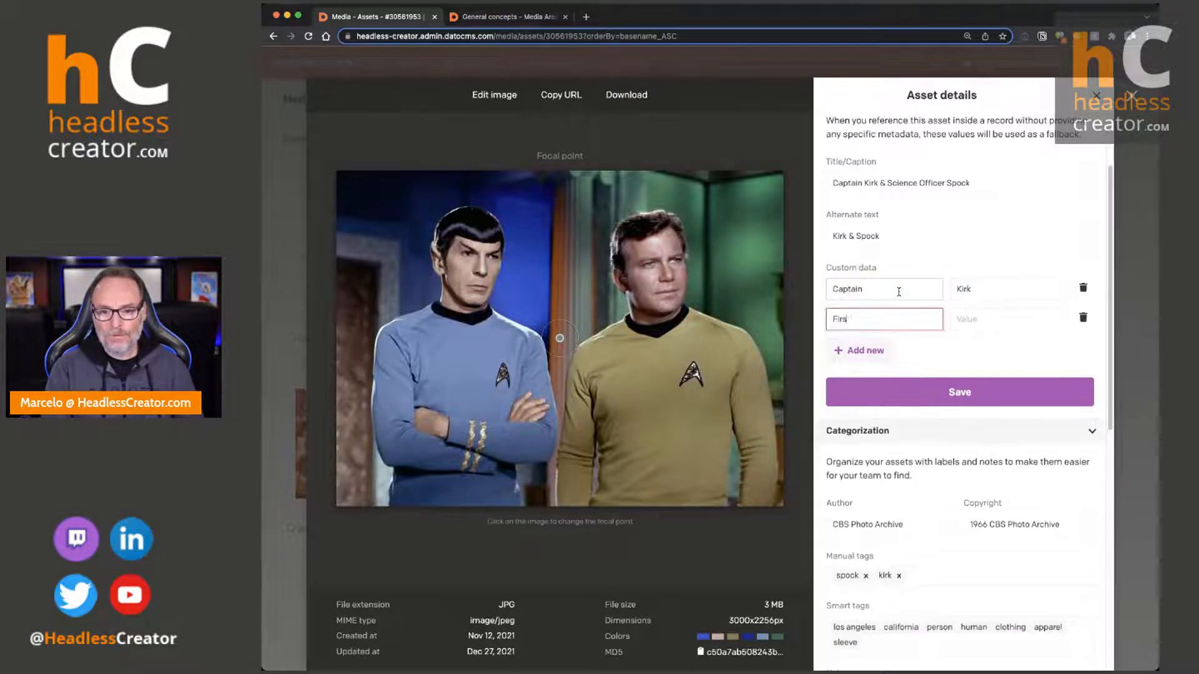
{"action": "key", "text": "BackSpace"}
{"action": "key", "text": "BackSpace"}
{"action": "key", "text": "BackSpace"}
{"action": "key", "text": "BackSpace"}
{"action": "key", "text": "BackSpace"}
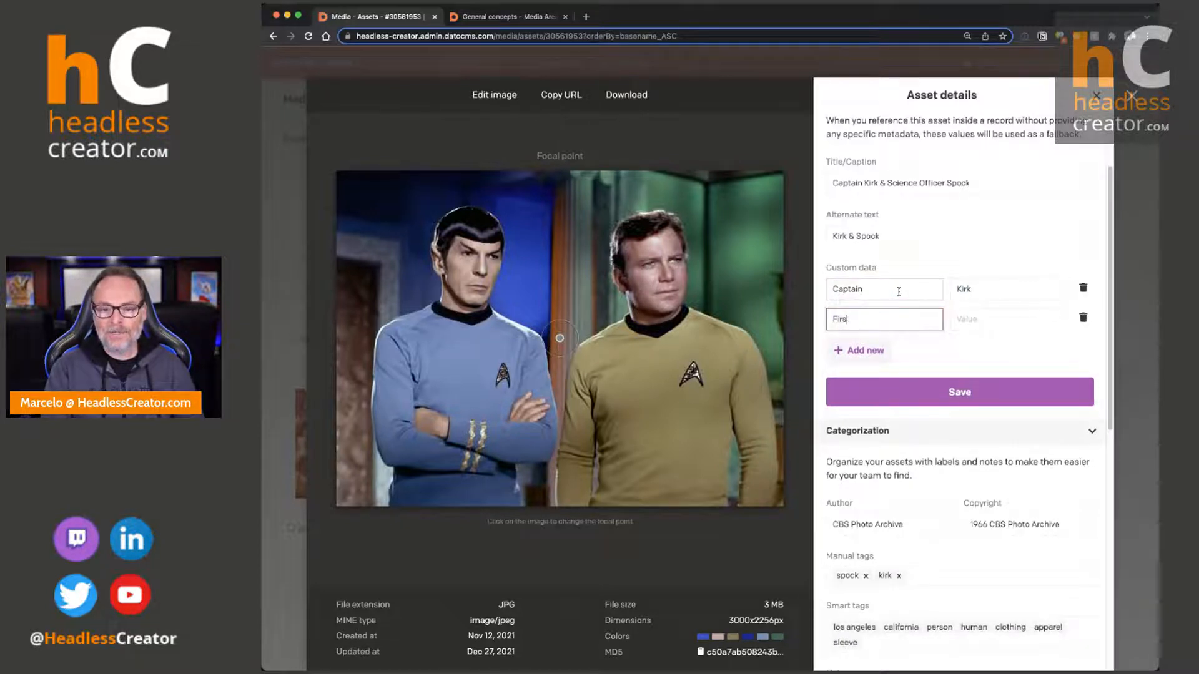
{"action": "type", "text": "Science Of"}
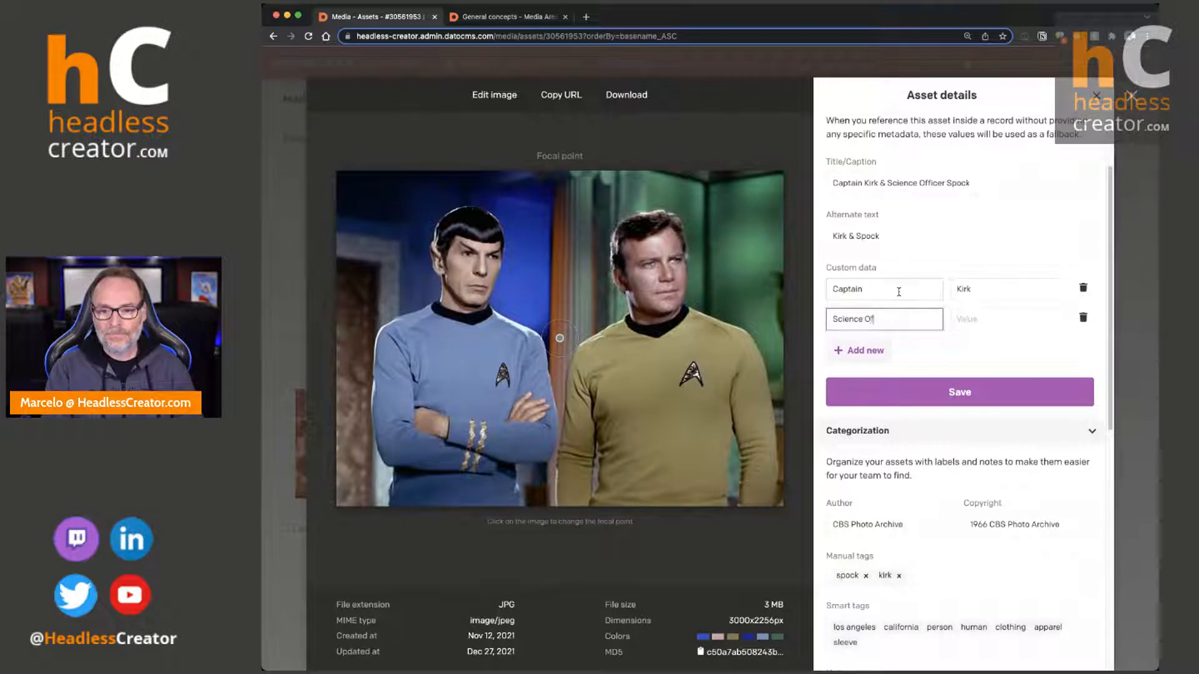
{"action": "type", "text": "ficer"}
{"action": "key", "text": "Tab"}
{"action": "type", "text": "Spock"}
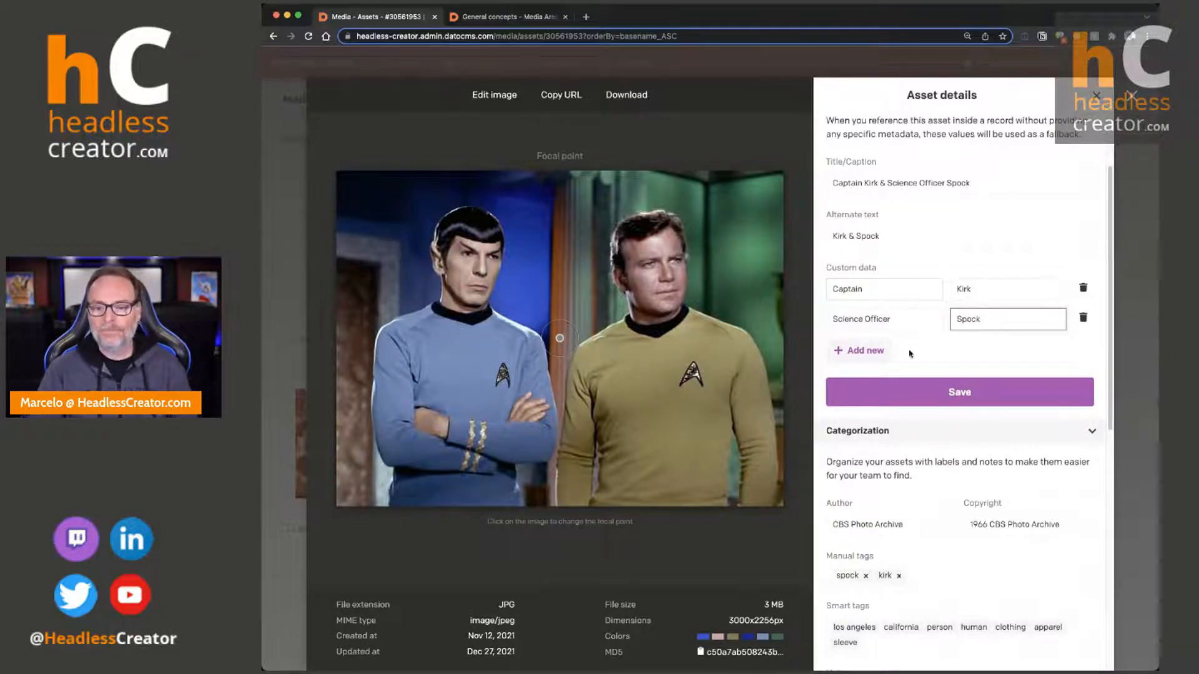
{"action": "left_click", "coordinate": [915, 392]}
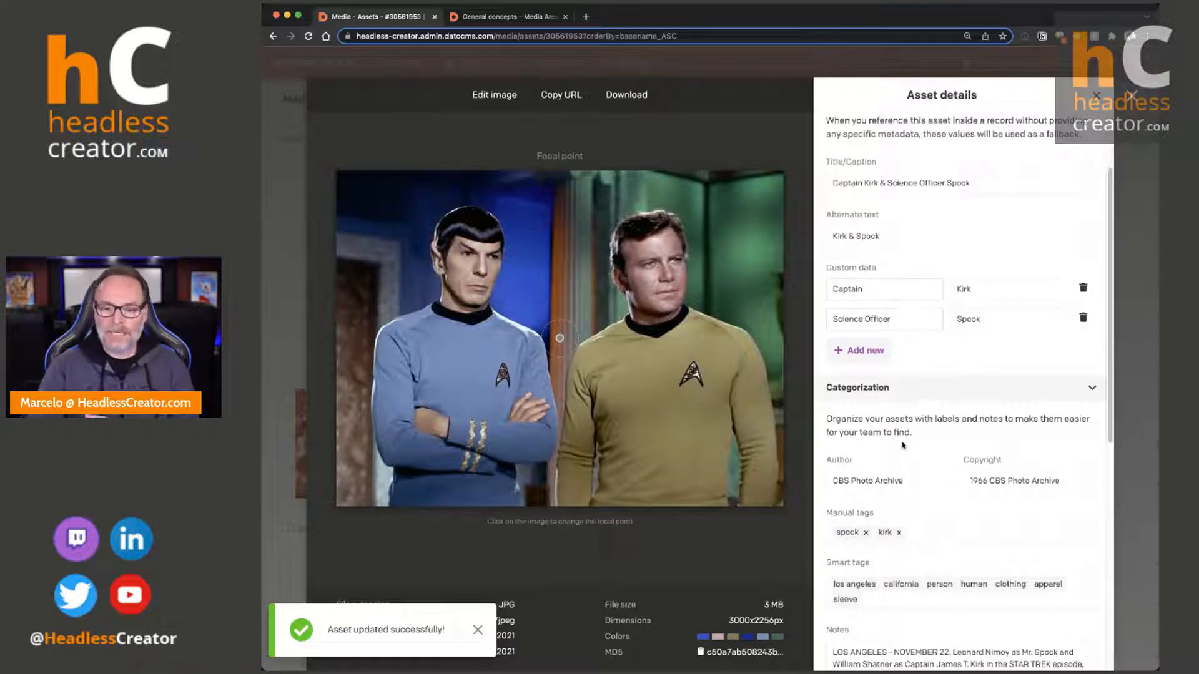
Review the author, copyright, tags, notes, creator, record usage and replacement sections of spock-kirks.jpg, and close the asset details.
{"action": "scroll", "coordinate": [911, 445], "scroll_direction": "down", "scroll_amount": 3}
{"action": "left_click", "coordinate": [914, 292]}
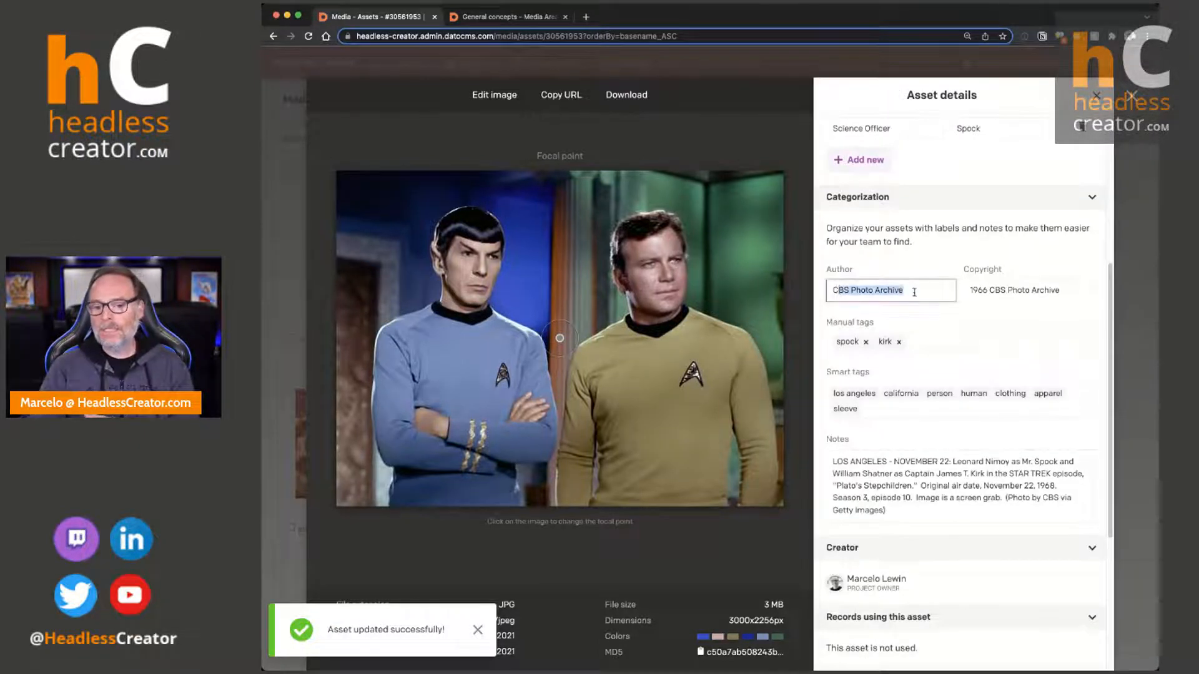
{"action": "key", "text": "Tab"}
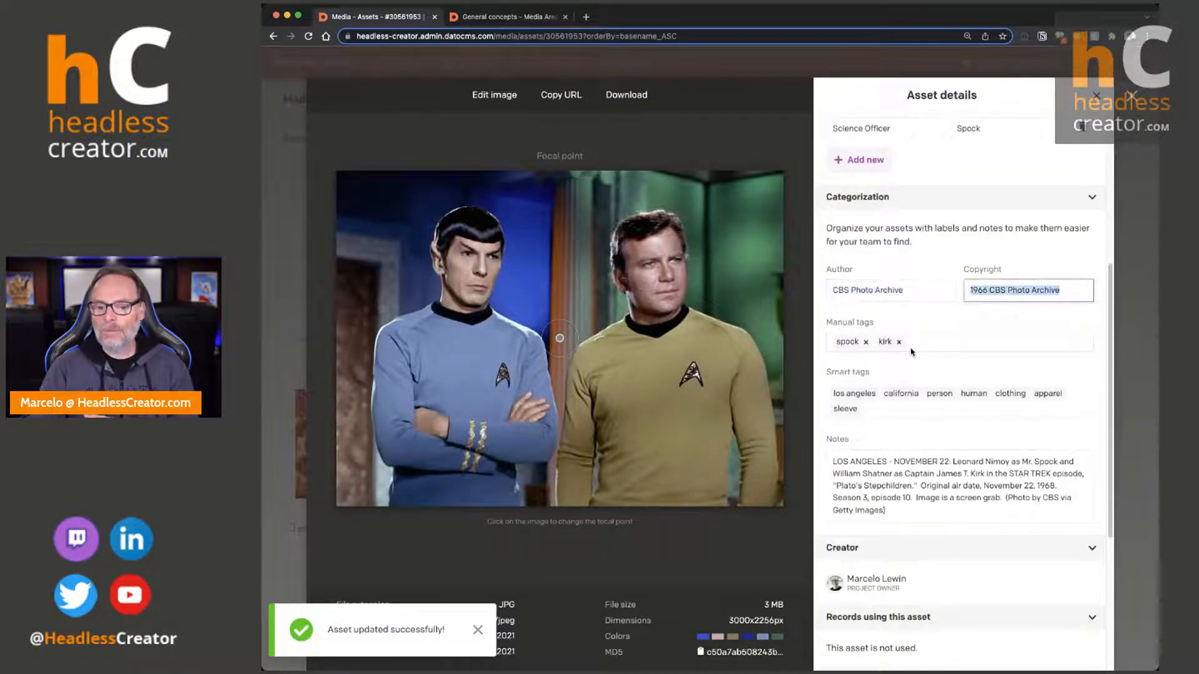
{"action": "scroll", "coordinate": [922, 398], "scroll_direction": "down", "scroll_amount": 1}
{"action": "scroll", "coordinate": [922, 398], "scroll_direction": "down", "scroll_amount": 1}
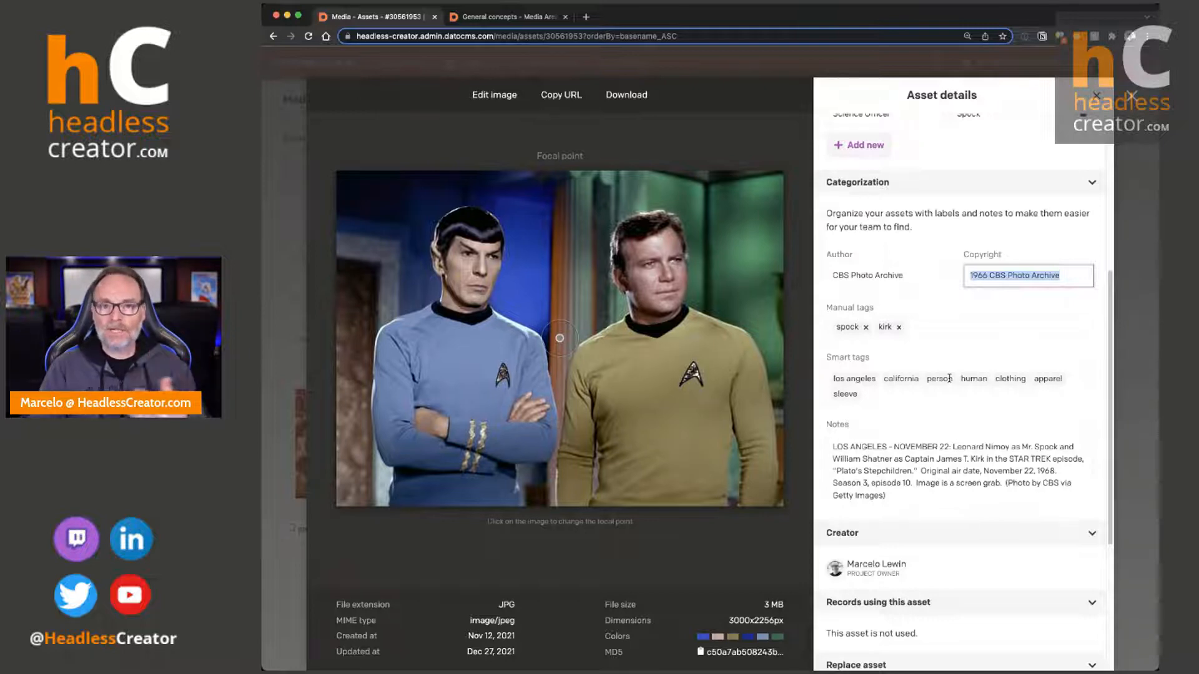
{"action": "scroll", "coordinate": [950, 379], "scroll_direction": "down", "scroll_amount": 3}
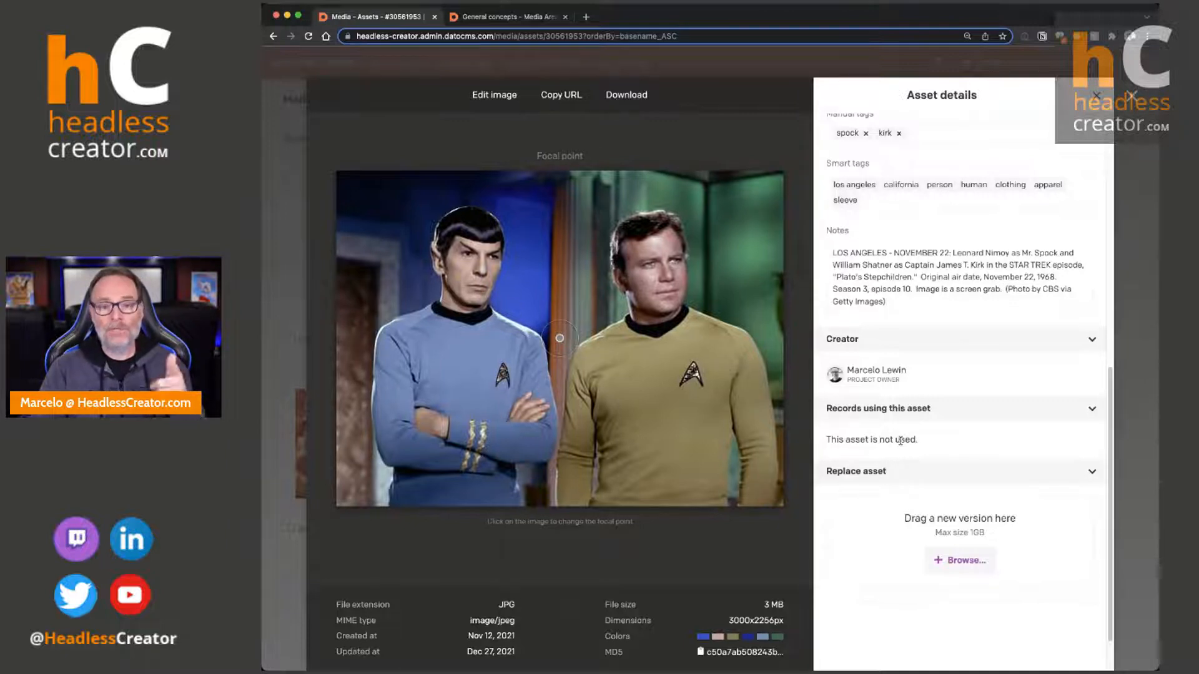
{"action": "left_click", "coordinate": [1097, 95]}
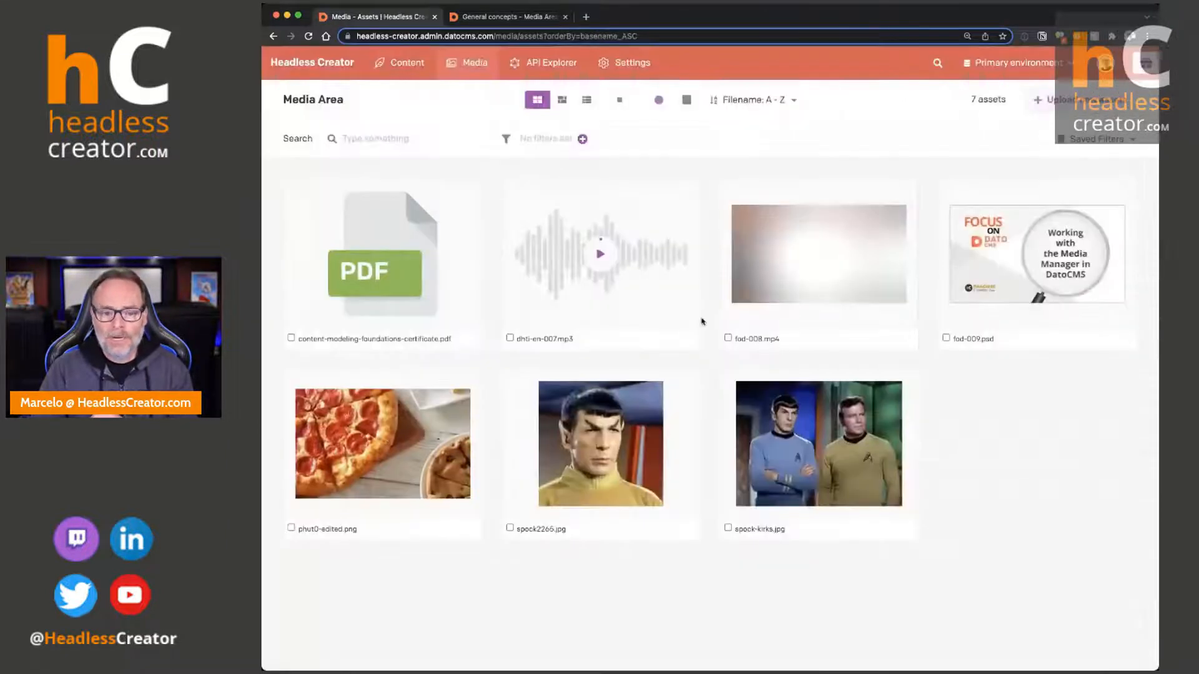
Check the creator and record usage in the details of phut0-edited.png, and close the asset.
{"action": "left_click", "coordinate": [437, 426]}
{"action": "scroll", "coordinate": [925, 332], "scroll_direction": "down", "scroll_amount": 7}
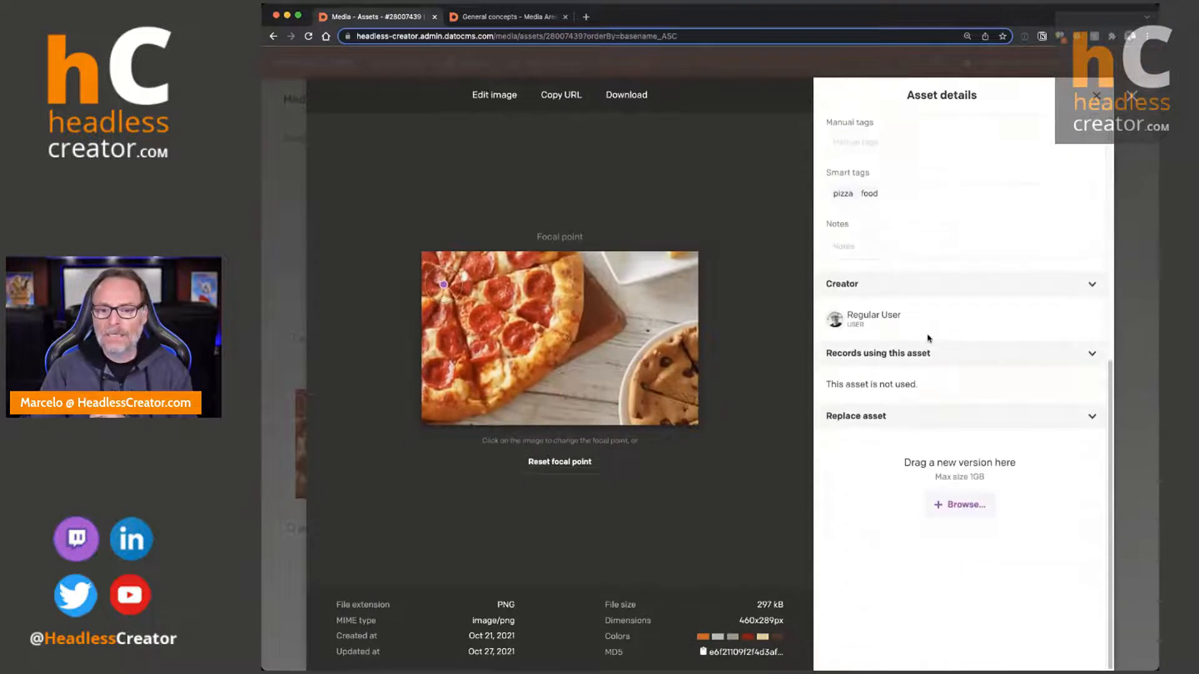
{"action": "left_click", "coordinate": [1097, 95]}
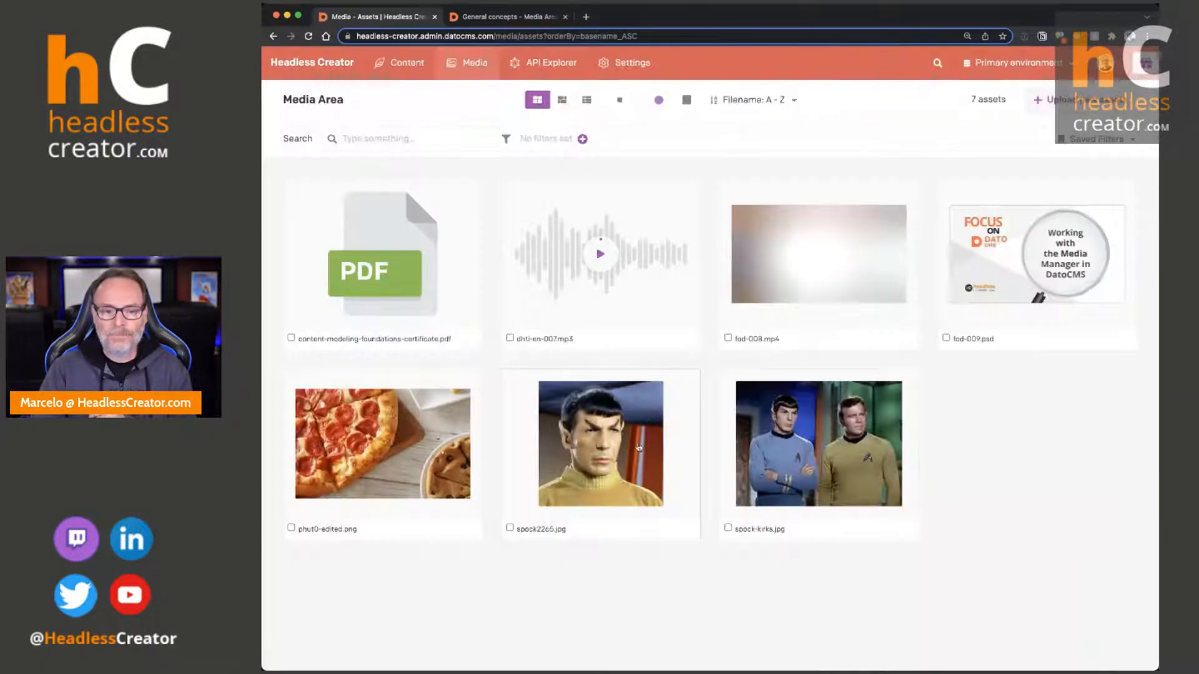
From the details of spock2265.jpg, open the Blog Image record that uses it, view its image options, and return to the Blog Image collection.
{"action": "left_click", "coordinate": [600, 442]}
{"action": "scroll", "coordinate": [1005, 391], "scroll_direction": "down", "scroll_amount": 7}
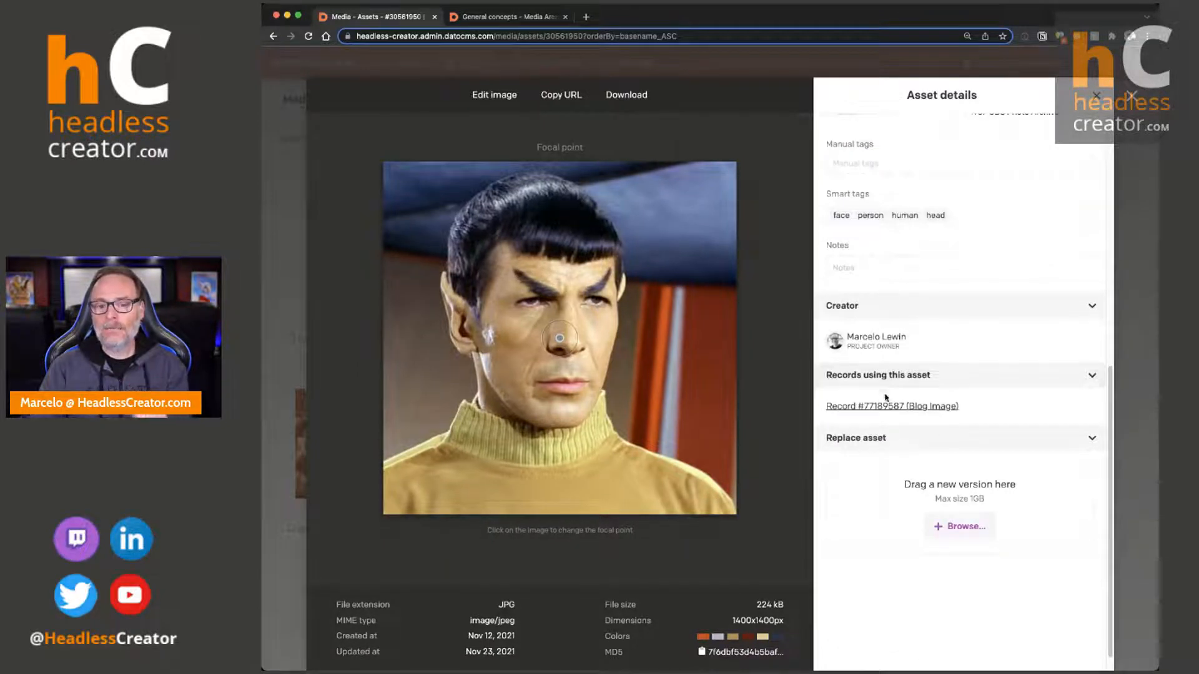
{"action": "left_click", "coordinate": [929, 407]}
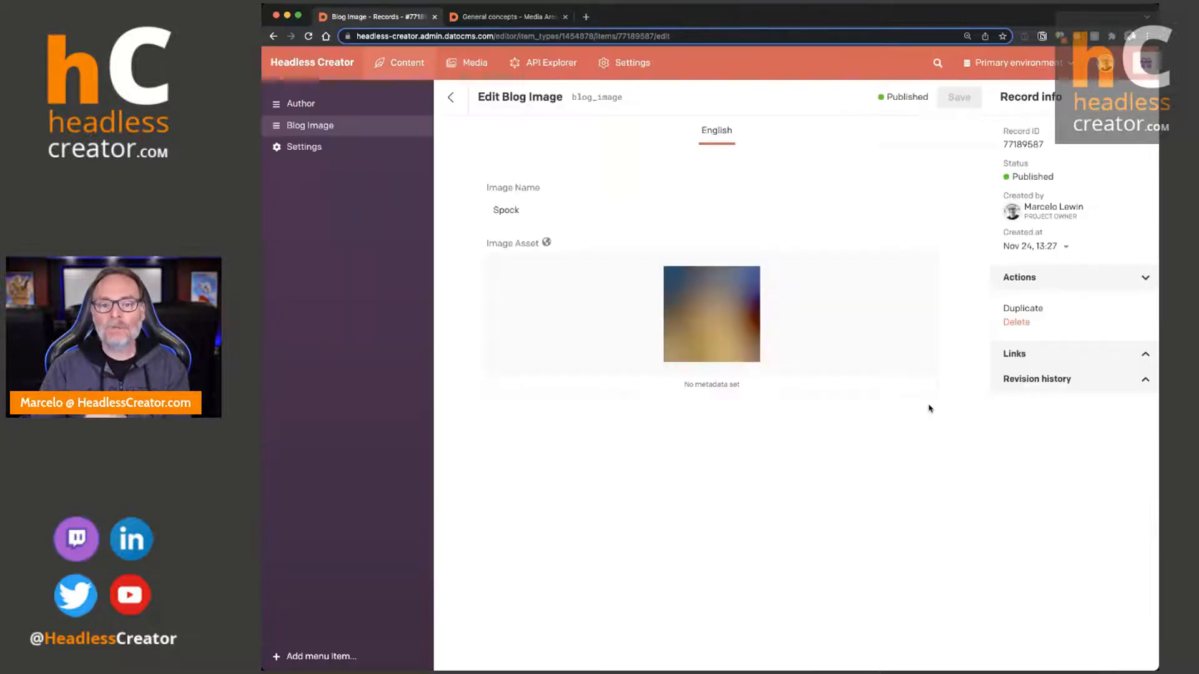
{"action": "mouse_move", "coordinate": [697, 310]}
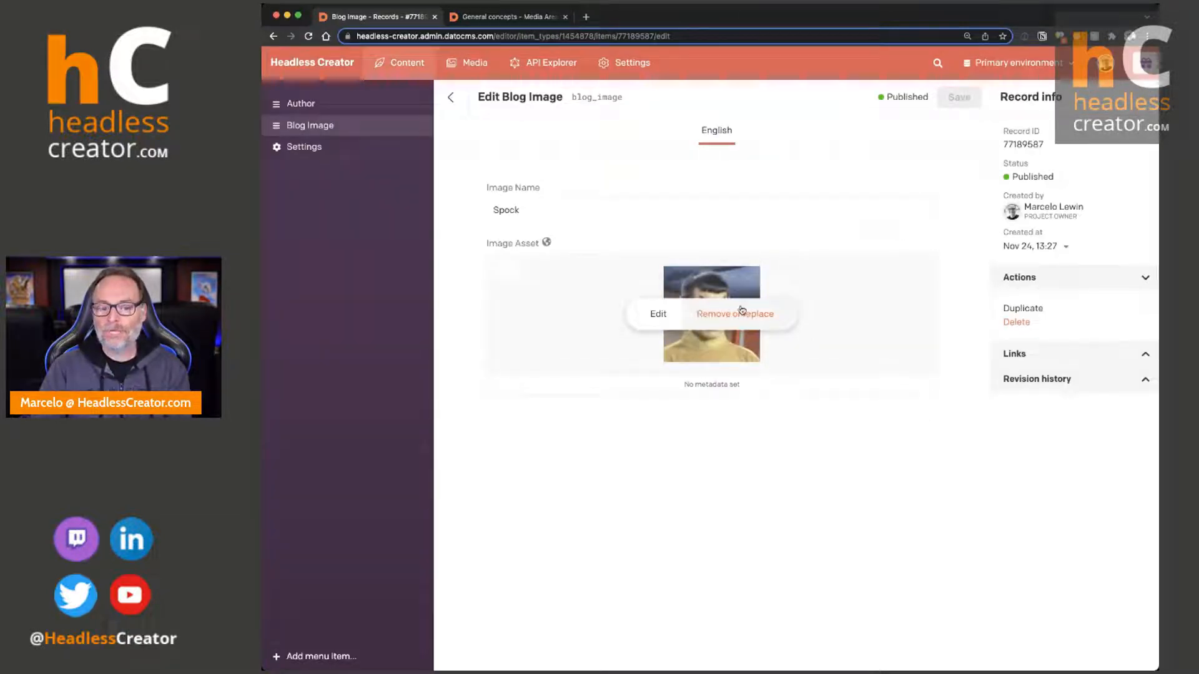
{"action": "left_click", "coordinate": [451, 98]}
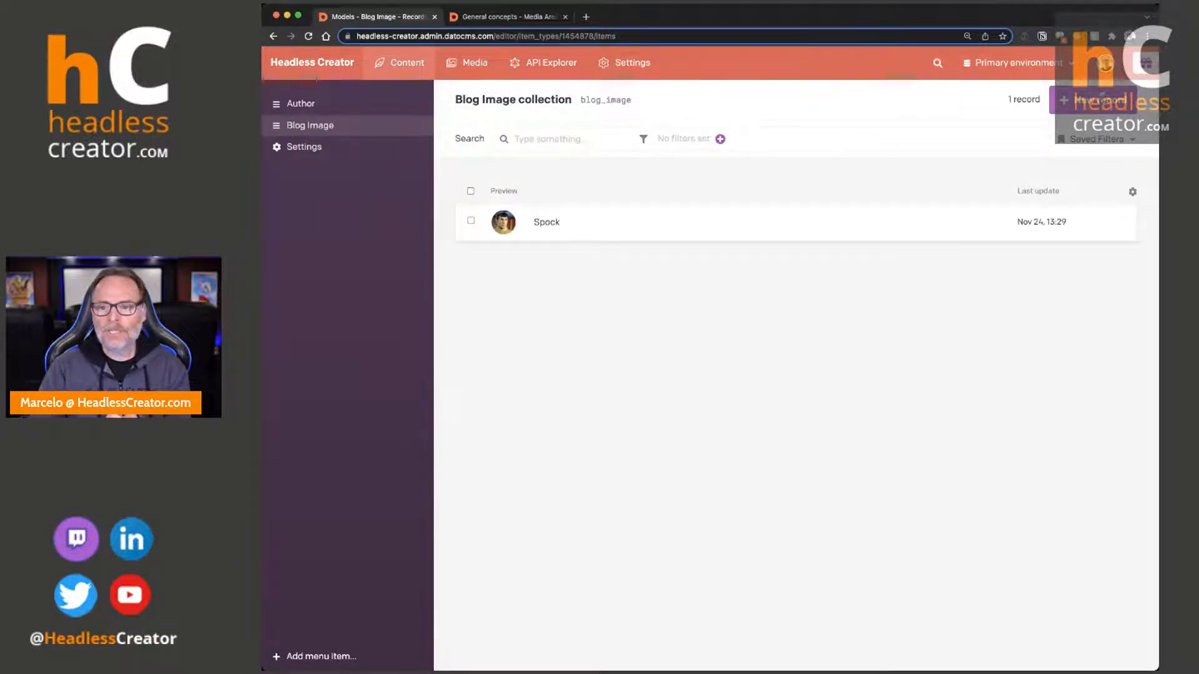
Create a Blog Image record named Captain Kirk using spock-kirks.jpg from the media area as its image asset, and save it.
{"action": "left_click", "coordinate": [1099, 100]}
{"action": "left_click", "coordinate": [592, 206]}
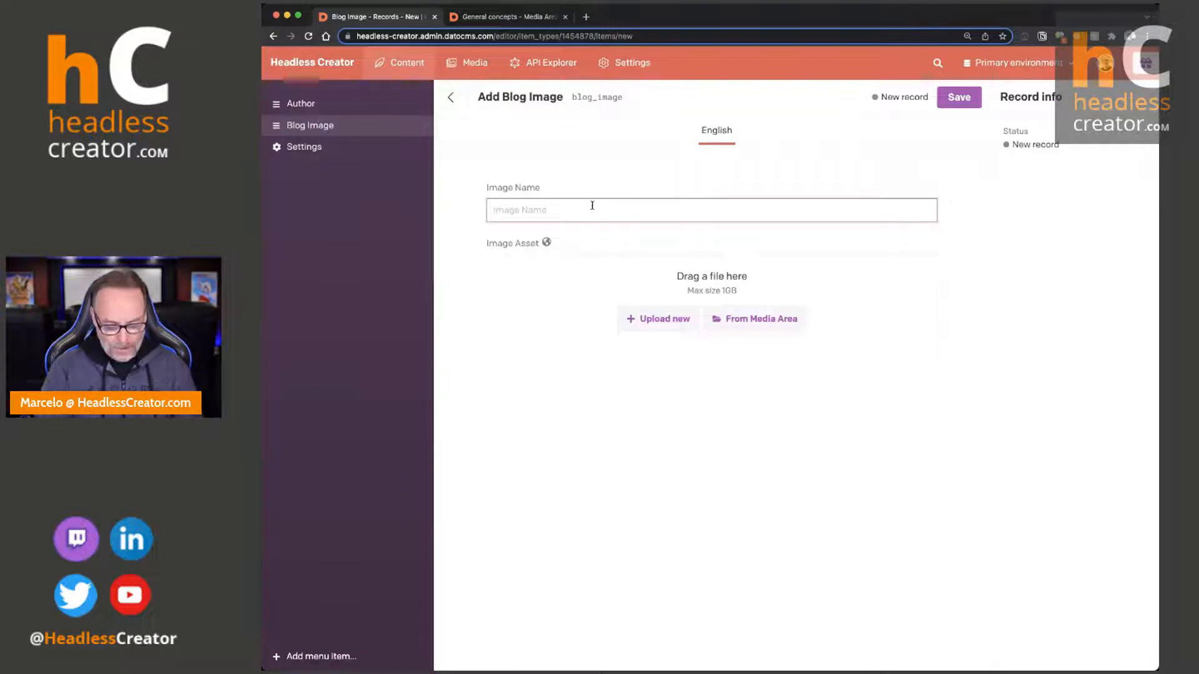
{"action": "type", "text": "Gaptain Kirk"}
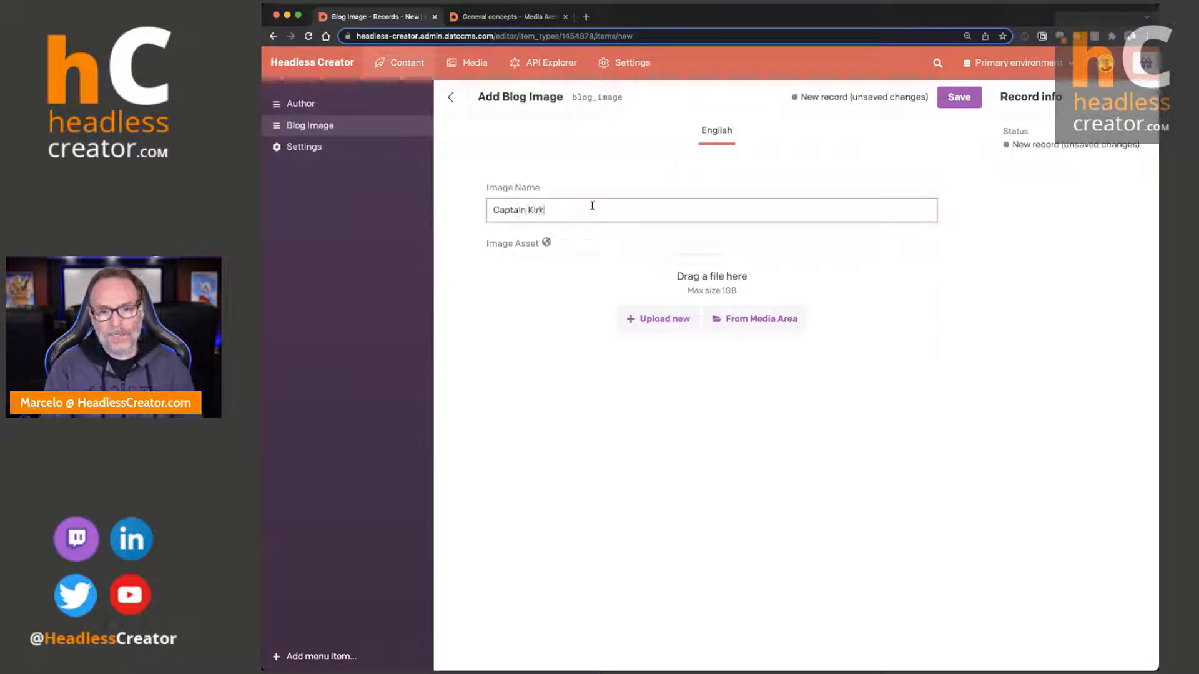
{"action": "left_click", "coordinate": [777, 319]}
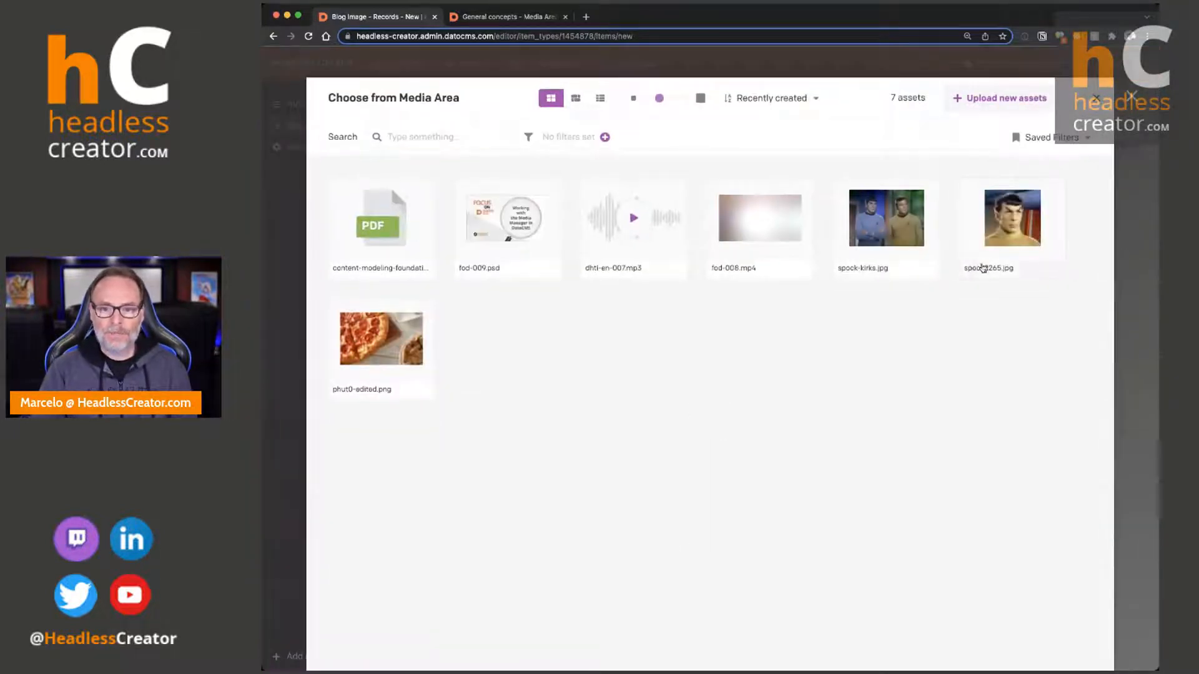
{"action": "left_click", "coordinate": [933, 226]}
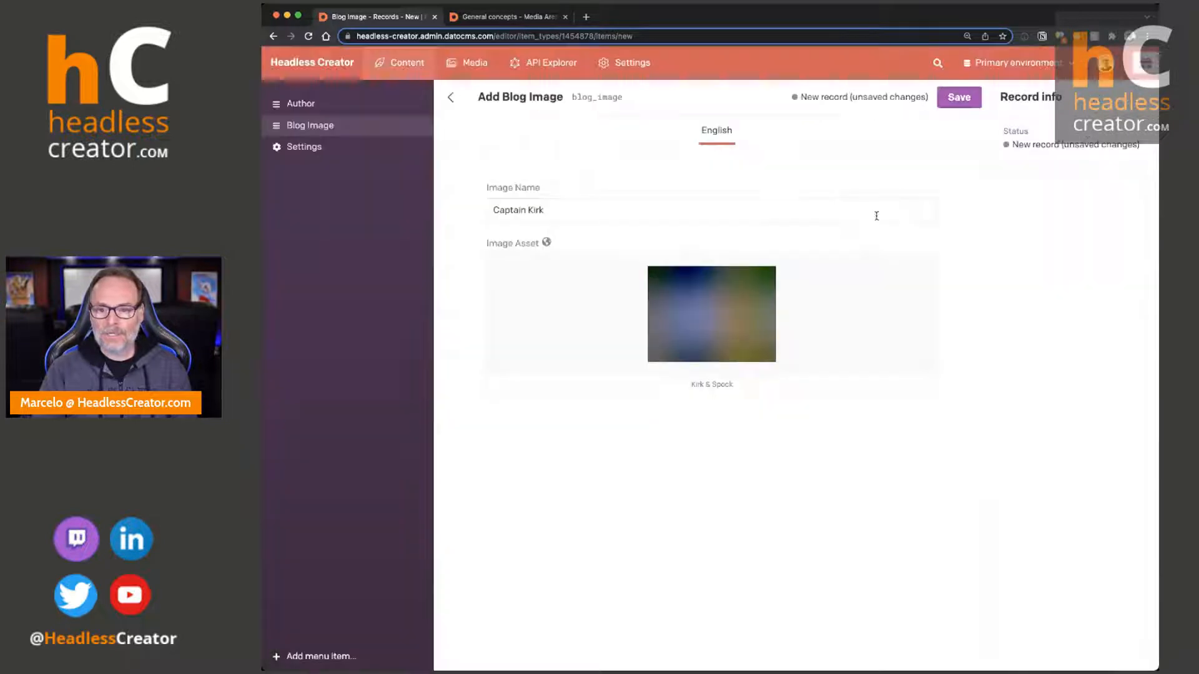
{"action": "left_click", "coordinate": [965, 100]}
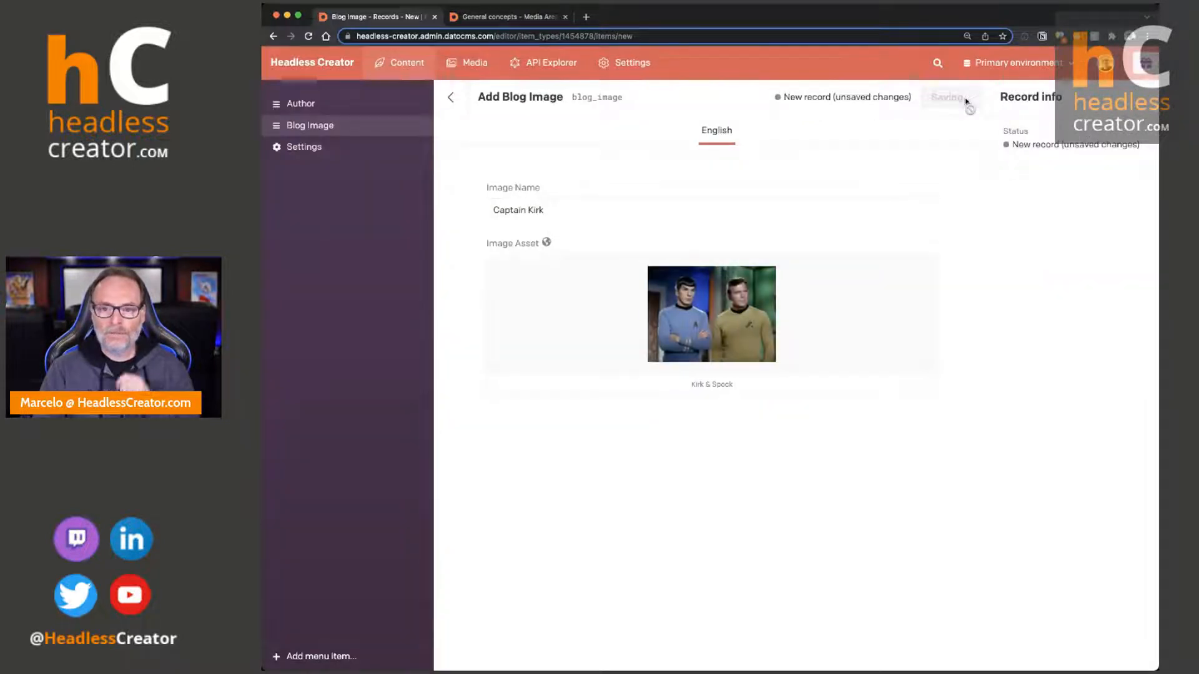
Return to the media area, close the spock2265.jpg details, and check which records use spock-kirks.jpg.
{"action": "left_click", "coordinate": [488, 61]}
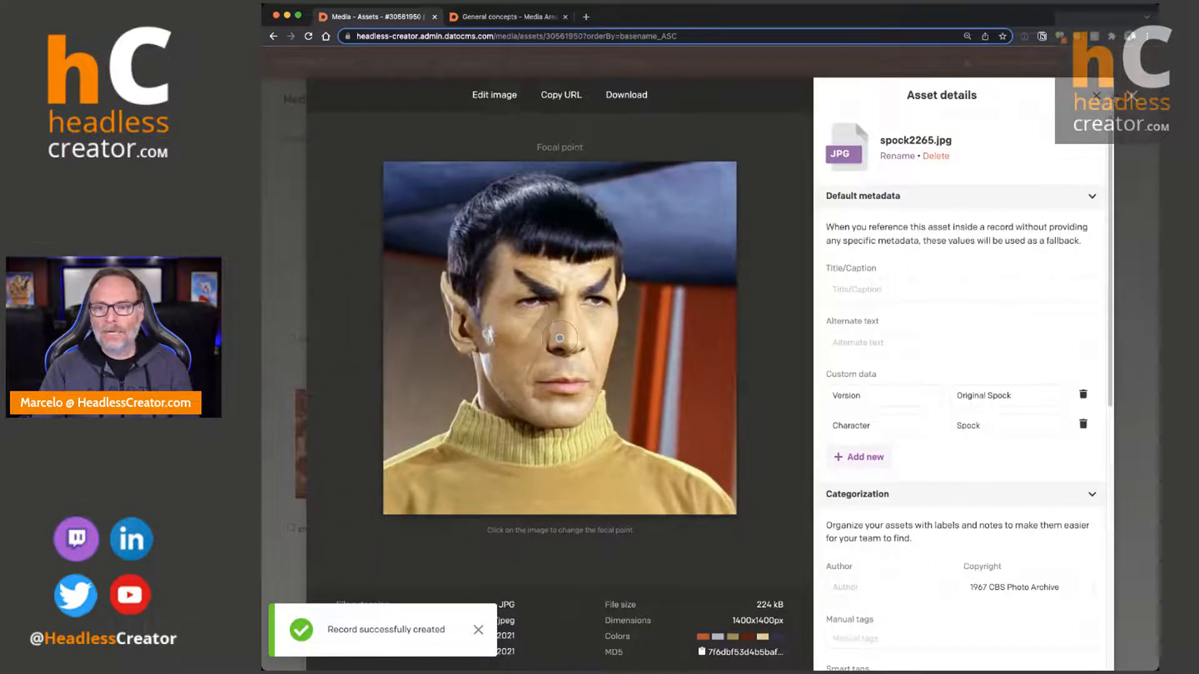
{"action": "left_click", "coordinate": [1132, 98]}
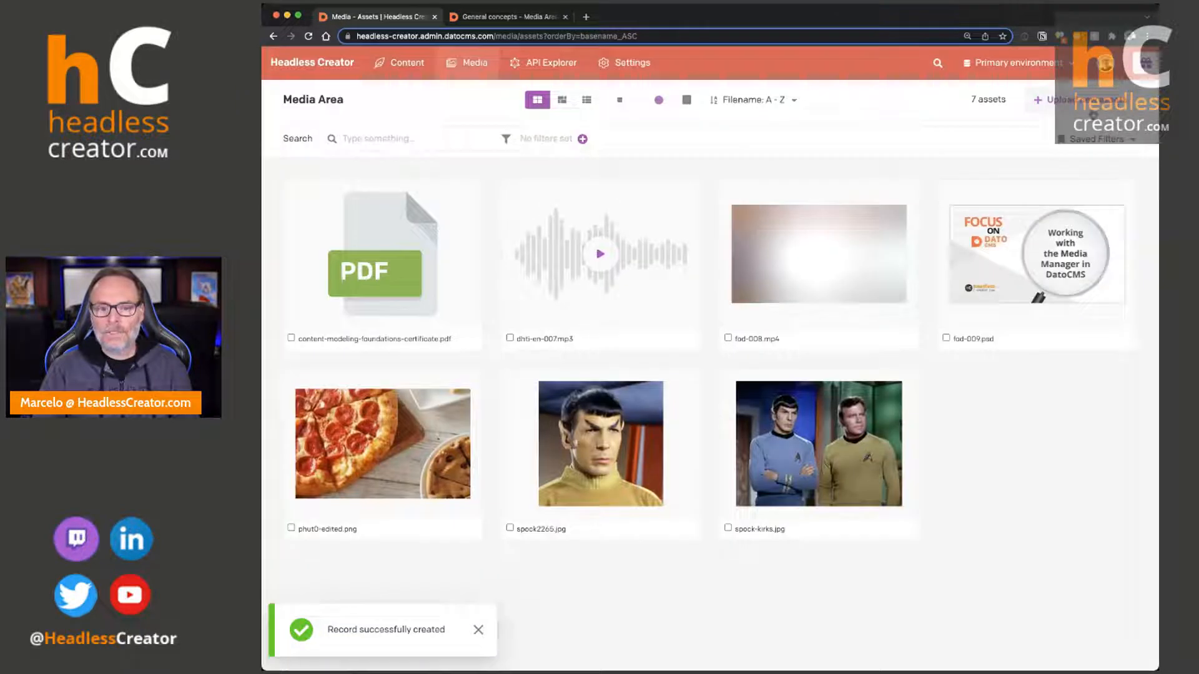
{"action": "left_click", "coordinate": [855, 437]}
{"action": "scroll", "coordinate": [980, 434], "scroll_direction": "down", "scroll_amount": 5}
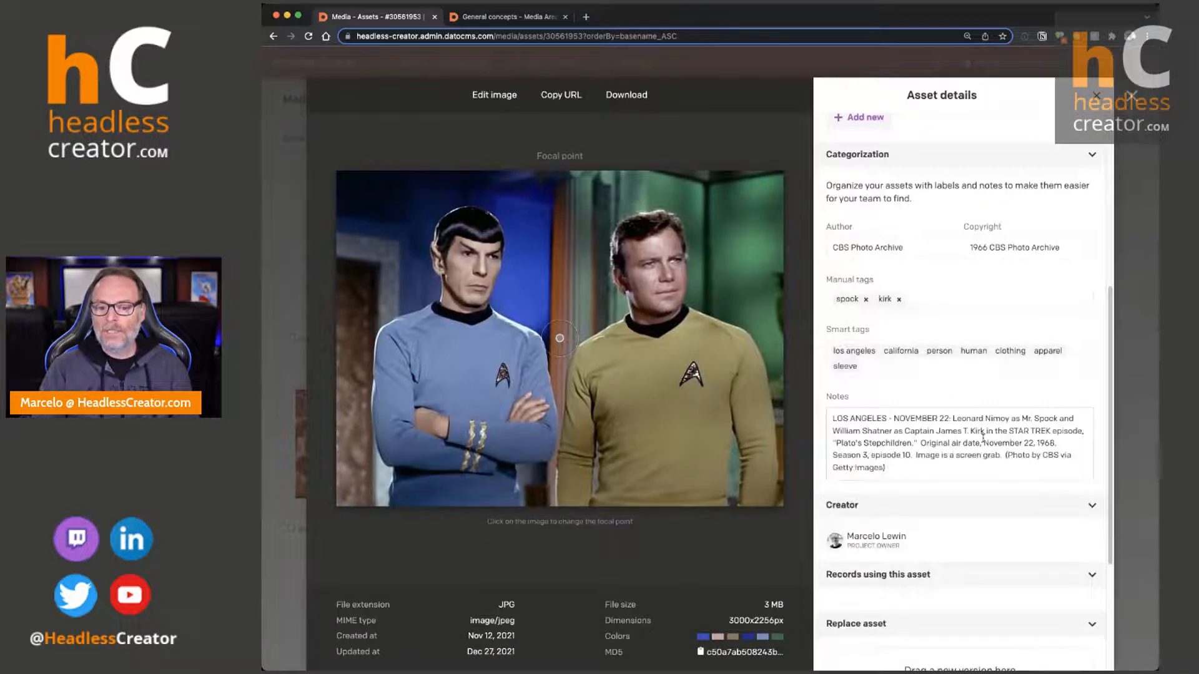
{"action": "scroll", "coordinate": [984, 437], "scroll_direction": "down", "scroll_amount": 3}
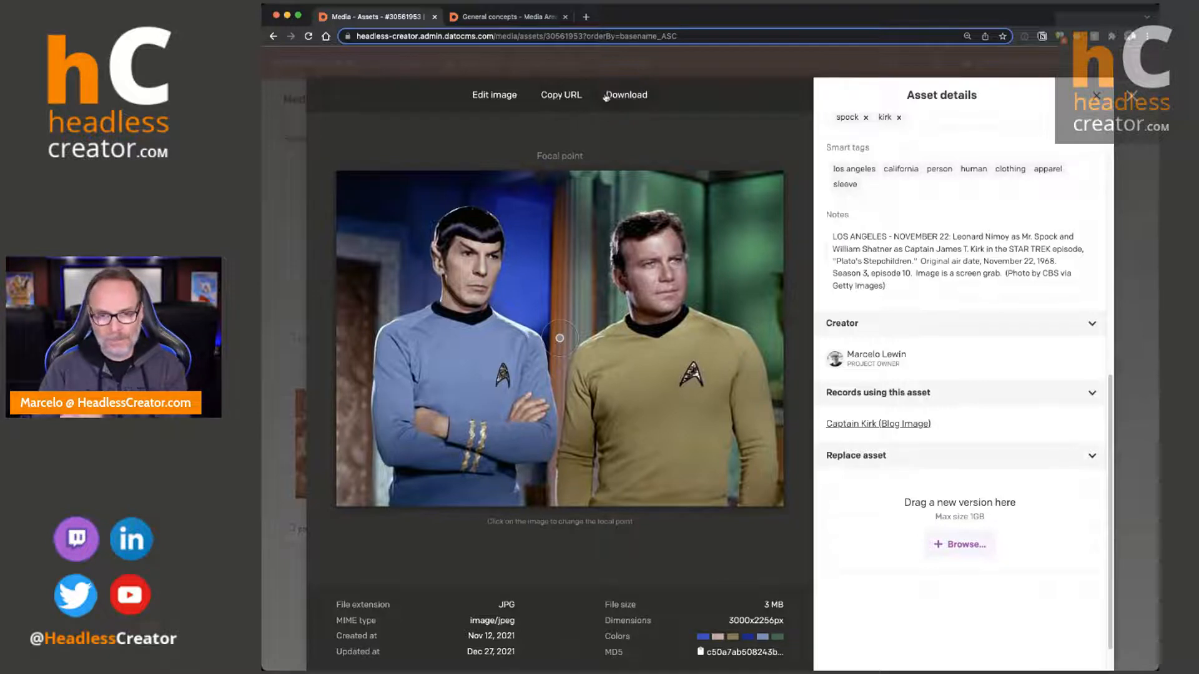
Open spock-kirks.jpg for image editing and crop it around both men to about 2323 × 1172 pixels.
{"action": "left_click", "coordinate": [501, 97]}
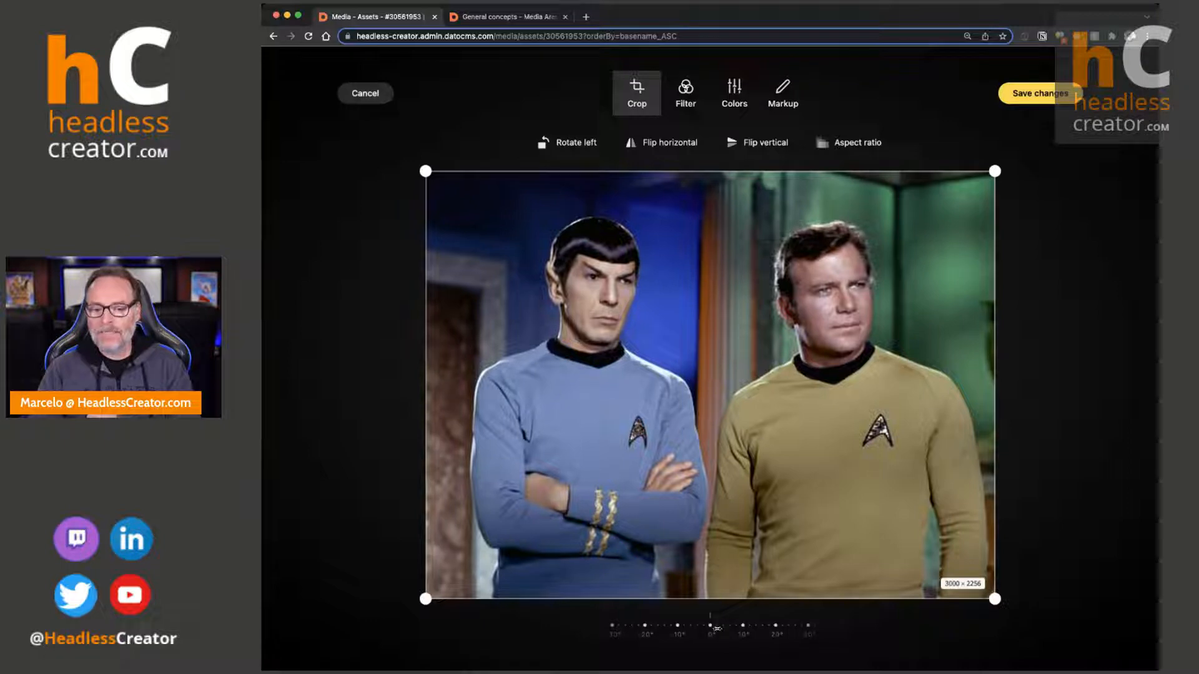
{"action": "left_click_drag", "start_coordinate": [996, 601], "coordinate": [954, 438]}
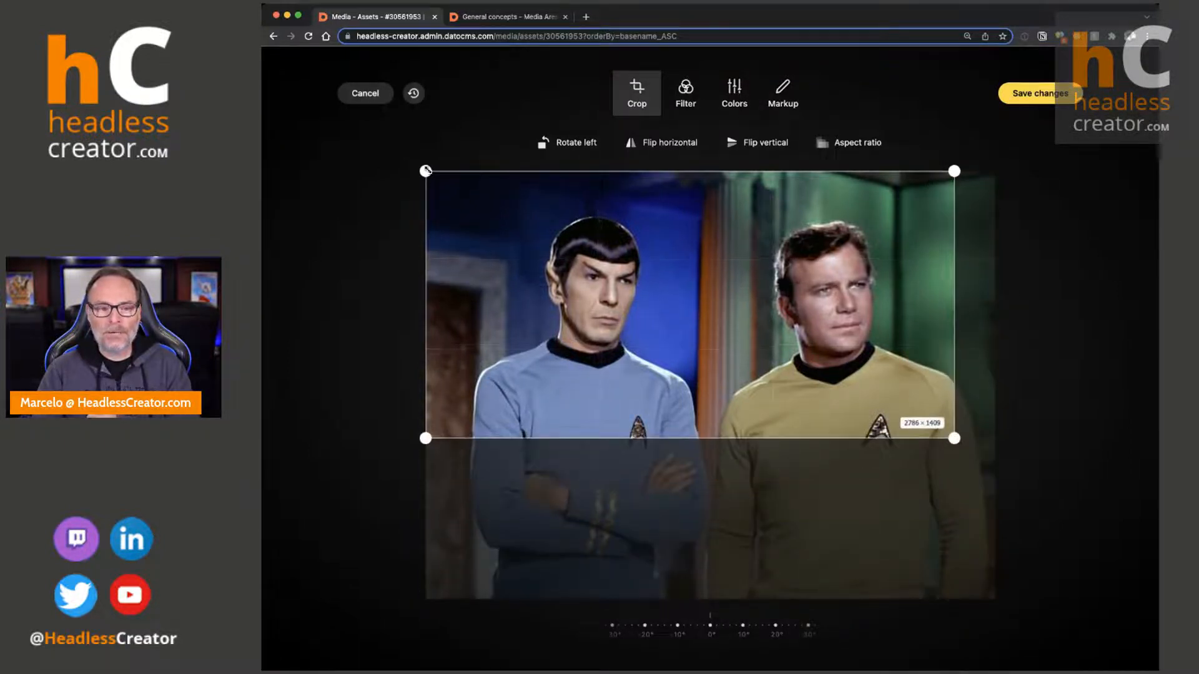
{"action": "left_click_drag", "start_coordinate": [425, 170], "coordinate": [489, 197]}
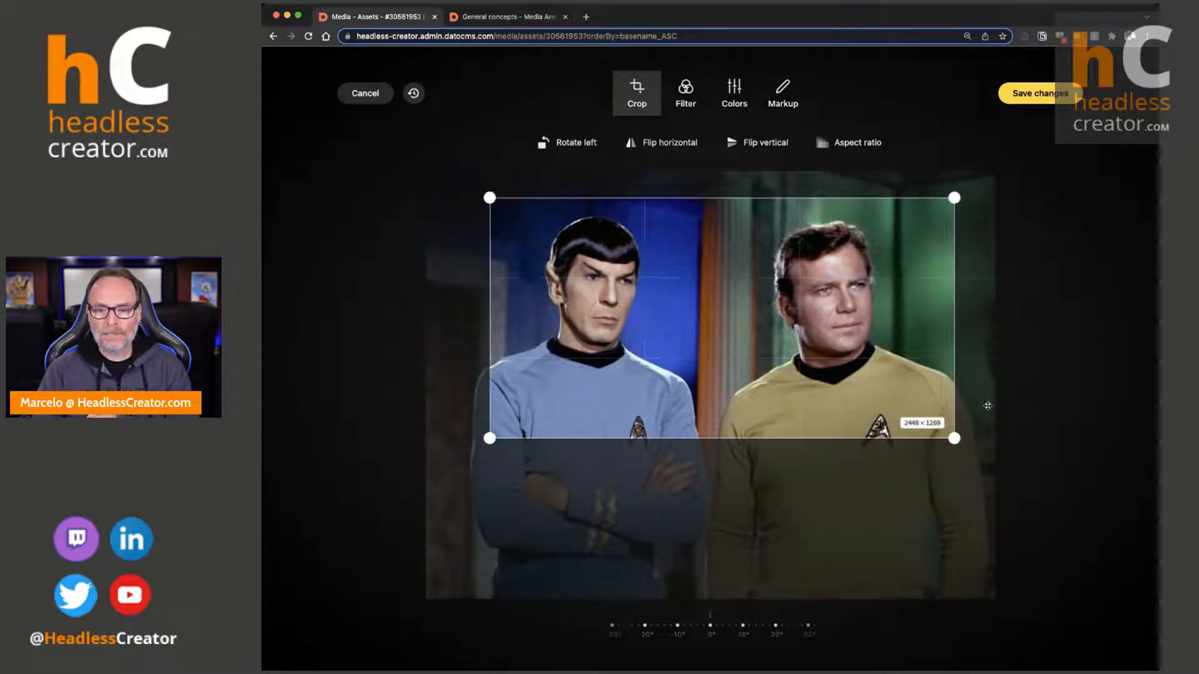
{"action": "left_click_drag", "start_coordinate": [954, 439], "coordinate": [931, 421]}
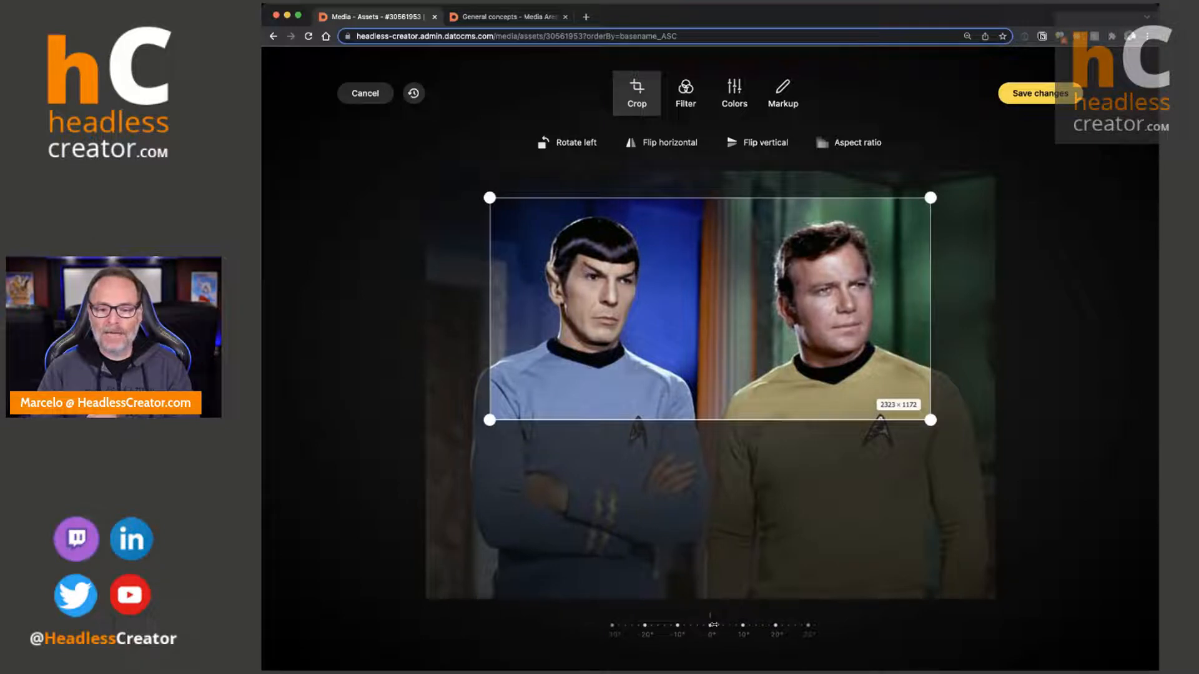
Tilt the image about 8° counter-clockwise and refine the crop frame to about 2244 × 1149 pixels.
{"action": "left_click_drag", "start_coordinate": [713, 624], "coordinate": [790, 620]}
{"action": "left_click_drag", "start_coordinate": [931, 197], "coordinate": [925, 189]}
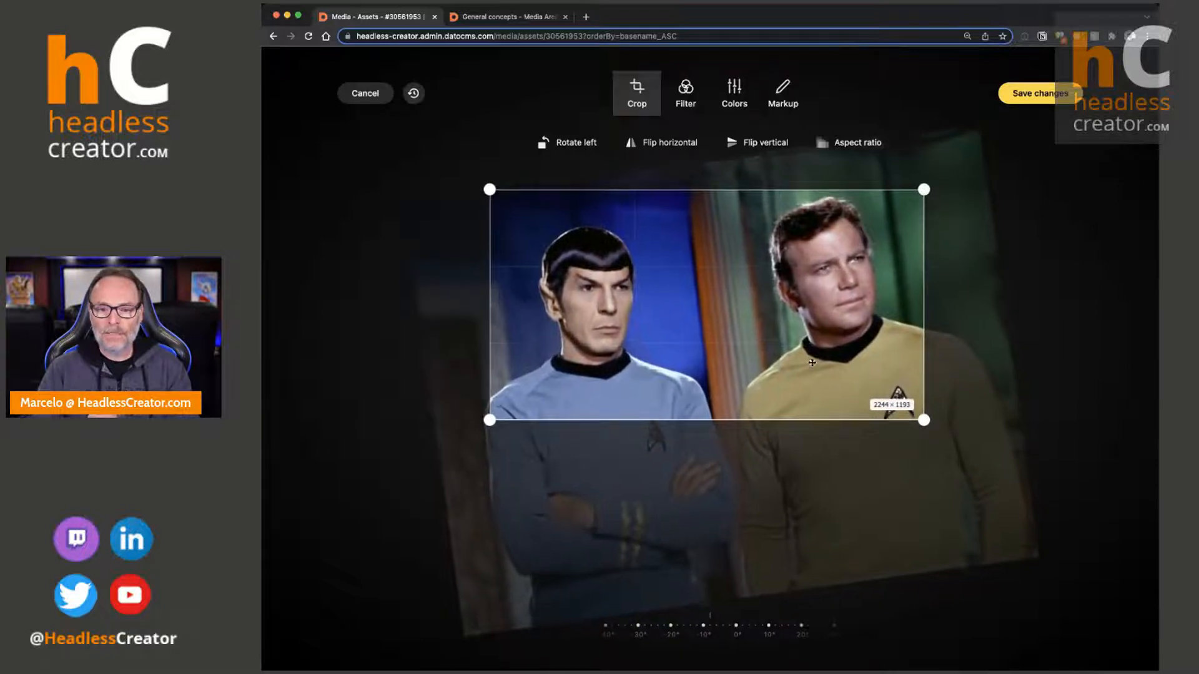
{"action": "left_click_drag", "start_coordinate": [812, 363], "coordinate": [803, 380]}
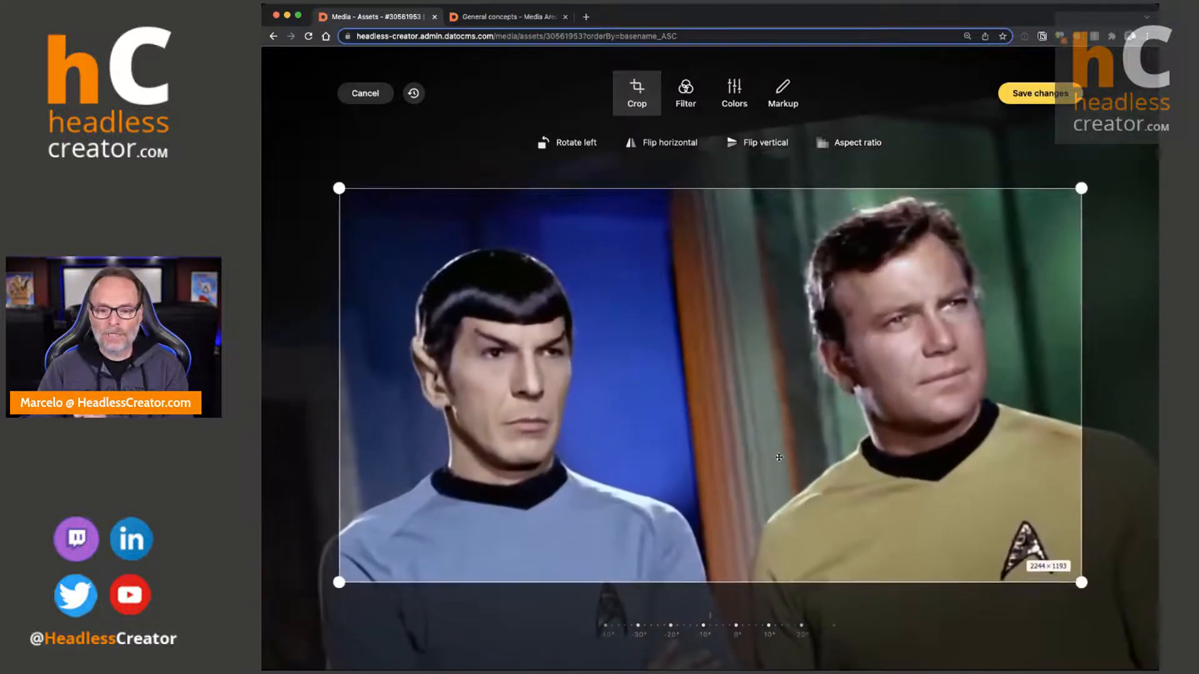
{"action": "left_click_drag", "start_coordinate": [737, 583], "coordinate": [741, 568]}
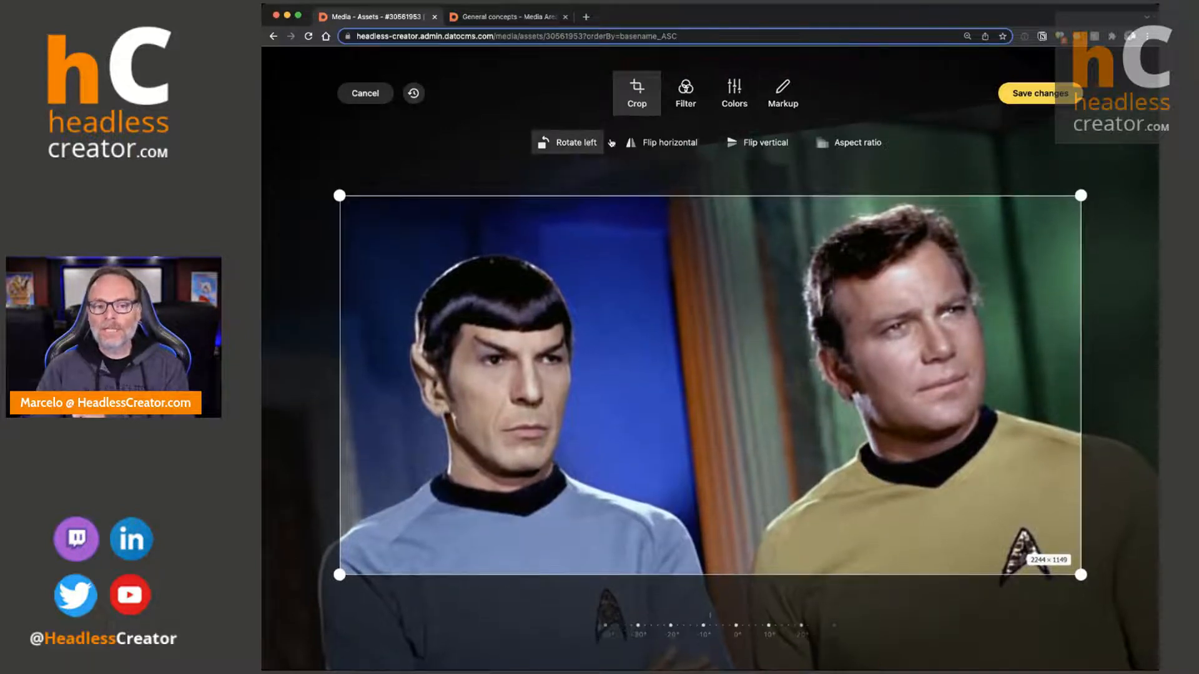
View the available aspect ratio presets, and try the Chrome and Fade filters on the cropped image.
{"action": "left_click", "coordinate": [865, 148]}
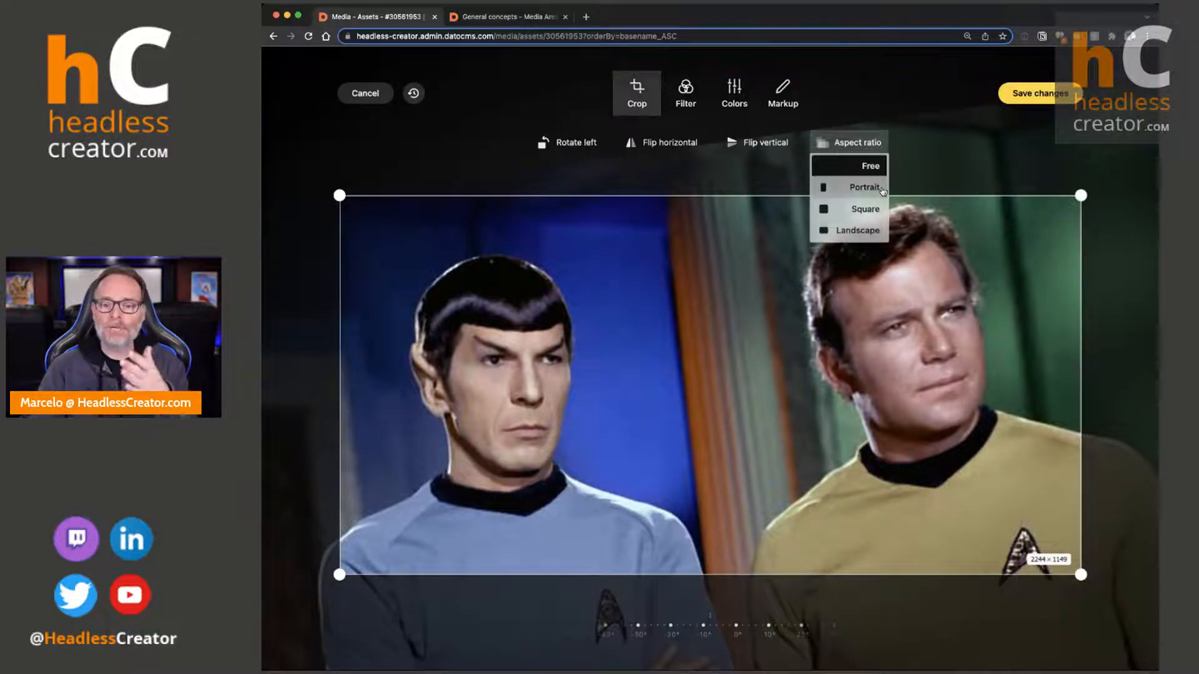
{"action": "left_click", "coordinate": [902, 118]}
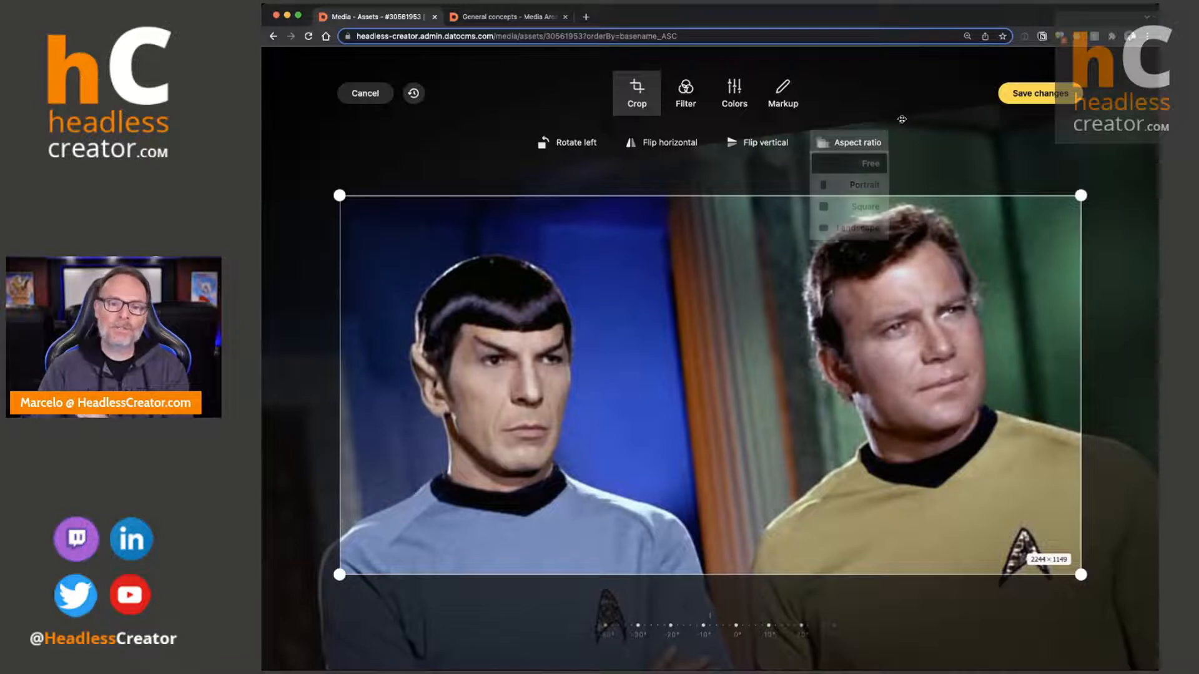
{"action": "left_click", "coordinate": [690, 94]}
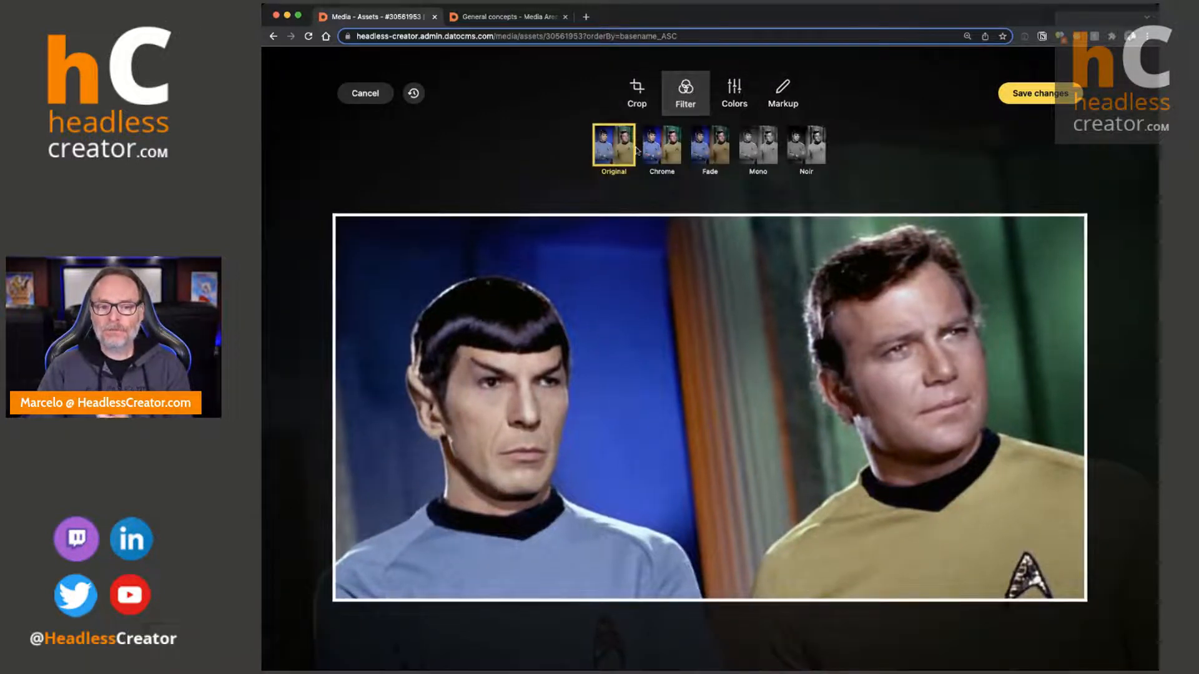
{"action": "left_click", "coordinate": [673, 150]}
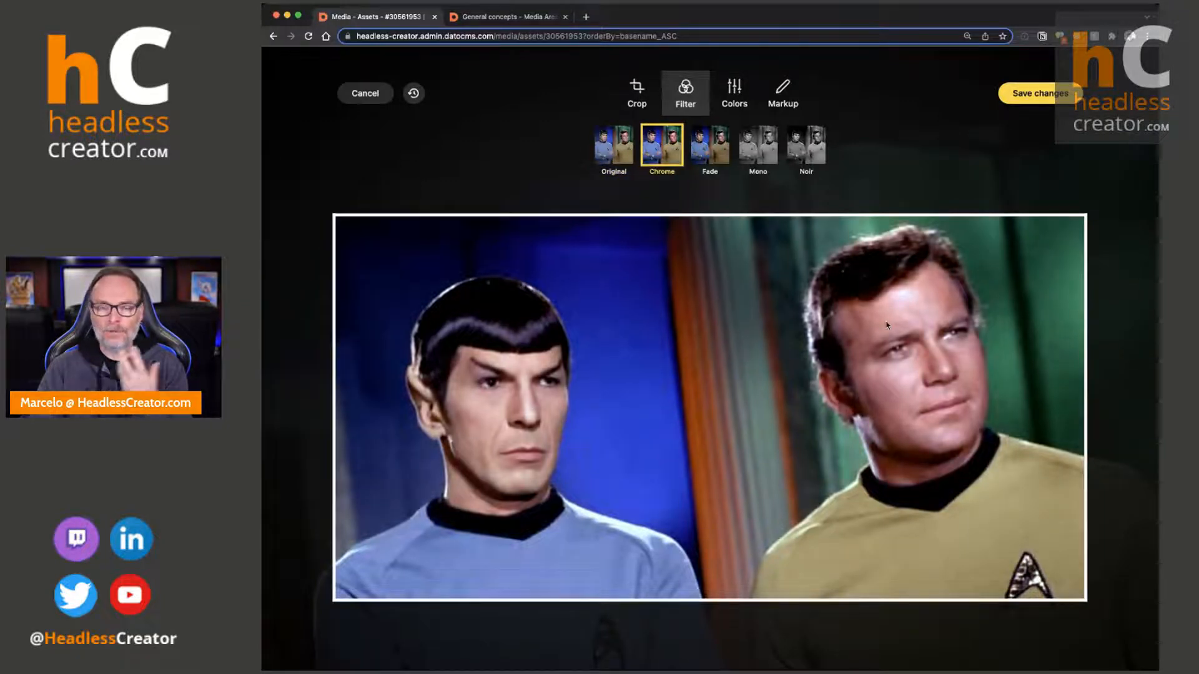
{"action": "left_click", "coordinate": [723, 156]}
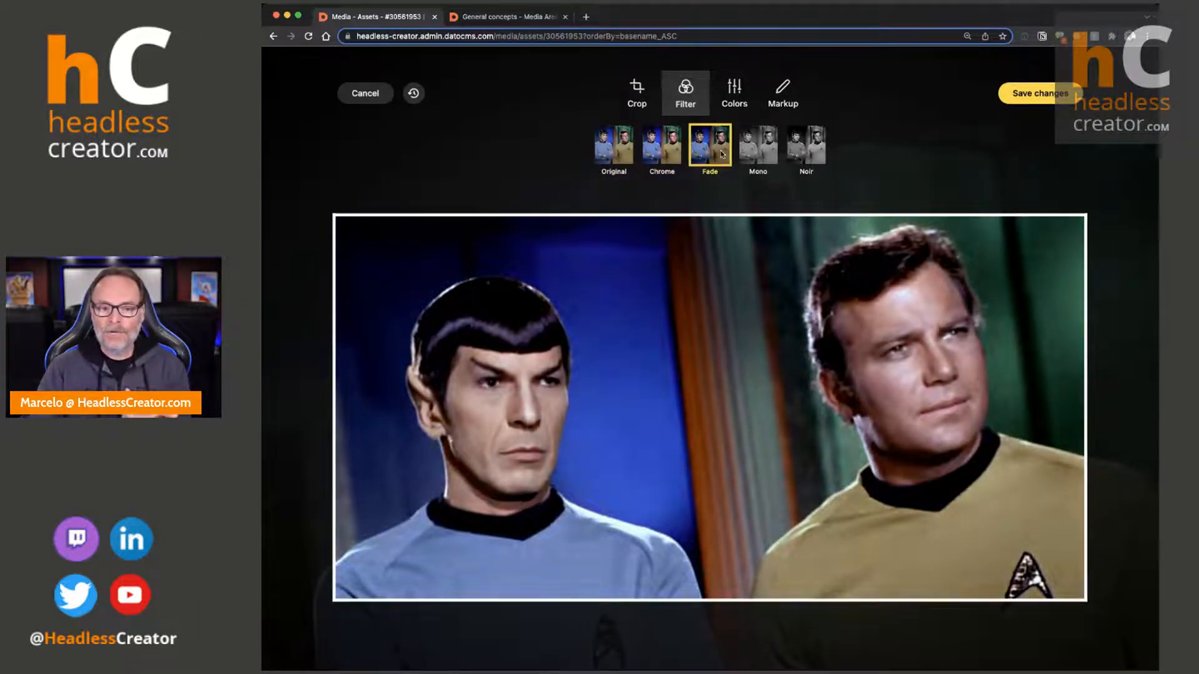
Preview the Mono and Noir filters on the image, and settle on the Fade filter.
{"action": "left_click", "coordinate": [765, 156]}
{"action": "left_click", "coordinate": [819, 148]}
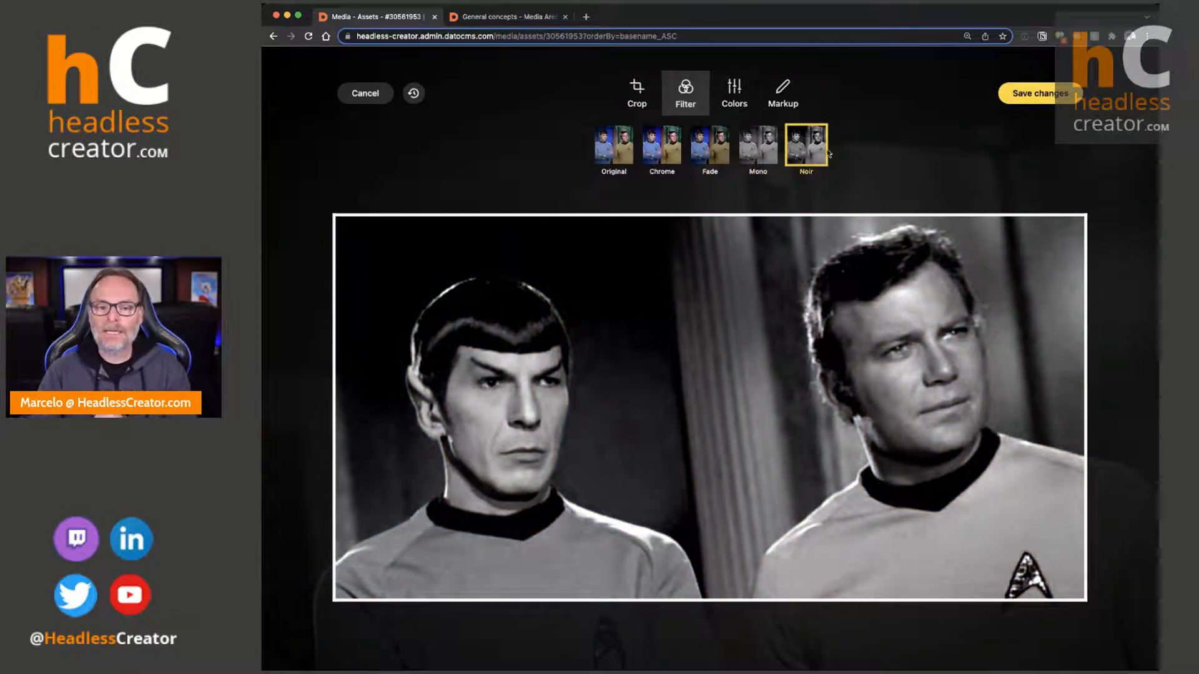
{"action": "left_click", "coordinate": [710, 150]}
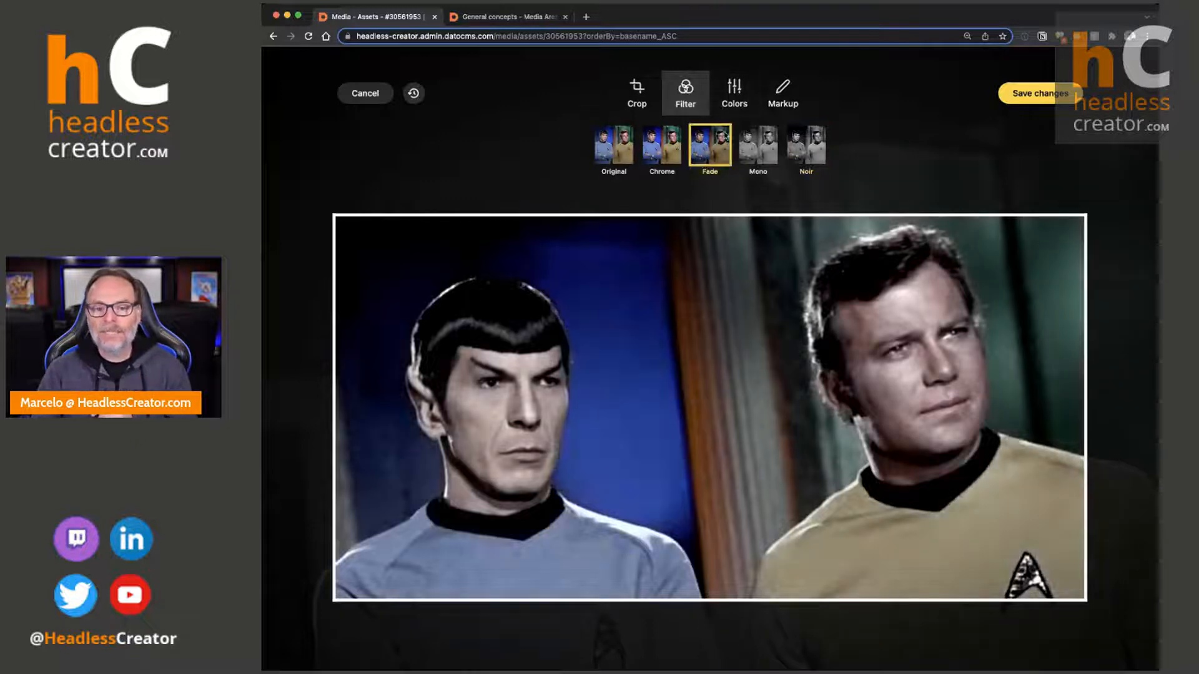
Raise the image's brightness and contrast, lower its exposure, push saturation almost to maximum, and save the edited version as a new copy.
{"action": "left_click", "coordinate": [736, 89]}
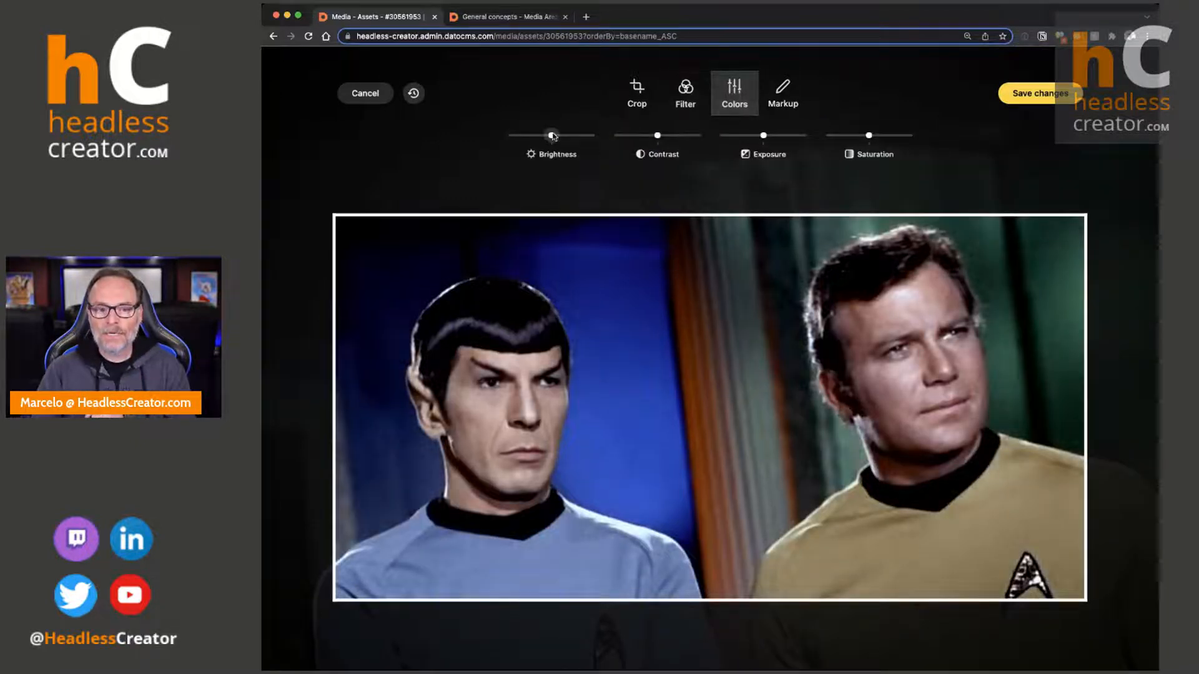
{"action": "left_click_drag", "start_coordinate": [552, 136], "coordinate": [568, 136]}
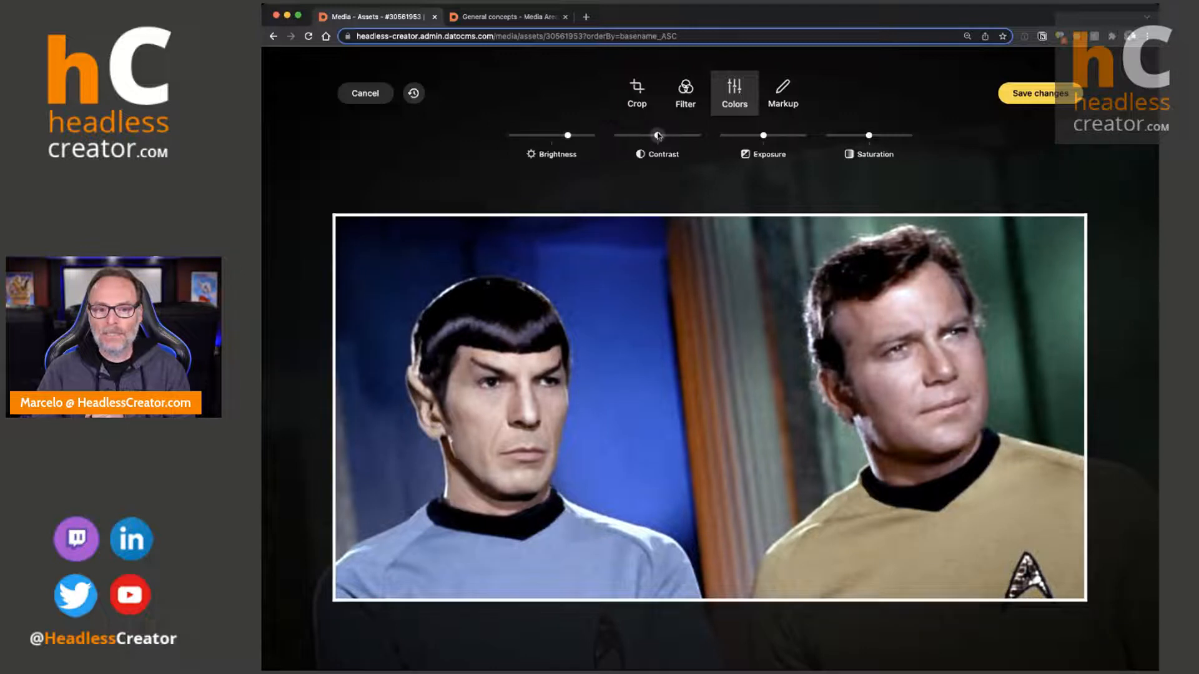
{"action": "left_click_drag", "start_coordinate": [657, 136], "coordinate": [674, 136]}
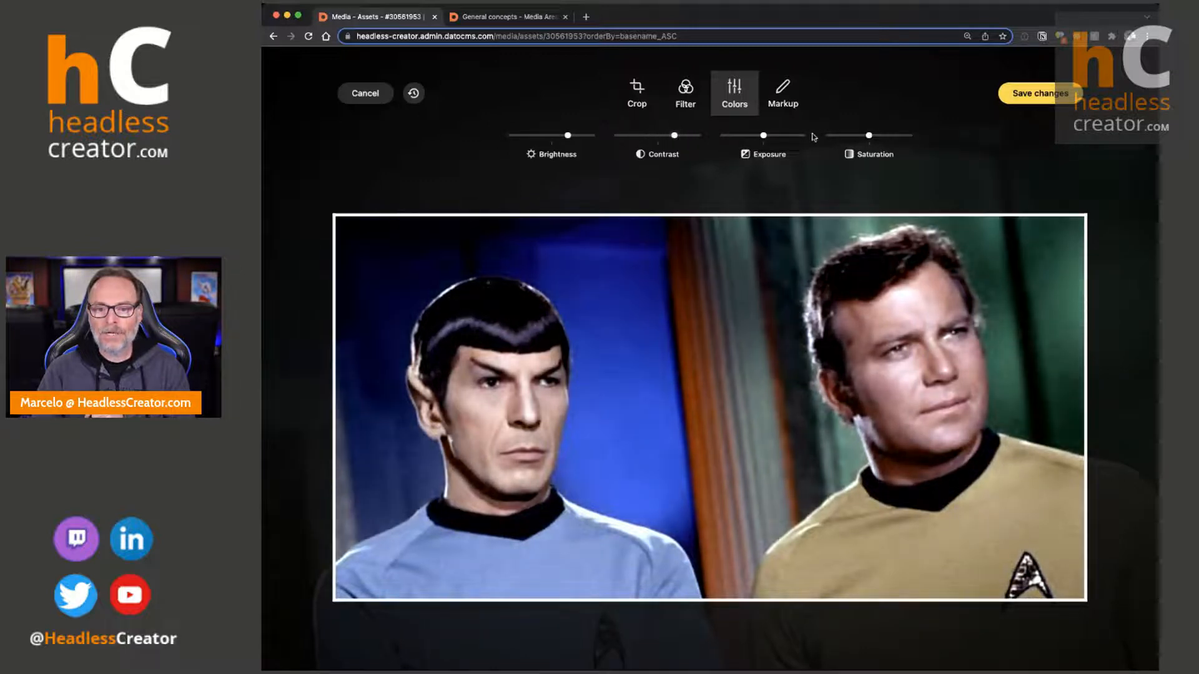
{"action": "left_click_drag", "start_coordinate": [763, 135], "coordinate": [738, 136]}
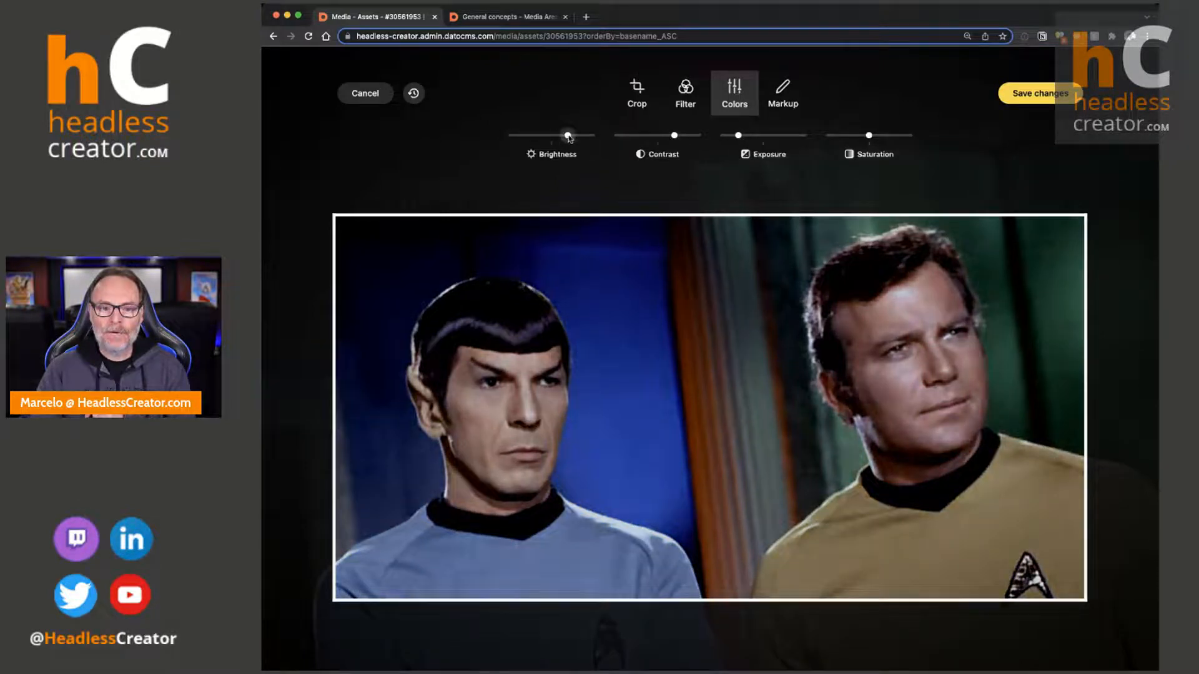
{"action": "left_click_drag", "start_coordinate": [568, 135], "coordinate": [581, 137]}
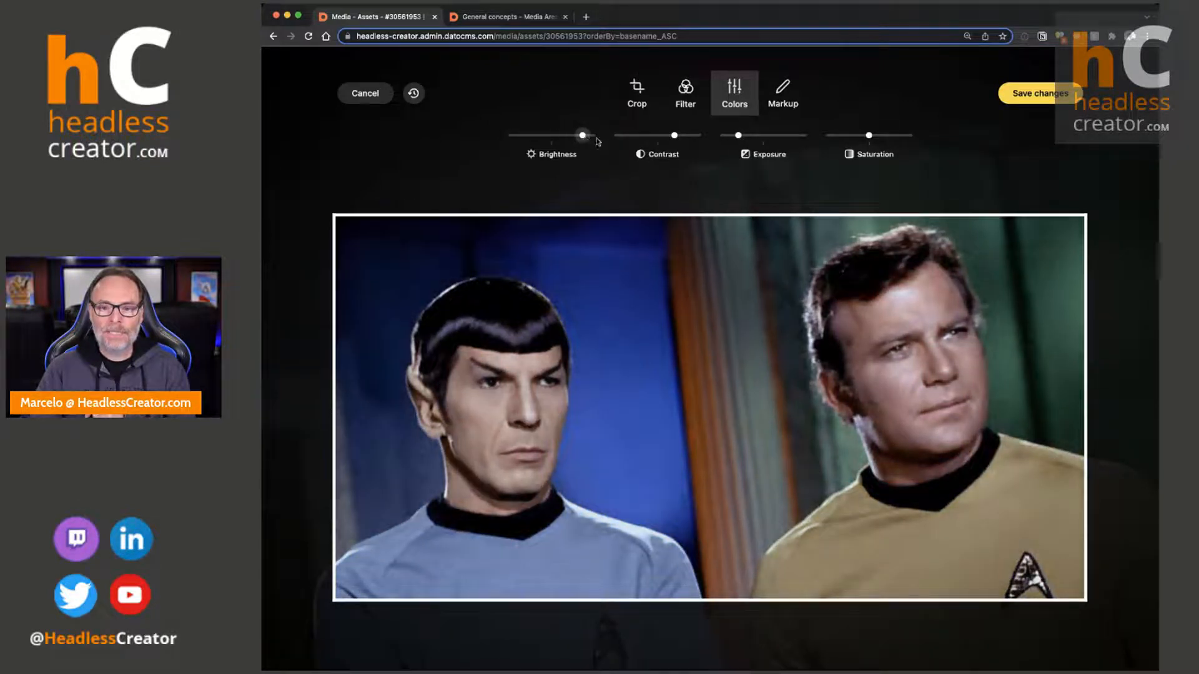
{"action": "left_click_drag", "start_coordinate": [868, 135], "coordinate": [909, 135]}
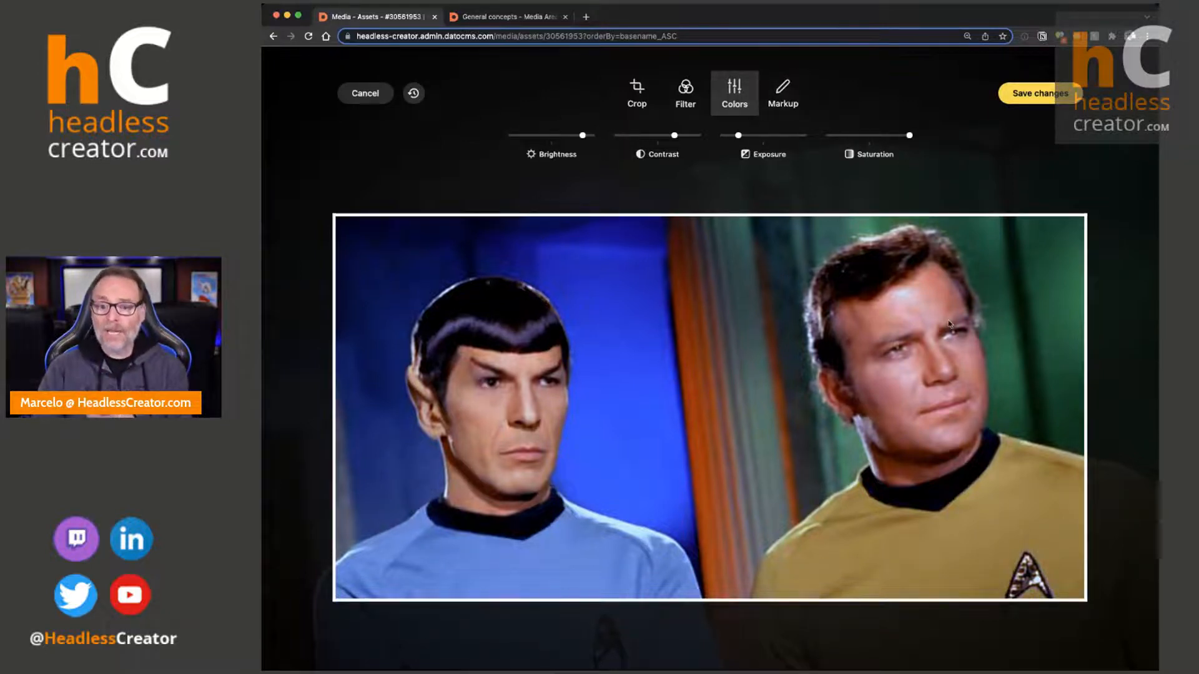
{"action": "left_click", "coordinate": [1044, 105]}
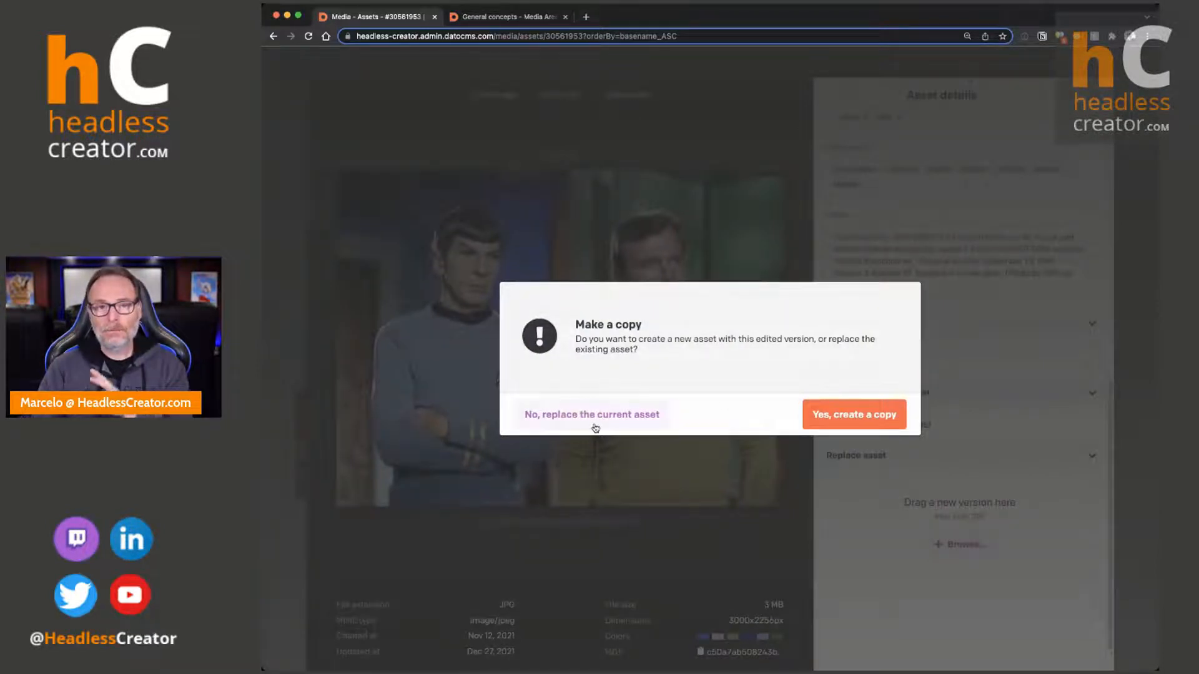
{"action": "left_click", "coordinate": [893, 422]}
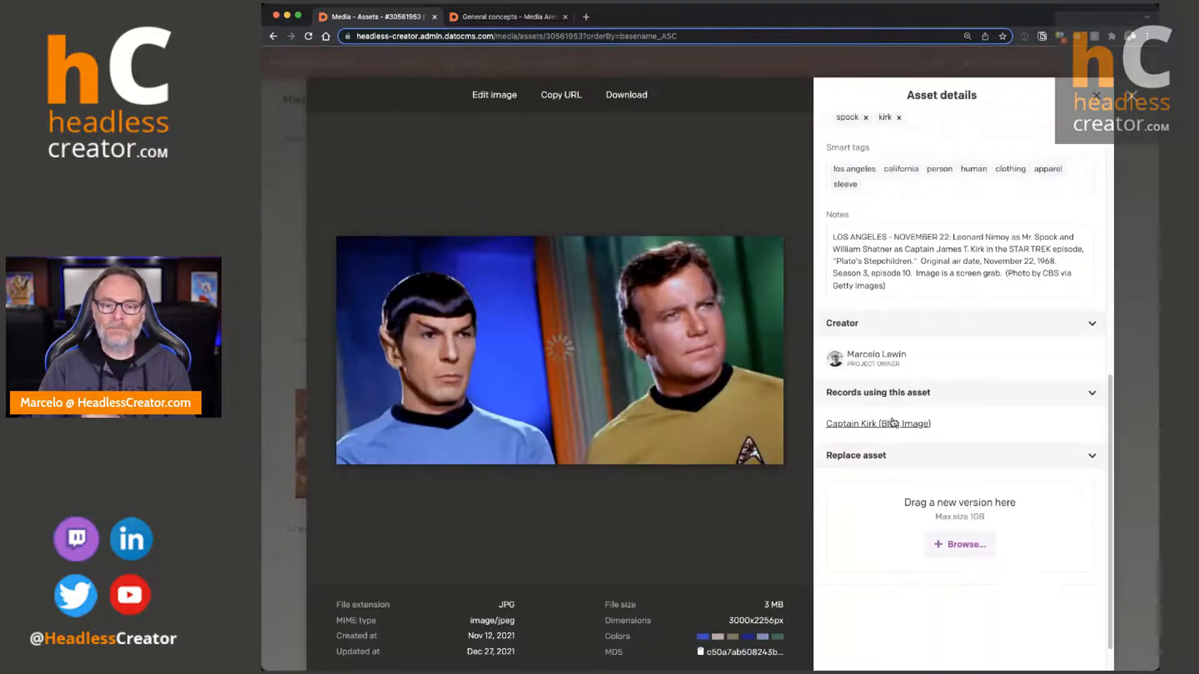
Set the title/caption of spock-kirks.jpg to "Saturated 60's Look Spock & Kirk" and save the metadata.
{"action": "scroll", "coordinate": [973, 334], "scroll_direction": "up", "scroll_amount": 8}
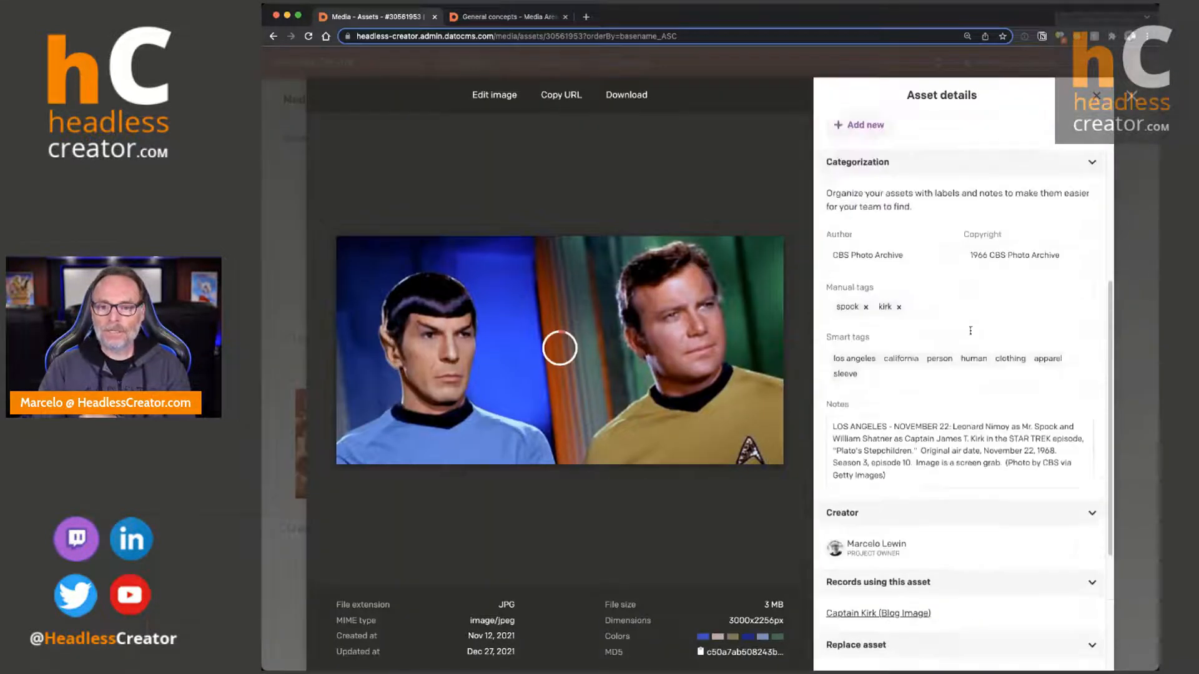
{"action": "left_click", "coordinate": [942, 196]}
{"action": "left_click", "coordinate": [936, 199]}
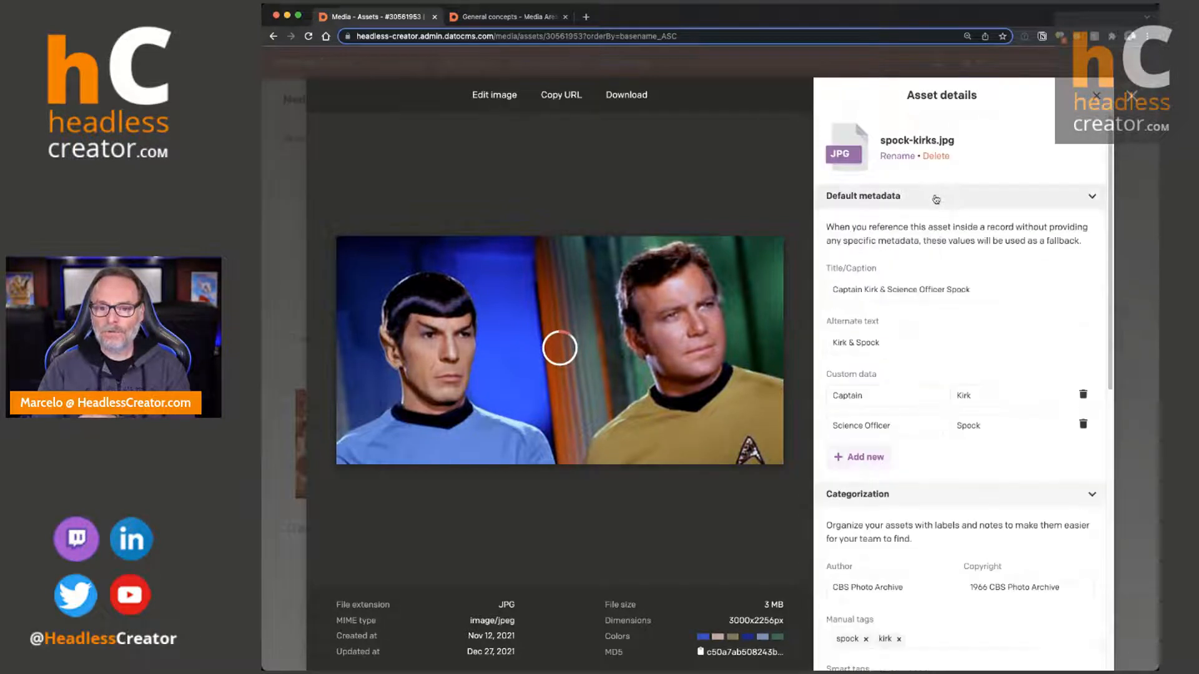
{"action": "double_click", "coordinate": [920, 283]}
{"action": "double_click", "coordinate": [923, 285]}
{"action": "left_click", "coordinate": [961, 289]}
{"action": "triple_click", "coordinate": [961, 288]}
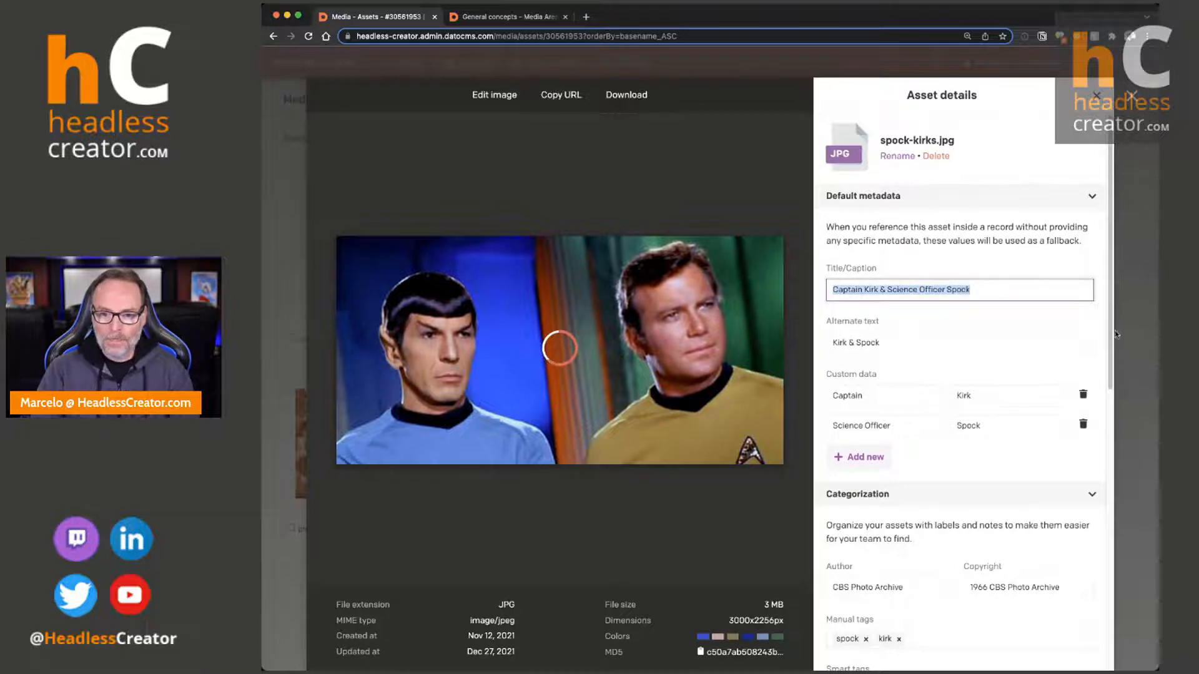
{"action": "type", "text": "Satur"}
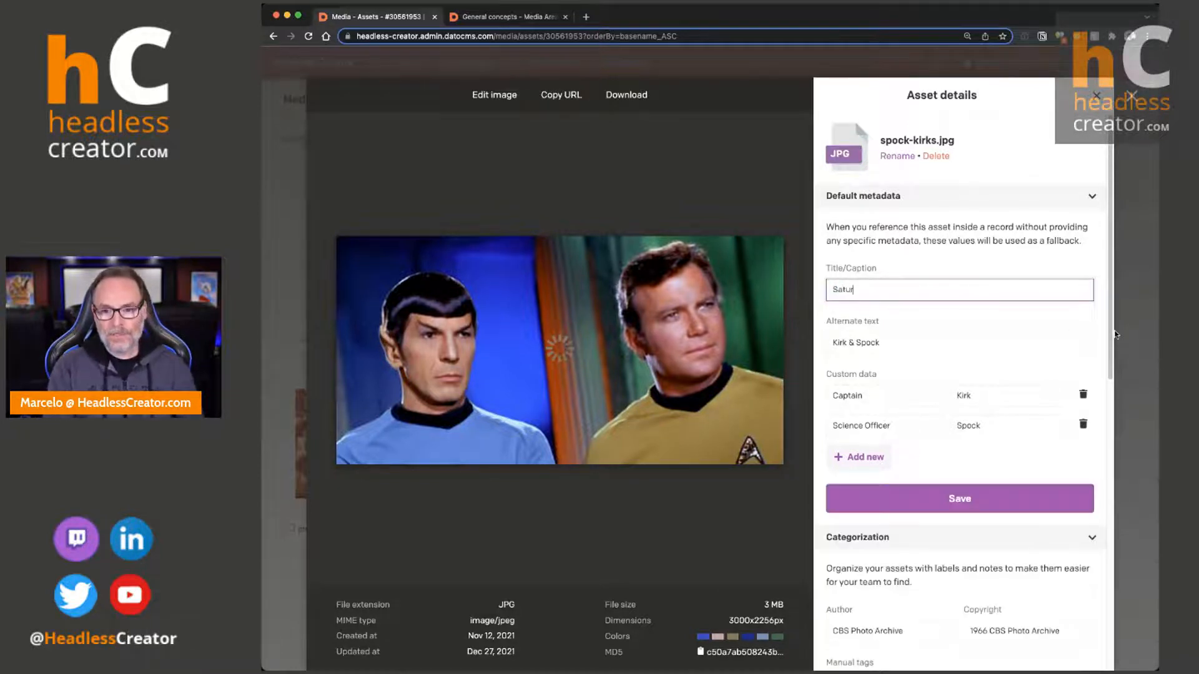
{"action": "type", "text": "ated 60's"}
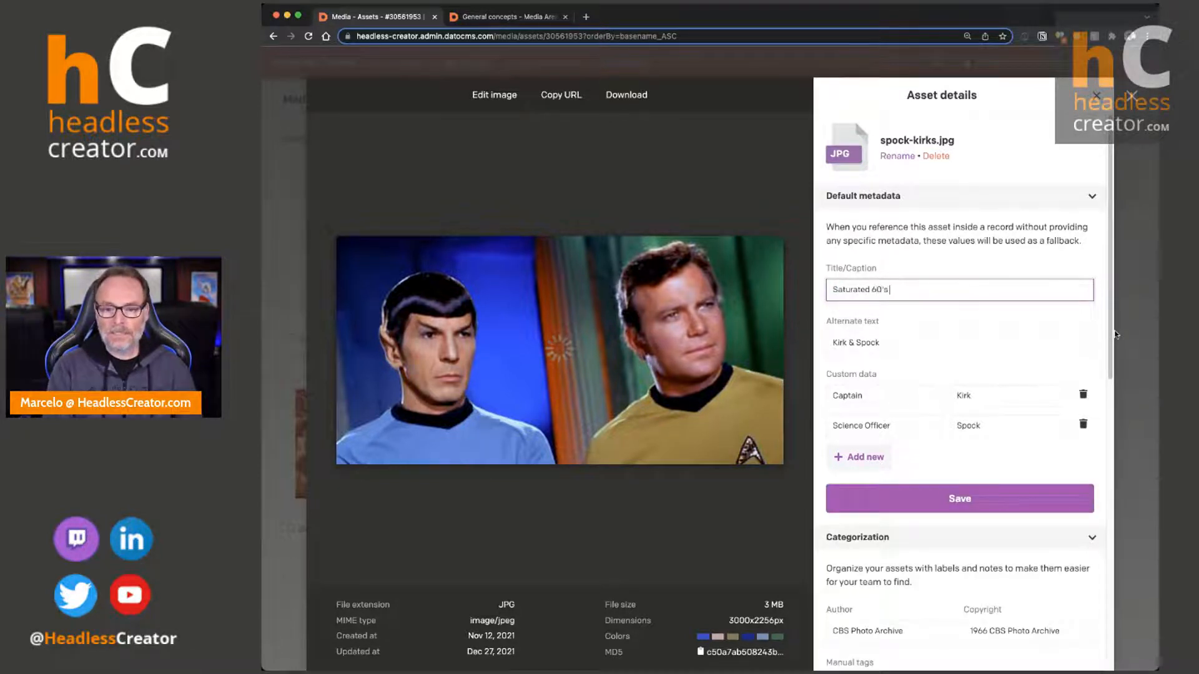
{"action": "type", "text": " Look Spok"}
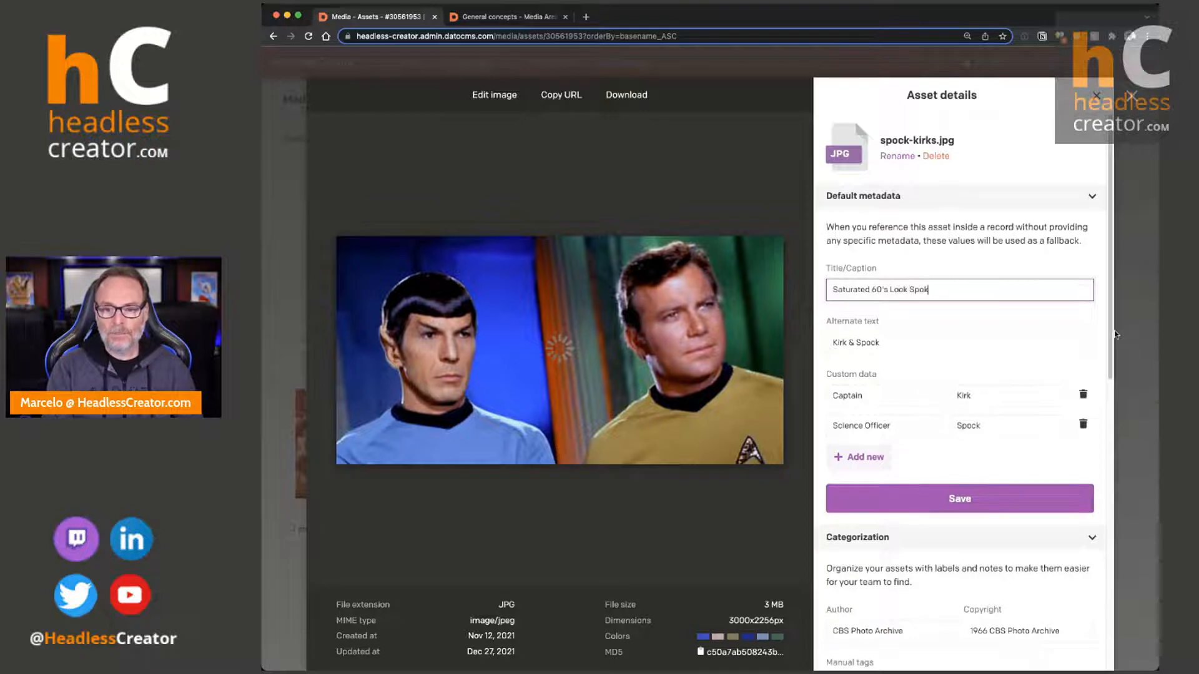
{"action": "key", "text": "BackSpace"}
{"action": "type", "text": "ck"}
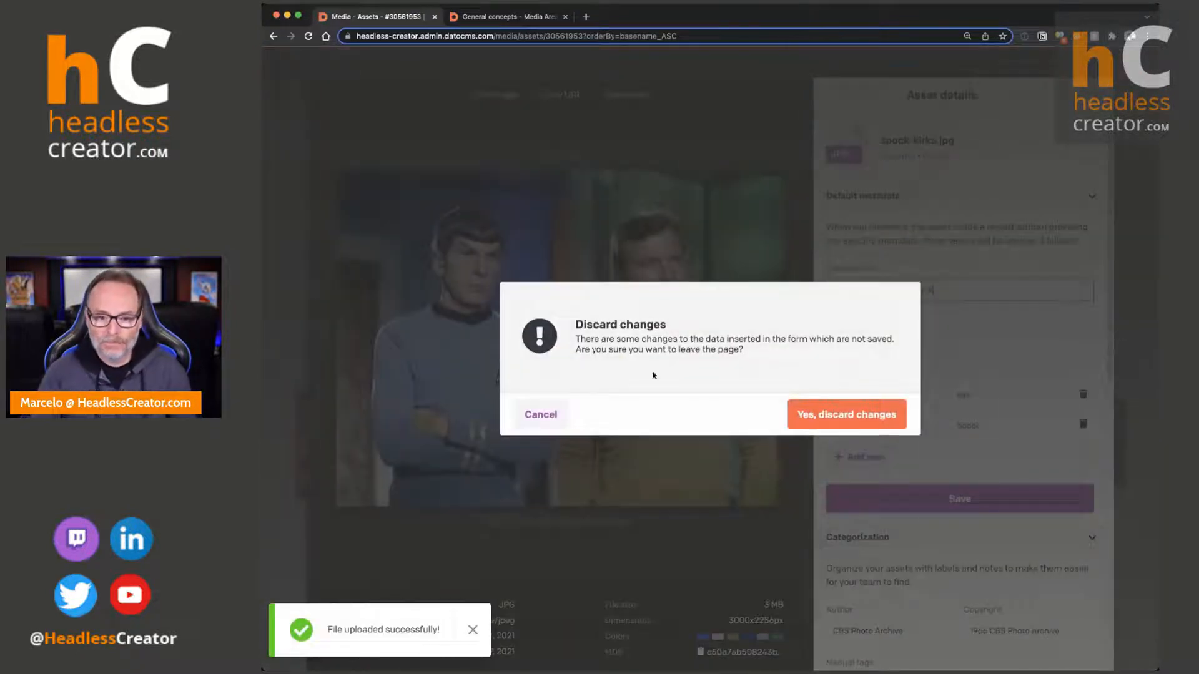
{"action": "left_click", "coordinate": [541, 415]}
{"action": "left_click", "coordinate": [982, 293]}
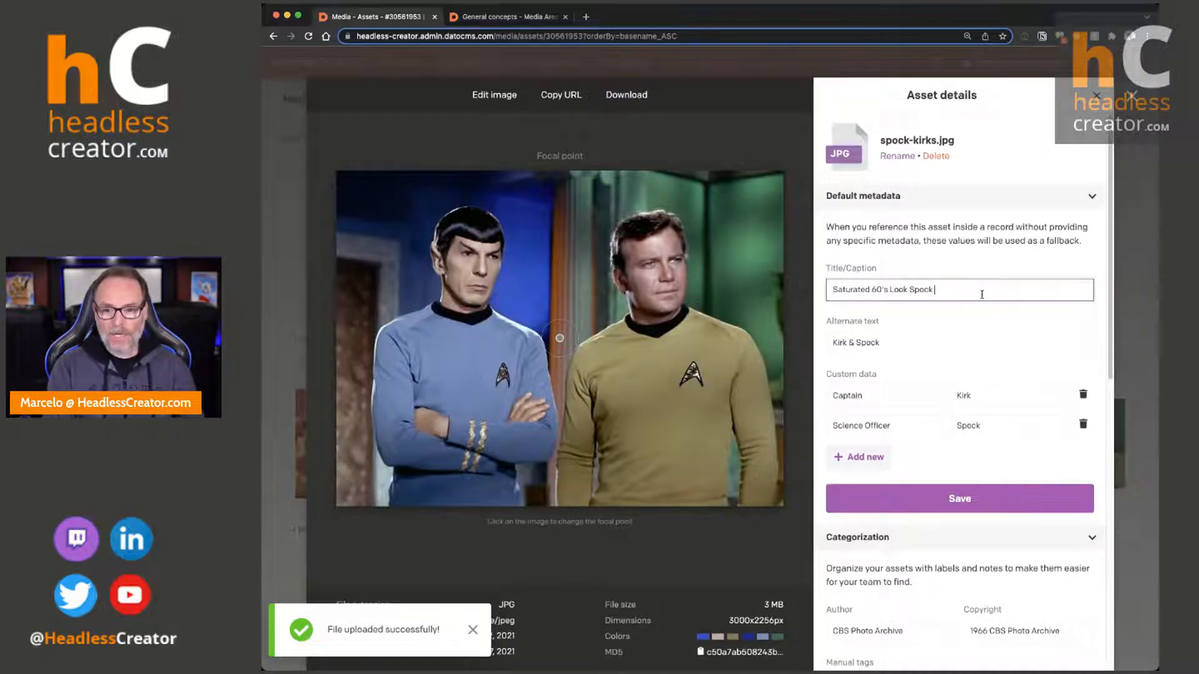
{"action": "type", "text": "& Kirk"}
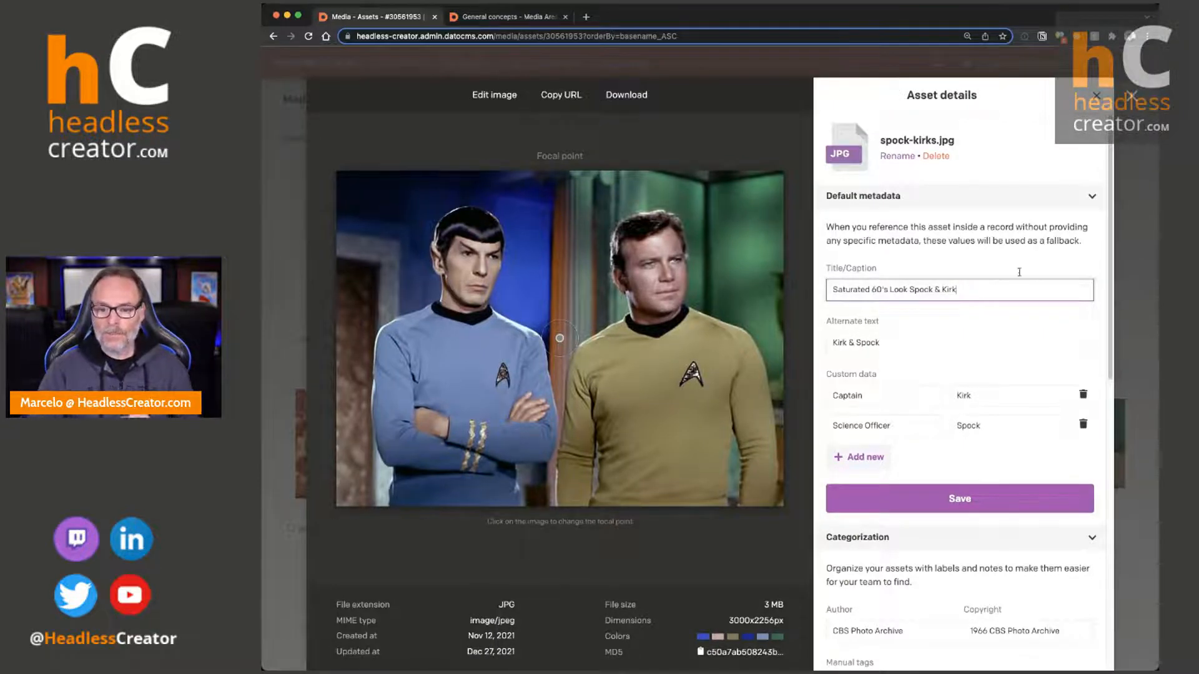
{"action": "left_click", "coordinate": [992, 499]}
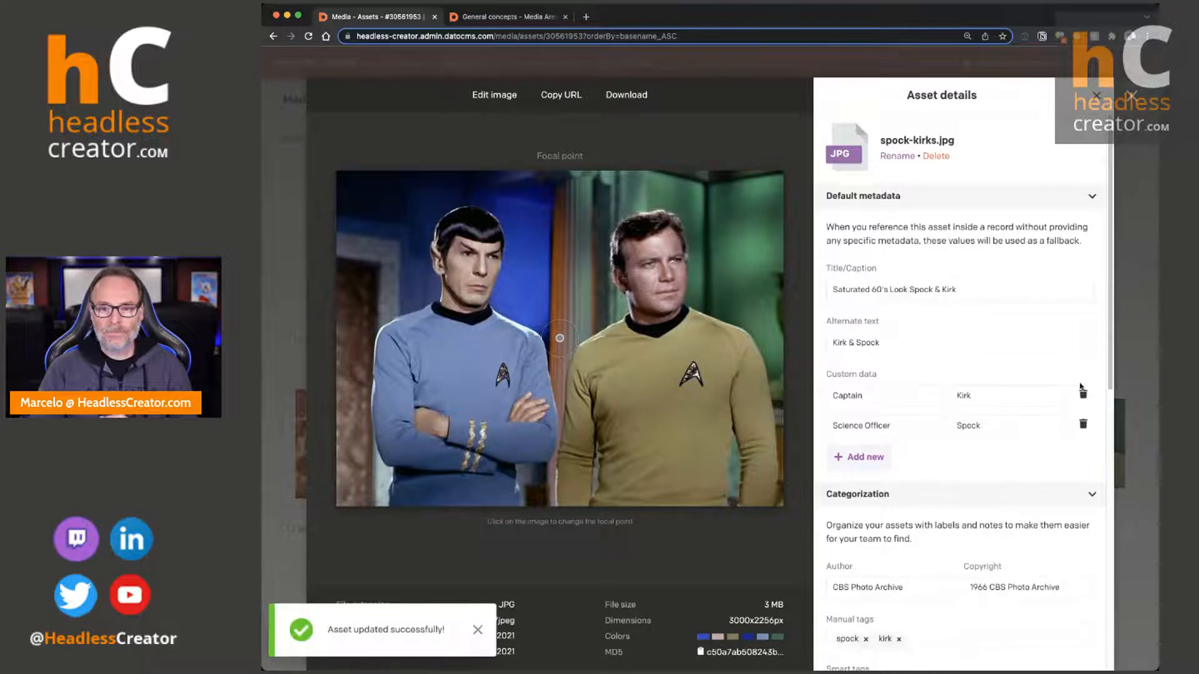
Open the spock-kirks-edited.png asset, copy its URL, and view the image in a separate browser tab.
{"action": "left_click", "coordinate": [1132, 99]}
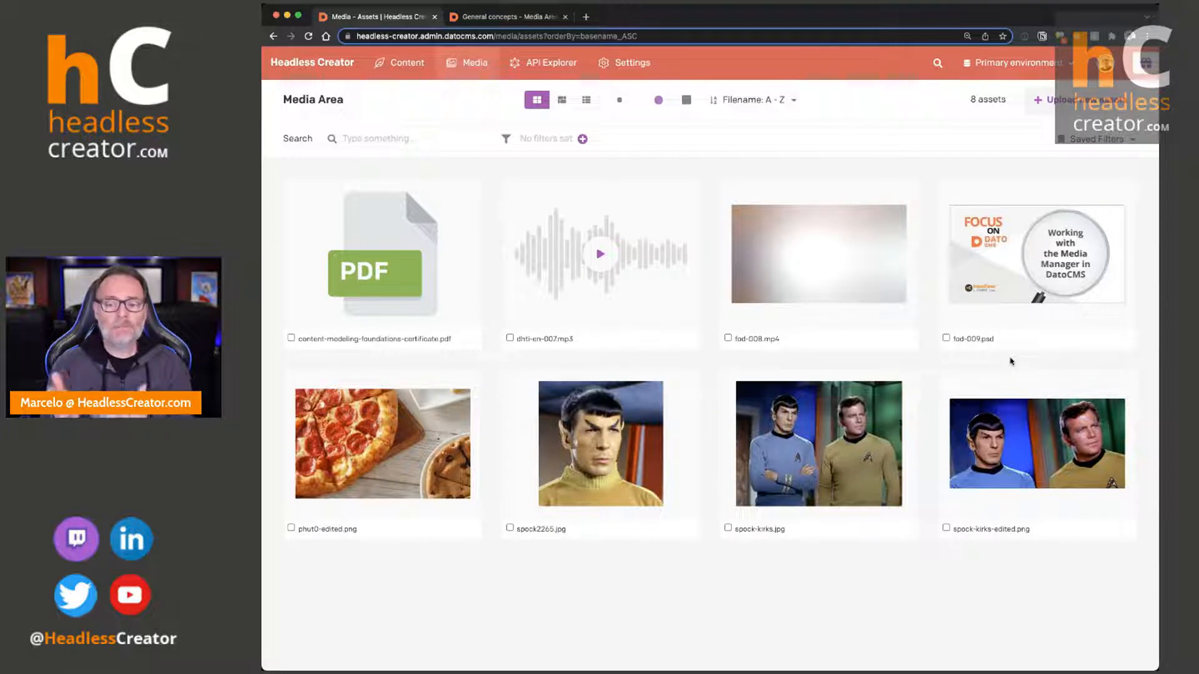
{"action": "left_click", "coordinate": [1074, 447]}
{"action": "left_click", "coordinate": [540, 95]}
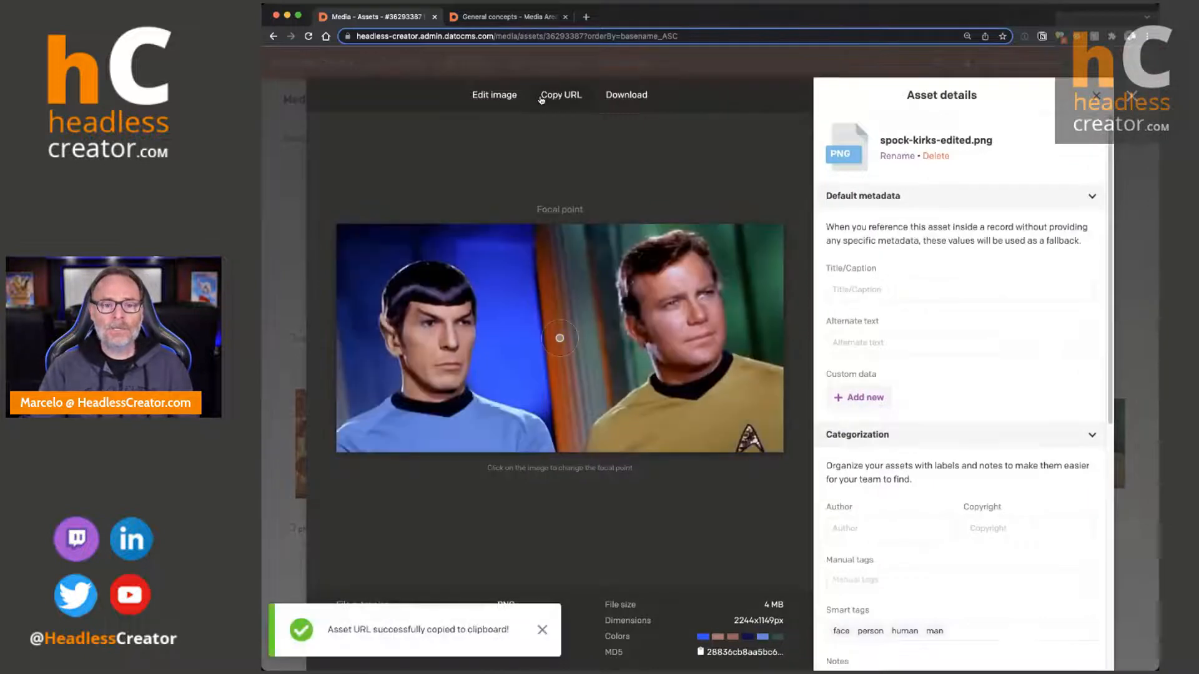
{"action": "left_click", "coordinate": [585, 17]}
{"action": "key", "text": "super+v"}
{"action": "key", "text": "Return"}
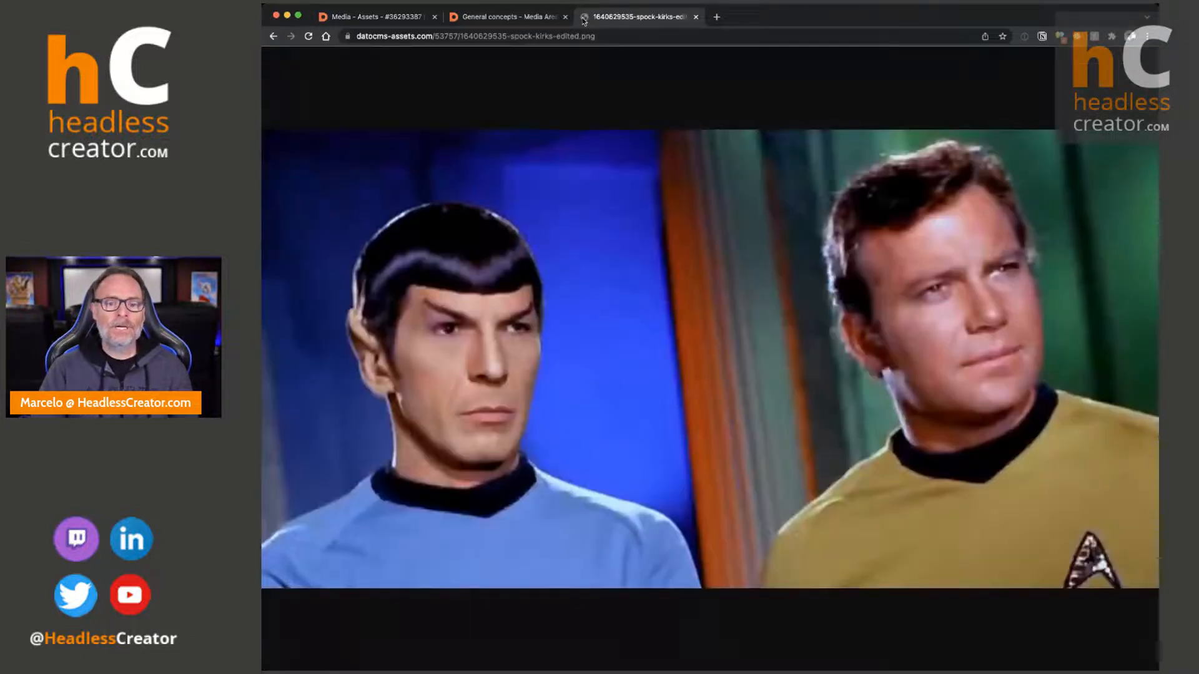
{"action": "left_click", "coordinate": [696, 17]}
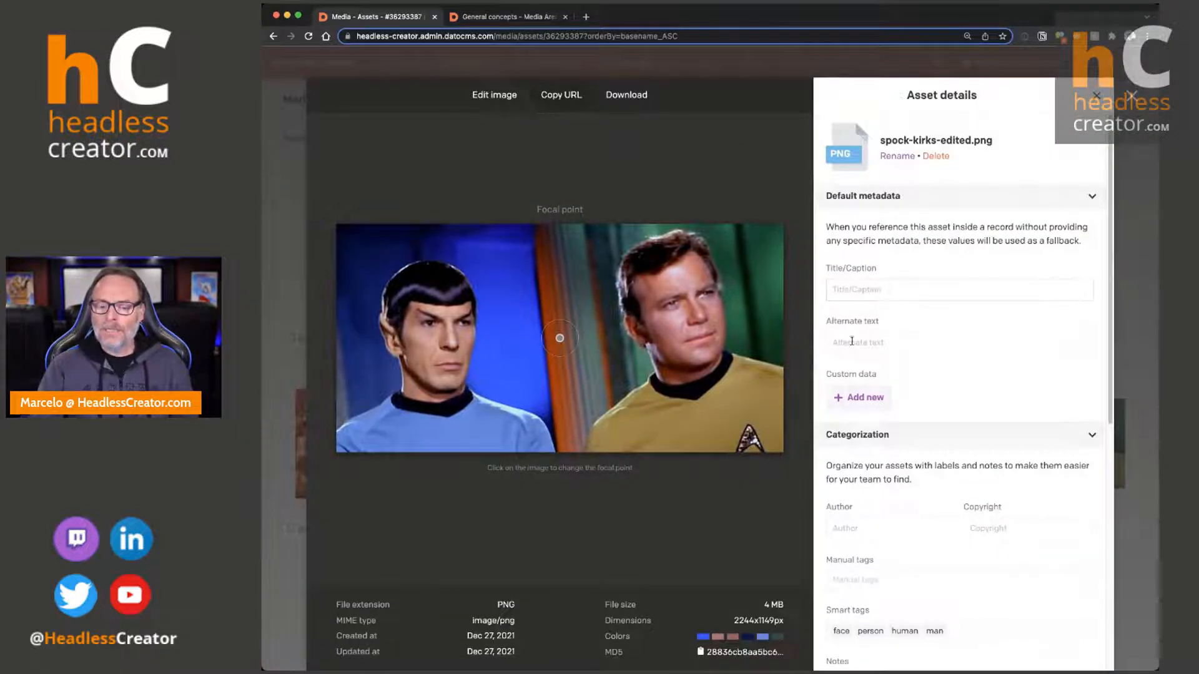
Examine the metadata, tags and usage details of spock-kirks-edited.png, and return to the Media Area.
{"action": "scroll", "coordinate": [884, 500], "scroll_direction": "down", "scroll_amount": 3}
{"action": "scroll", "coordinate": [884, 497], "scroll_direction": "down", "scroll_amount": 6}
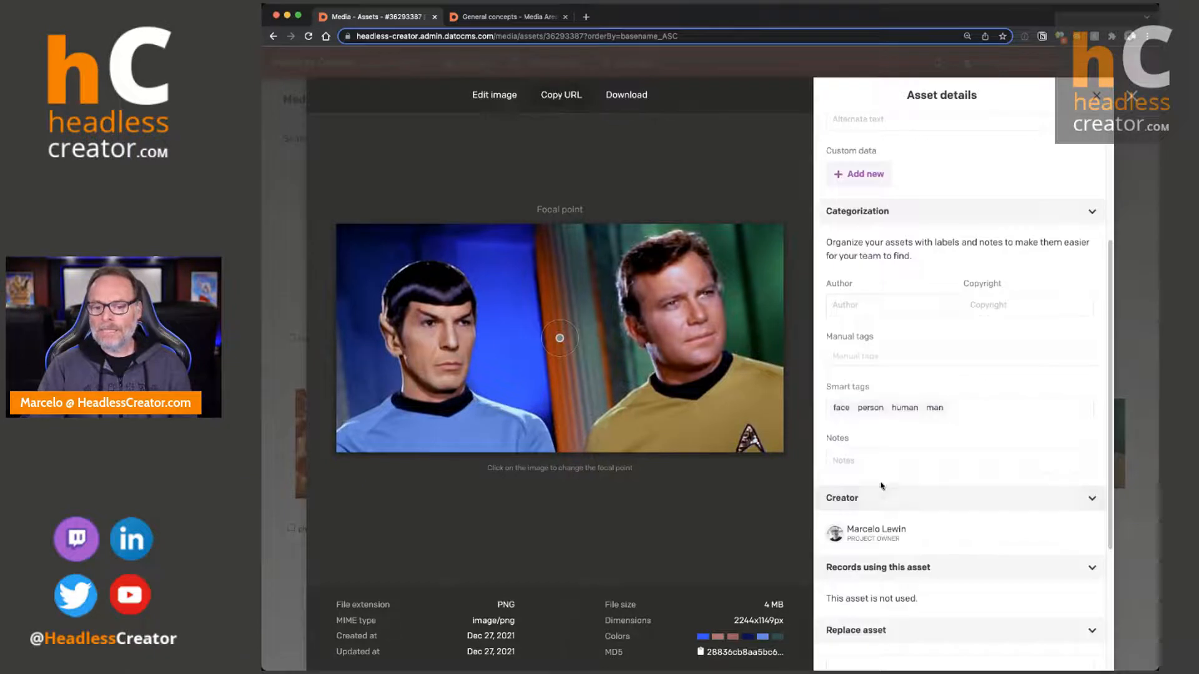
{"action": "scroll", "coordinate": [1076, 138], "scroll_direction": "up", "scroll_amount": 9}
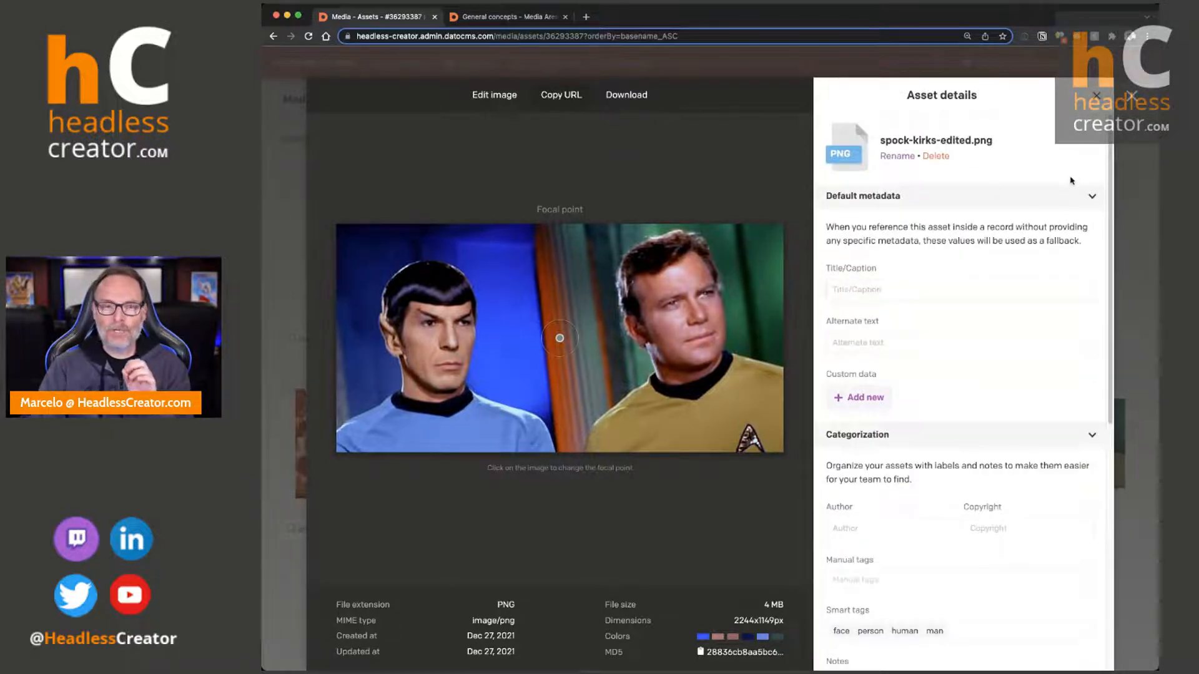
{"action": "key", "text": "super+Tab"}
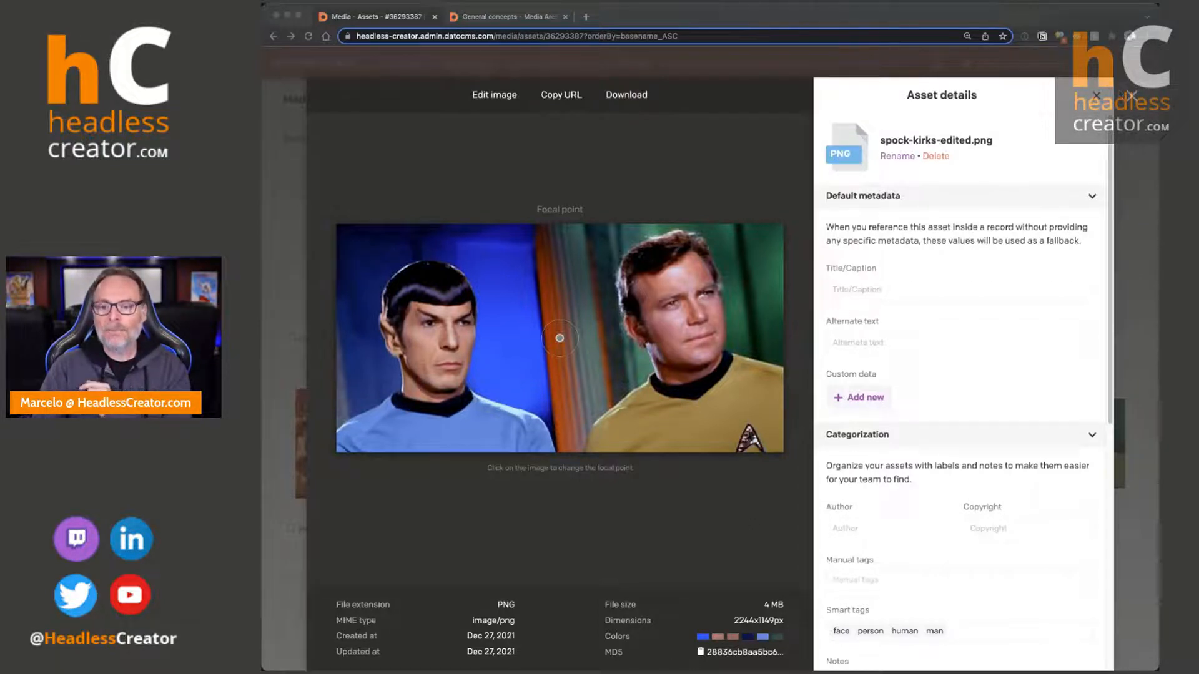
{"action": "left_click", "coordinate": [1096, 97]}
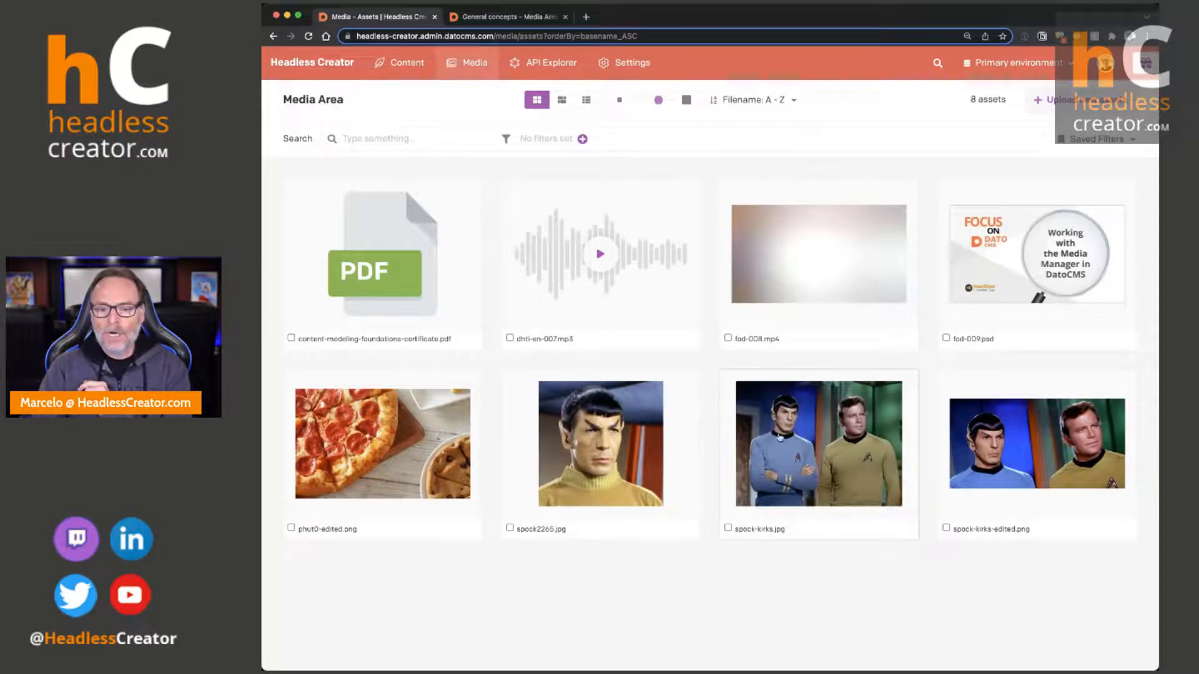
Download spock-kirks.jpg, remove it from the browser's download list, and return to the Media Area.
{"action": "left_click", "coordinate": [779, 437]}
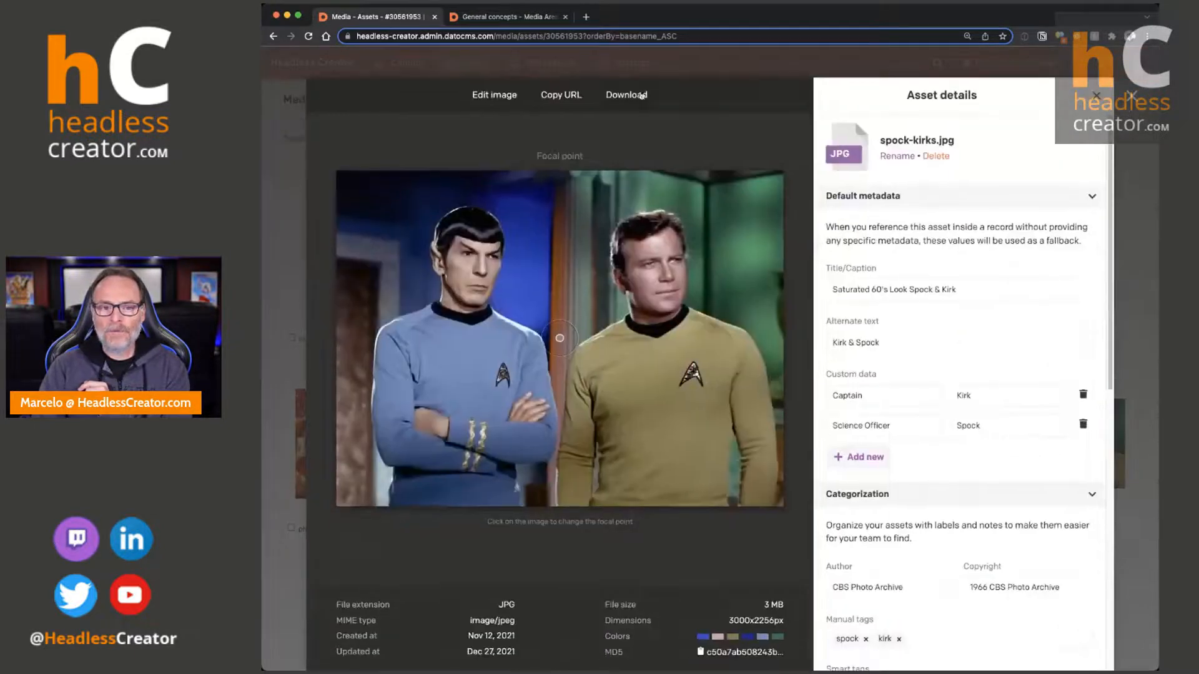
{"action": "left_click", "coordinate": [641, 95]}
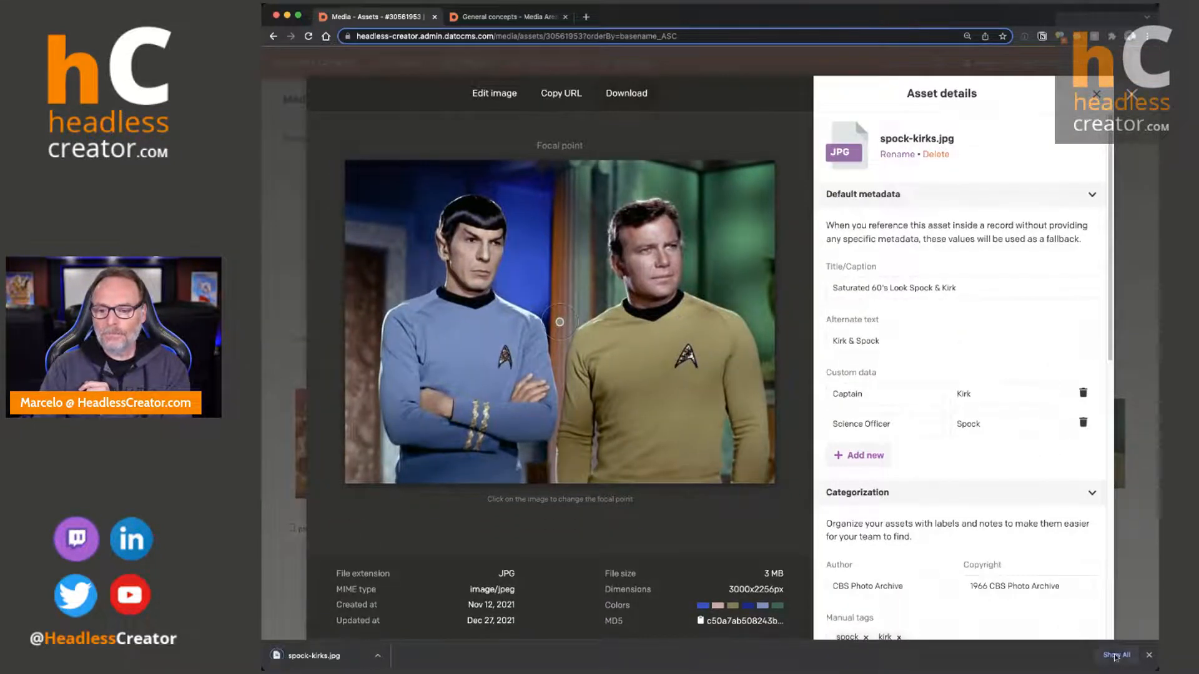
{"action": "left_click", "coordinate": [1117, 655]}
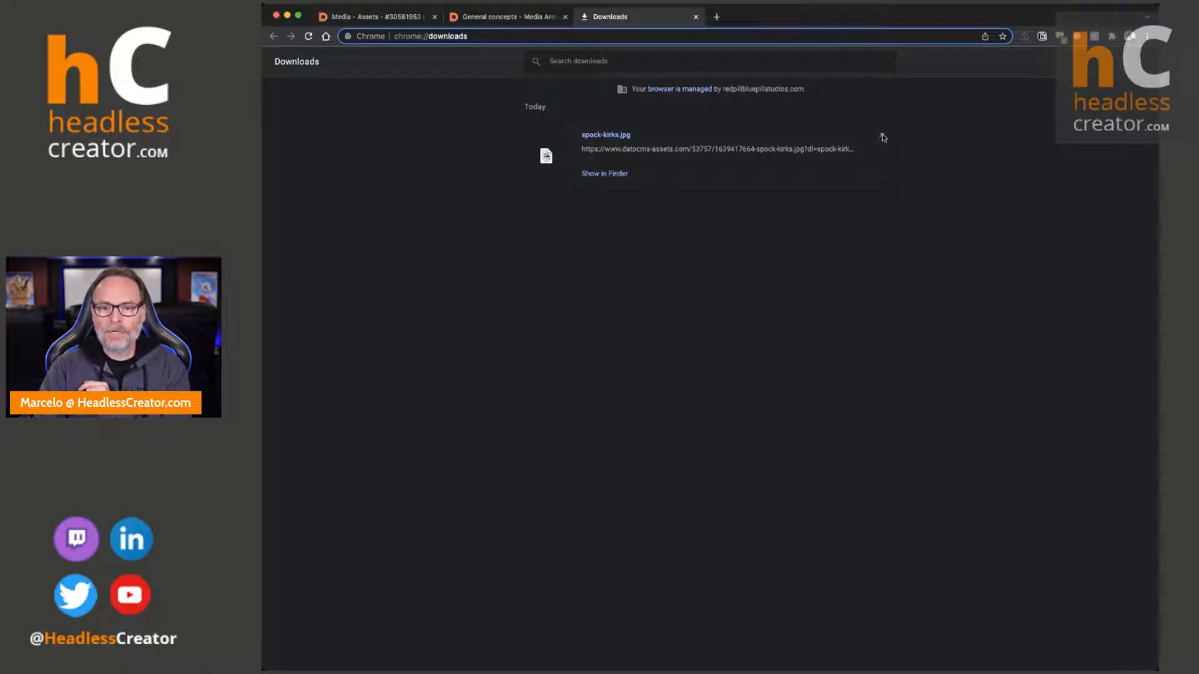
{"action": "left_click", "coordinate": [881, 135]}
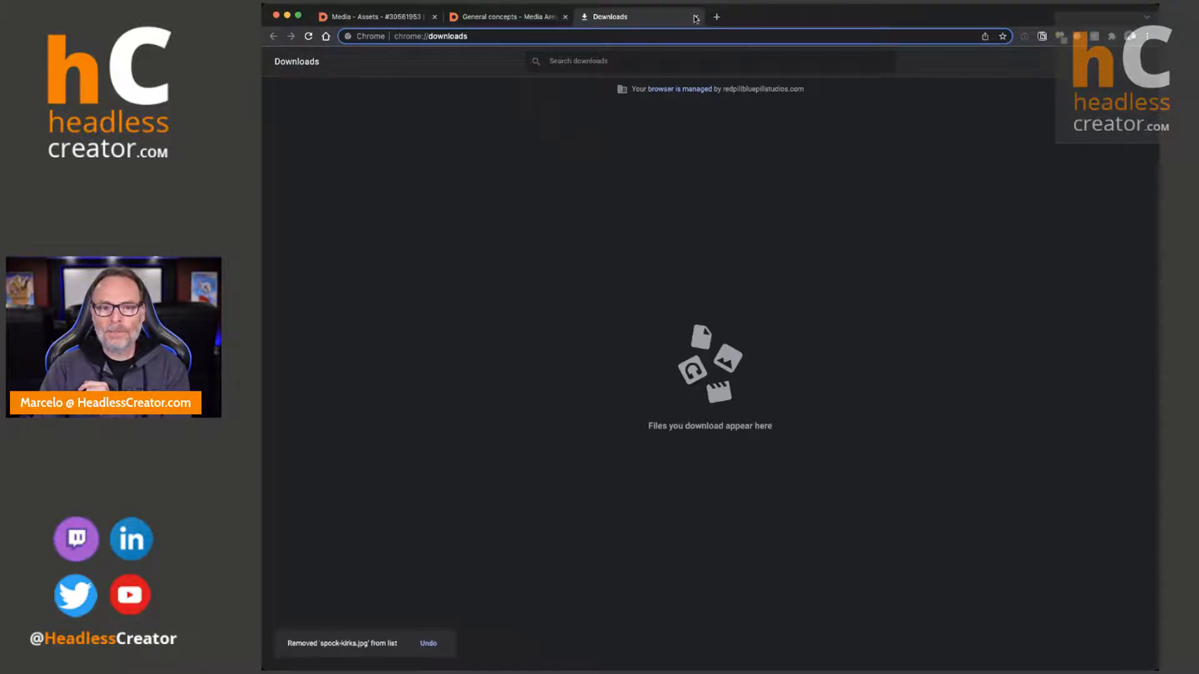
{"action": "left_click", "coordinate": [696, 17]}
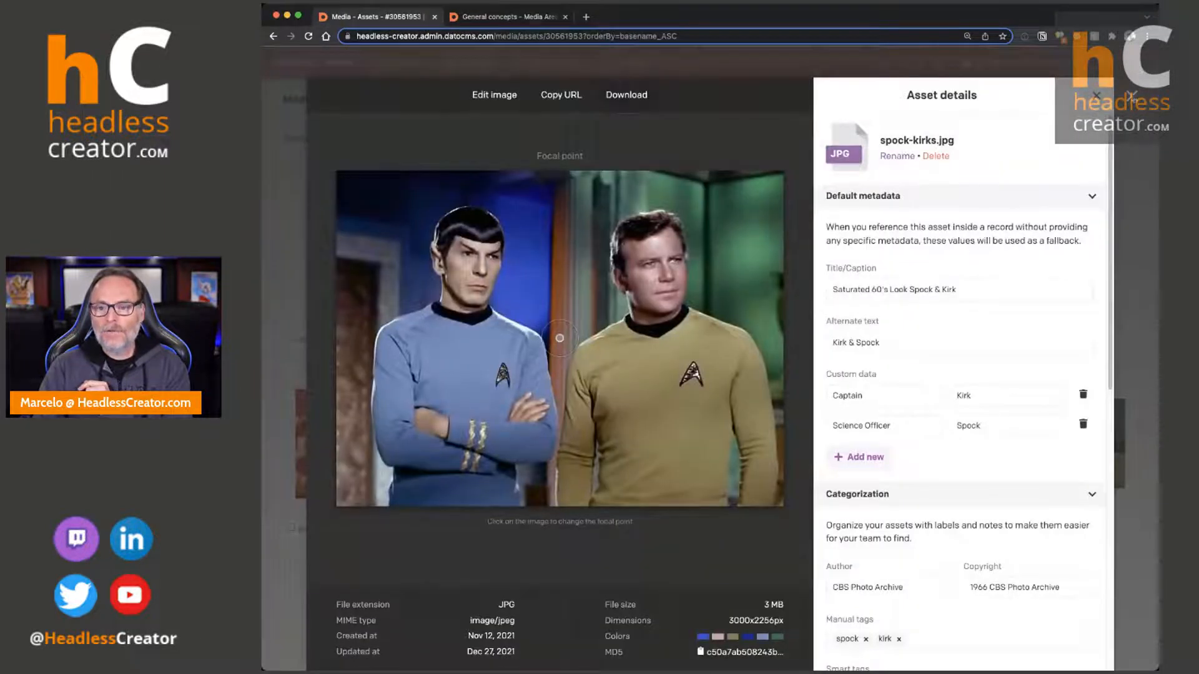
{"action": "left_click", "coordinate": [1131, 97]}
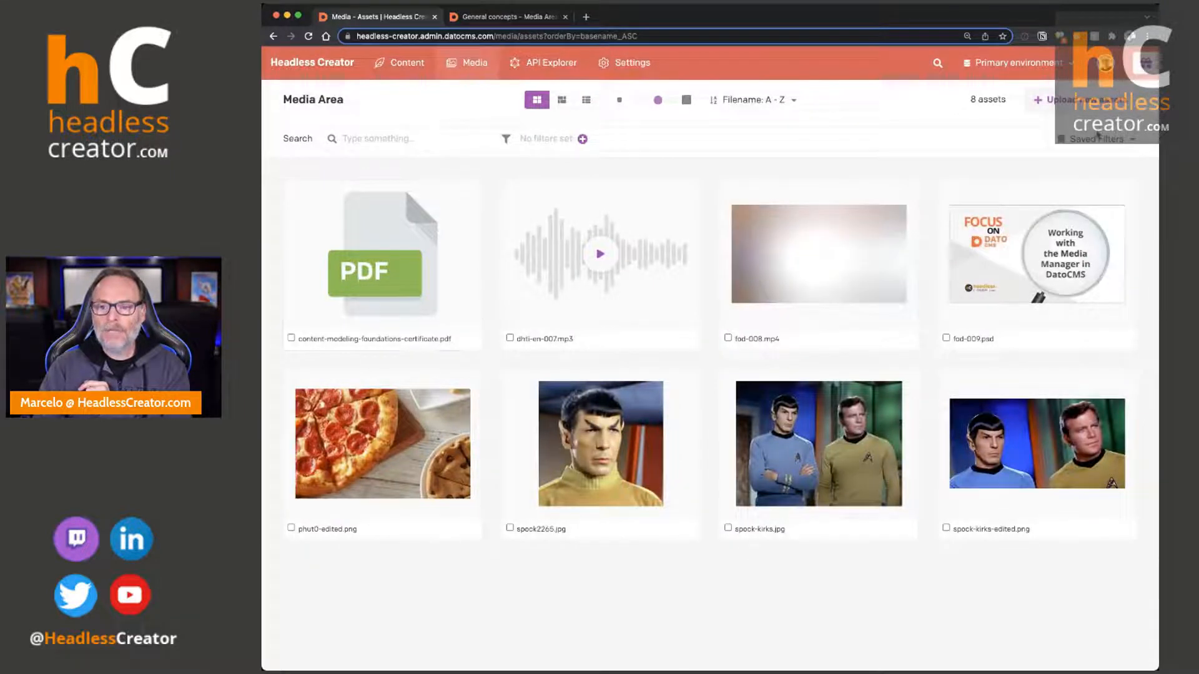
Try to upload spock.jpg to the Media Area, and skip the upload as a duplicate of spock-kirks.jpg.
{"action": "left_click", "coordinate": [1093, 106]}
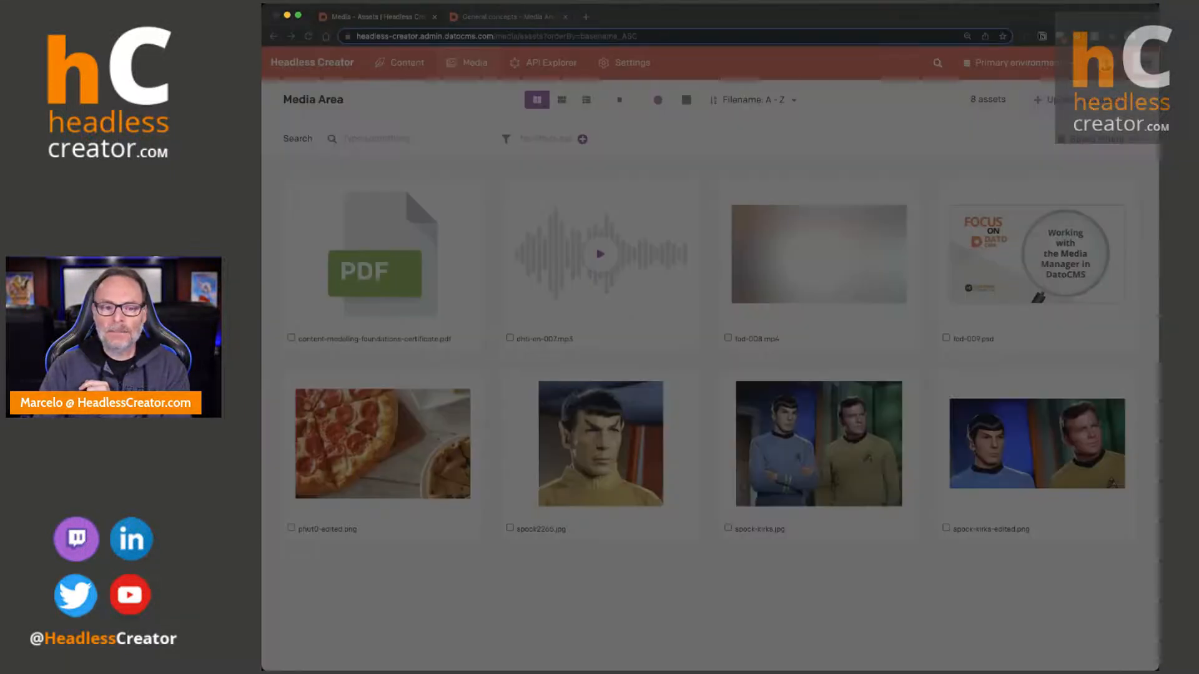
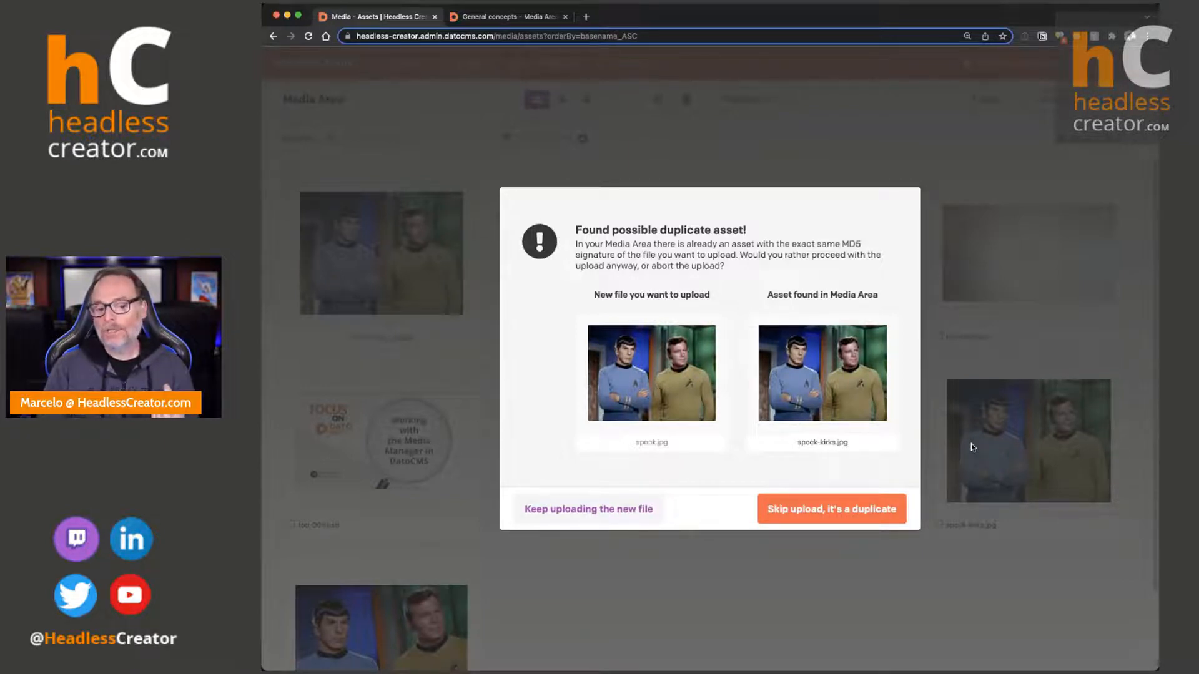
{"action": "left_click", "coordinate": [897, 519]}
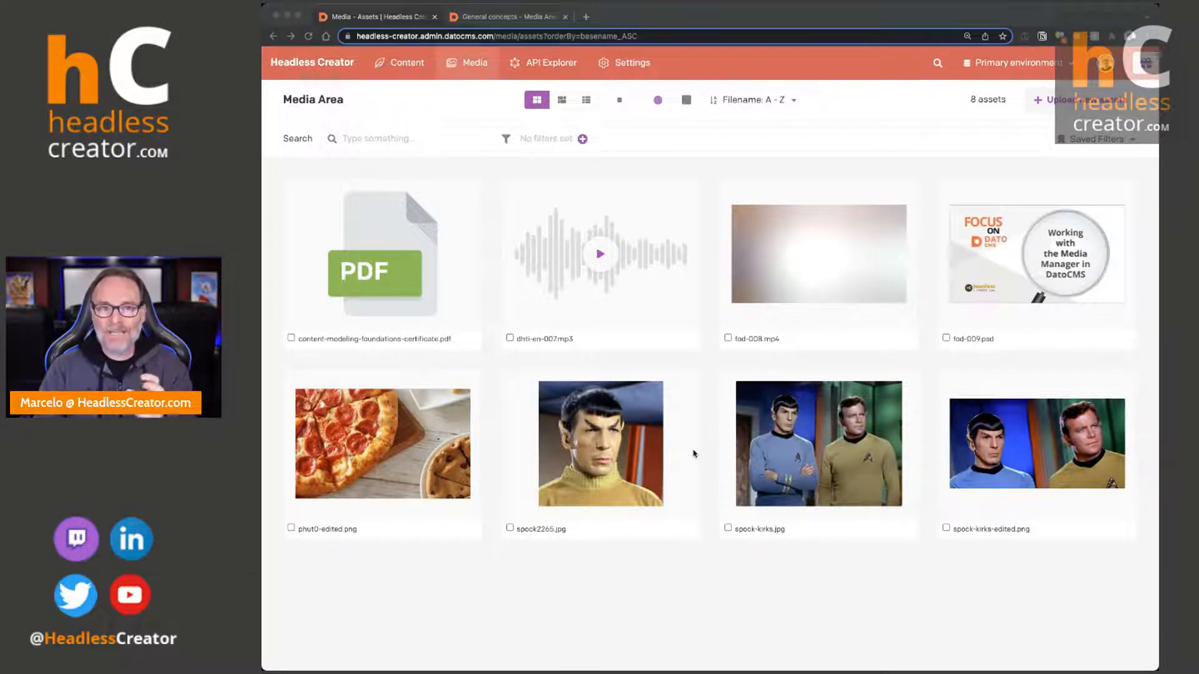
Upload the smaller version of spock.jpg to the Media Area as a new asset.
{"action": "left_click", "coordinate": [703, 571]}
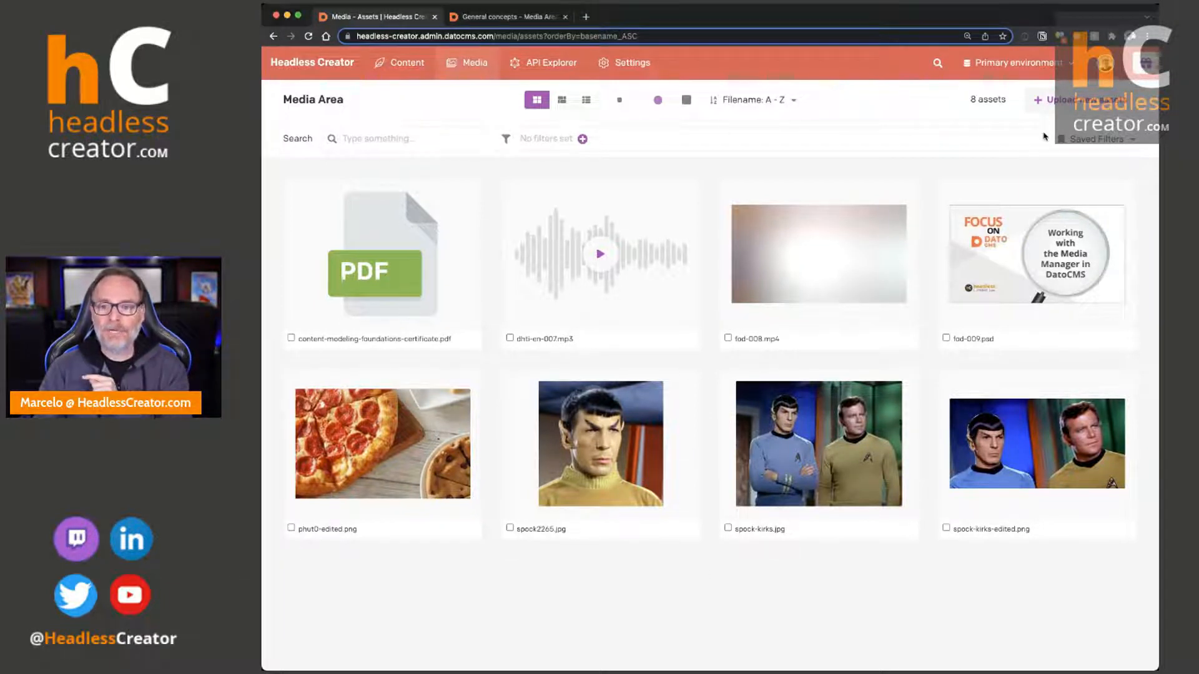
{"action": "left_click", "coordinate": [1104, 101]}
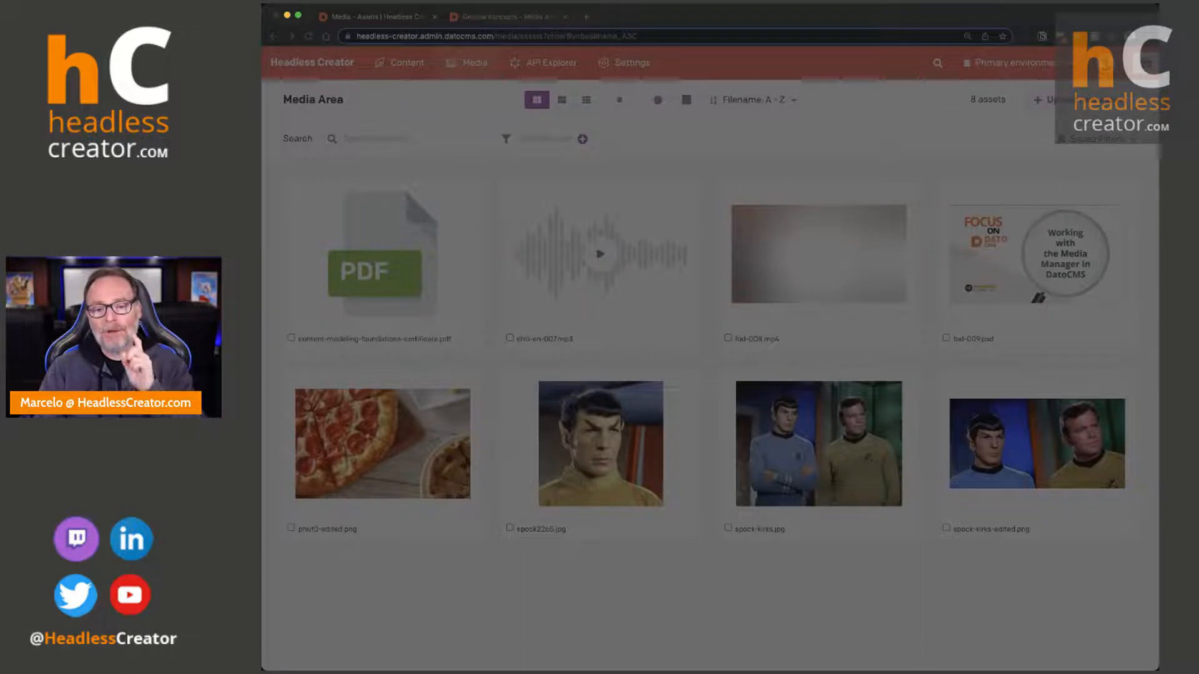
{"action": "key", "text": "Escape"}
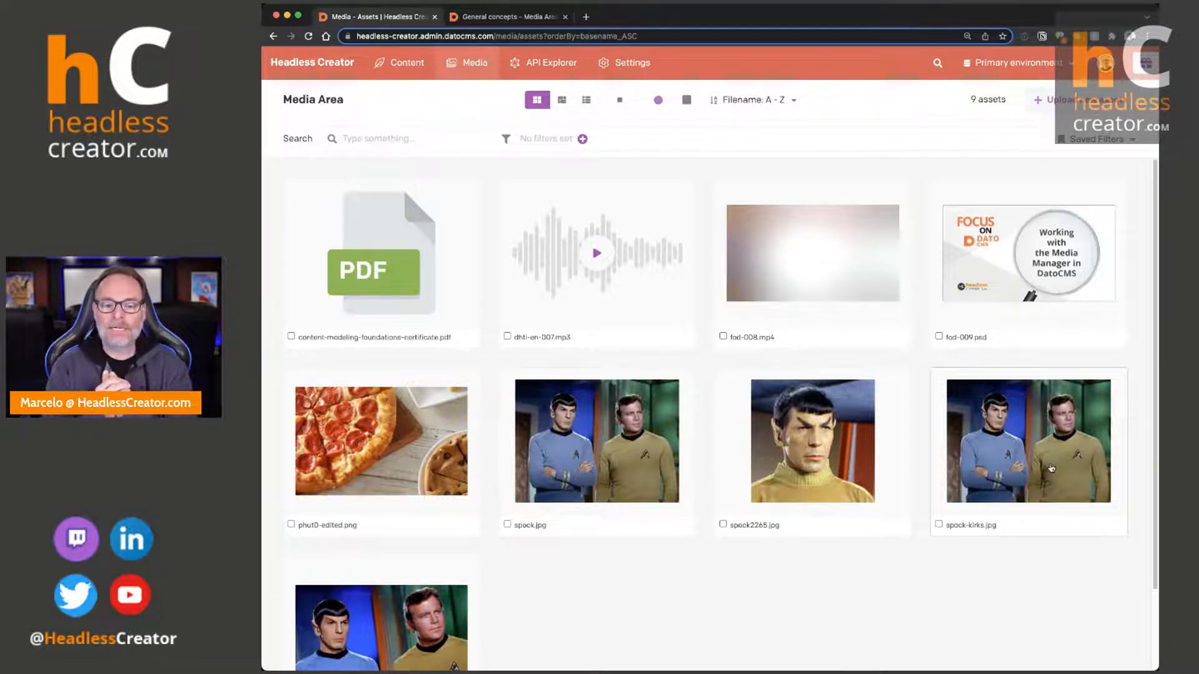
Examine the file details and metadata of spock.jpg, spock-kirks.jpg and spock2265.jpg in turn, and return to the Media Area.
{"action": "left_click", "coordinate": [626, 413]}
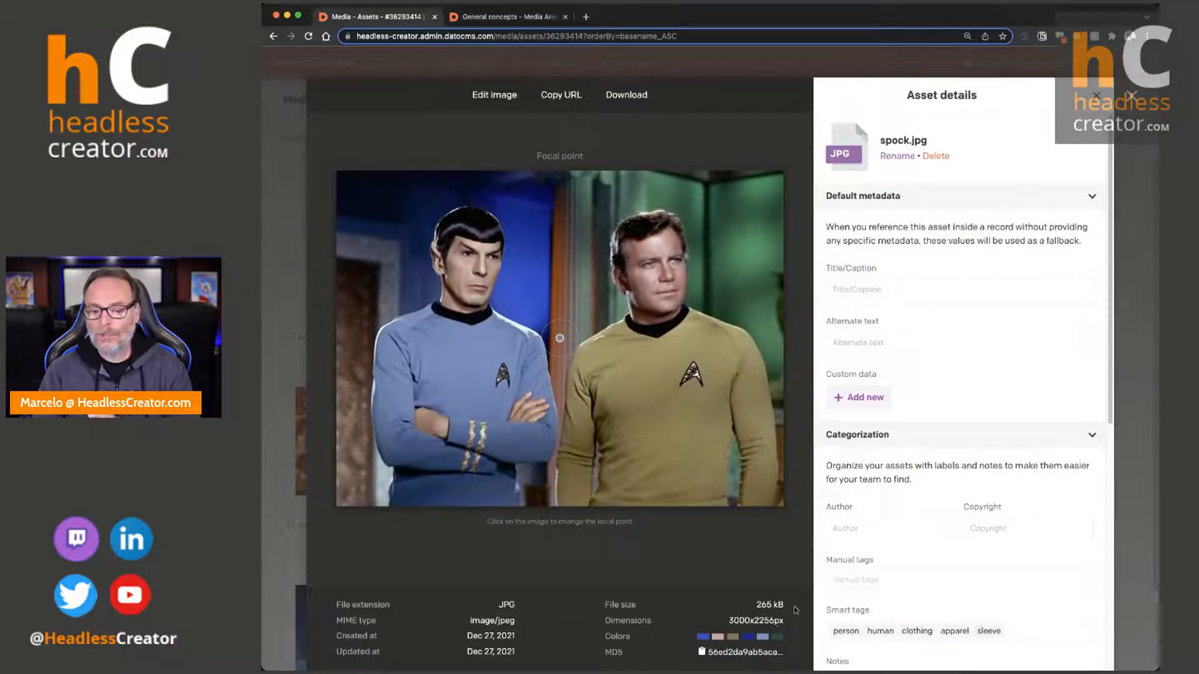
{"action": "left_click", "coordinate": [1132, 96]}
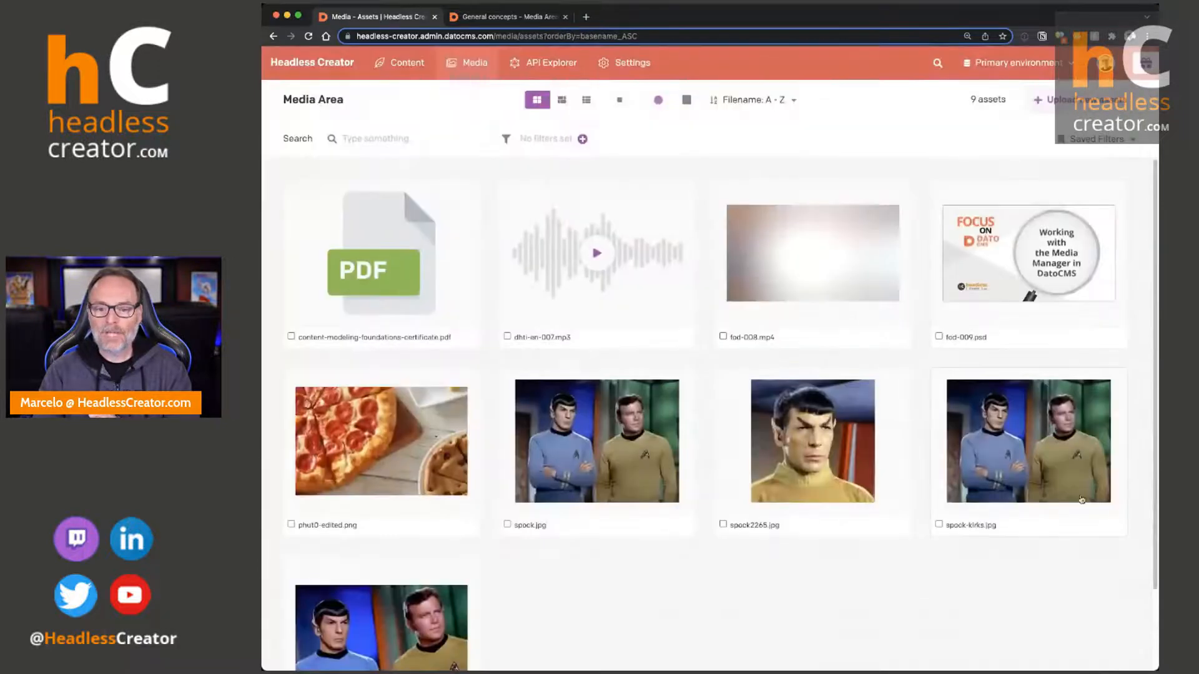
{"action": "left_click", "coordinate": [1094, 458]}
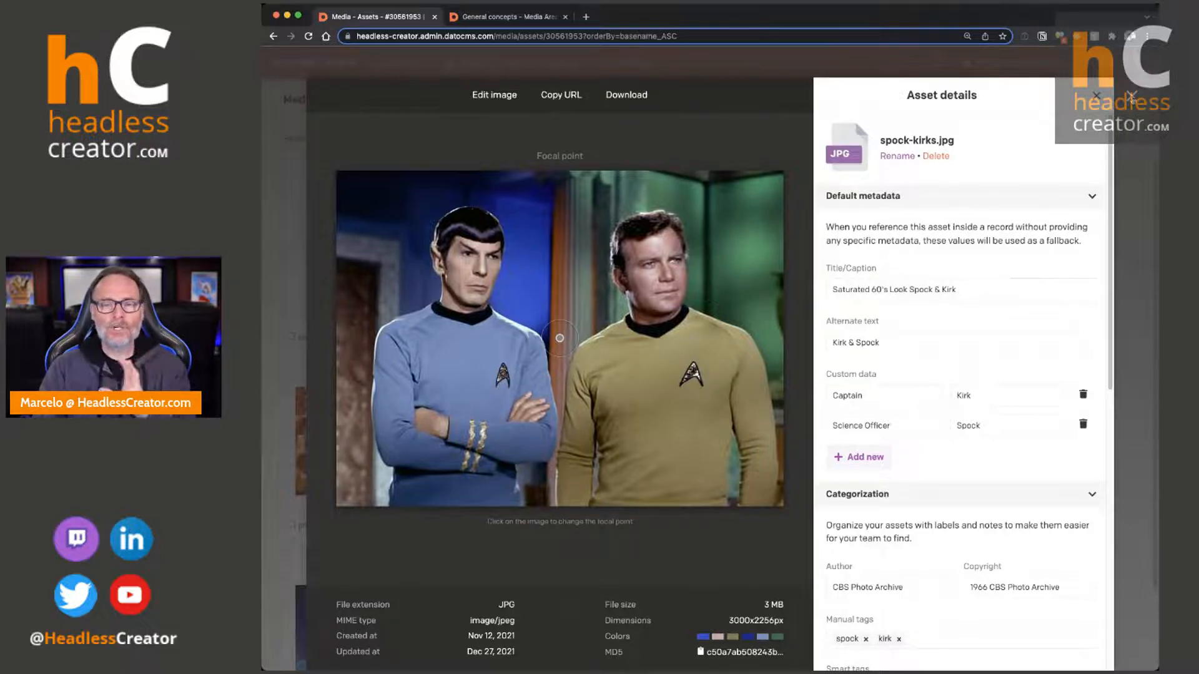
{"action": "key", "text": "Escape"}
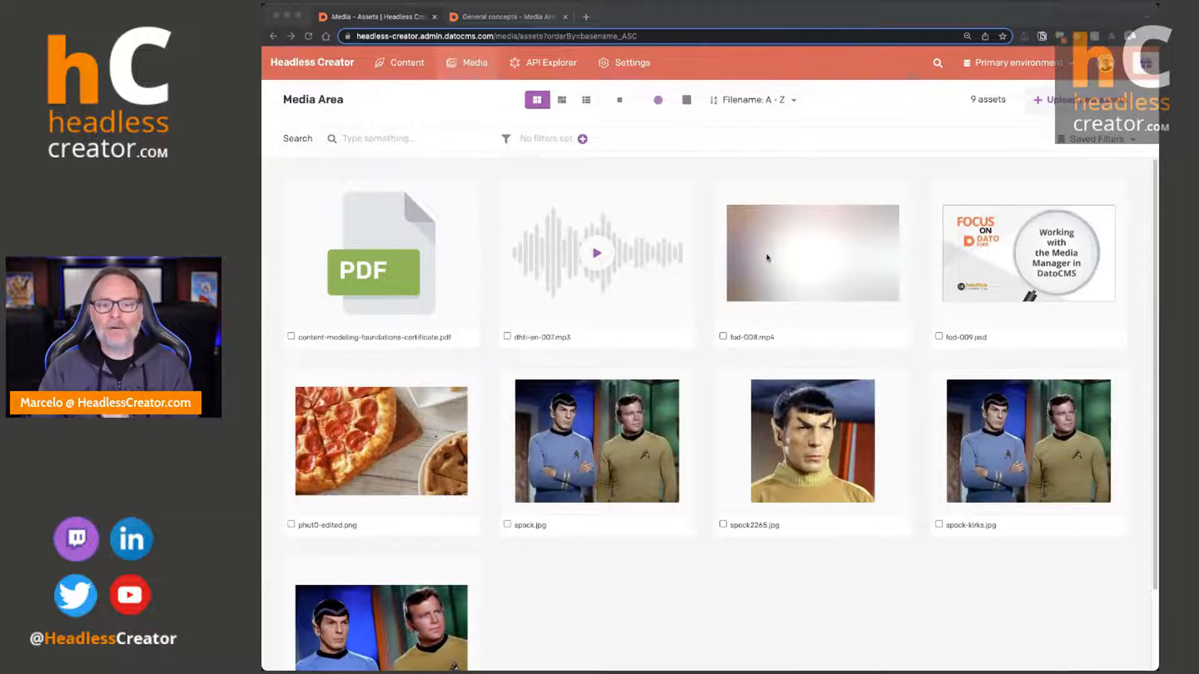
{"action": "left_click", "coordinate": [825, 432]}
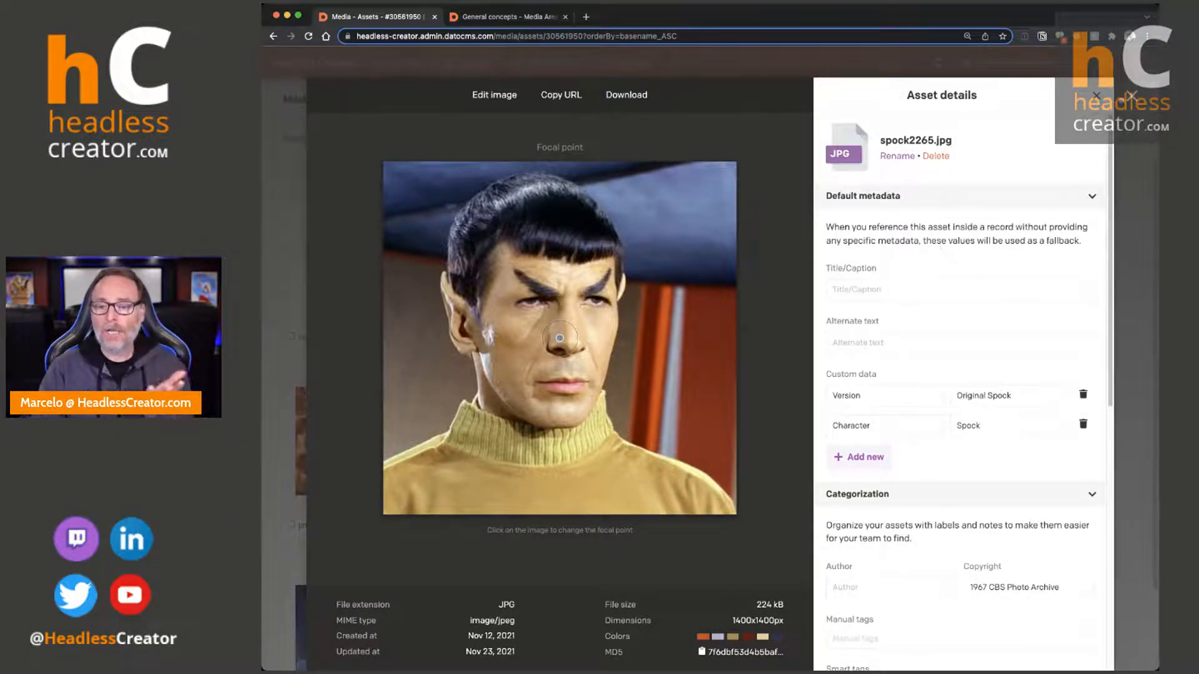
{"action": "left_click", "coordinate": [1131, 94]}
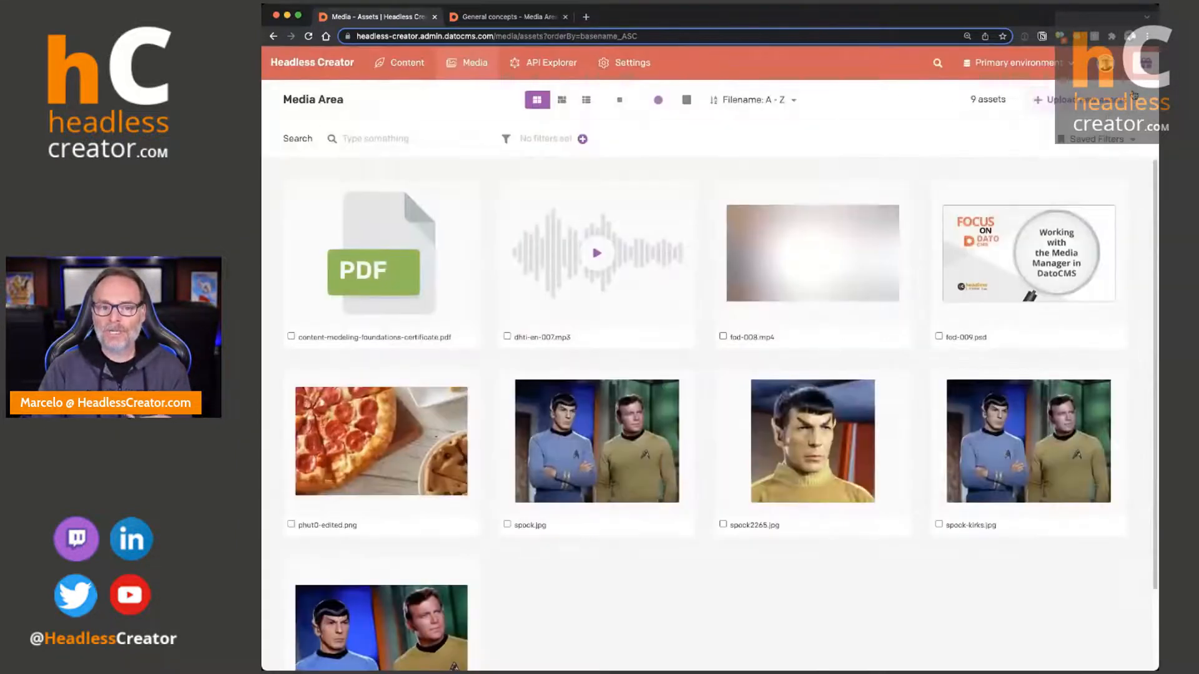
Add Spanish and French to the supported languages in the environment settings and save them.
{"action": "left_click", "coordinate": [620, 69]}
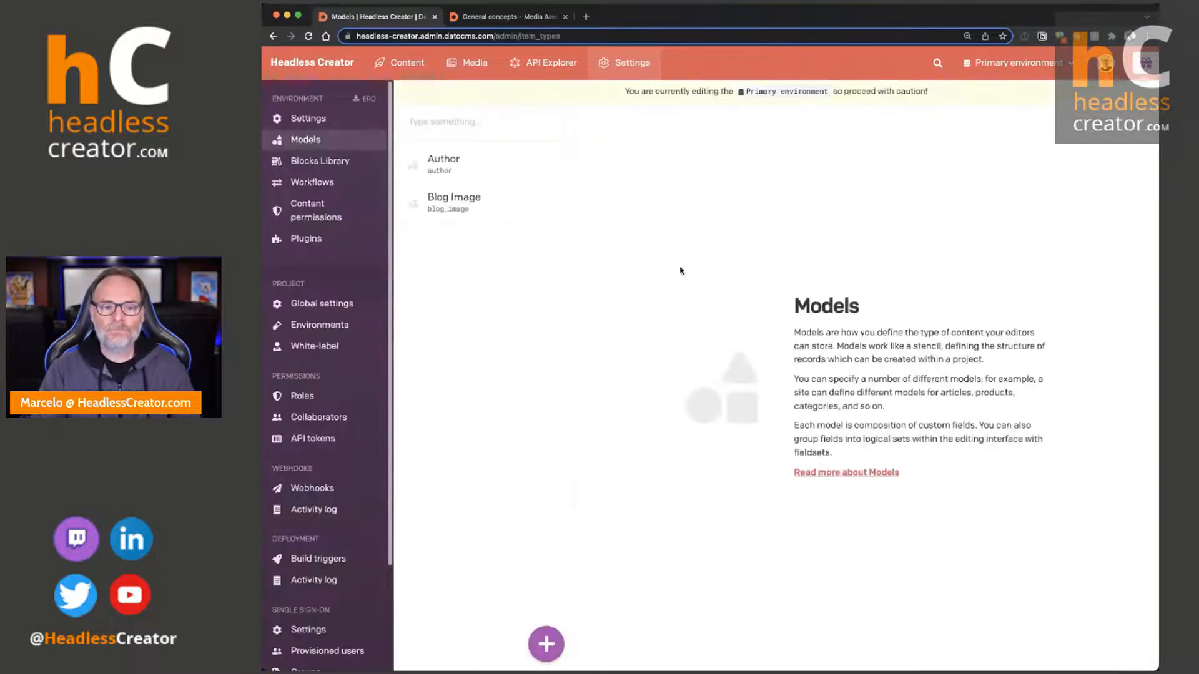
{"action": "left_click", "coordinate": [315, 120]}
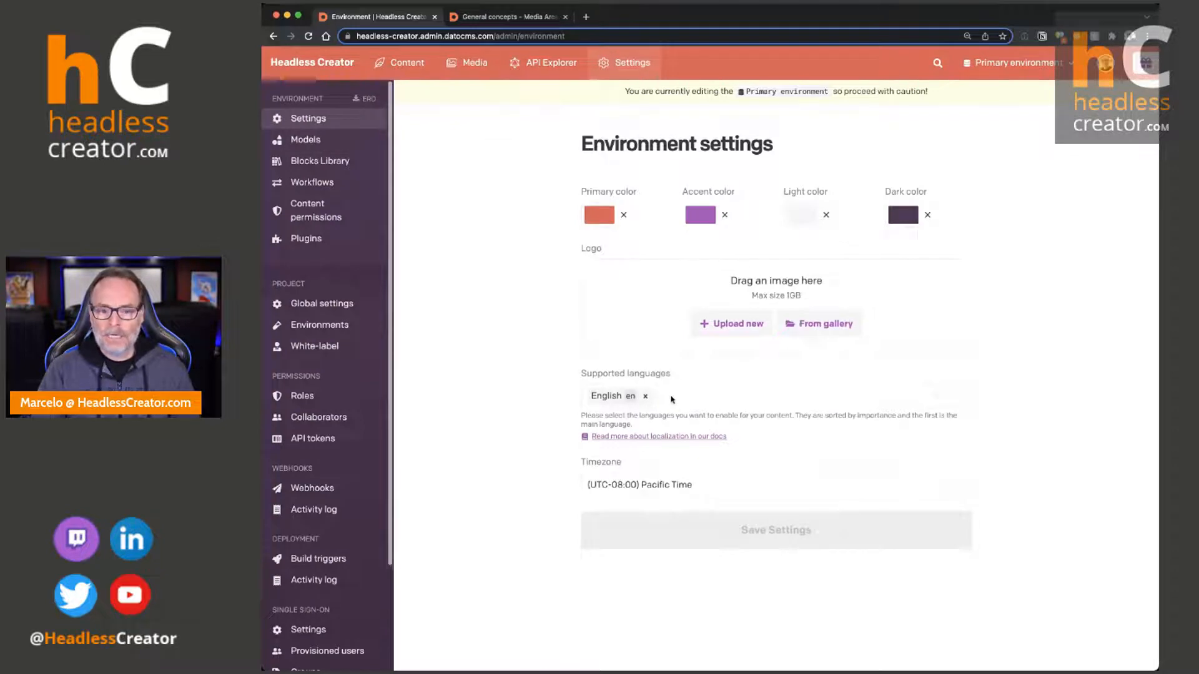
{"action": "left_click", "coordinate": [728, 405]}
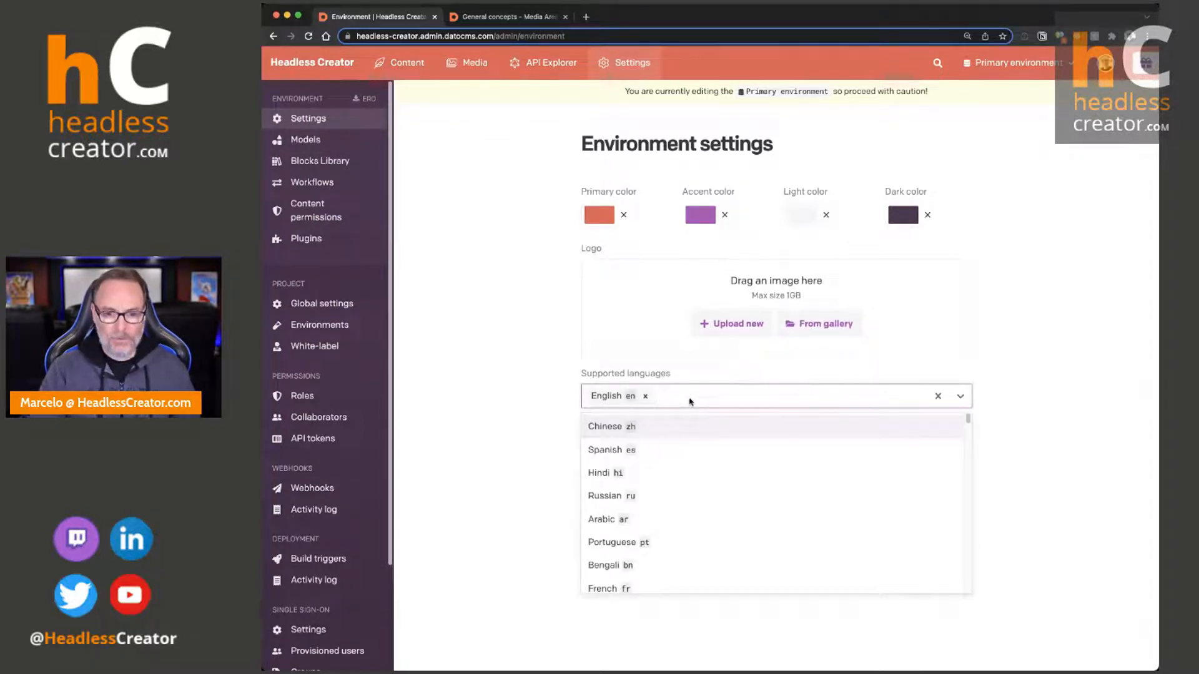
{"action": "left_click", "coordinate": [633, 450]}
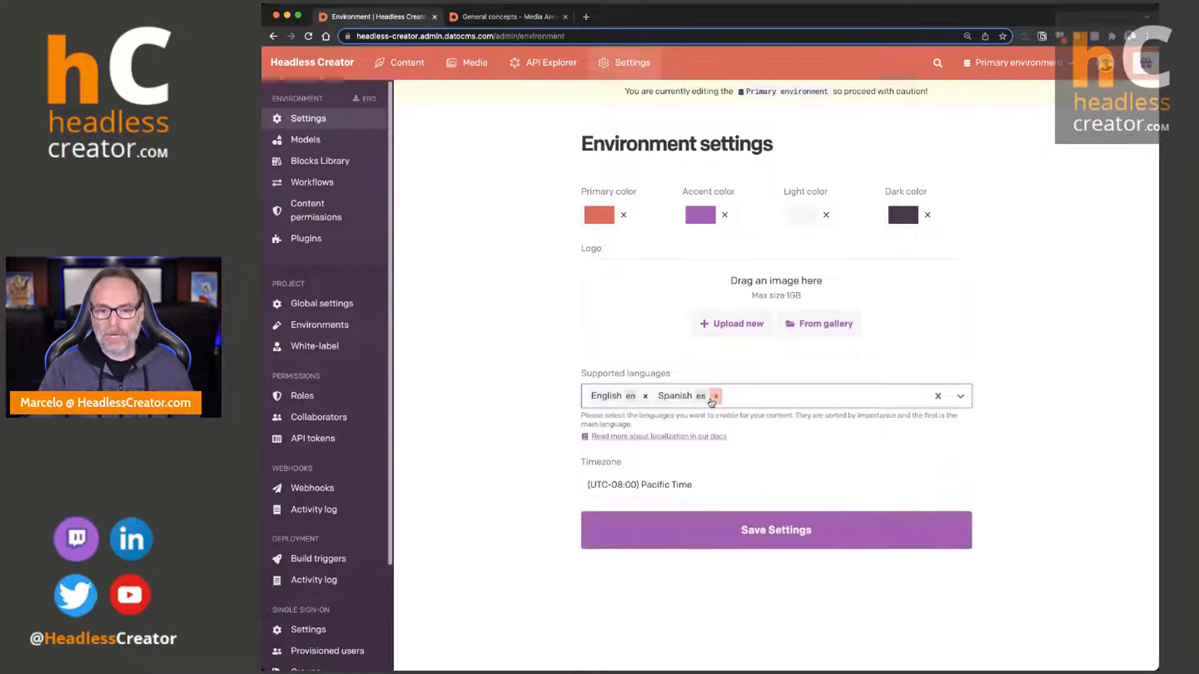
{"action": "left_click", "coordinate": [793, 403]}
{"action": "type", "text": "fre"}
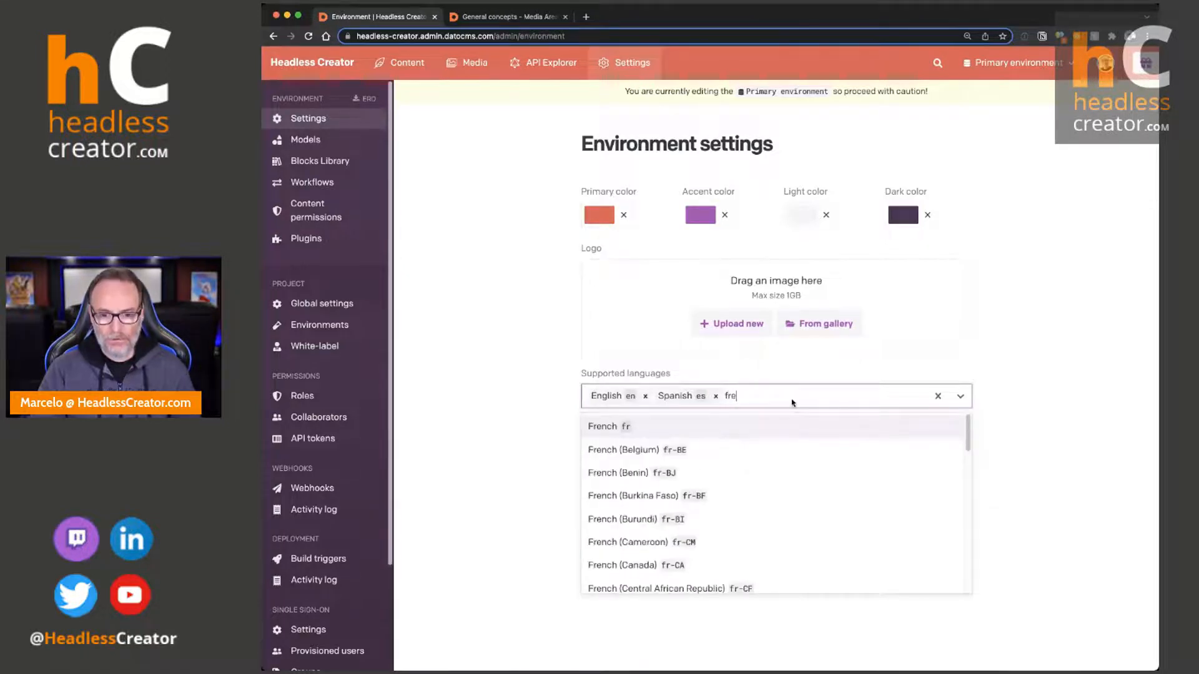
{"action": "left_click", "coordinate": [610, 425]}
{"action": "left_click", "coordinate": [824, 532]}
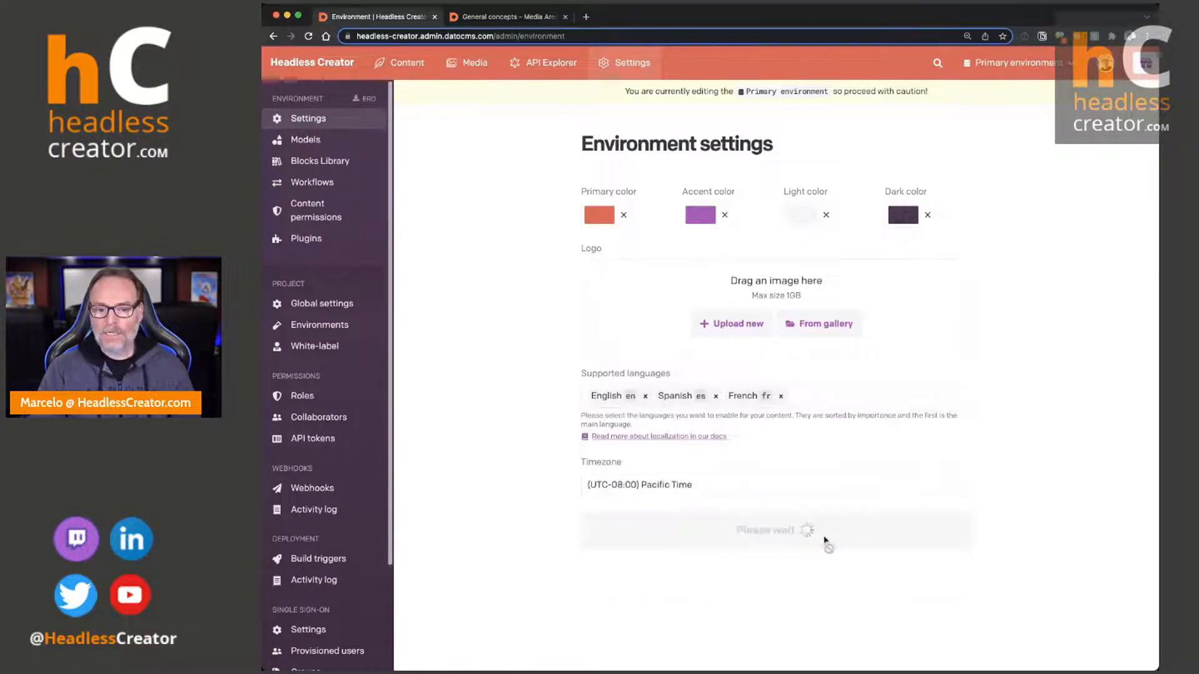
Set the English metadata of spock2265.jpg to title "Title in English" and alternate text "Alt in English", and save it.
{"action": "left_click", "coordinate": [481, 65]}
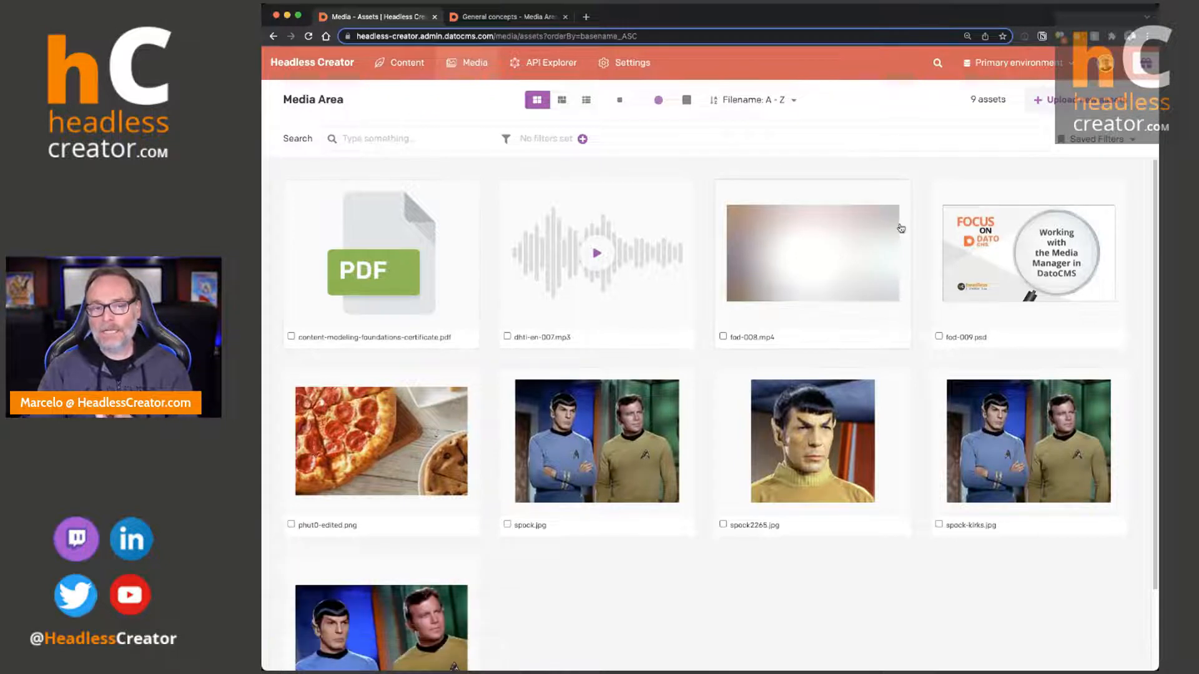
{"action": "left_click", "coordinate": [845, 426]}
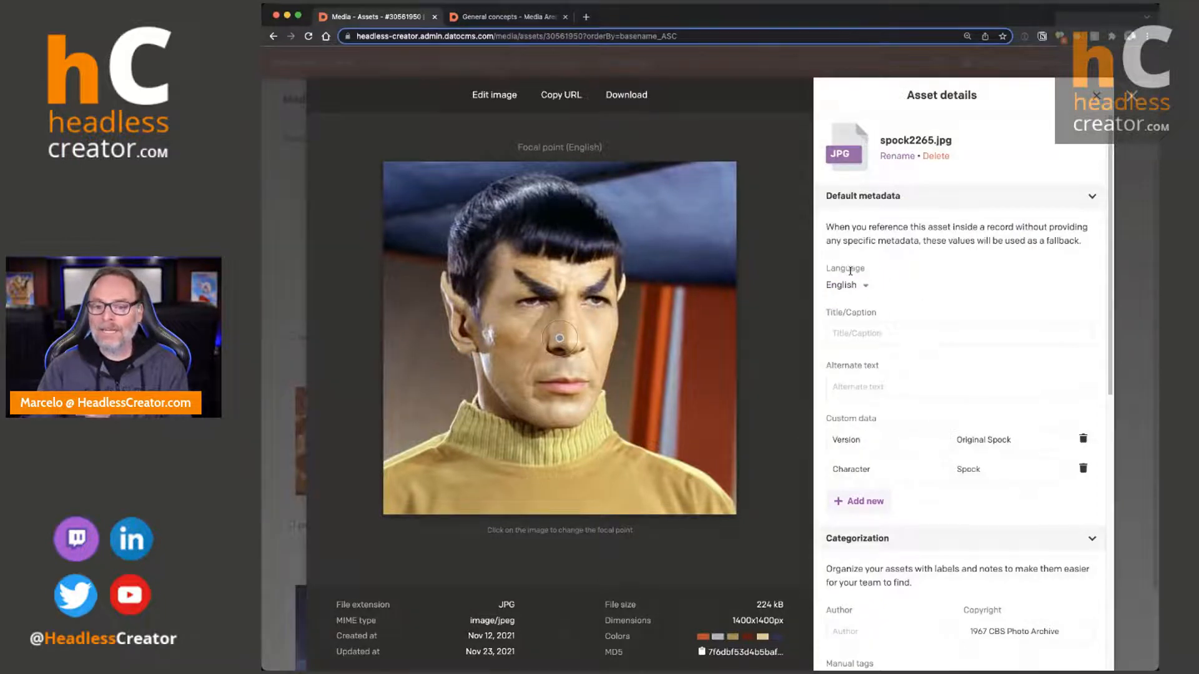
{"action": "left_click", "coordinate": [863, 286]}
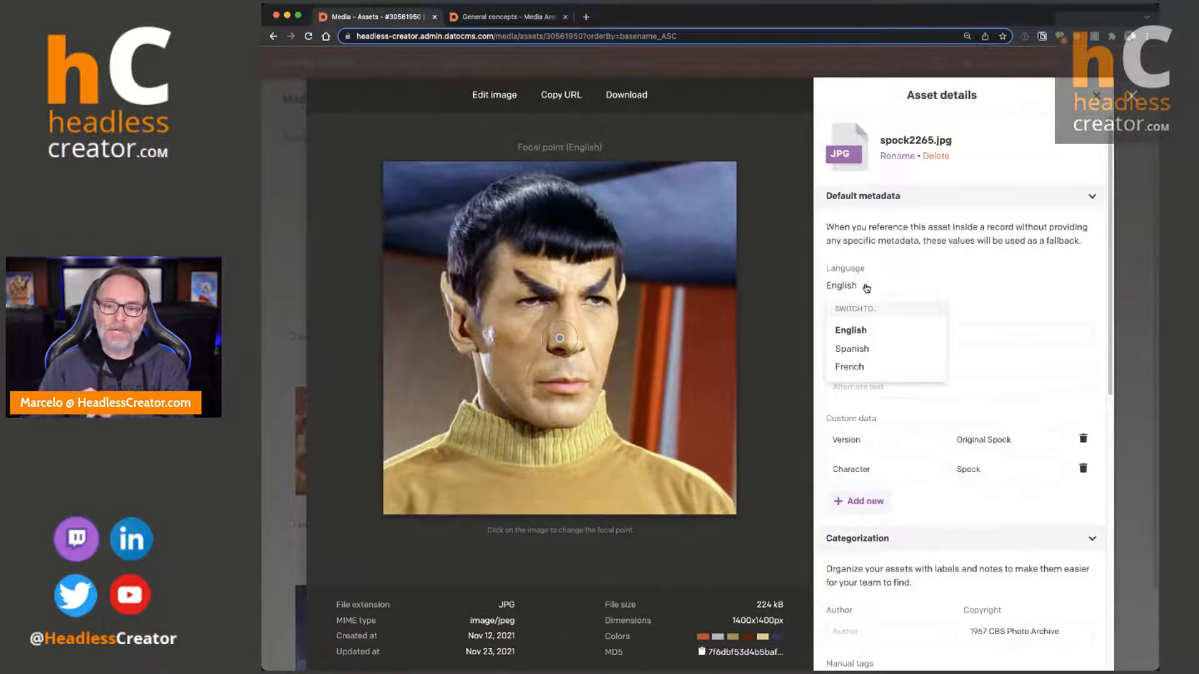
{"action": "left_click", "coordinate": [853, 326]}
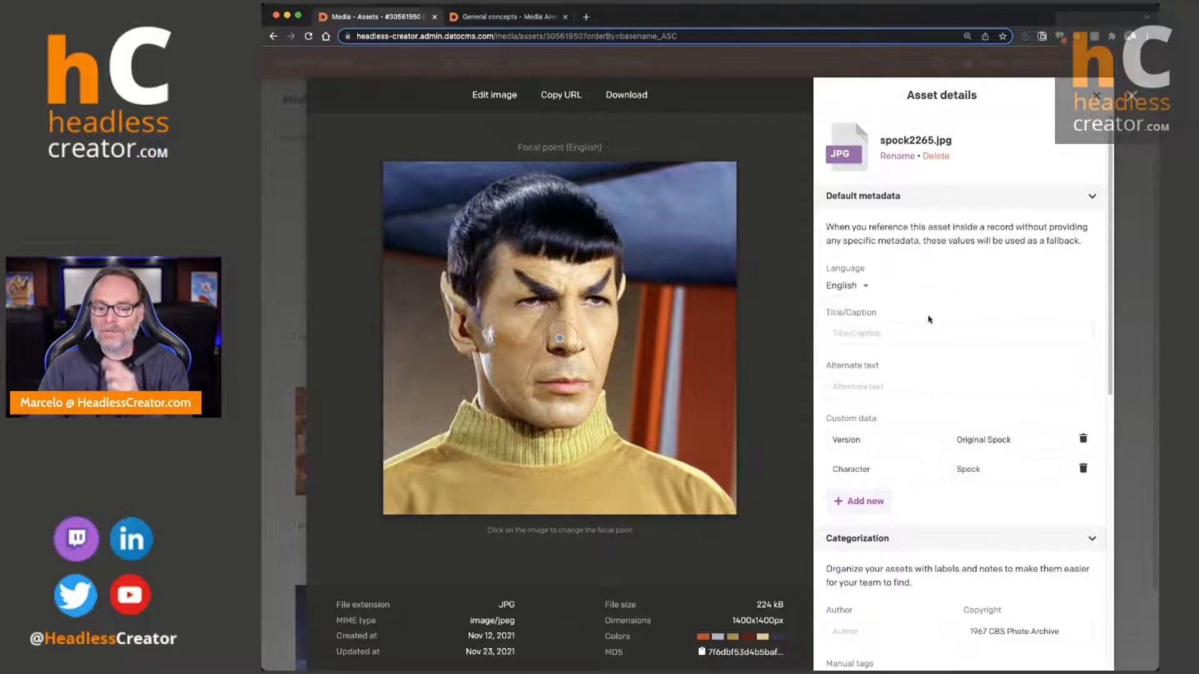
{"action": "left_click", "coordinate": [864, 334]}
{"action": "type", "text": "T"}
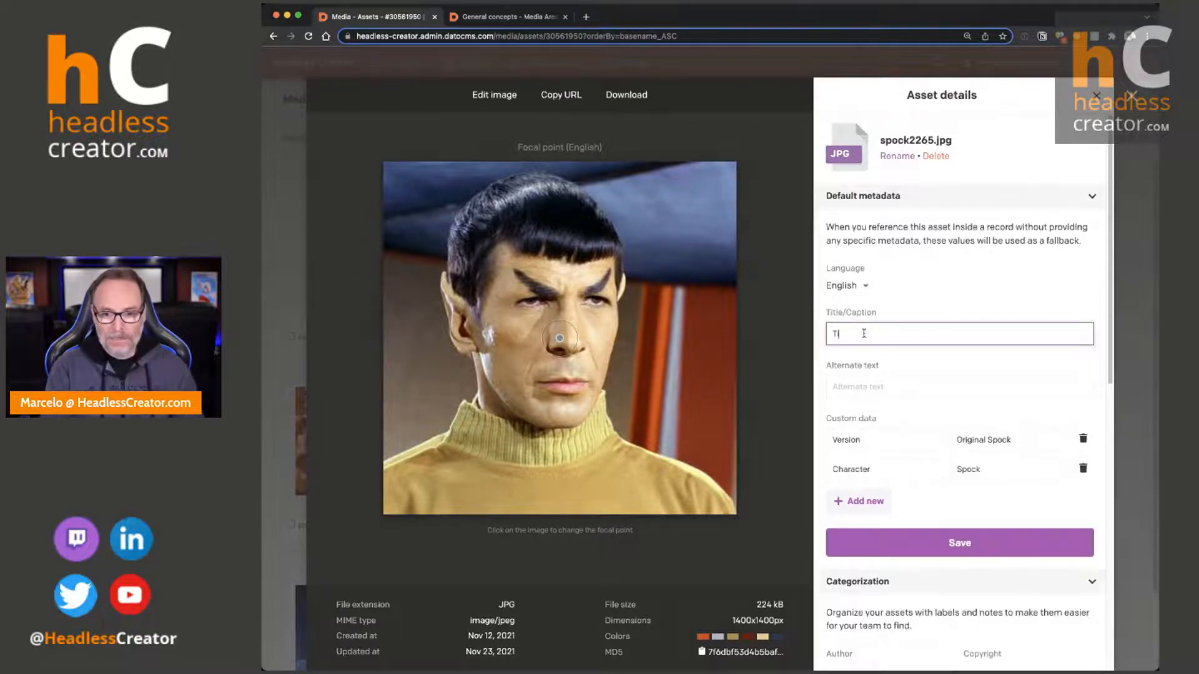
{"action": "type", "text": "itle (n English"}
{"action": "key", "text": "Tab"}
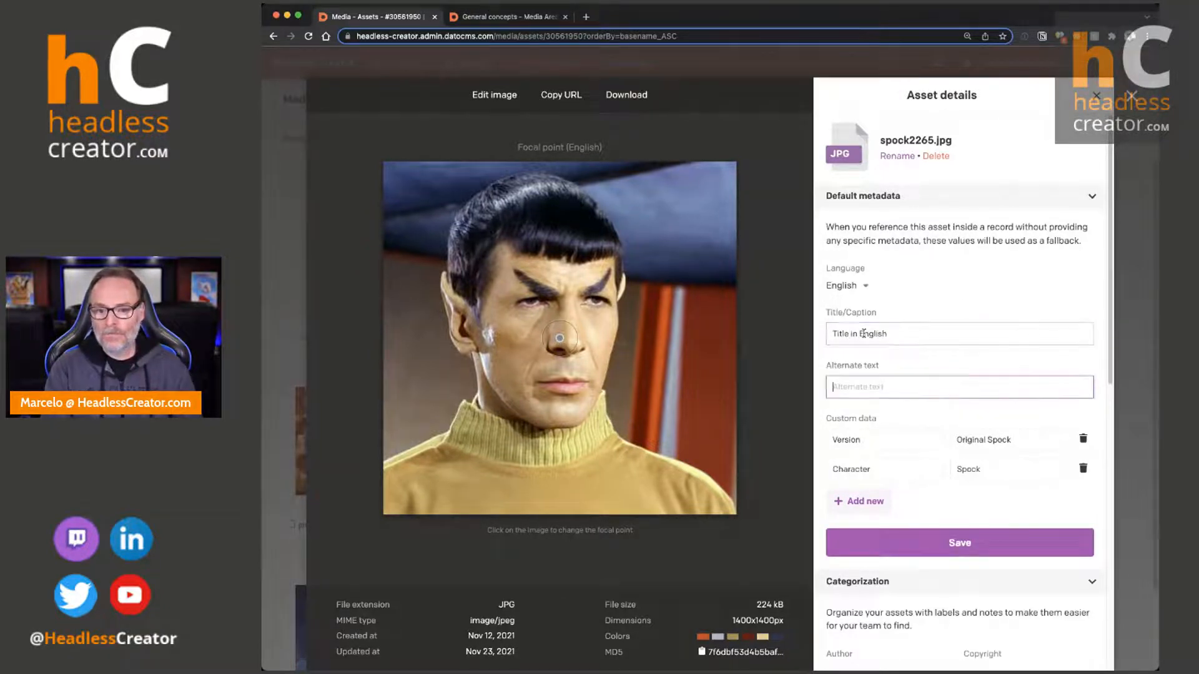
{"action": "type", "text": "Alt in English"}
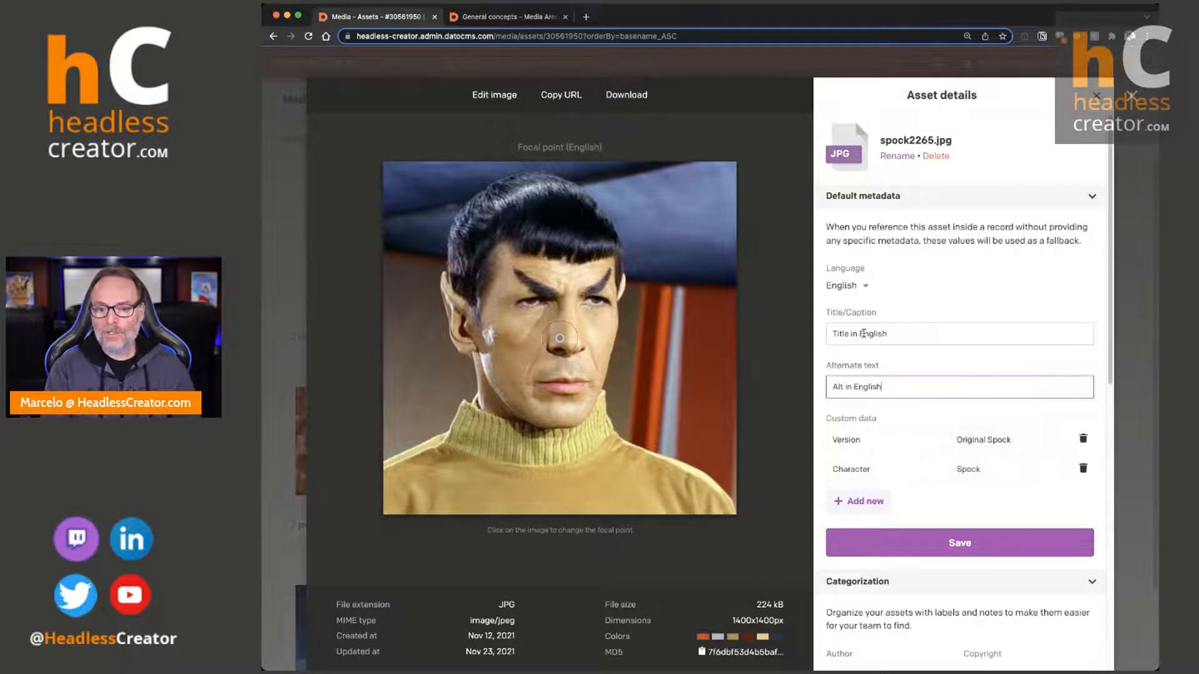
{"action": "left_click", "coordinate": [998, 542]}
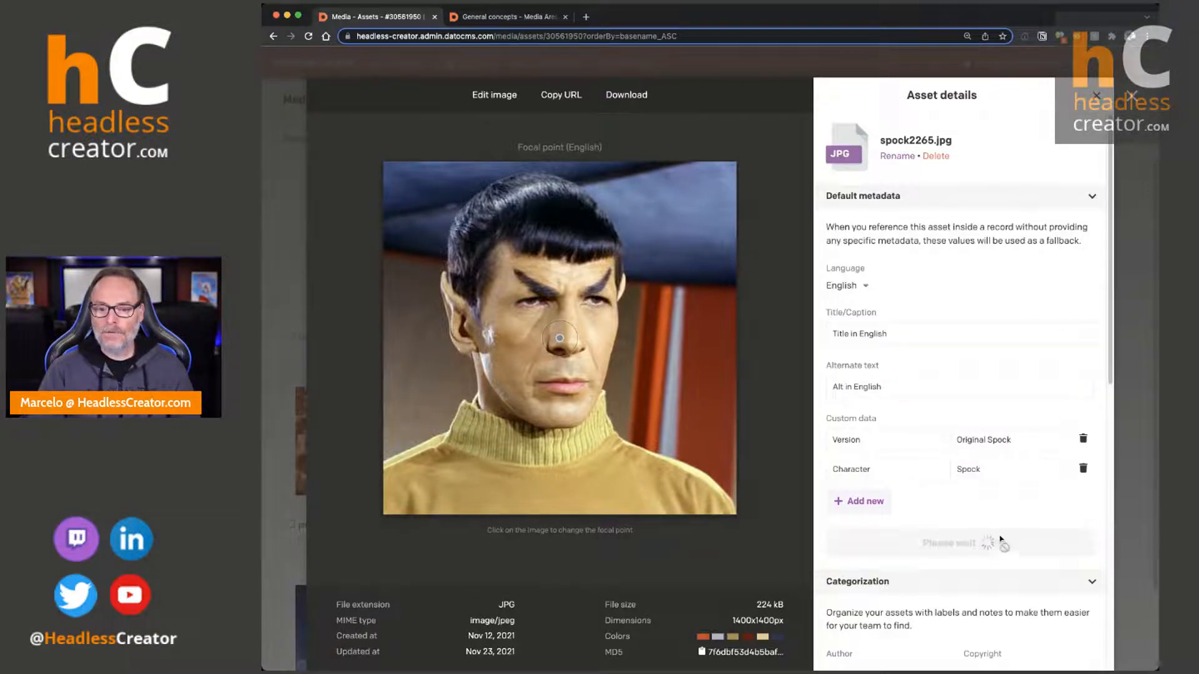
Set the Spanish metadata of spock2265.jpg to title "Title in Spanish" and alternate text "Alt in Spanish", and save it.
{"action": "left_click", "coordinate": [866, 287]}
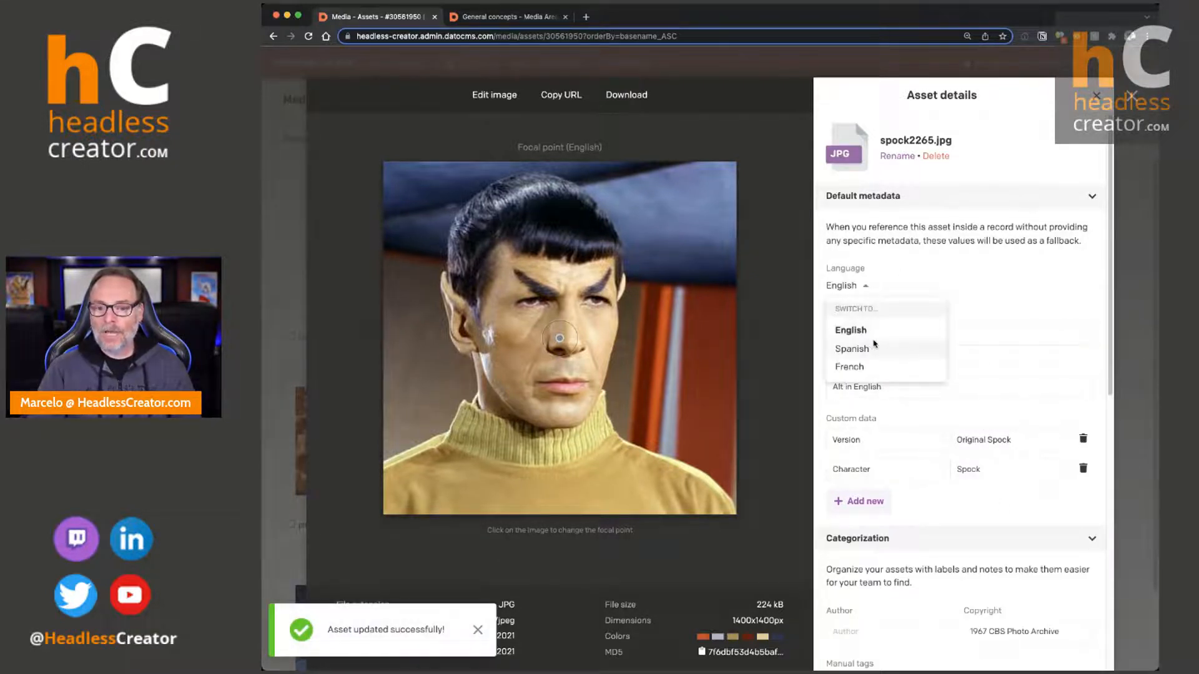
{"action": "left_click", "coordinate": [875, 352]}
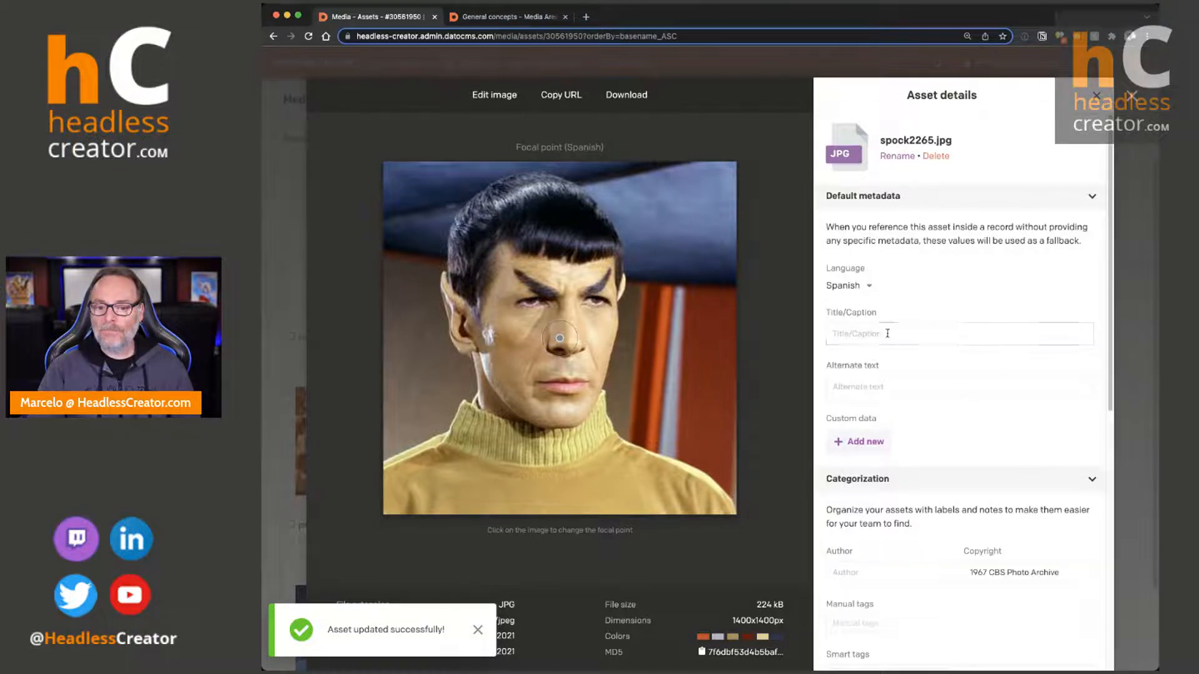
{"action": "left_click", "coordinate": [887, 334]}
{"action": "type", "text": "Title in Spanish"}
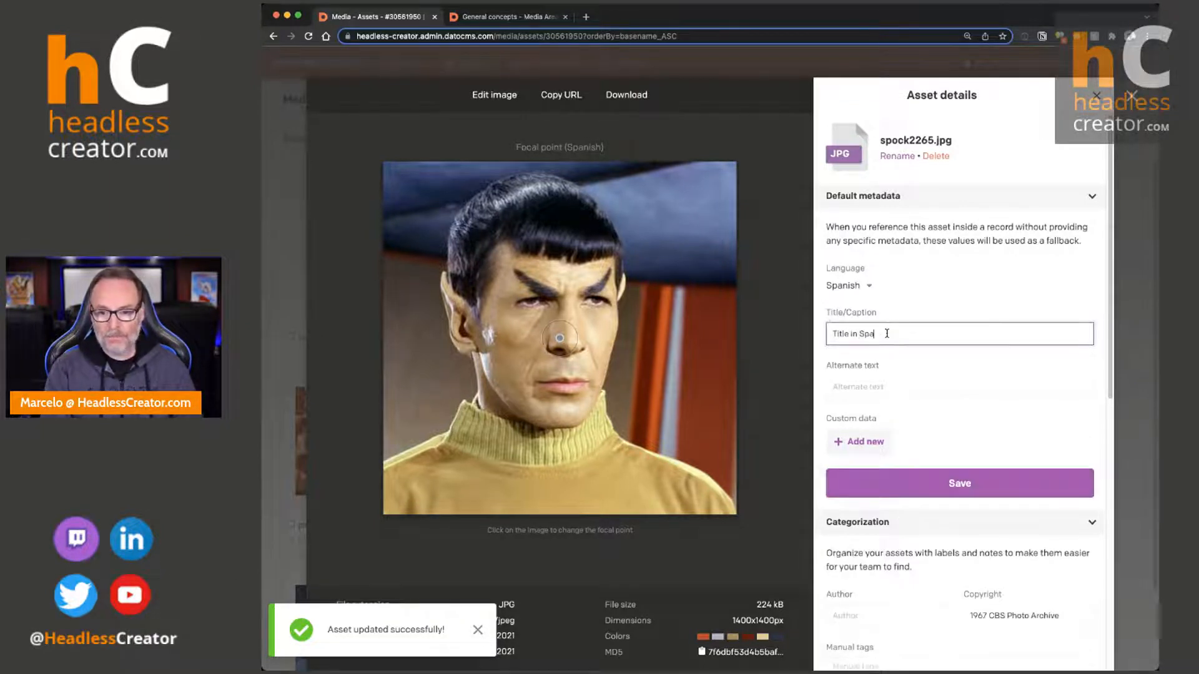
{"action": "key", "text": "super+a"}
{"action": "key", "text": "super+c"}
{"action": "left_click", "coordinate": [828, 381]}
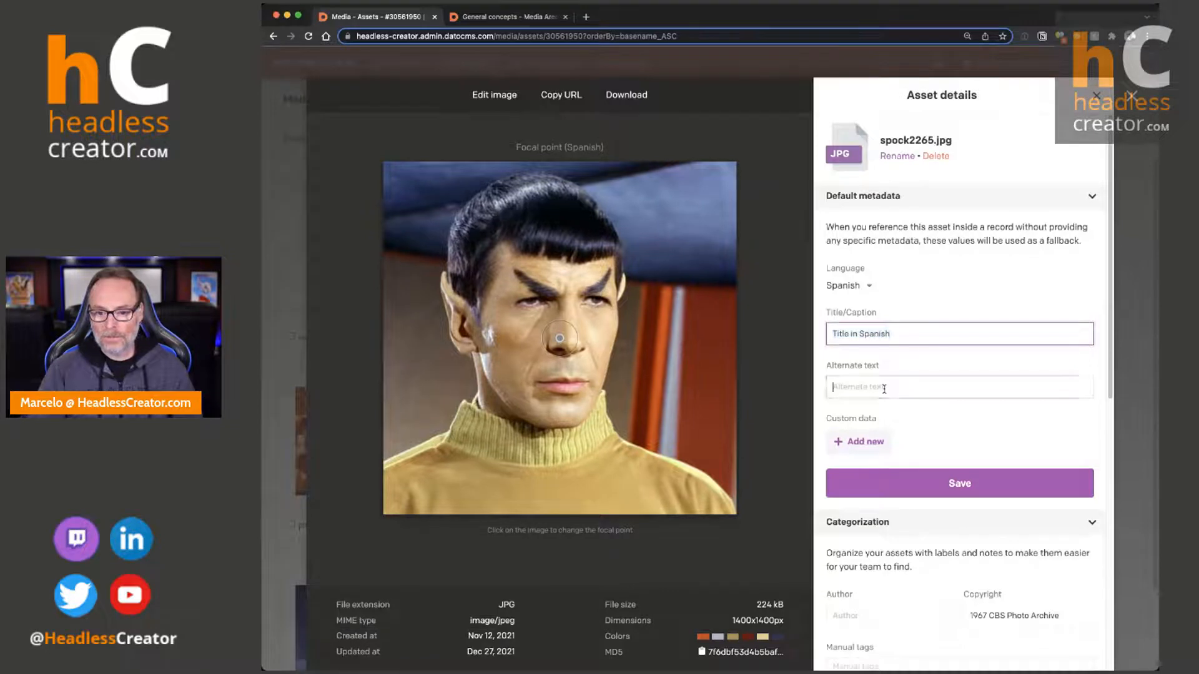
{"action": "key", "text": "super+v"}
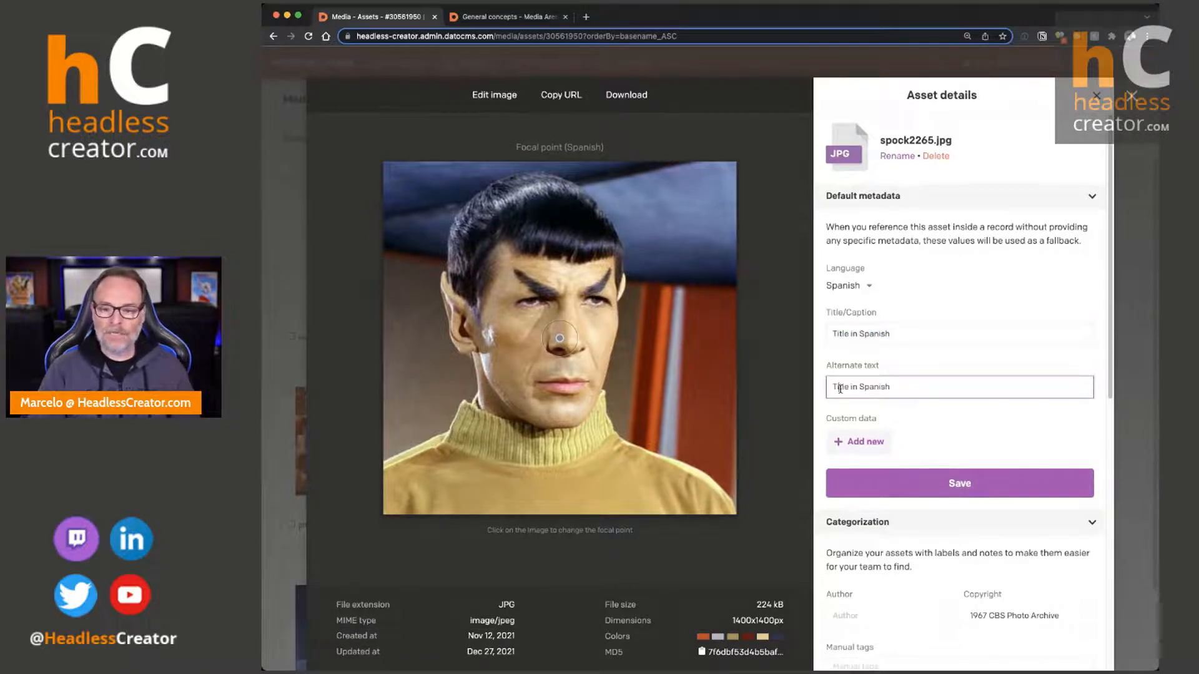
{"action": "double_click", "coordinate": [840, 387]}
{"action": "type", "text": "Alt"}
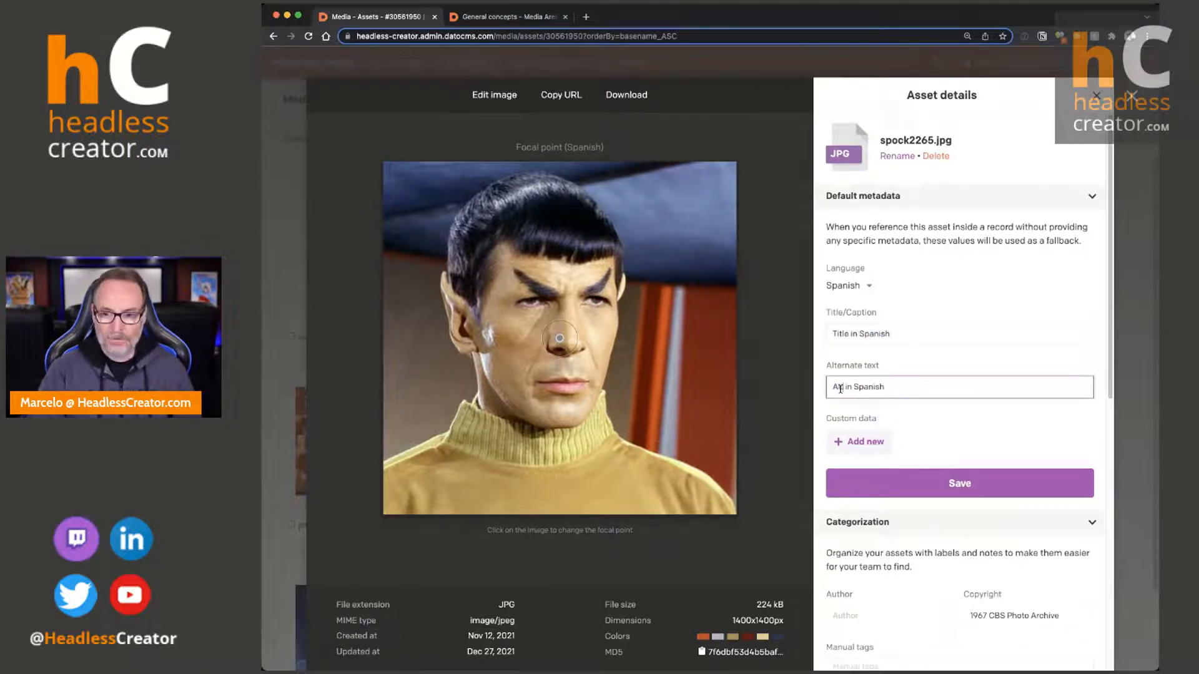
{"action": "left_click", "coordinate": [964, 478]}
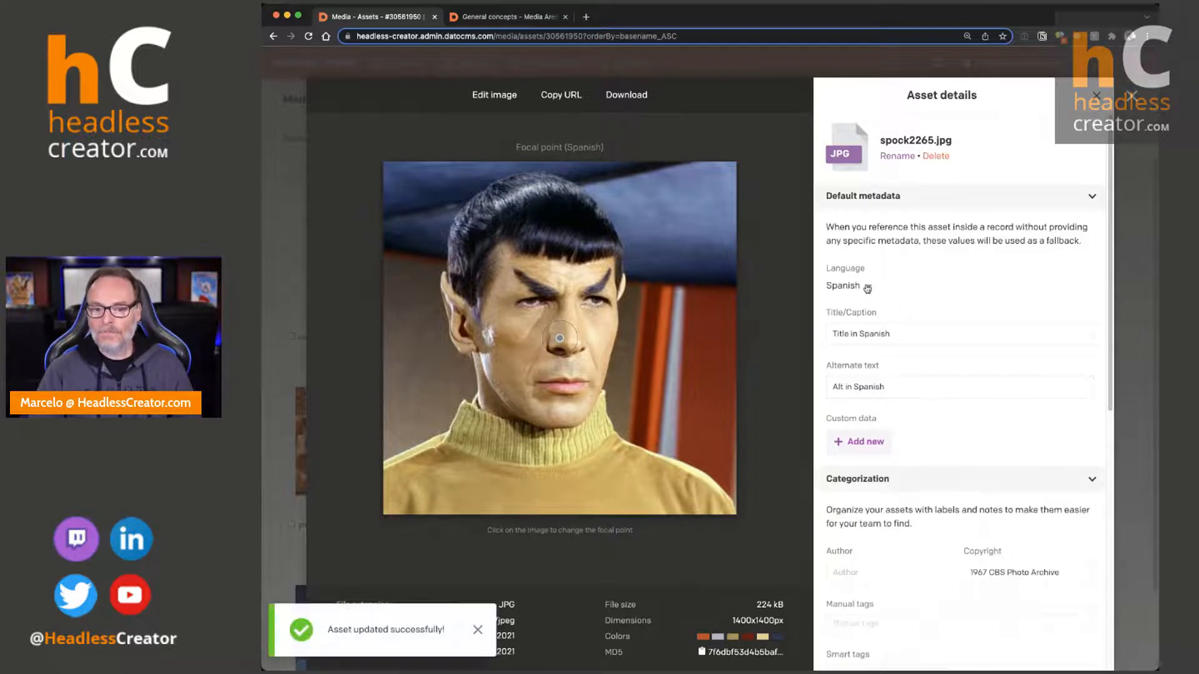
Switch the metadata of spock2265.jpg to French and set its title to "Title in French".
{"action": "left_click", "coordinate": [868, 286]}
{"action": "left_click", "coordinate": [860, 366]}
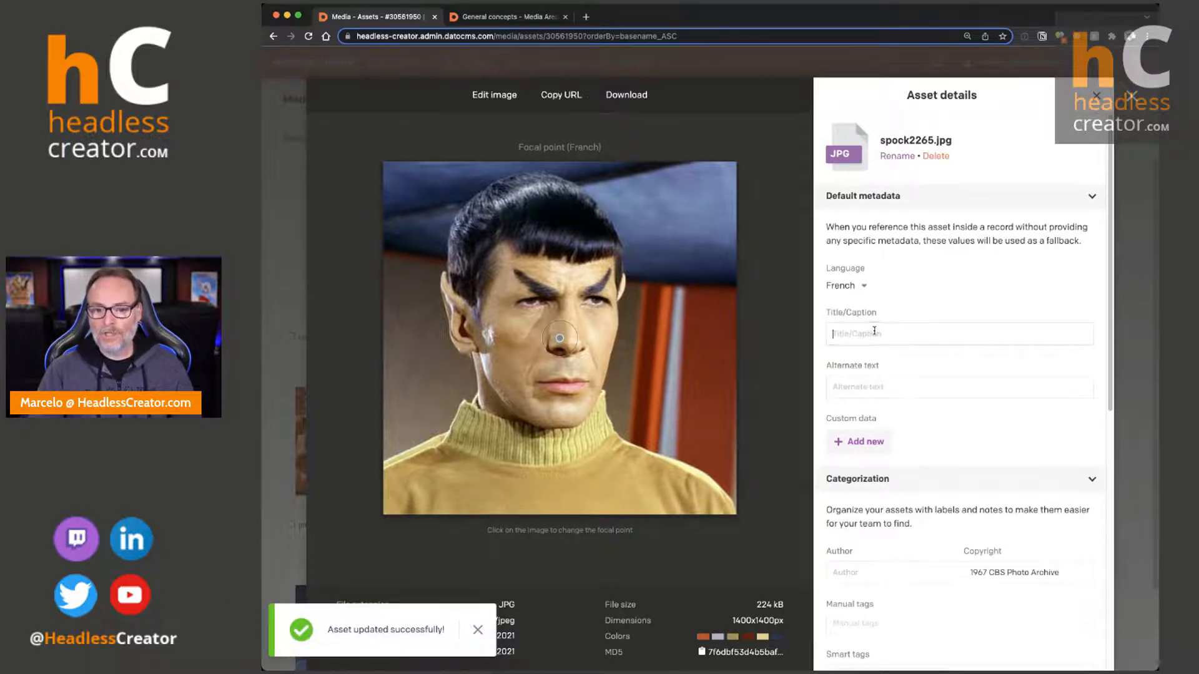
{"action": "left_click", "coordinate": [874, 333]}
{"action": "key", "text": "super+v"}
{"action": "double_click", "coordinate": [877, 331]}
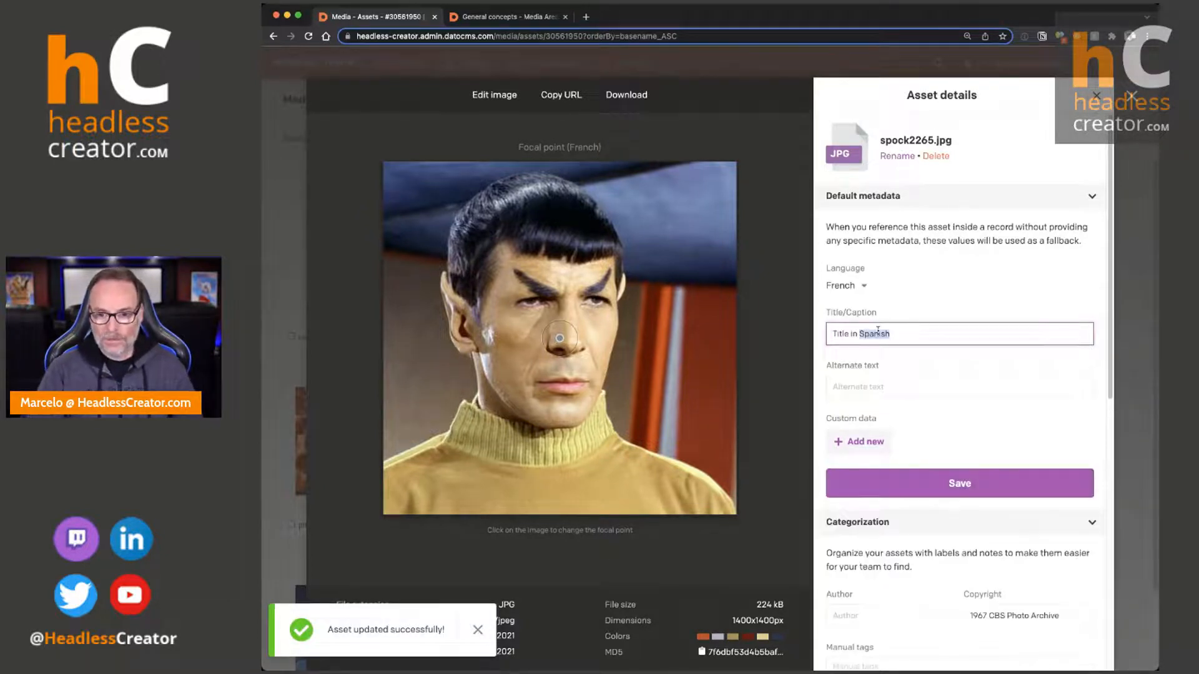
{"action": "type", "text": "T"}
{"action": "type", "text": "rench"}
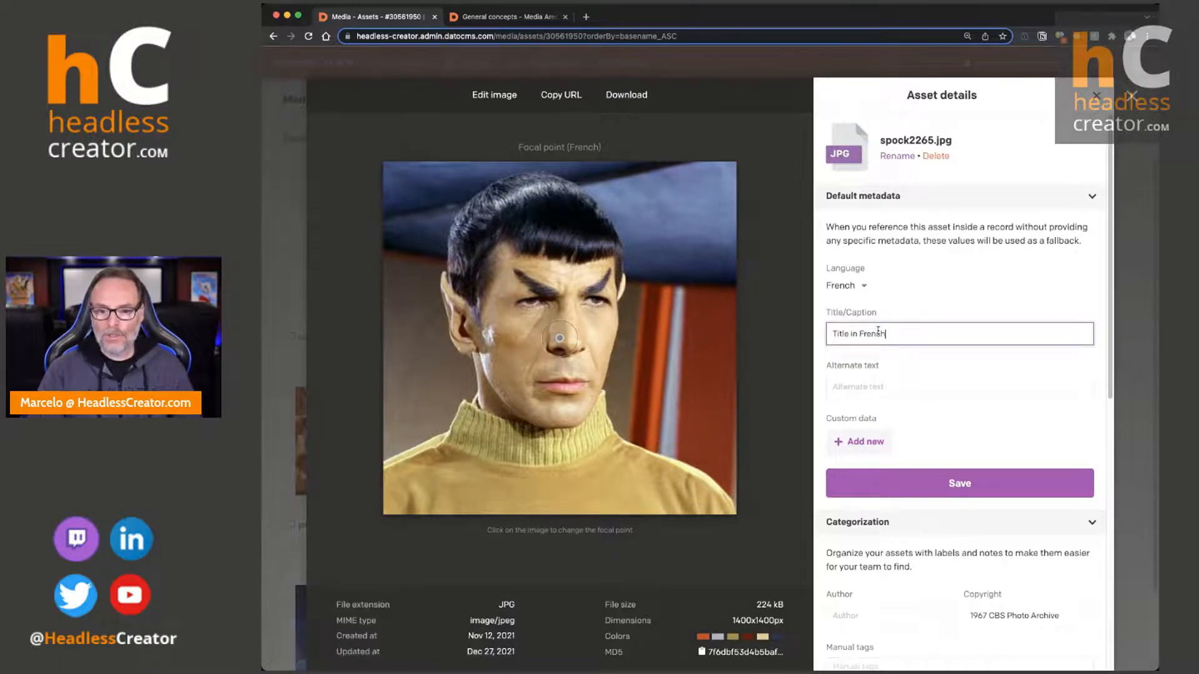
Set the French alternate text of spock2265.jpg to "Alt in French" and save the metadata.
{"action": "key", "text": "super+a"}
{"action": "key", "text": "super+c"}
{"action": "left_click", "coordinate": [836, 385]}
{"action": "key", "text": "super+v"}
{"action": "double_click", "coordinate": [836, 386]}
{"action": "type", "text": "Alt"}
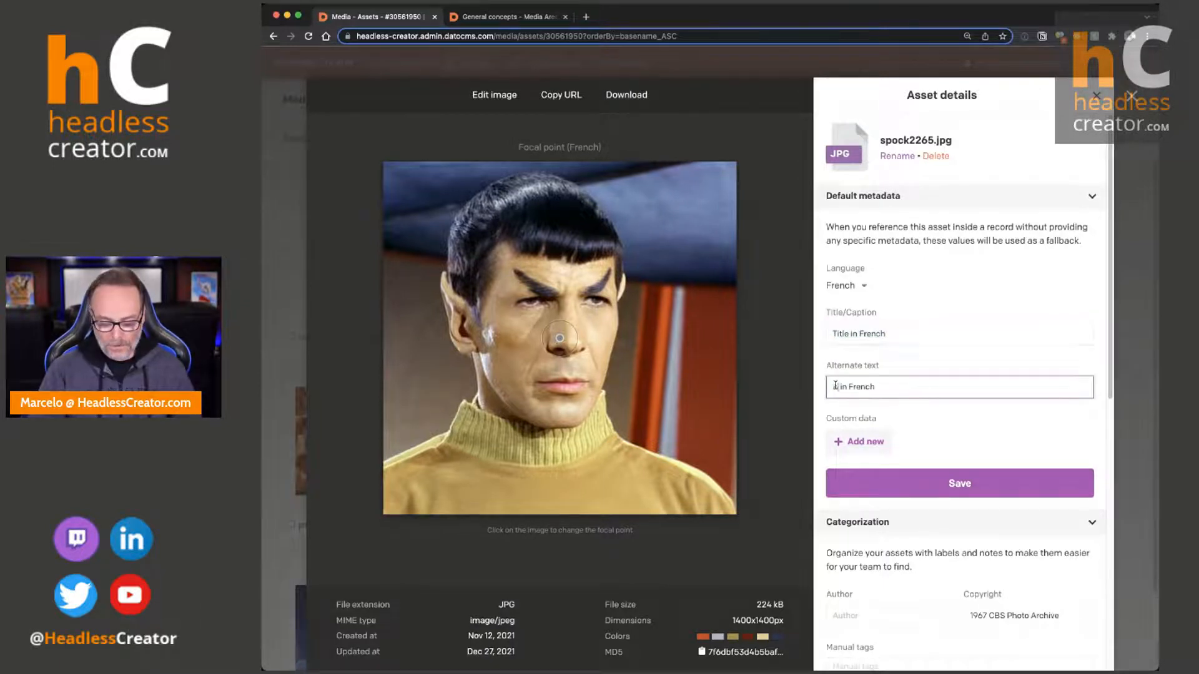
{"action": "left_click", "coordinate": [918, 468]}
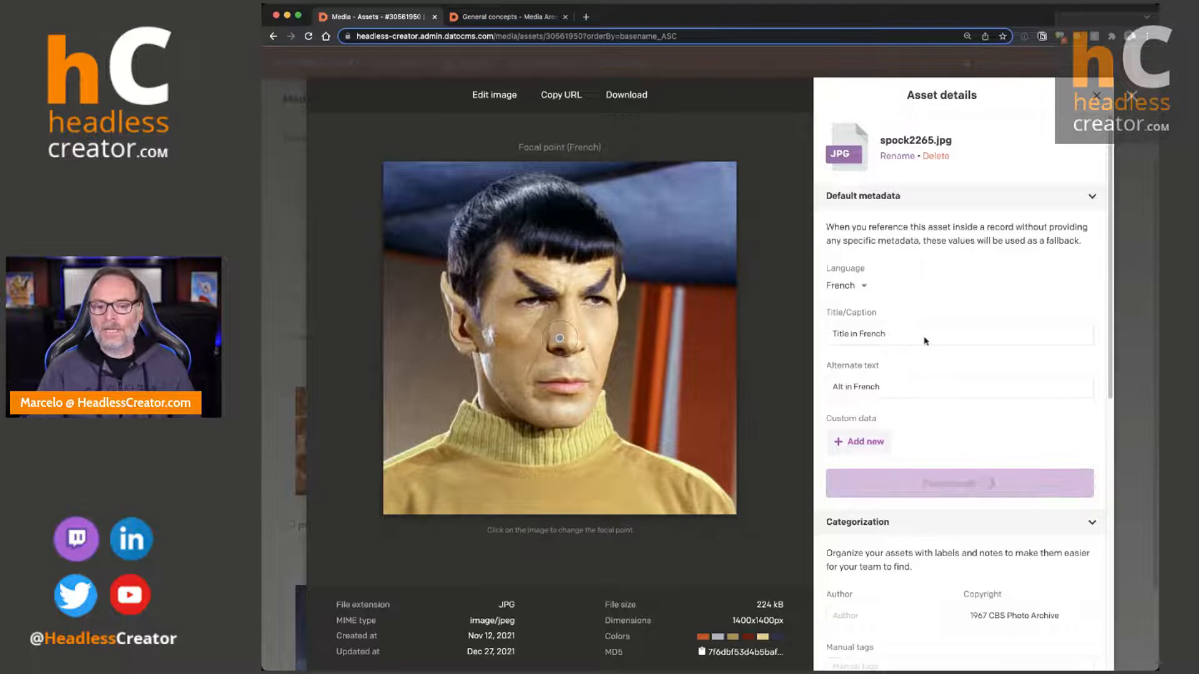
Review the English, Spanish and French metadata of spock2265.jpg in turn, ending on English.
{"action": "left_click", "coordinate": [872, 286]}
{"action": "left_click", "coordinate": [860, 332]}
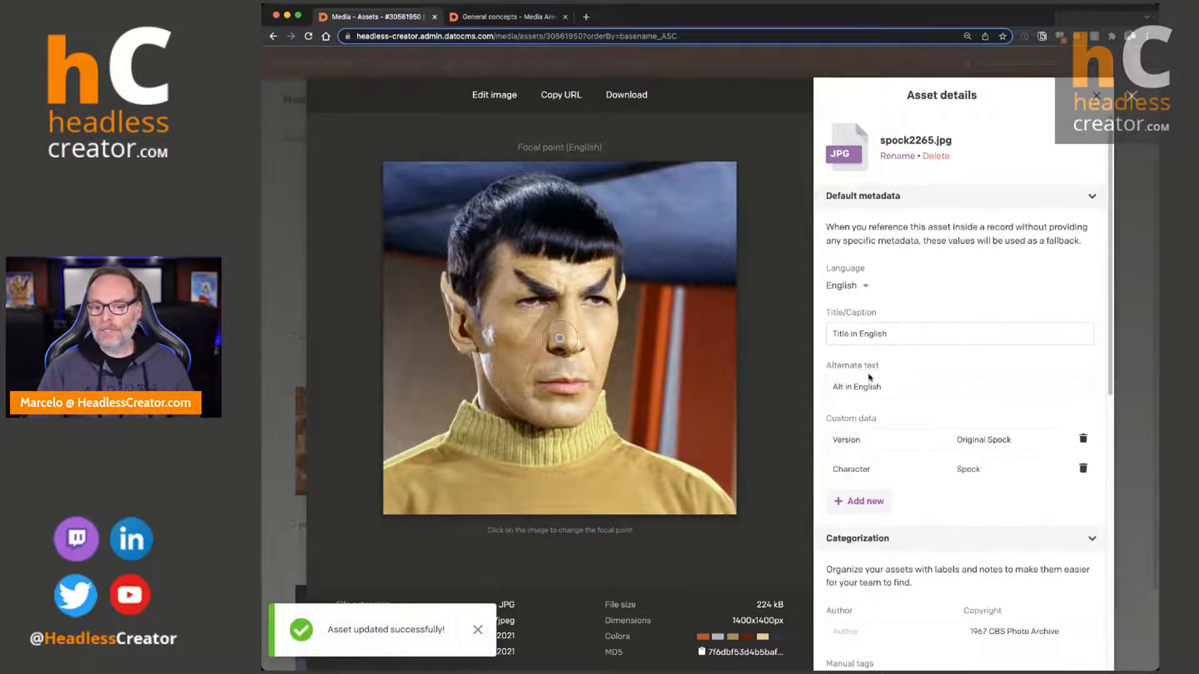
{"action": "left_click", "coordinate": [866, 288]}
{"action": "left_click", "coordinate": [866, 347]}
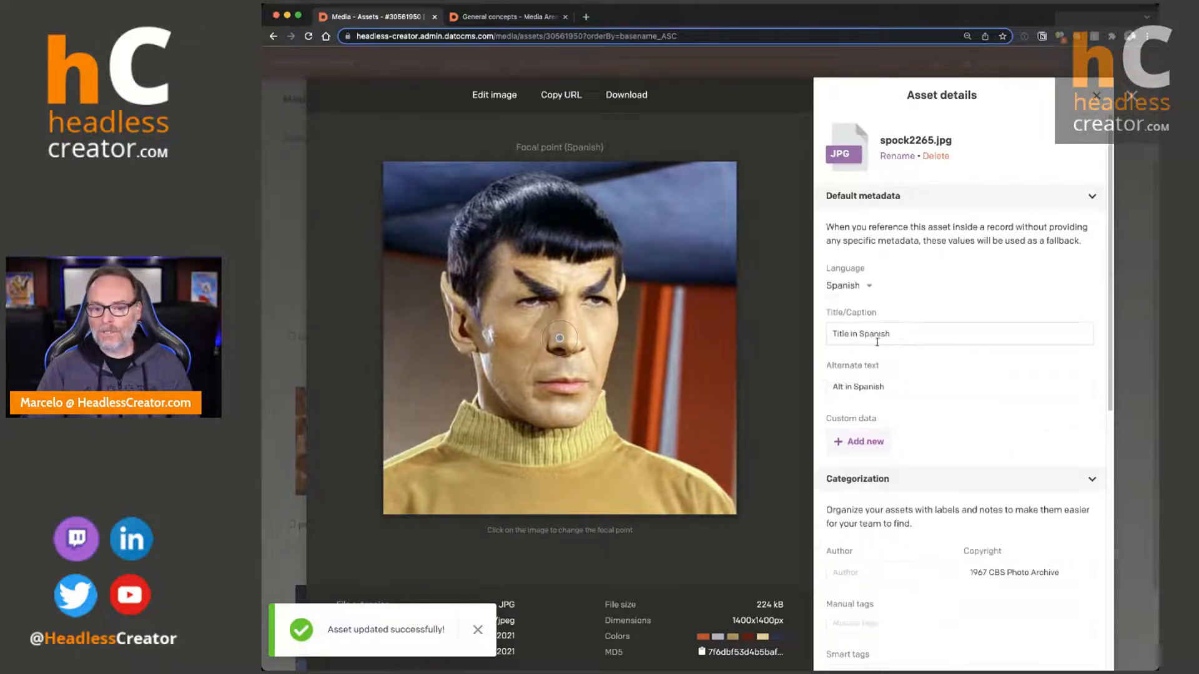
{"action": "left_click", "coordinate": [868, 287]}
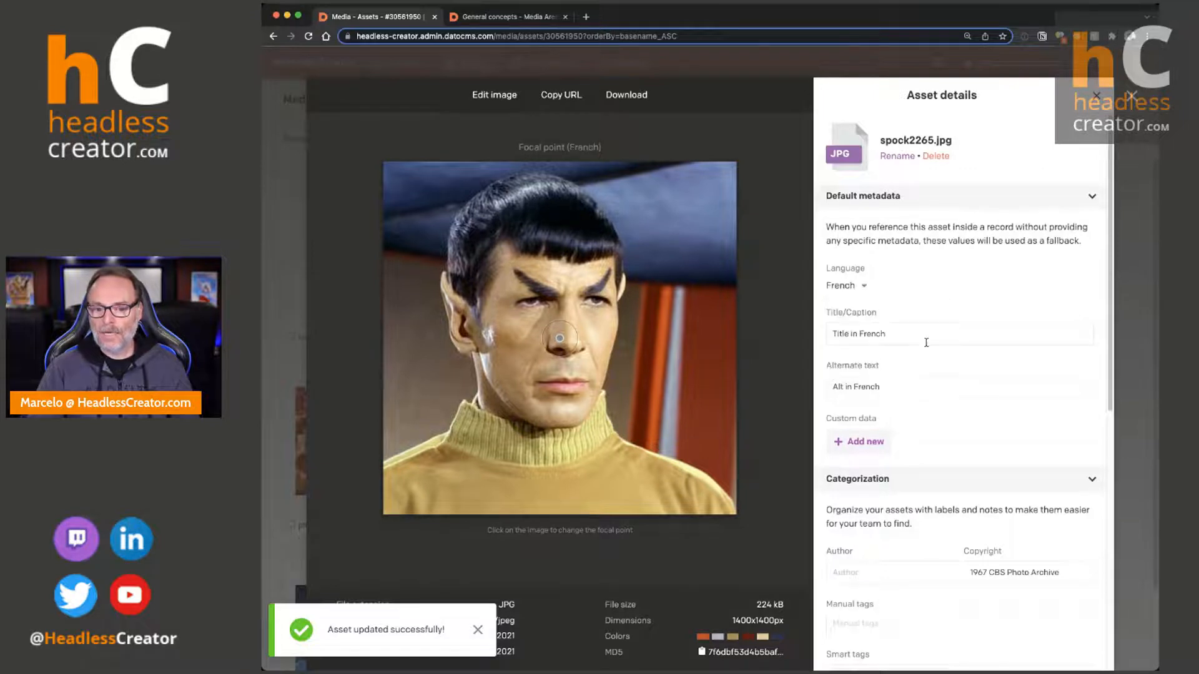
{"action": "left_click", "coordinate": [864, 369]}
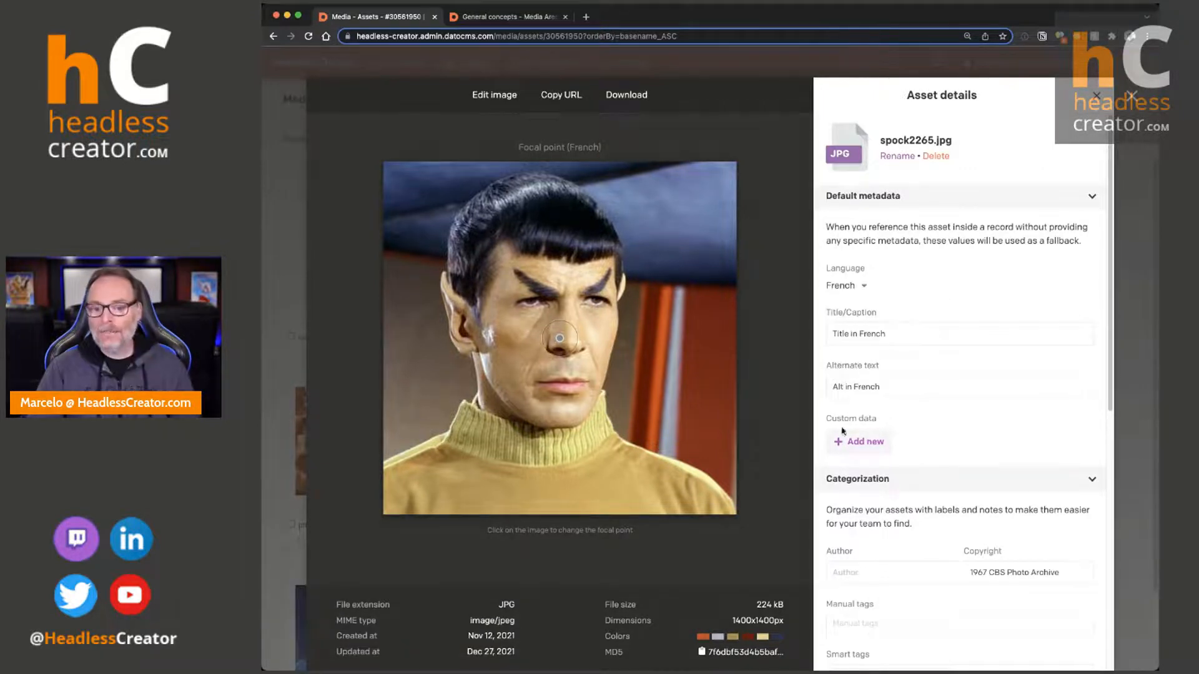
{"action": "left_click", "coordinate": [860, 288]}
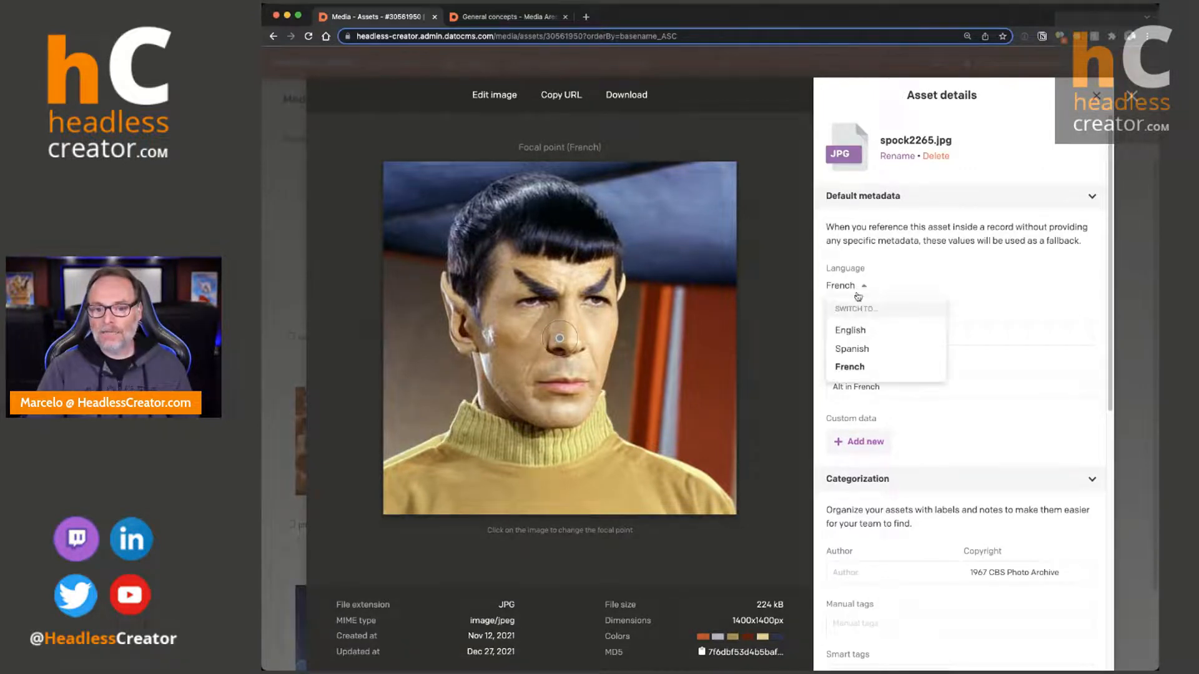
{"action": "left_click", "coordinate": [853, 333]}
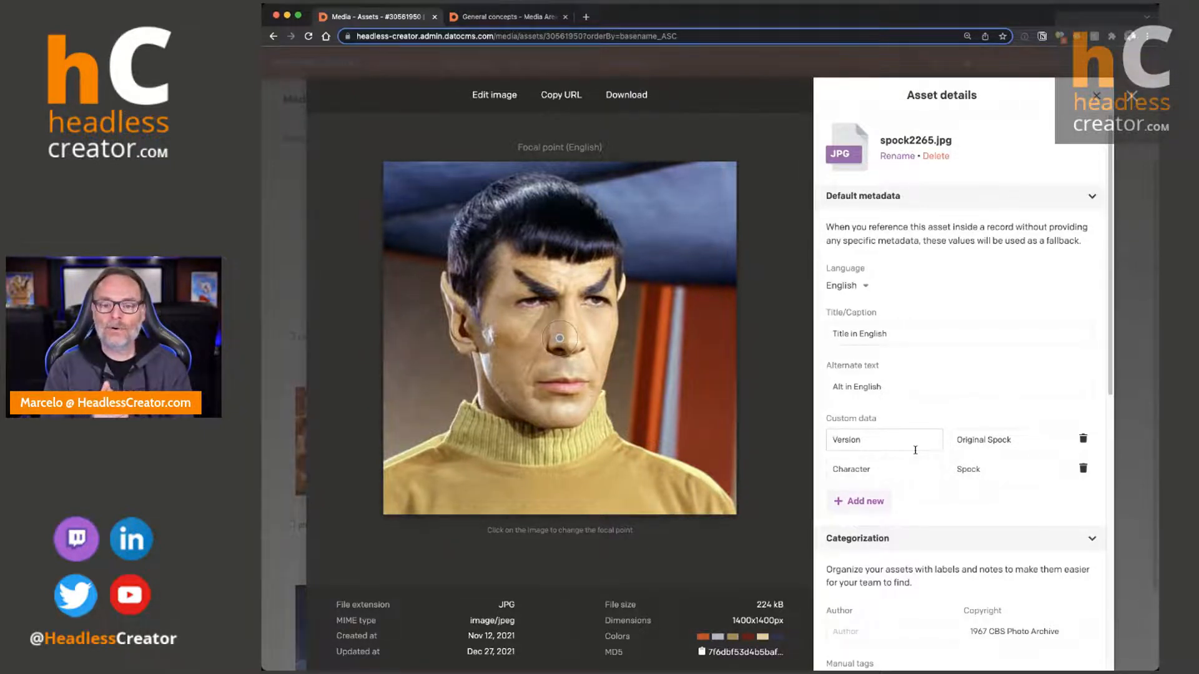
Examine the categorization, usage and replacement details of spock2265.jpg, its default metadata and its focal point preview.
{"action": "scroll", "coordinate": [987, 336], "scroll_direction": "down", "scroll_amount": 5}
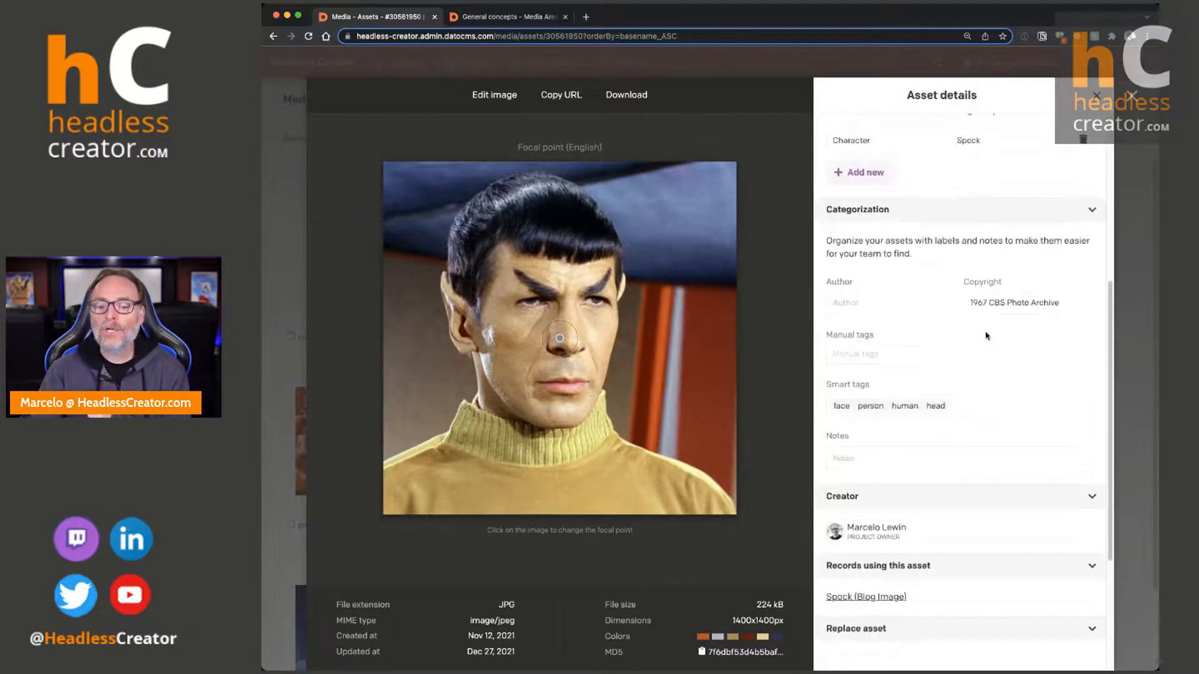
{"action": "scroll", "coordinate": [987, 336], "scroll_direction": "up", "scroll_amount": 5}
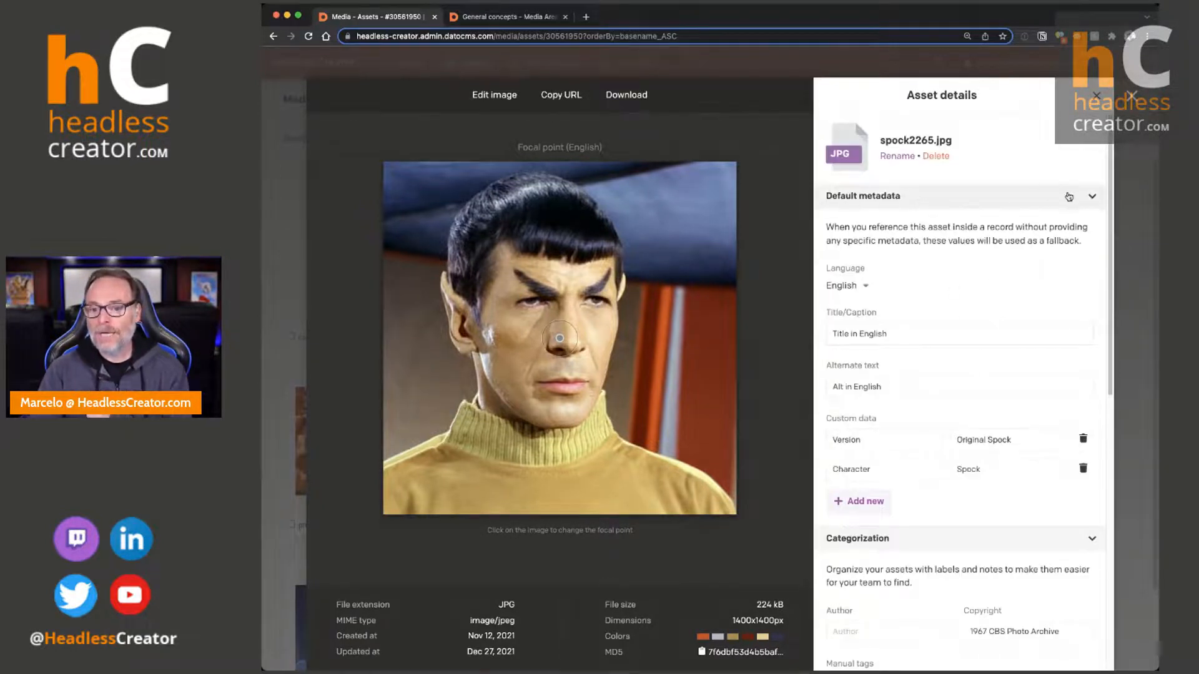
{"action": "left_click", "coordinate": [1092, 197]}
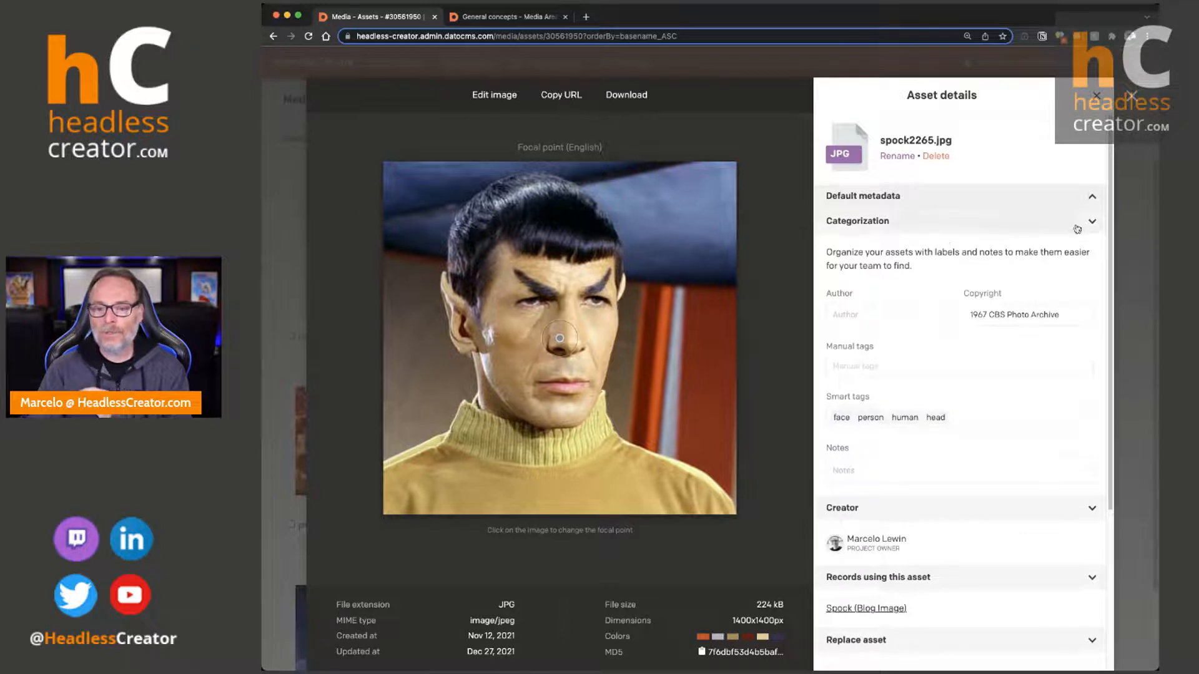
{"action": "scroll", "coordinate": [926, 447], "scroll_direction": "down", "scroll_amount": 4}
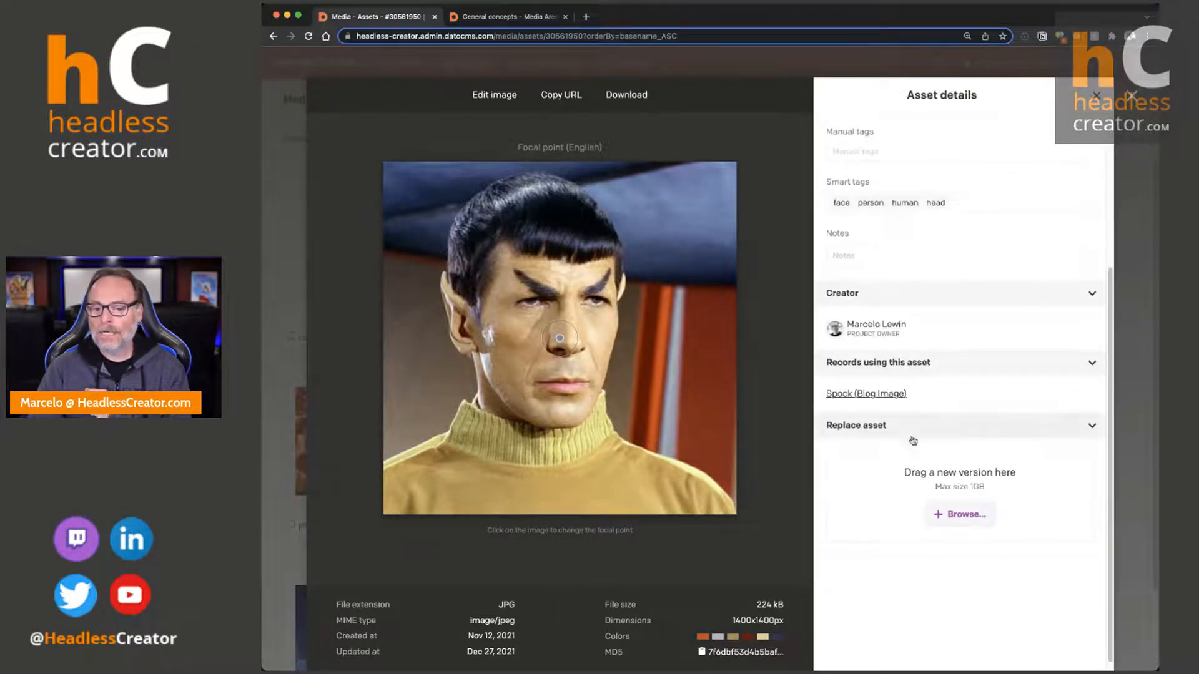
{"action": "scroll", "coordinate": [972, 442], "scroll_direction": "up", "scroll_amount": 4}
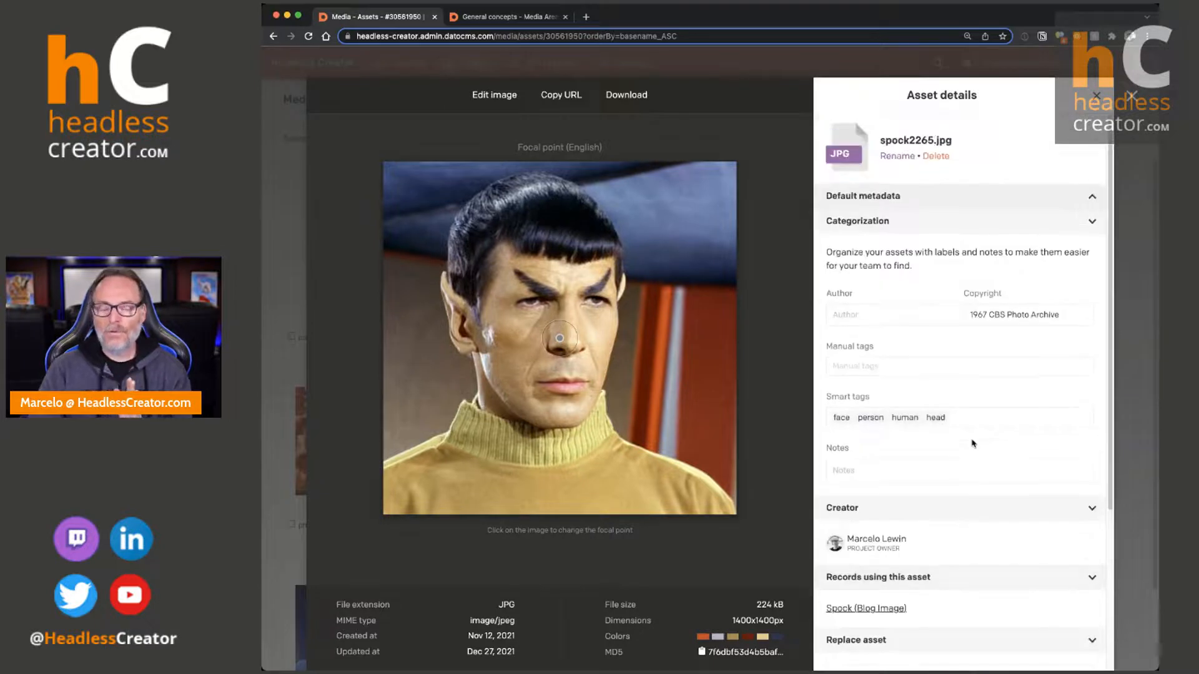
{"action": "left_click", "coordinate": [919, 196]}
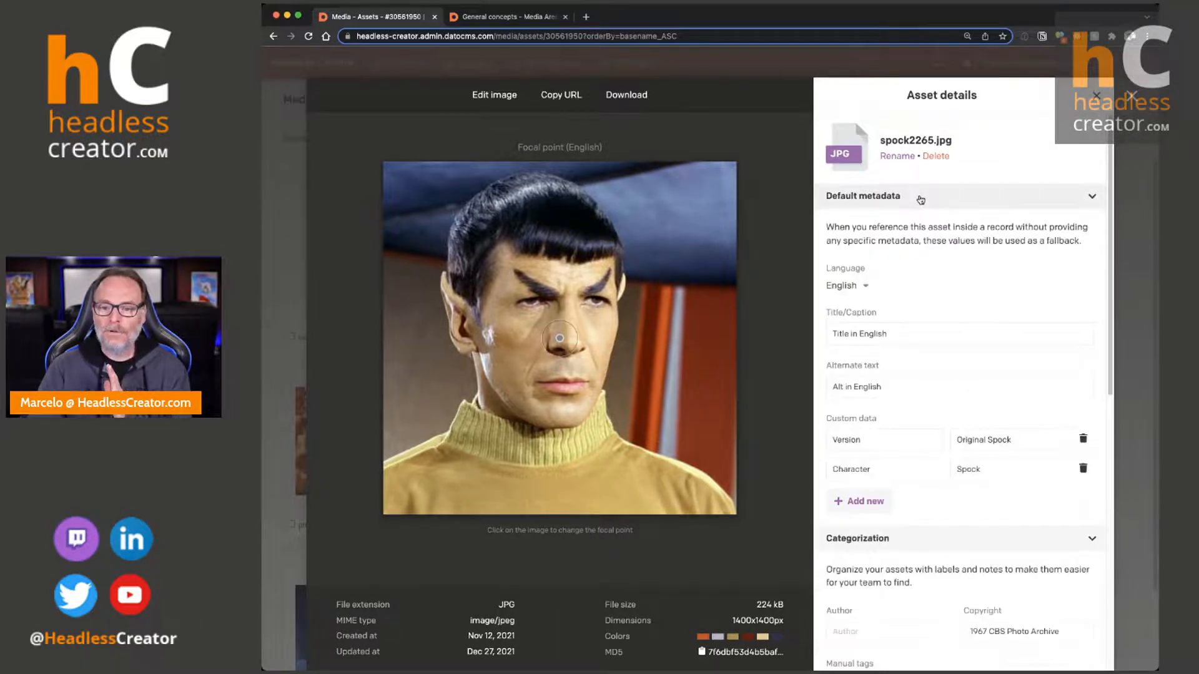
{"action": "left_click", "coordinate": [921, 198]}
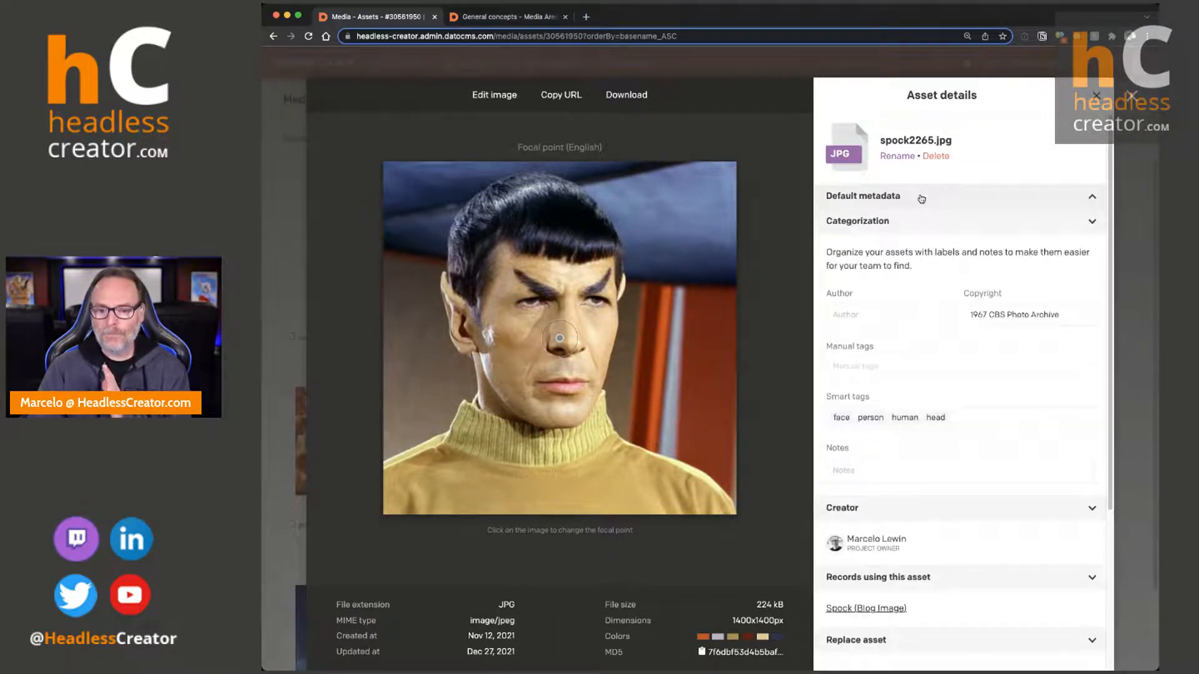
{"action": "left_click", "coordinate": [921, 197]}
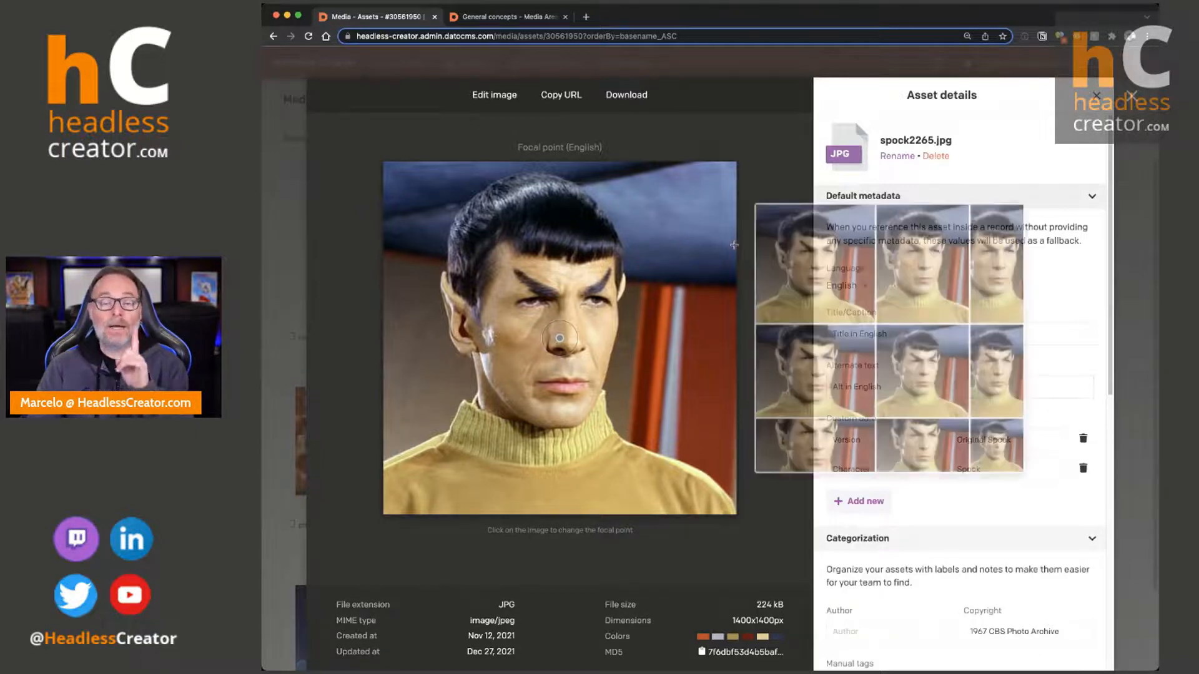
{"action": "mouse_move", "coordinate": [564, 344]}
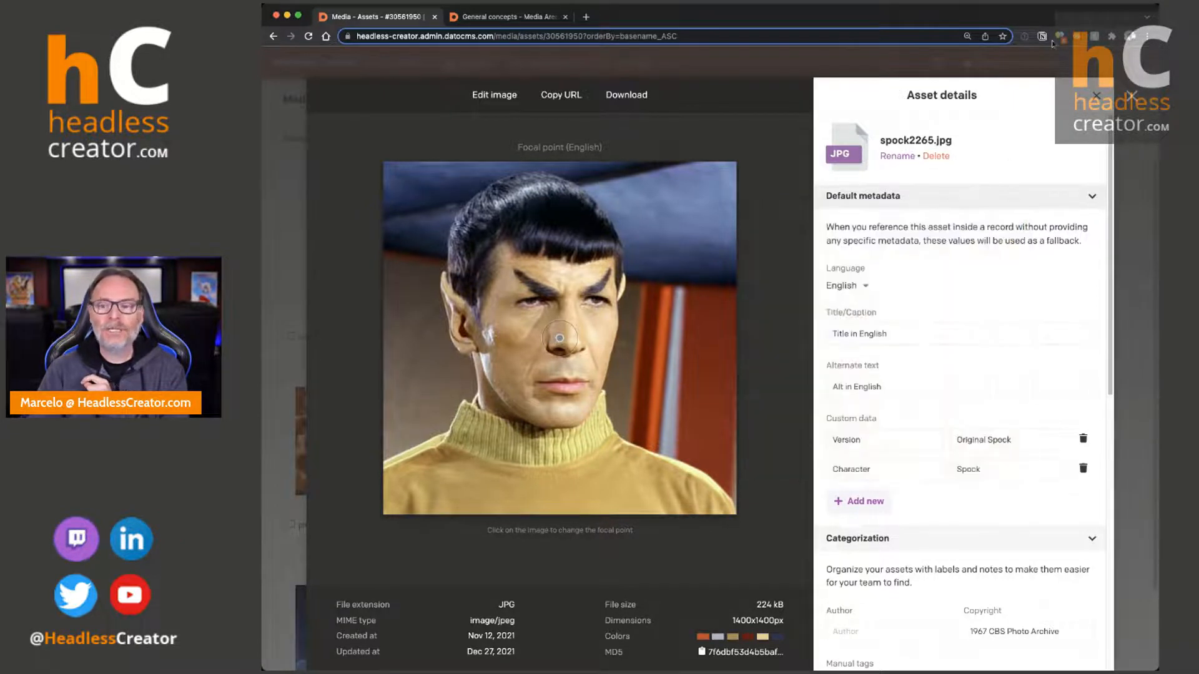
Open spock.jpg from the Media Area and set its English focal point on the face of the man in blue.
{"action": "left_click", "coordinate": [1134, 97]}
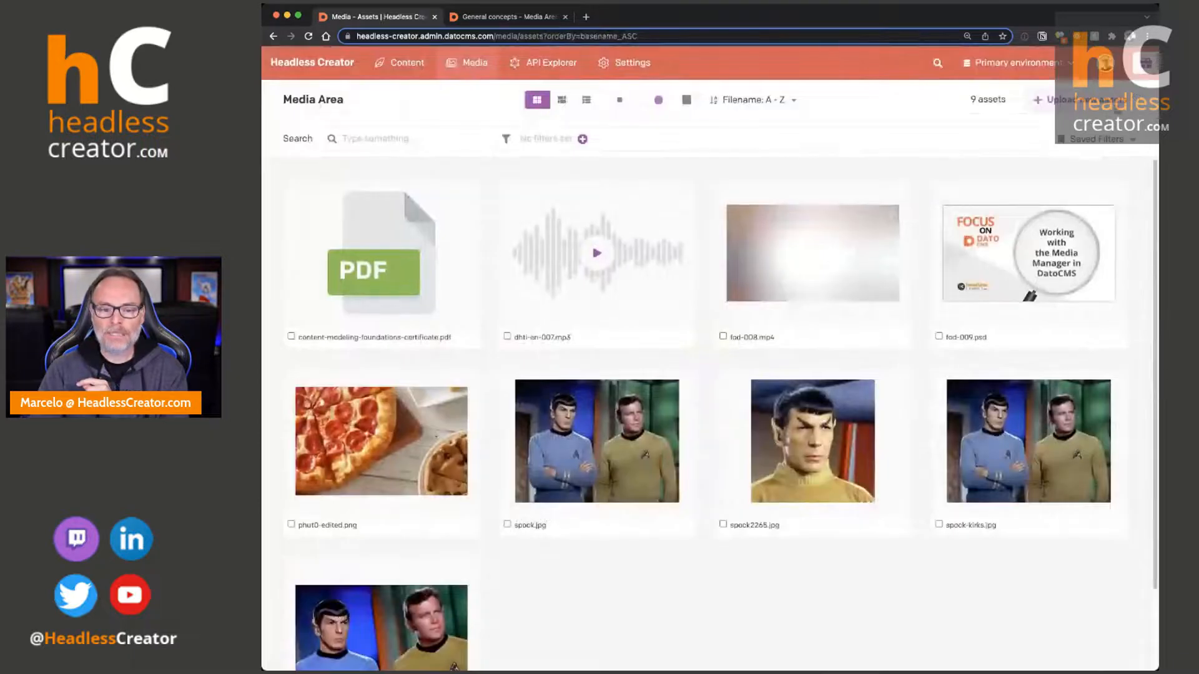
{"action": "left_click", "coordinate": [641, 422]}
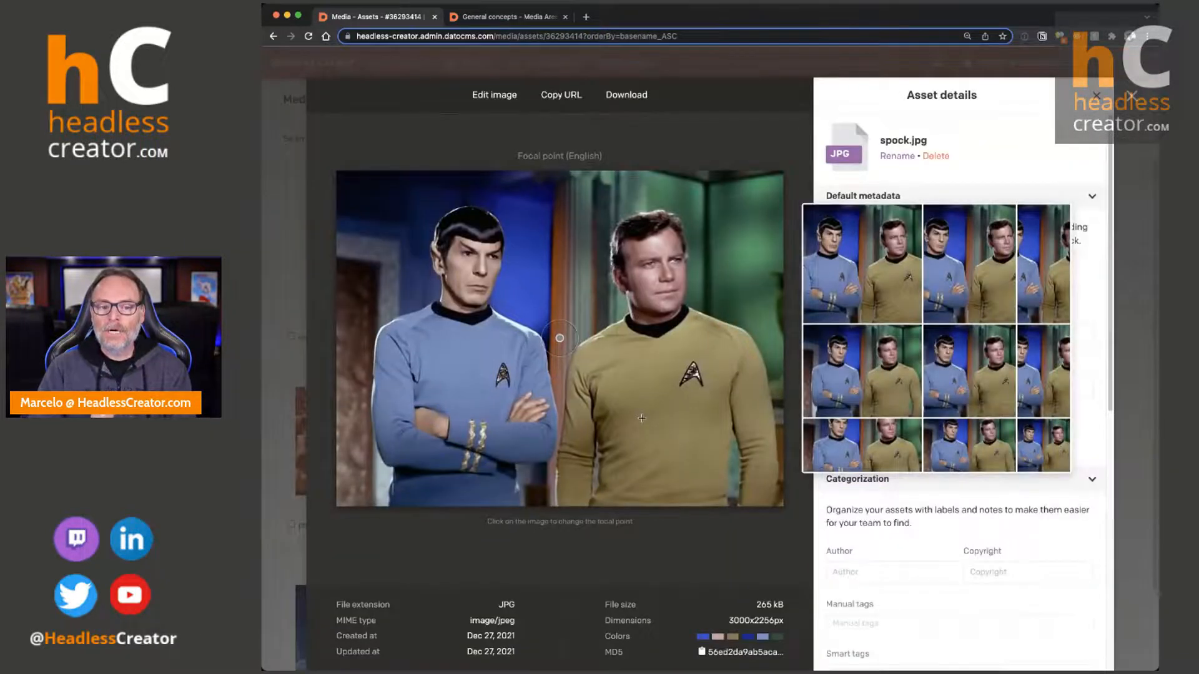
{"action": "left_click", "coordinate": [471, 258]}
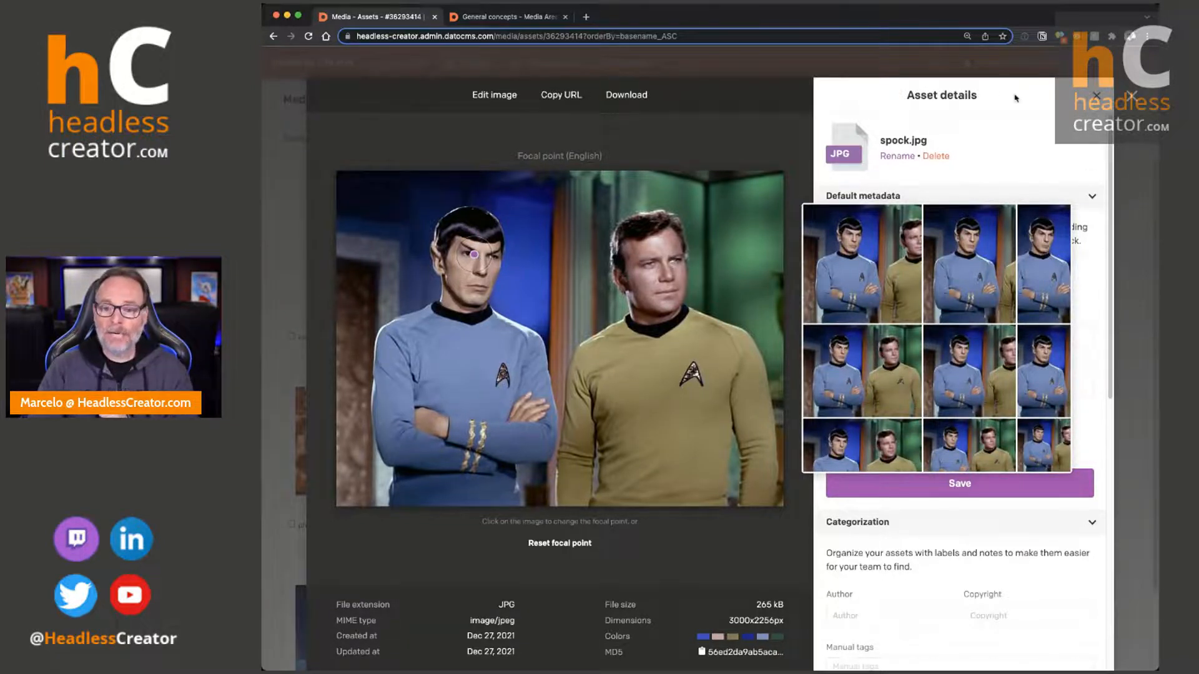
Set the Spanish focal point of spock.jpg on the face of the man in the gold shirt and save it.
{"action": "left_click", "coordinate": [869, 287]}
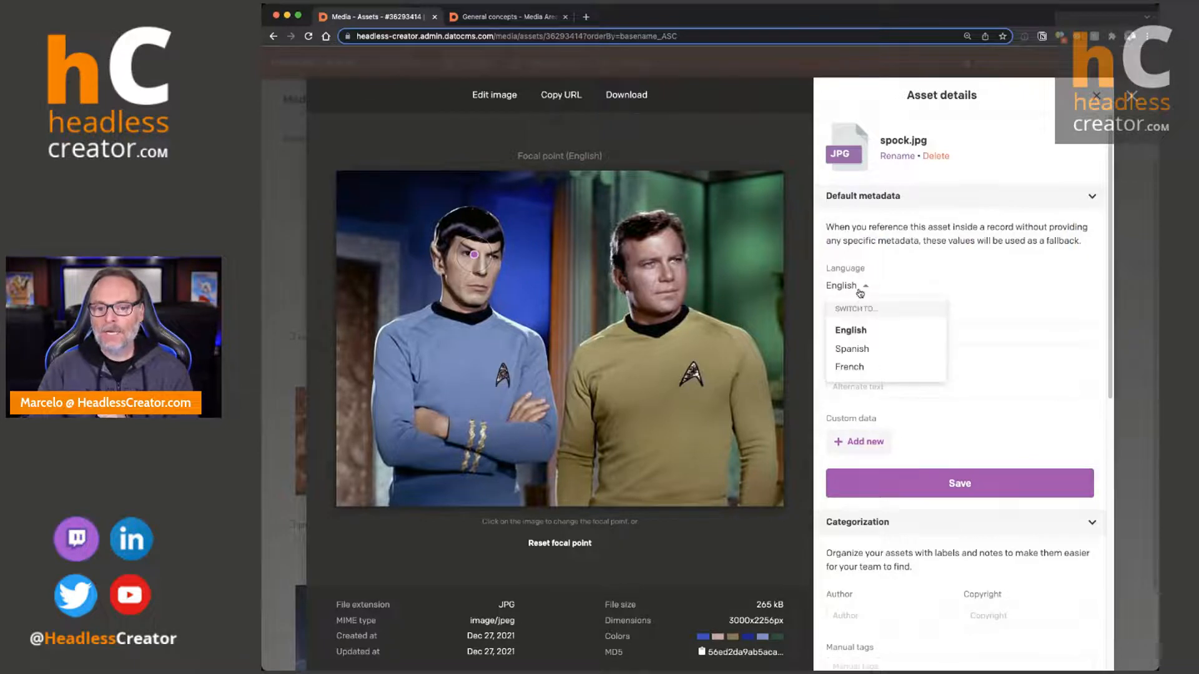
{"action": "left_click", "coordinate": [866, 350]}
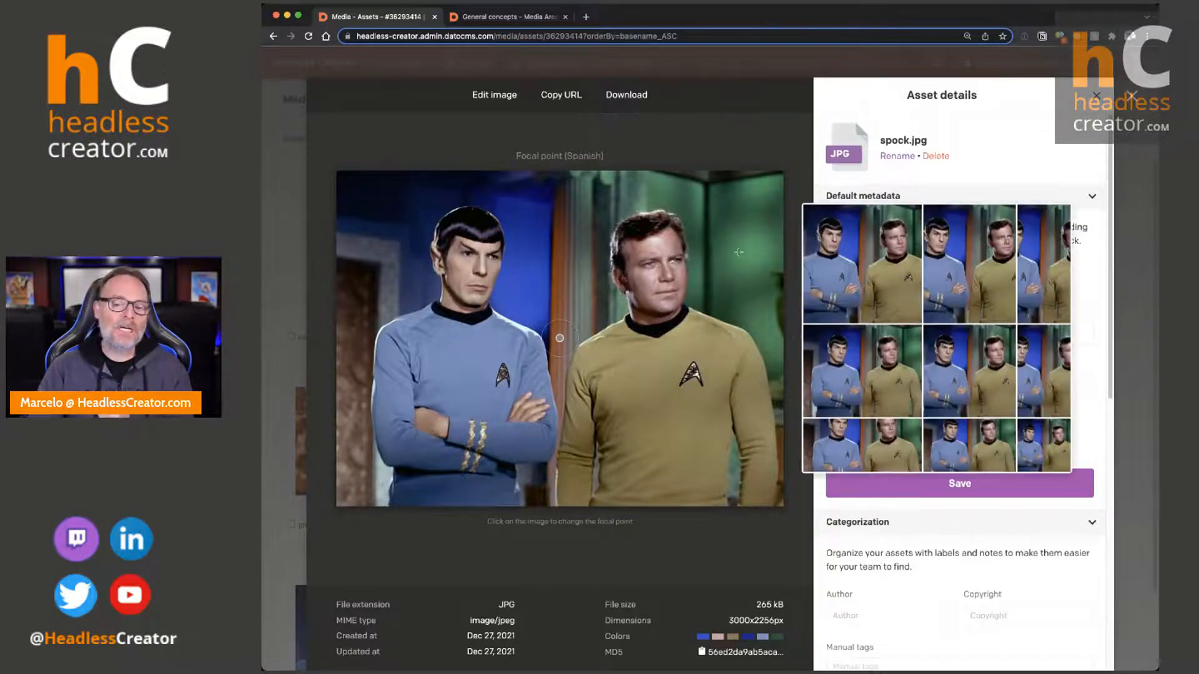
{"action": "left_click", "coordinate": [662, 259]}
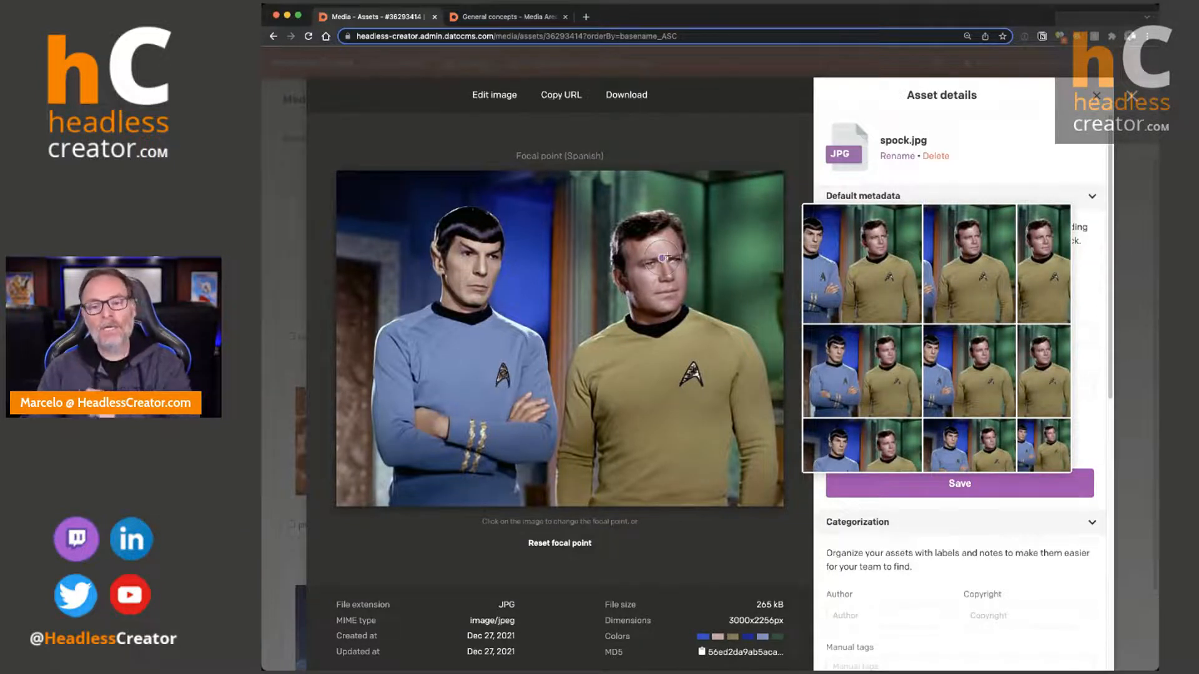
{"action": "left_click", "coordinate": [1002, 477]}
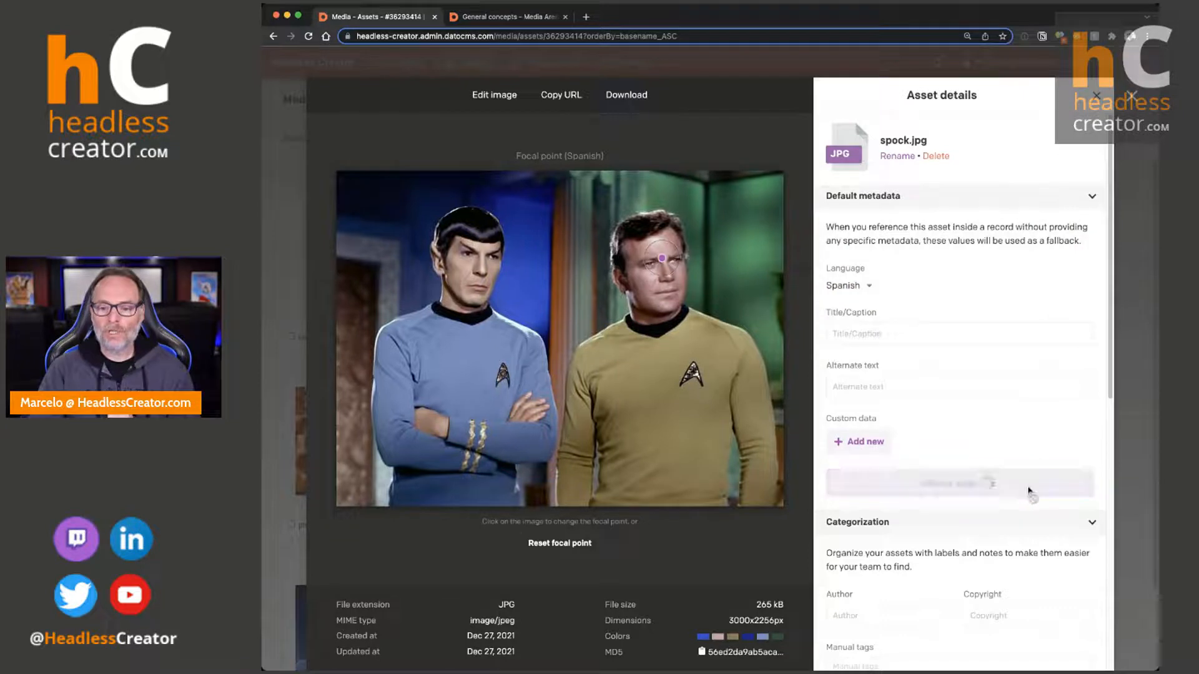
Set the French focal point of spock.jpg on the face of the man in the gold shirt and save it.
{"action": "left_click", "coordinate": [868, 288]}
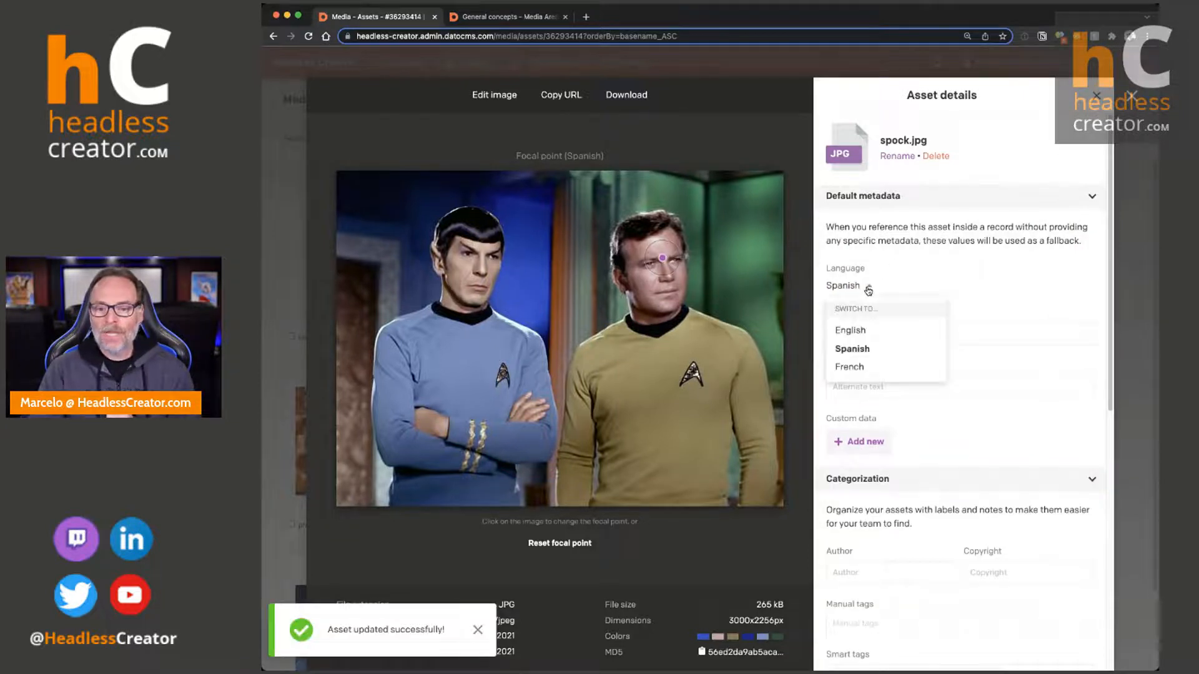
{"action": "left_click", "coordinate": [866, 368]}
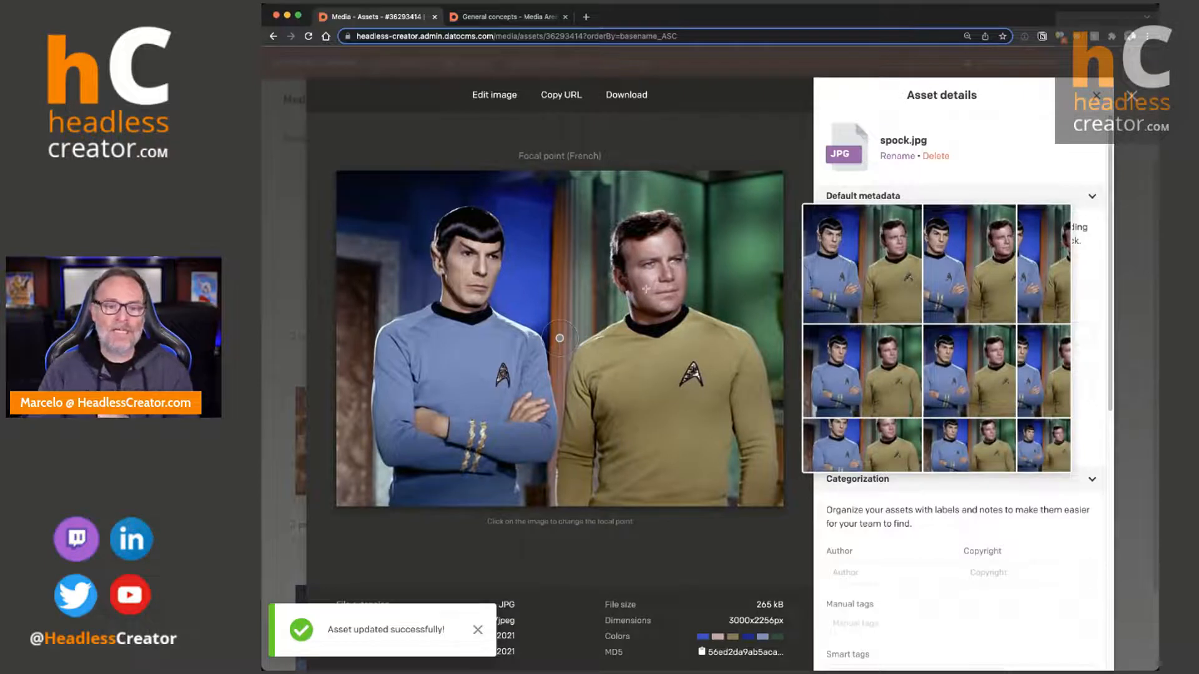
{"action": "left_click", "coordinate": [656, 265]}
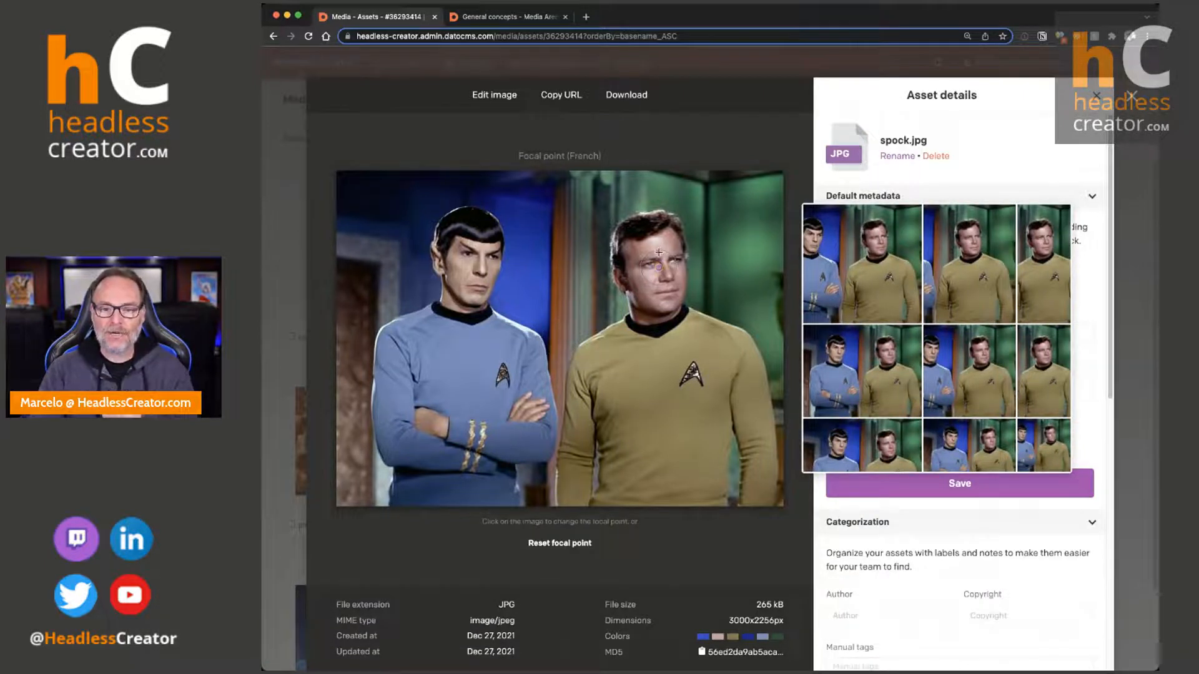
{"action": "left_click", "coordinate": [945, 485]}
Compare the French and English focal points of spock.jpg and their crop previews.
{"action": "left_click", "coordinate": [863, 286]}
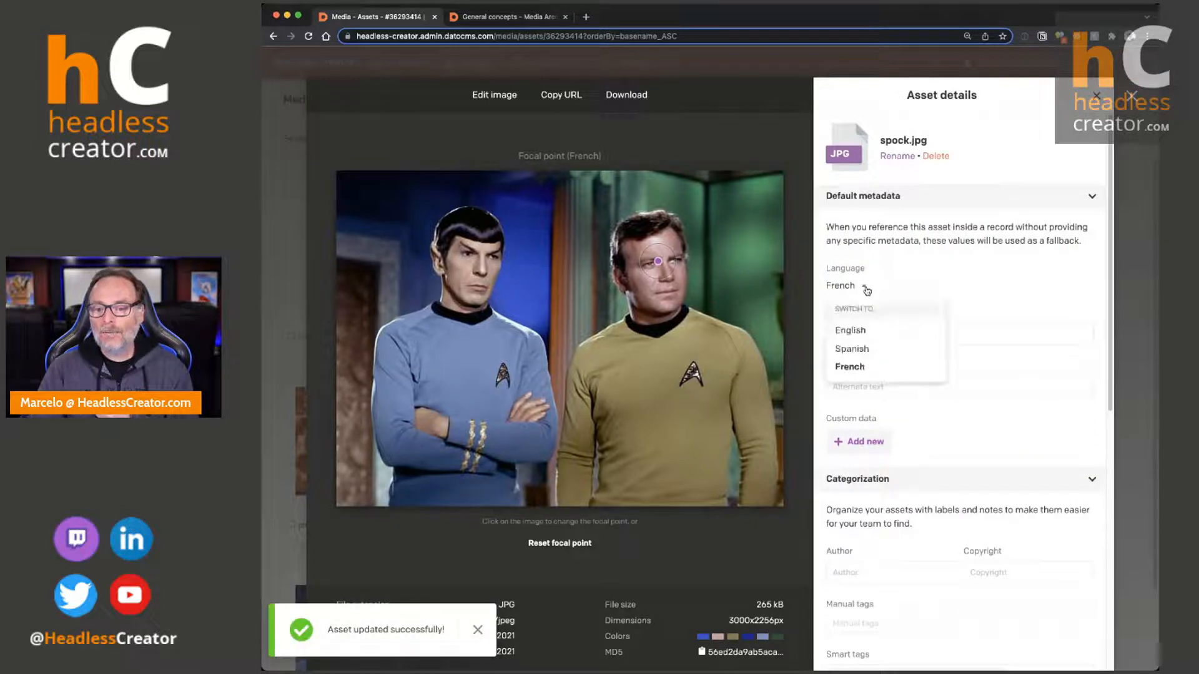
{"action": "mouse_move", "coordinate": [669, 256]}
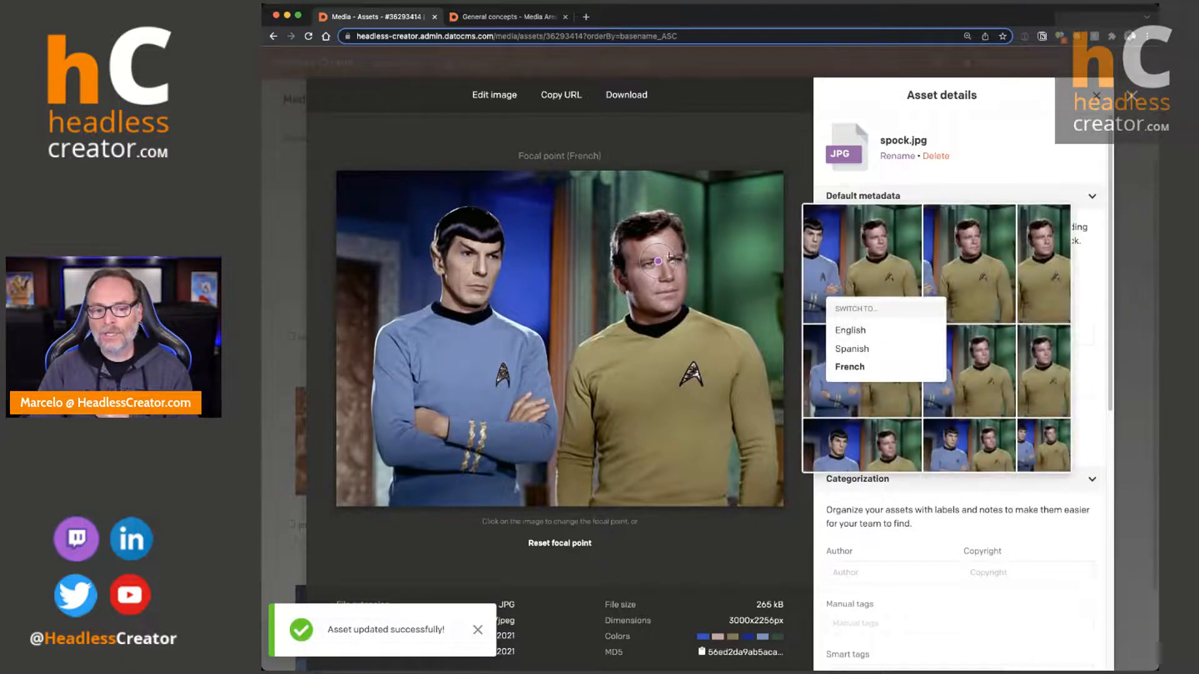
{"action": "left_click", "coordinate": [859, 287]}
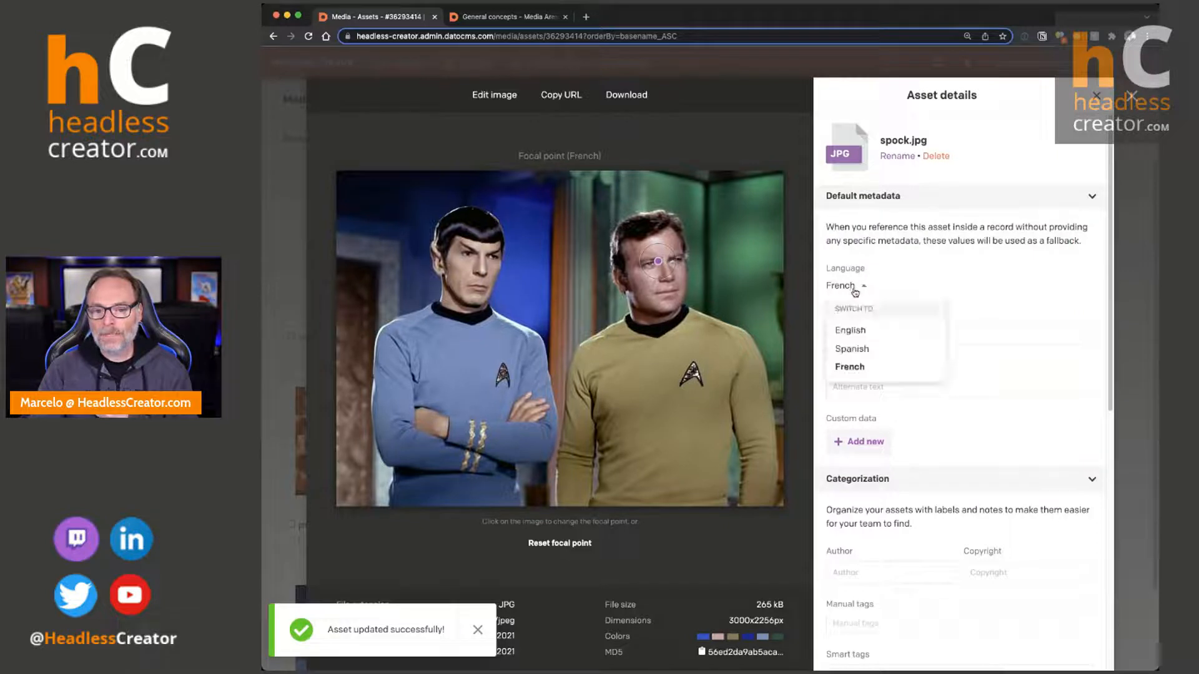
{"action": "left_click", "coordinate": [863, 331]}
{"action": "mouse_move", "coordinate": [474, 254]}
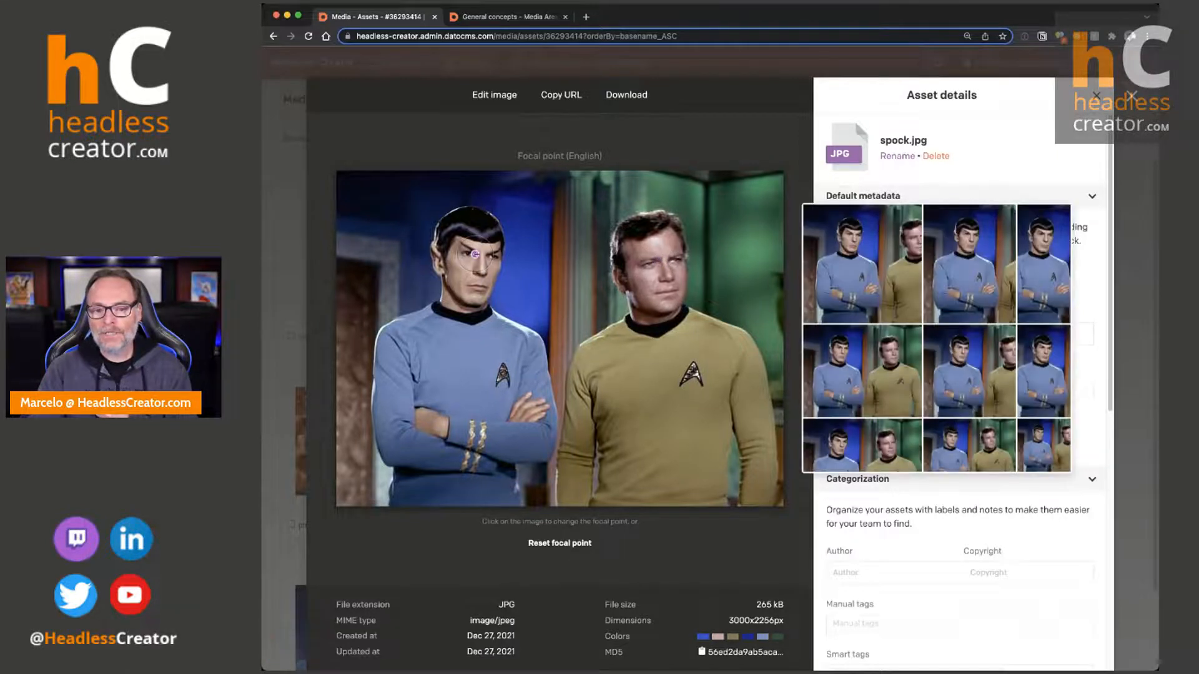
Move the French focal point of spock.jpg to the gap between the two men at head height and save it.
{"action": "left_click", "coordinate": [864, 287]}
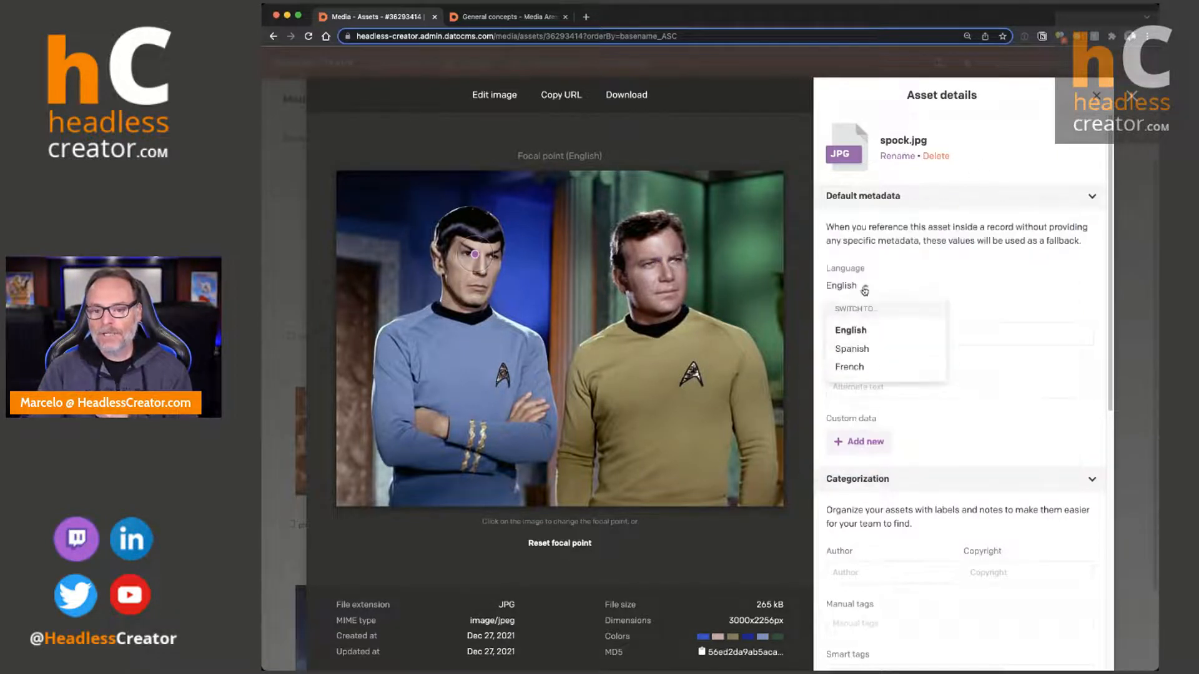
{"action": "left_click", "coordinate": [861, 367]}
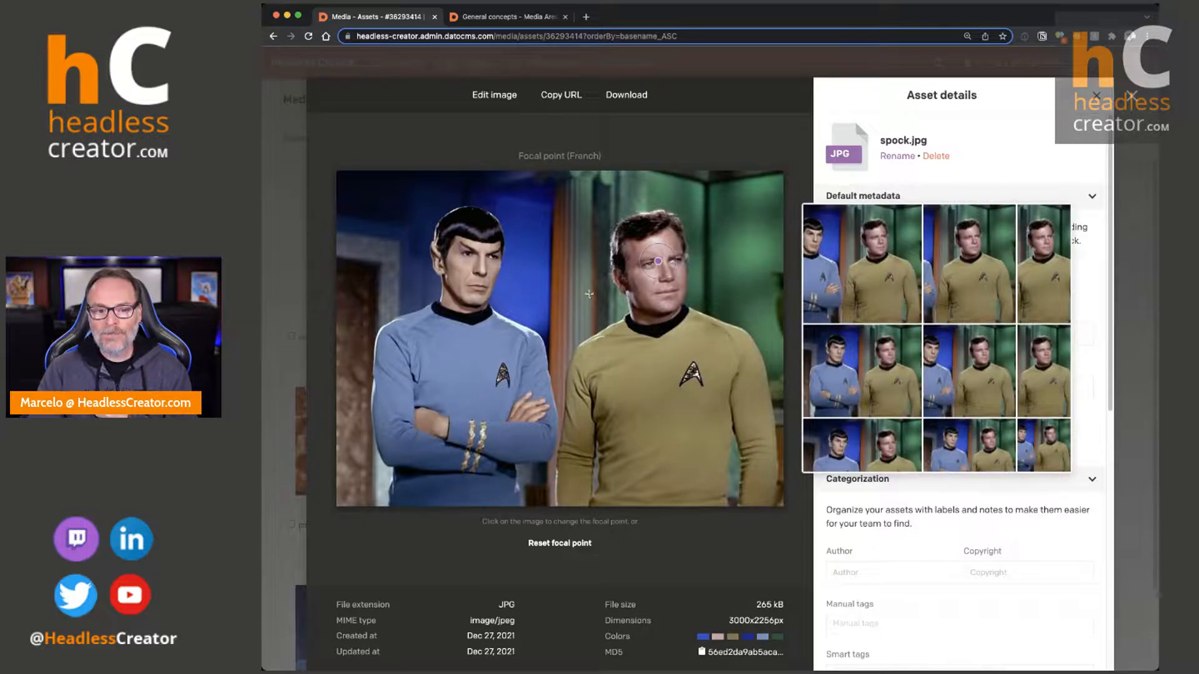
{"action": "left_click", "coordinate": [583, 289]}
{"action": "left_click", "coordinate": [561, 256]}
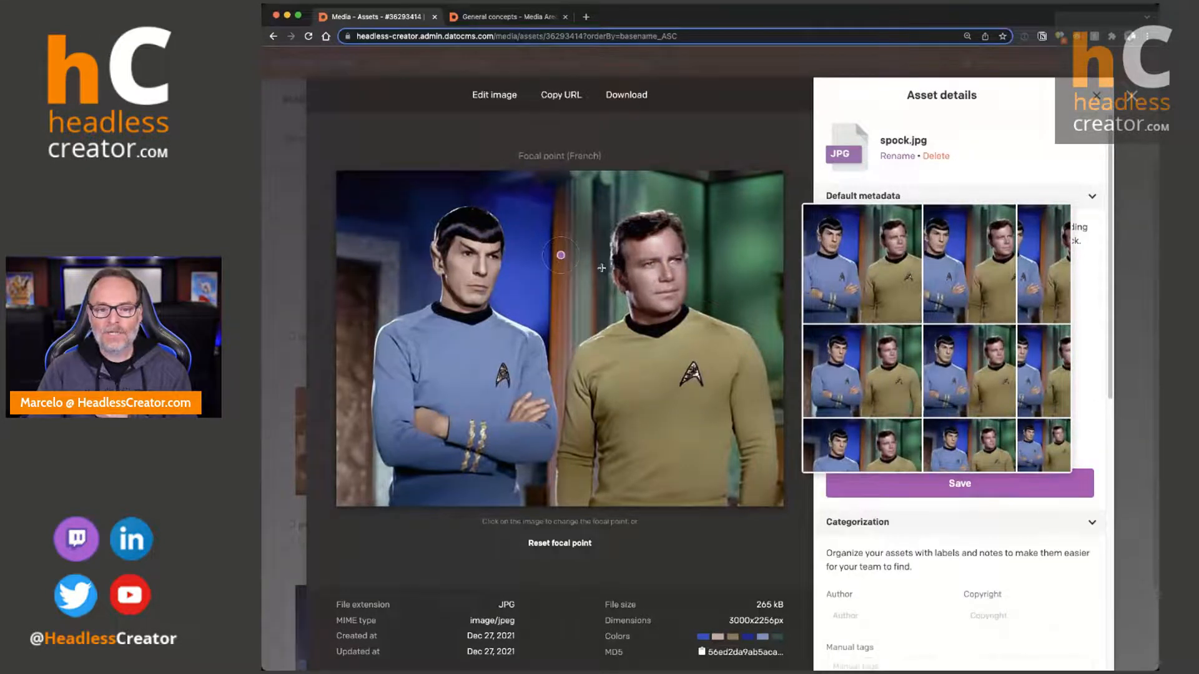
{"action": "left_click", "coordinate": [962, 480]}
Review the saved focal points of spock.jpg for English, Spanish and French in turn.
{"action": "left_click", "coordinate": [864, 286]}
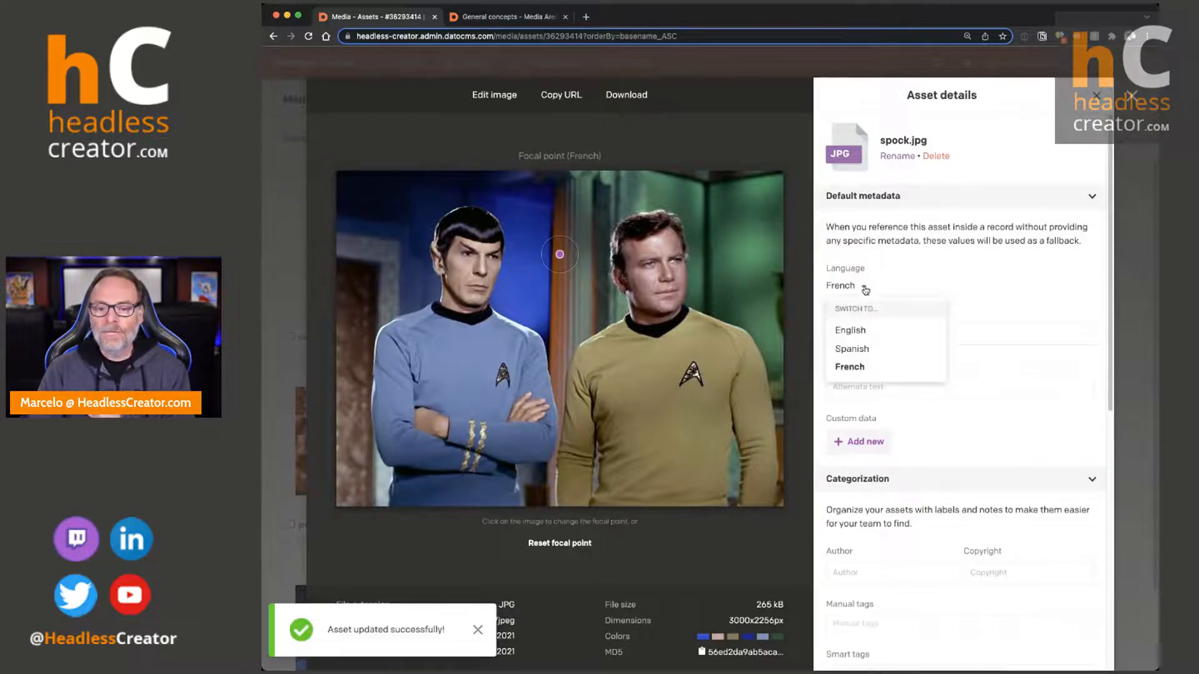
{"action": "left_click", "coordinate": [862, 330]}
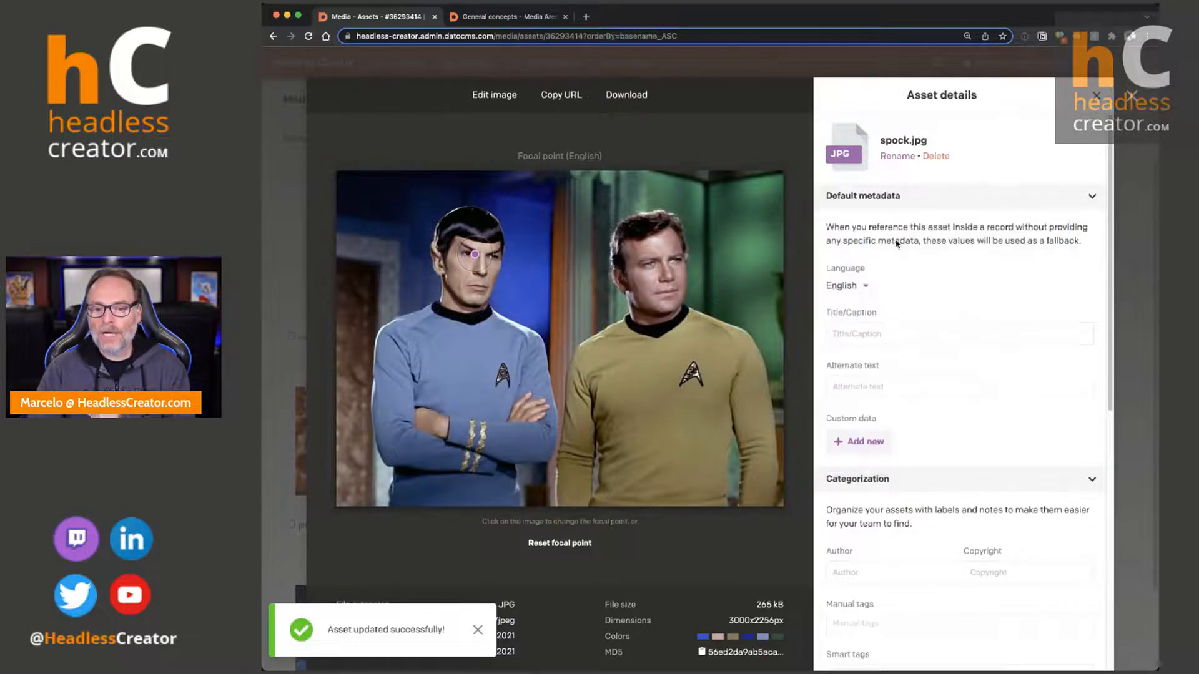
{"action": "left_click", "coordinate": [863, 287]}
{"action": "left_click", "coordinate": [862, 350]}
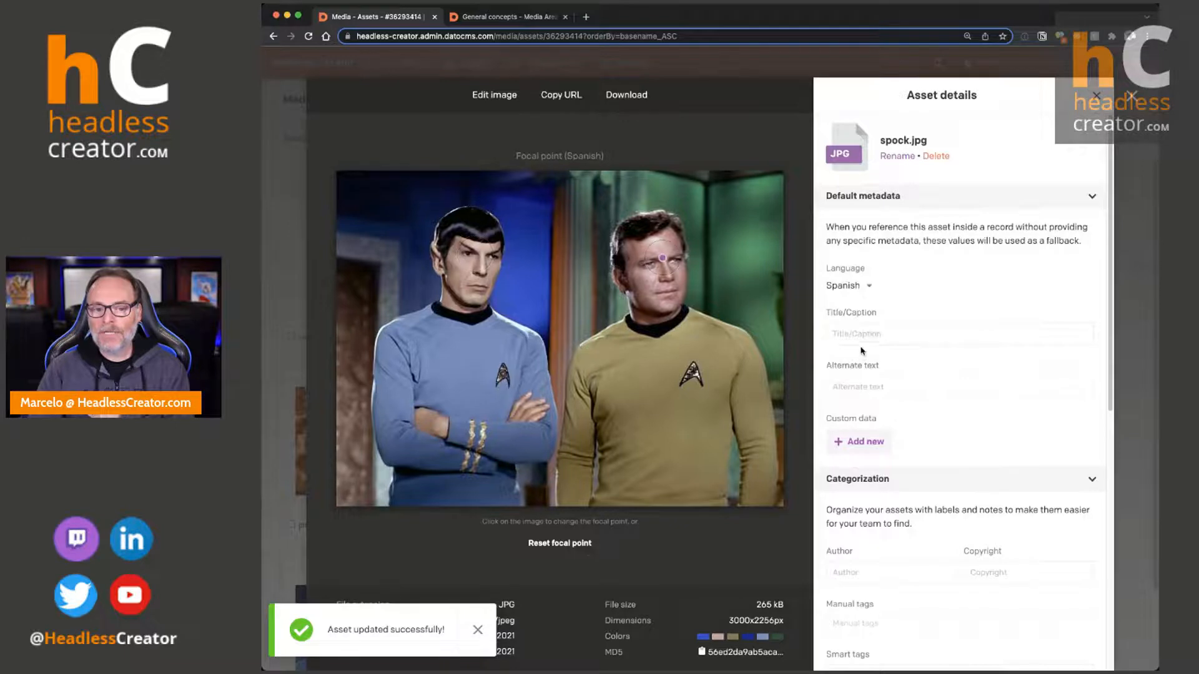
{"action": "left_click", "coordinate": [862, 287]}
{"action": "left_click", "coordinate": [877, 364]}
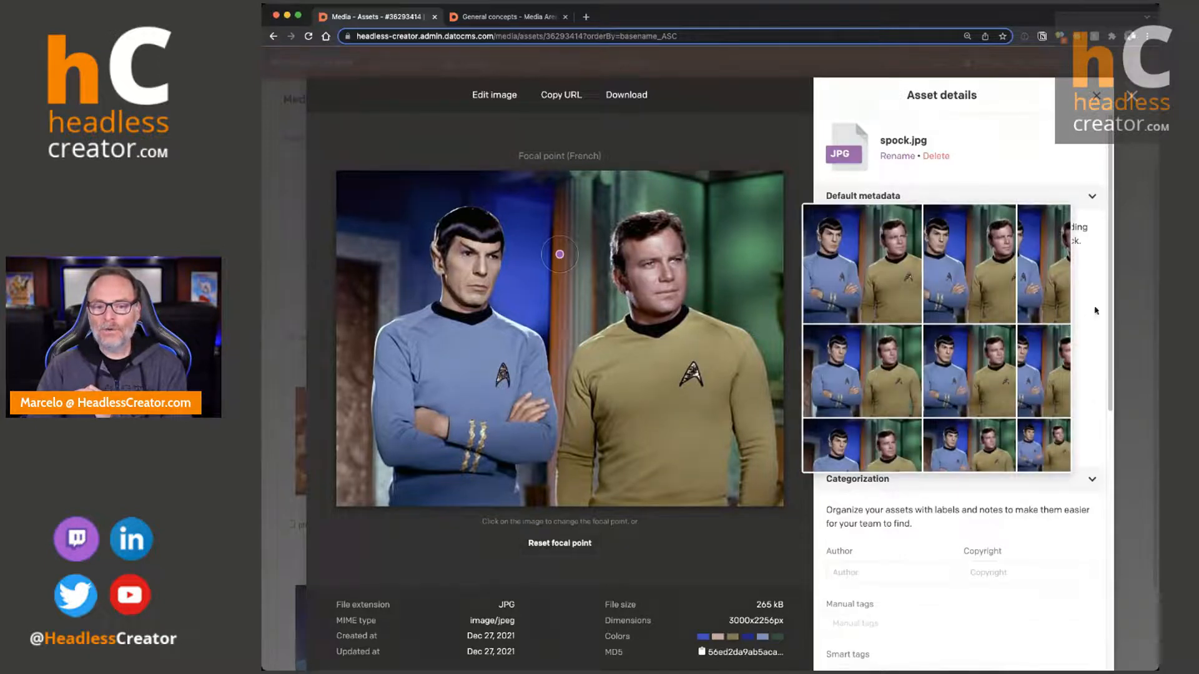
Add the existing manual tag "spock" to spock.jpg, switch the metadata language to English and save the asset.
{"action": "scroll", "coordinate": [1099, 337], "scroll_direction": "down", "scroll_amount": 3}
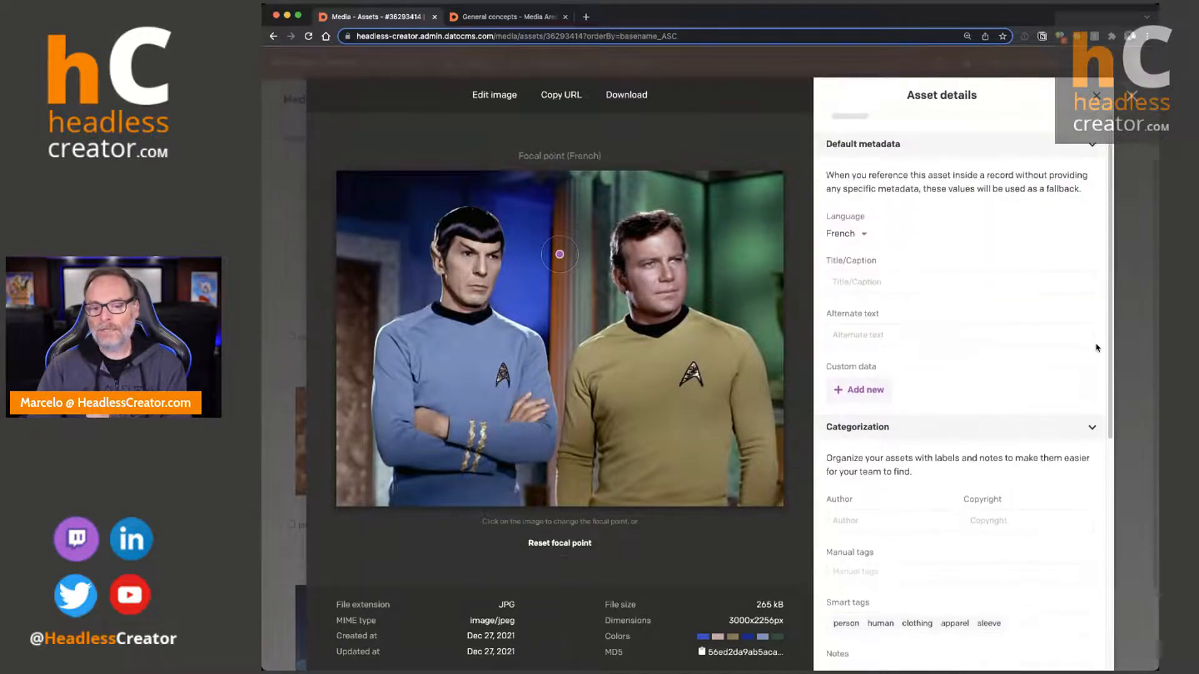
{"action": "scroll", "coordinate": [1091, 348], "scroll_direction": "down", "scroll_amount": 3}
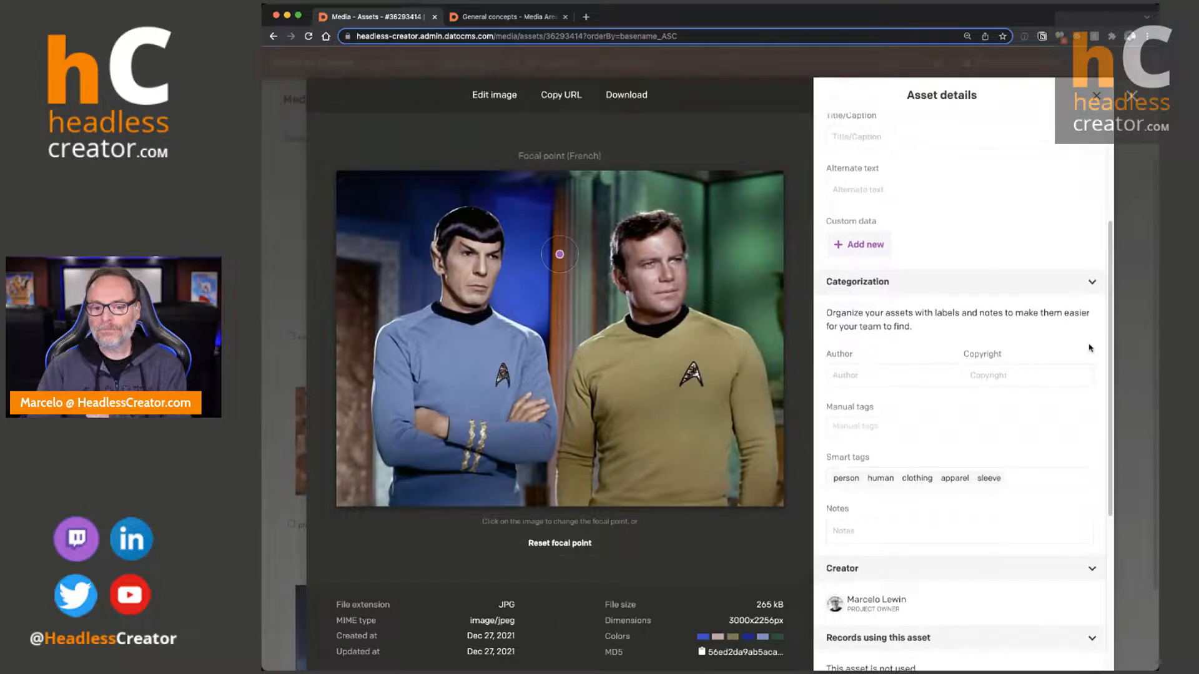
{"action": "left_click", "coordinate": [860, 427]}
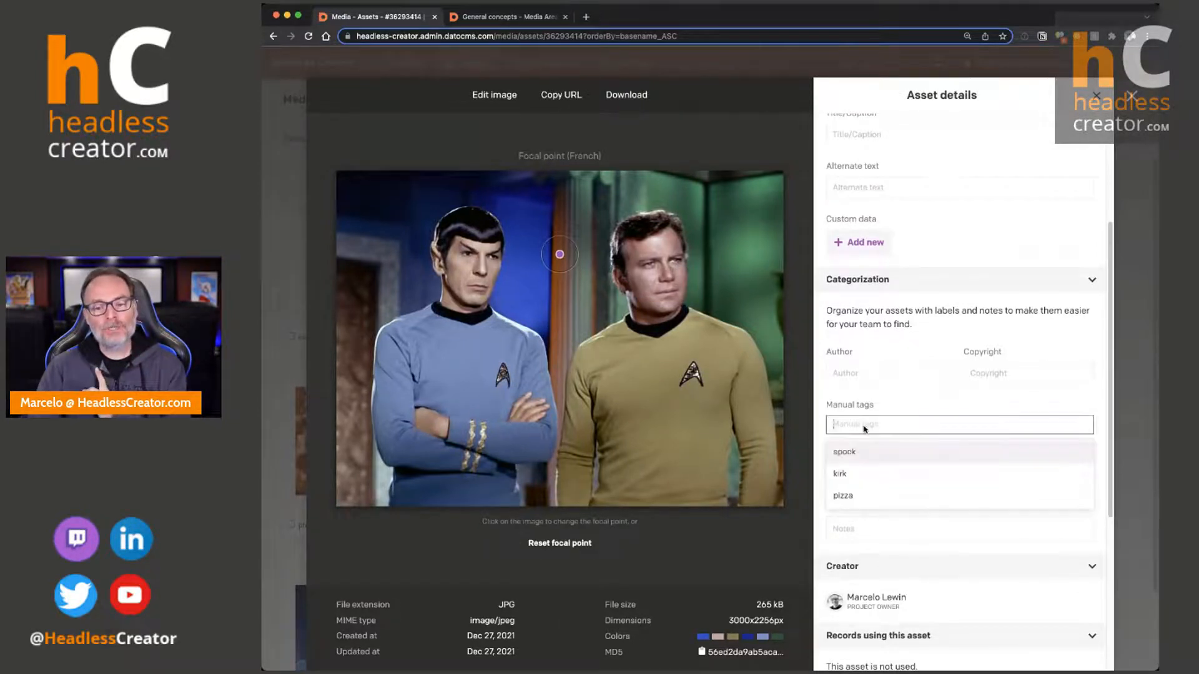
{"action": "left_click", "coordinate": [852, 455]}
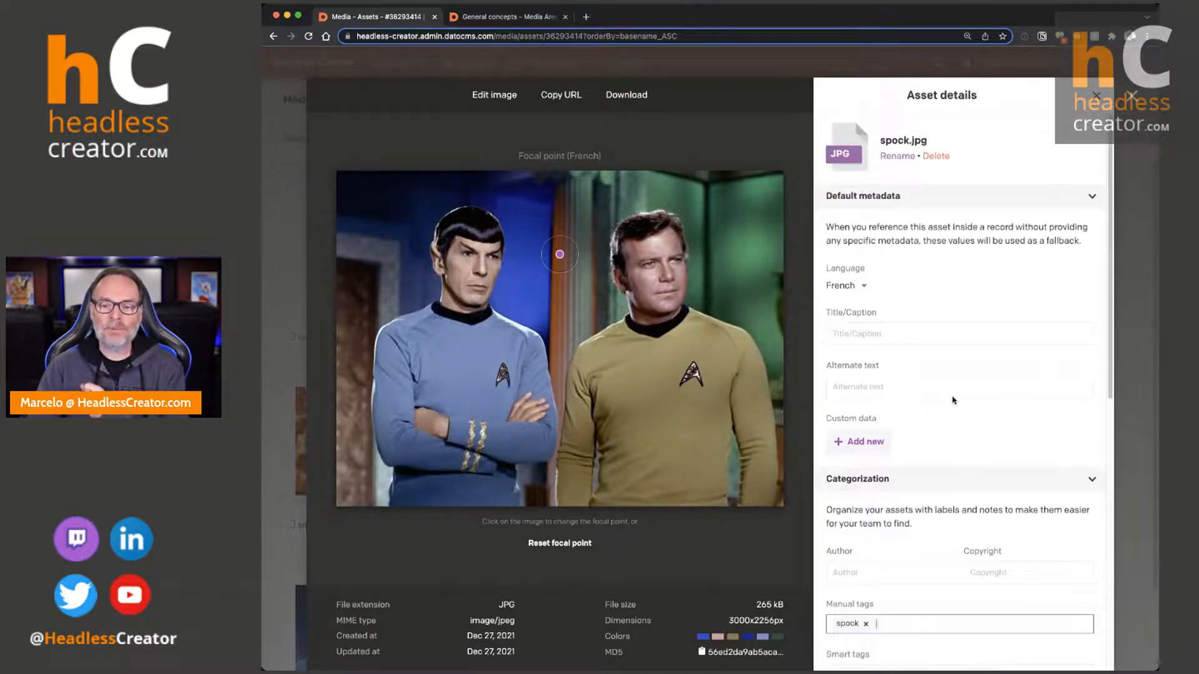
{"action": "left_click", "coordinate": [864, 291]}
{"action": "left_click", "coordinate": [861, 332]}
{"action": "scroll", "coordinate": [918, 374], "scroll_direction": "down", "scroll_amount": 5}
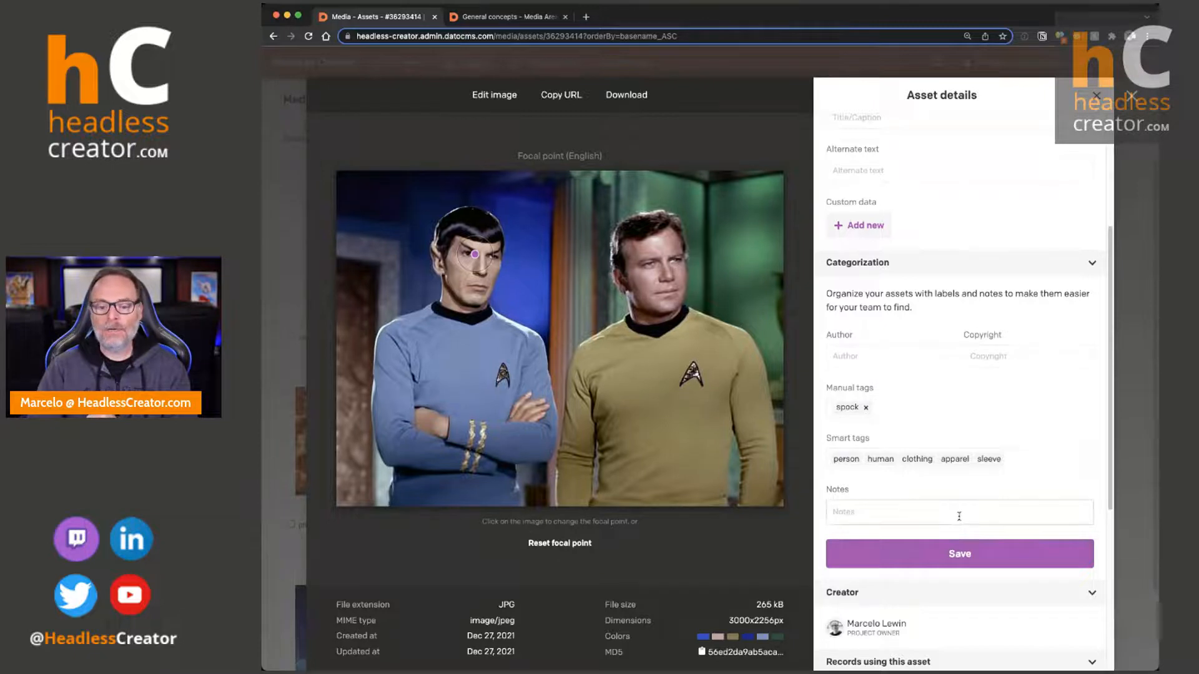
{"action": "left_click", "coordinate": [971, 555]}
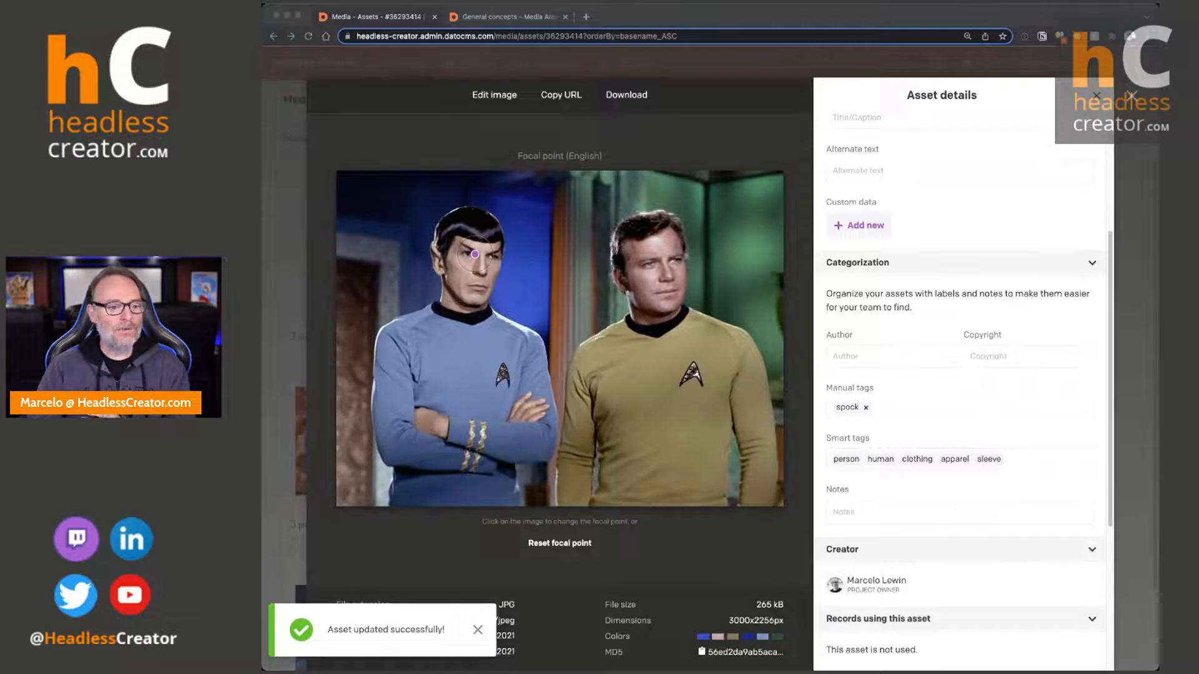
Close the asset details and open the content permissions of the Data Manager role in the environment settings.
{"action": "left_click", "coordinate": [1131, 97]}
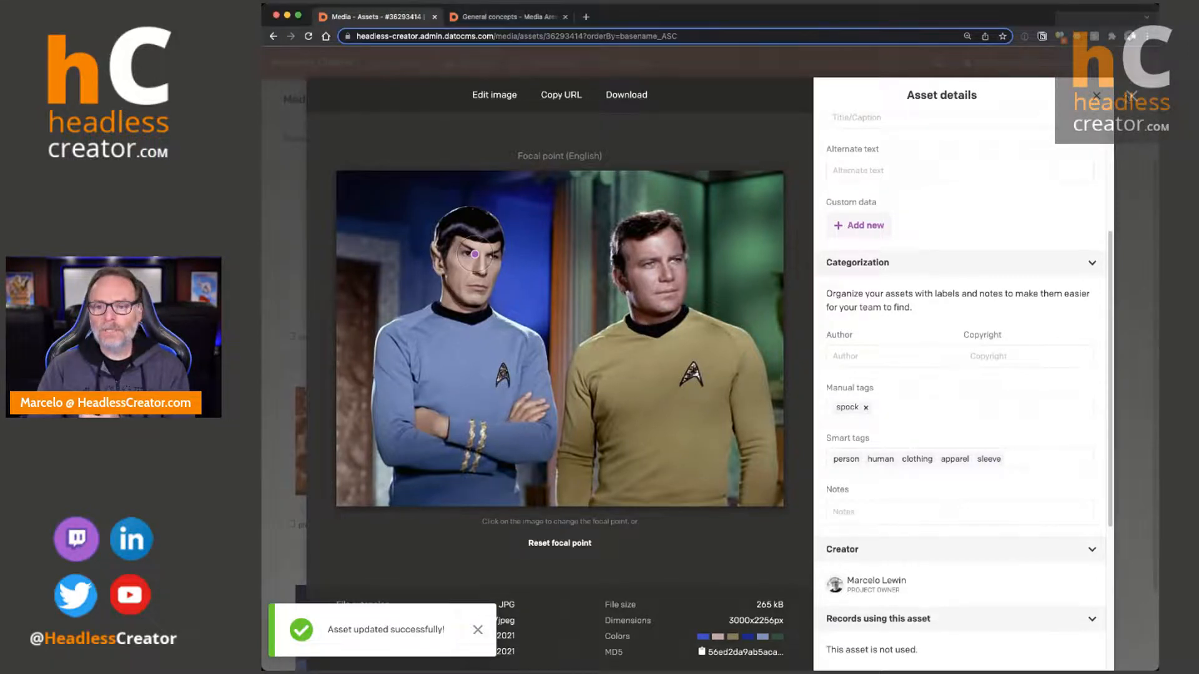
{"action": "left_click", "coordinate": [1131, 97]}
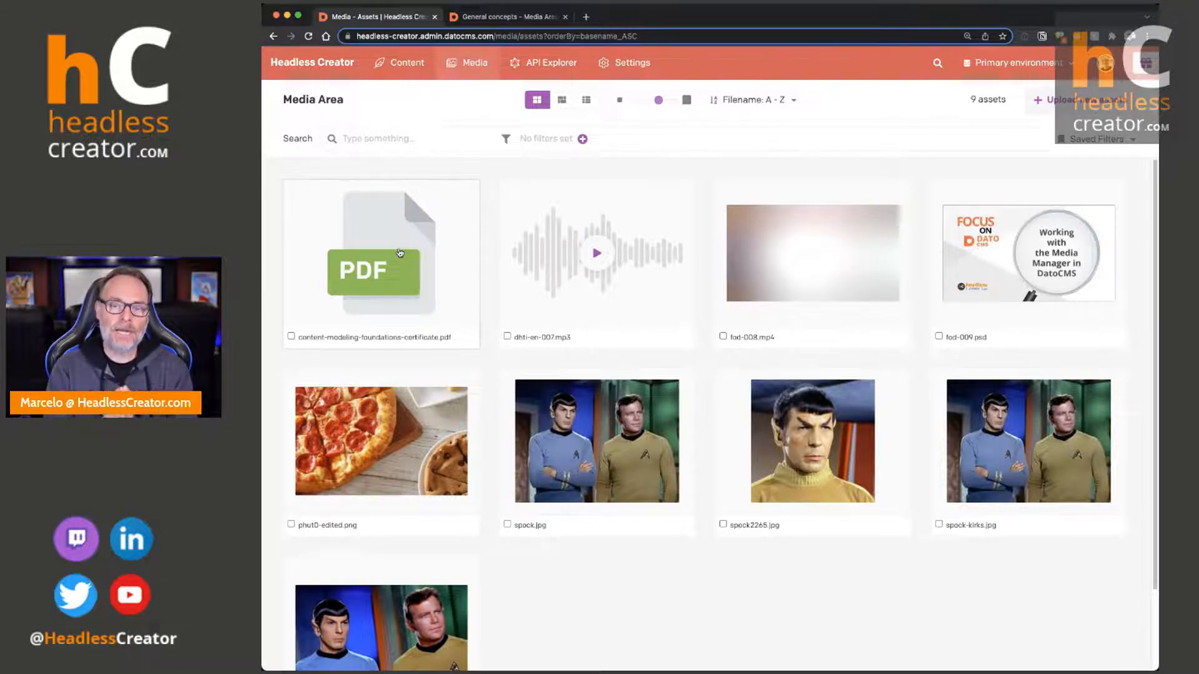
{"action": "left_click", "coordinate": [641, 61]}
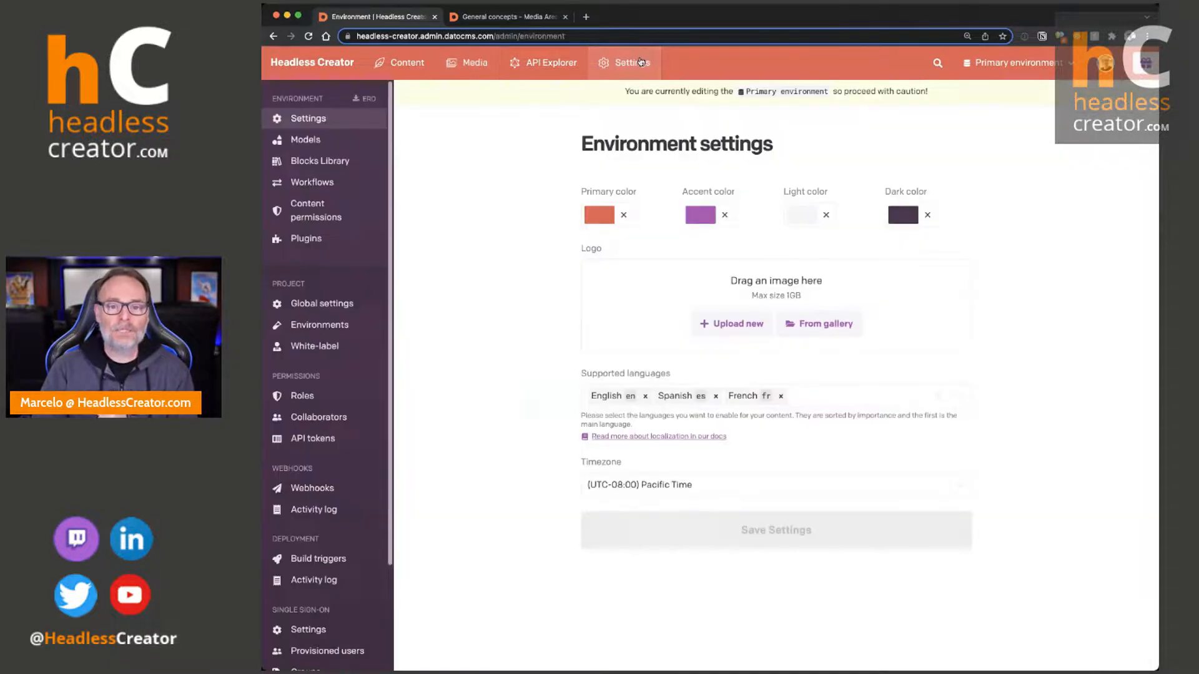
{"action": "left_click", "coordinate": [319, 214]}
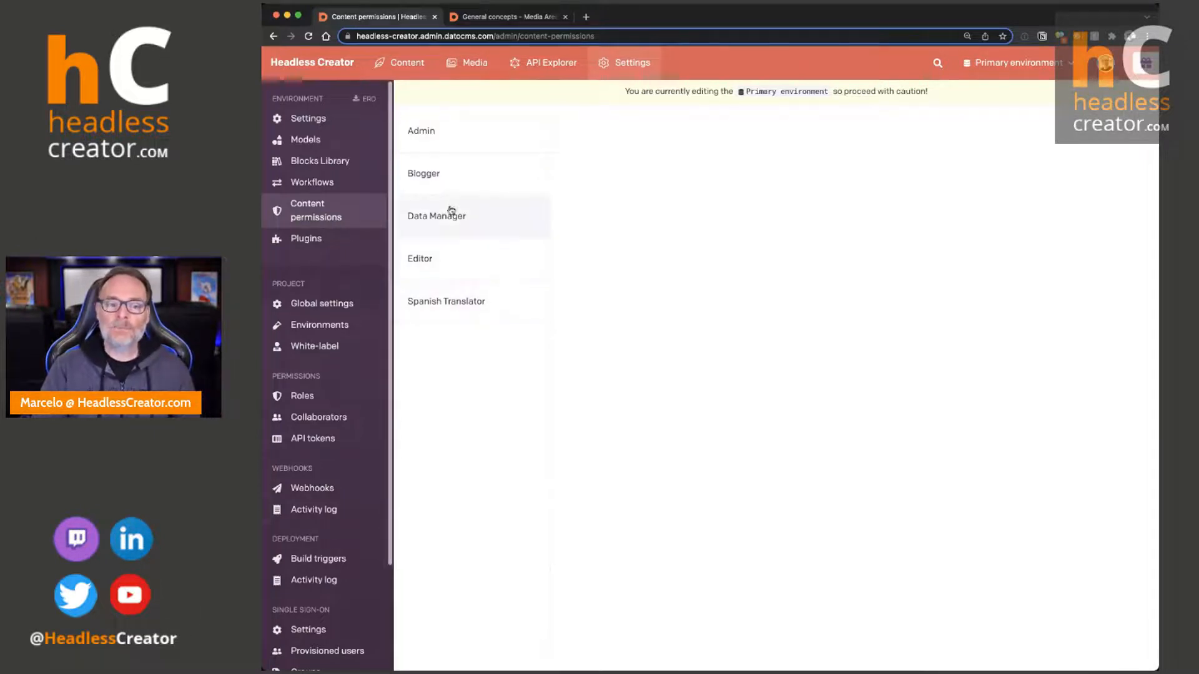
{"action": "left_click", "coordinate": [450, 227]}
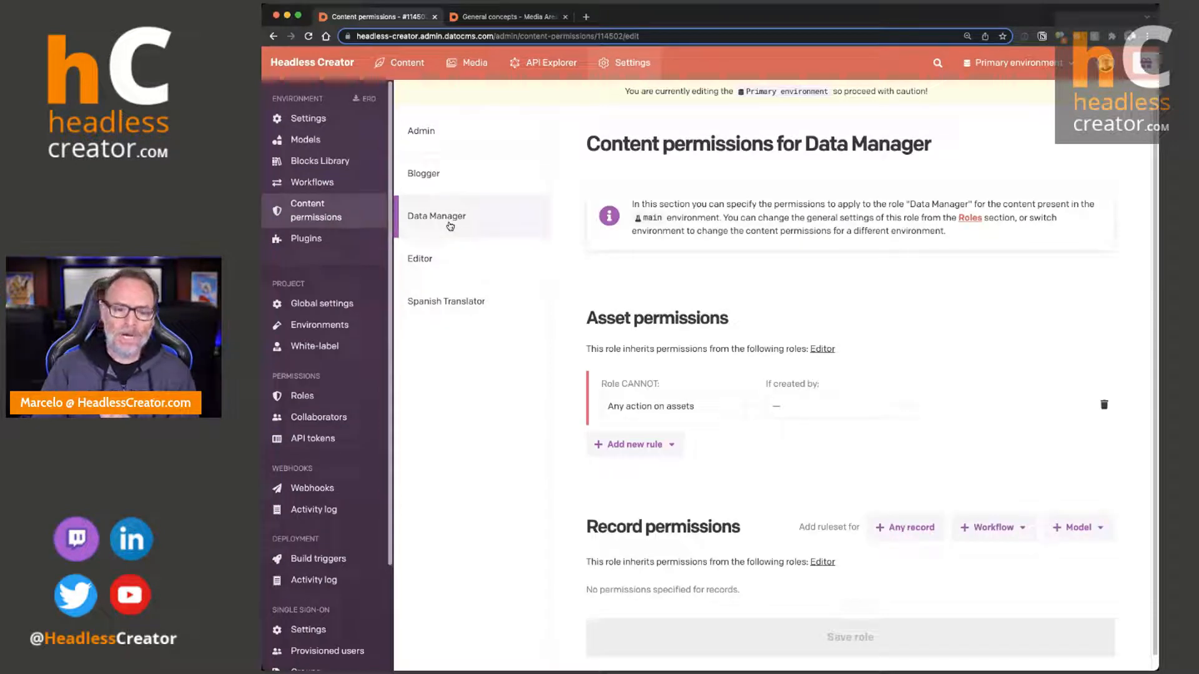
{"action": "scroll", "coordinate": [562, 292], "scroll_direction": "down", "scroll_amount": 1}
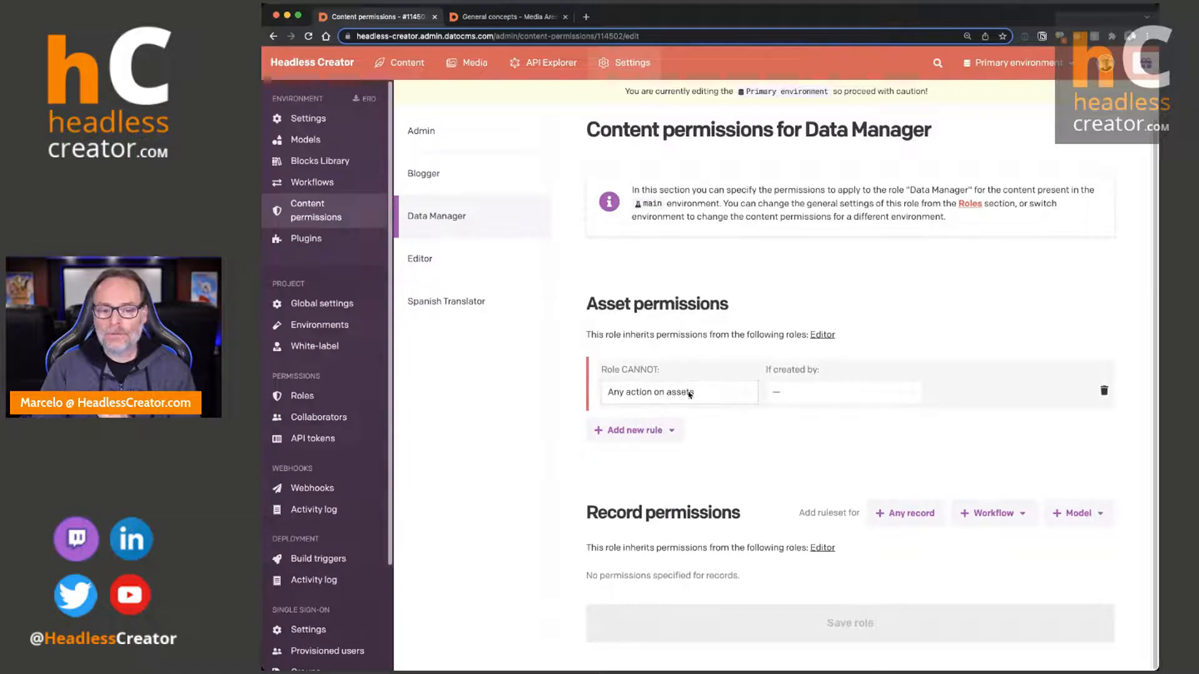
Review the available actions and creator conditions of the Data Manager's asset permission rule.
{"action": "left_click", "coordinate": [657, 395]}
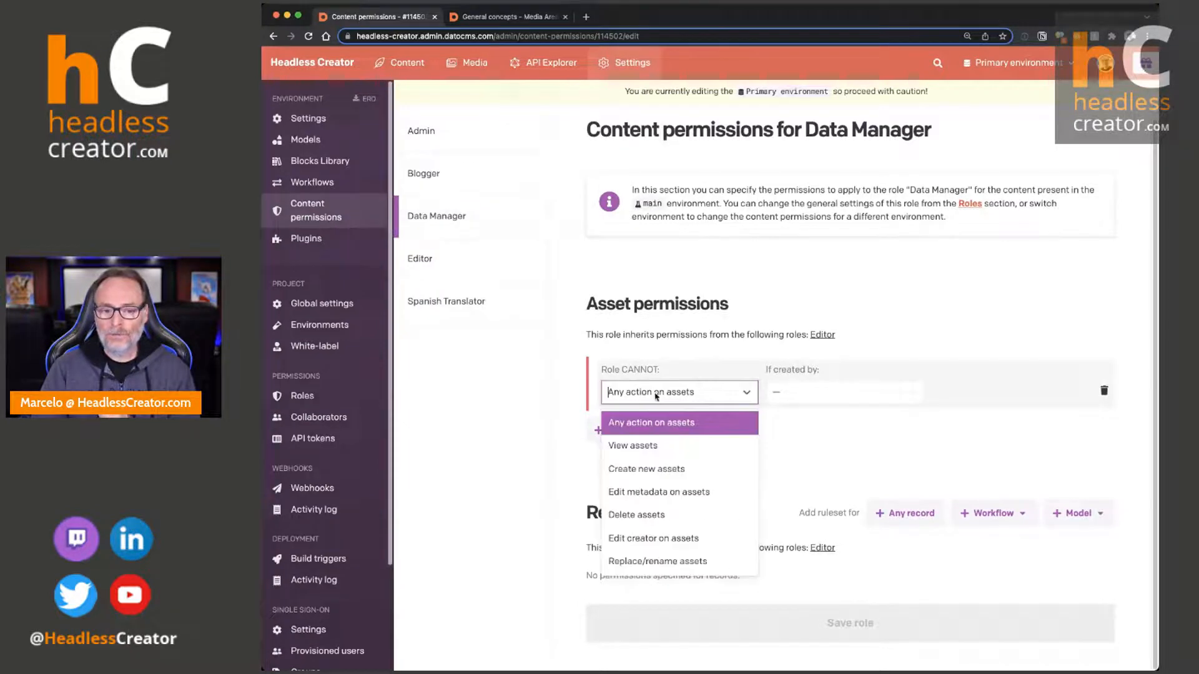
{"action": "left_click", "coordinate": [652, 428]}
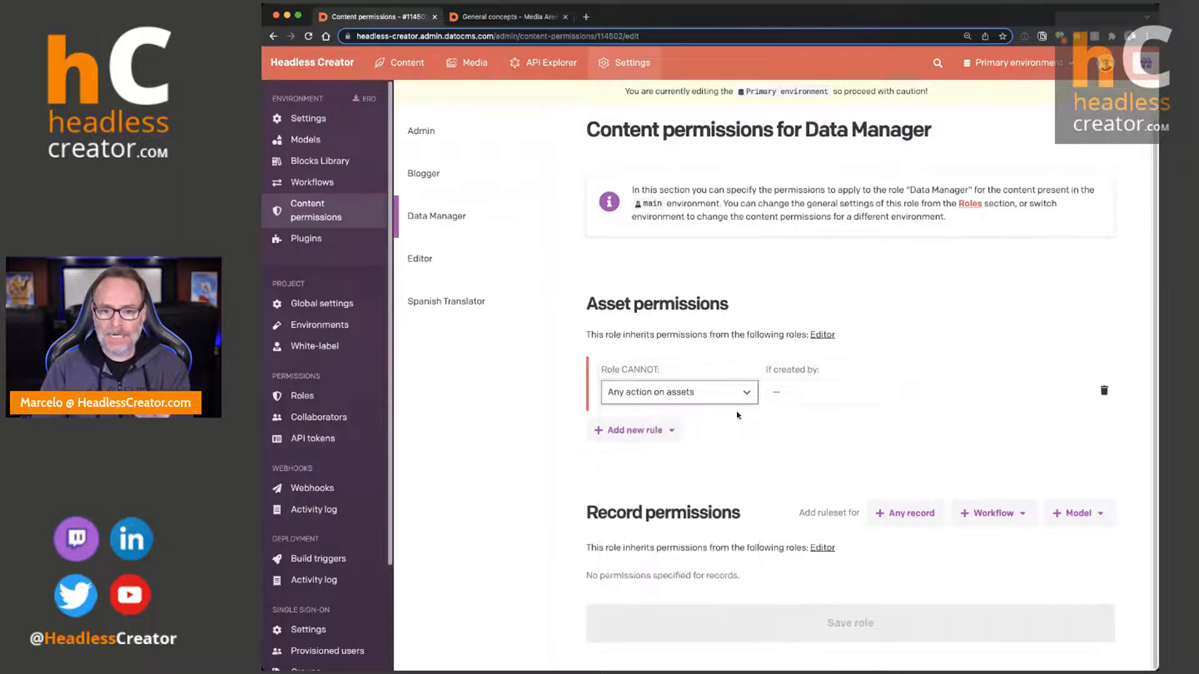
{"action": "left_click", "coordinate": [822, 394]}
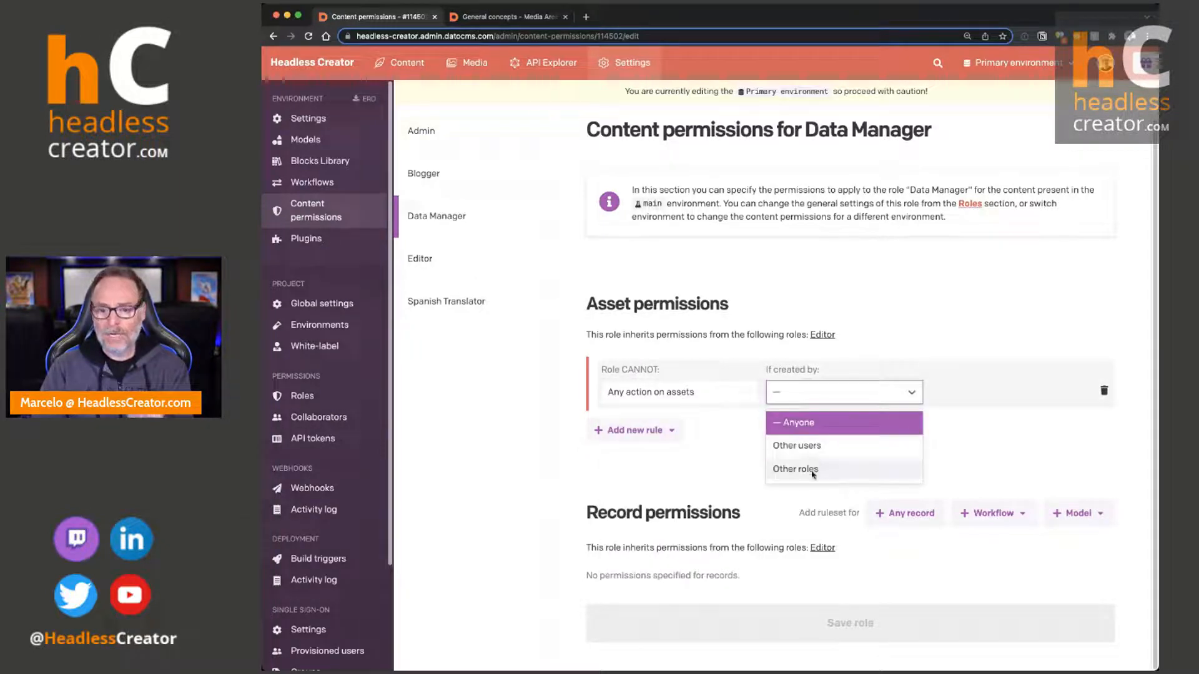
{"action": "left_click", "coordinate": [817, 423]}
{"action": "left_click", "coordinate": [812, 403]}
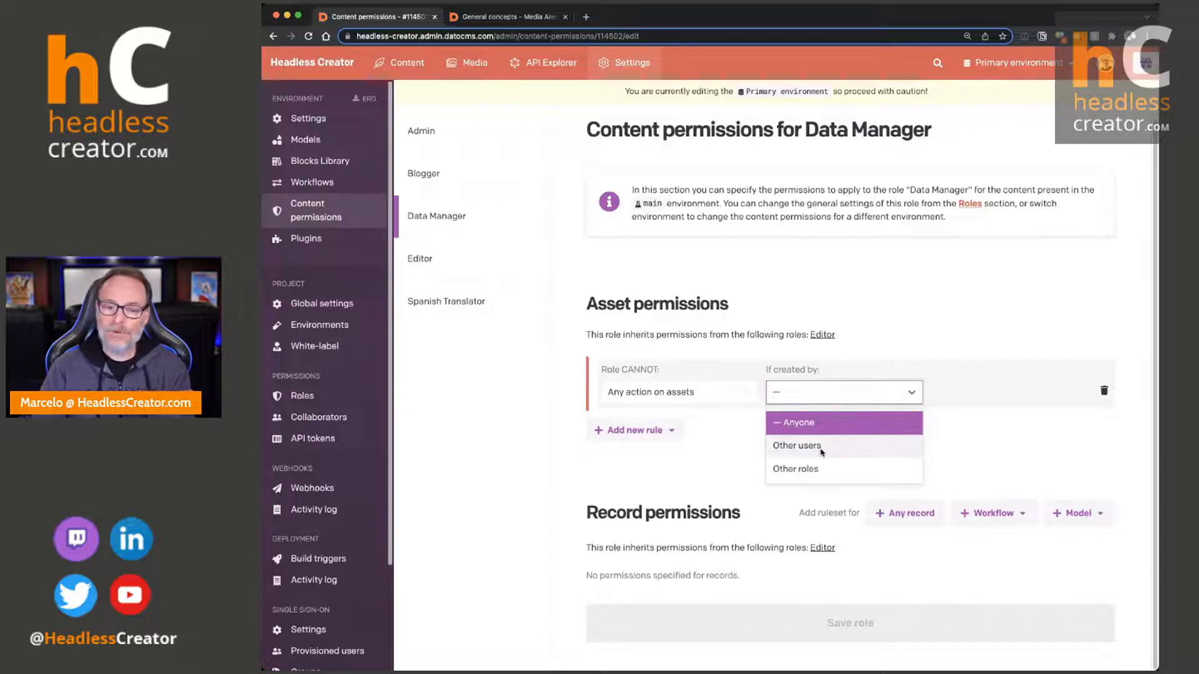
Try changing the Data Manager's asset restriction to "View assets" for assets created by anyone.
{"action": "left_click", "coordinate": [689, 393]}
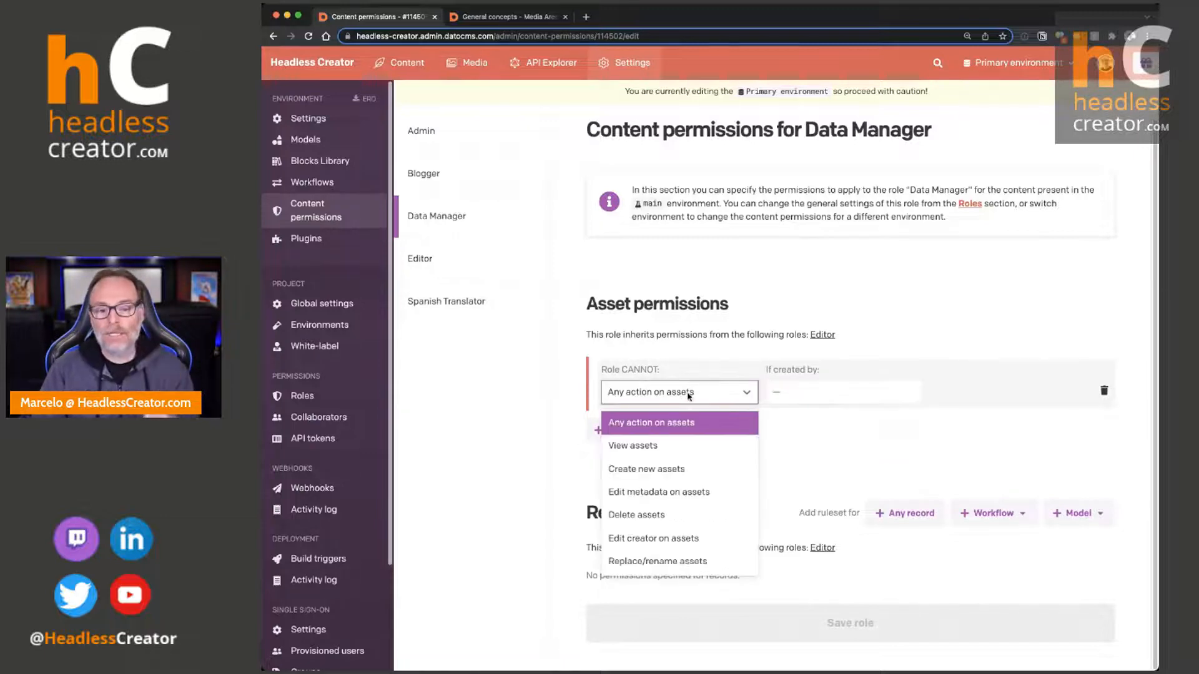
{"action": "left_click", "coordinate": [681, 445]}
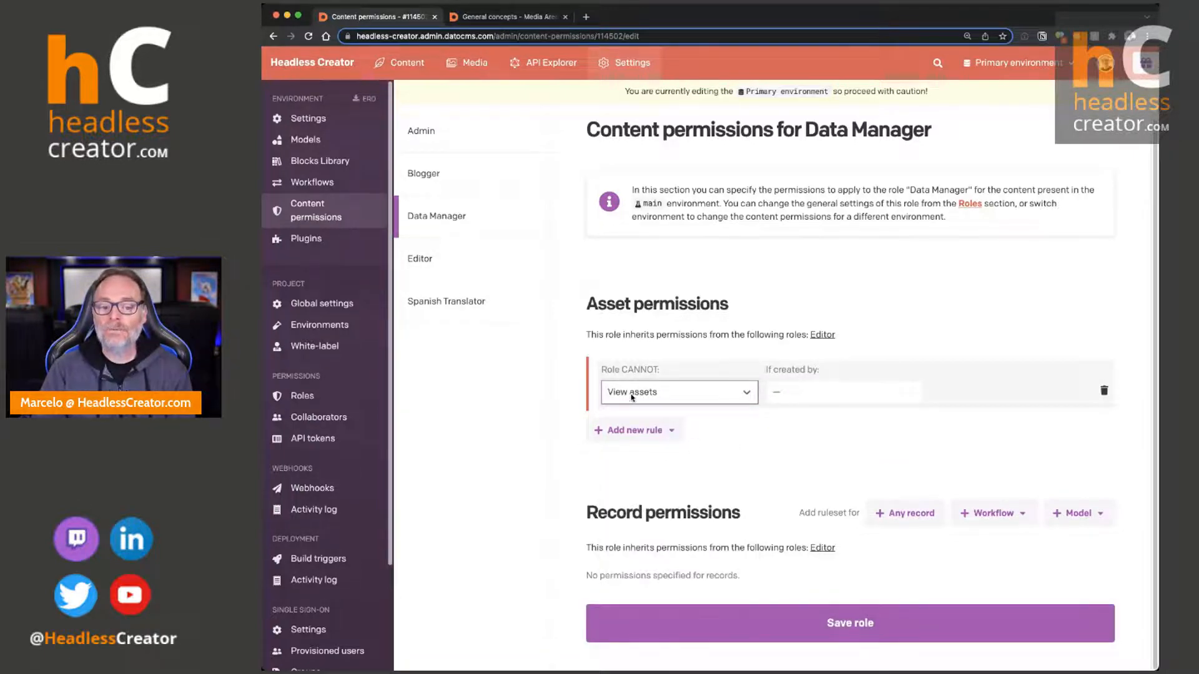
{"action": "left_click", "coordinate": [822, 393]}
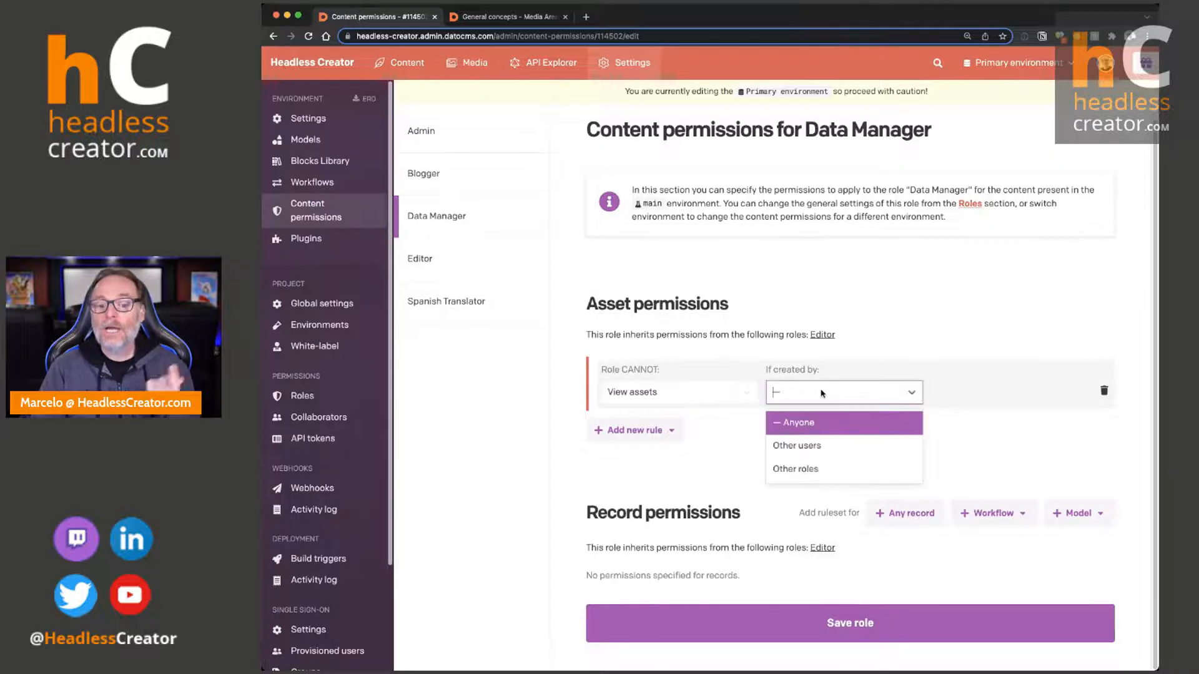
{"action": "left_click", "coordinate": [819, 428]}
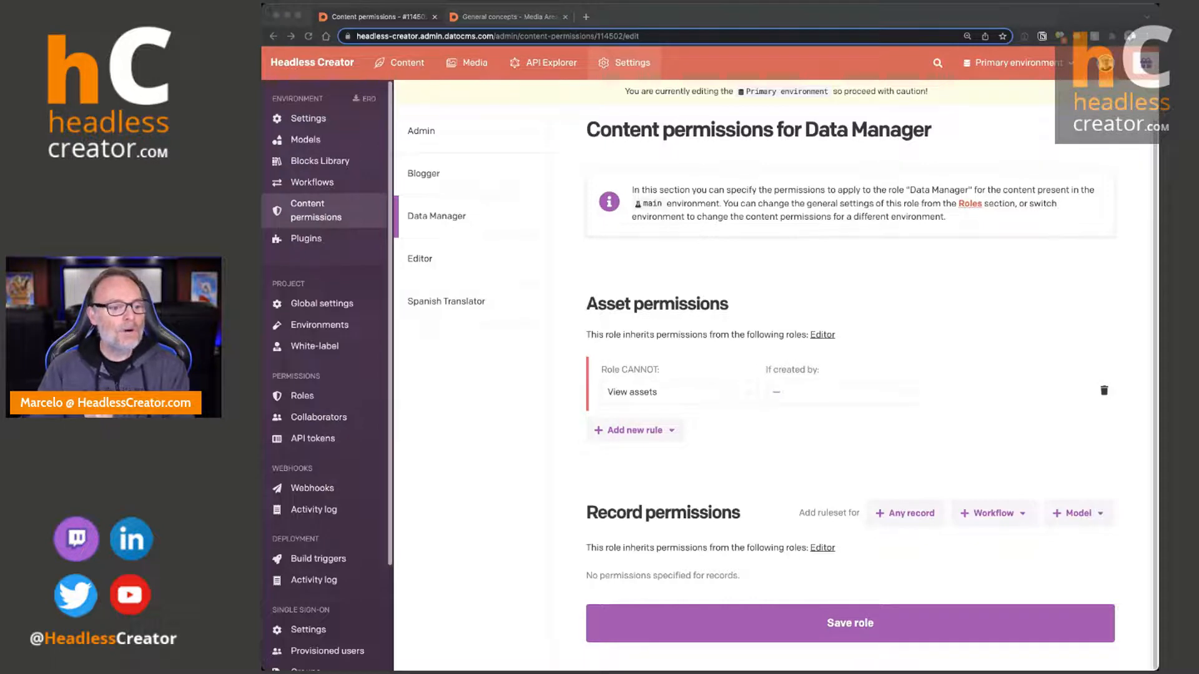
Leave the Data Manager role unsaved and open the Project usages page.
{"action": "left_click", "coordinate": [511, 351]}
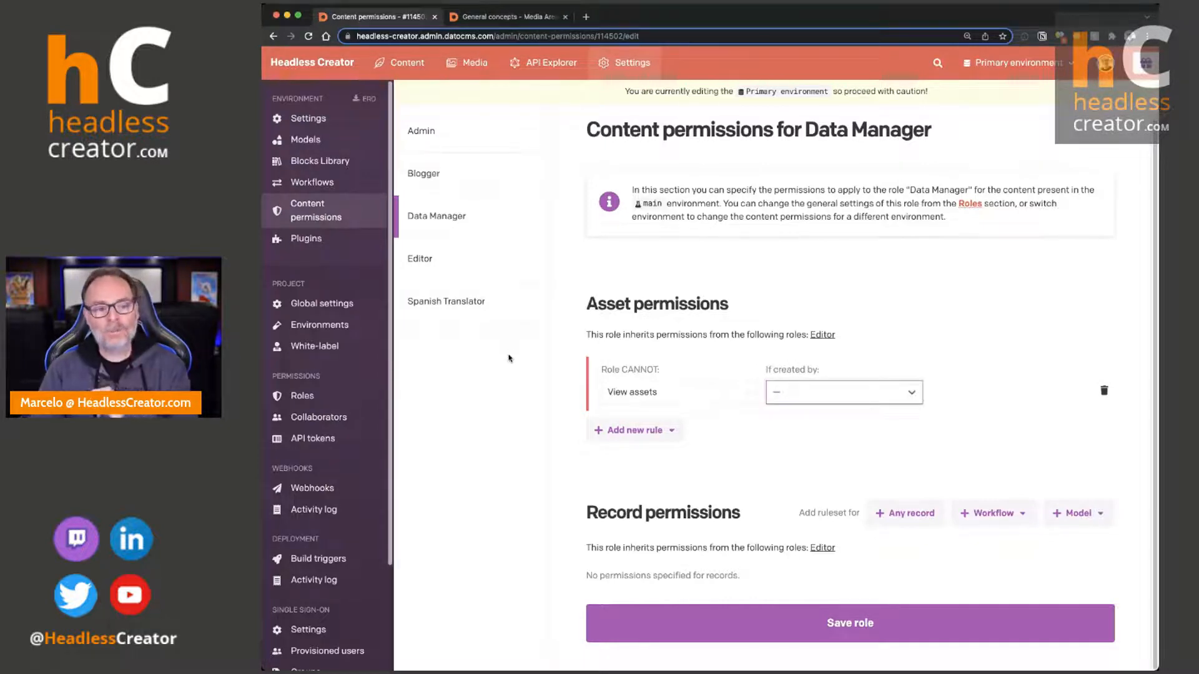
{"action": "scroll", "coordinate": [328, 370], "scroll_direction": "down", "scroll_amount": 1}
{"action": "scroll", "coordinate": [328, 370], "scroll_direction": "down", "scroll_amount": 3}
{"action": "scroll", "coordinate": [327, 370], "scroll_direction": "up", "scroll_amount": 4}
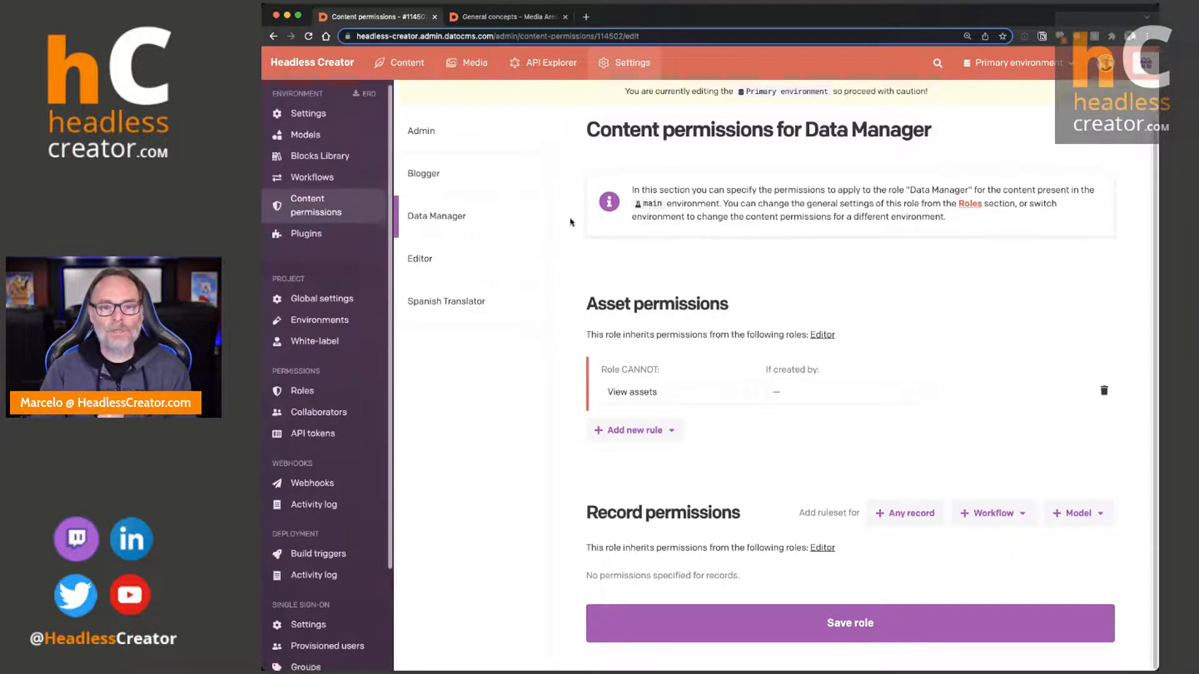
{"action": "scroll", "coordinate": [324, 503], "scroll_direction": "down", "scroll_amount": 5}
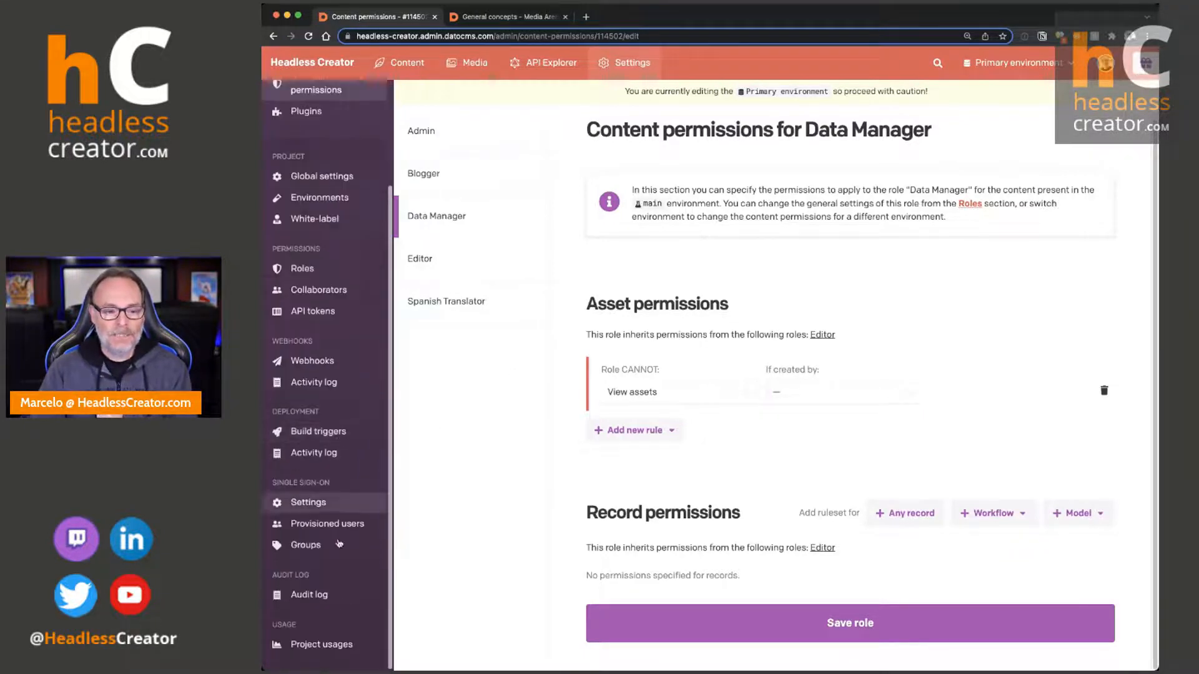
{"action": "left_click", "coordinate": [336, 649]}
{"action": "left_click", "coordinate": [872, 429]}
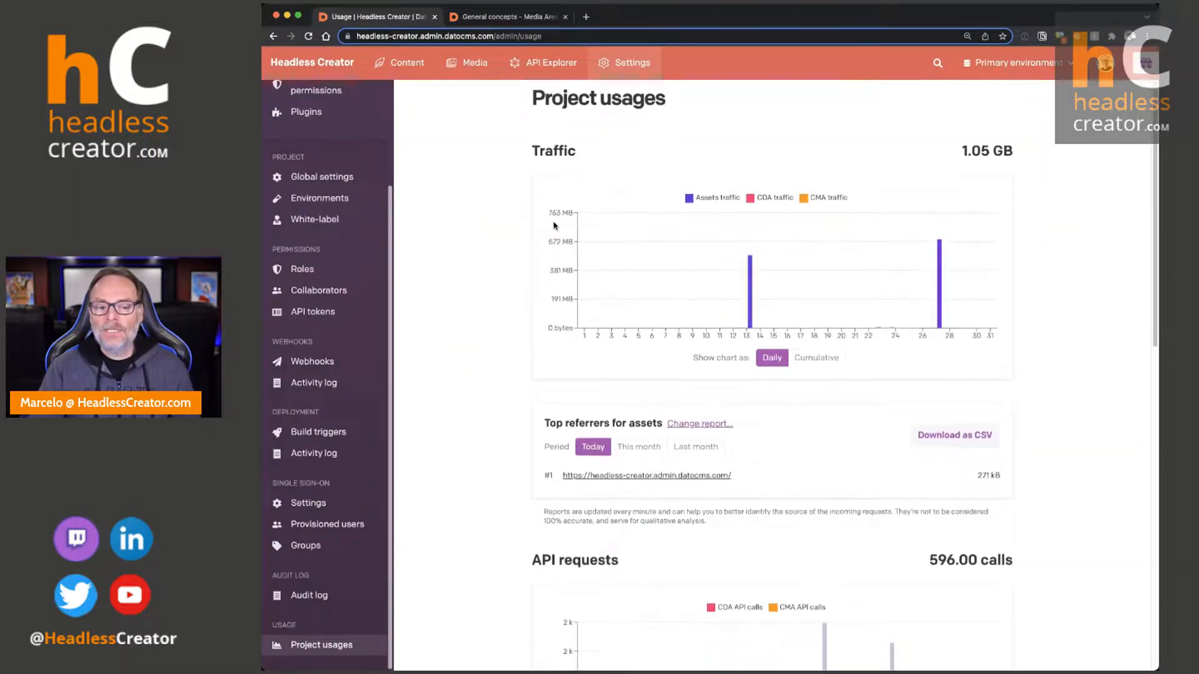
Review the project's traffic usage and change the top referrers for assets report to Top requested assets.
{"action": "scroll", "coordinate": [554, 226], "scroll_direction": "down", "scroll_amount": 3}
{"action": "scroll", "coordinate": [609, 270], "scroll_direction": "up", "scroll_amount": 3}
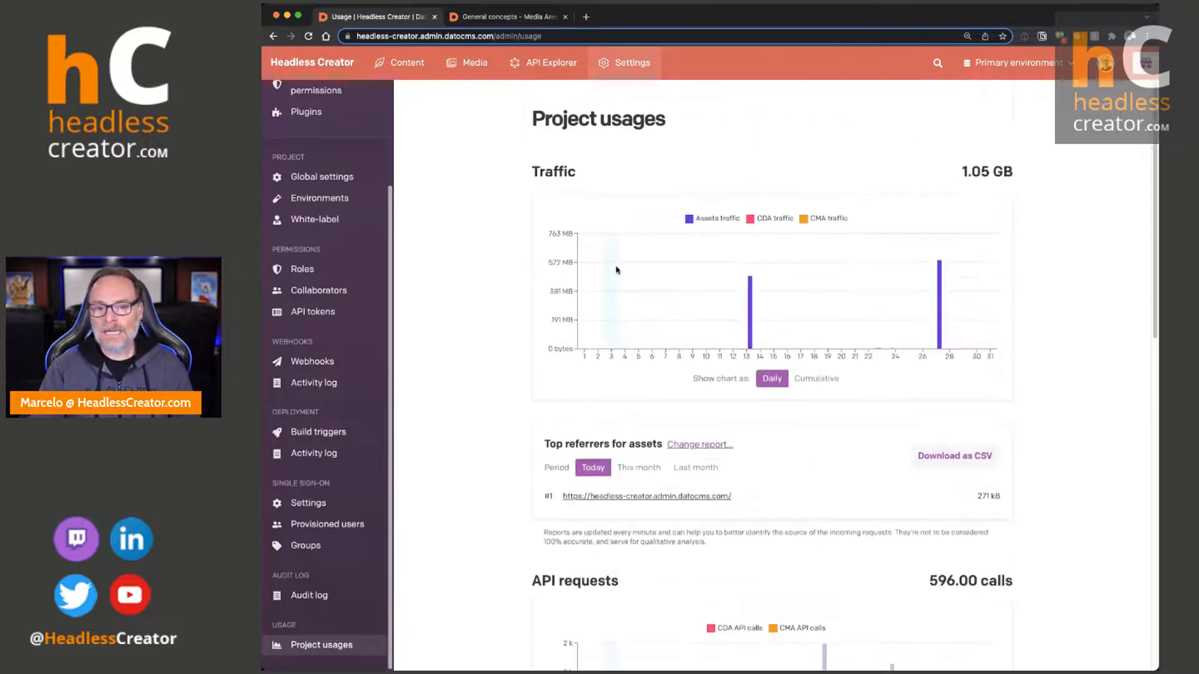
{"action": "scroll", "coordinate": [779, 300], "scroll_direction": "down", "scroll_amount": 3}
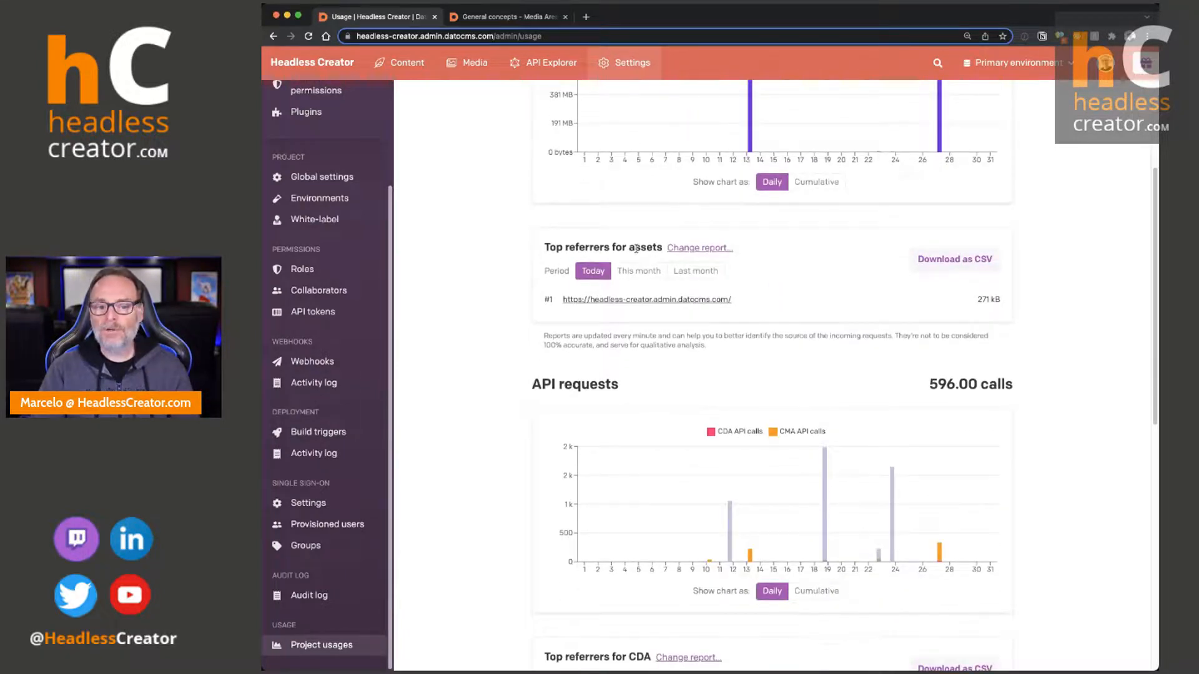
{"action": "left_click", "coordinate": [710, 250]}
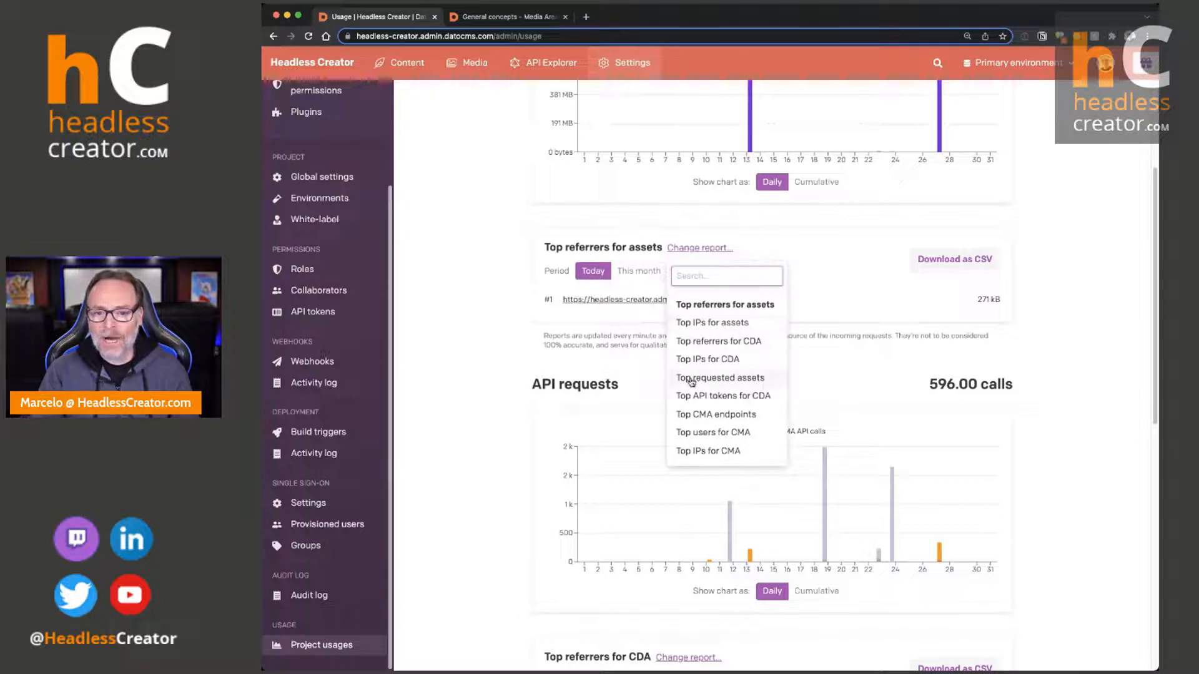
{"action": "left_click", "coordinate": [710, 379]}
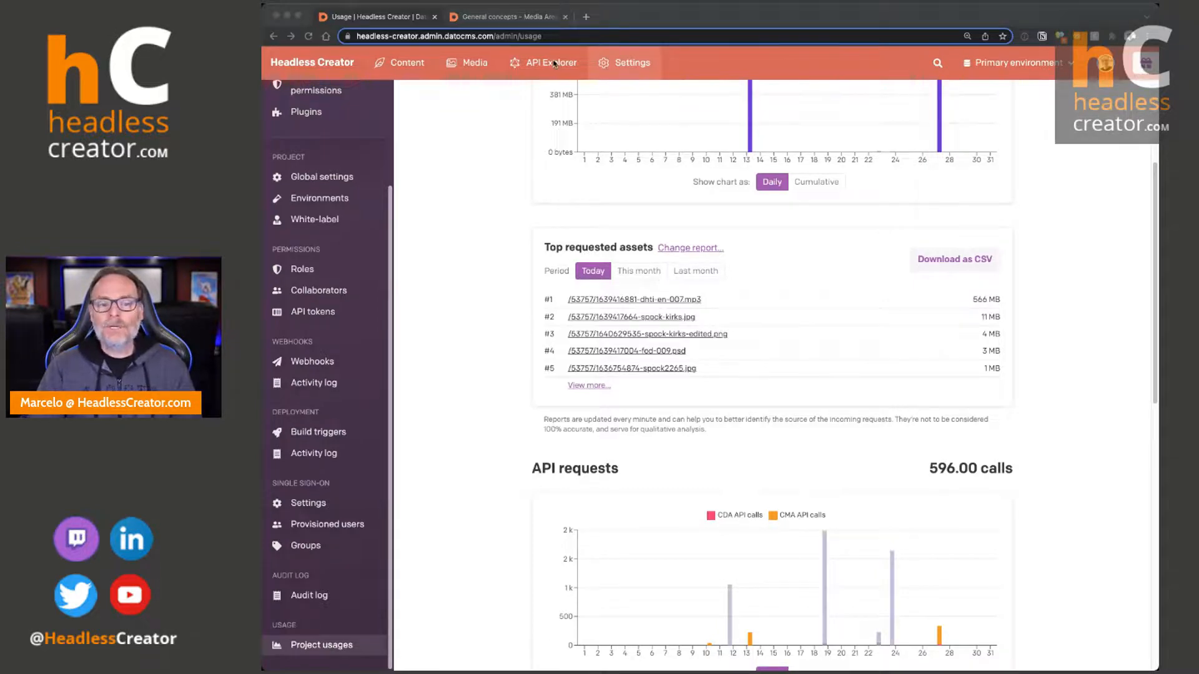
View the asset details of spock.jpg in the Media Area and close them again.
{"action": "left_click", "coordinate": [481, 63]}
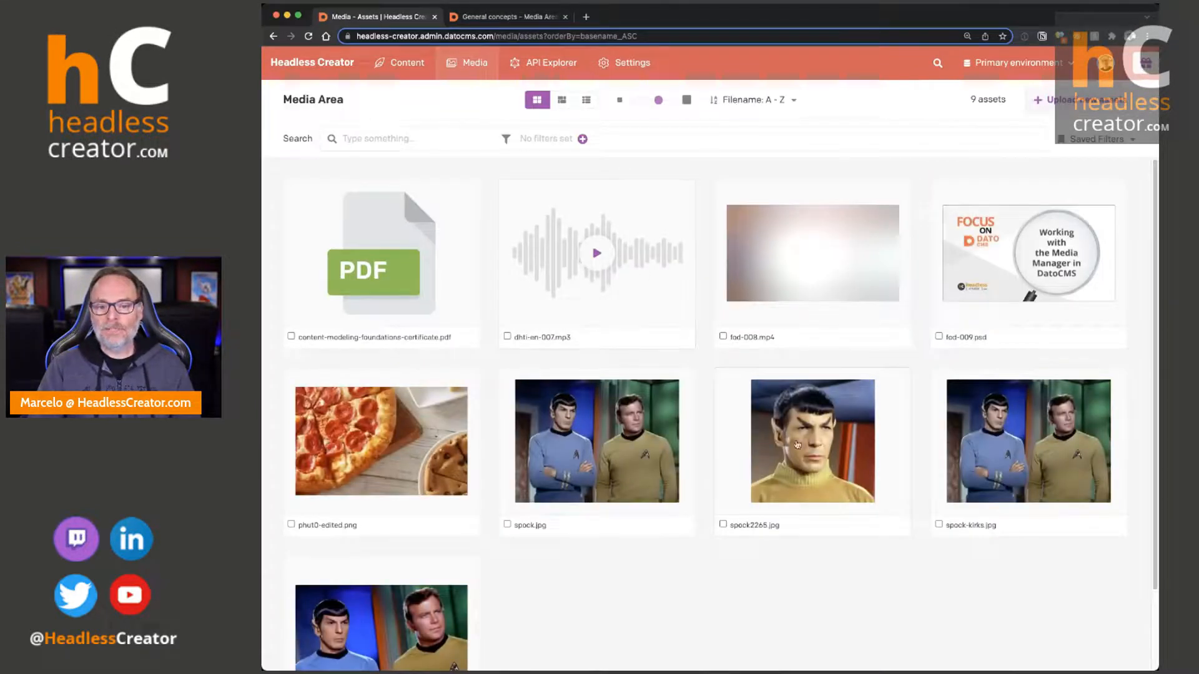
{"action": "left_click", "coordinate": [656, 437]}
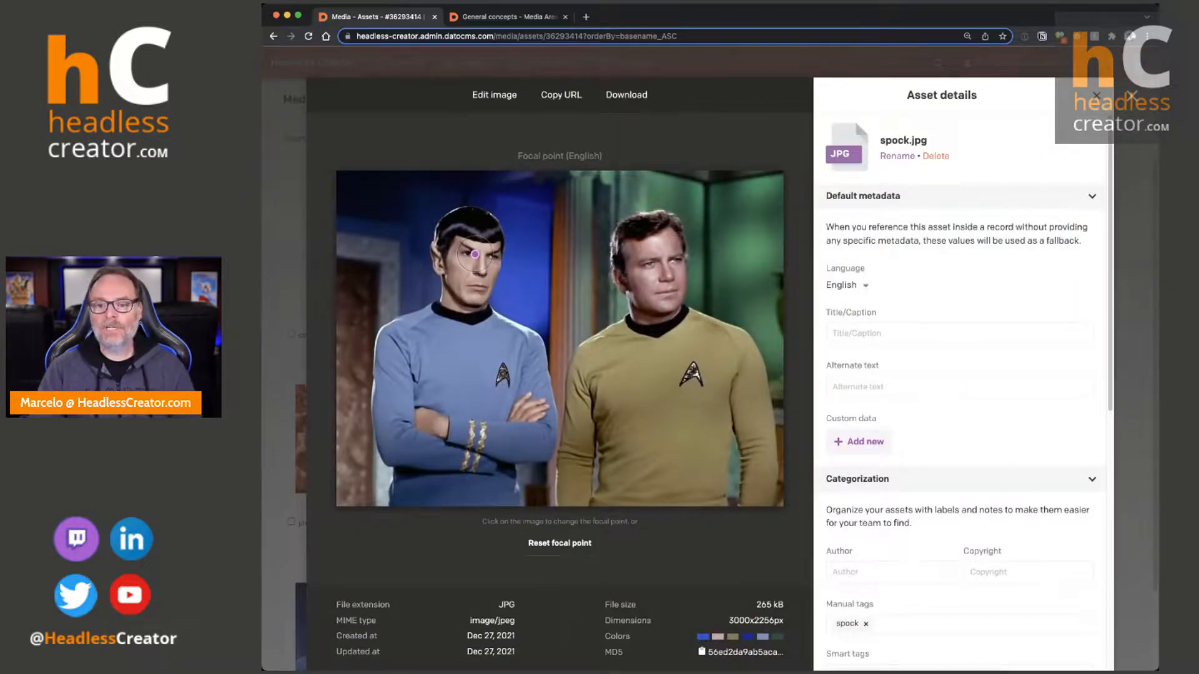
{"action": "left_click", "coordinate": [1131, 97]}
Open the API Explorer with the query field explorer shown and the history and documentation hidden.
{"action": "left_click", "coordinate": [544, 62]}
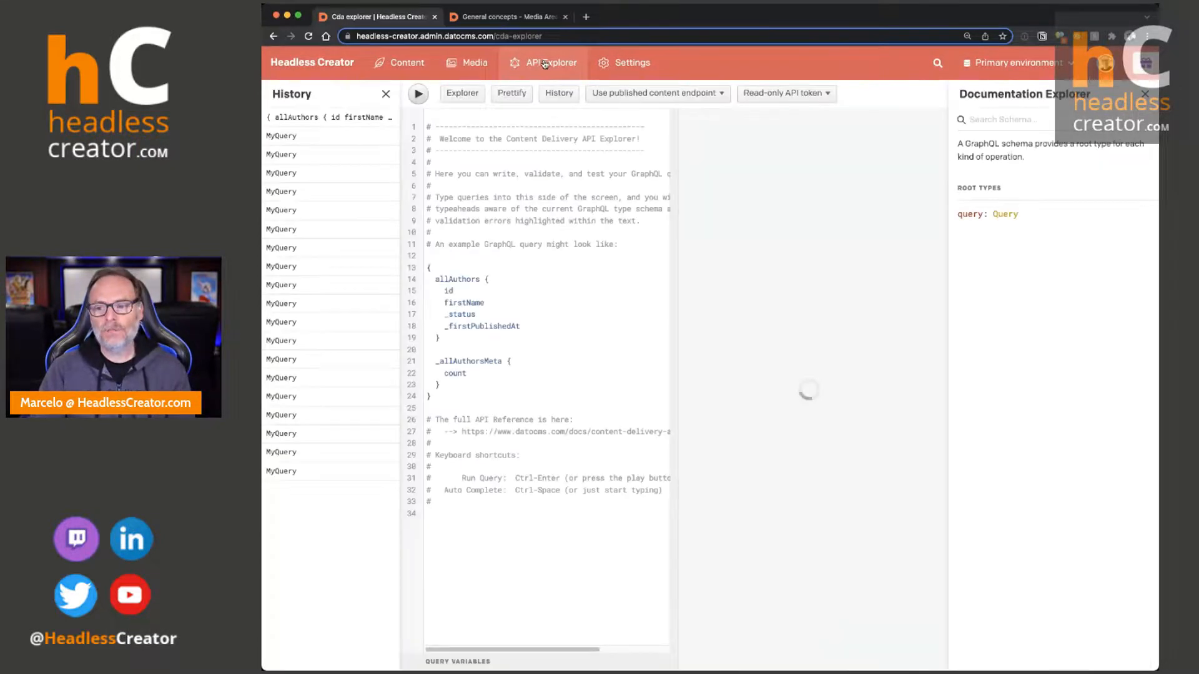
{"action": "left_click", "coordinate": [386, 94]}
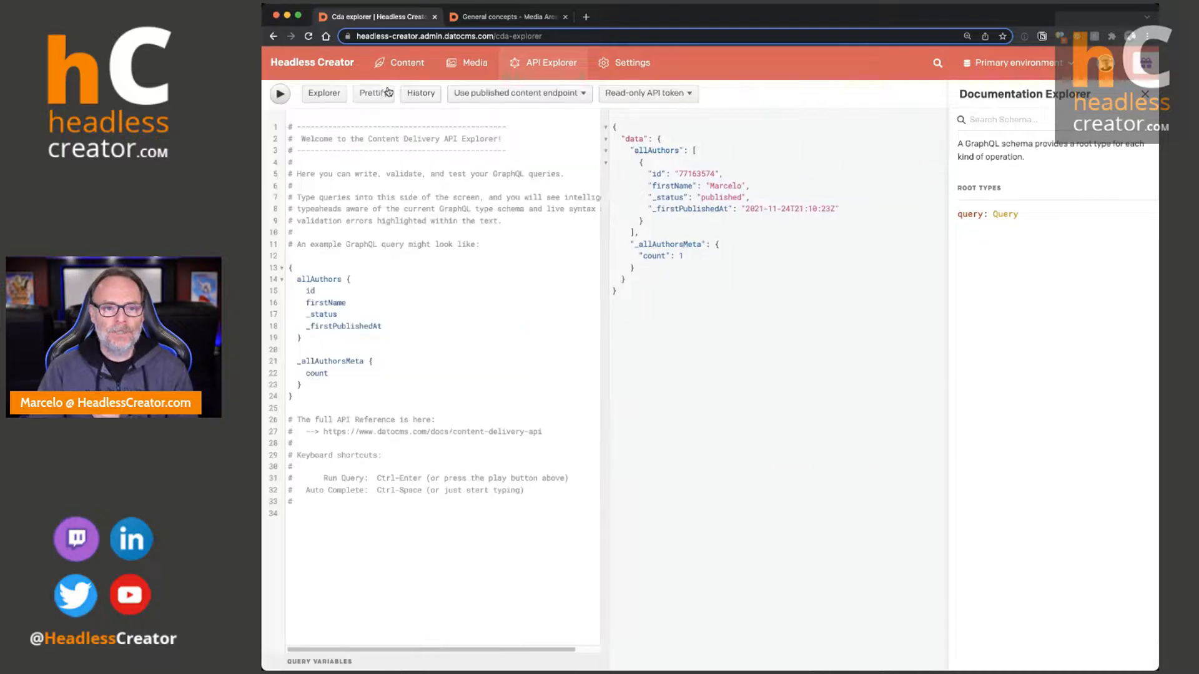
{"action": "left_click", "coordinate": [336, 97]}
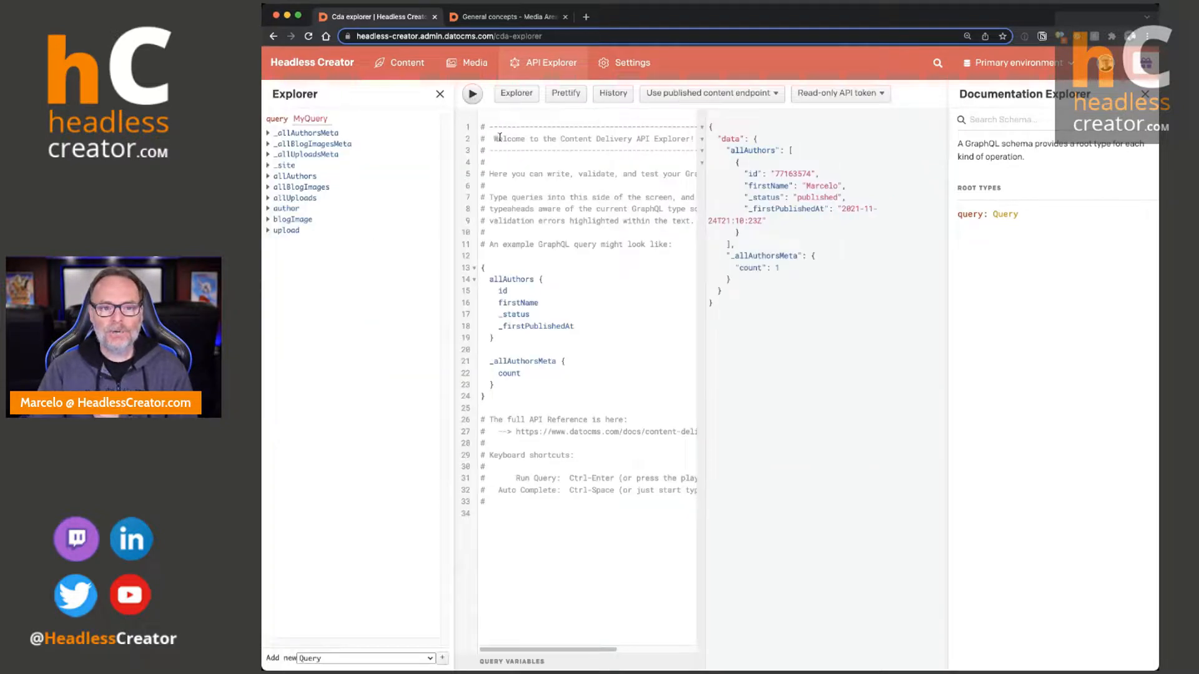
{"action": "left_click", "coordinate": [1143, 94]}
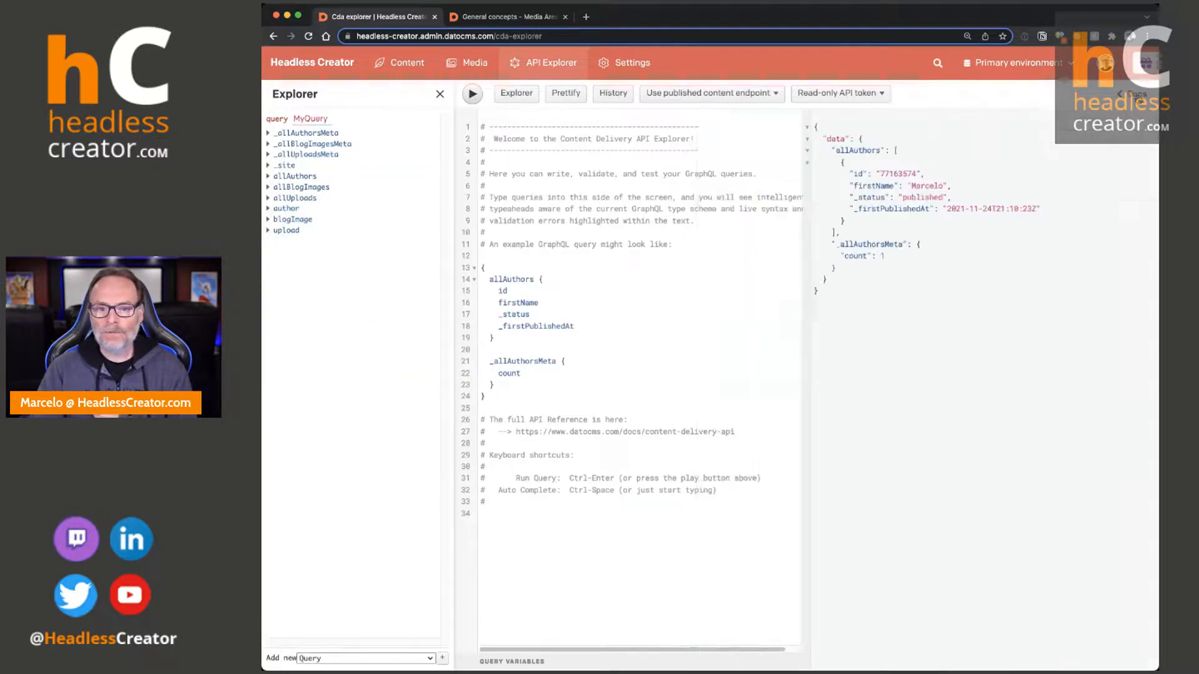
Replace the default sample query with an allUploads query that requests title and url.
{"action": "left_click", "coordinate": [661, 231]}
{"action": "key", "text": "ctrl+a"}
{"action": "key", "text": "BackSpace"}
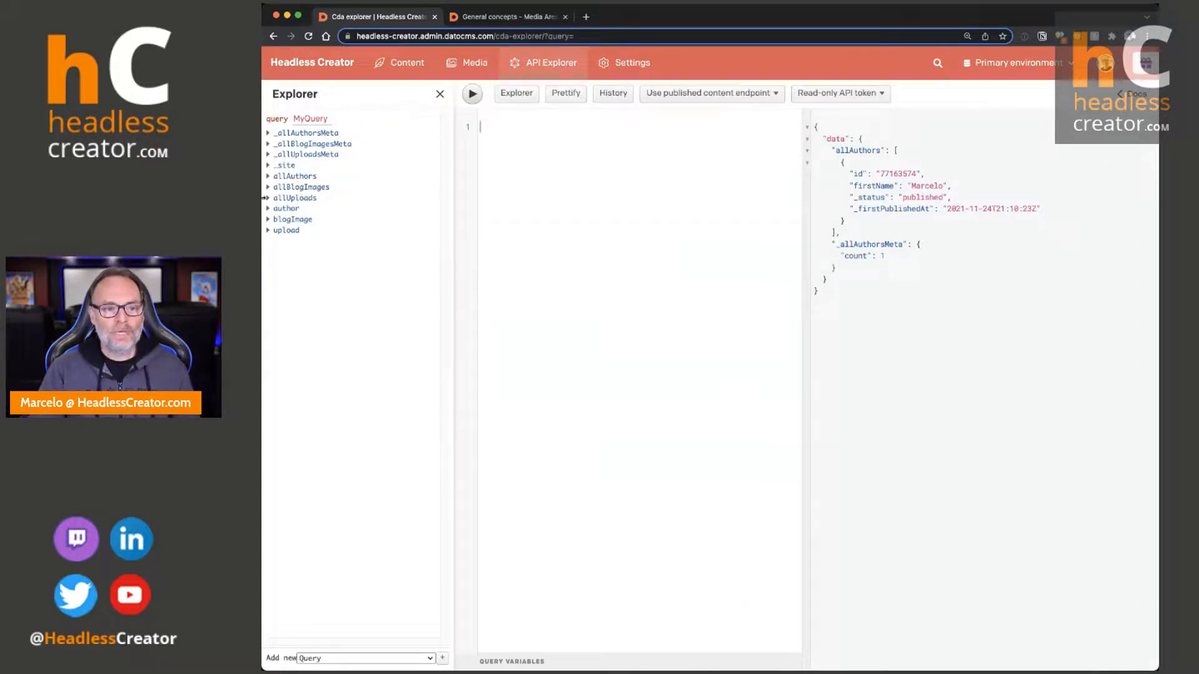
{"action": "left_click", "coordinate": [266, 199]}
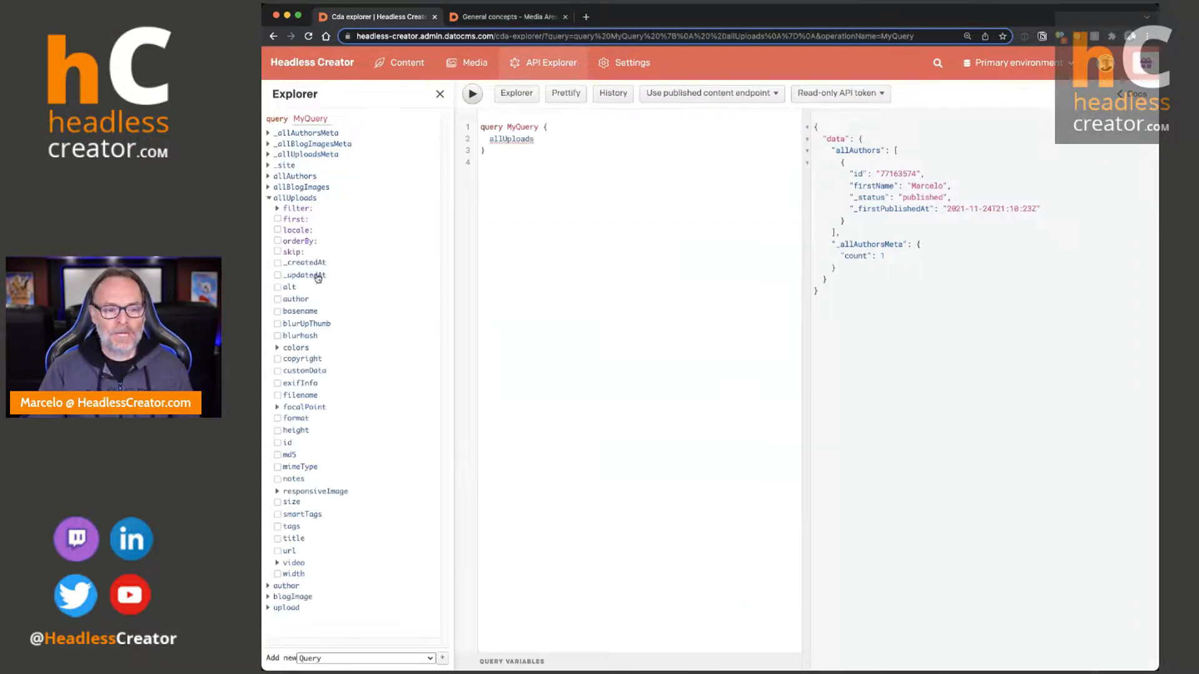
{"action": "left_click", "coordinate": [278, 539]}
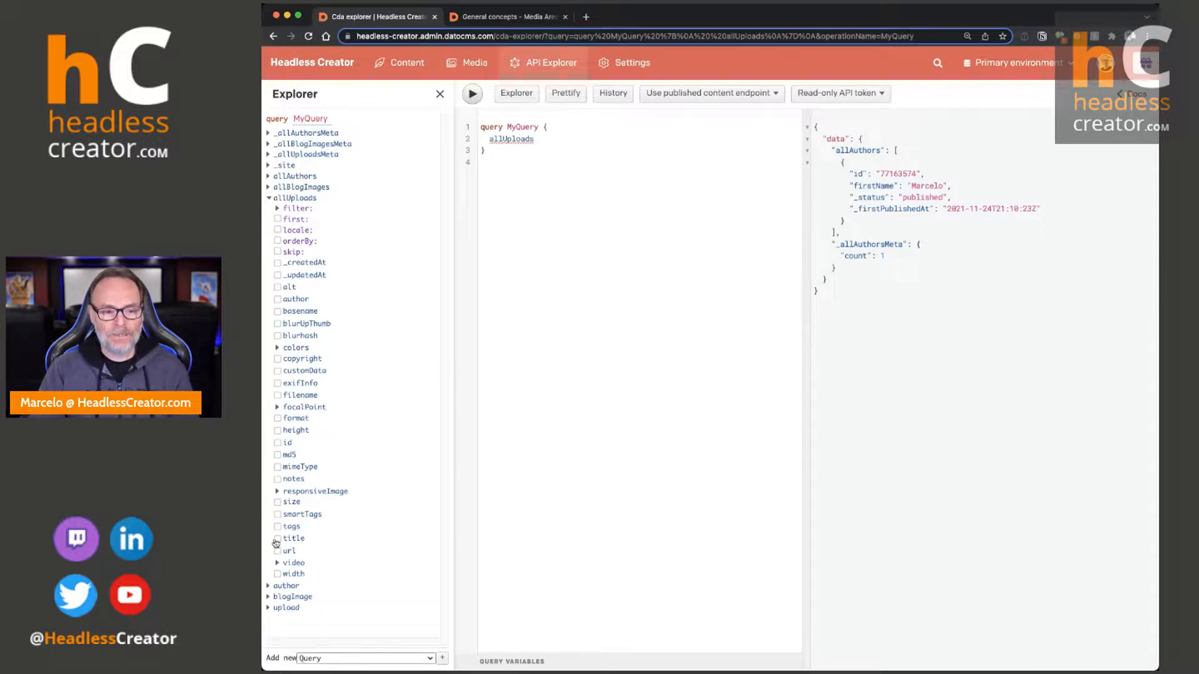
{"action": "left_click", "coordinate": [277, 562]}
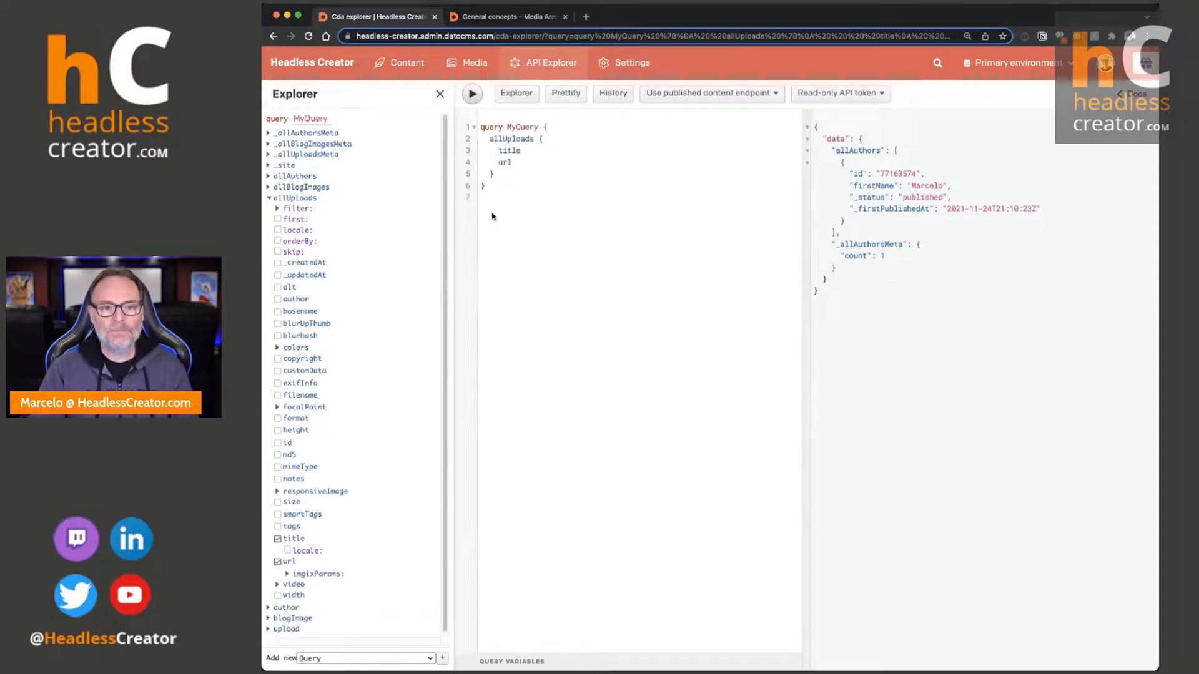
Run the allUploads query and look through the titles and URLs of the returned assets.
{"action": "left_click", "coordinate": [473, 94]}
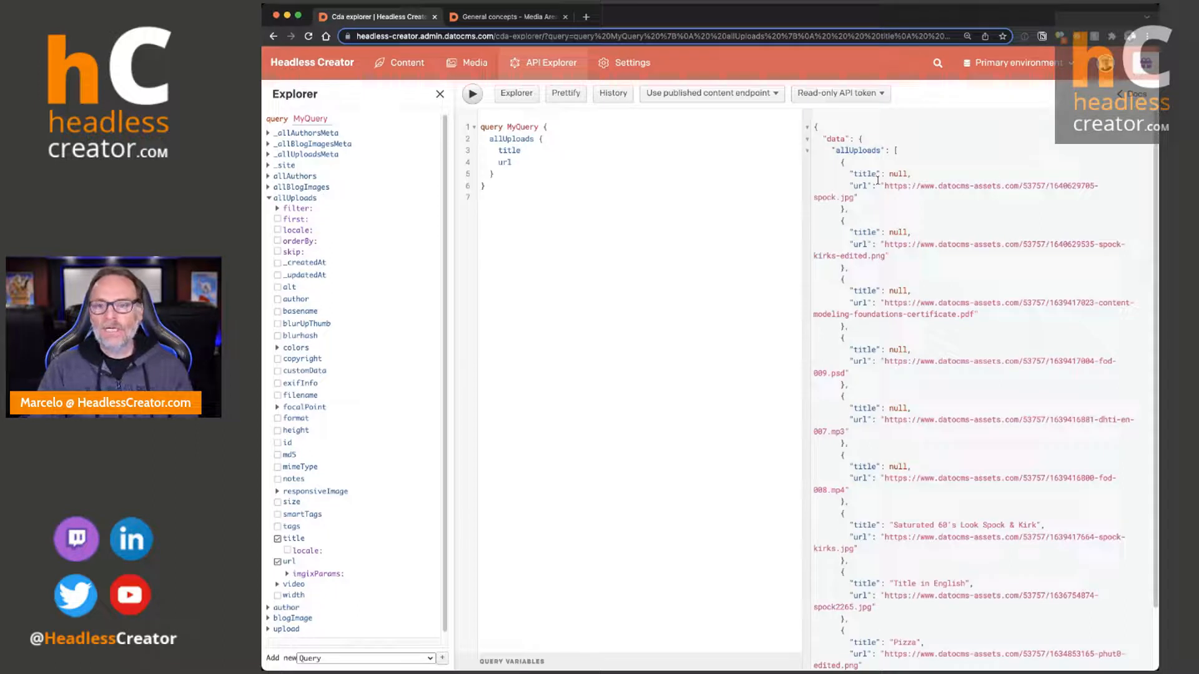
{"action": "scroll", "coordinate": [994, 220], "scroll_direction": "down", "scroll_amount": 2}
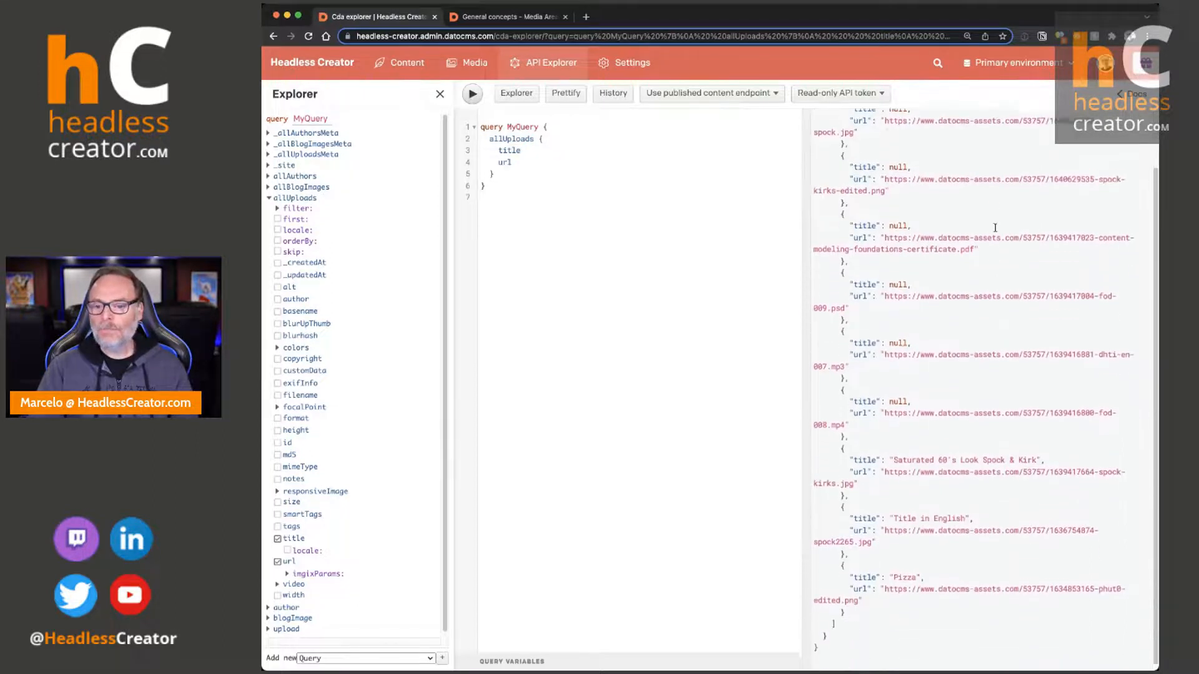
{"action": "scroll", "coordinate": [995, 220], "scroll_direction": "up", "scroll_amount": 10}
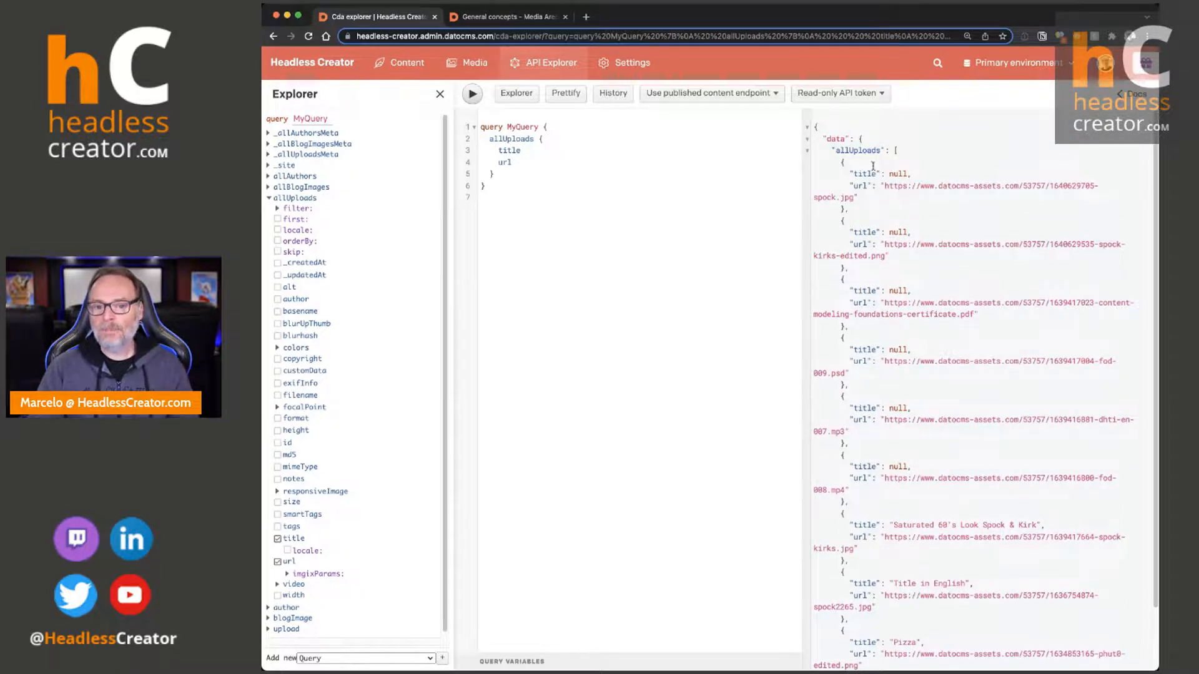
{"action": "scroll", "coordinate": [894, 189], "scroll_direction": "down", "scroll_amount": 10}
{"action": "scroll", "coordinate": [894, 190], "scroll_direction": "down", "scroll_amount": 1}
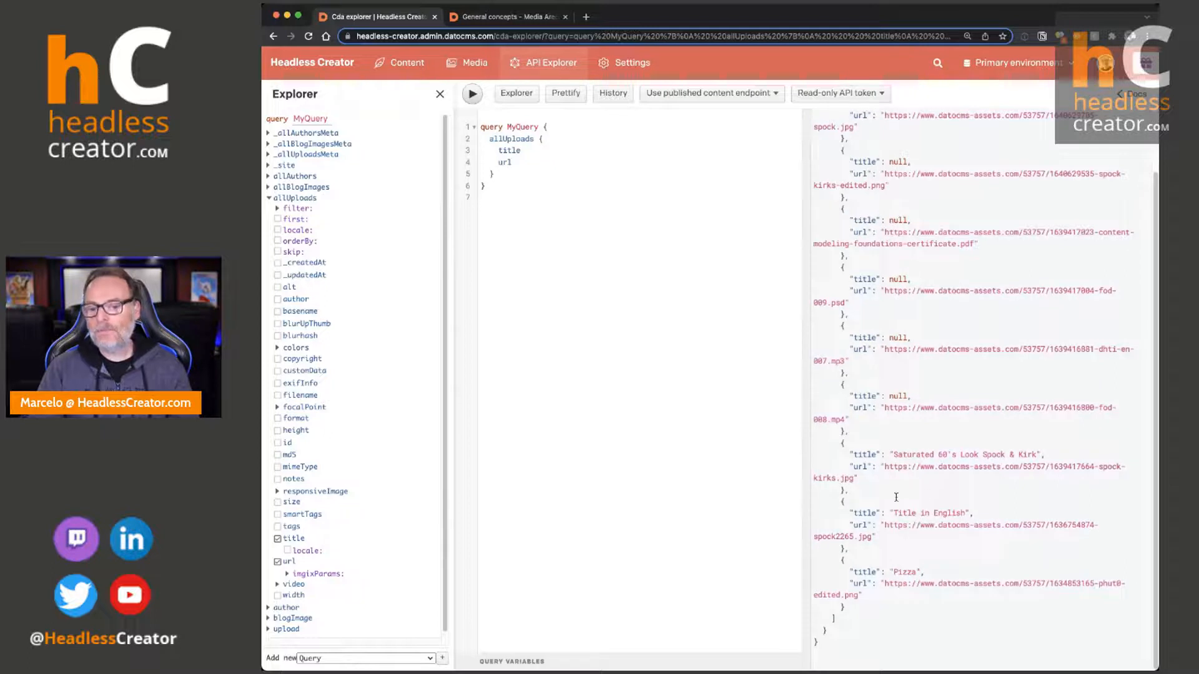
{"action": "scroll", "coordinate": [894, 162], "scroll_direction": "up", "scroll_amount": 2}
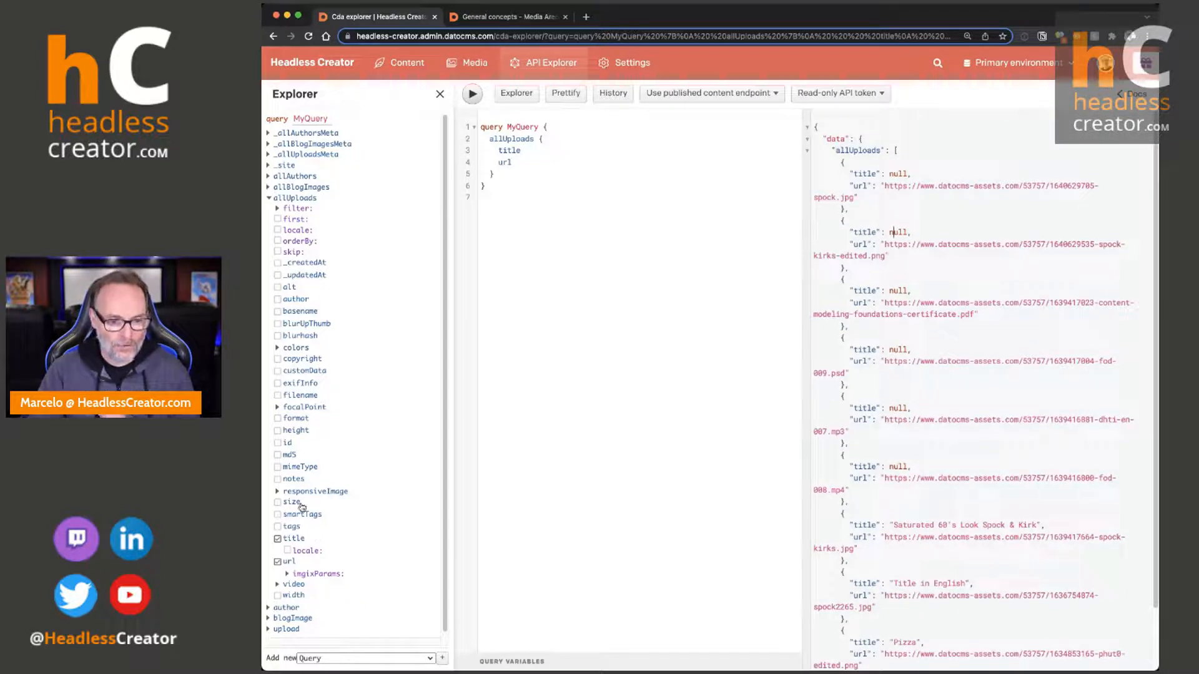
Add the filename field to the allUploads query and run it again.
{"action": "scroll", "coordinate": [306, 587], "scroll_direction": "down", "scroll_amount": 1}
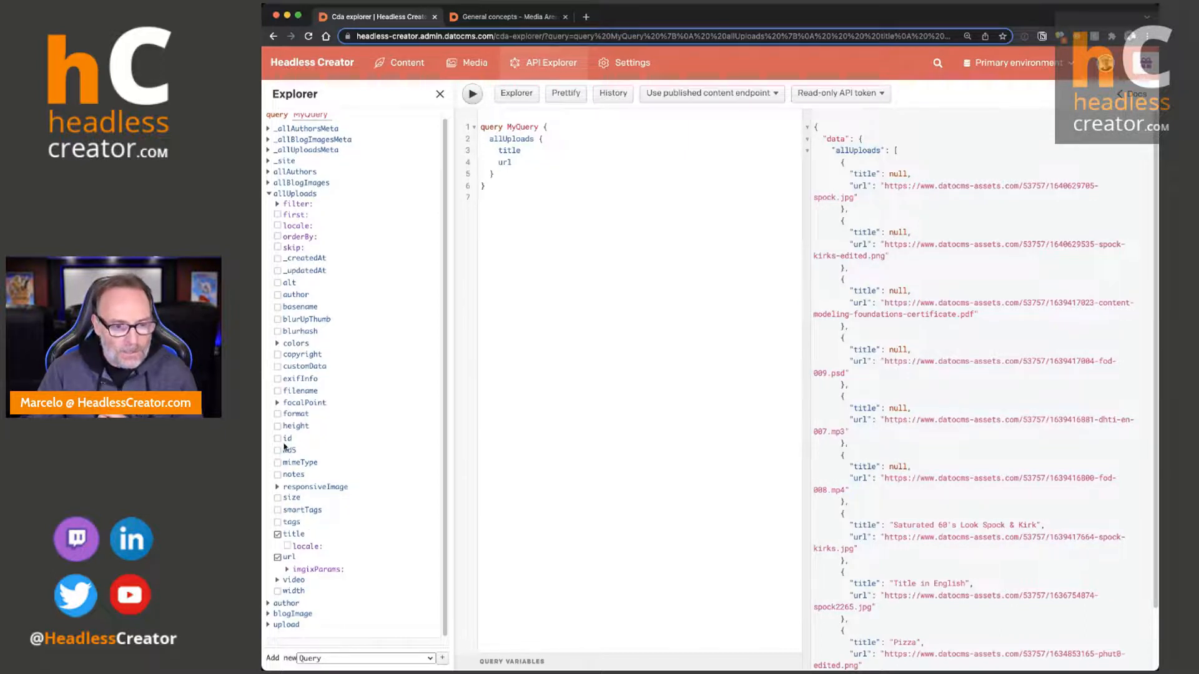
{"action": "scroll", "coordinate": [286, 448], "scroll_direction": "up", "scroll_amount": 1}
{"action": "left_click", "coordinate": [278, 396]}
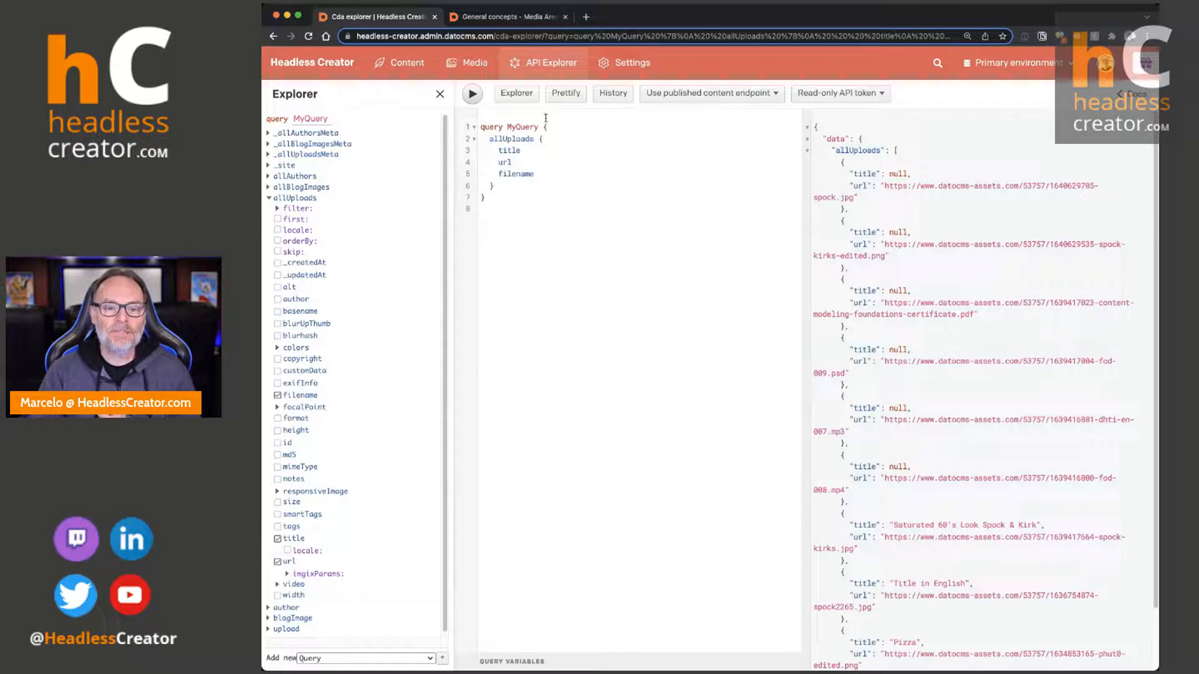
{"action": "left_click", "coordinate": [473, 94]}
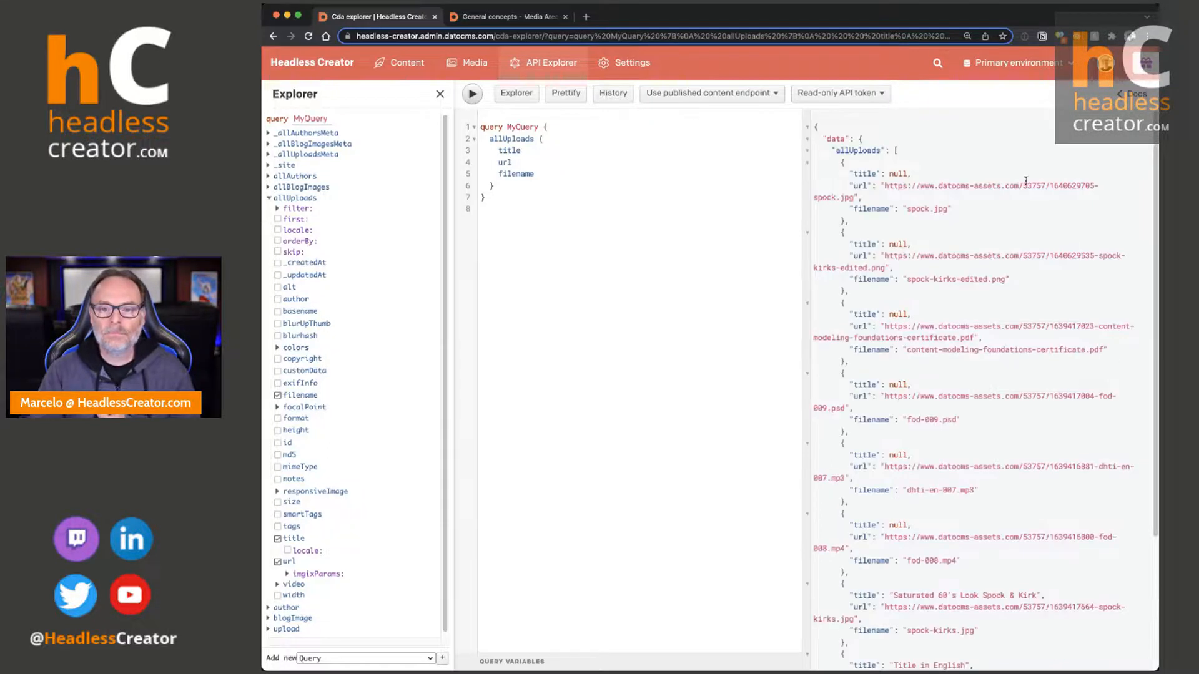
Examine the filenames of the returned uploads, including spock.jpg and spock-kirks-edited.png.
{"action": "left_click_drag", "start_coordinate": [901, 209], "coordinate": [982, 211]}
{"action": "left_click_drag", "start_coordinate": [907, 279], "coordinate": [1021, 280]}
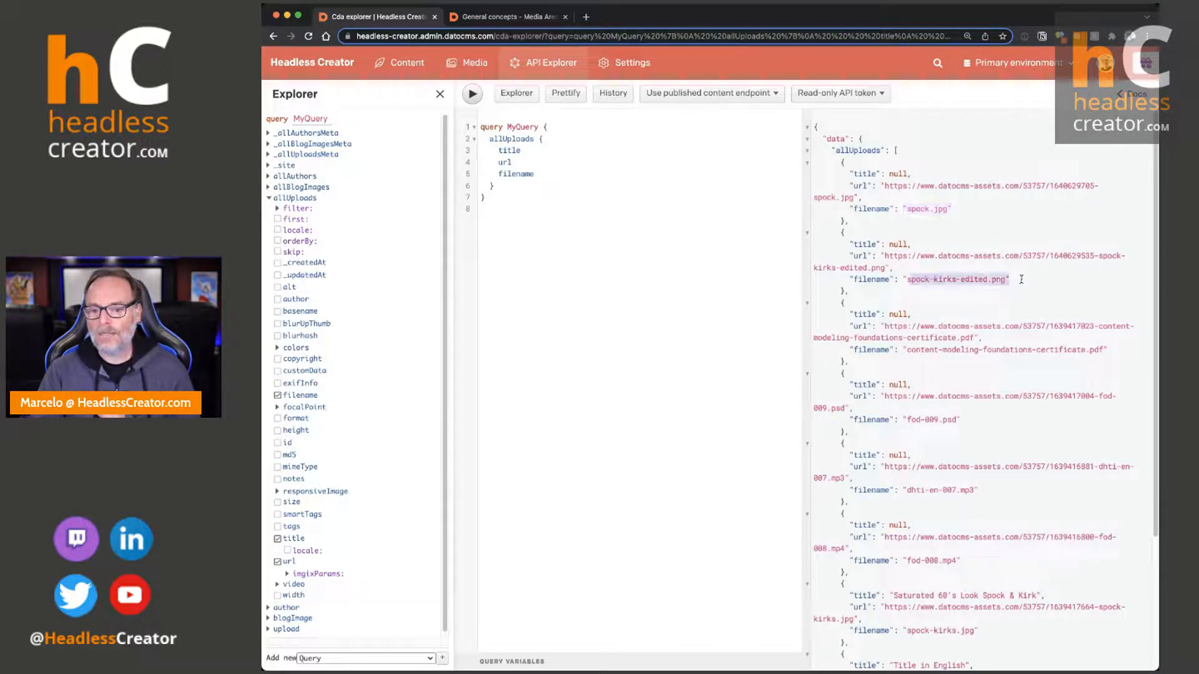
{"action": "scroll", "coordinate": [1000, 362], "scroll_direction": "down", "scroll_amount": 2}
{"action": "scroll", "coordinate": [1003, 361], "scroll_direction": "down", "scroll_amount": 1}
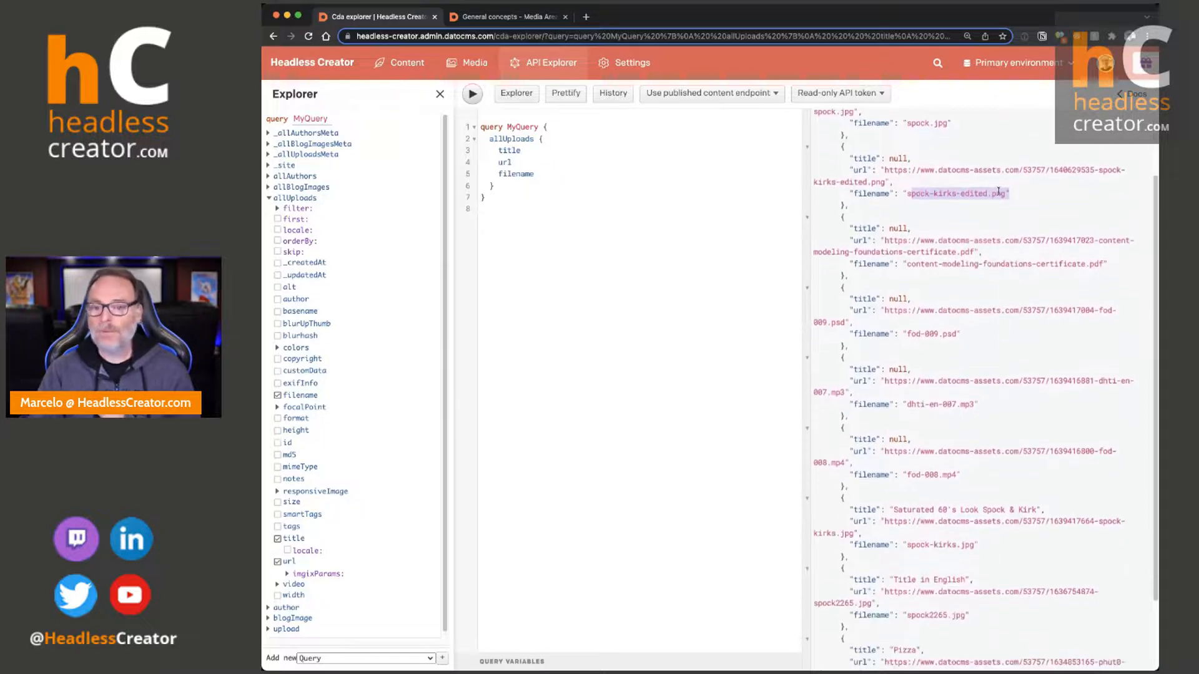
{"action": "left_click", "coordinate": [941, 195]}
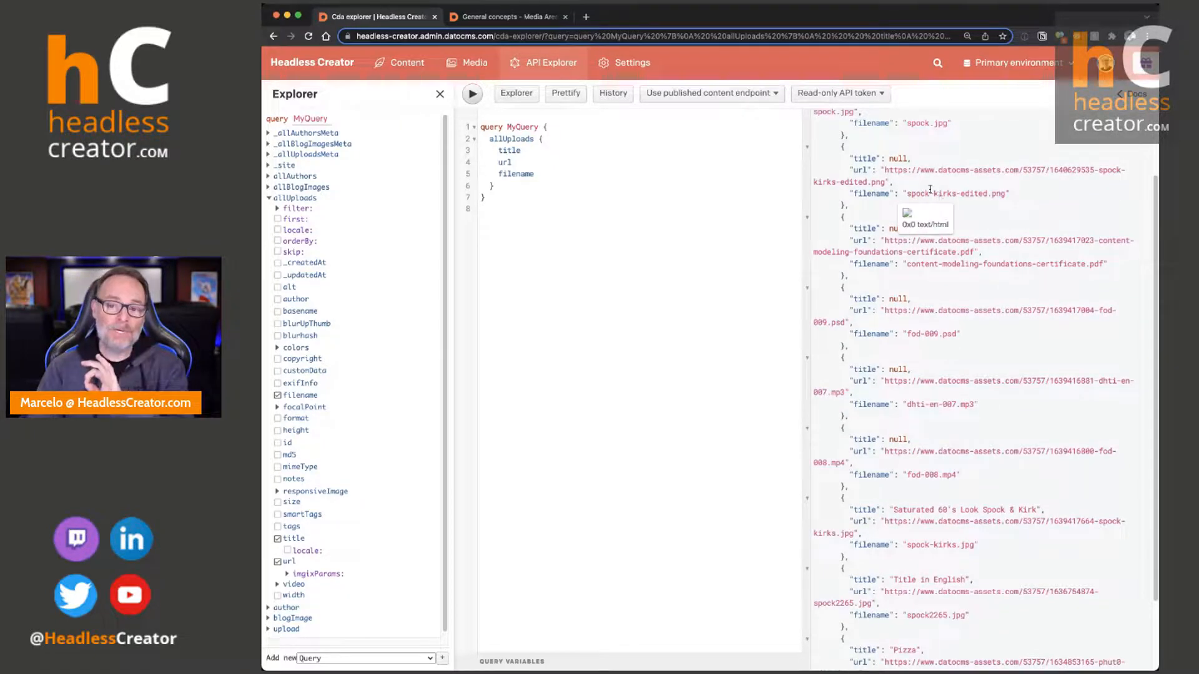
{"action": "left_click_drag", "start_coordinate": [905, 194], "coordinate": [1004, 196]}
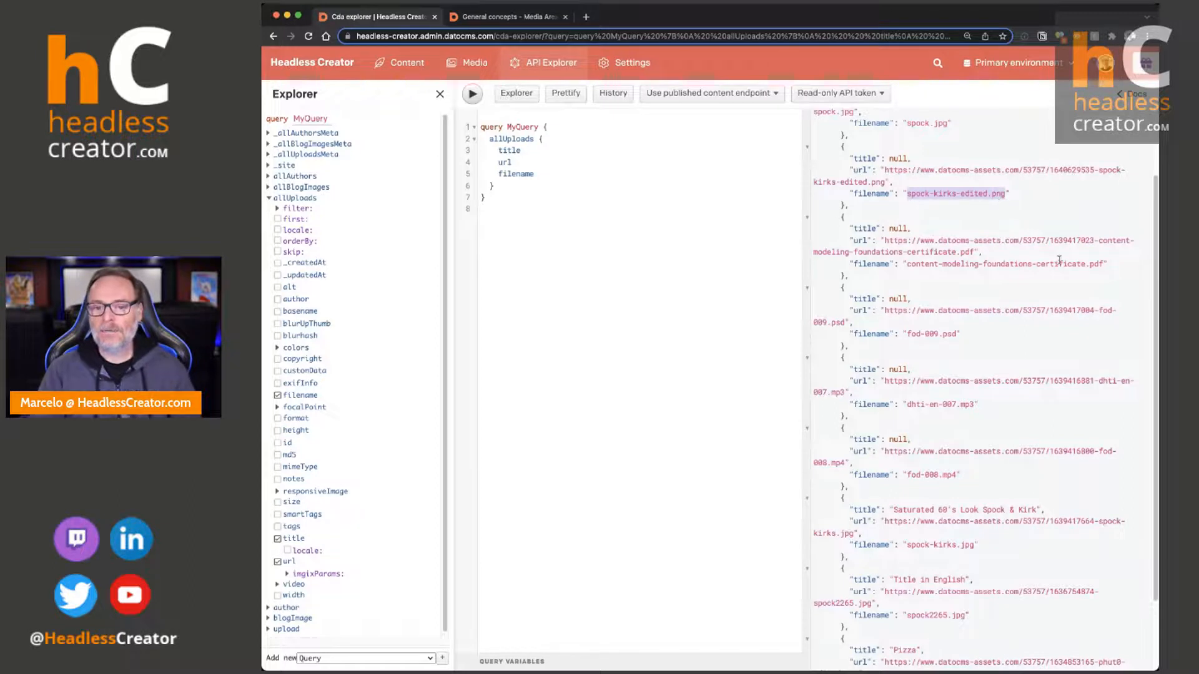
{"action": "scroll", "coordinate": [1050, 278], "scroll_direction": "down", "scroll_amount": 3}
{"action": "scroll", "coordinate": [1045, 276], "scroll_direction": "up", "scroll_amount": 5}
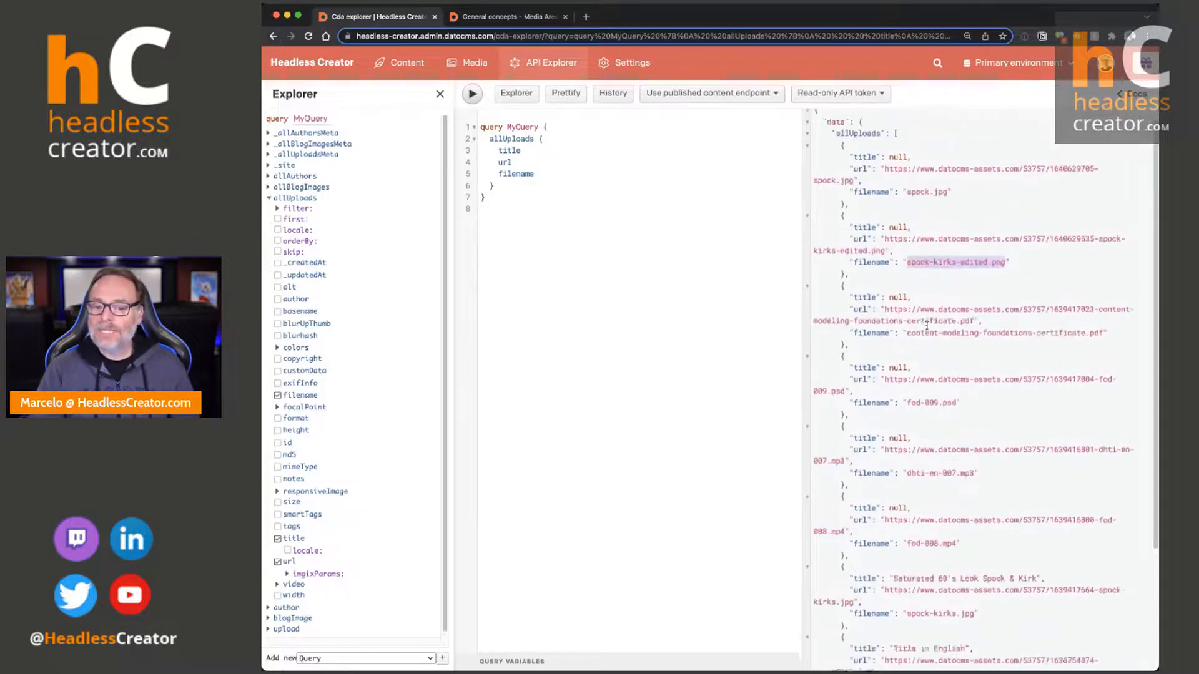
{"action": "scroll", "coordinate": [927, 326], "scroll_direction": "up", "scroll_amount": 1}
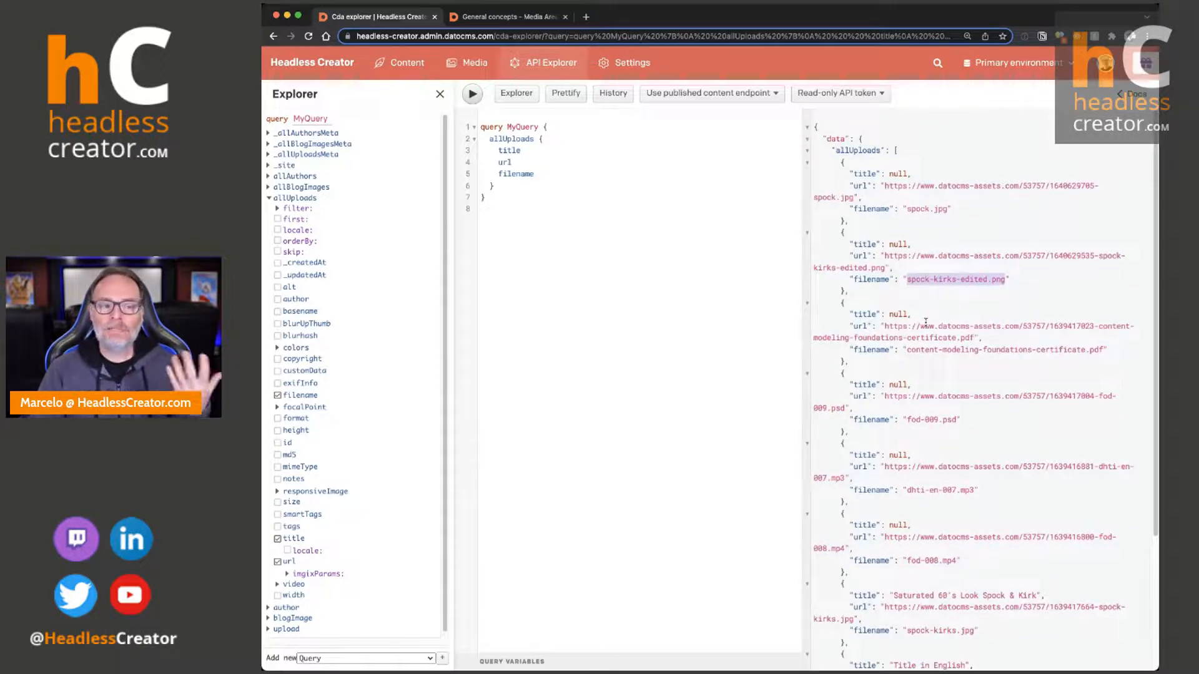
Remove title and url from the allUploads query and add the colors field.
{"action": "scroll", "coordinate": [350, 303], "scroll_direction": "down", "scroll_amount": 1}
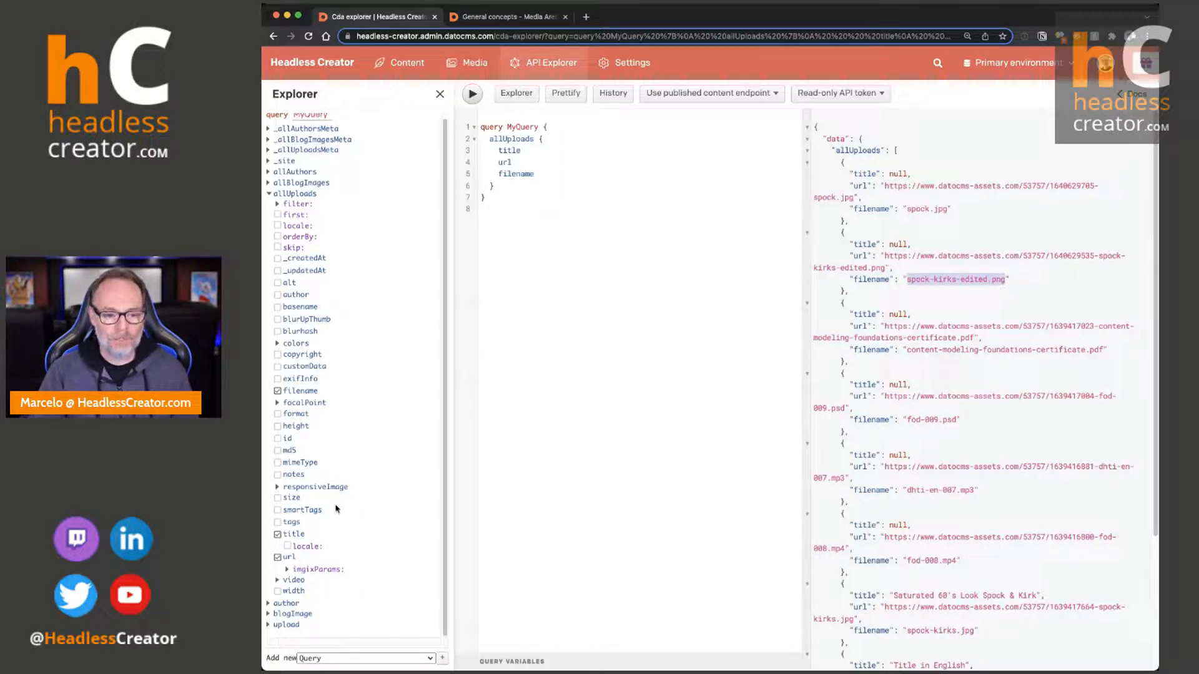
{"action": "left_click", "coordinate": [279, 537]}
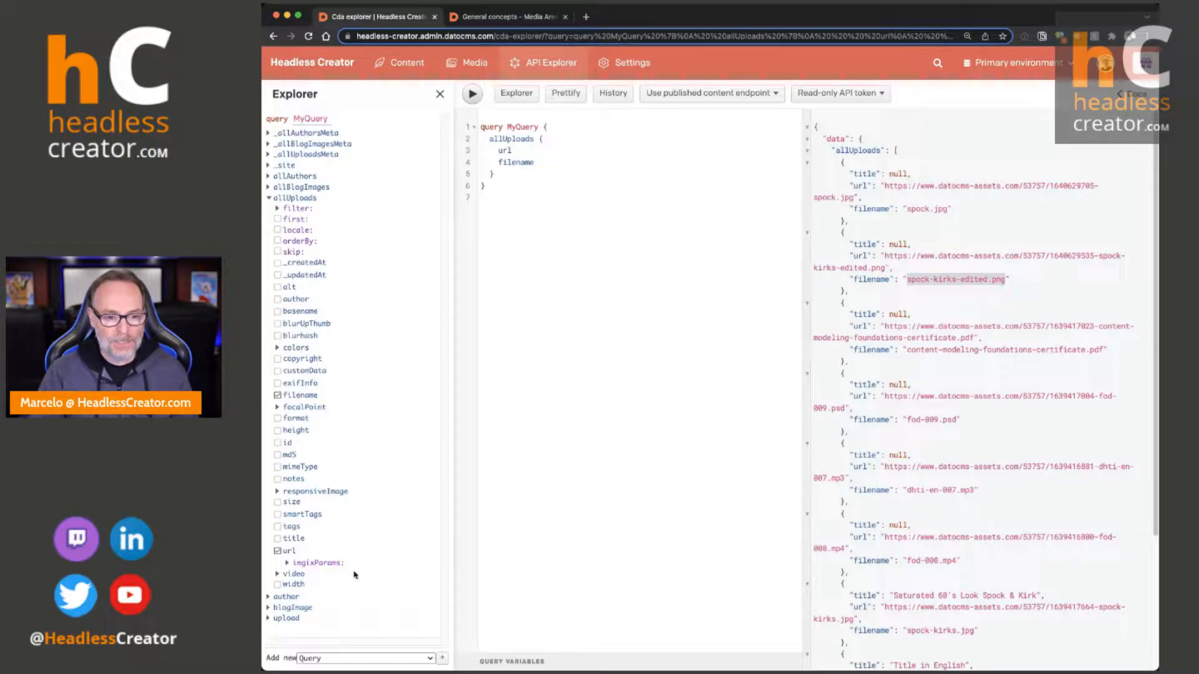
{"action": "left_click", "coordinate": [278, 552]}
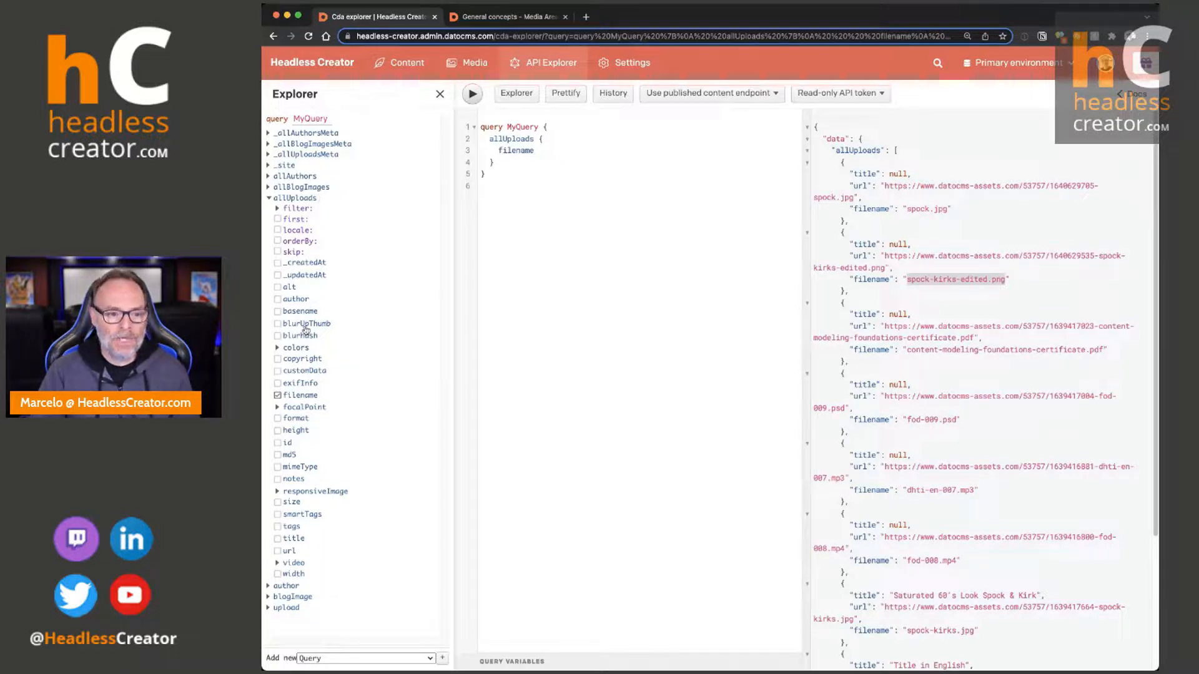
{"action": "left_click", "coordinate": [278, 348]}
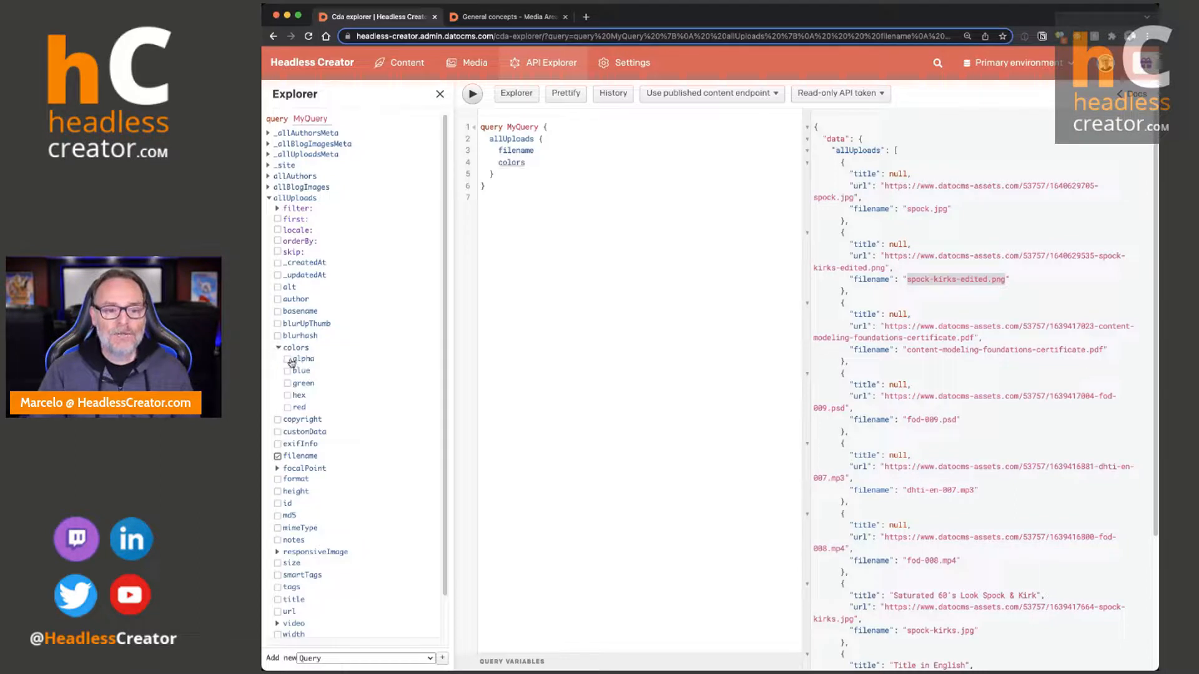
{"action": "left_click", "coordinate": [288, 359]}
{"action": "left_click", "coordinate": [287, 371]}
{"action": "left_click", "coordinate": [288, 384]}
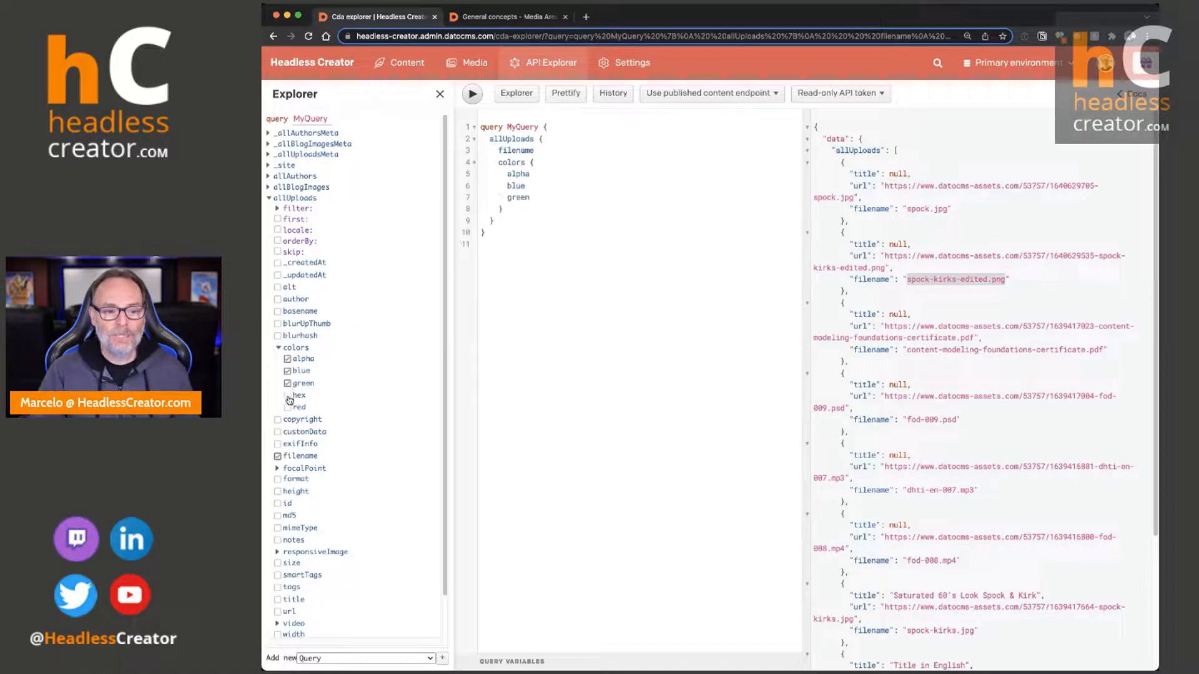
{"action": "left_click", "coordinate": [287, 383]}
{"action": "left_click", "coordinate": [287, 370]}
{"action": "left_click", "coordinate": [287, 359]}
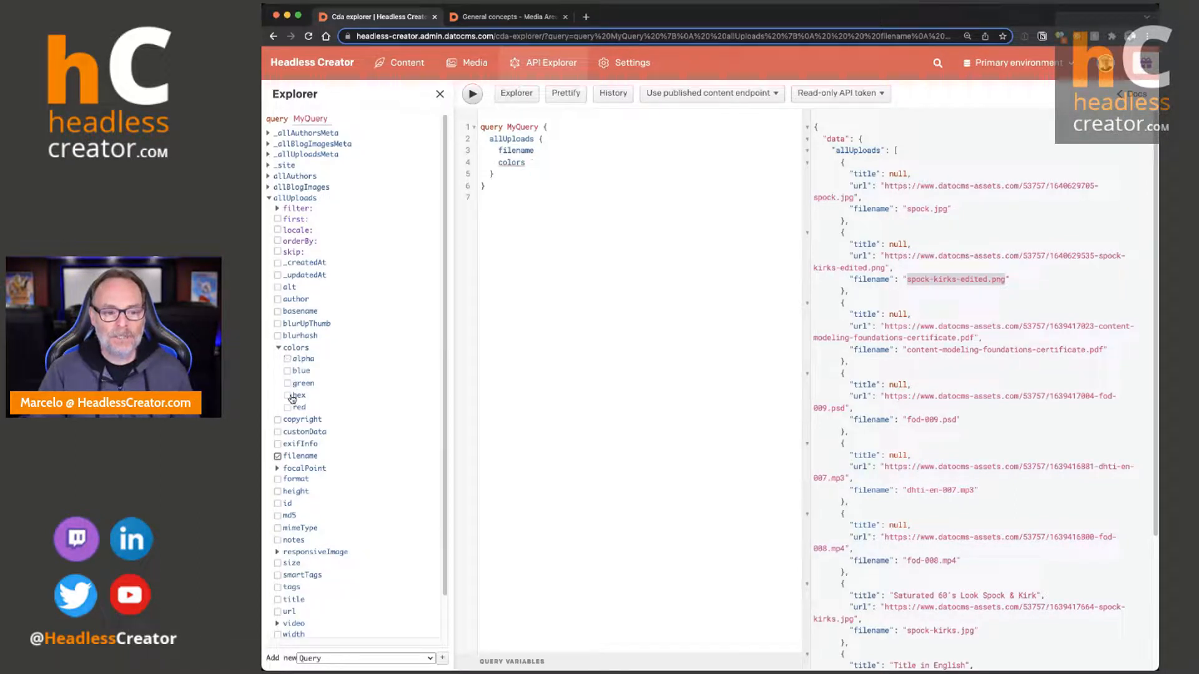
Add the hex subfield under colors to the allUploads query, run it, and look through the returned color codes.
{"action": "left_click", "coordinate": [287, 395]}
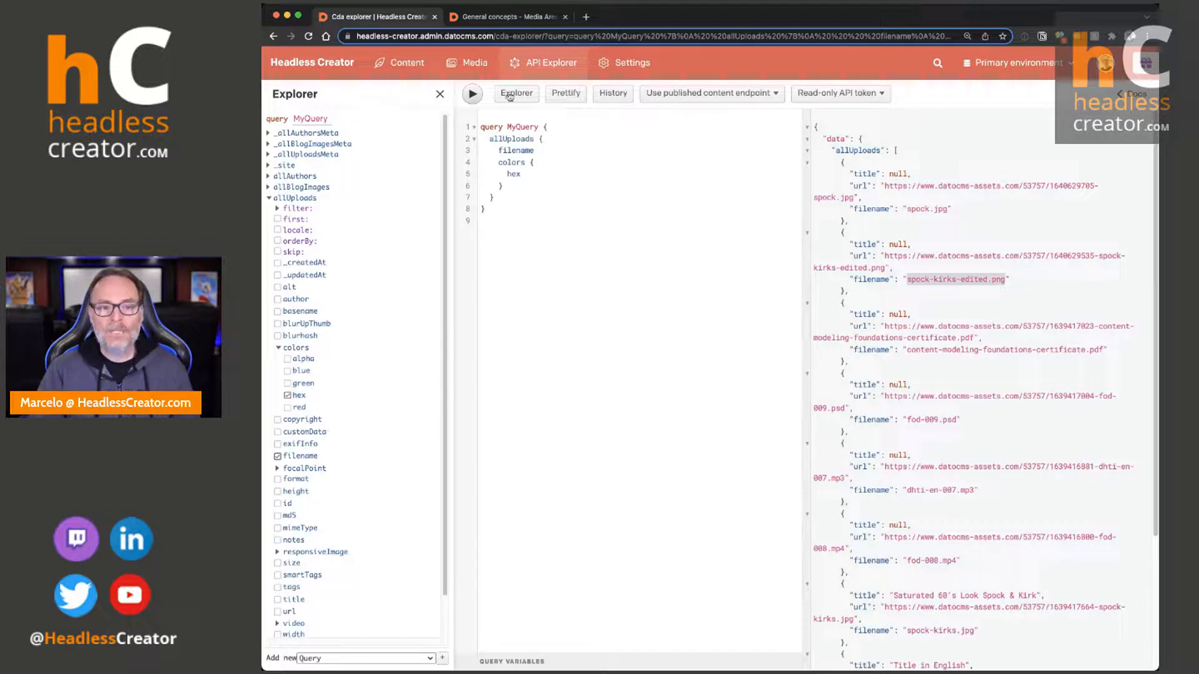
{"action": "left_click", "coordinate": [472, 93]}
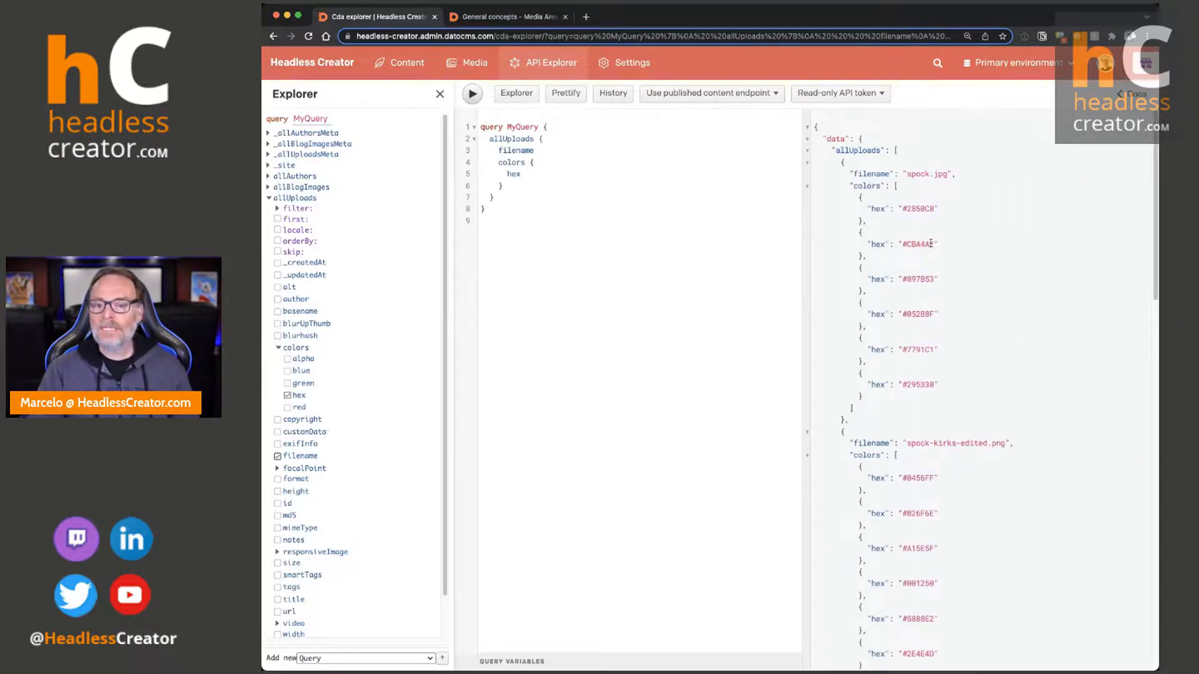
{"action": "scroll", "coordinate": [976, 370], "scroll_direction": "down", "scroll_amount": 6}
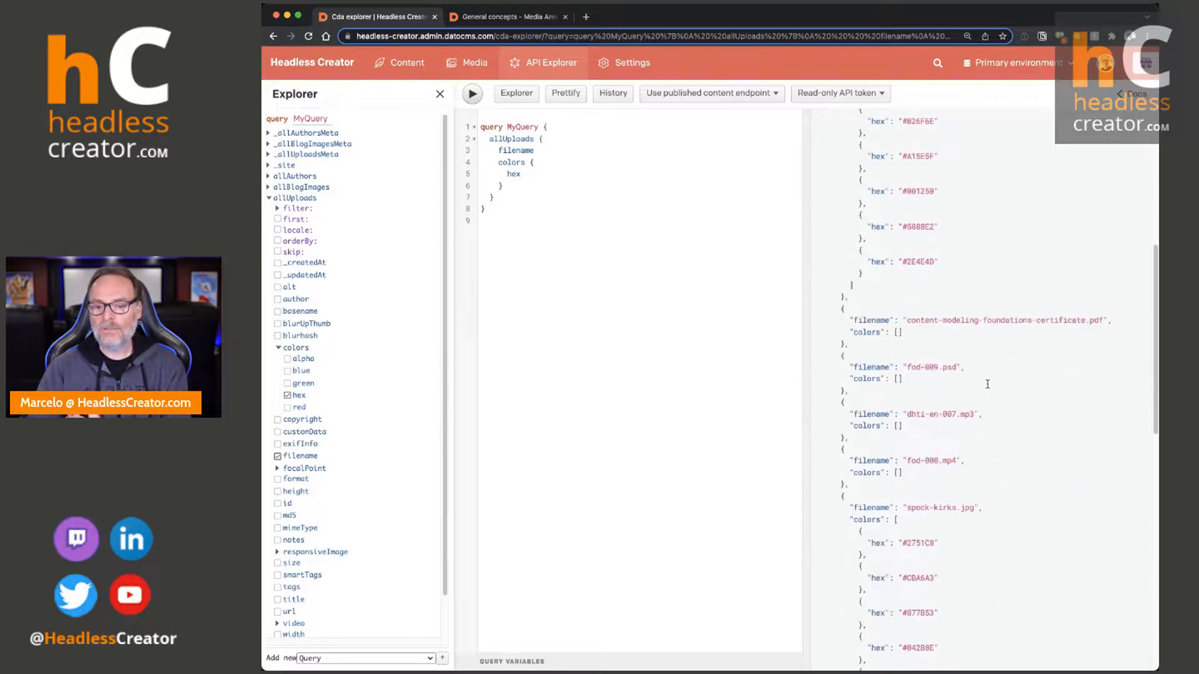
{"action": "scroll", "coordinate": [987, 384], "scroll_direction": "up", "scroll_amount": 6}
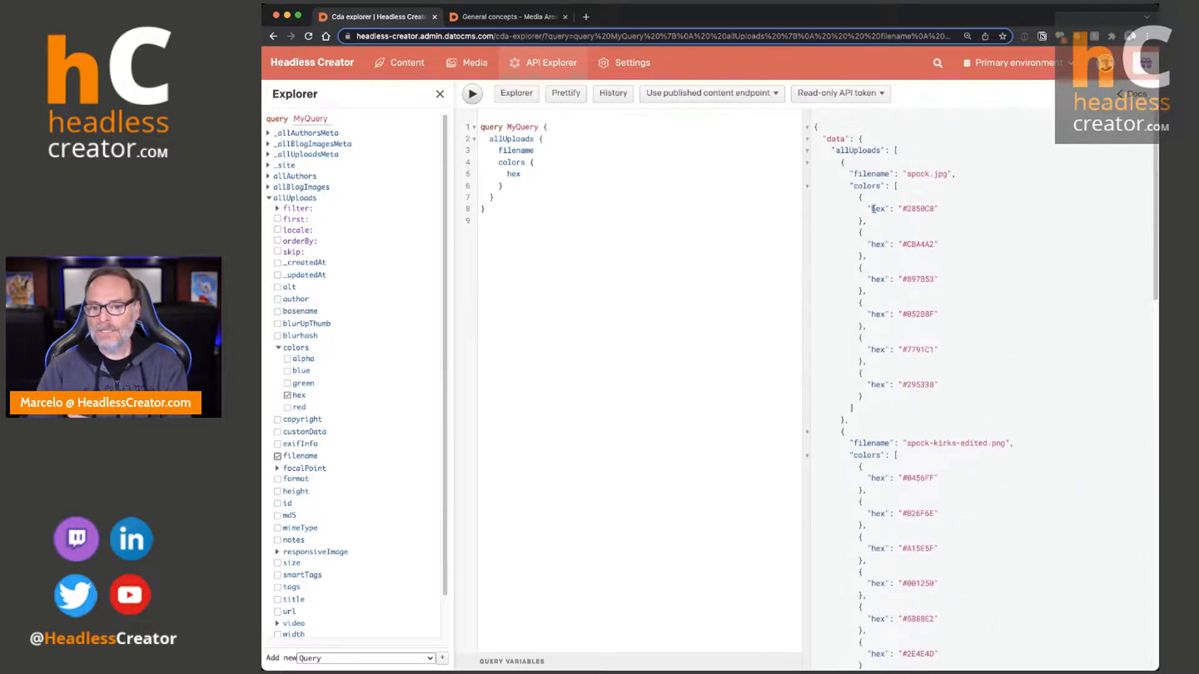
Replace the hex subfield of colors with alpha, blue, green and red, and run the query again.
{"action": "left_click", "coordinate": [288, 360]}
{"action": "left_click", "coordinate": [287, 371]}
{"action": "left_click", "coordinate": [288, 383]}
{"action": "left_click", "coordinate": [287, 395]}
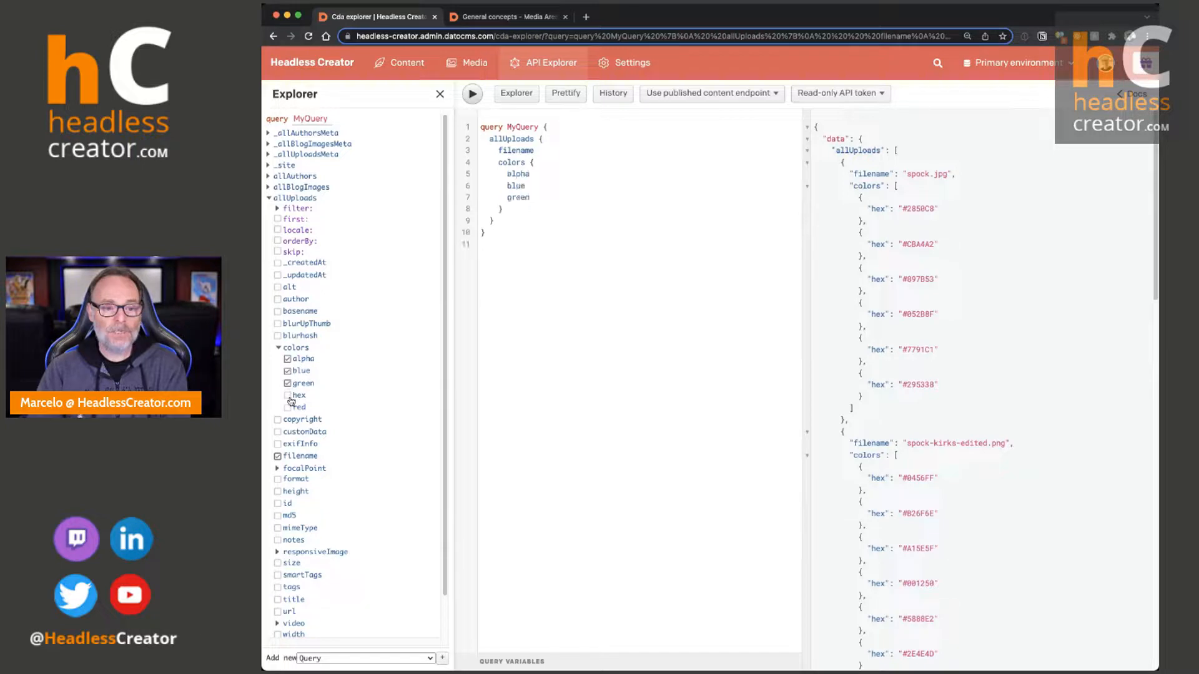
{"action": "left_click", "coordinate": [287, 408]}
{"action": "left_click", "coordinate": [480, 94]}
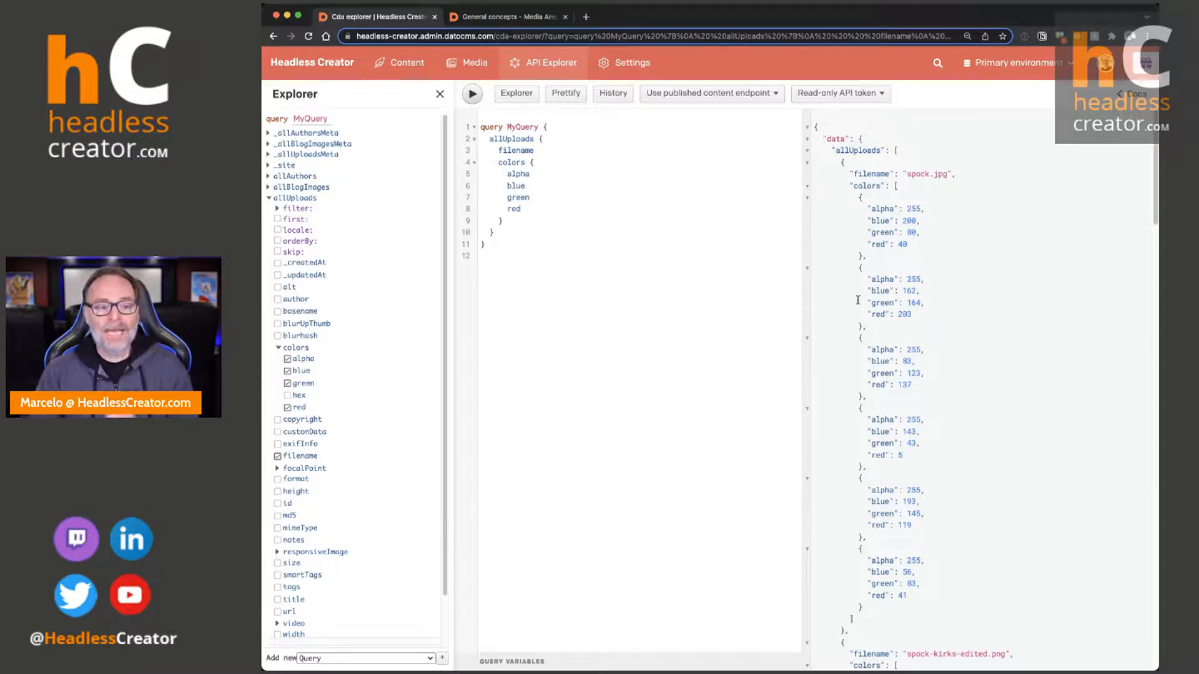
Add the focalPoint field with its x and y coordinates to the allUploads query and run it.
{"action": "scroll", "coordinate": [370, 403], "scroll_direction": "down", "scroll_amount": 1}
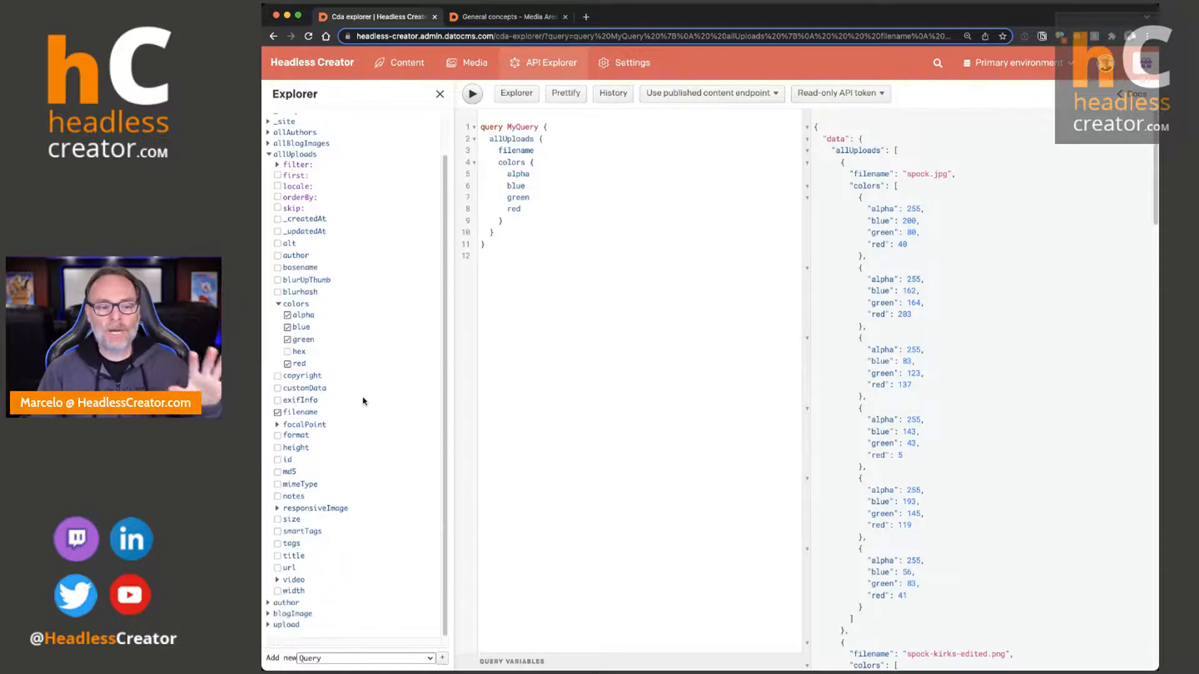
{"action": "left_click", "coordinate": [286, 428]}
{"action": "left_click", "coordinate": [288, 447]}
{"action": "left_click", "coordinate": [288, 458]}
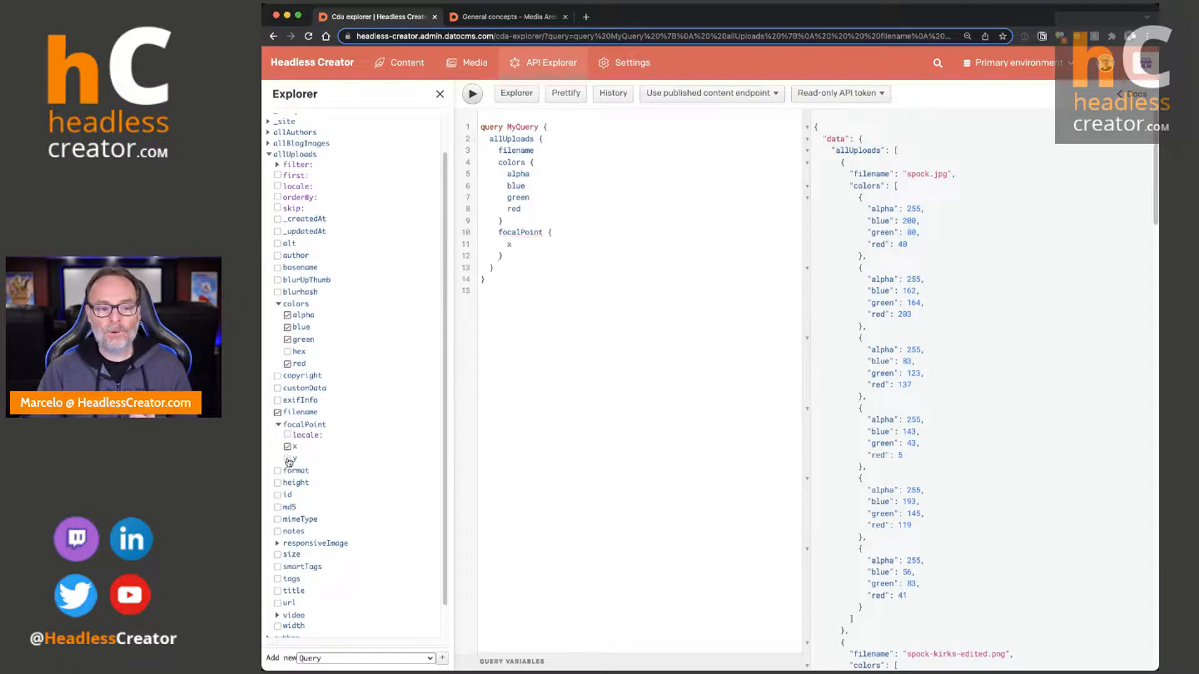
{"action": "key", "text": "ctrl+Return"}
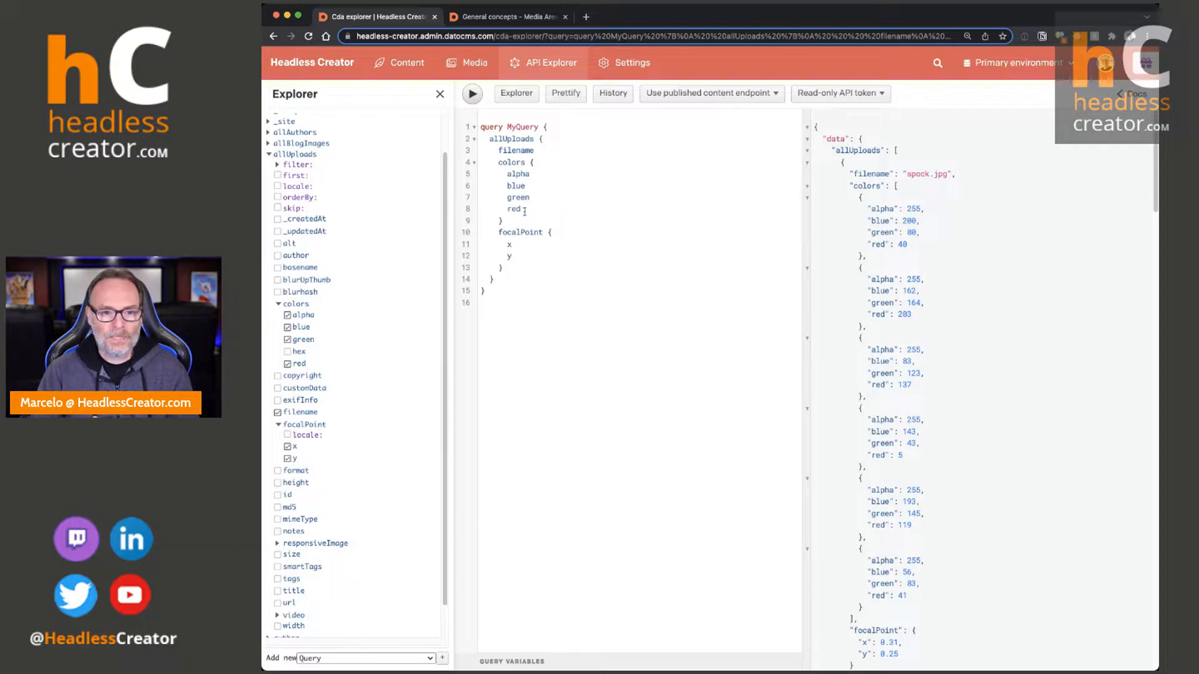
Remove colors from the query, set the focalPoint locale to fr, run it, and review each upload's focal point.
{"action": "left_click", "coordinate": [278, 305]}
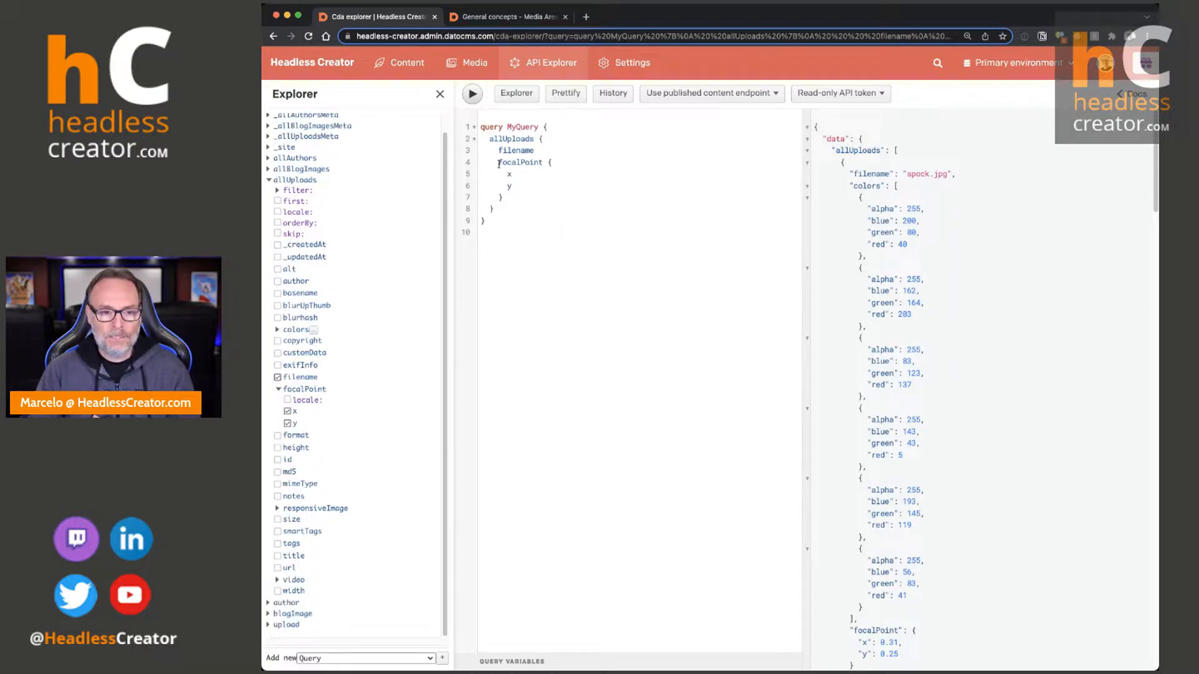
{"action": "left_click", "coordinate": [288, 400]}
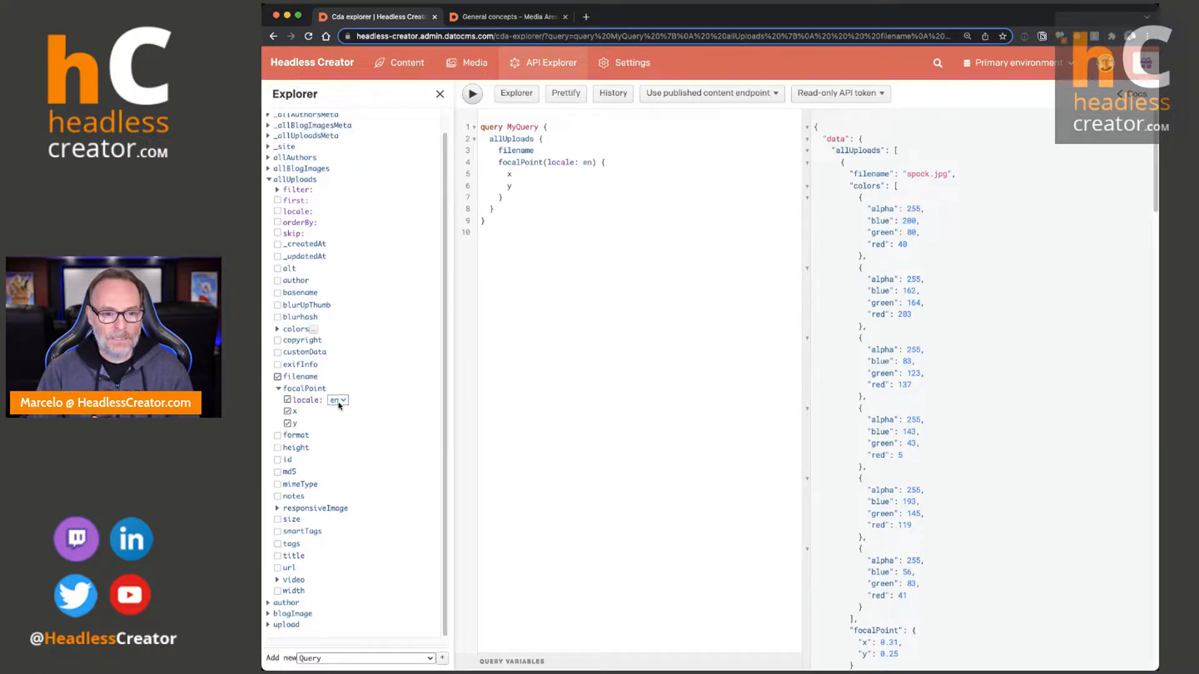
{"action": "left_click", "coordinate": [334, 432]}
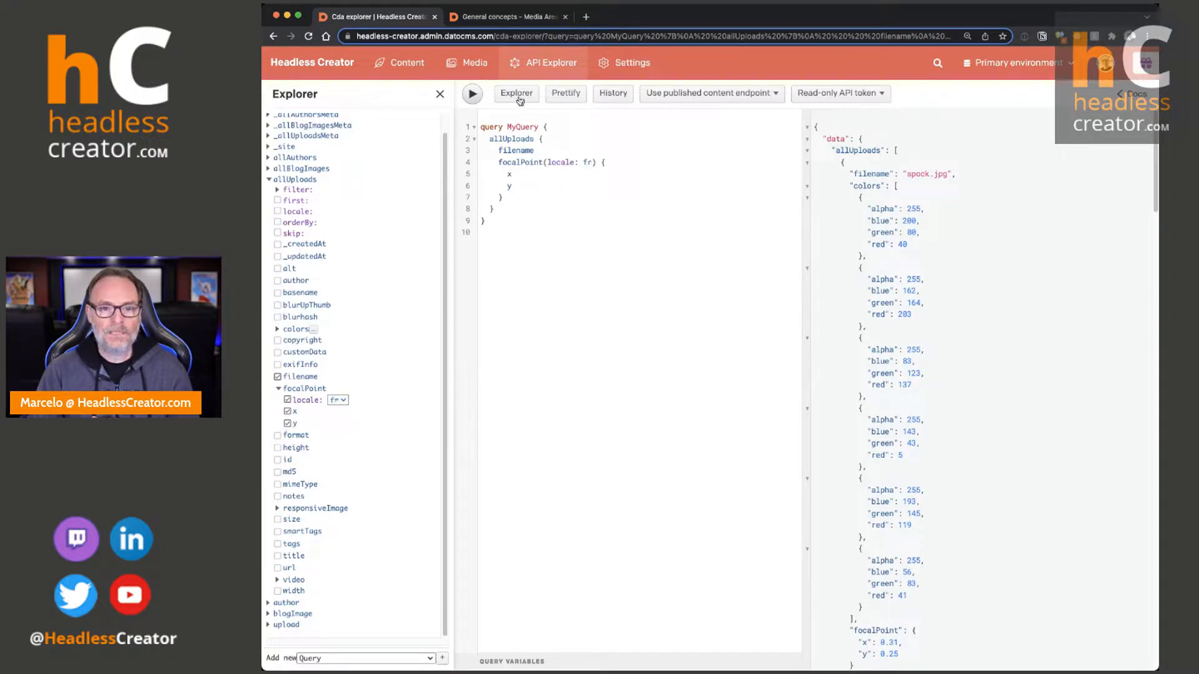
{"action": "left_click", "coordinate": [473, 95]}
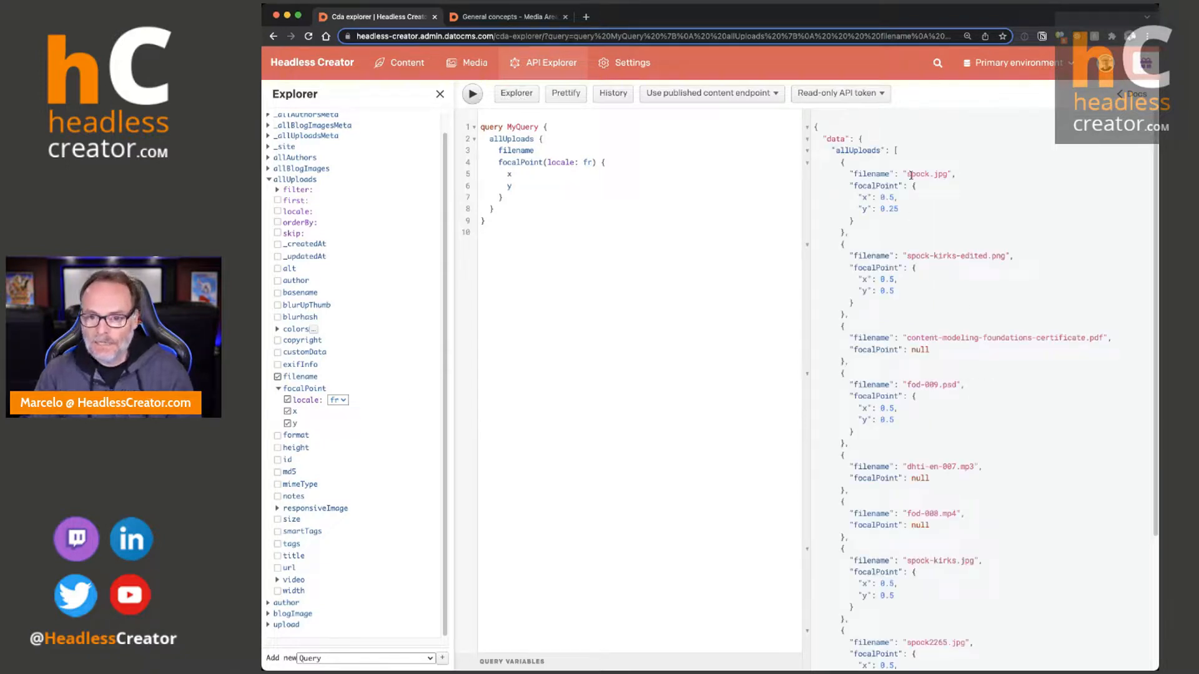
{"action": "scroll", "coordinate": [999, 285], "scroll_direction": "down", "scroll_amount": 2}
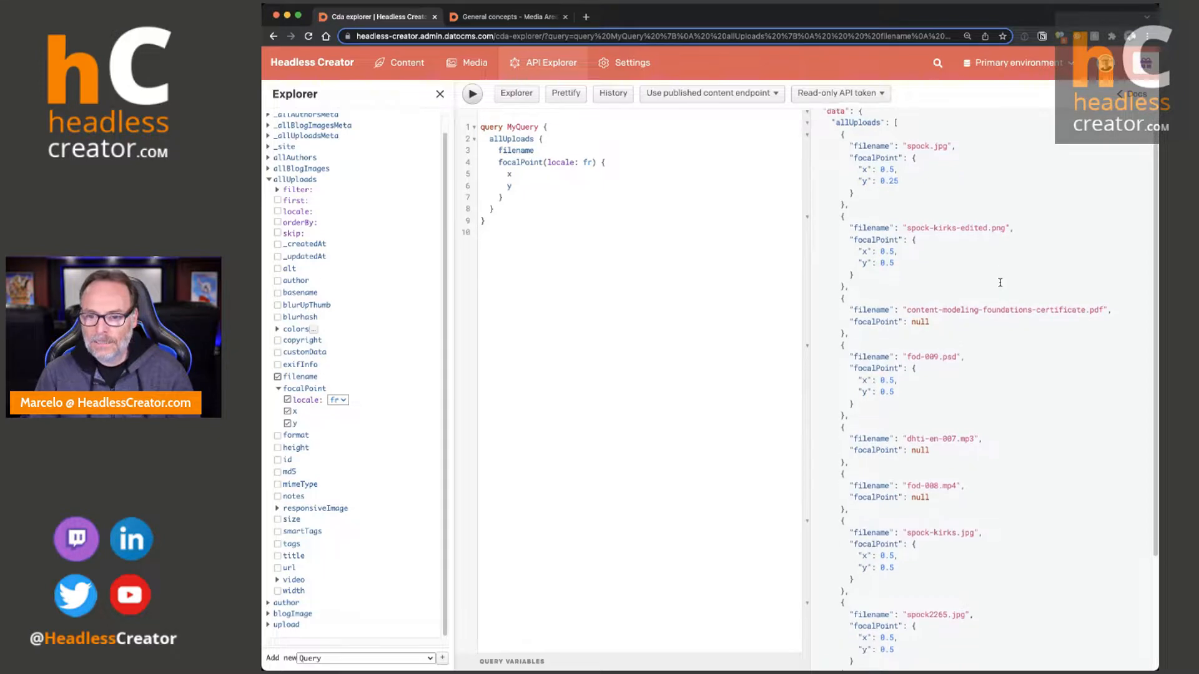
{"action": "scroll", "coordinate": [1000, 283], "scroll_direction": "down", "scroll_amount": 3}
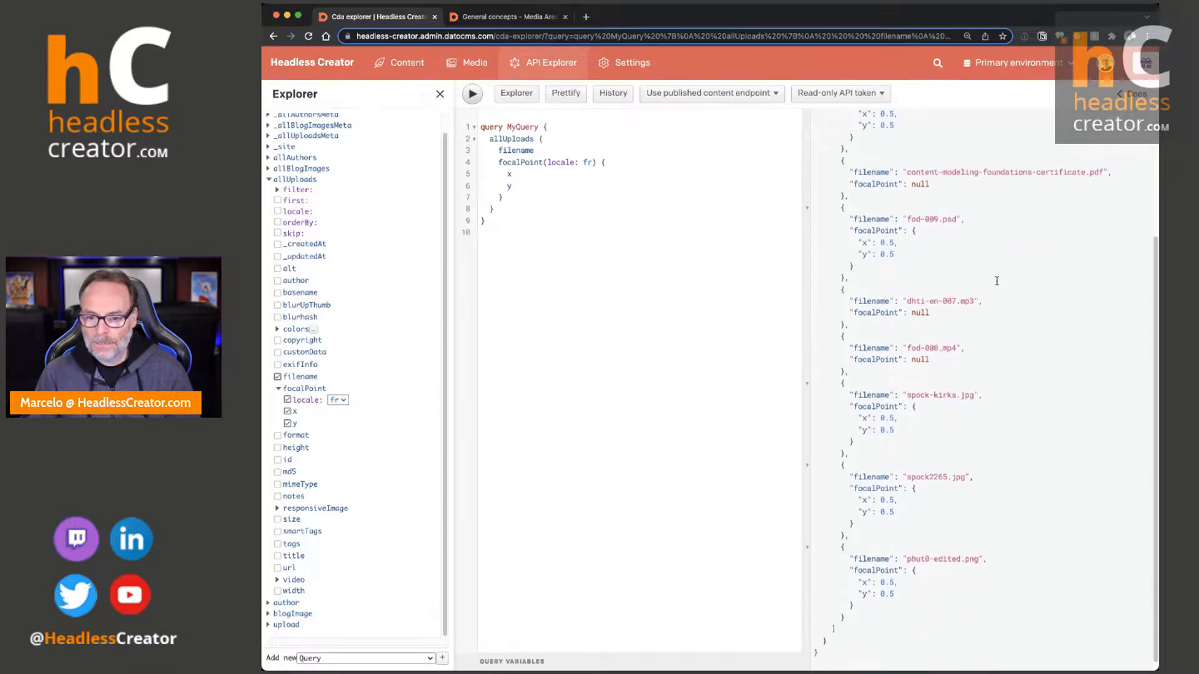
{"action": "scroll", "coordinate": [997, 281], "scroll_direction": "up", "scroll_amount": 5}
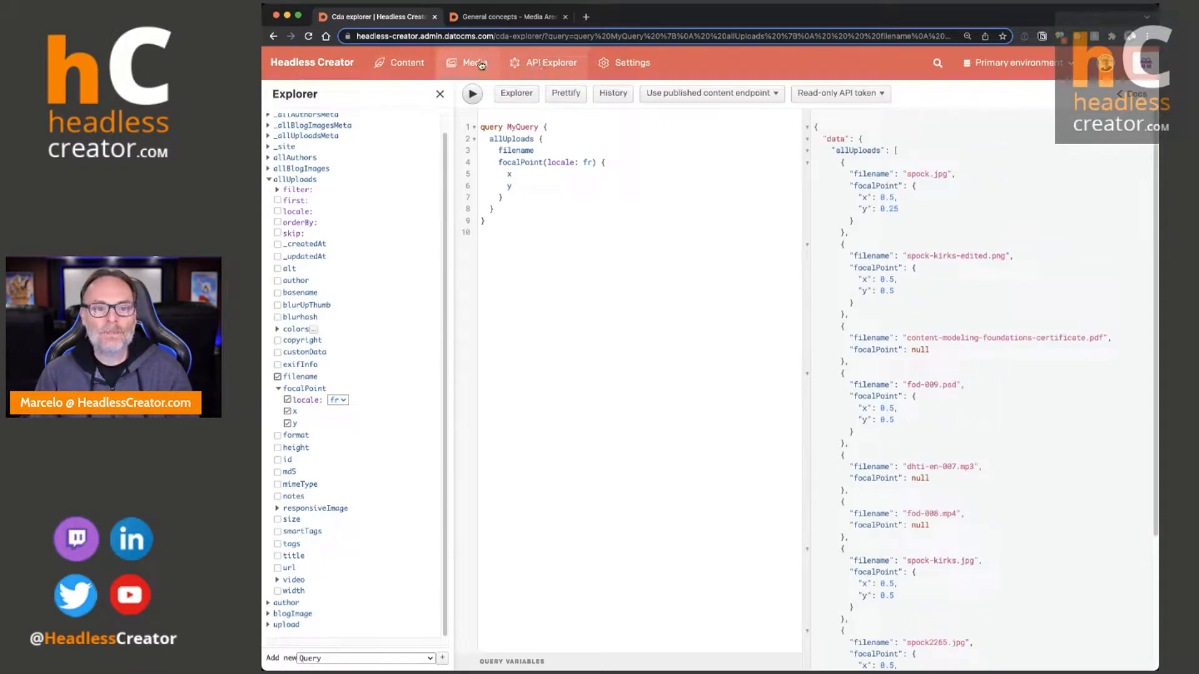
Open spock-kirks.jpg in the Media Area, check its Spanish and French metadata, and close the asset.
{"action": "left_click", "coordinate": [537, 188]}
{"action": "key", "text": "super+a"}
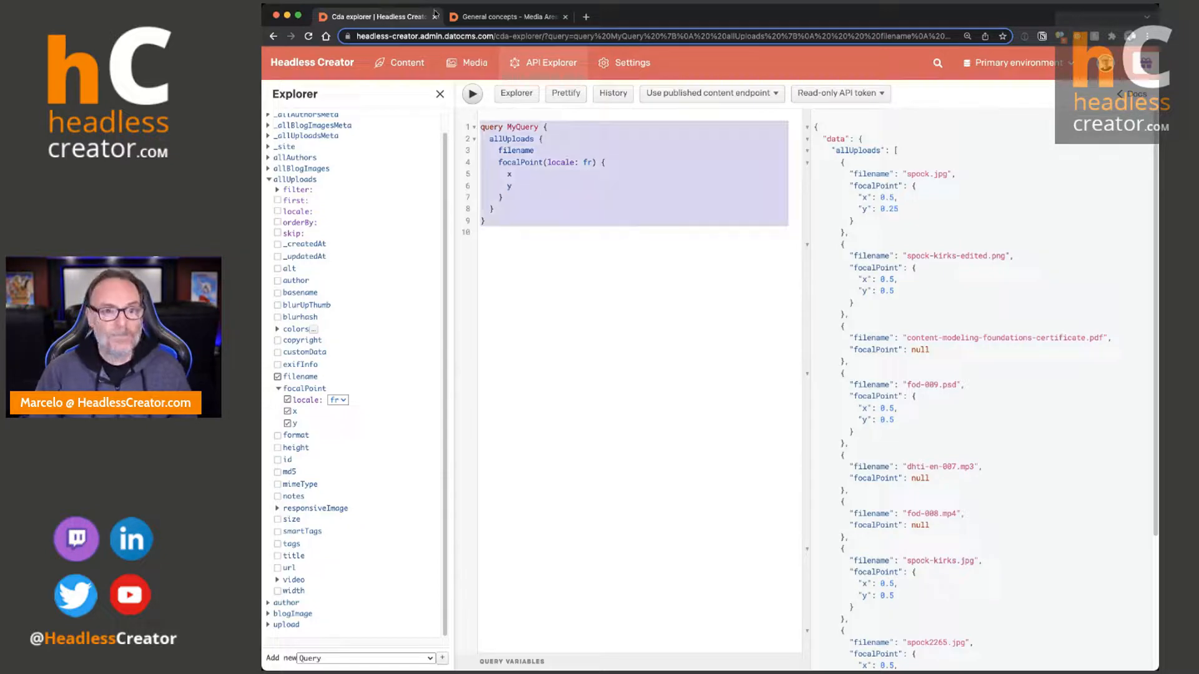
{"action": "left_click", "coordinate": [472, 62]}
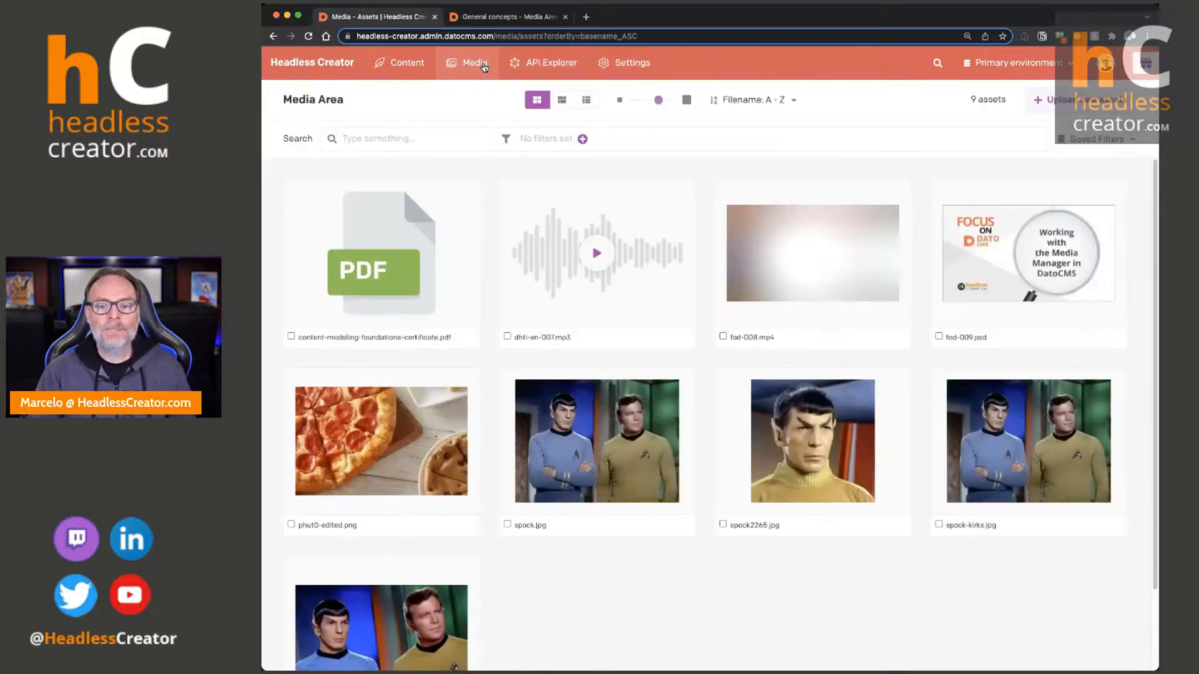
{"action": "left_click", "coordinate": [1027, 431]}
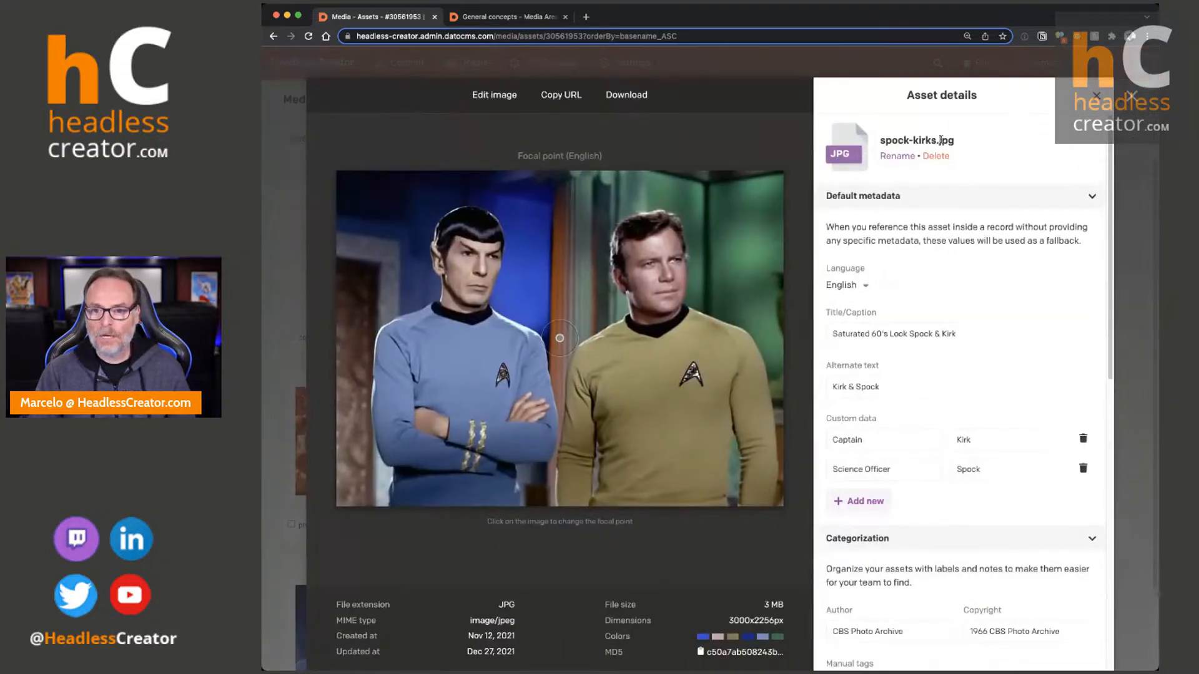
{"action": "left_click", "coordinate": [869, 285]}
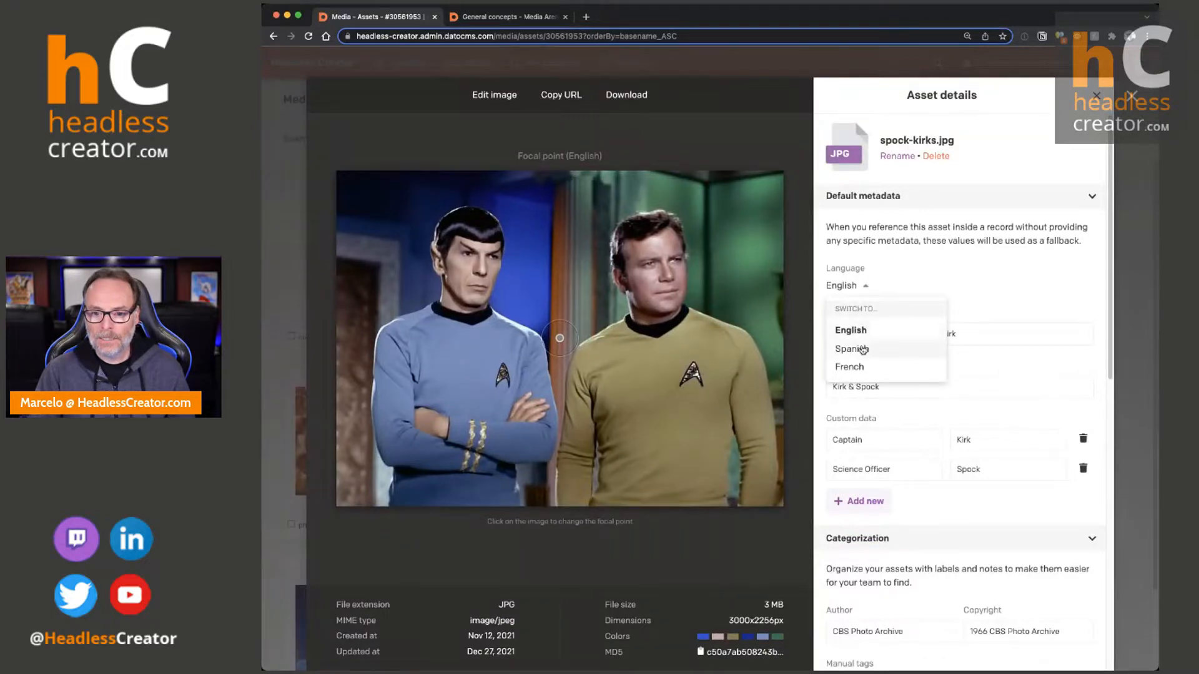
{"action": "left_click", "coordinate": [915, 348]}
{"action": "left_click", "coordinate": [870, 286]}
{"action": "left_click", "coordinate": [868, 367]}
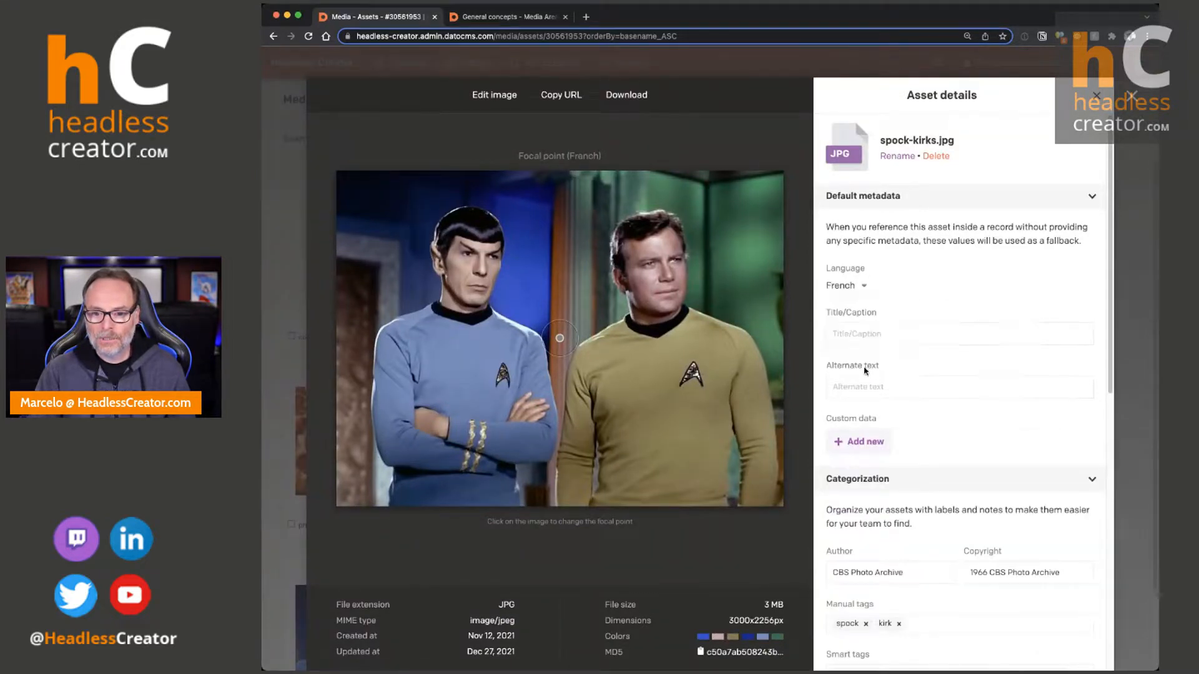
{"action": "left_click", "coordinate": [1096, 95]}
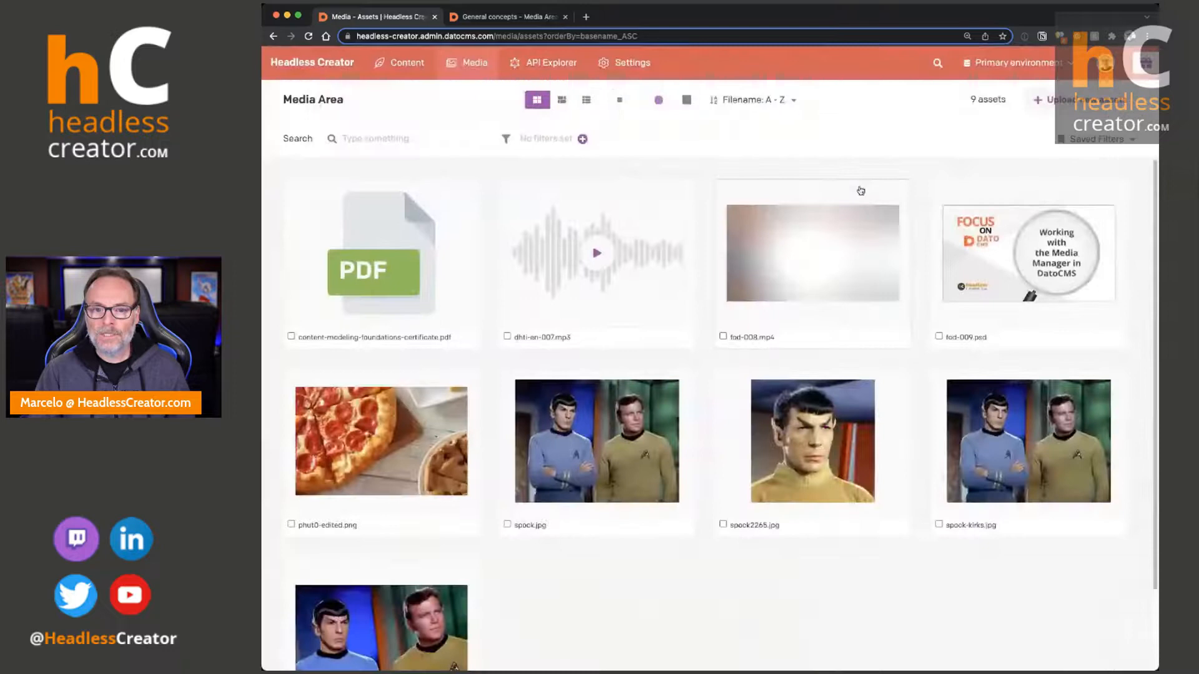
Open spock.jpg, set its English title and alternate text both to "English", and save the asset.
{"action": "left_click", "coordinate": [572, 433]}
{"action": "left_click", "coordinate": [862, 287]}
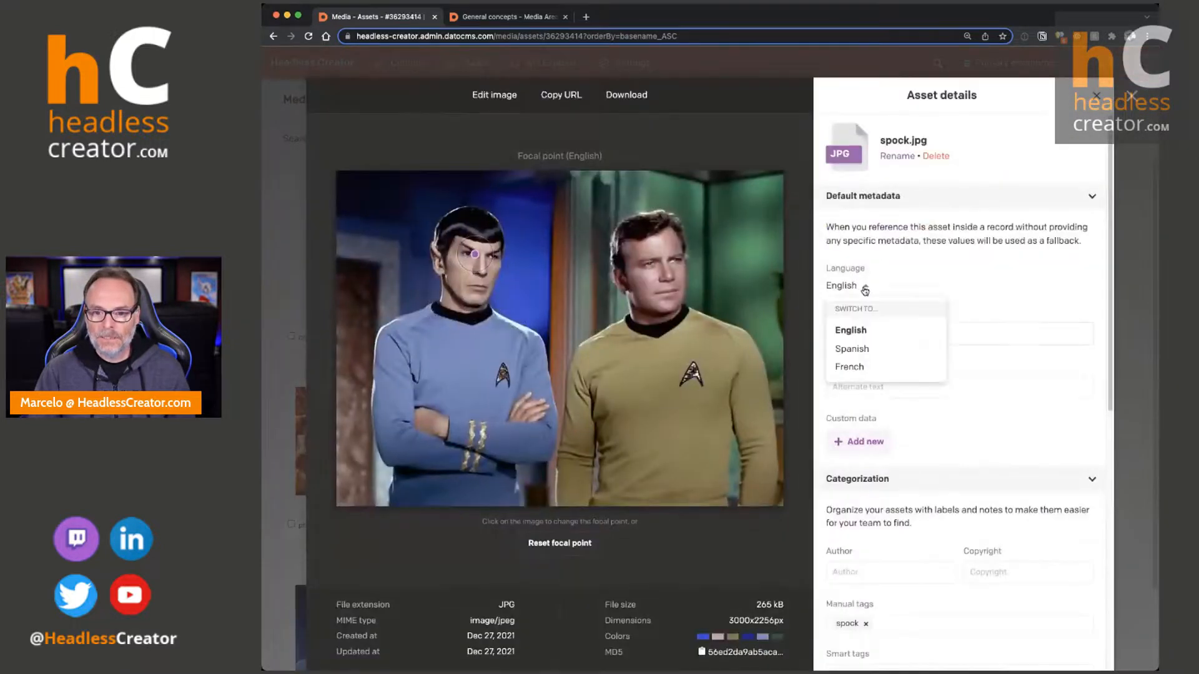
{"action": "left_click", "coordinate": [866, 335]}
{"action": "left_click", "coordinate": [884, 334]}
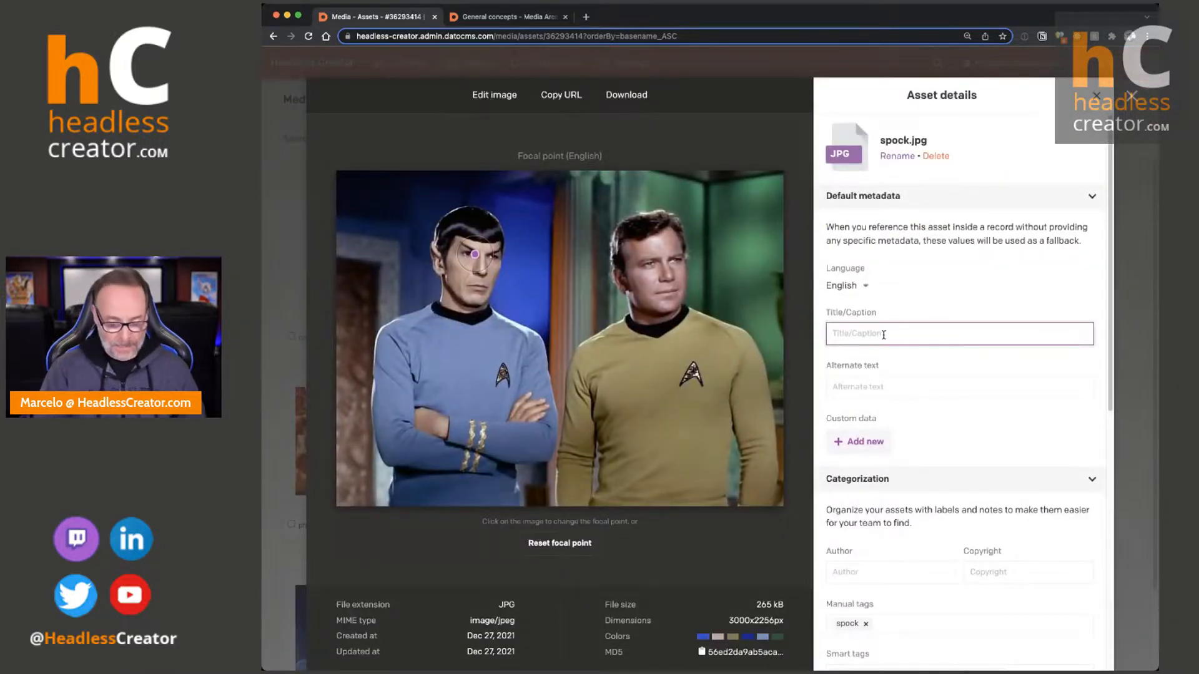
{"action": "type", "text": "English"}
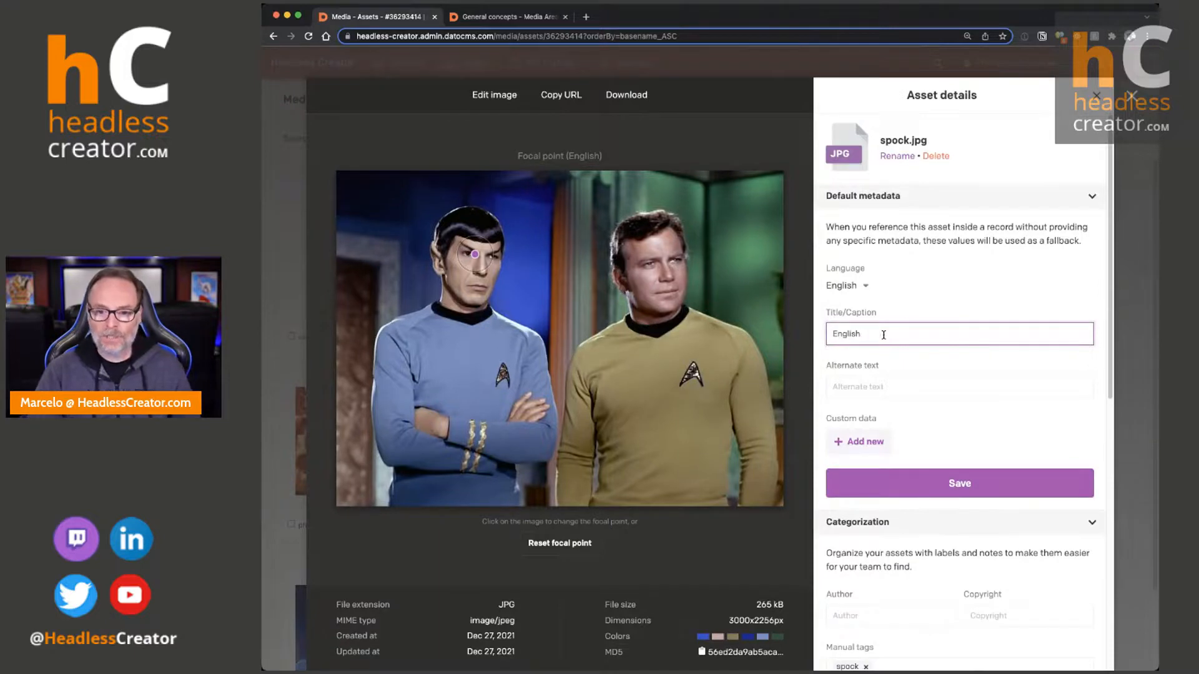
{"action": "left_click", "coordinate": [872, 384]}
{"action": "type", "text": "English"}
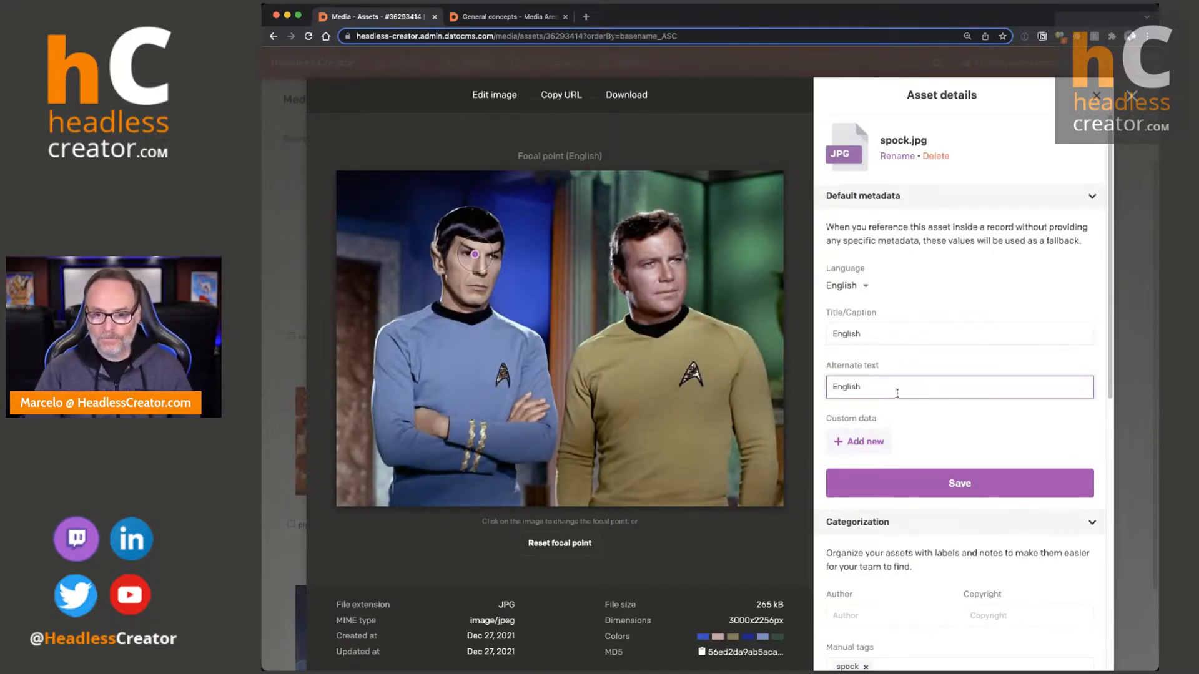
{"action": "key", "text": "Return"}
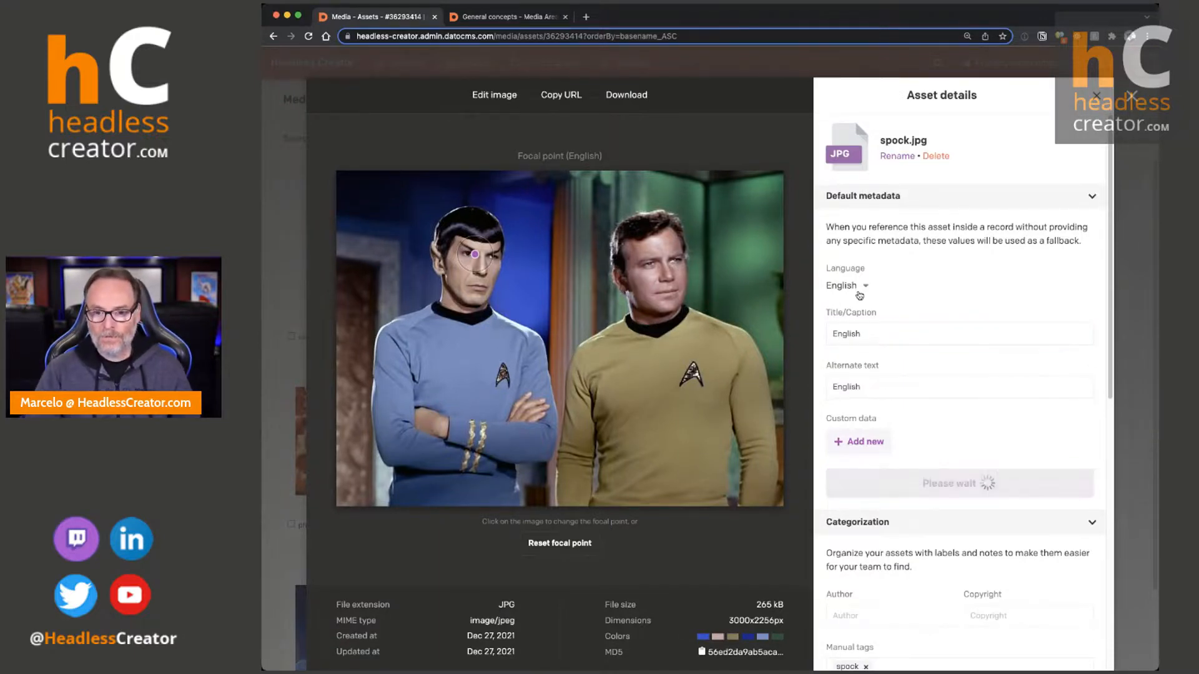
Set the Spanish title and alternate text of spock.jpg both to "Spanish" and save the asset.
{"action": "left_click", "coordinate": [864, 289]}
{"action": "left_click", "coordinate": [867, 349]}
{"action": "left_click", "coordinate": [880, 331]}
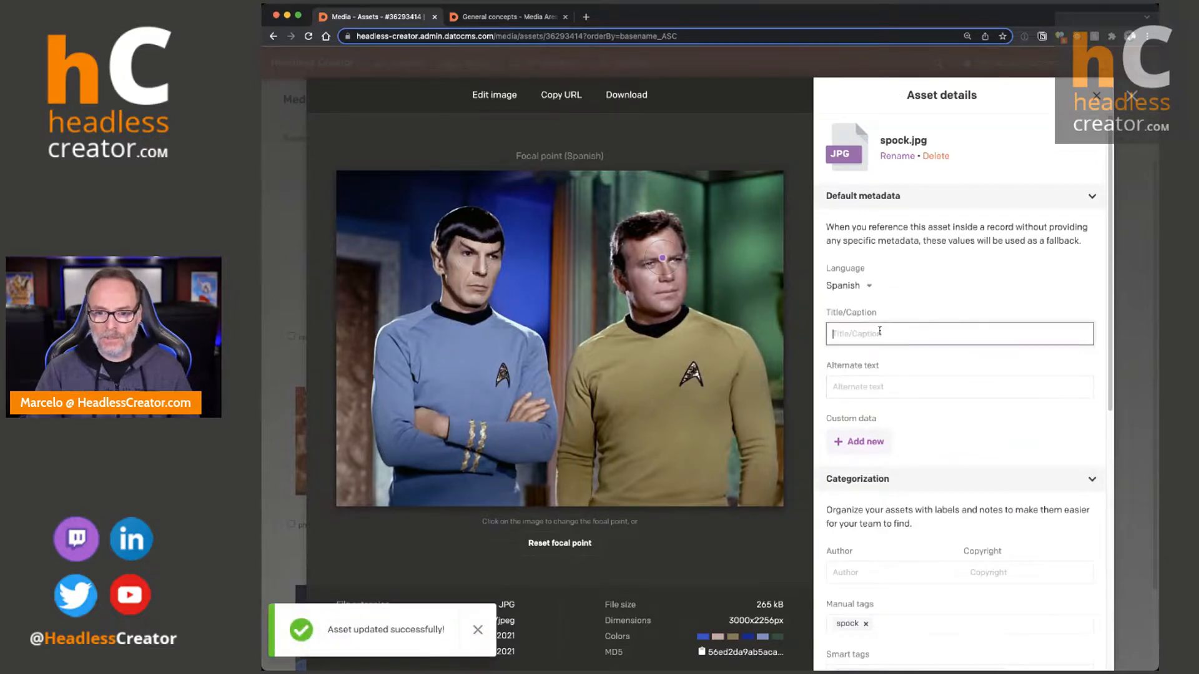
{"action": "type", "text": "Spanish"}
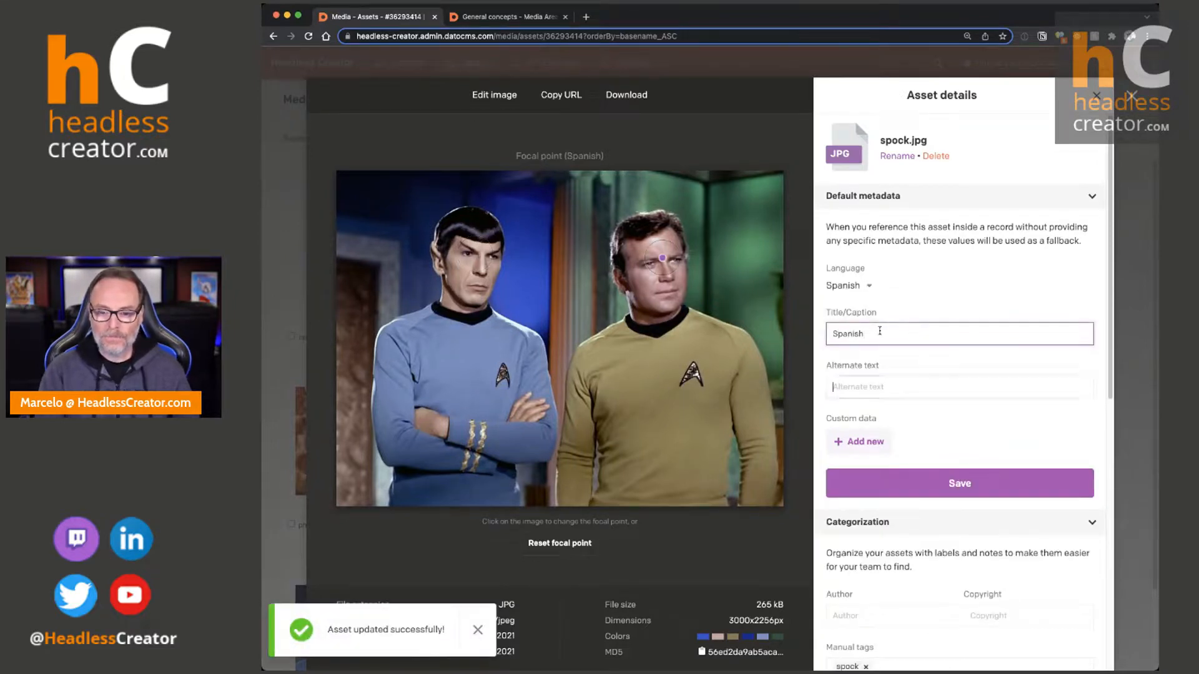
{"action": "key", "text": "Tab"}
{"action": "type", "text": "S"}
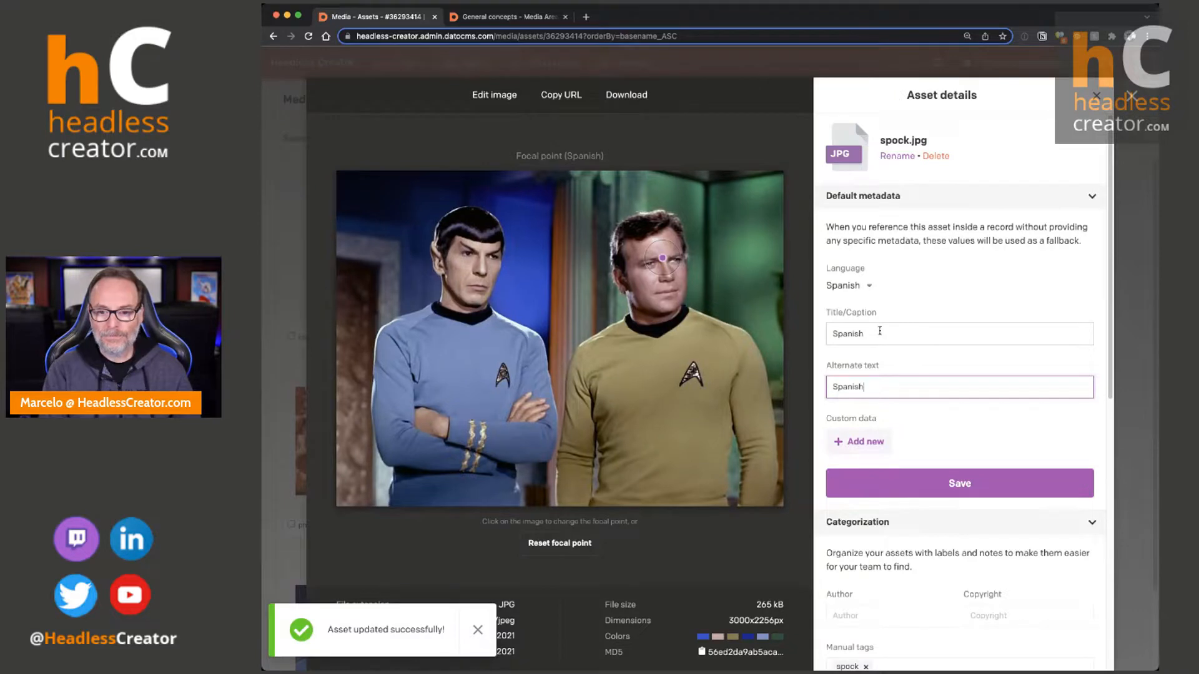
{"action": "key", "text": "Return"}
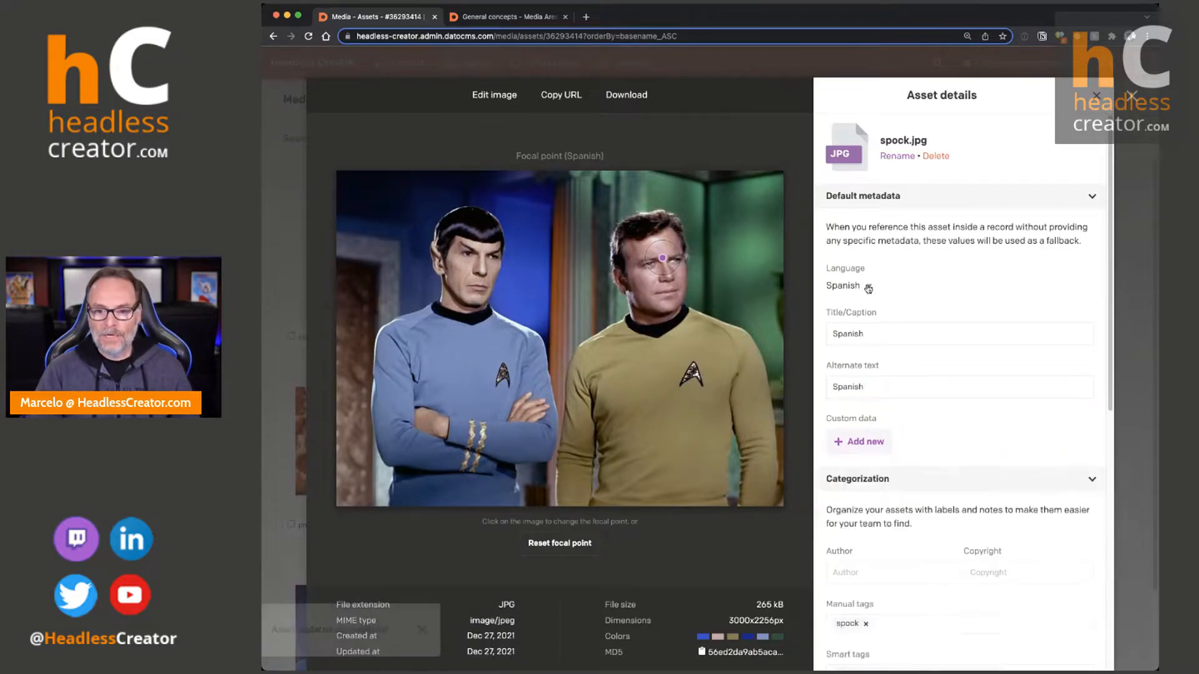
Set the French title and alternate text of spock.jpg to "French", save the asset, and return to its English metadata.
{"action": "left_click", "coordinate": [867, 287]}
{"action": "left_click", "coordinate": [877, 365]}
{"action": "left_click", "coordinate": [871, 332]}
{"action": "type", "text": "Fr"}
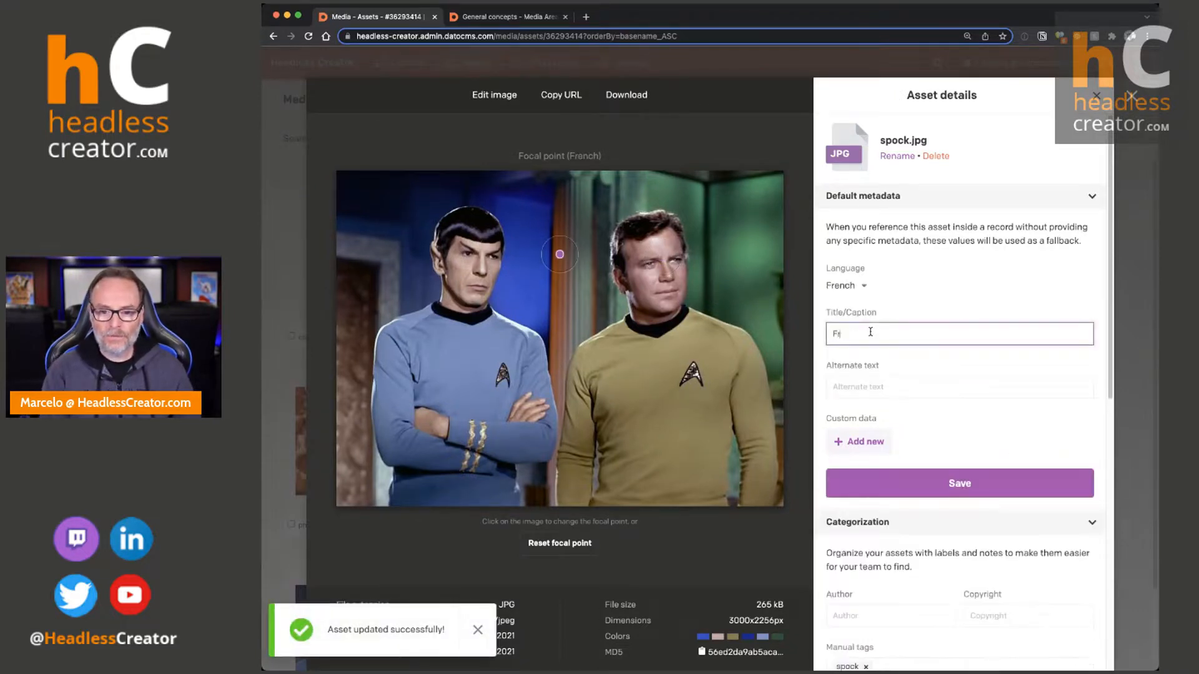
{"action": "type", "text": "ench"}
{"action": "key", "text": "Tab"}
{"action": "type", "text": "French"}
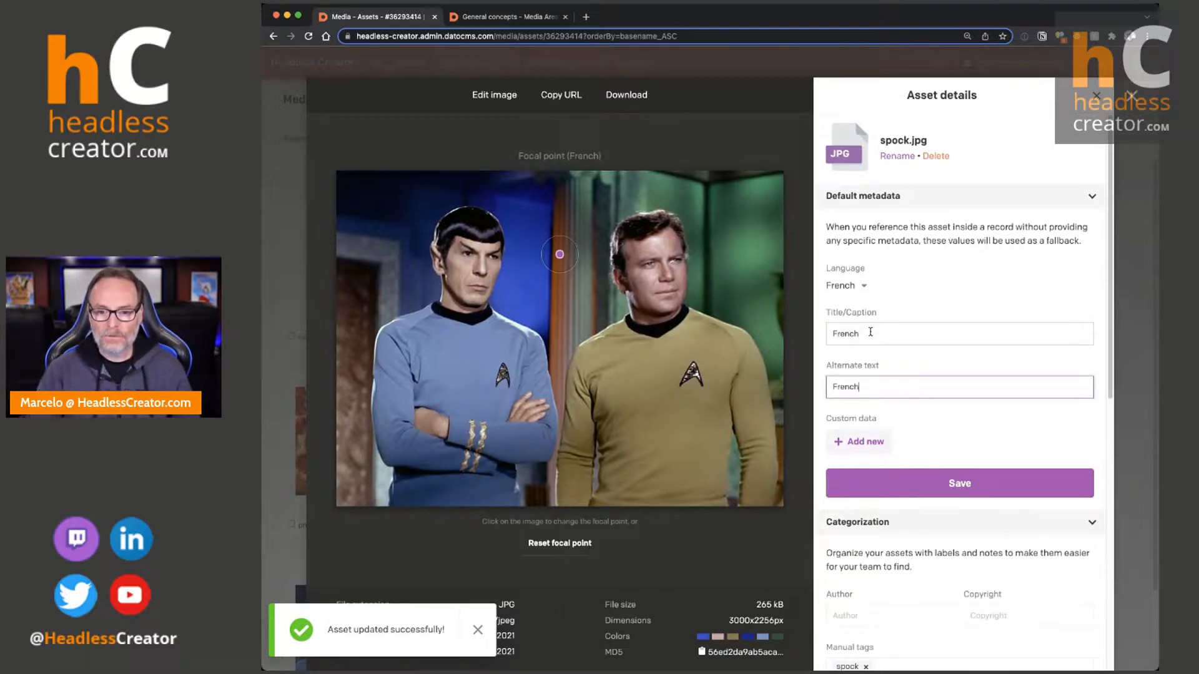
{"action": "left_click", "coordinate": [982, 475]}
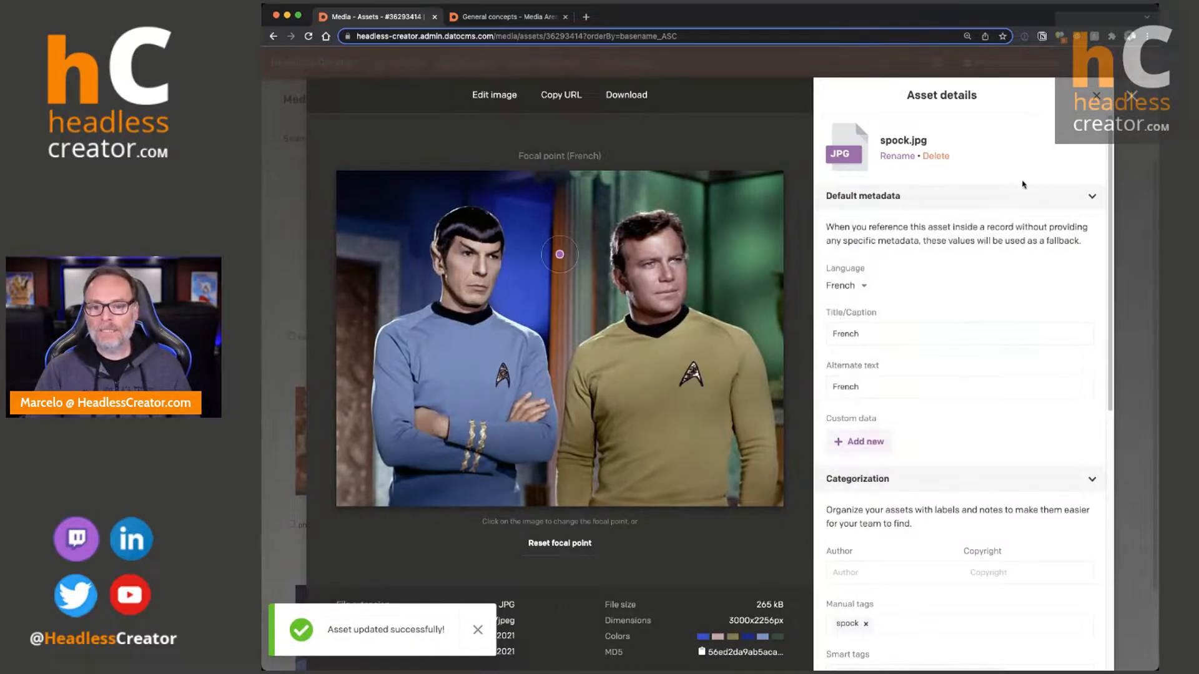
{"action": "left_click", "coordinate": [853, 289]}
{"action": "left_click", "coordinate": [854, 330]}
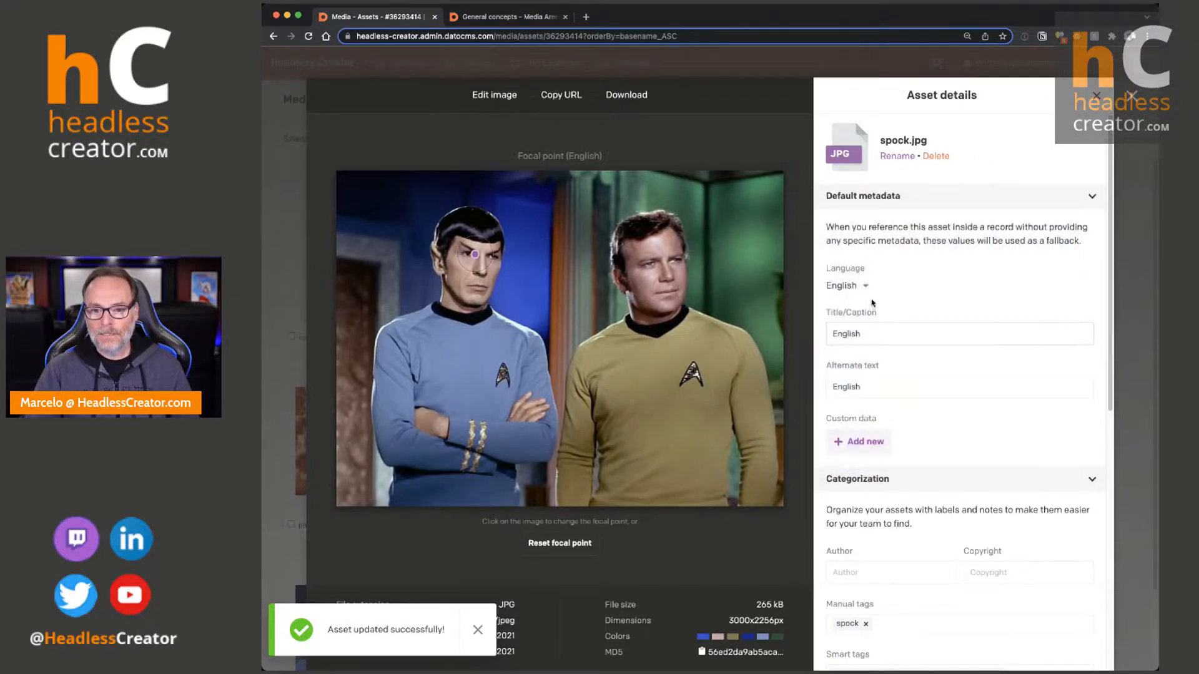
Check the Spanish and French metadata and focal points of spock.jpg, and leave the asset for the API Explorer.
{"action": "left_click", "coordinate": [867, 284]}
{"action": "left_click", "coordinate": [853, 349]}
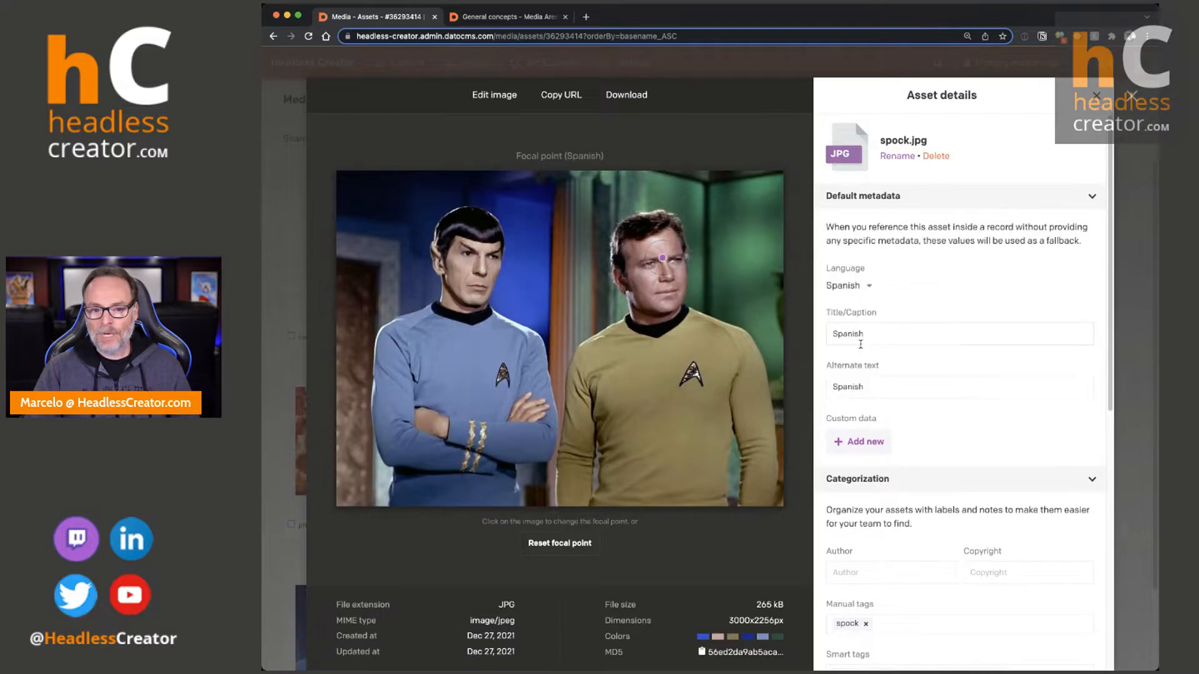
{"action": "left_click", "coordinate": [868, 289]}
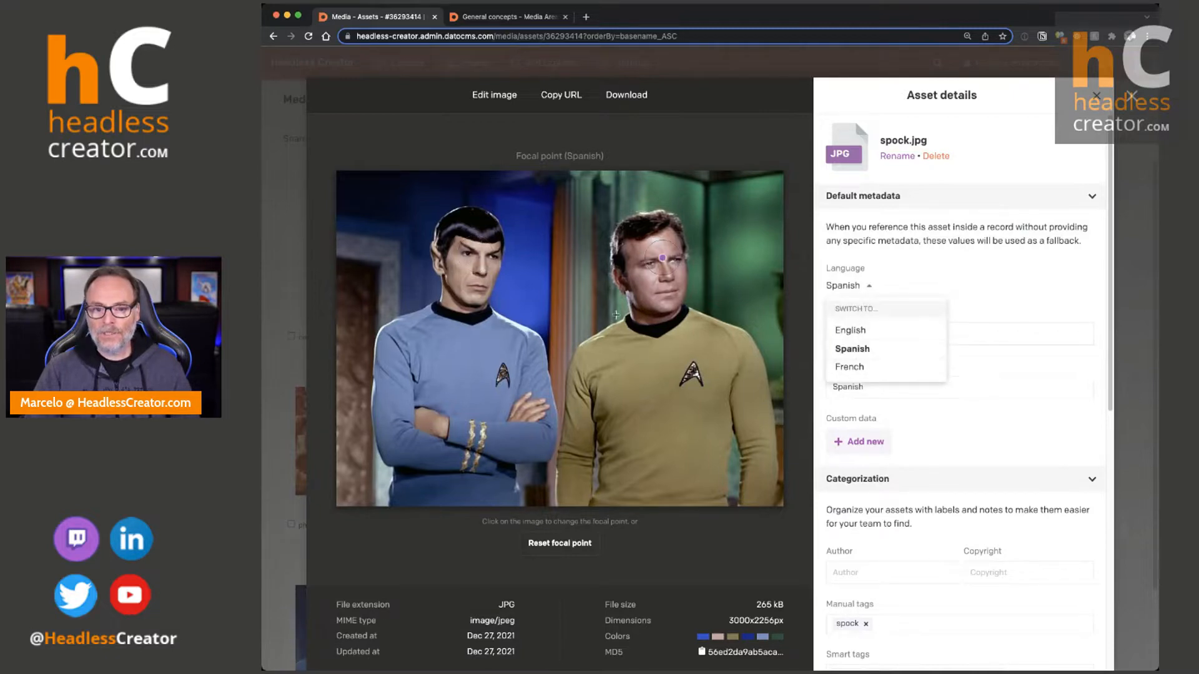
{"action": "left_click", "coordinate": [854, 366]}
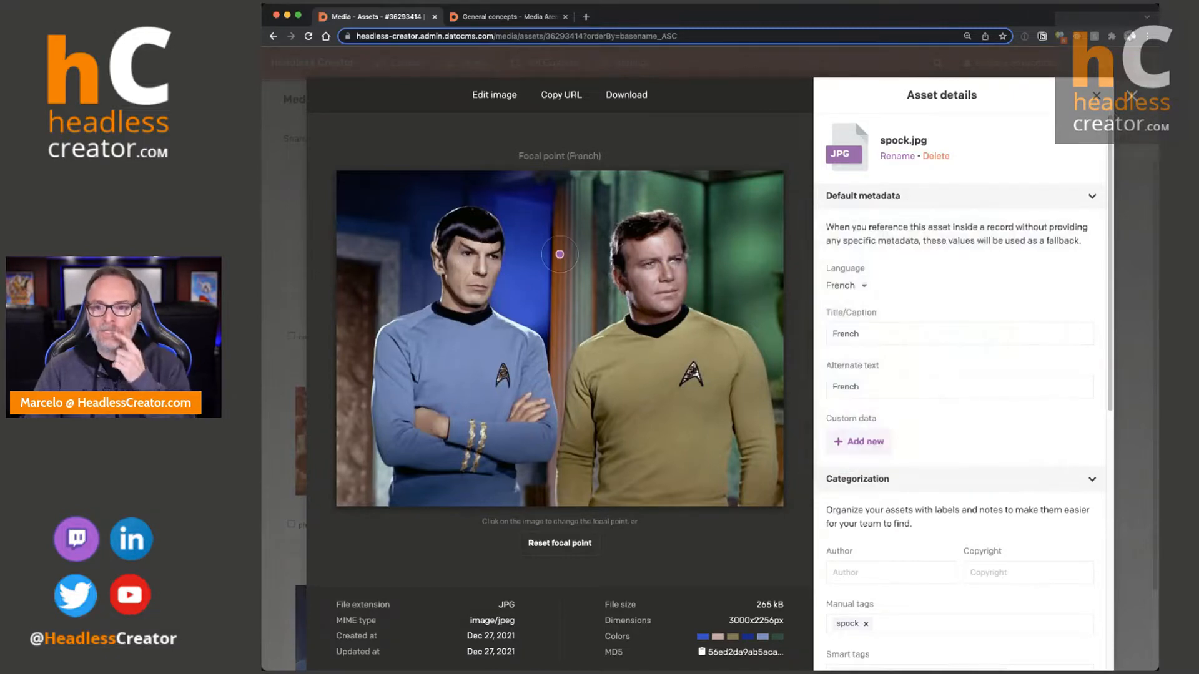
{"action": "left_click", "coordinate": [519, 72]}
{"action": "left_click", "coordinate": [520, 69]}
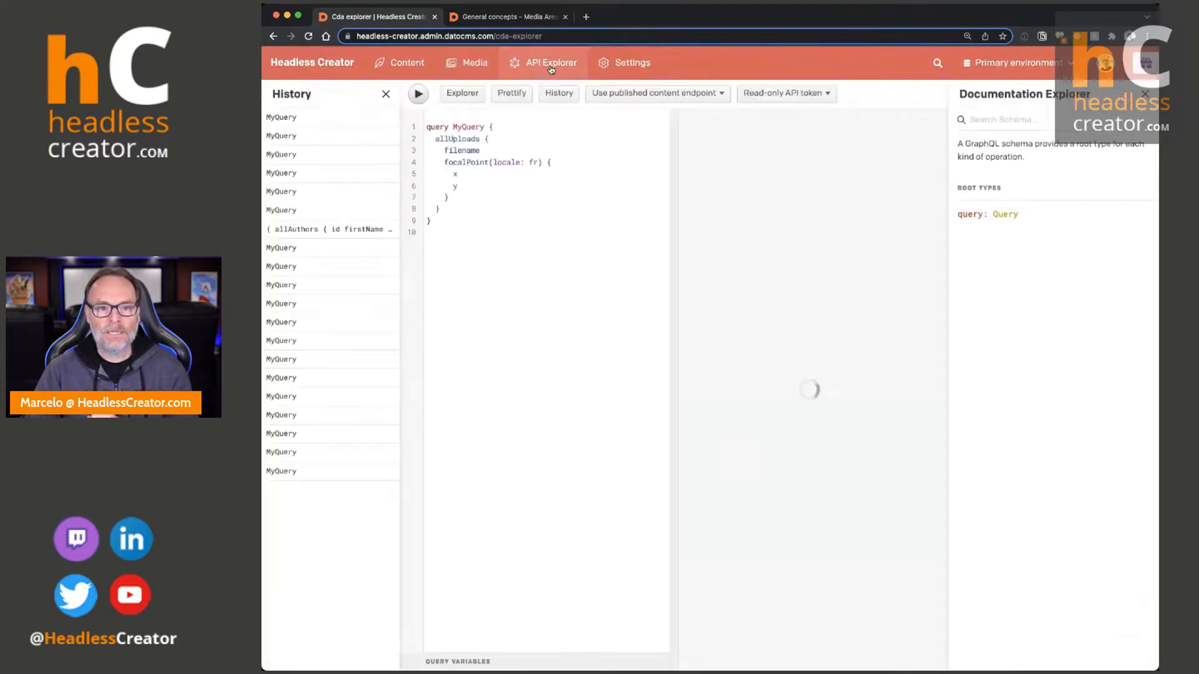
Reopen spock.jpg from the Media Area, compare its English and Spanish focal points, and close the asset.
{"action": "left_click", "coordinate": [473, 63]}
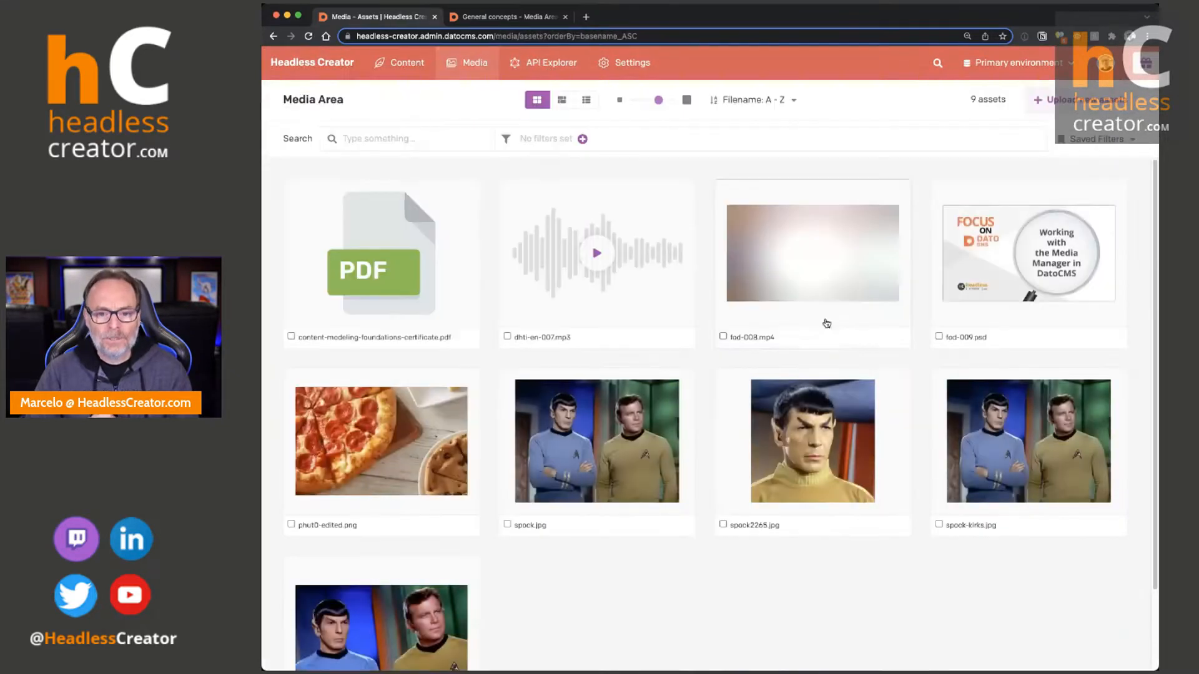
{"action": "left_click", "coordinate": [595, 444]}
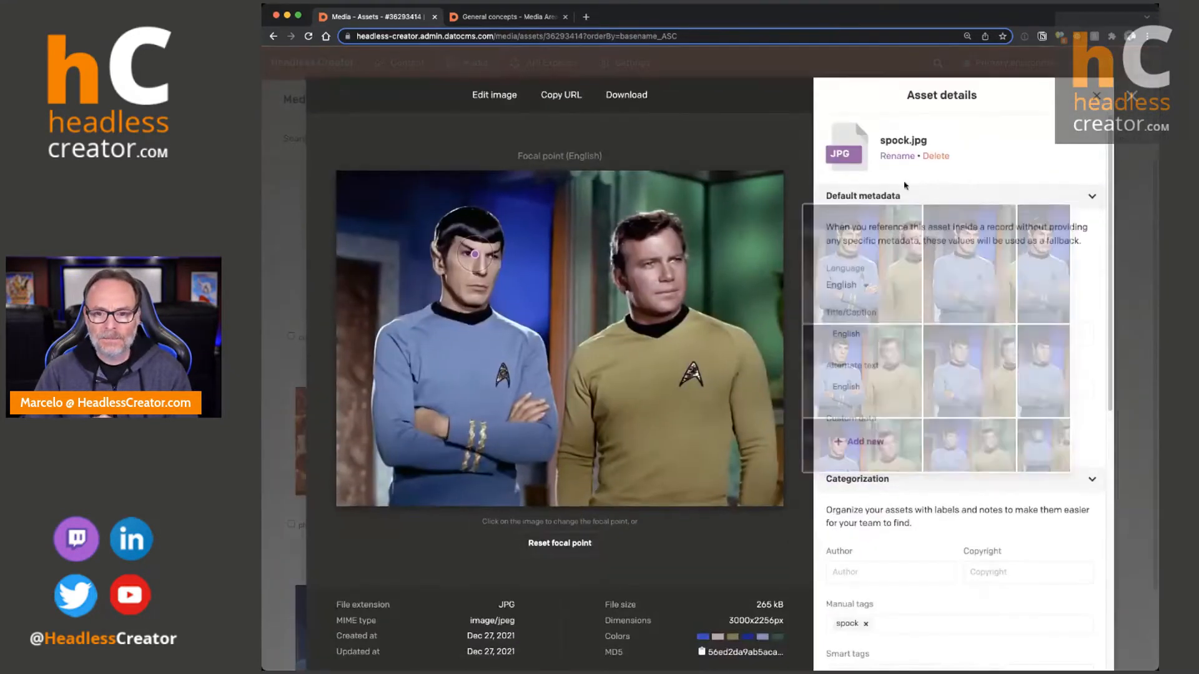
{"action": "left_click", "coordinate": [861, 286]}
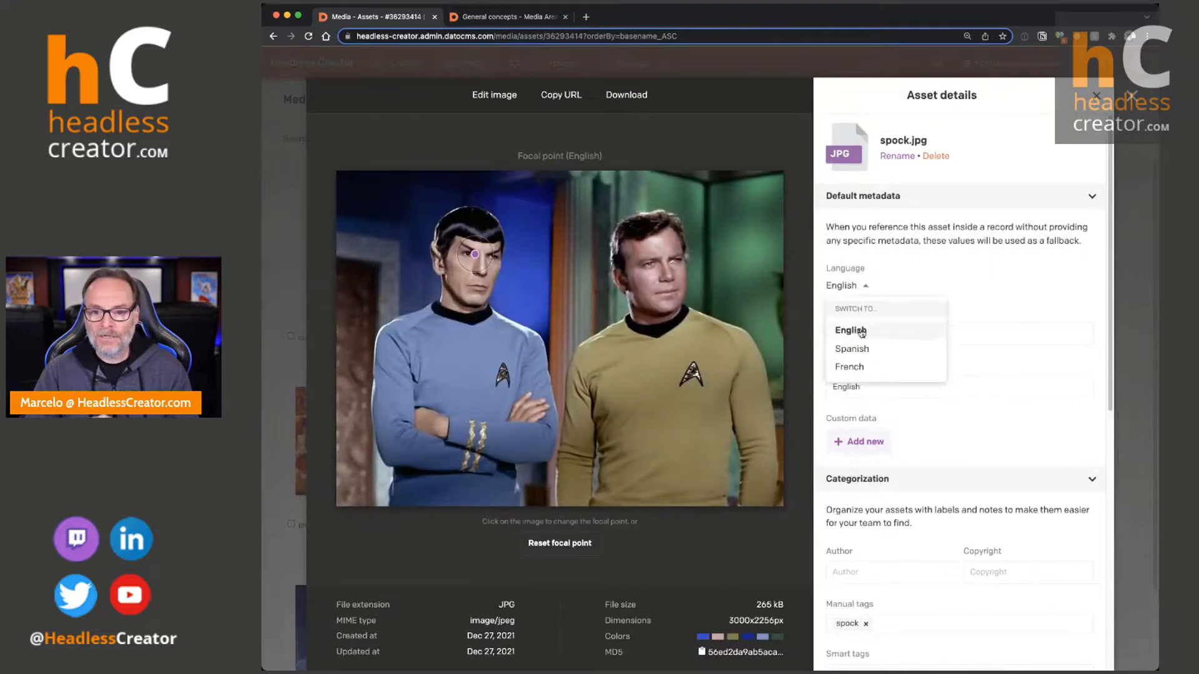
{"action": "left_click", "coordinate": [853, 347]}
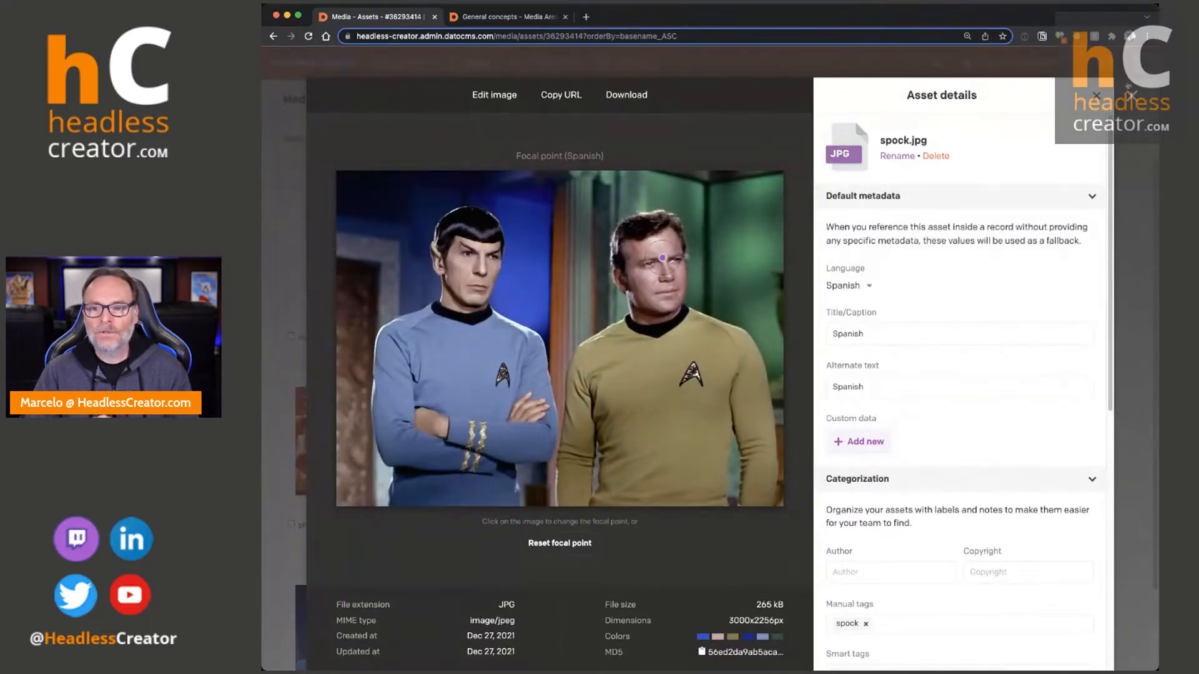
{"action": "left_click", "coordinate": [1132, 97]}
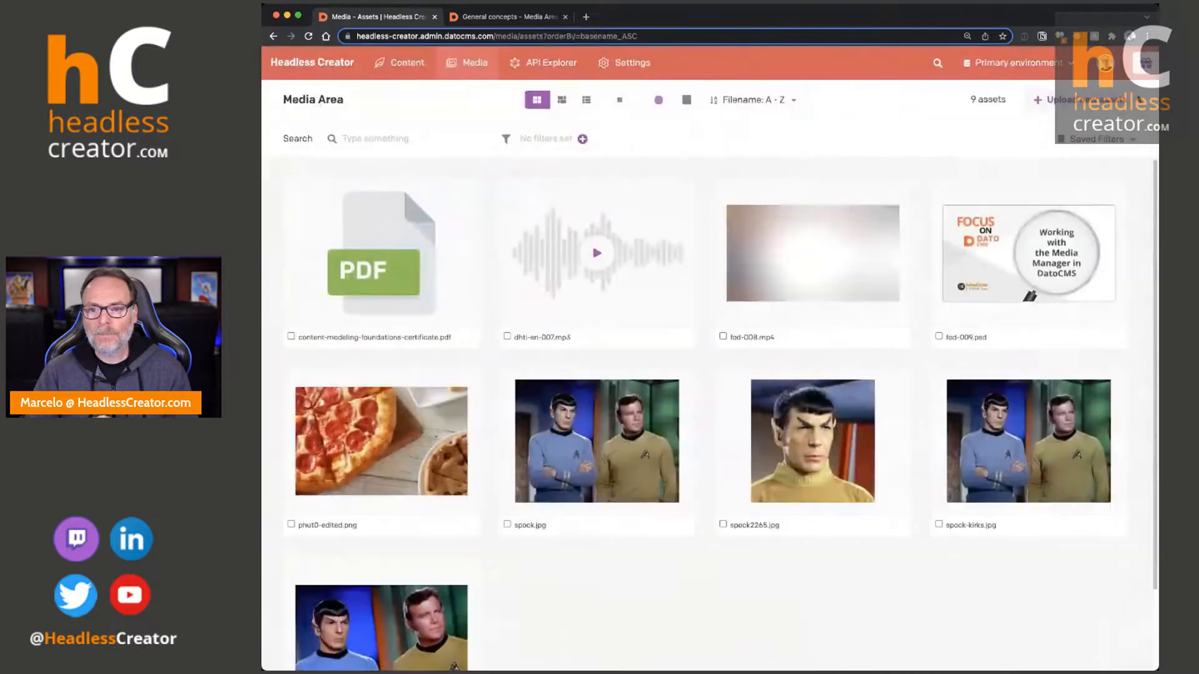
Run the allUploads focal point query for locale fr in the API Explorer, and replace the query history with the query builder.
{"action": "left_click", "coordinate": [570, 62]}
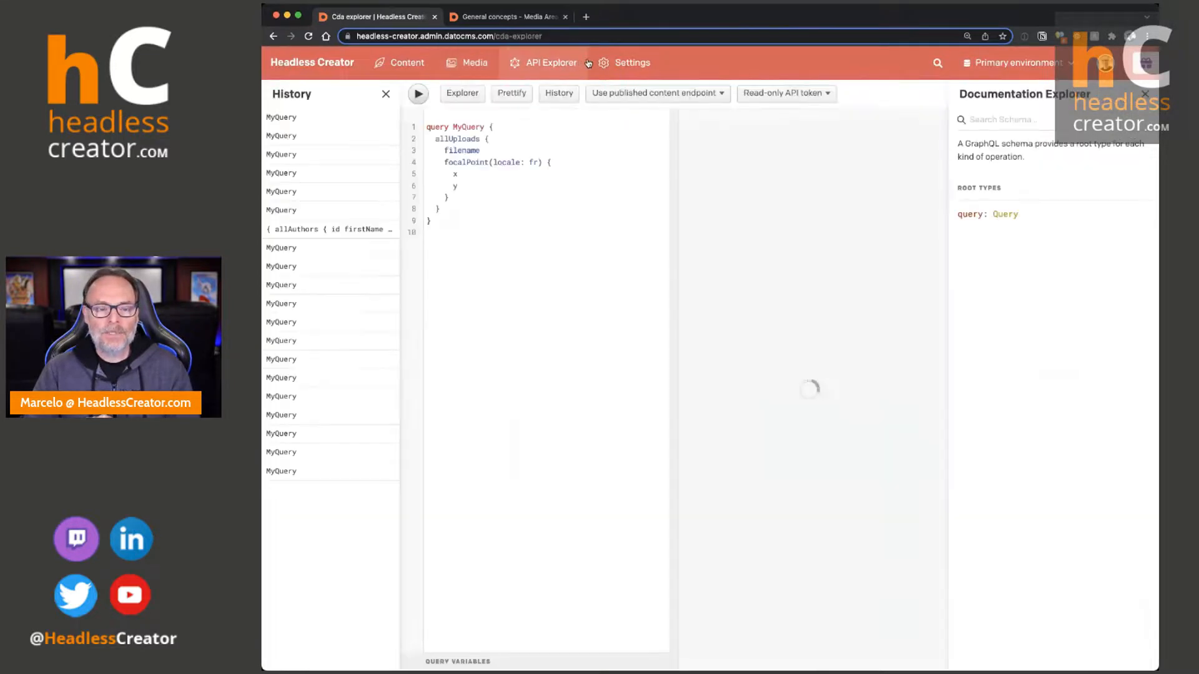
{"action": "left_click", "coordinate": [421, 98]}
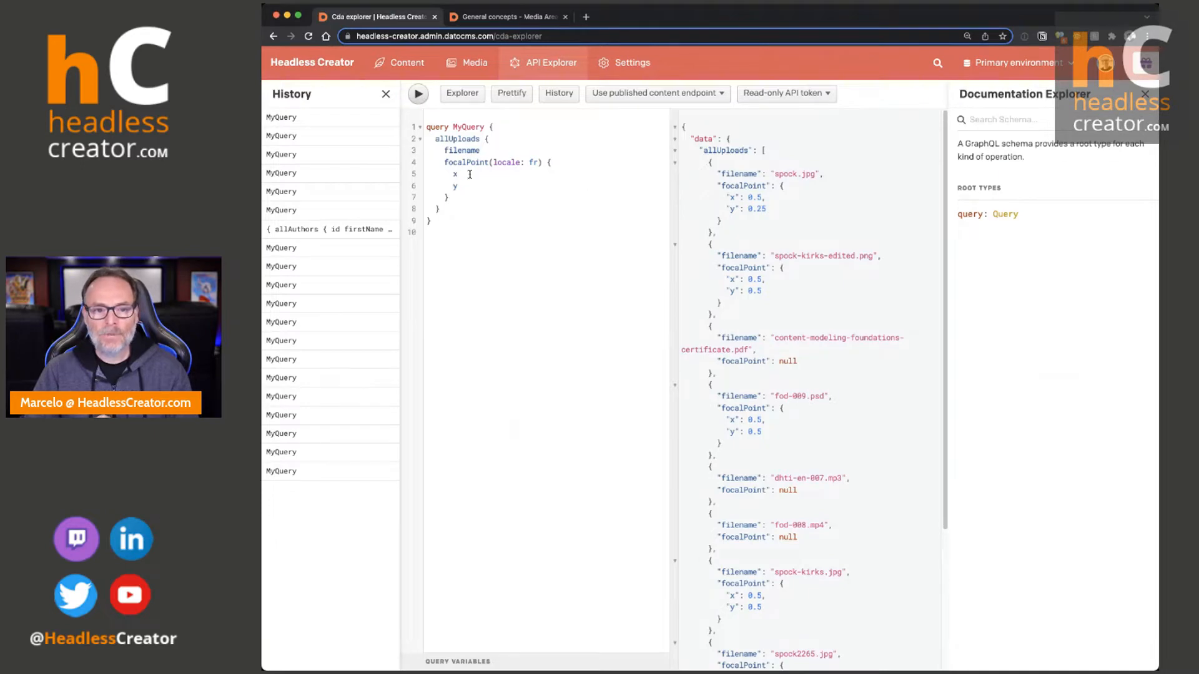
{"action": "left_click", "coordinate": [384, 95]}
{"action": "left_click", "coordinate": [322, 93]}
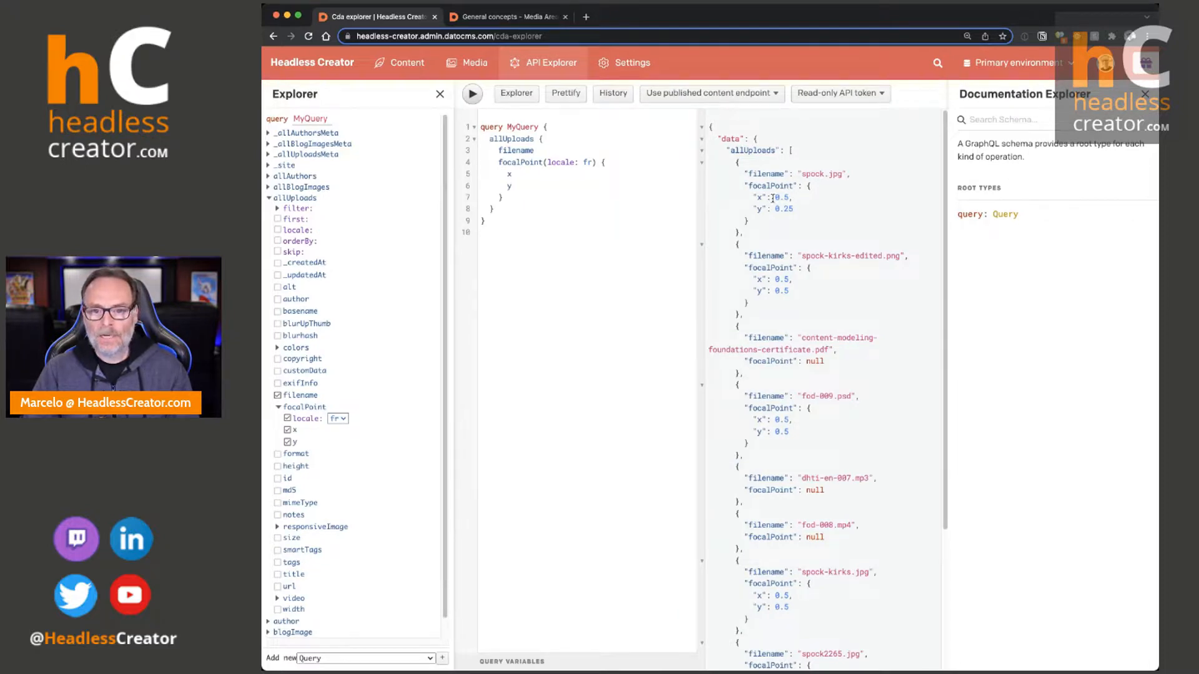
{"action": "left_click_drag", "start_coordinate": [777, 198], "coordinate": [792, 202]}
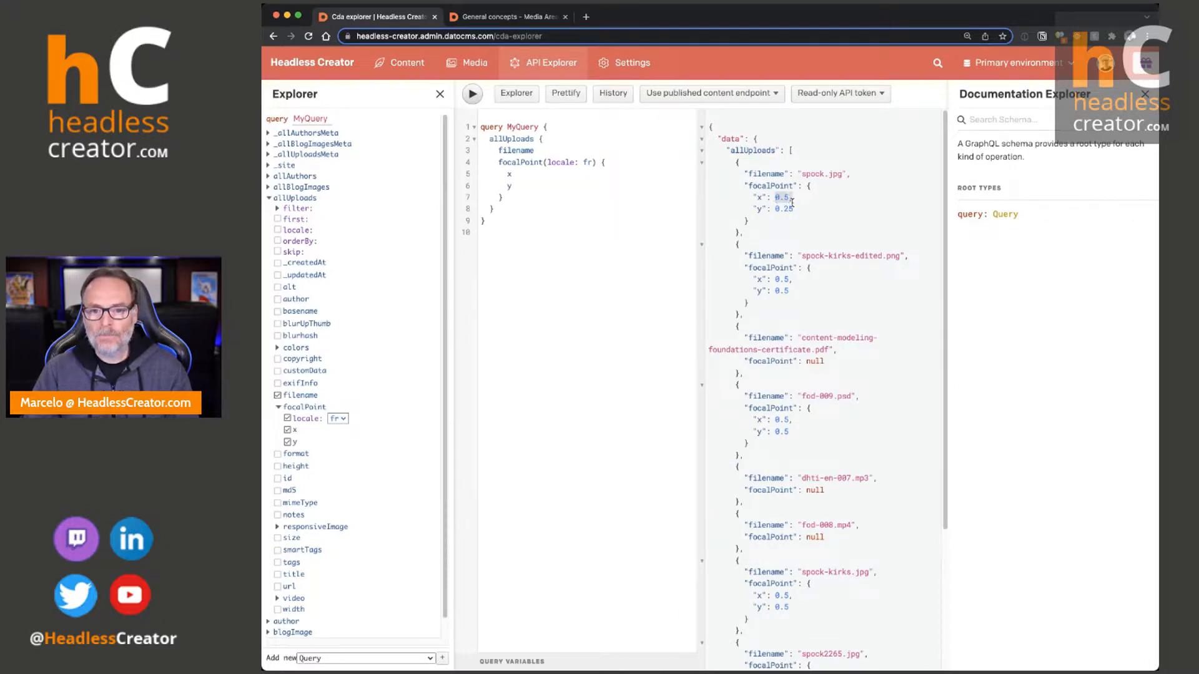
Run the allUploads query with the focalPoint locale set to es, and again with it set to en.
{"action": "left_click", "coordinate": [345, 409]}
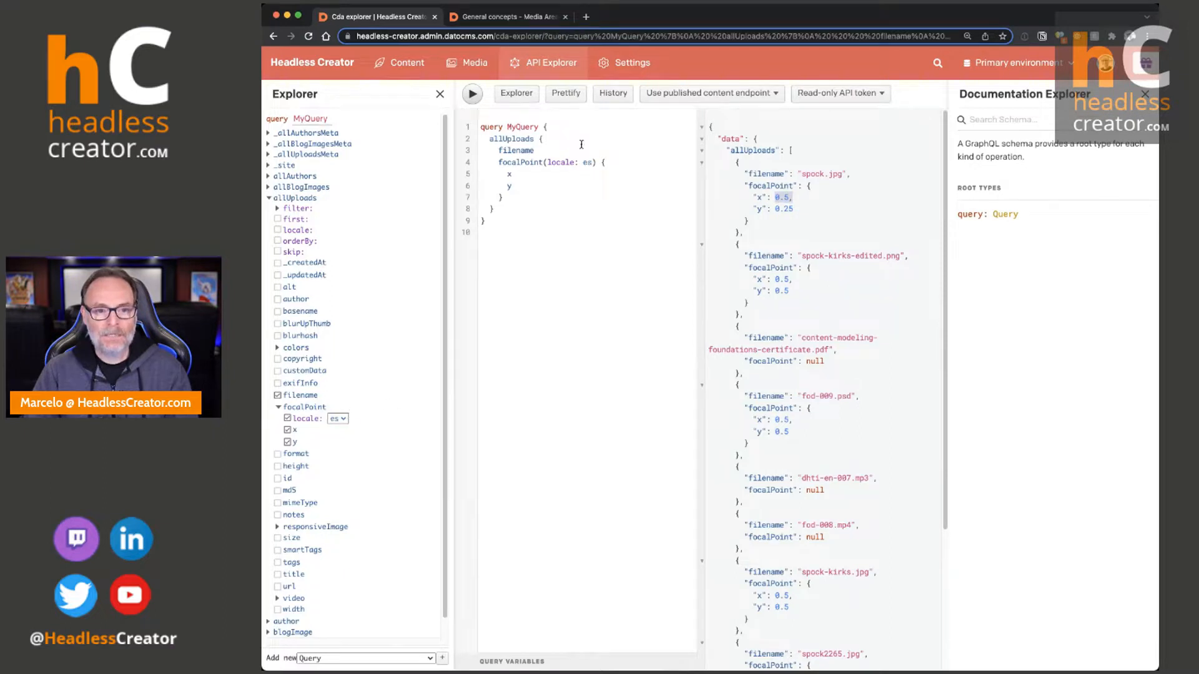
{"action": "left_click", "coordinate": [473, 98]}
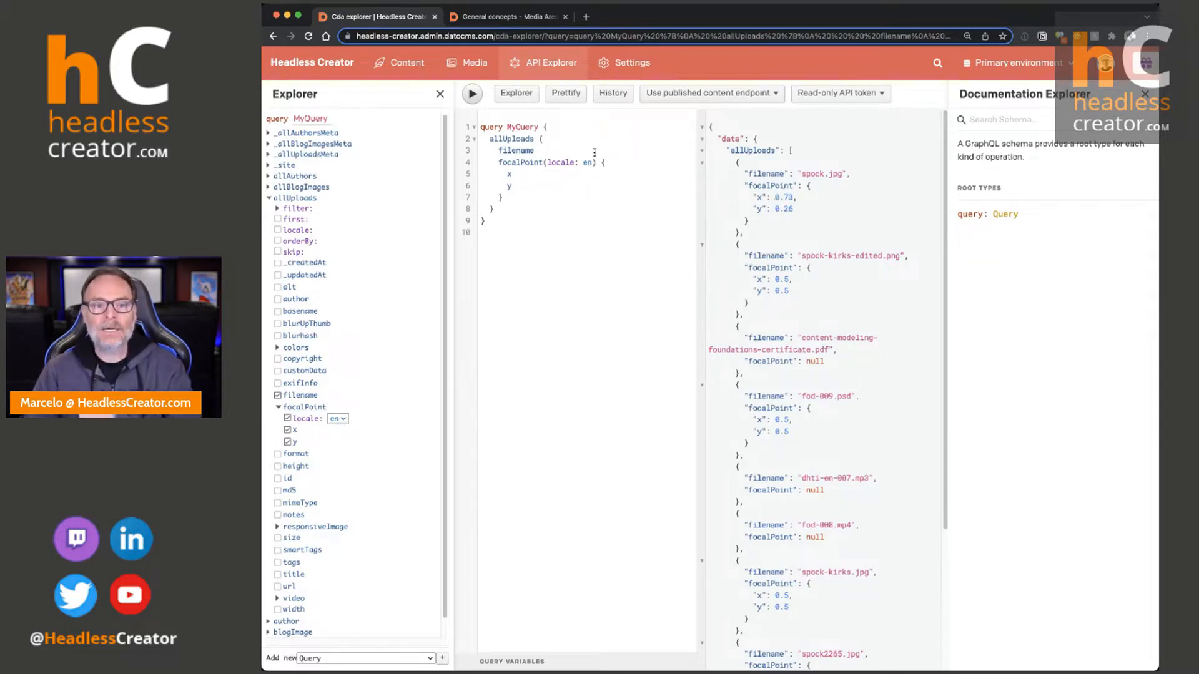
{"action": "left_click", "coordinate": [476, 97]}
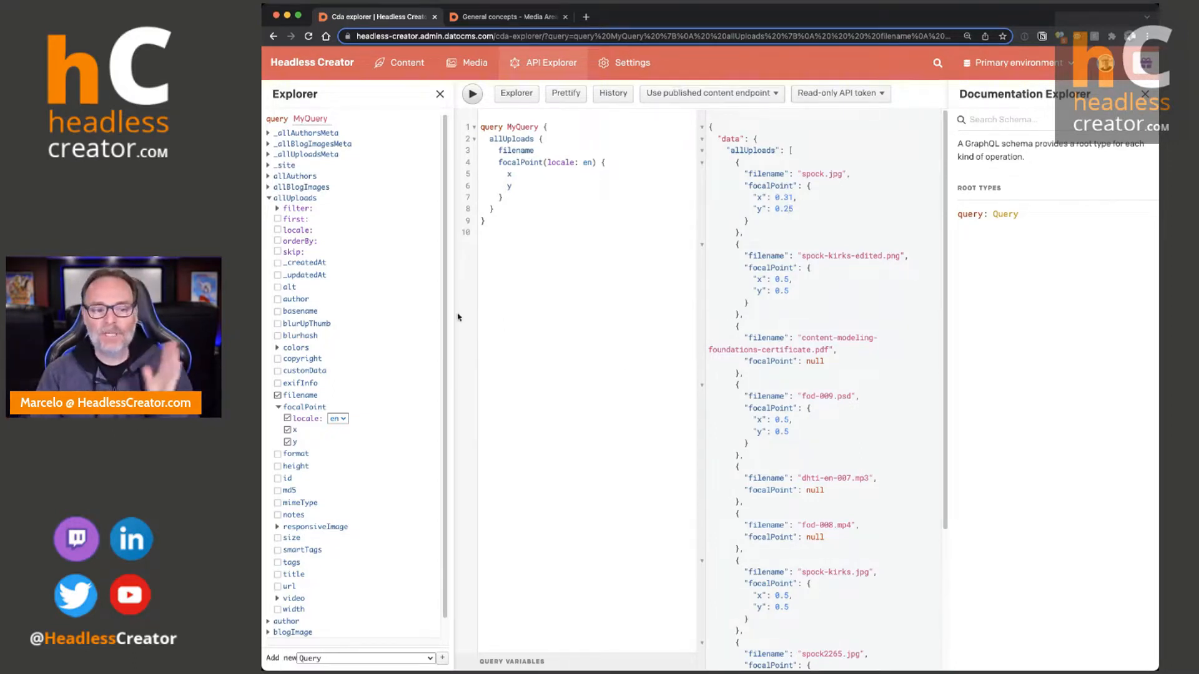
Add responsiveImage with an imgixParams argument to the allUploads query and look through the available image parameters.
{"action": "scroll", "coordinate": [367, 405], "scroll_direction": "down", "scroll_amount": 1}
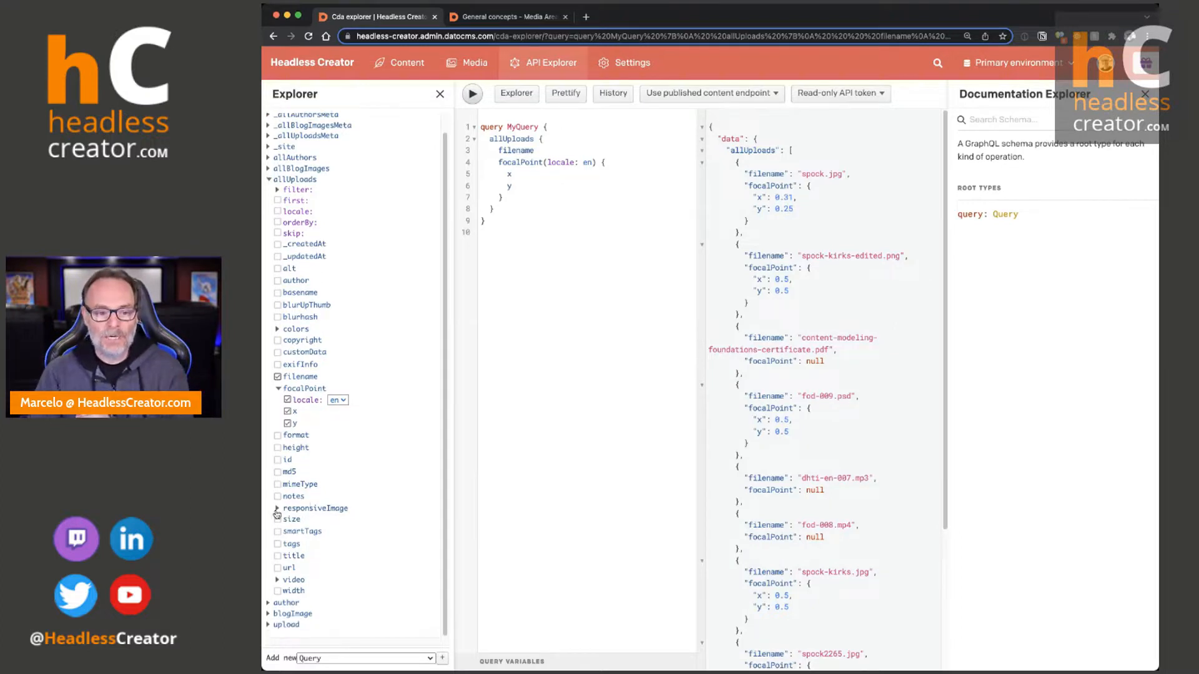
{"action": "left_click", "coordinate": [313, 508]}
{"action": "scroll", "coordinate": [316, 437], "scroll_direction": "down", "scroll_amount": 5}
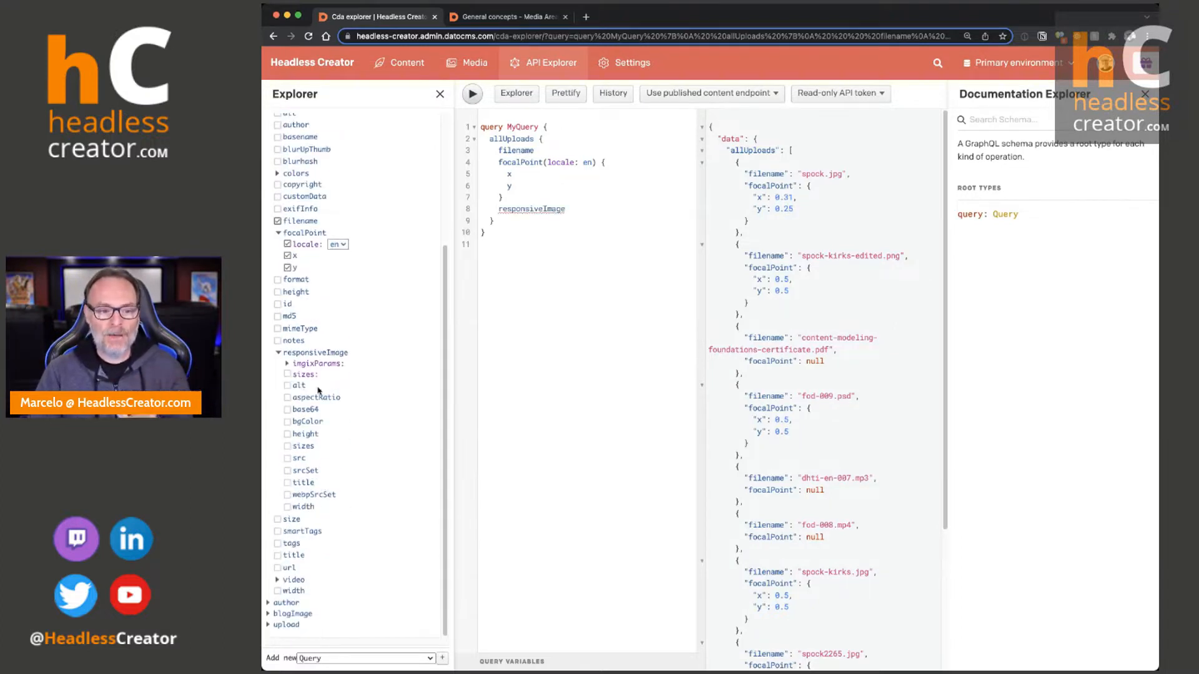
{"action": "left_click", "coordinate": [289, 365]}
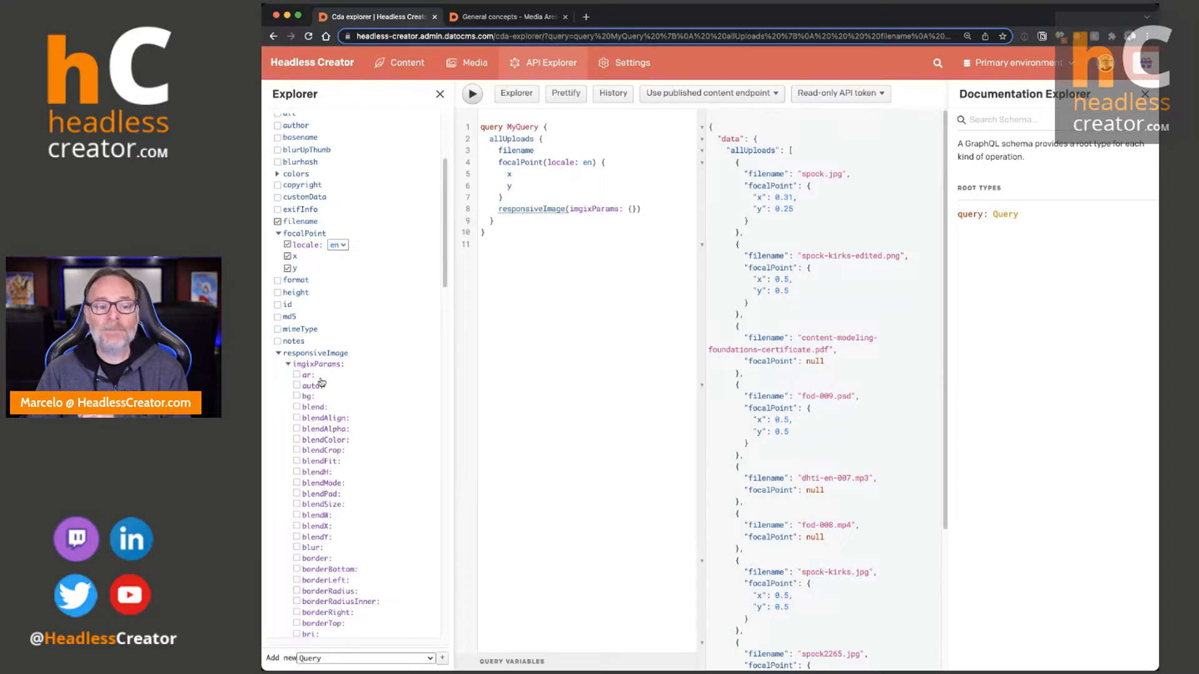
{"action": "scroll", "coordinate": [333, 401], "scroll_direction": "down", "scroll_amount": 10}
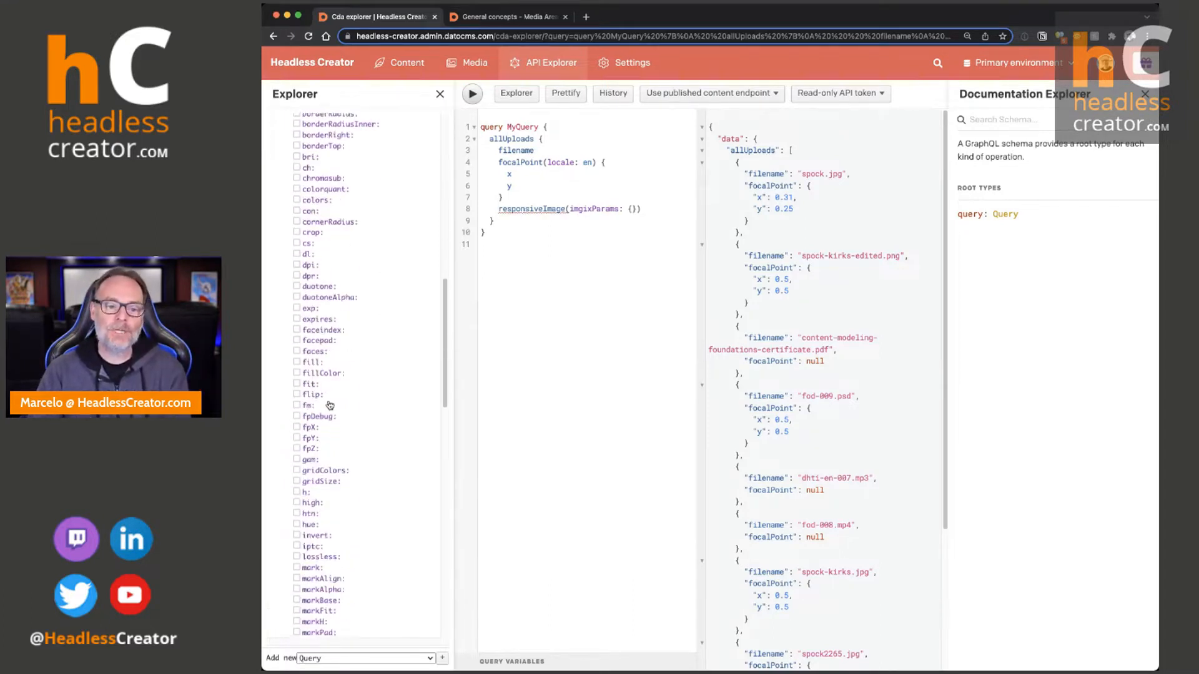
{"action": "scroll", "coordinate": [331, 401], "scroll_direction": "down", "scroll_amount": 5}
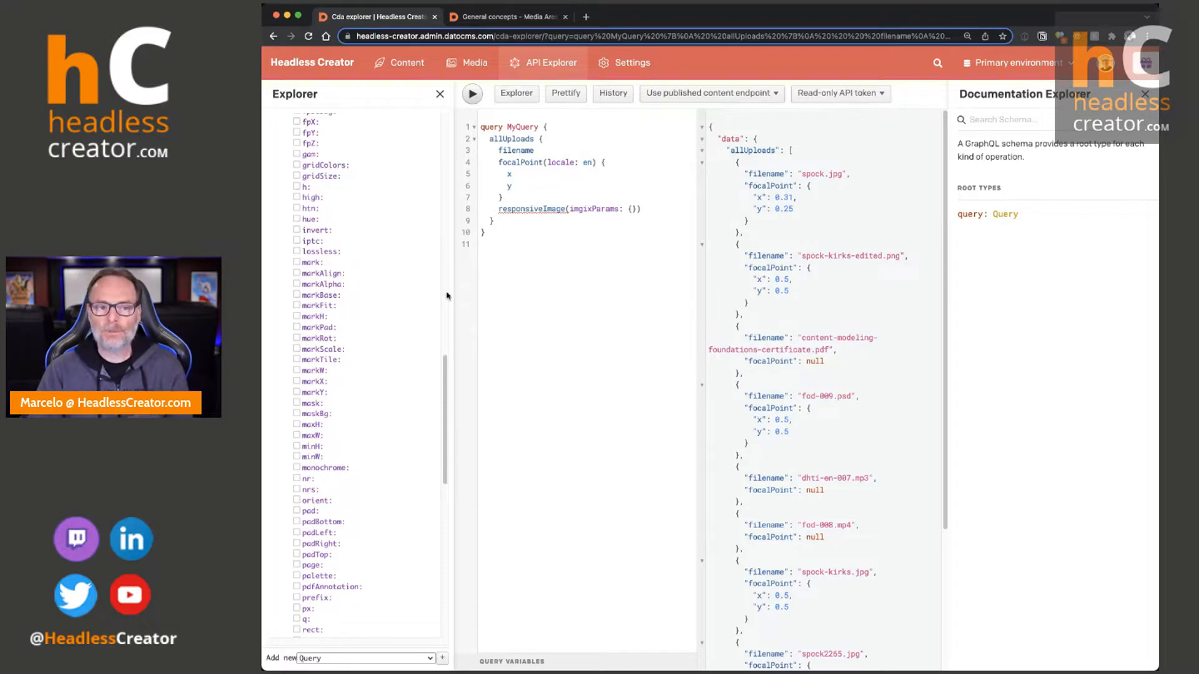
Open the Blog Image record in the content area, and skim the Media Area page of the DatoCMS documentation.
{"action": "left_click", "coordinate": [403, 63]}
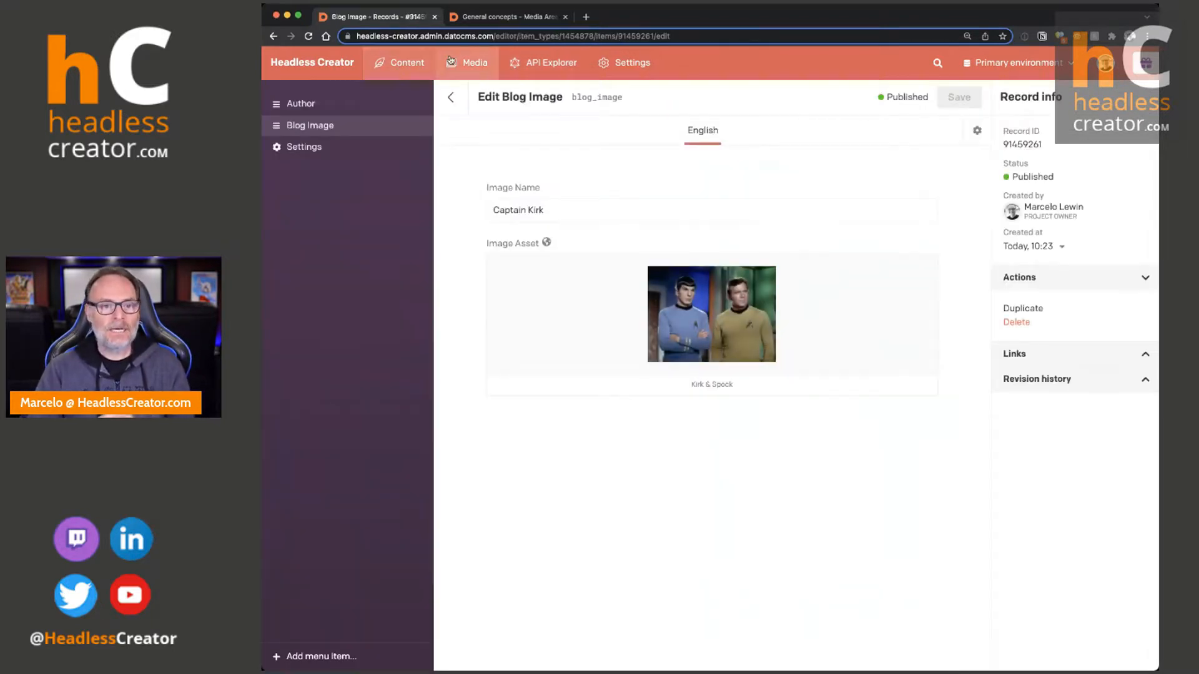
{"action": "key", "text": "super+Tab"}
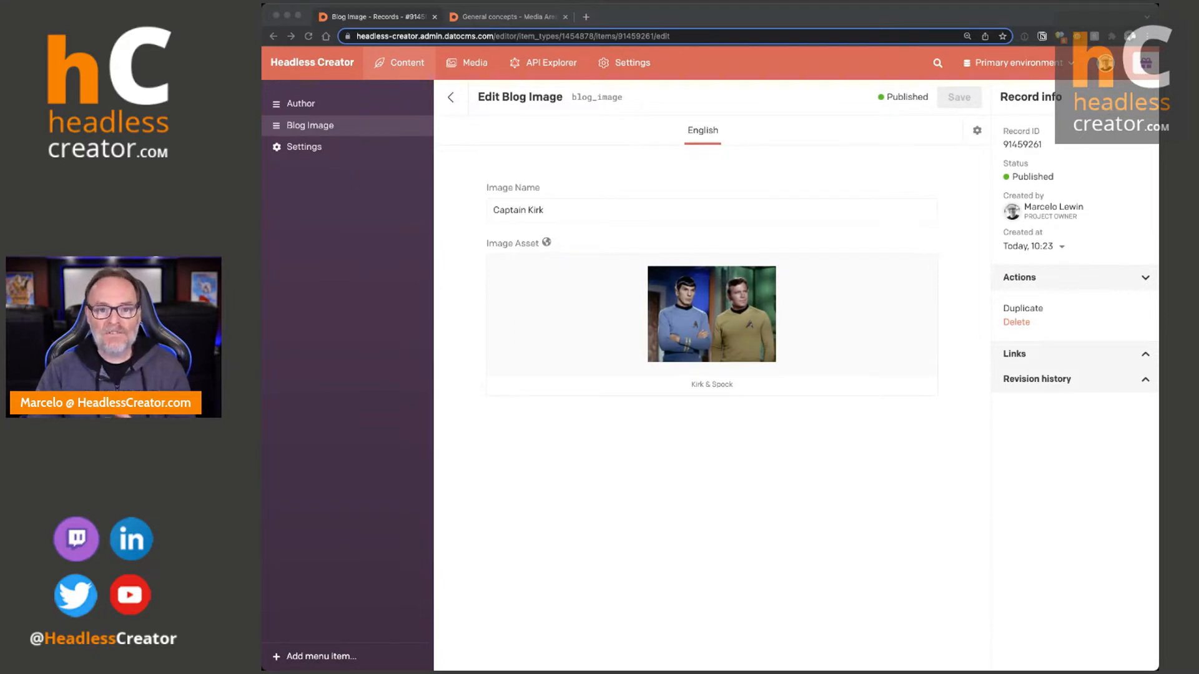
{"action": "left_click", "coordinate": [504, 17]}
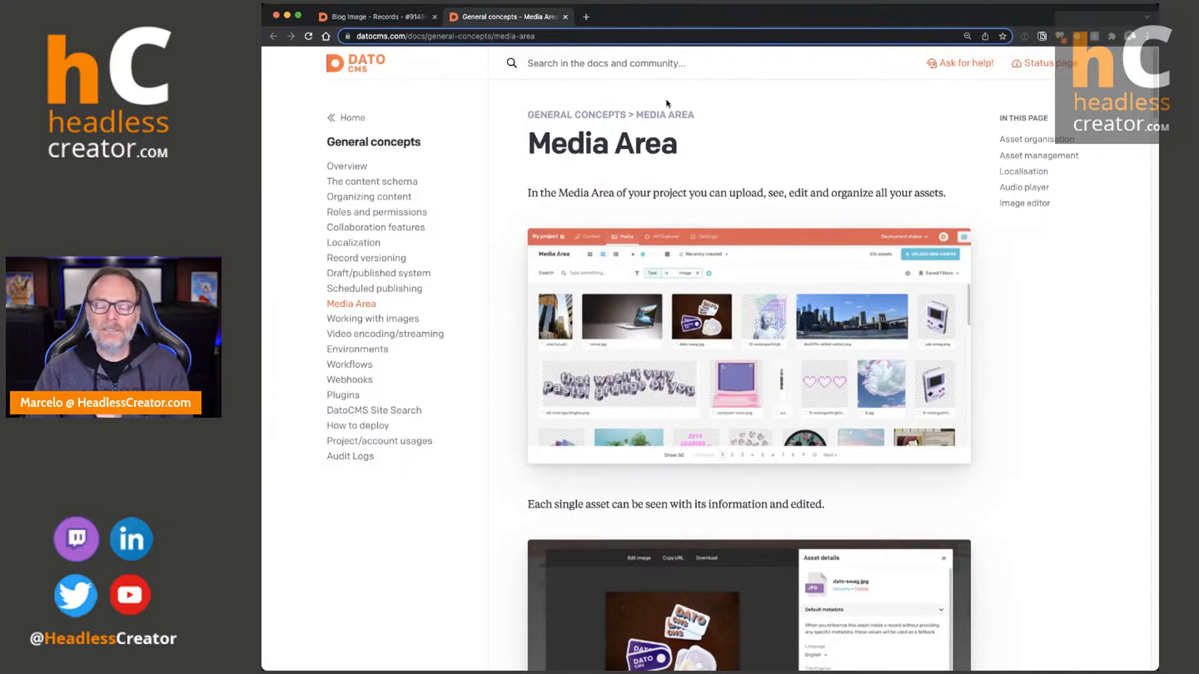
{"action": "scroll", "coordinate": [837, 273], "scroll_direction": "down", "scroll_amount": 2}
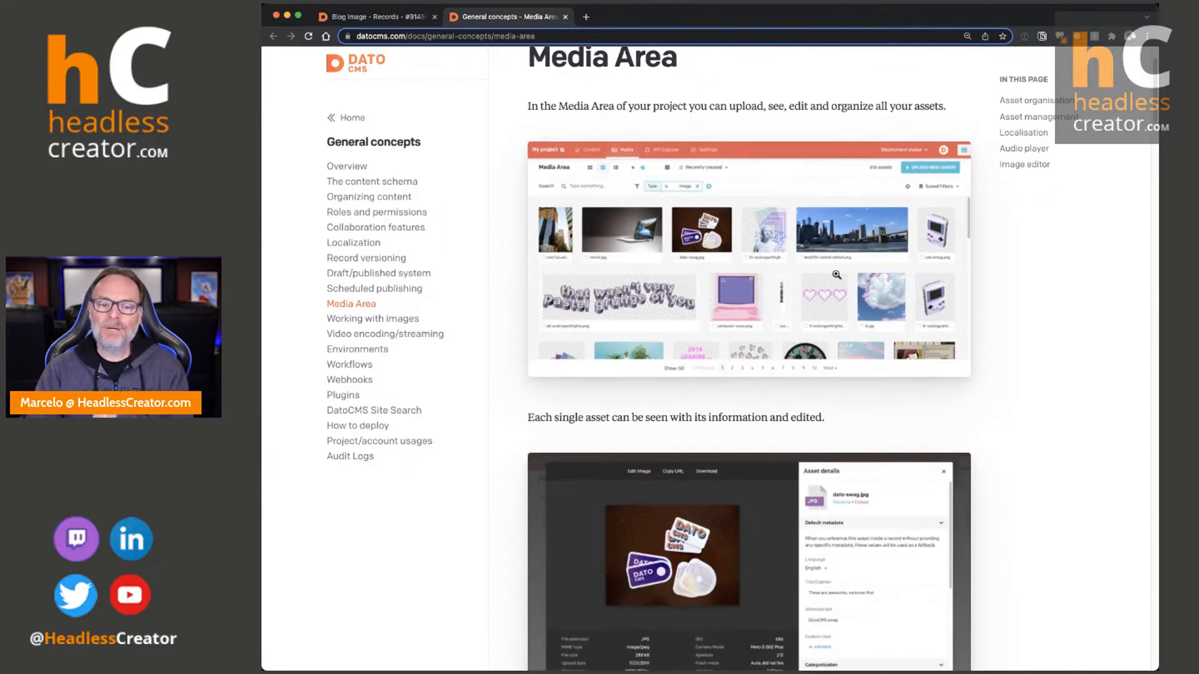
{"action": "scroll", "coordinate": [837, 274], "scroll_direction": "down", "scroll_amount": 5}
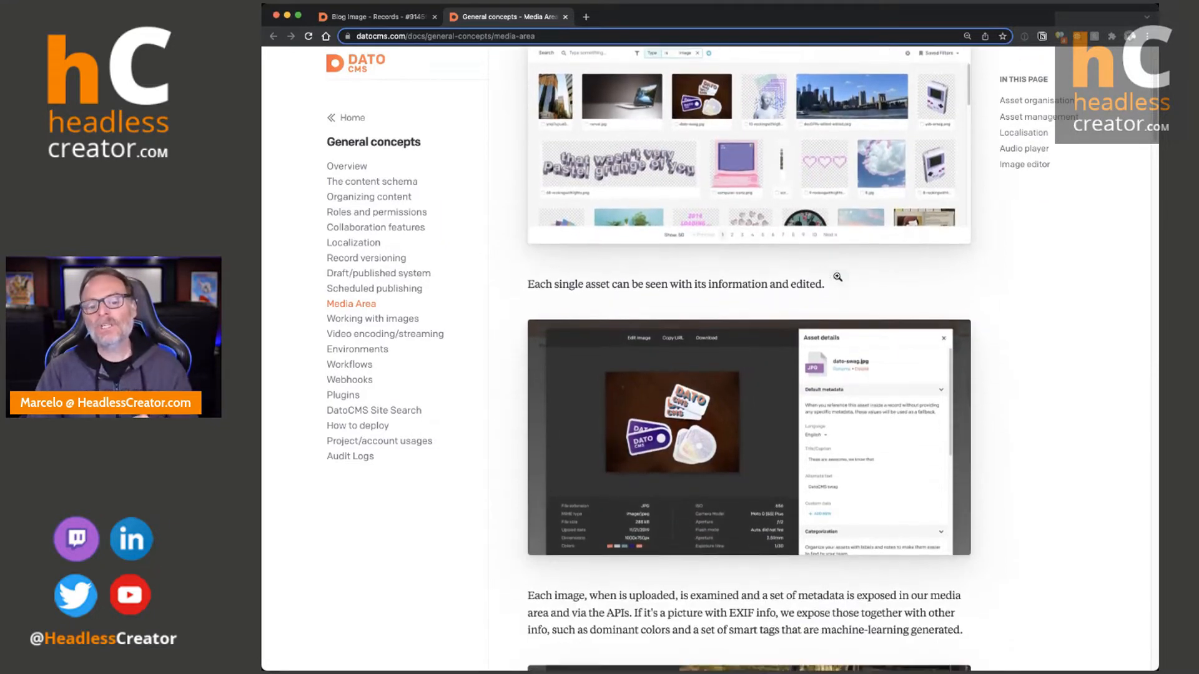
{"action": "scroll", "coordinate": [836, 277], "scroll_direction": "up", "scroll_amount": 7}
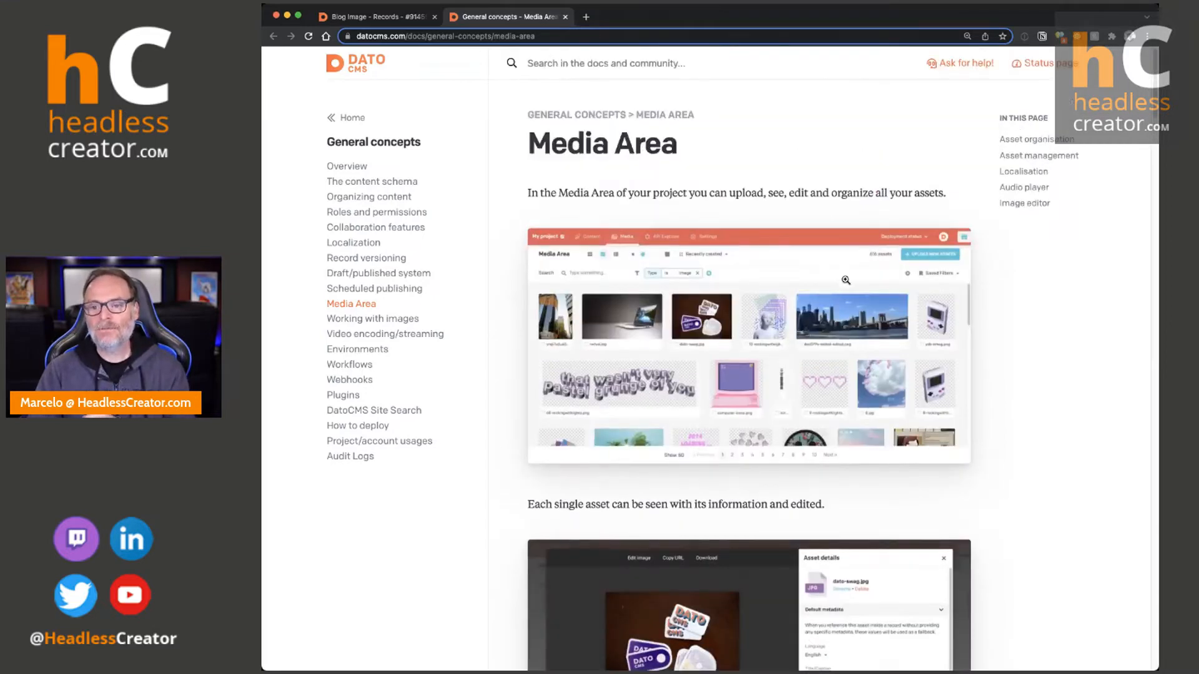
{"action": "key", "text": "super+Tab"}
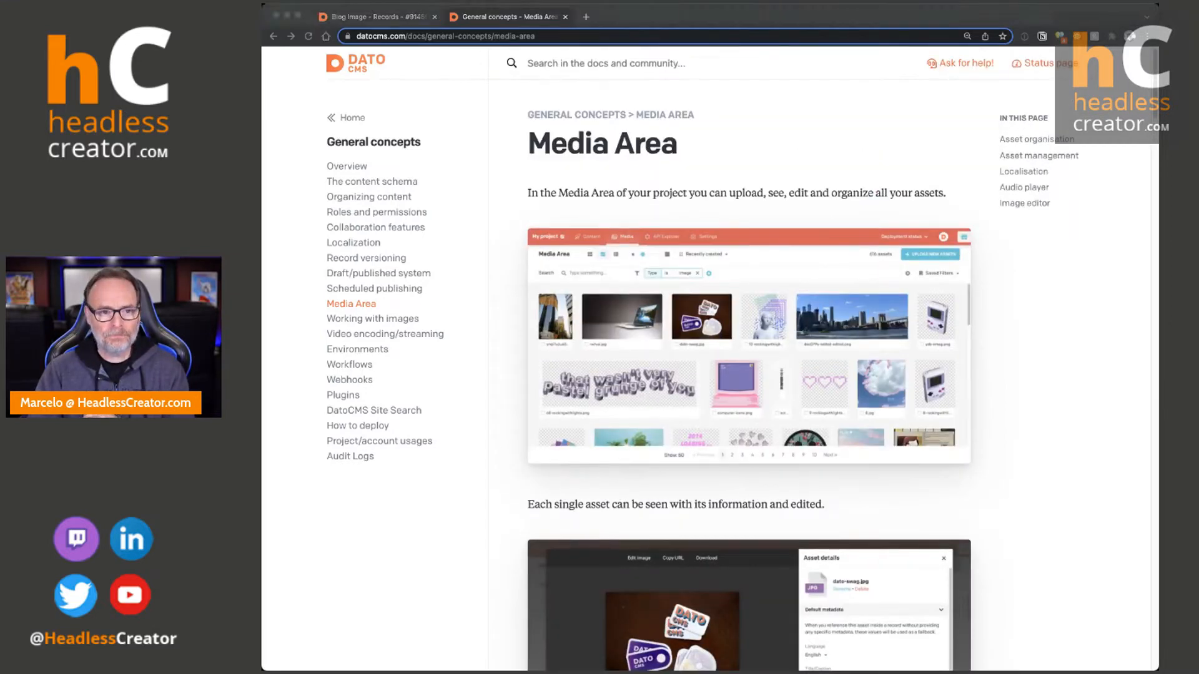